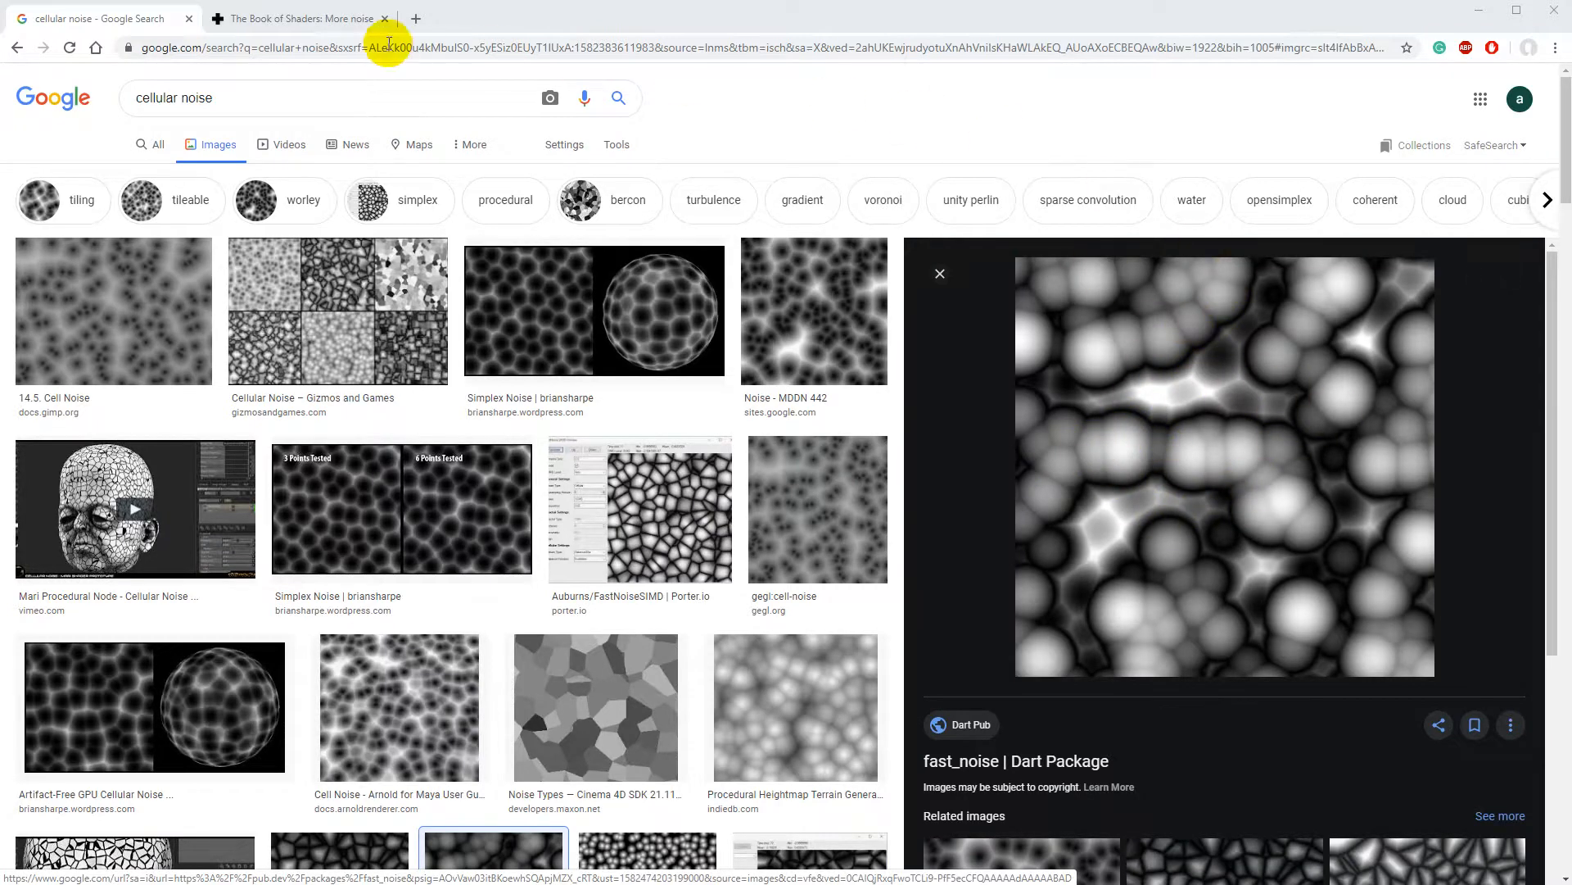
Step: Read through The Book of Shaders' Cellular Noise chapter, from distance-field points to tiling and iterating over neighbour tiles
left_click(285, 19)
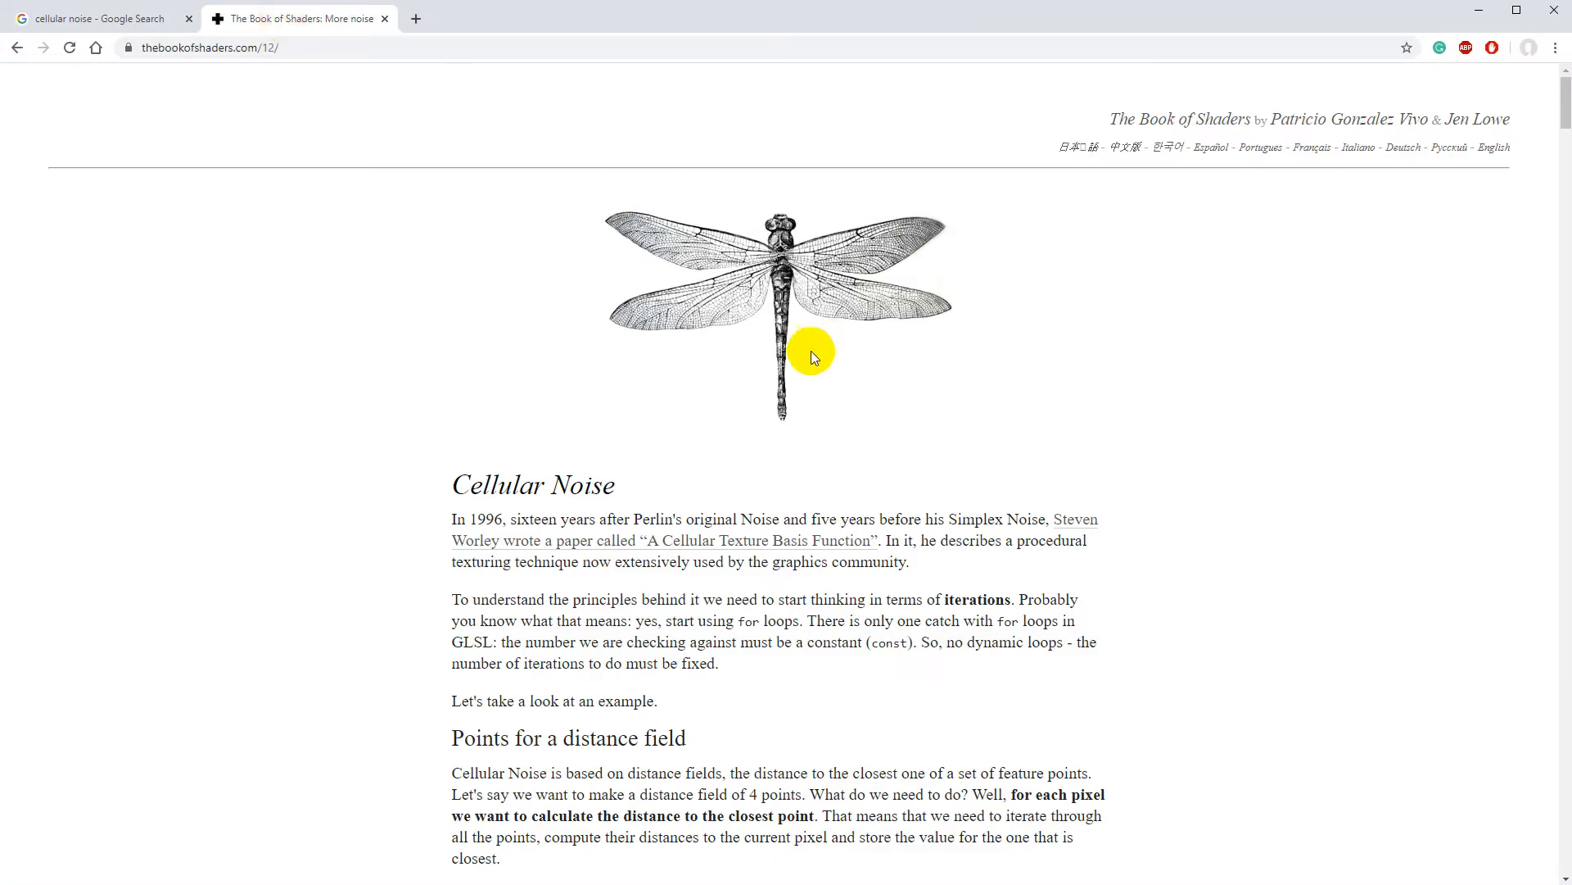
scroll(793, 406, "down", 9)
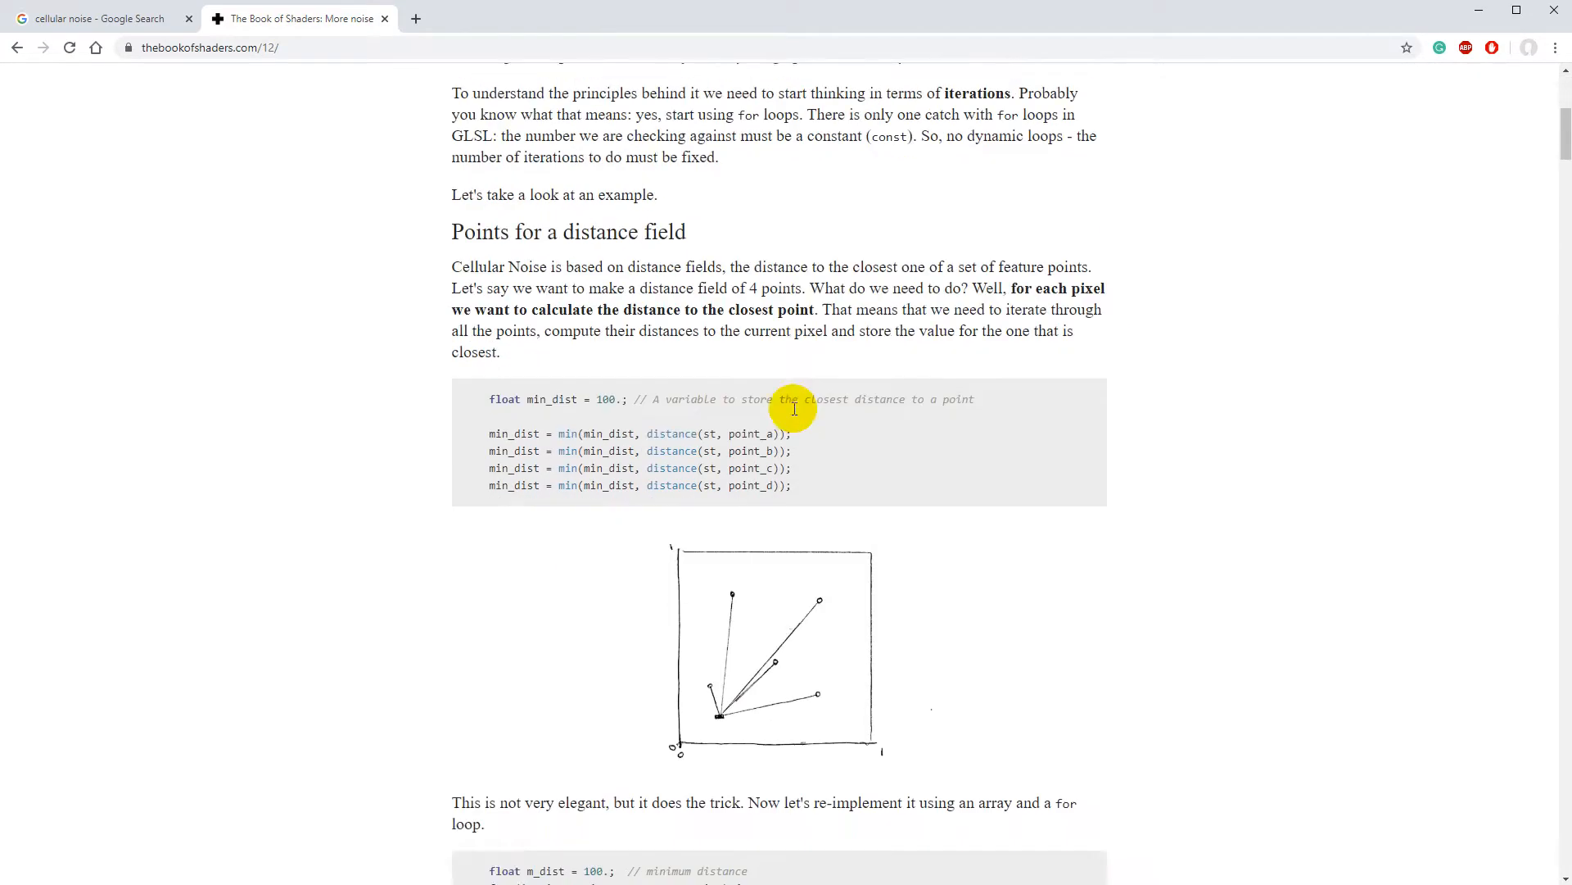
scroll(704, 389, "down", 9)
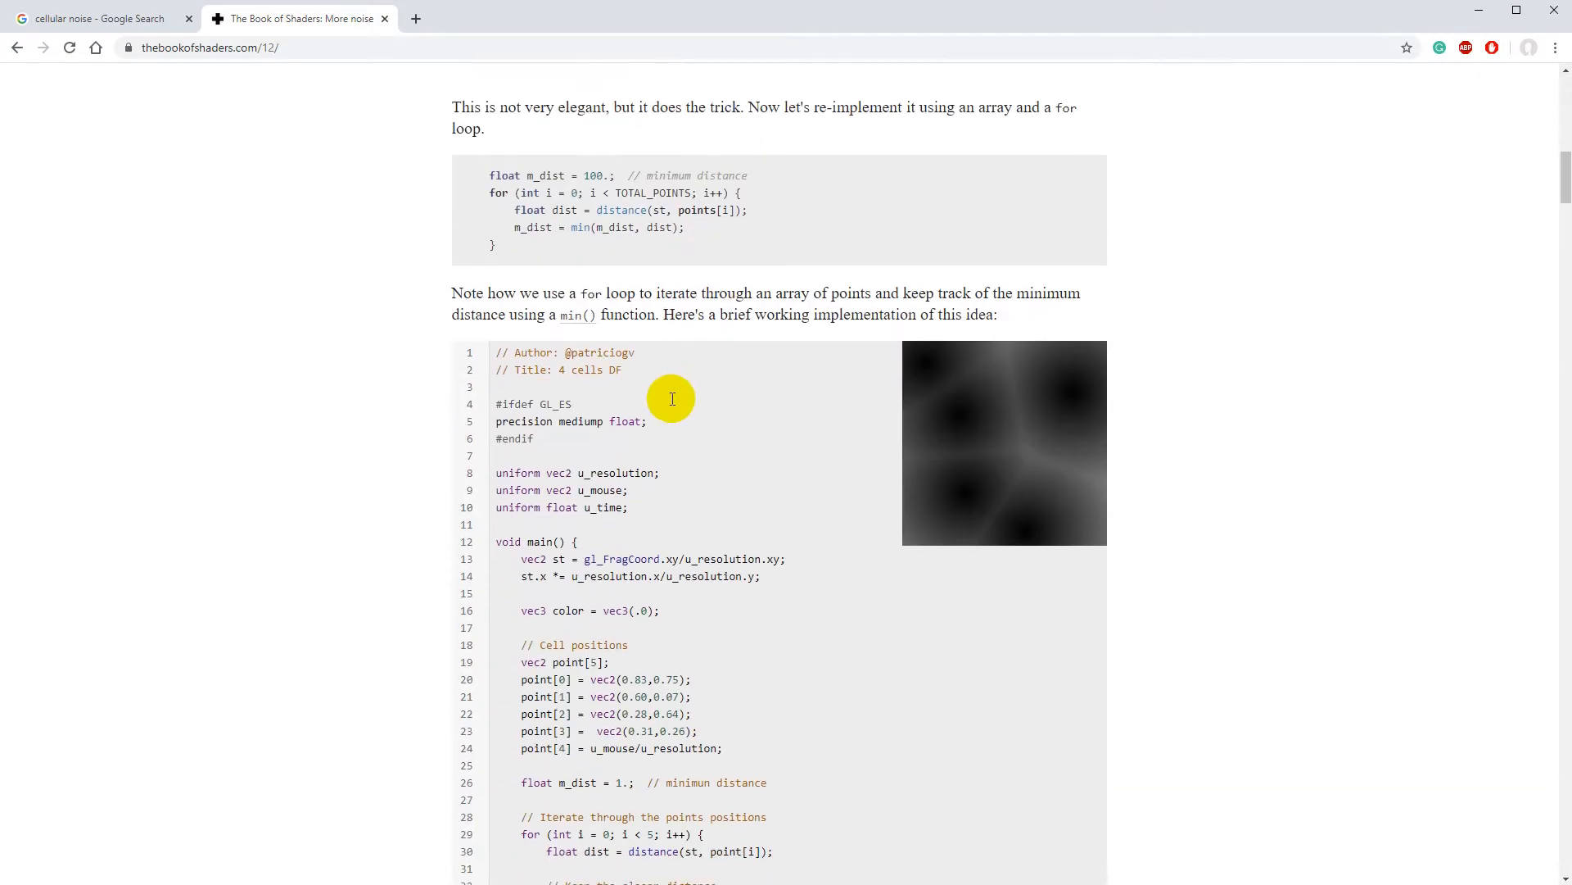
scroll(672, 399, "down", 15)
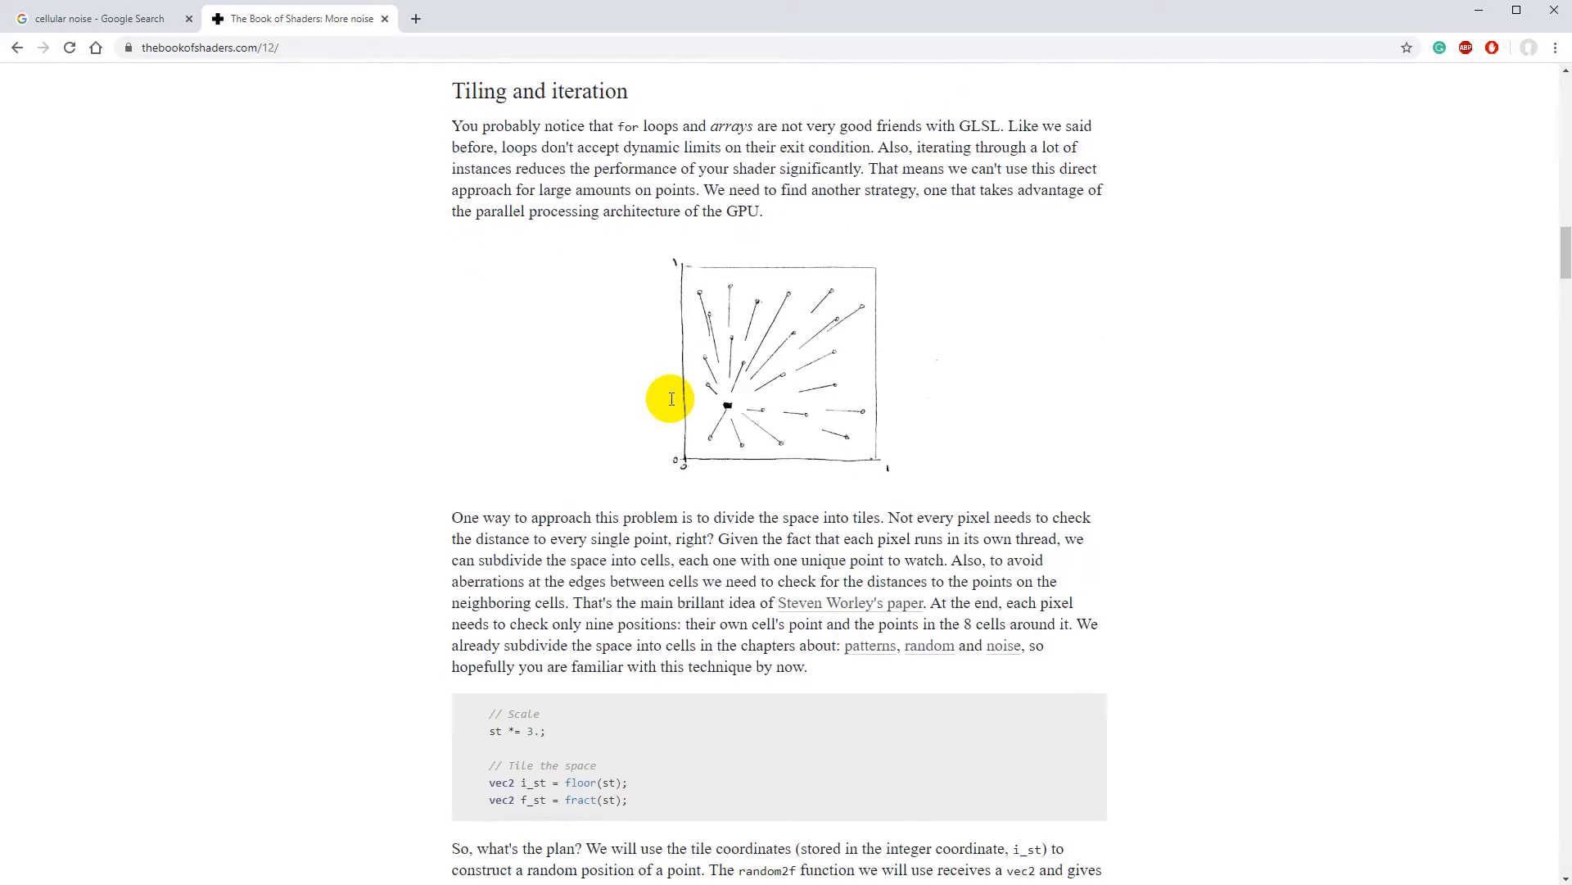
scroll(672, 399, "down", 9)
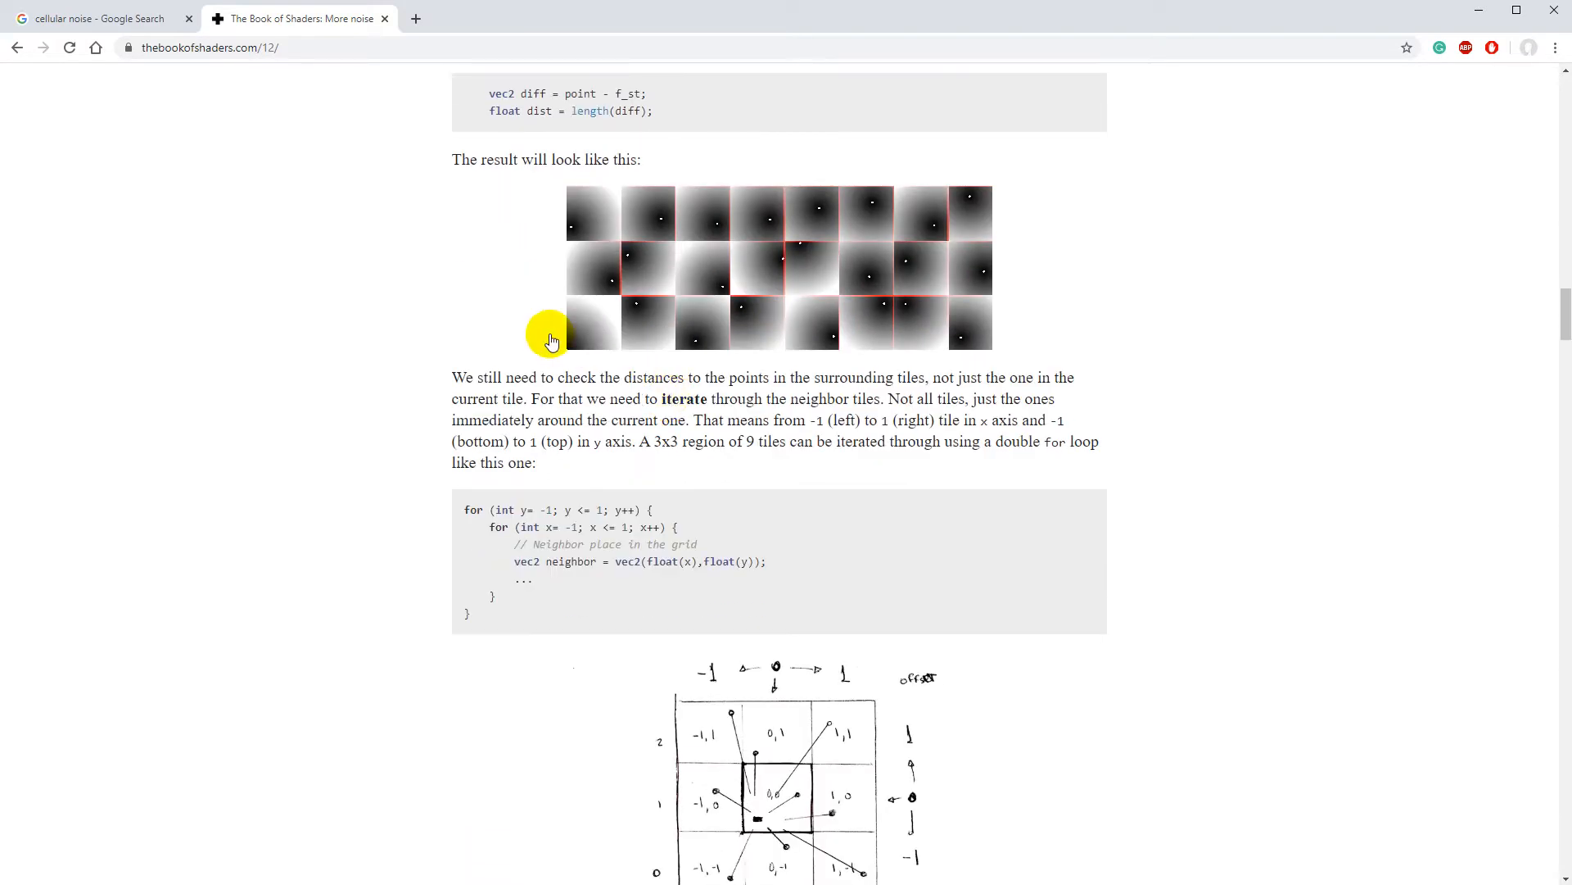
scroll(660, 253, "down", 1)
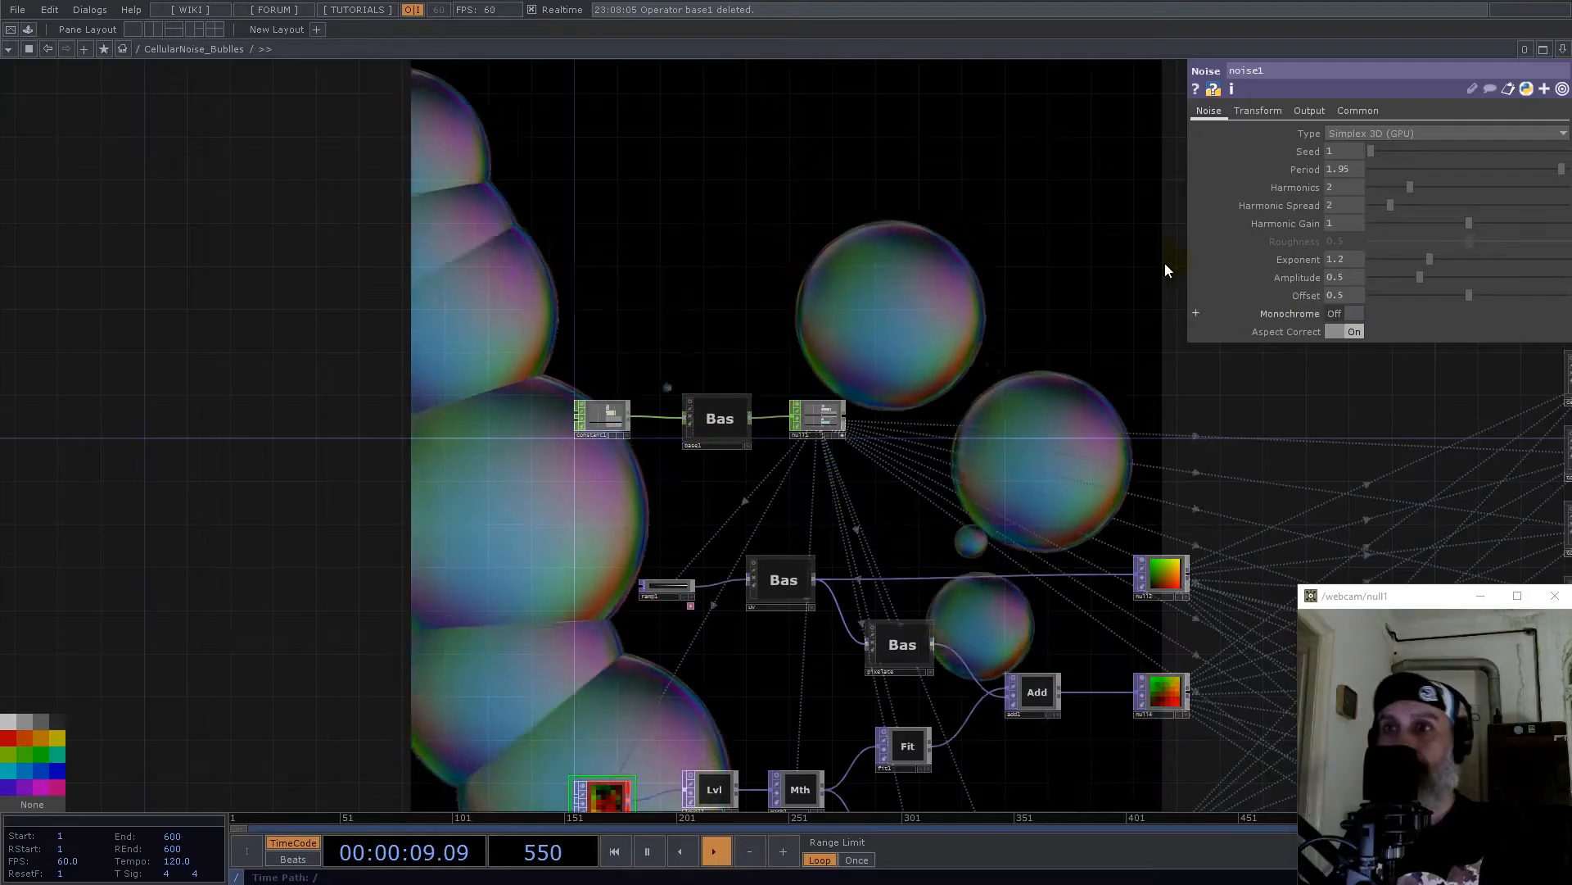
Step: Switch to TouchDesigner and set the exponent of noise1 in the finished bubbles network to 1.27
left_click_drag(869, 246, 860, 207)
middle_click_drag(907, 354, 944, 392)
left_click_drag(965, 259, 1165, 394)
middle_click_drag(928, 729, 965, 579)
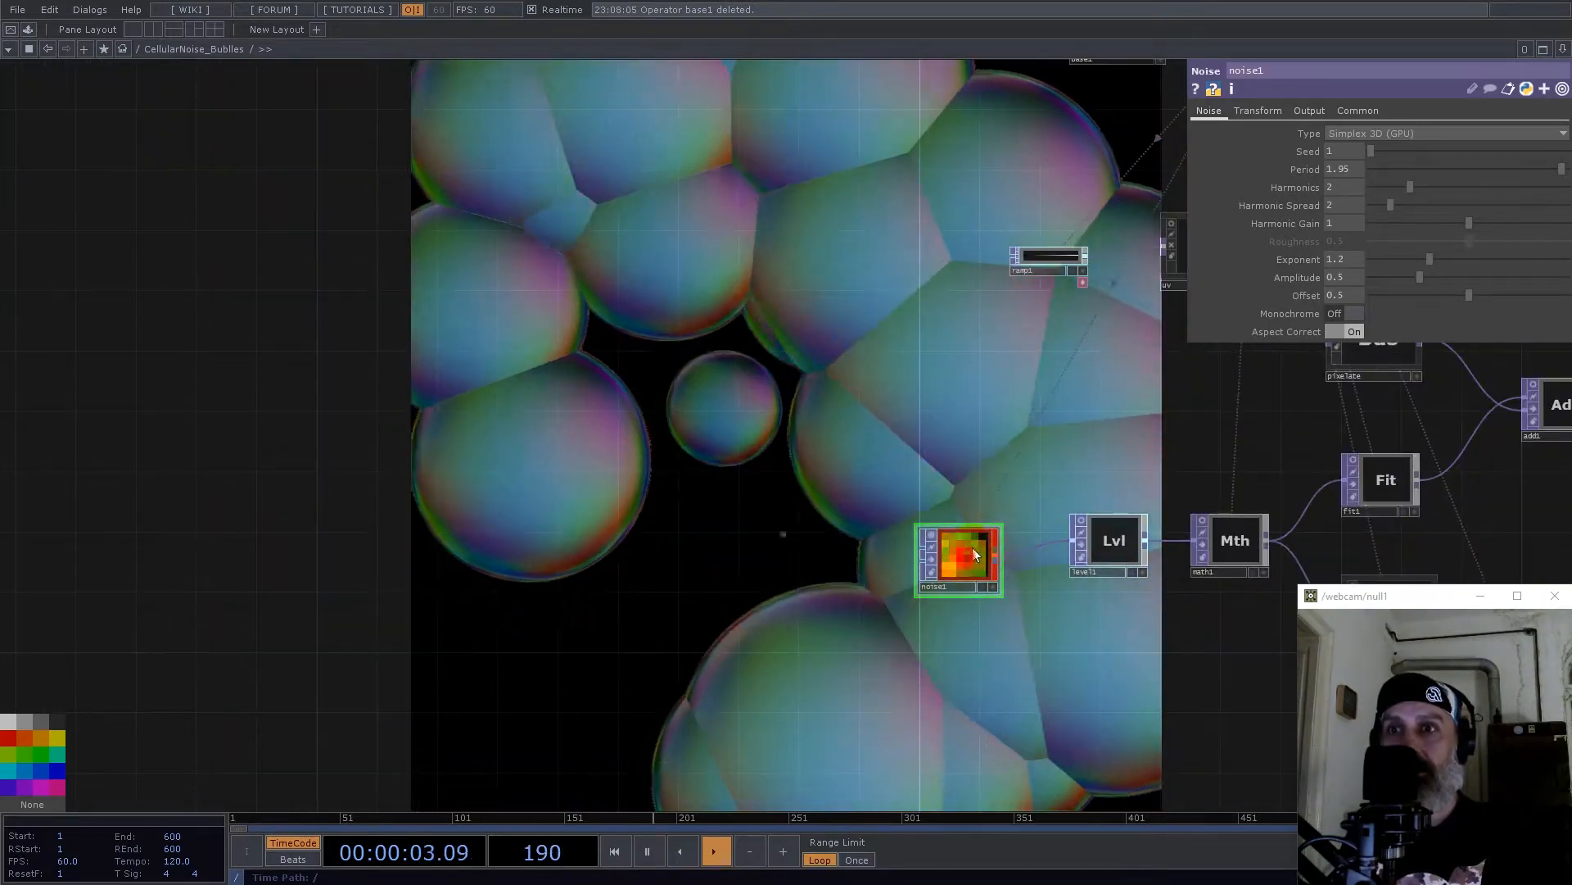
mouse_move(1423, 266)
left_mouse_down()
mouse_move(1398, 260)
mouse_move(1497, 262)
mouse_move(1432, 266)
left_mouse_up()
scroll(777, 423, "down", 10)
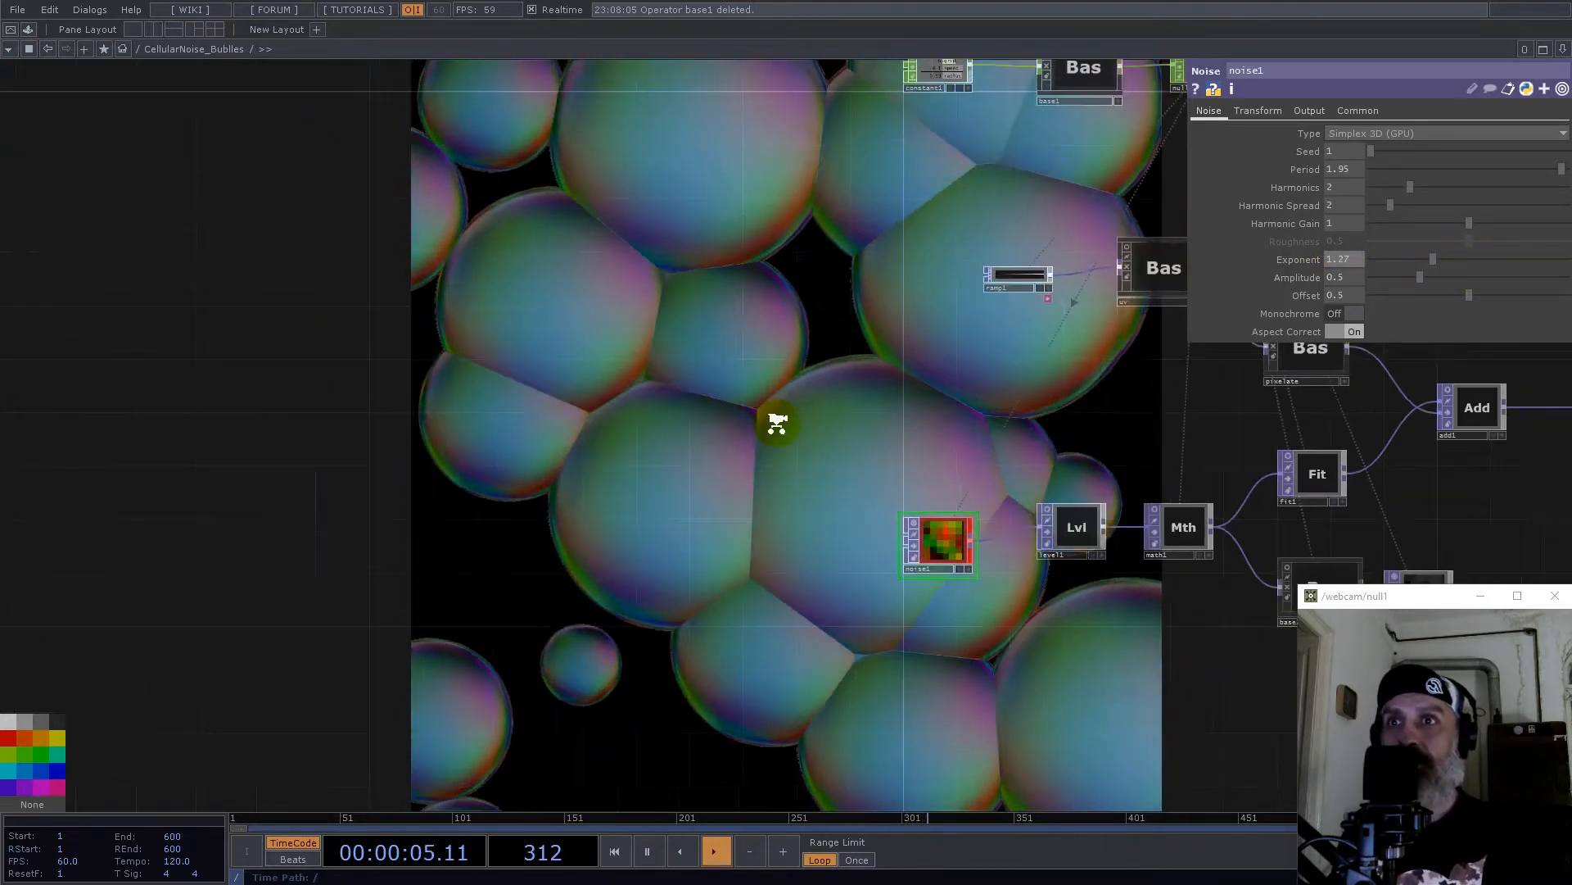
Step: Leave the finished bubbles container and add a Base component below it in the root network
scroll(776, 423, "down", 5)
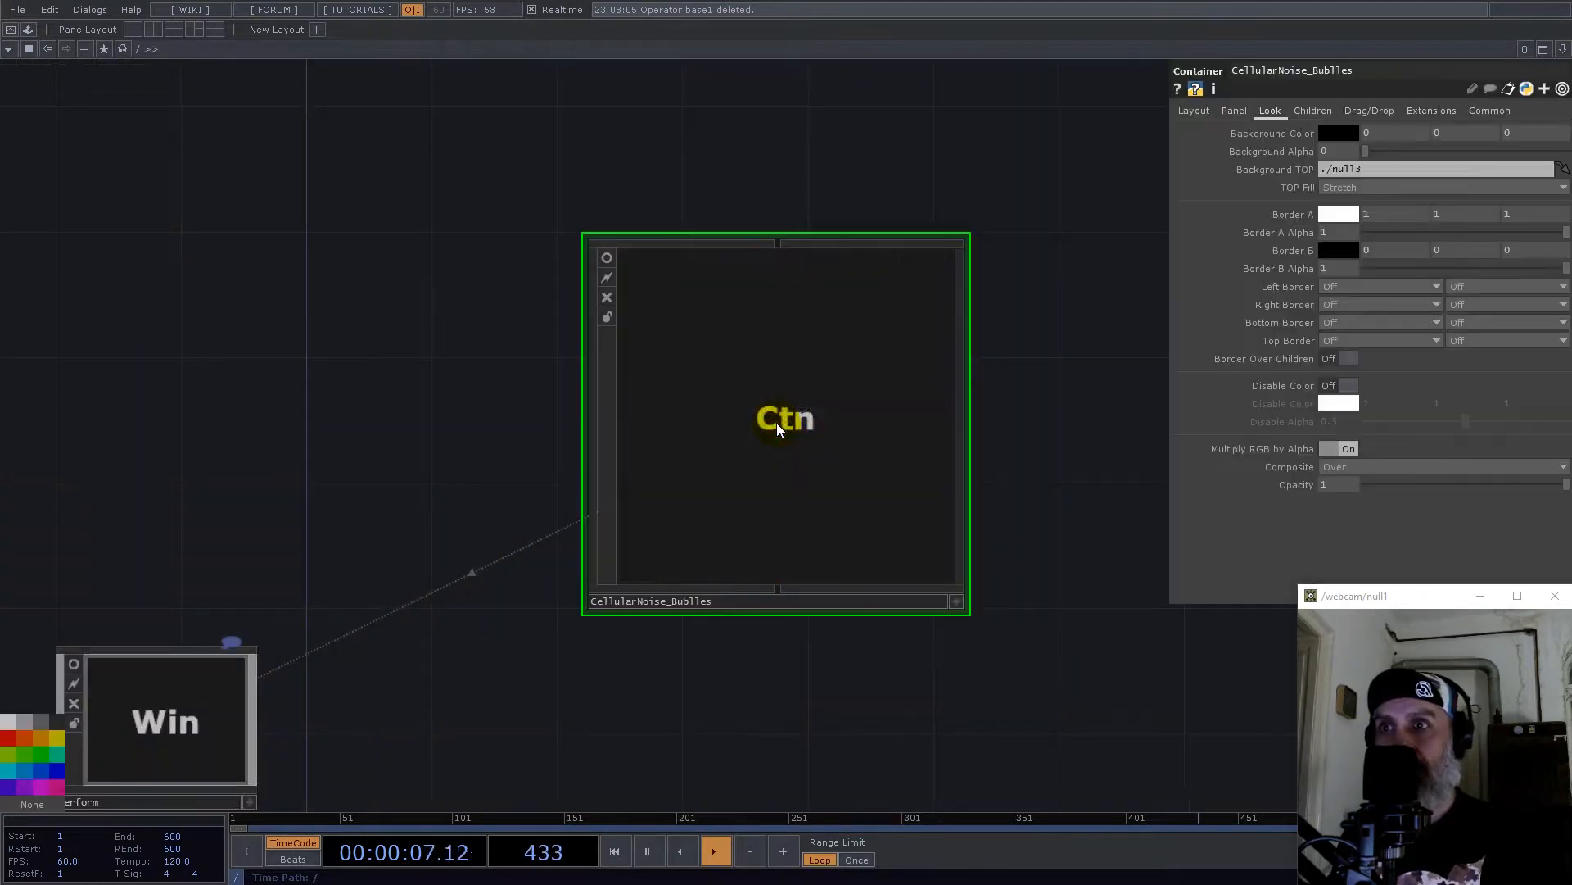
left_click_drag(994, 446, 920, 363)
left_click_drag(723, 376, 675, 280)
double_click(667, 503)
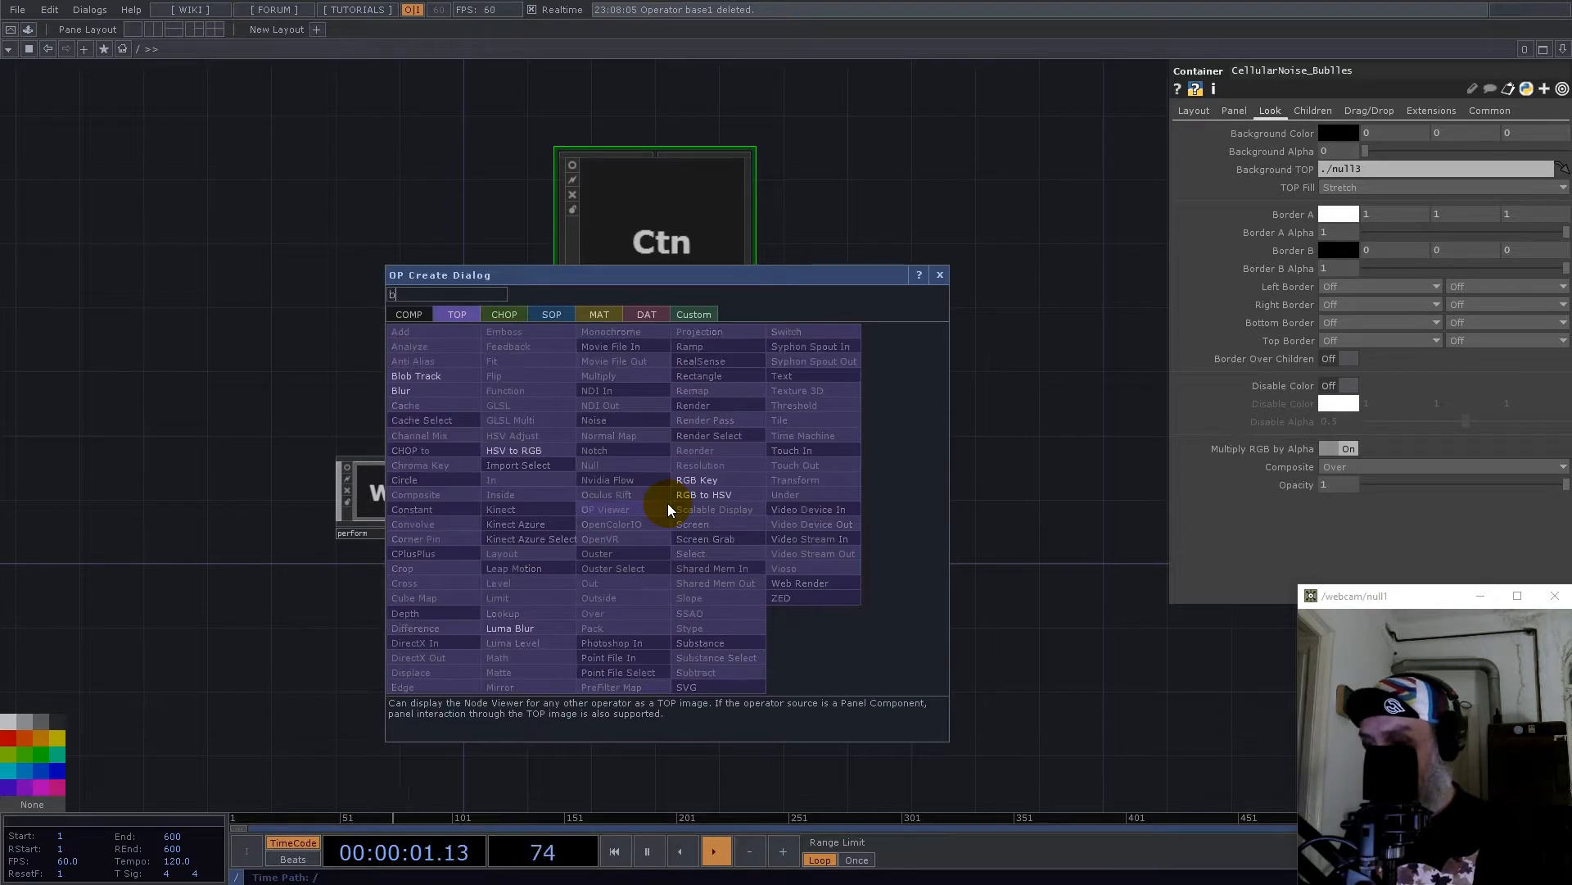
type("be")
left_click(411, 314)
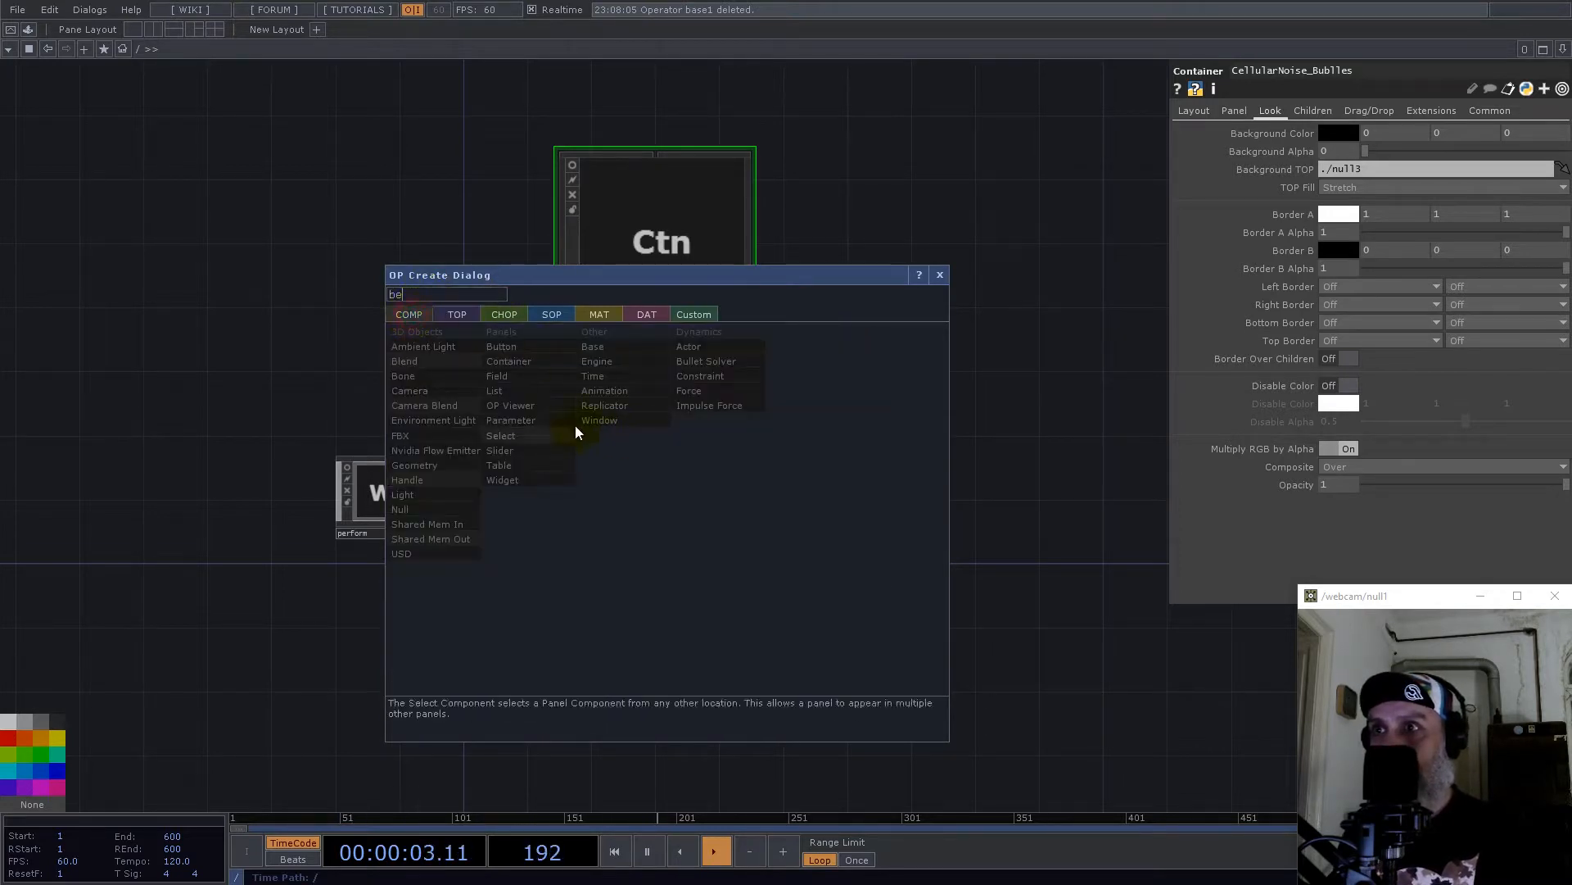
left_click(582, 347)
left_click(662, 520)
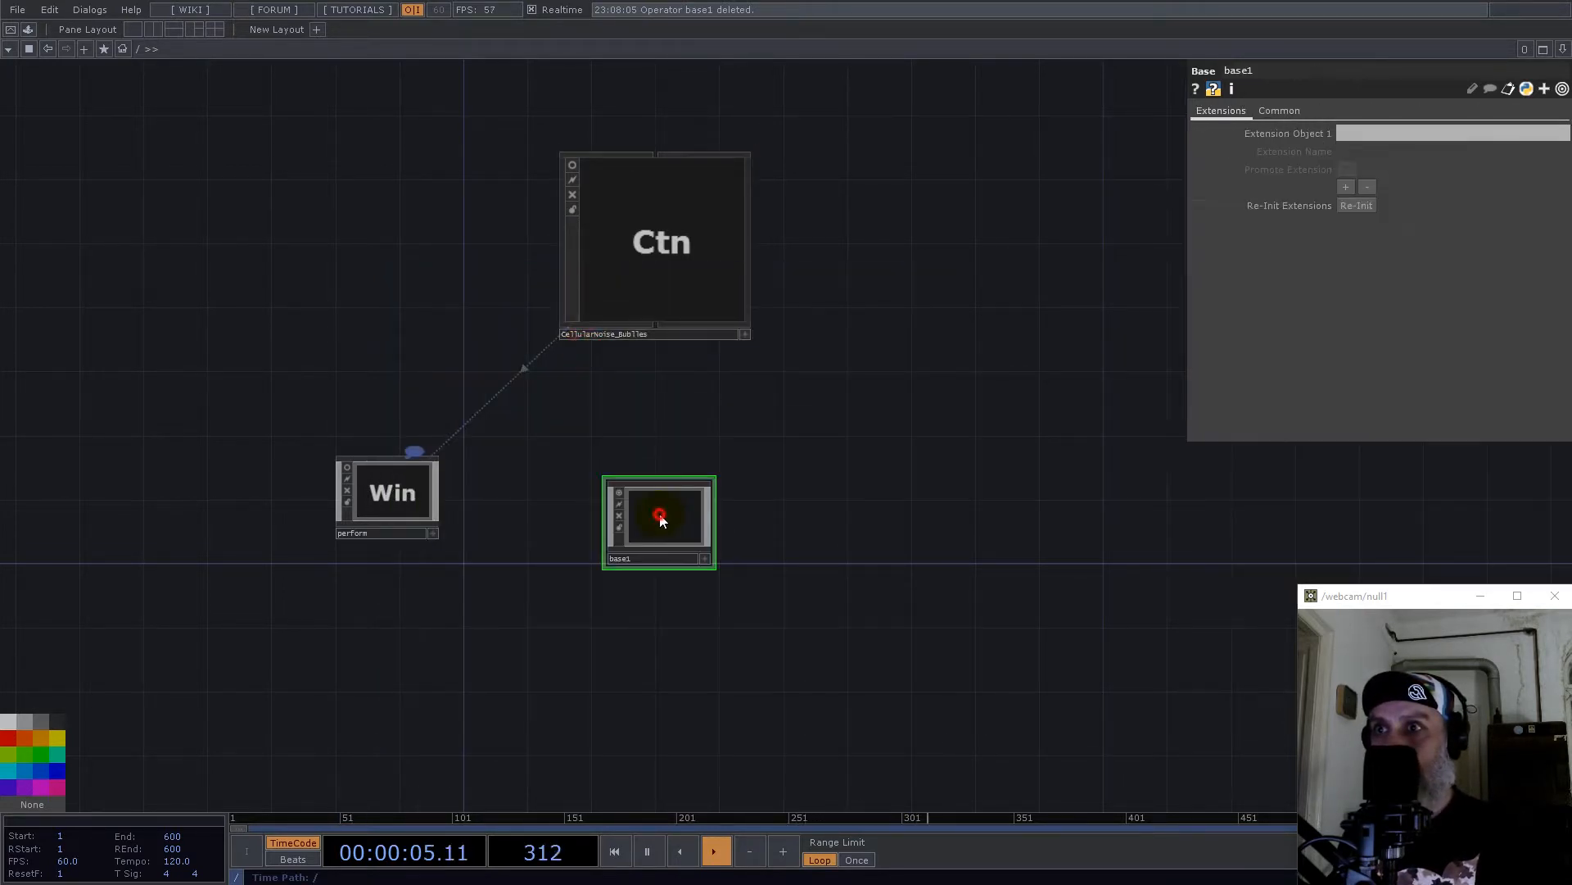
Step: Enter the new Base component and add a Constant CHOP to its empty network
double_click(661, 518)
left_click_drag(950, 366, 650, 465)
double_click(558, 497)
type("const")
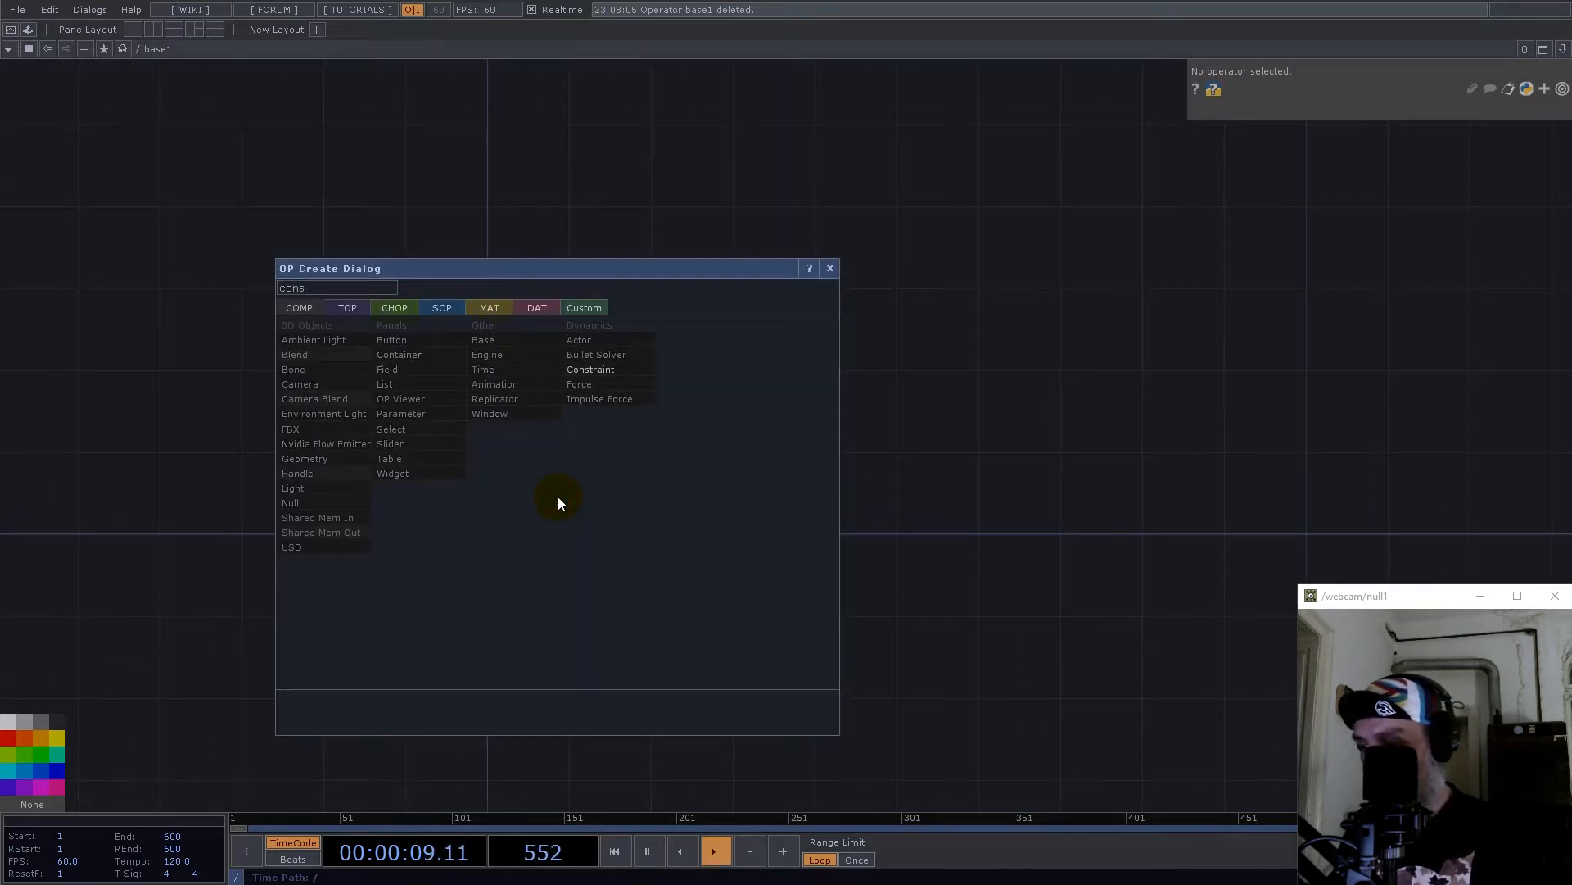
left_click(394, 308)
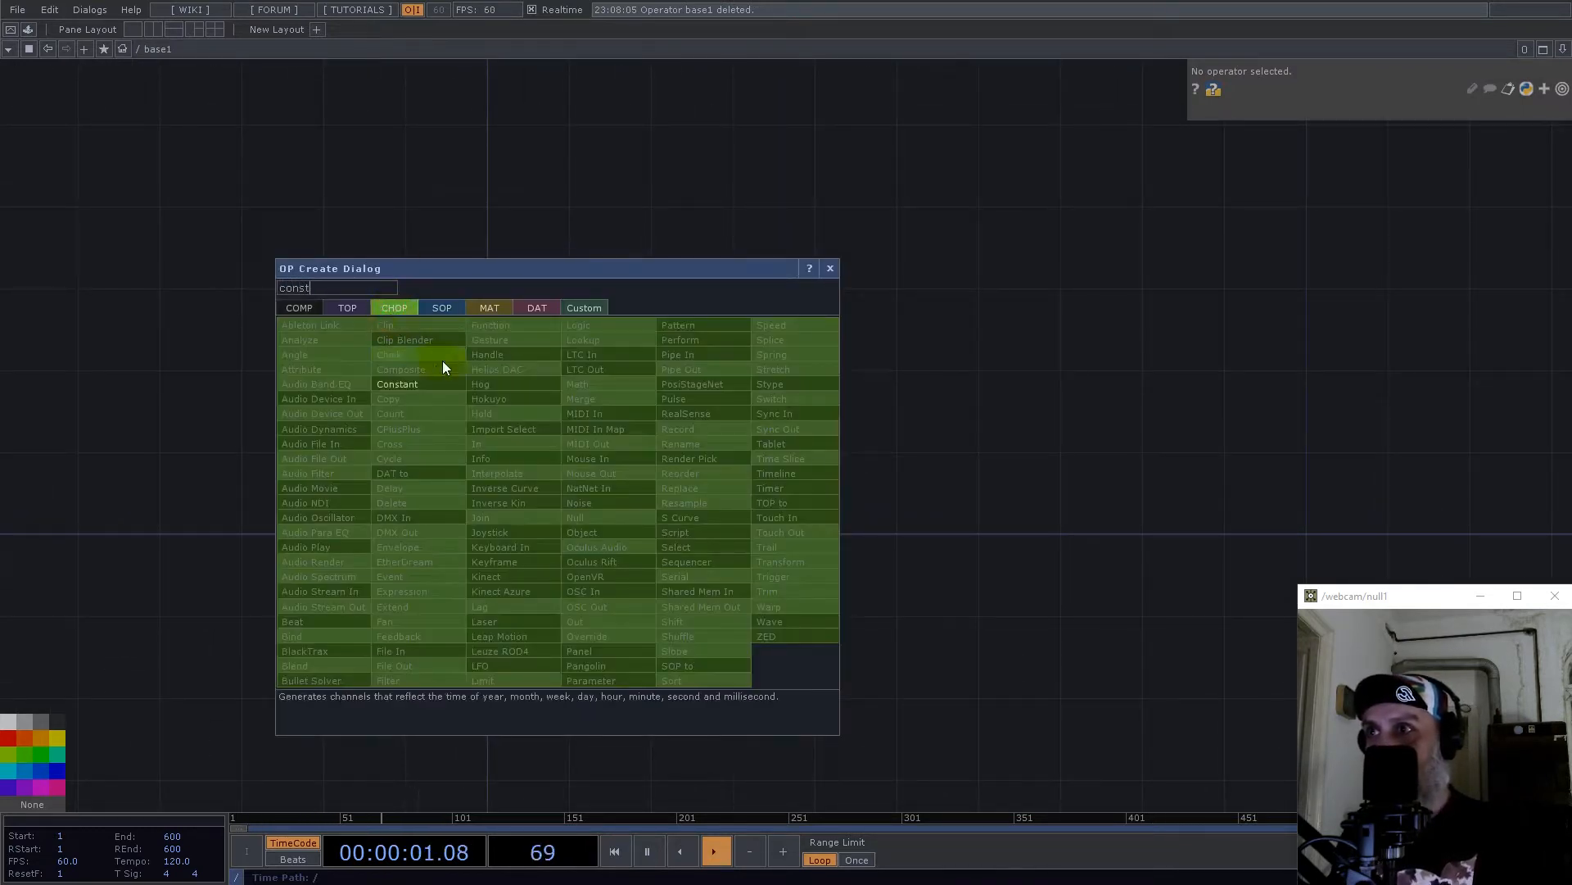
left_click(442, 361)
left_click(549, 498)
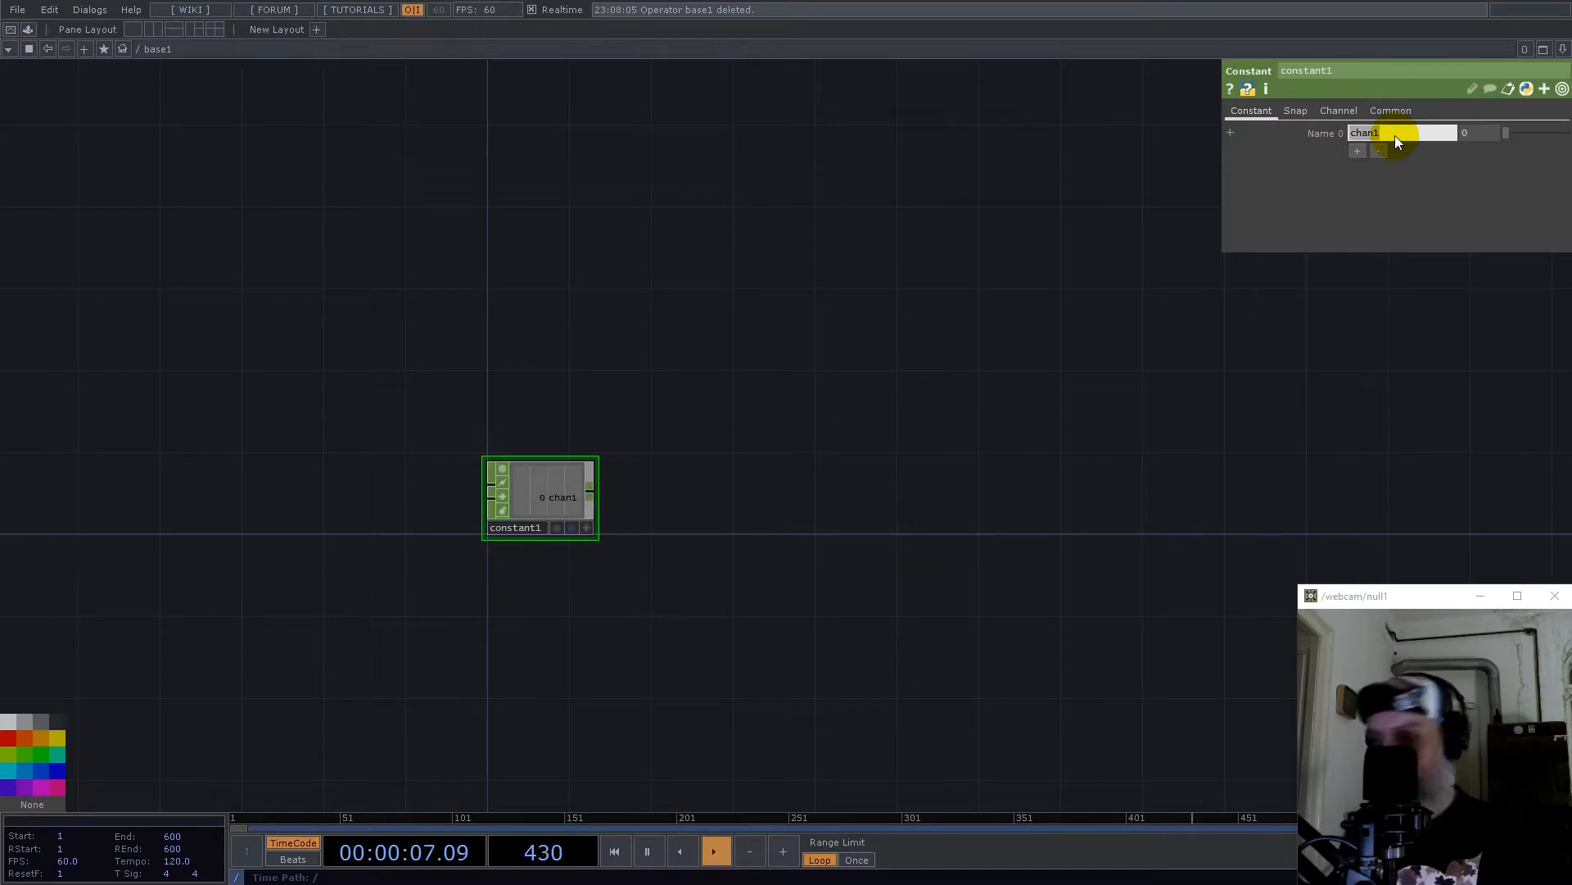
Step: Name the Constant CHOP's first channel cell with value 8, and add a second channel named grid with value 5
left_click(1458, 136)
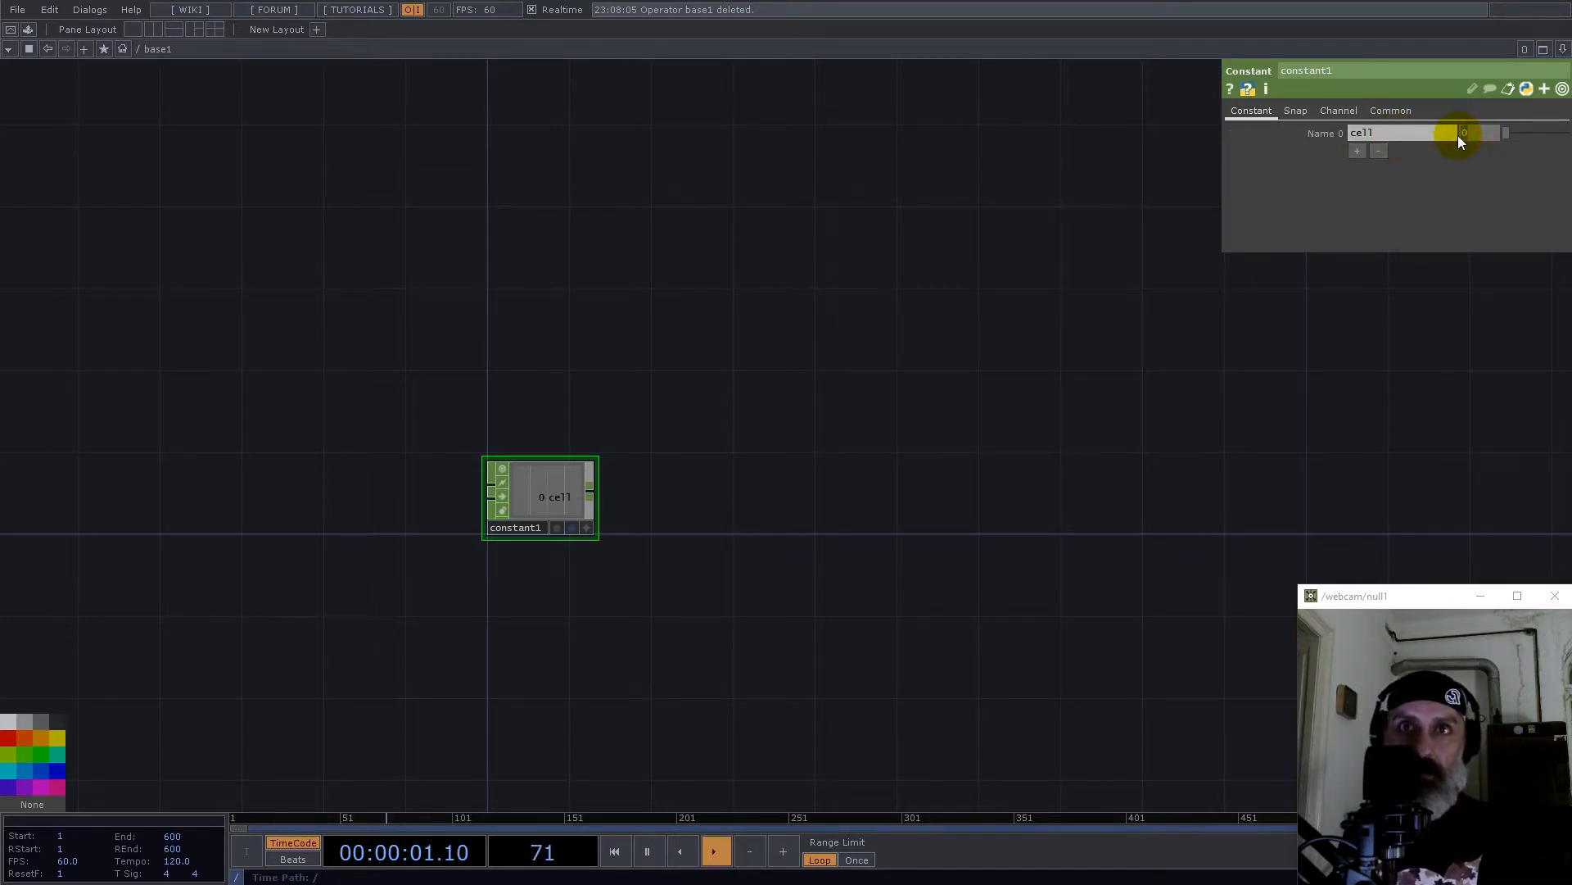
type("8")
key("Return")
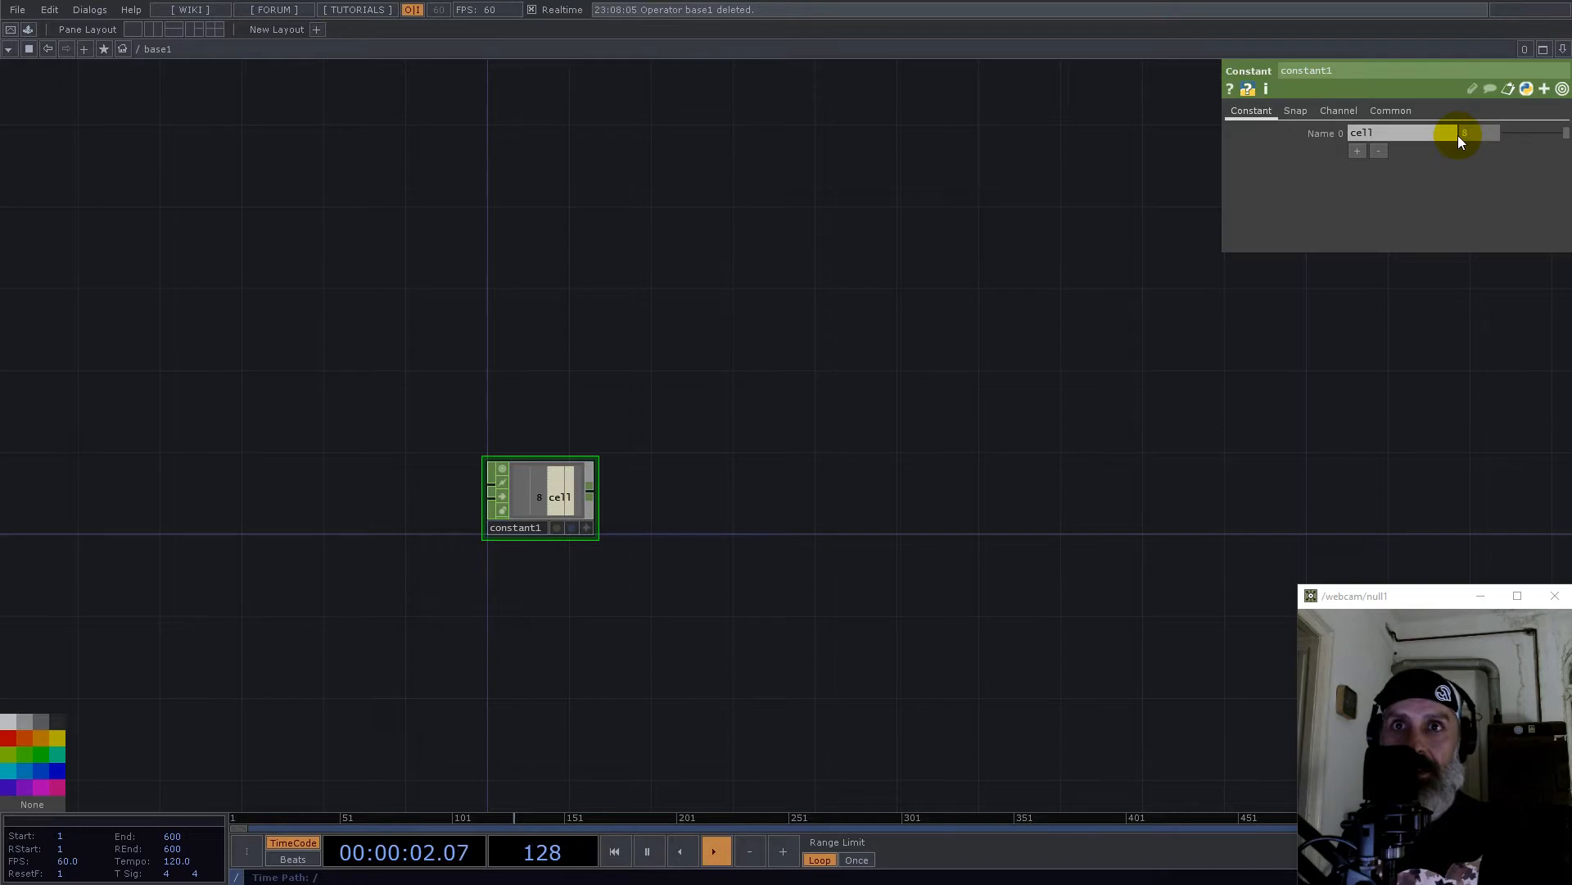
left_click(1361, 151)
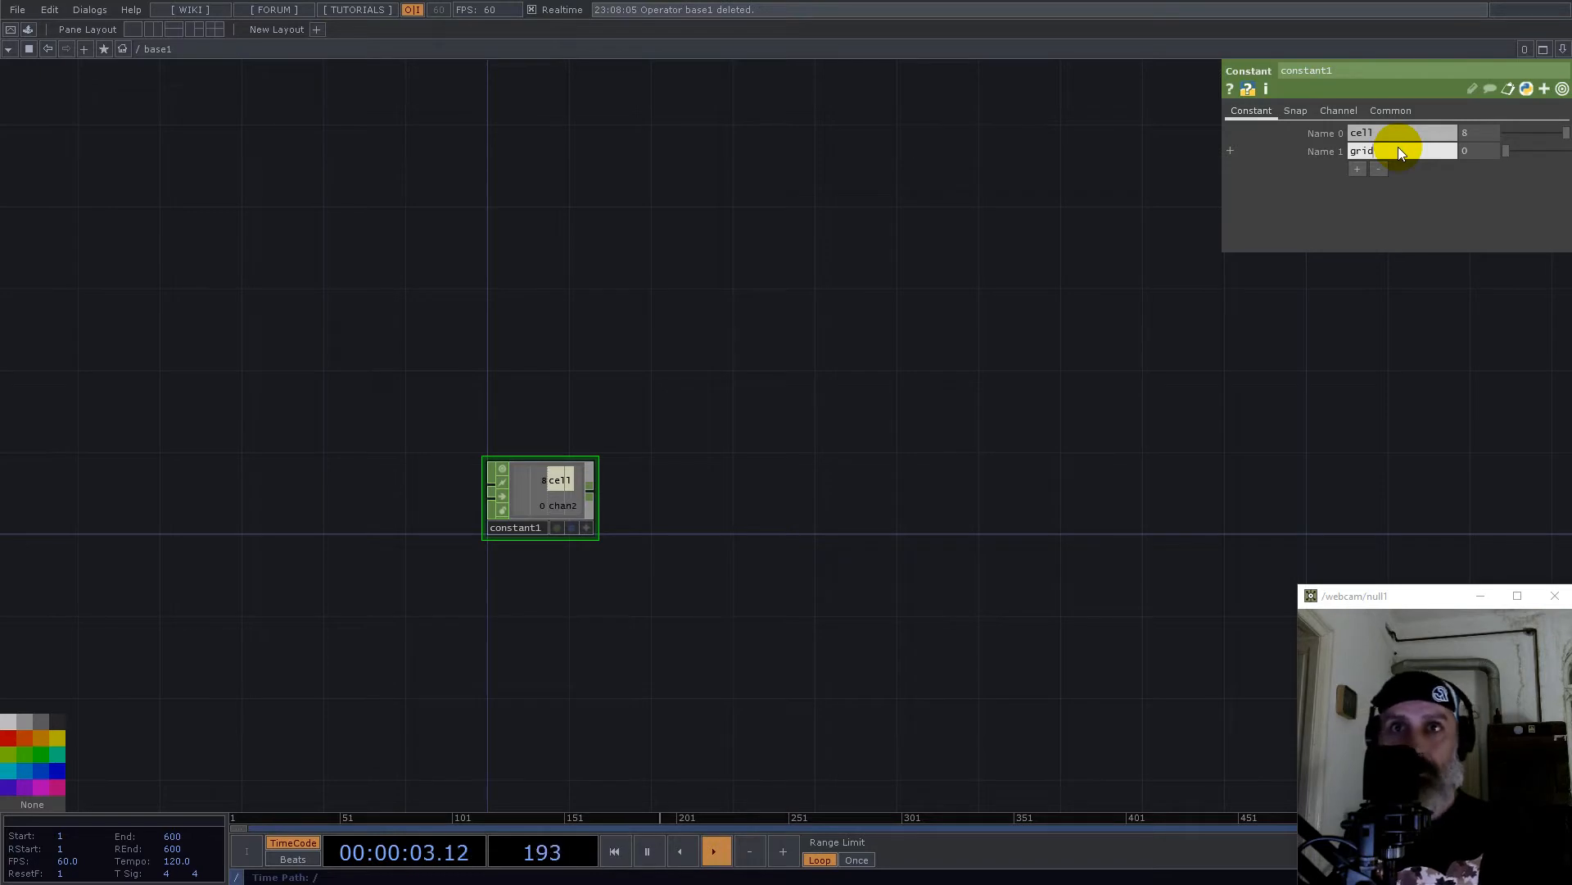
left_click(1467, 151)
type("5")
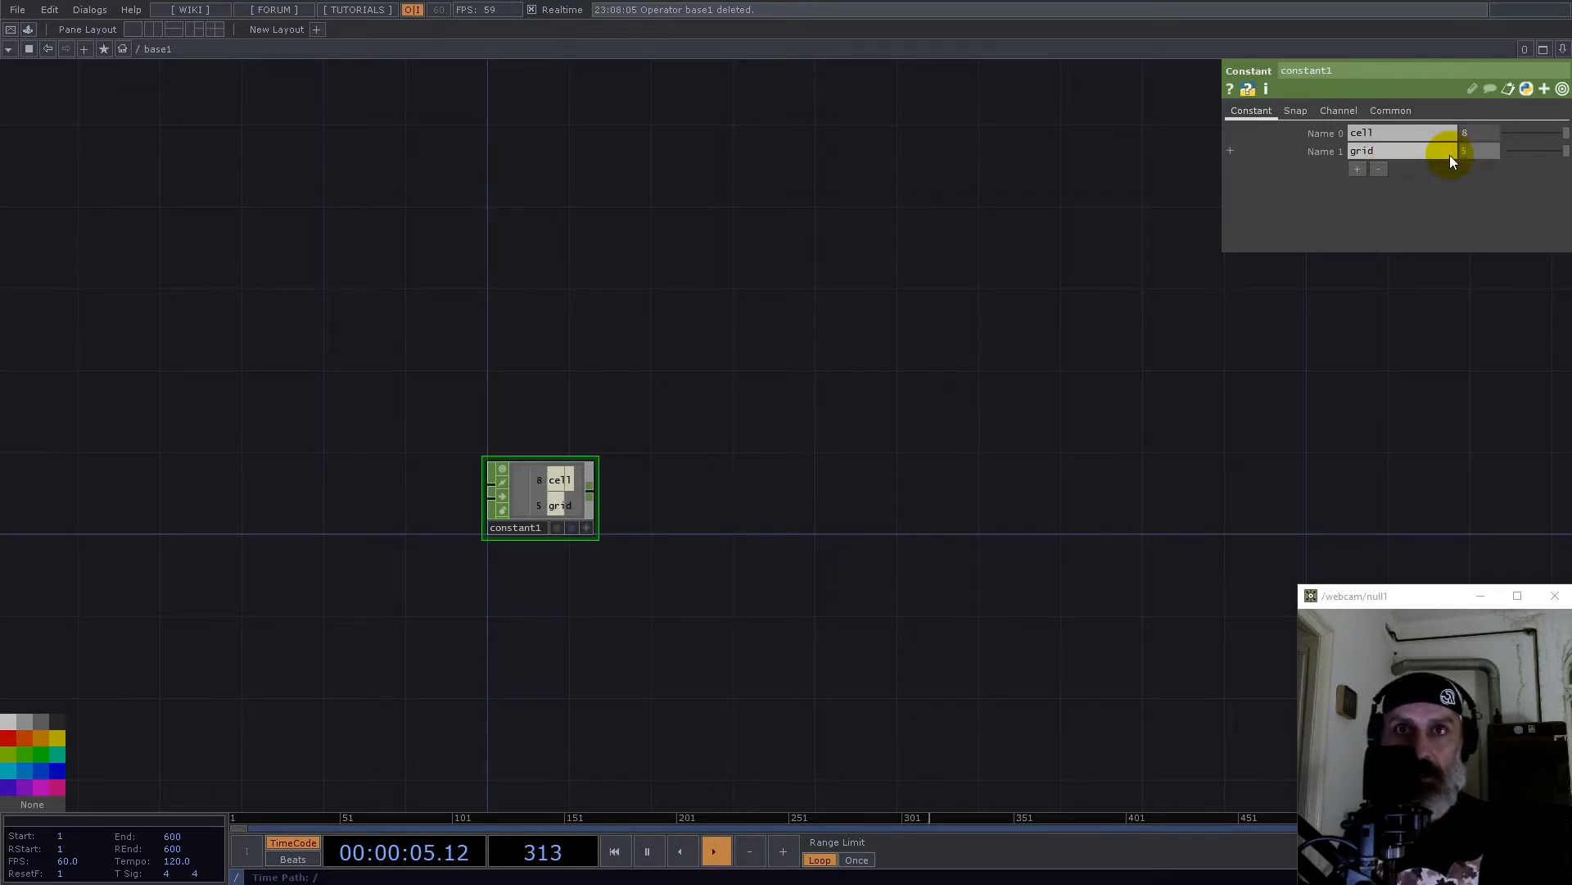
Step: Add two more channels to the Constant CHOP: radius with value 1 and speed with value 0.34
left_click(1362, 168)
type("radius")
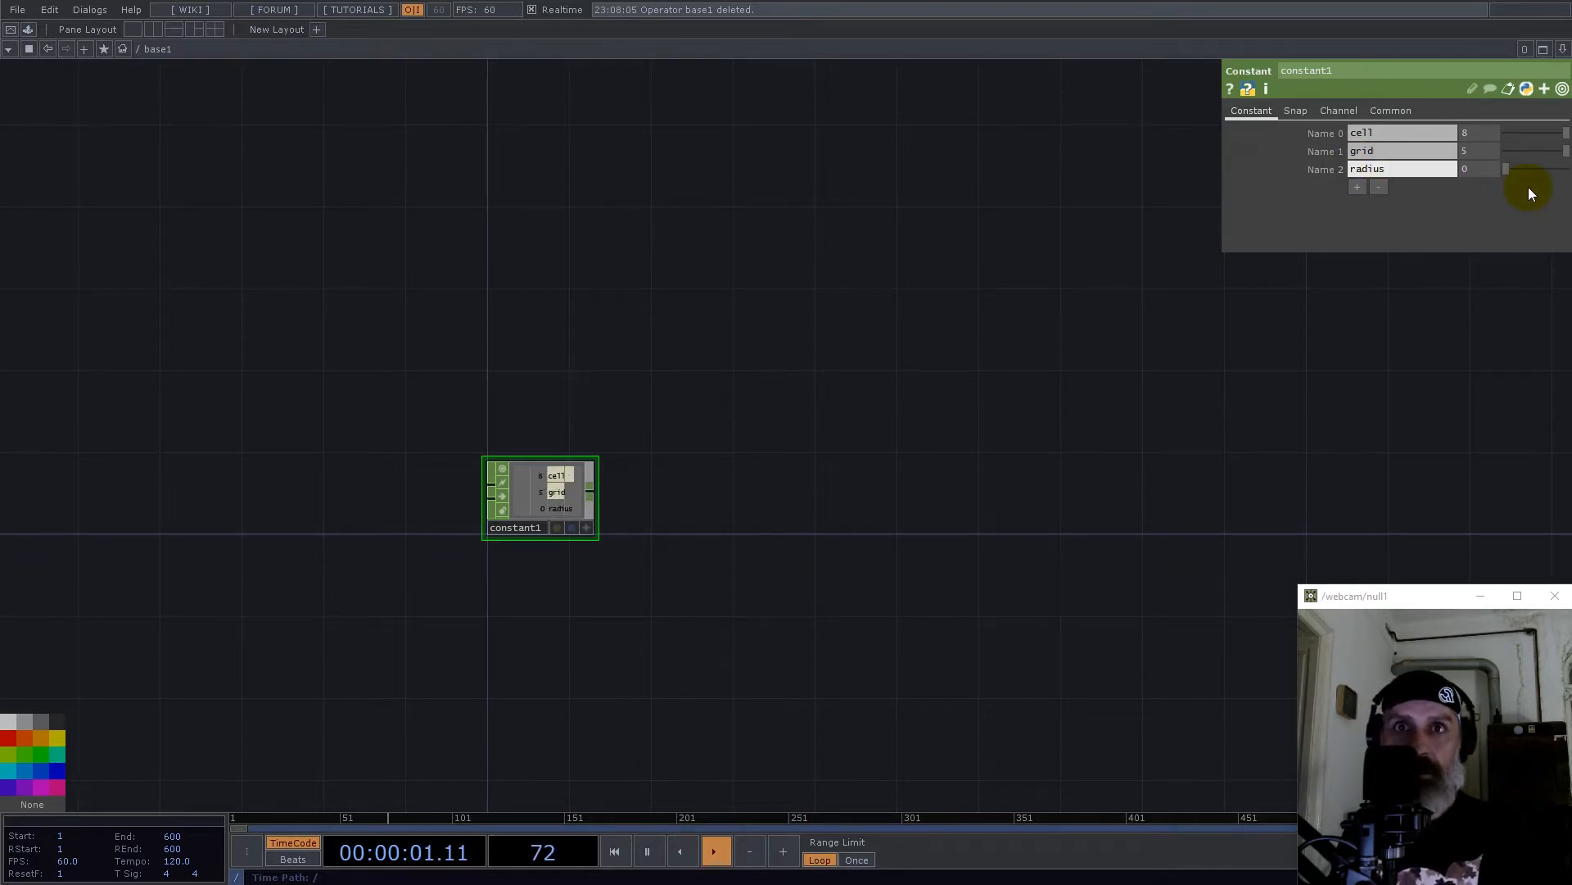
left_click(1523, 170)
left_click(1359, 187)
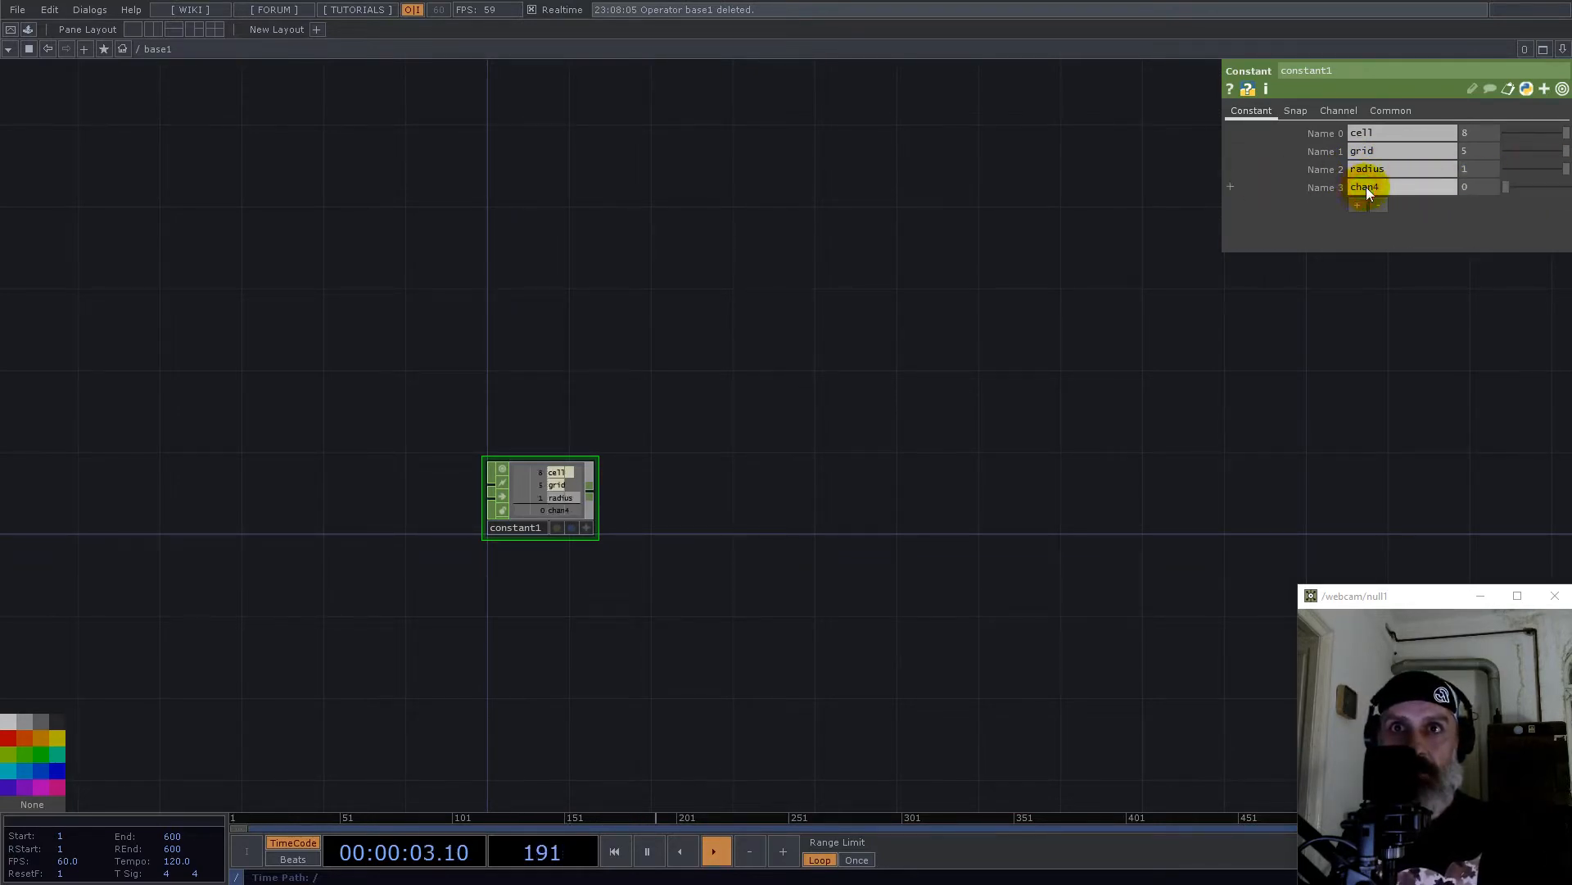
type("spee")
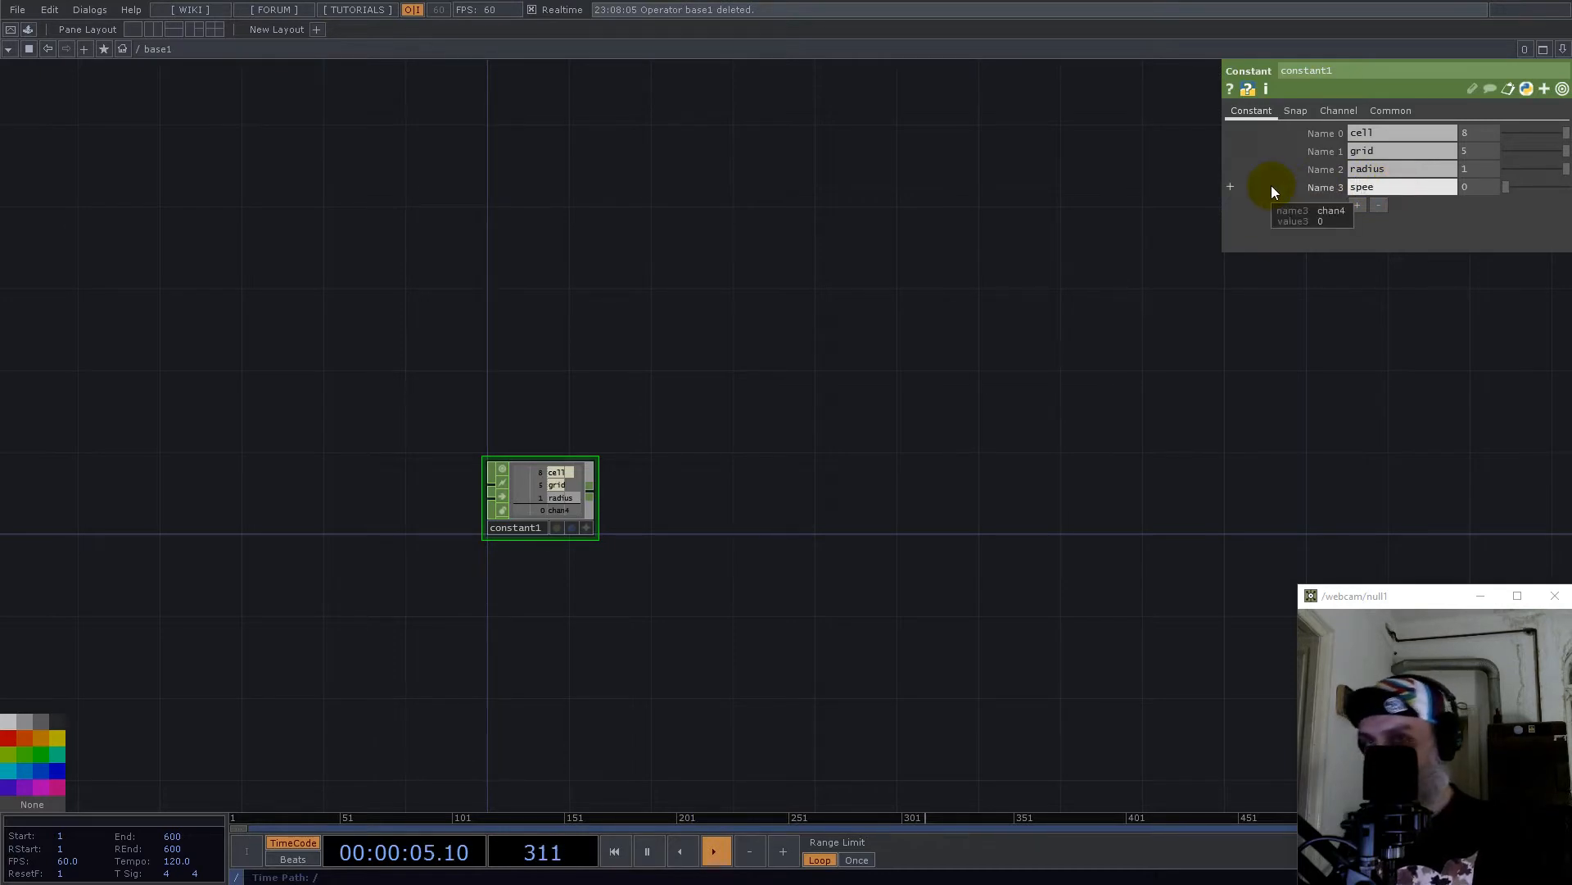
type("d")
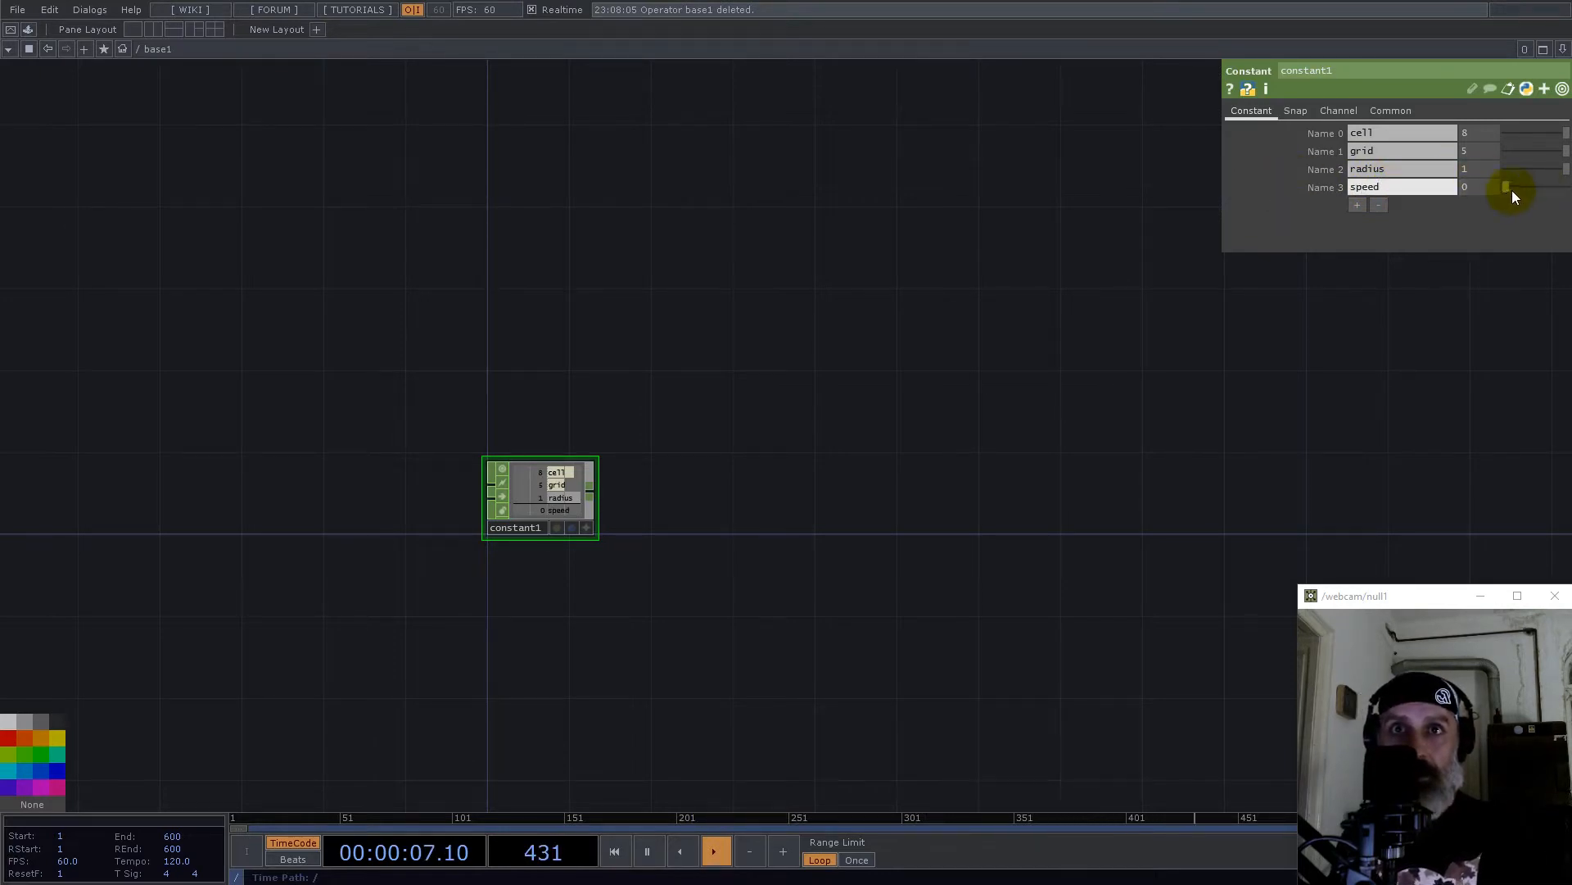
left_click_drag(1512, 190, 1526, 187)
Step: Connect a Null CHOP to the Constant's output, leaving room between the two operators
right_click(598, 491)
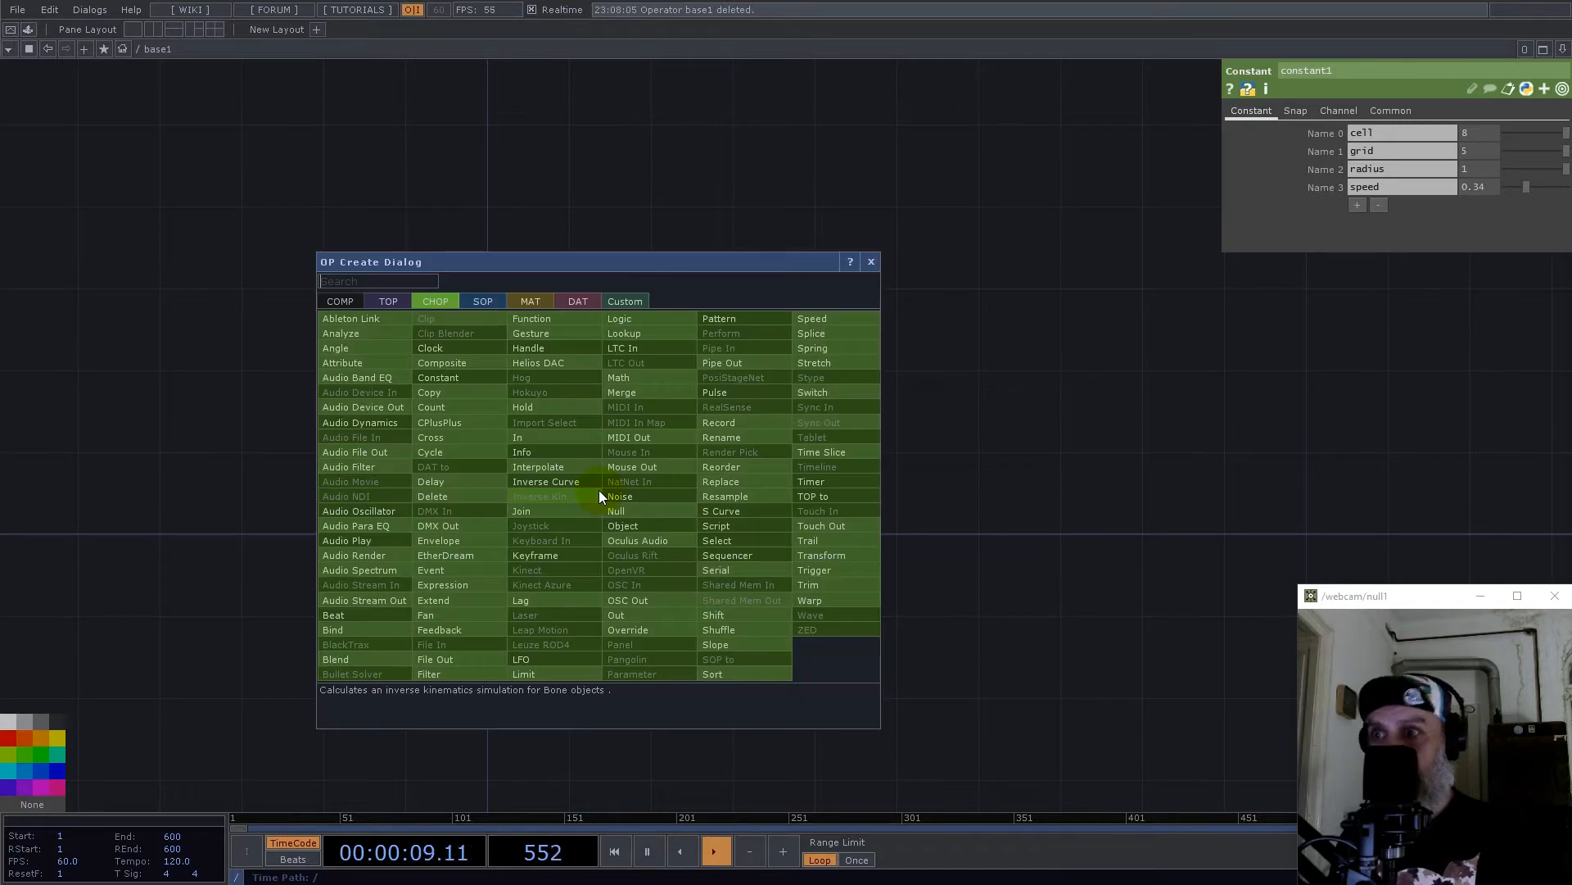
type("nul")
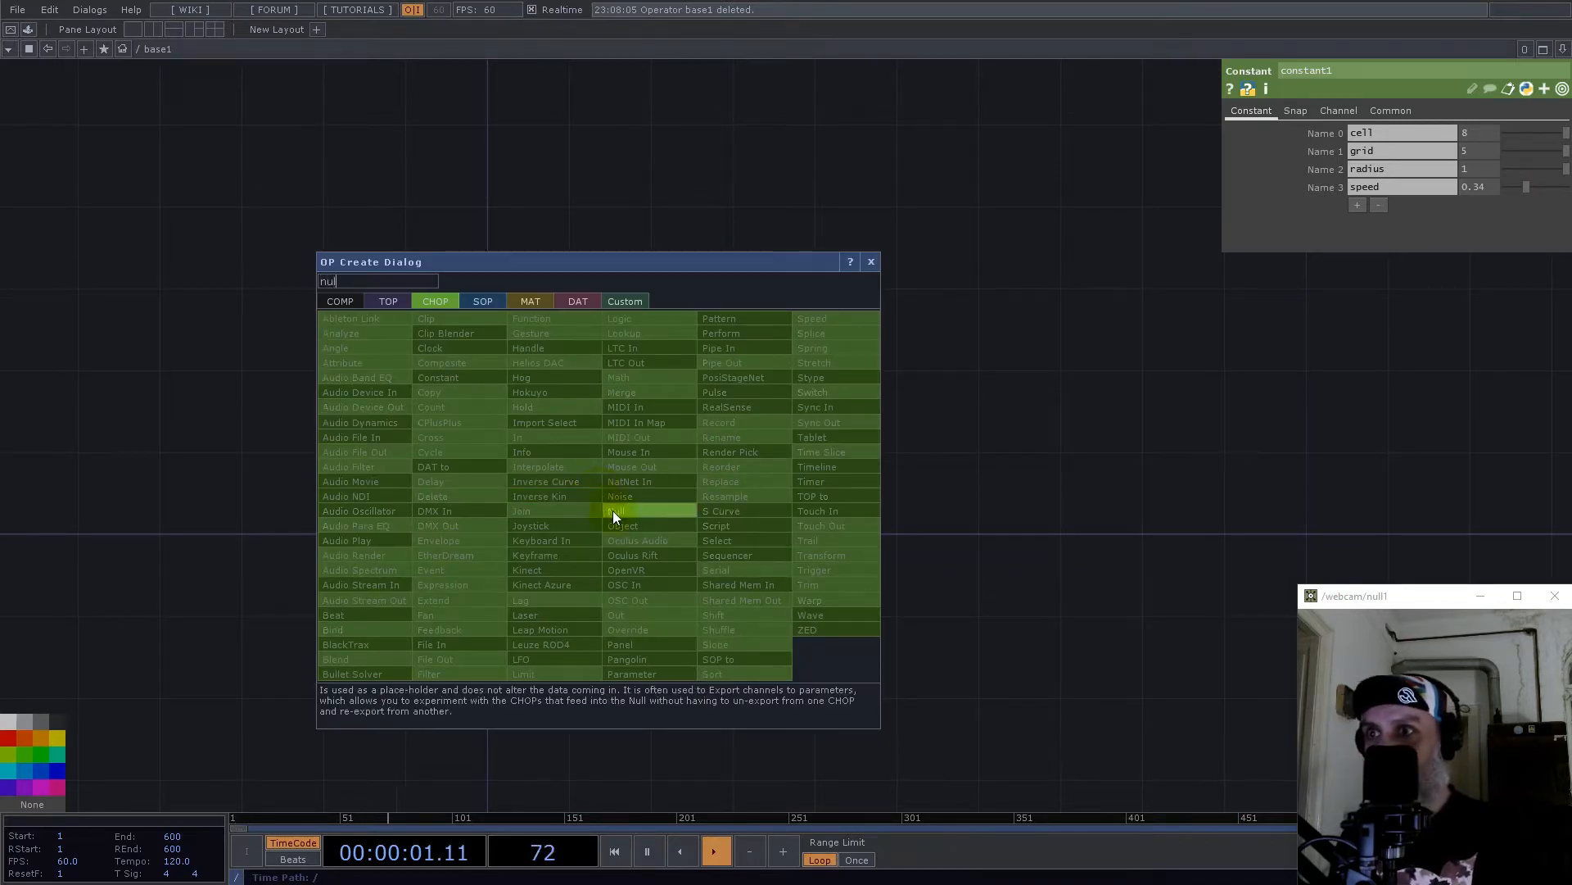
left_click(615, 510)
left_click(966, 518)
Step: Insert a second Null CHOP on the wire between the Constant and the existing Null
right_click(741, 503)
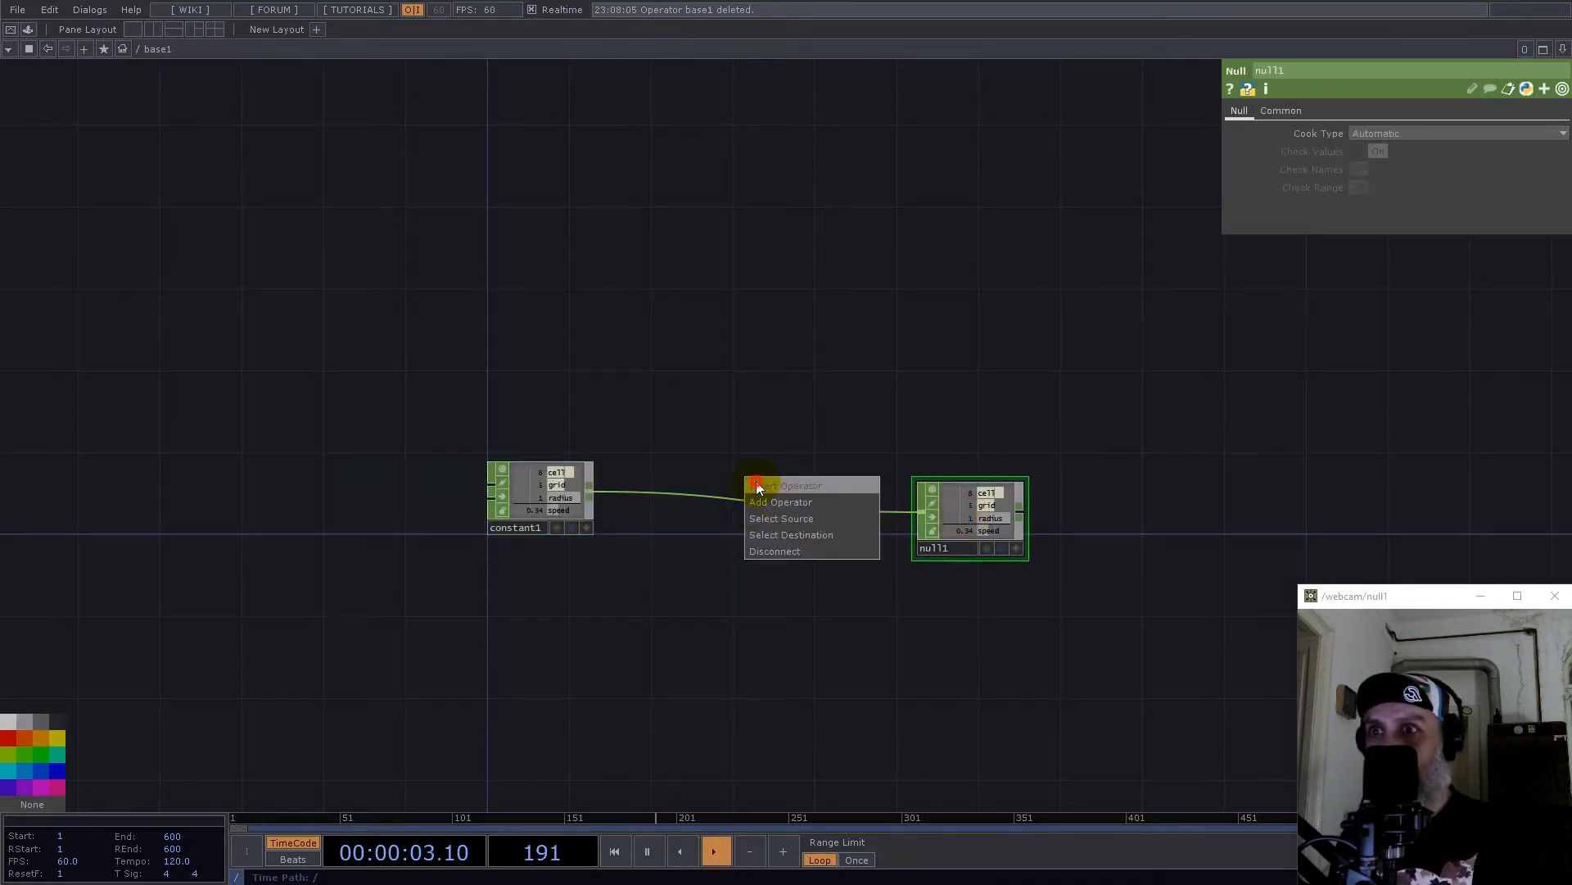
left_click(755, 480)
type("nul")
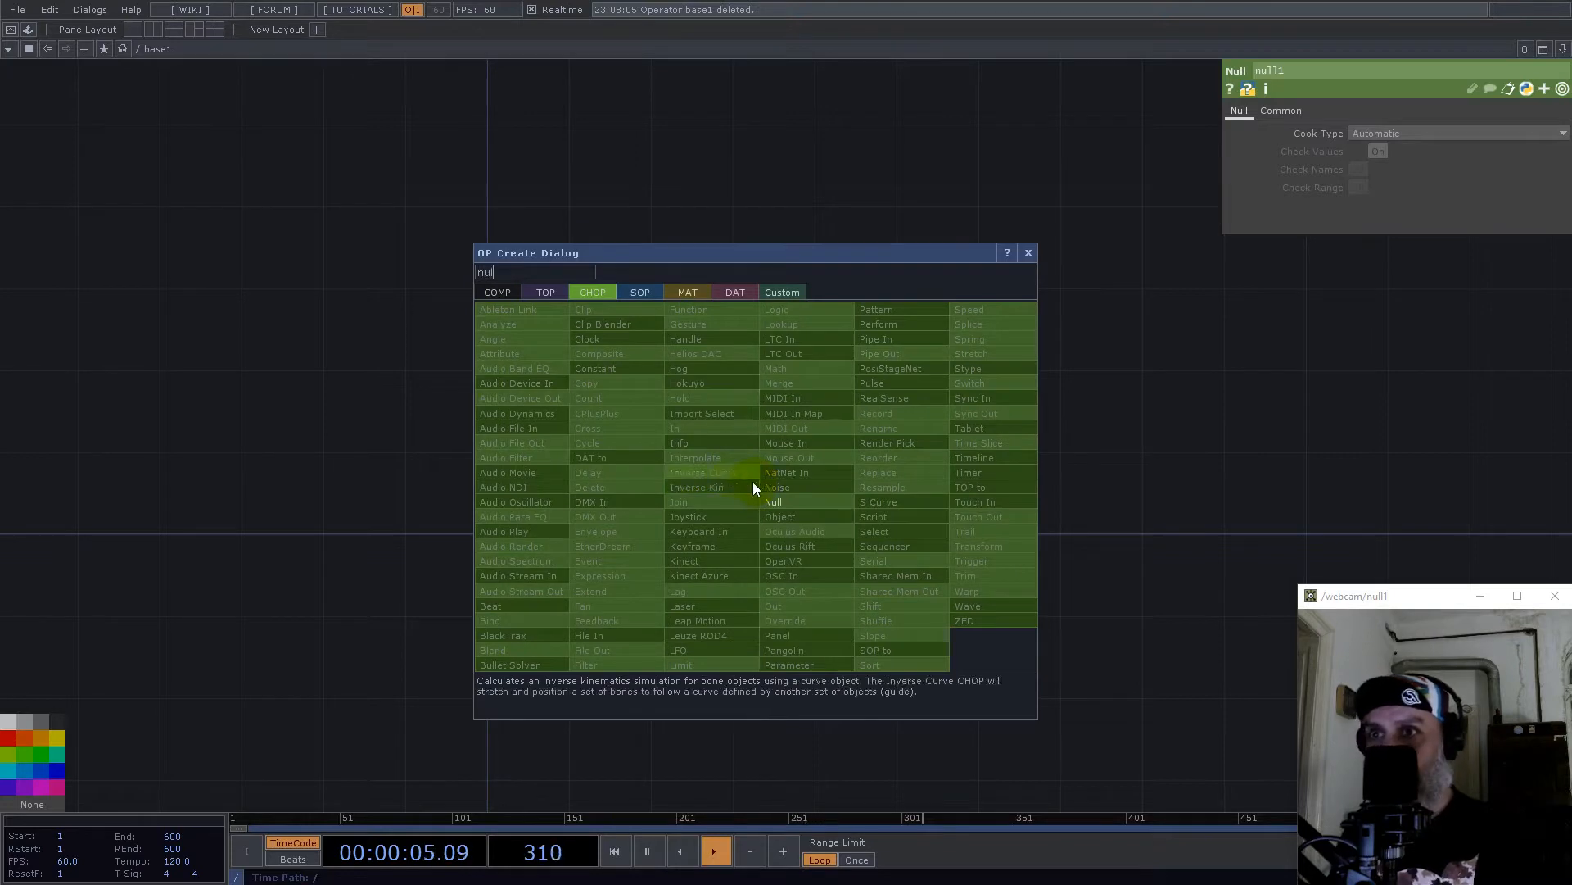
left_click(781, 502)
left_click(747, 506)
Step: Collapse the middle Null CHOP into its own Base component, keeping its input and output connections
left_click_drag(650, 404, 841, 610)
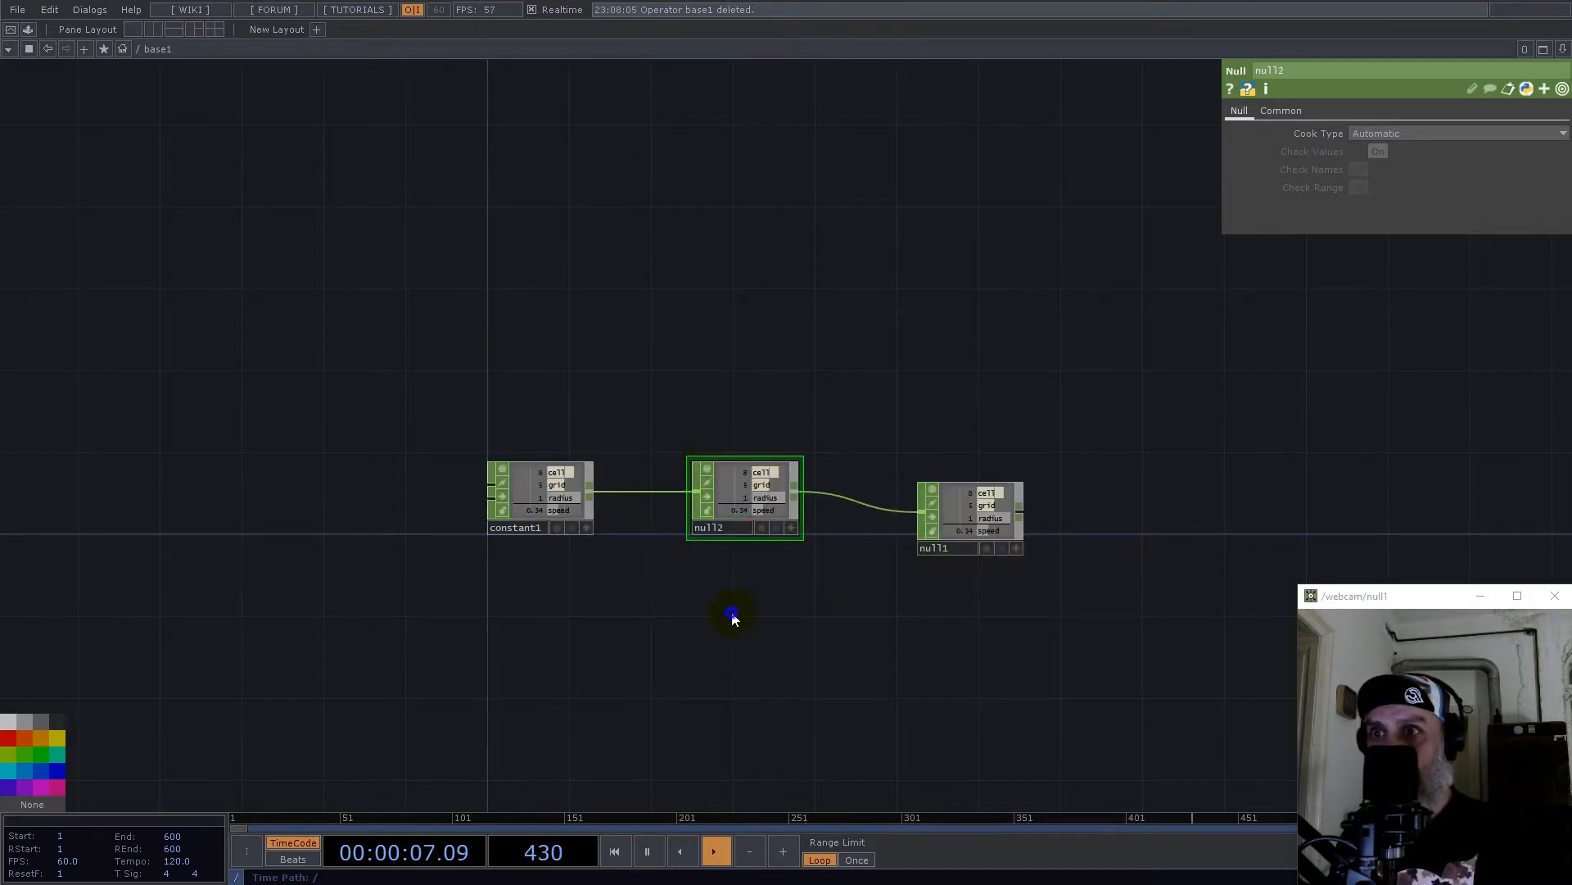
right_click(733, 618)
left_click(788, 799)
left_click_drag(758, 484, 722, 498)
Step: Enter the nested Base component and delete the Null CHOP between its In and Out operators
key("i")
scroll(529, 407, "up", 2)
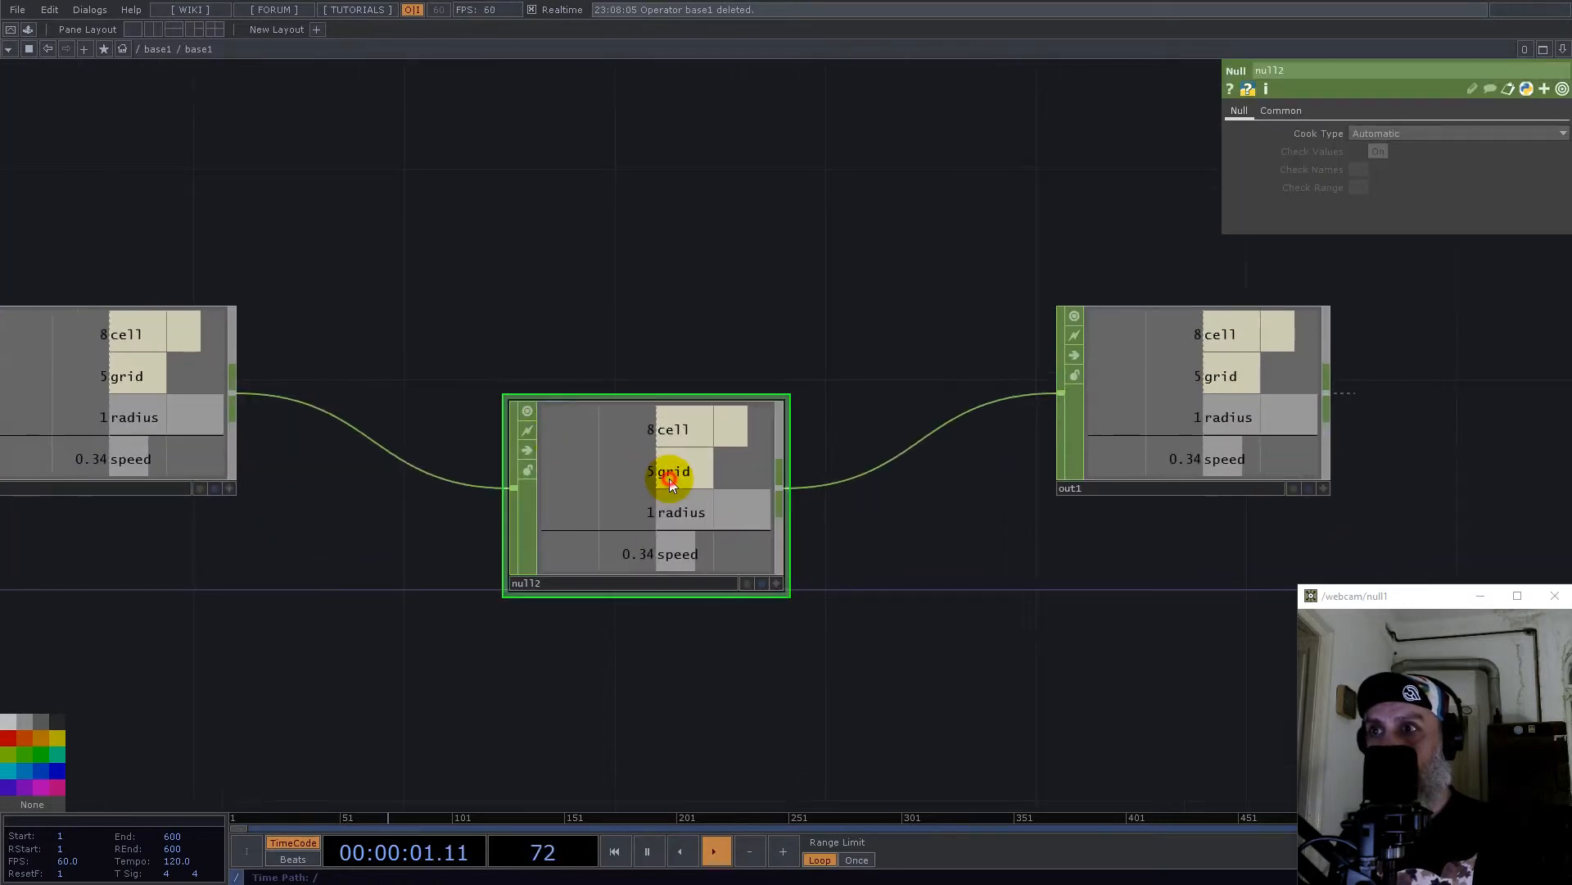
key("Delete")
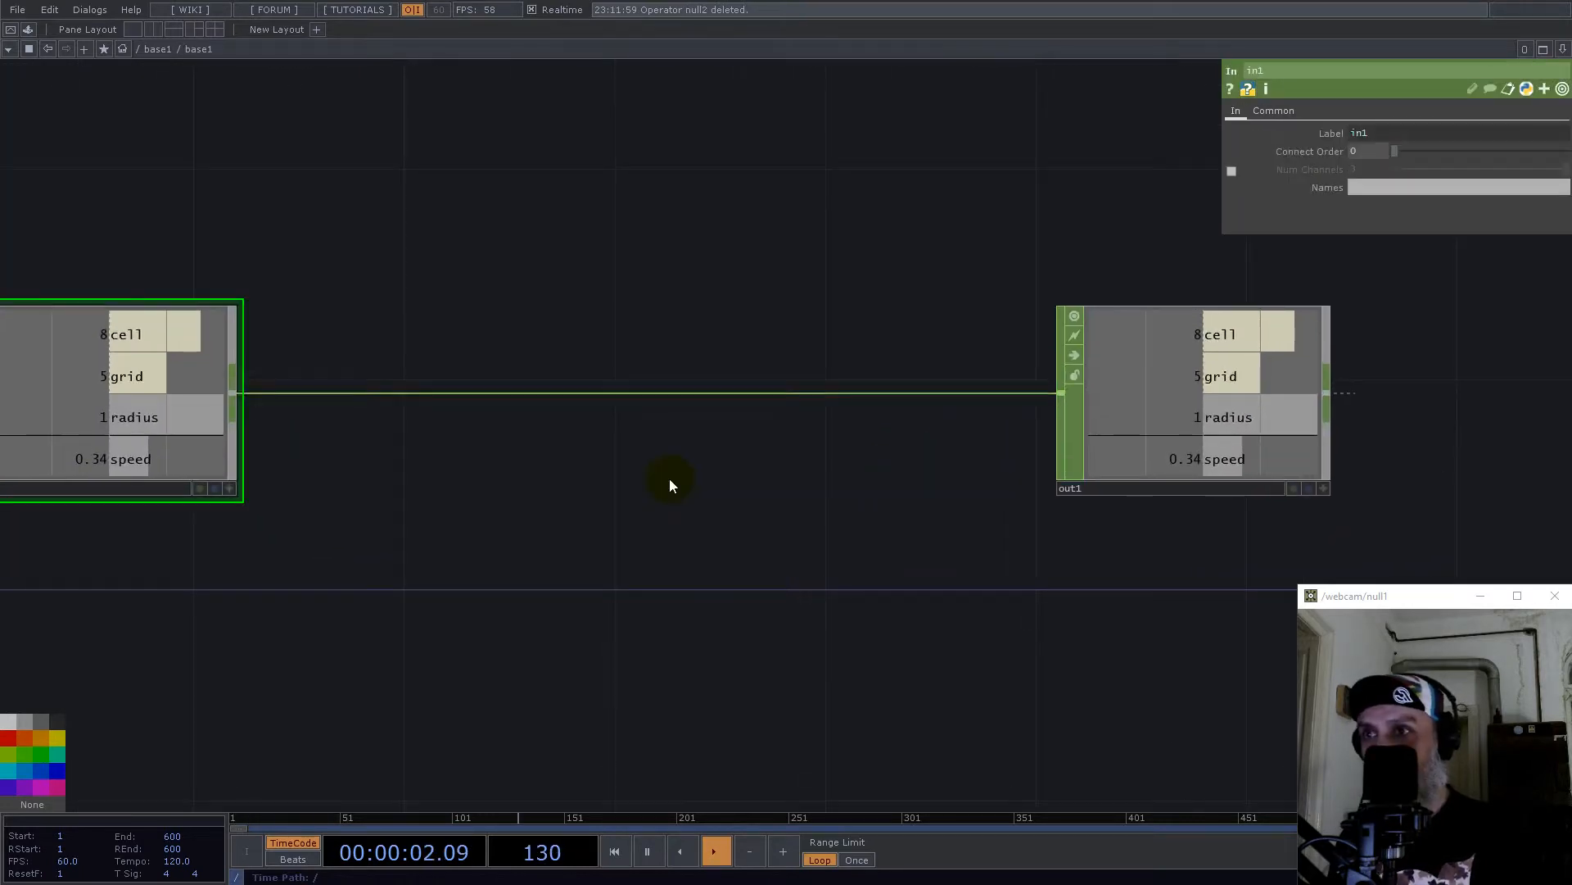
Step: Branch a Select CHOP off the In operator and limit its channels to cell and grid
right_click(237, 397)
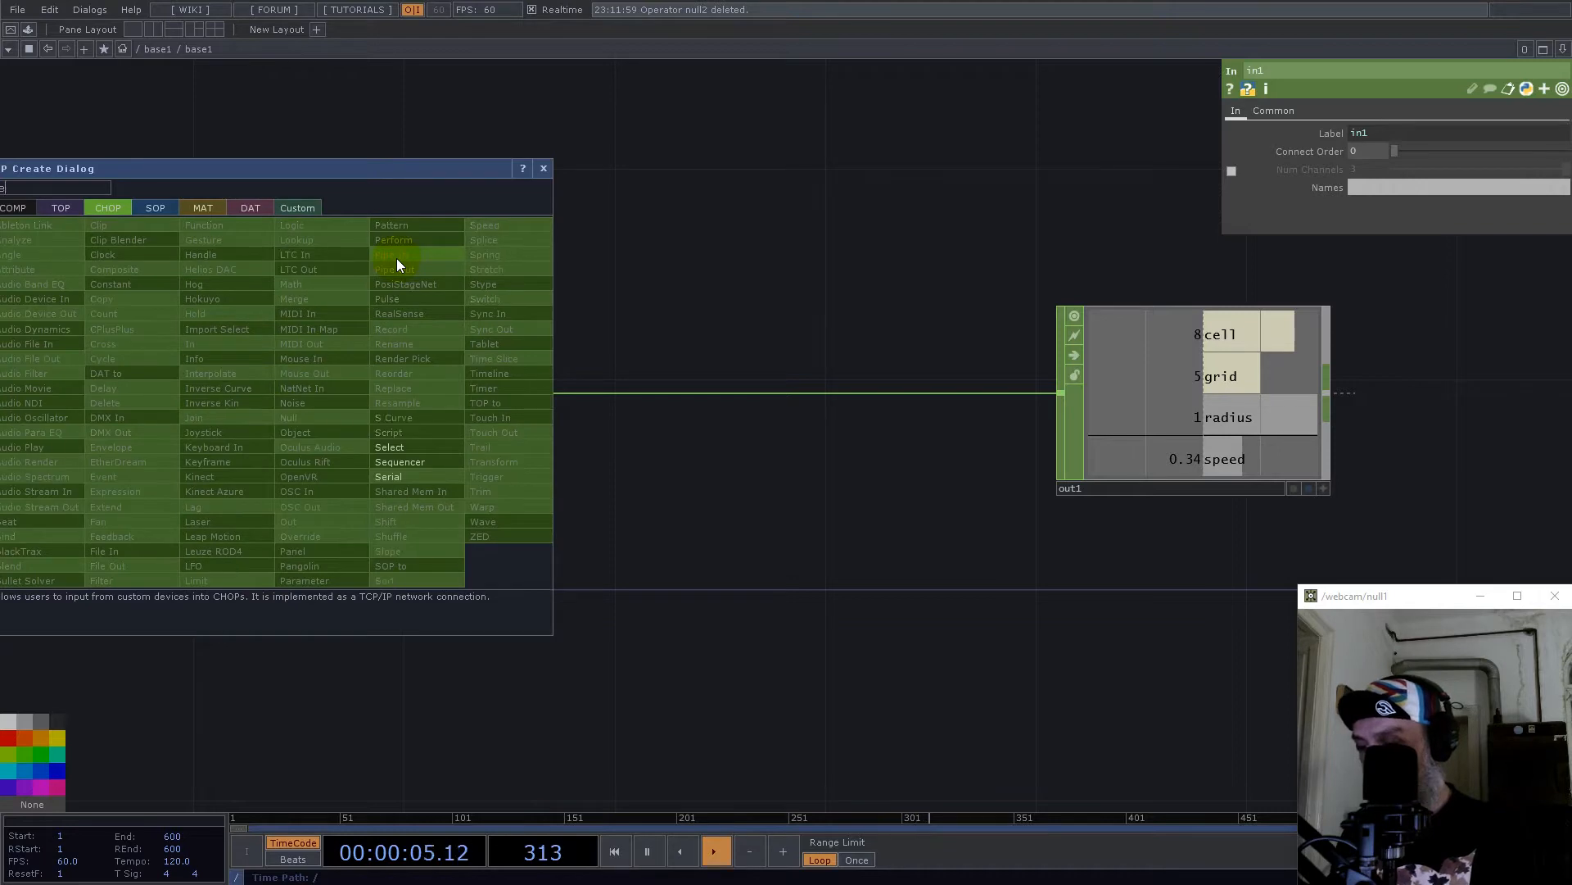
left_click(406, 420)
left_click(456, 175)
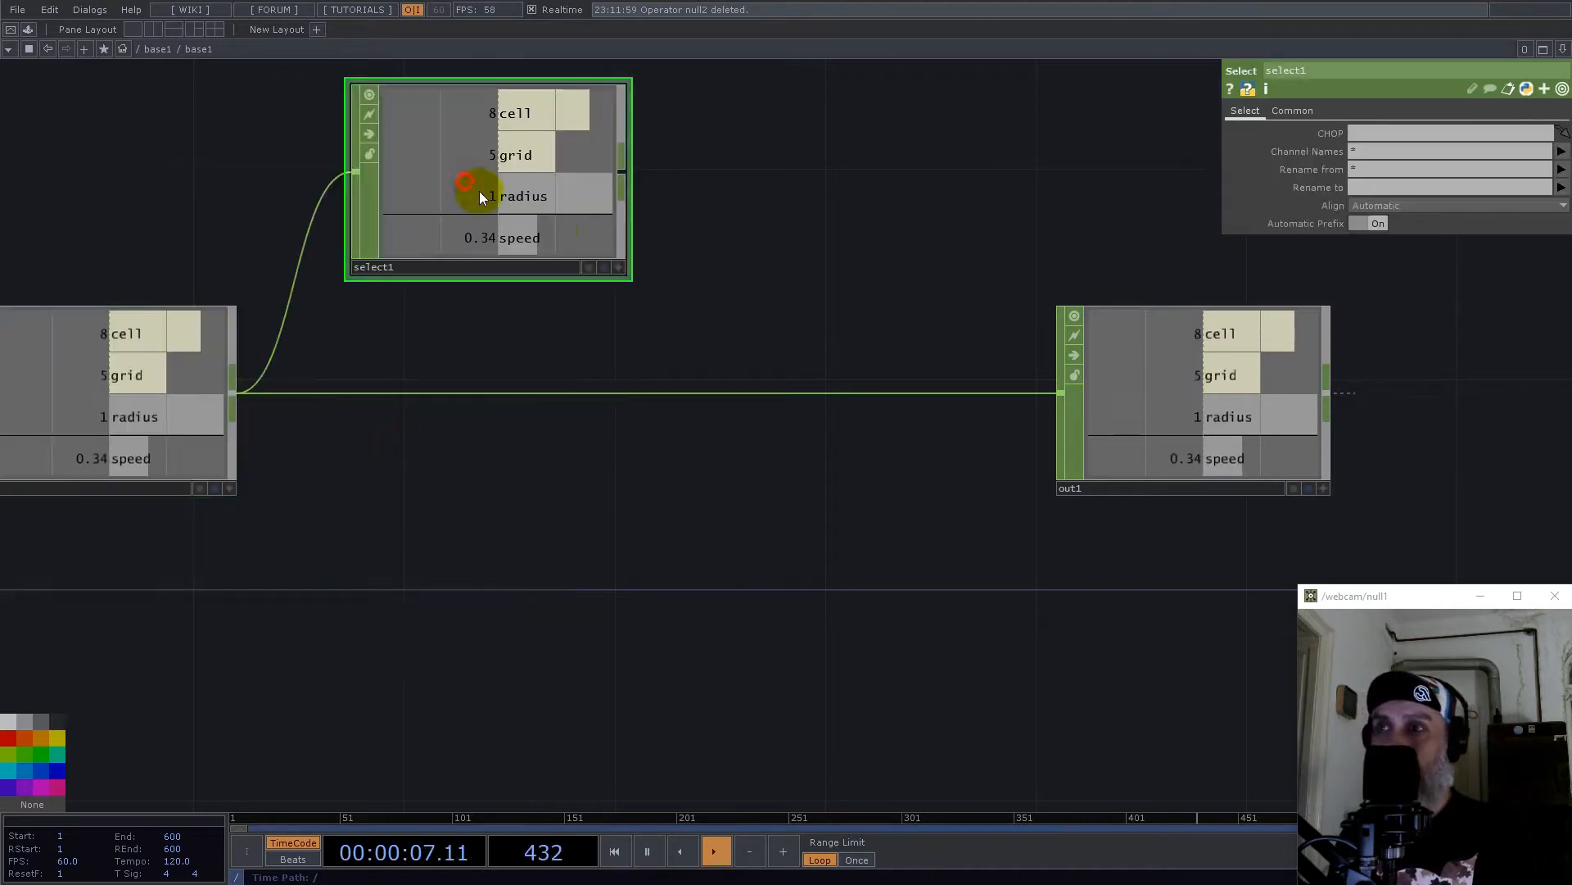
left_click(1562, 151)
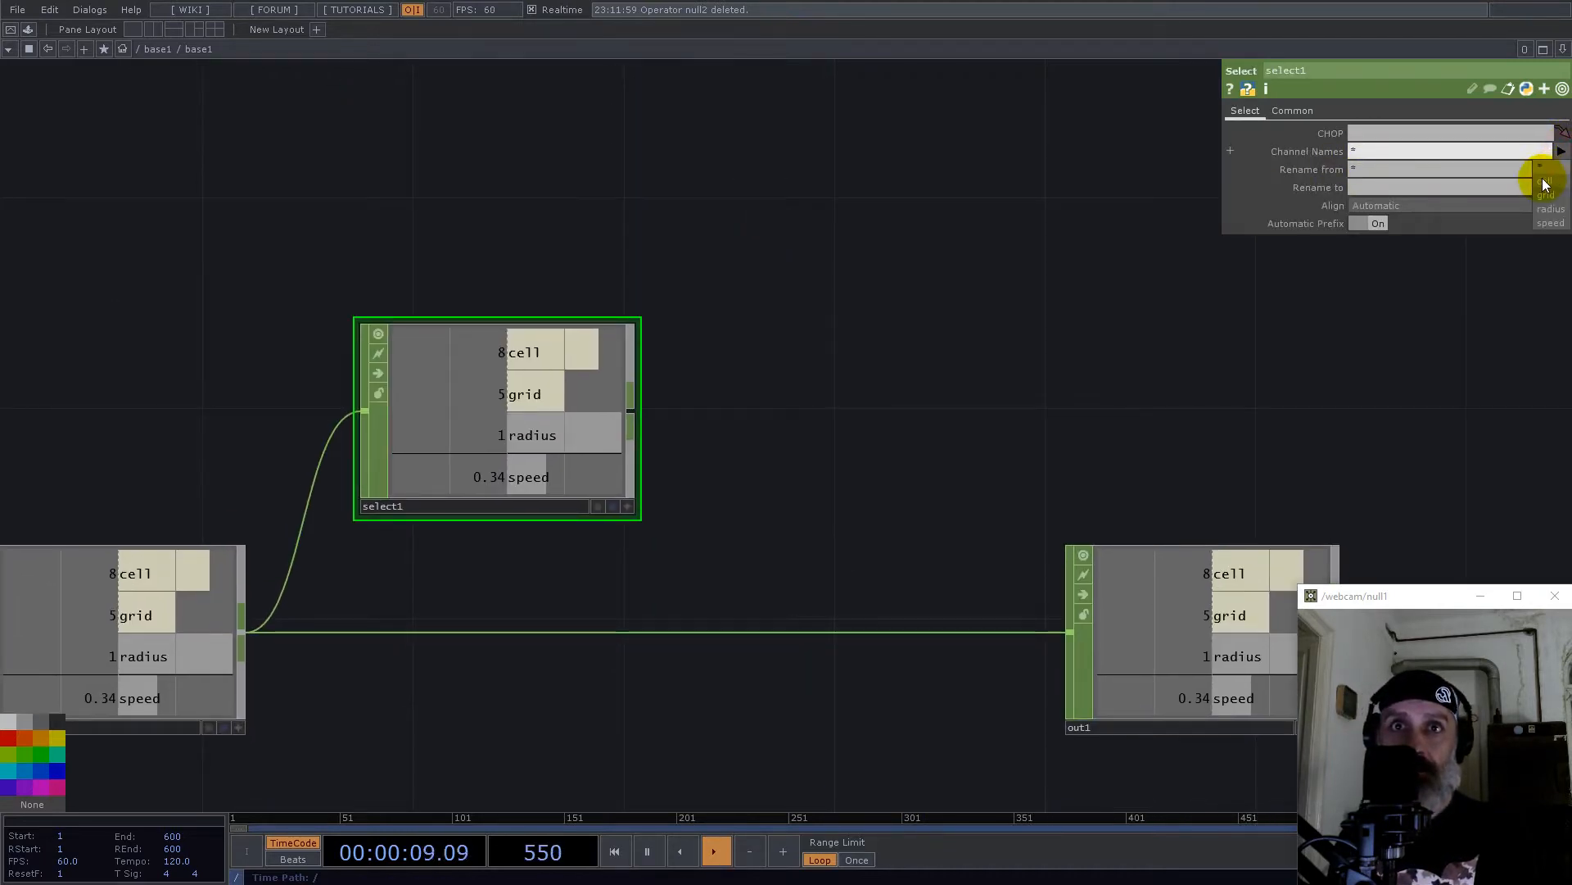
left_click(1547, 181)
left_click(1551, 196)
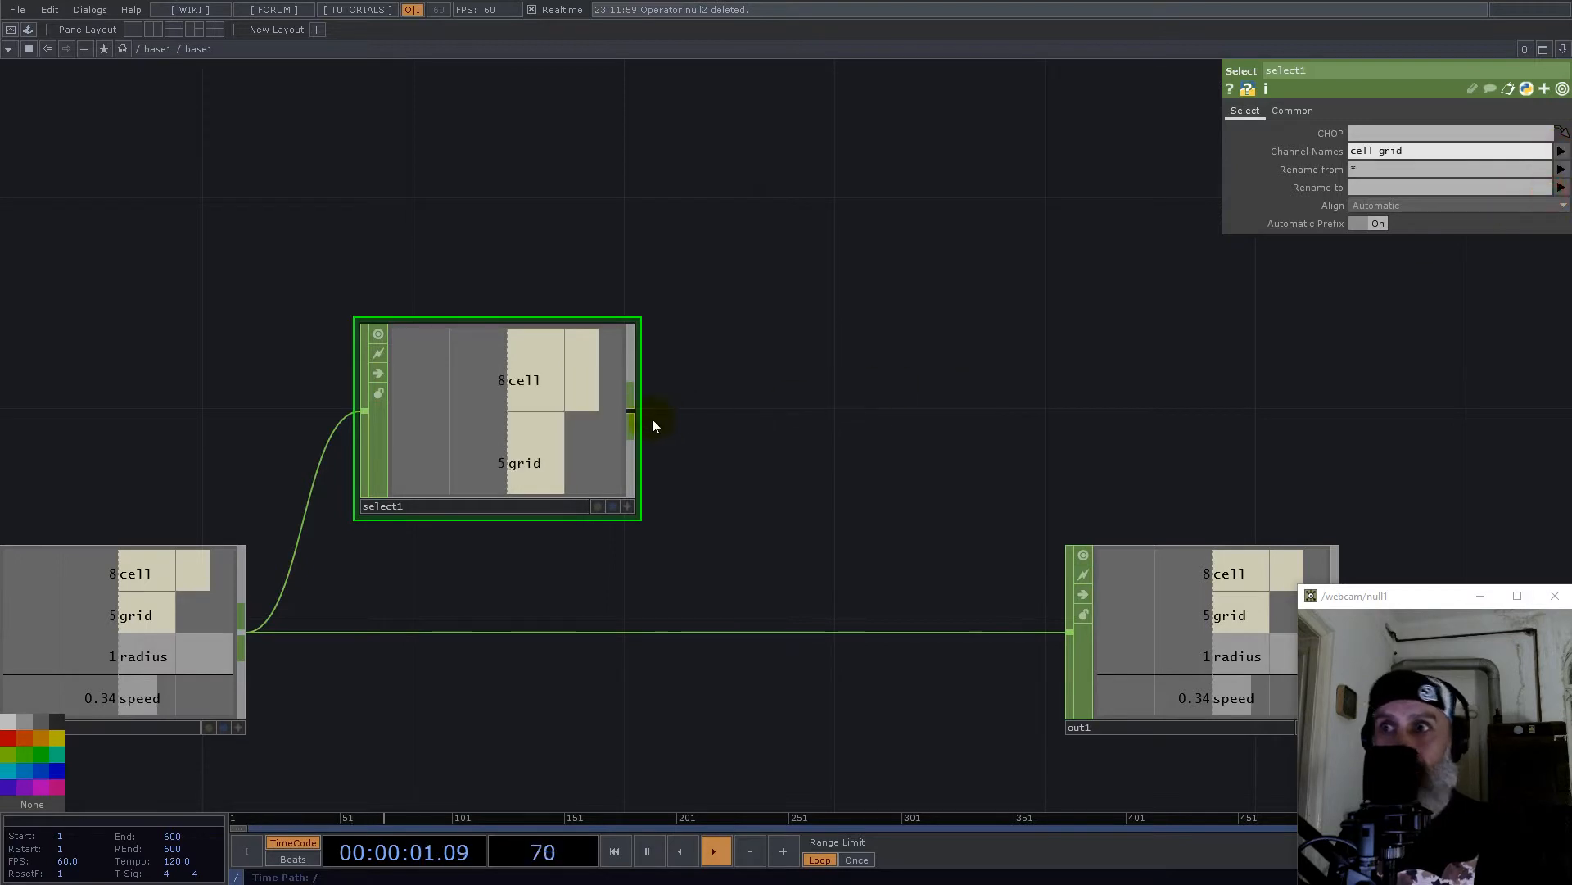
Step: Set the Select CHOP to rename its channels to res
left_click(1384, 188)
type("res")
key("Return")
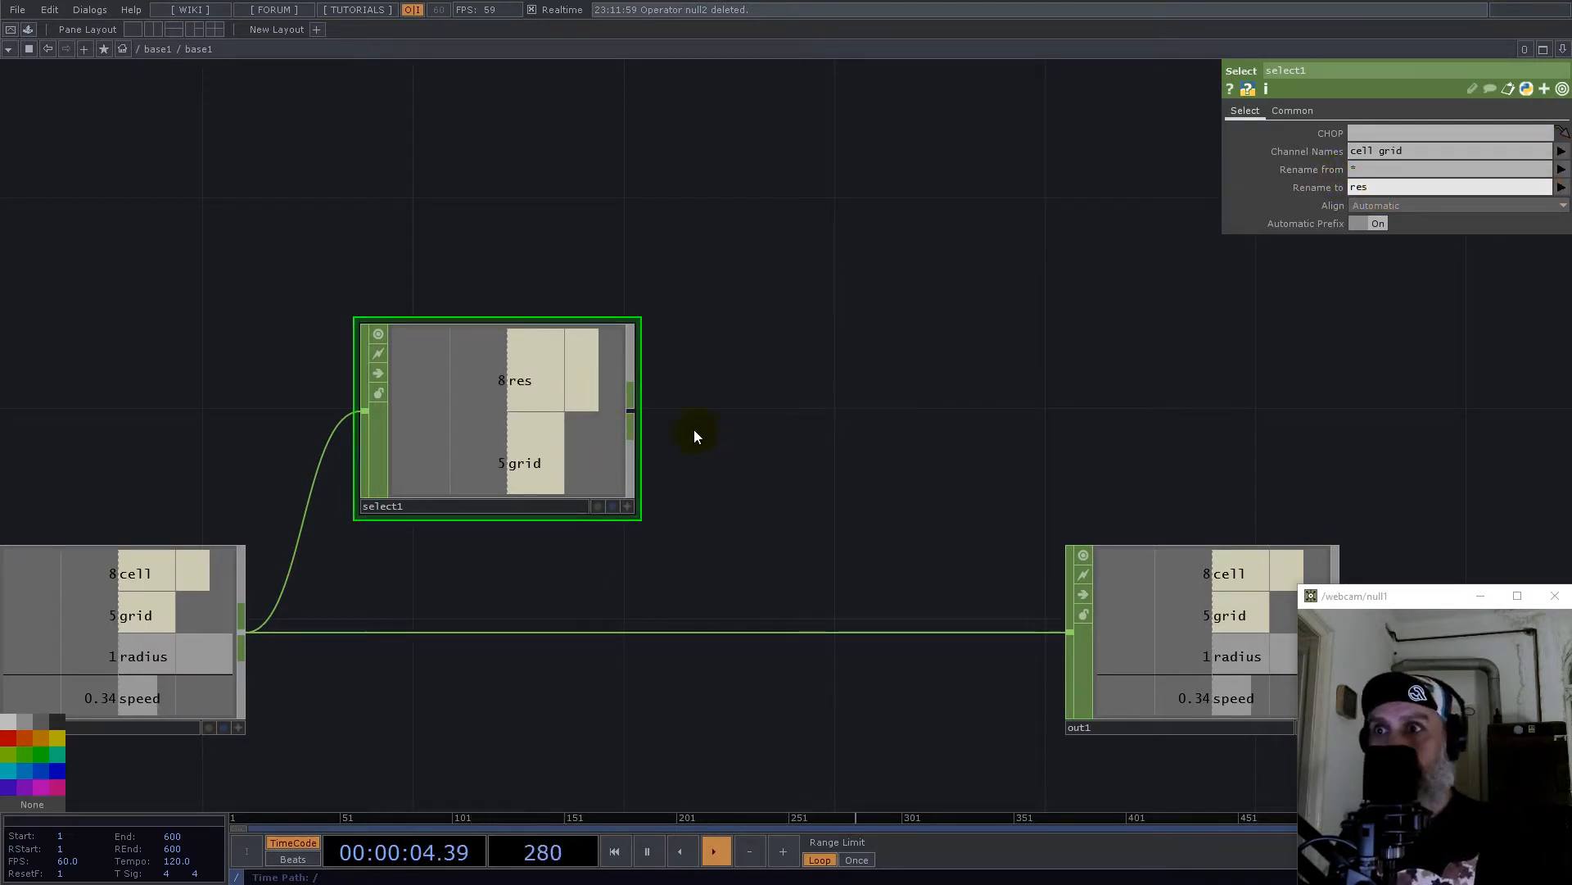
Step: Append a Math CHOP to the res Select CHOP and set it to combine channels by Multiply
right_click(632, 410)
type("math")
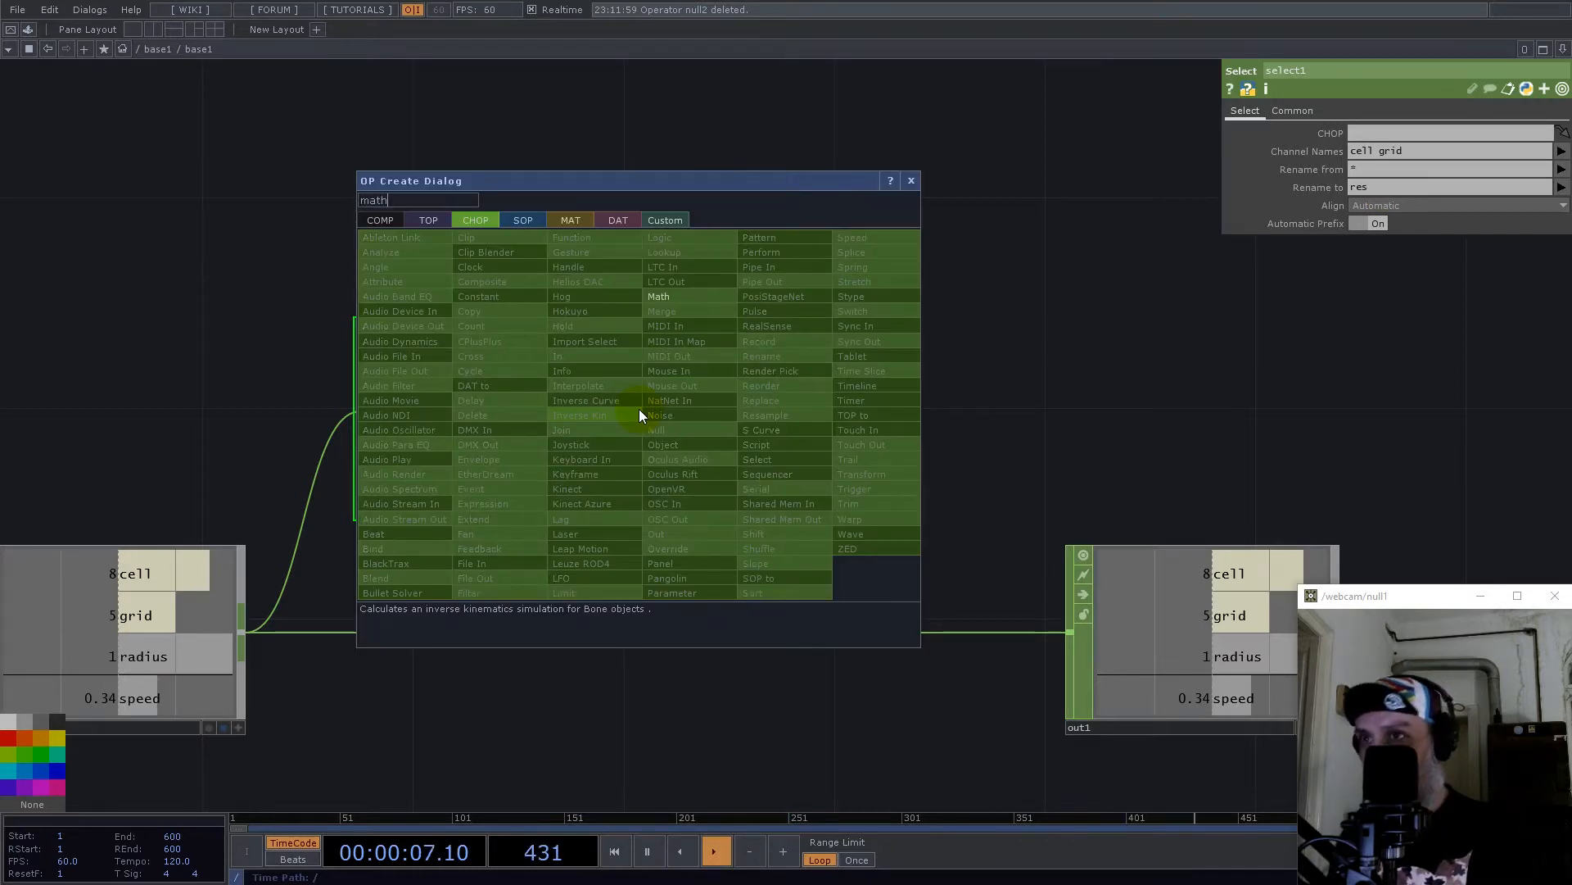
left_click(665, 298)
left_click(829, 421)
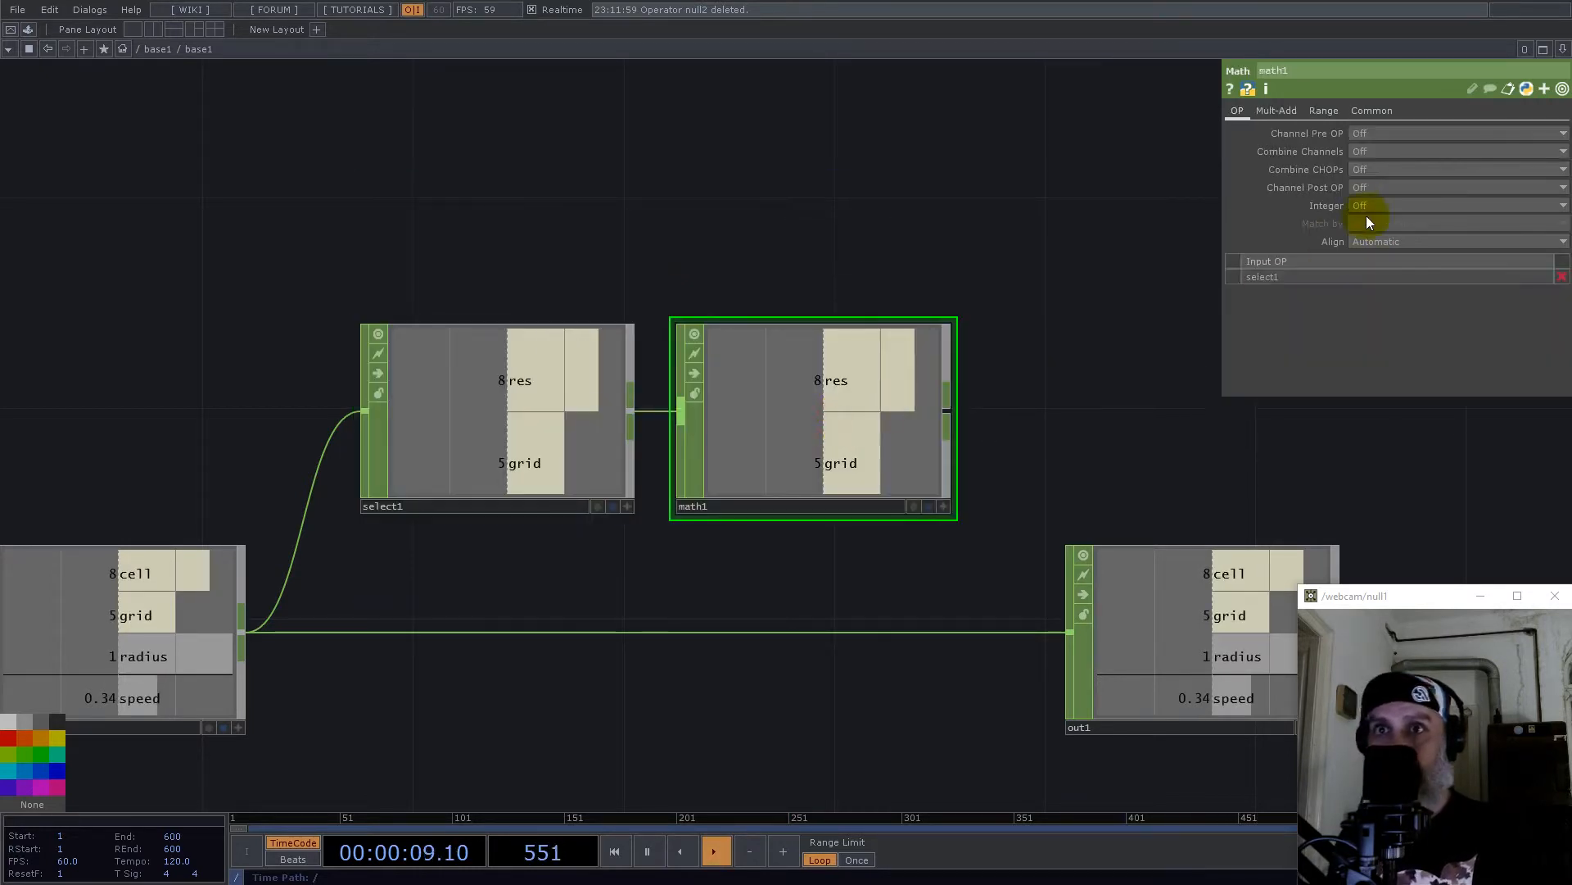
left_click(1366, 149)
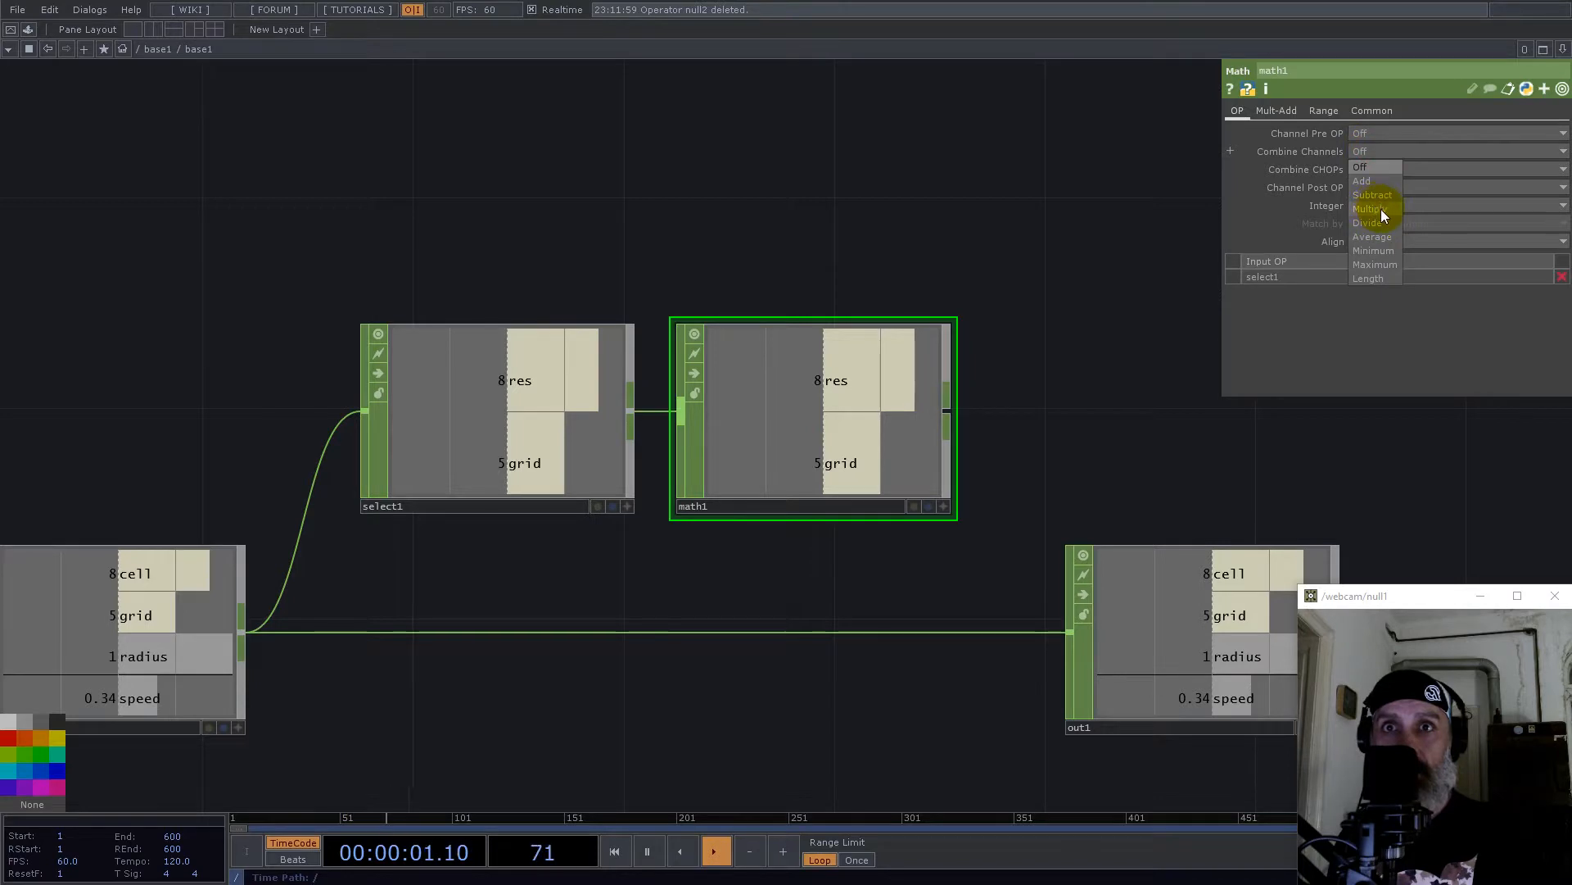
left_click(1378, 209)
scroll(740, 361, "down", 3)
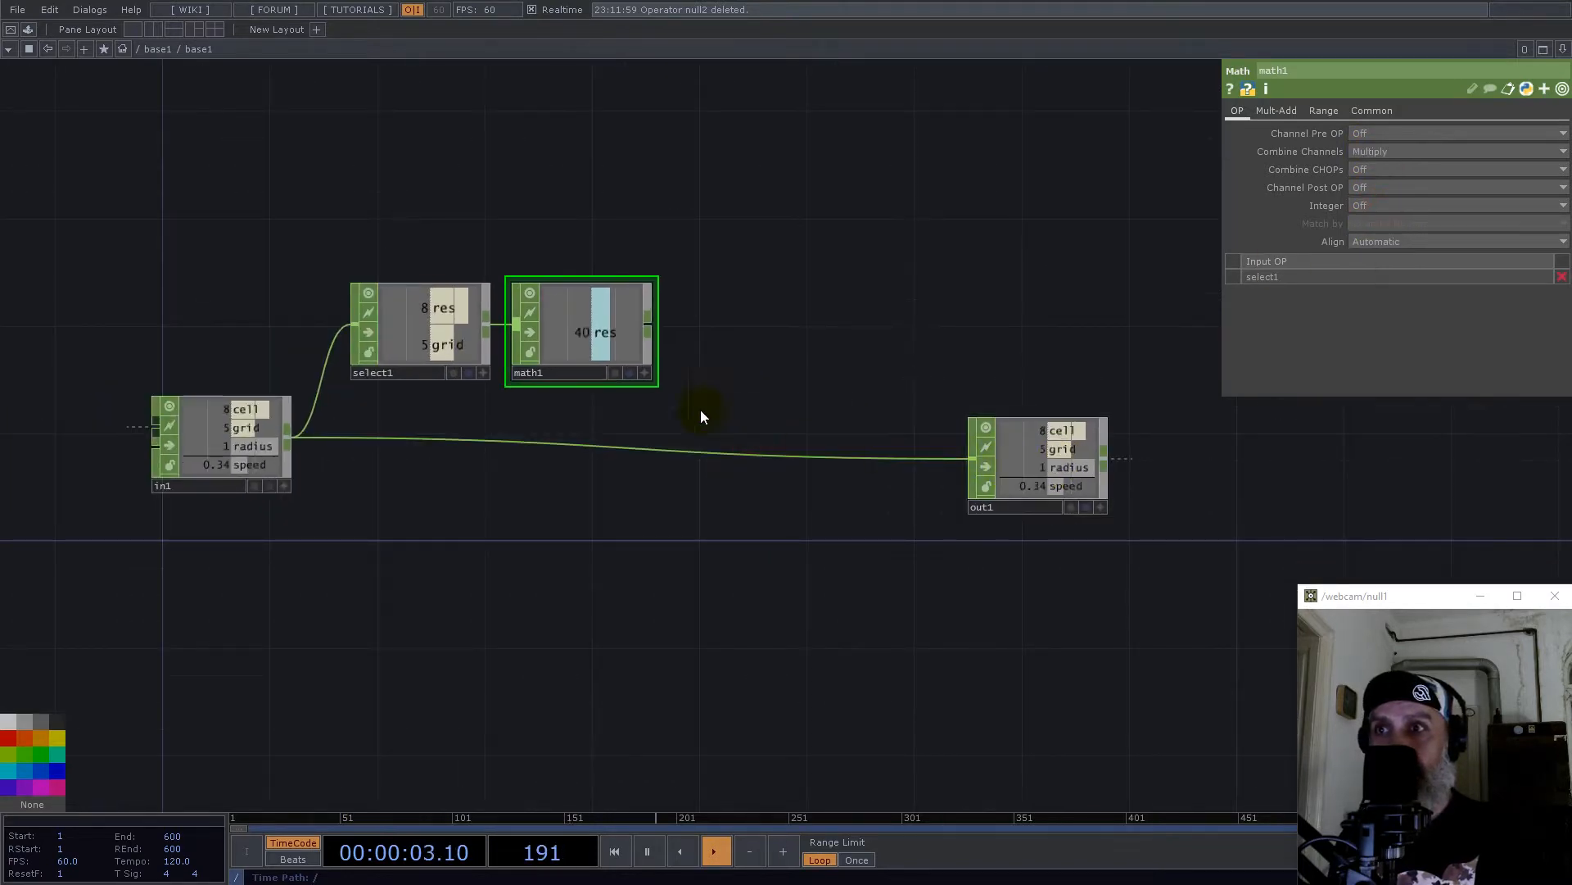
Step: Insert a Merge CHOP between the In and Out operators and connect the Math CHOP's output to it
scroll(702, 415, "up", 4)
right_click(844, 543)
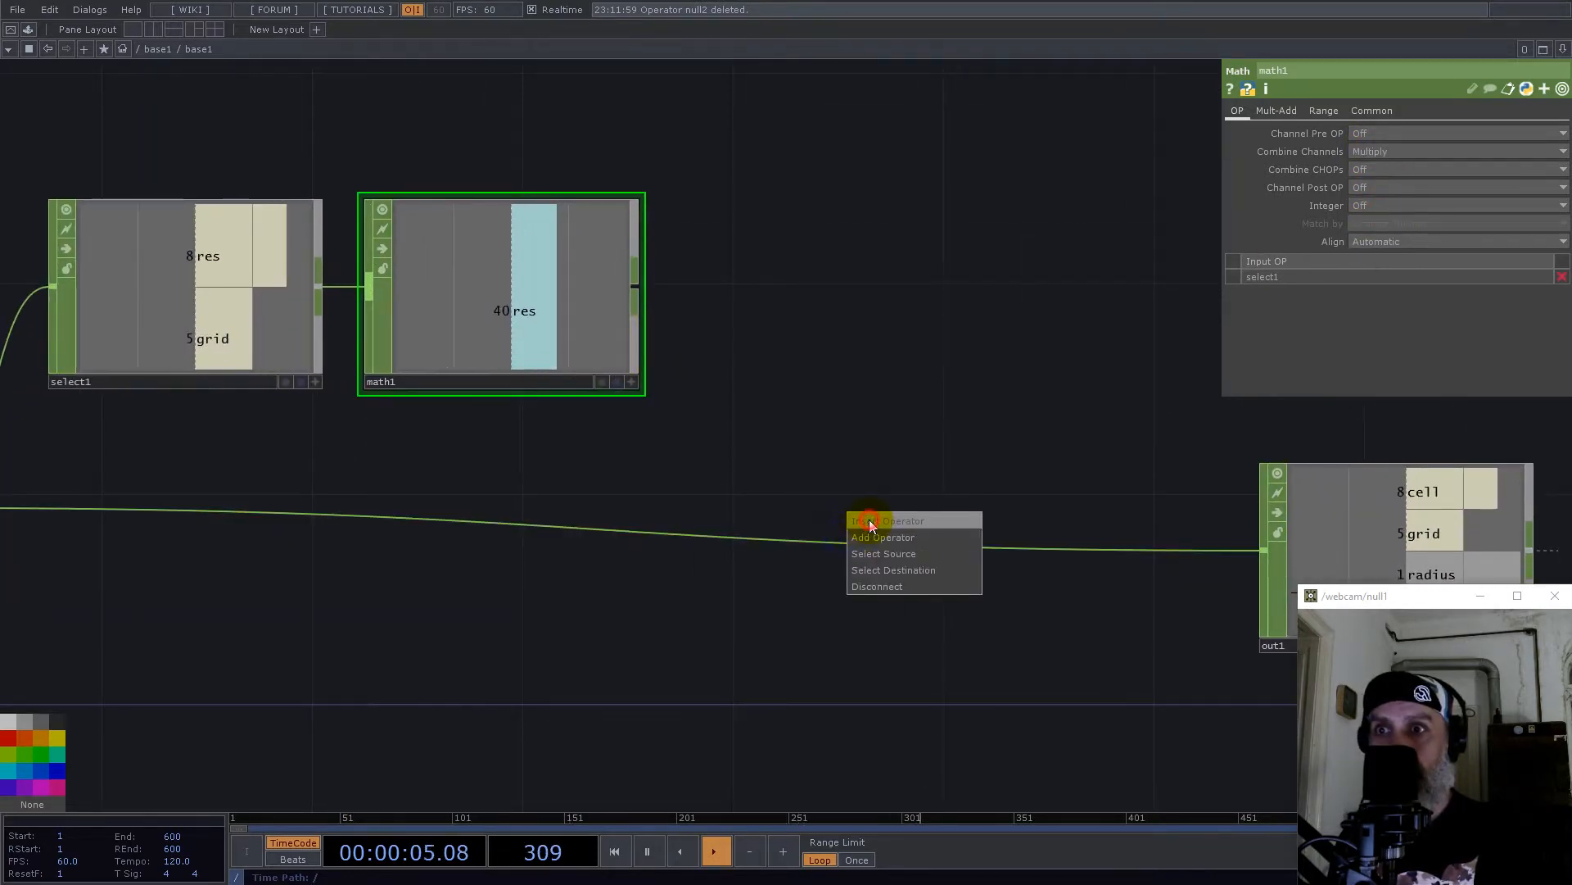
left_click(868, 521)
type("merge")
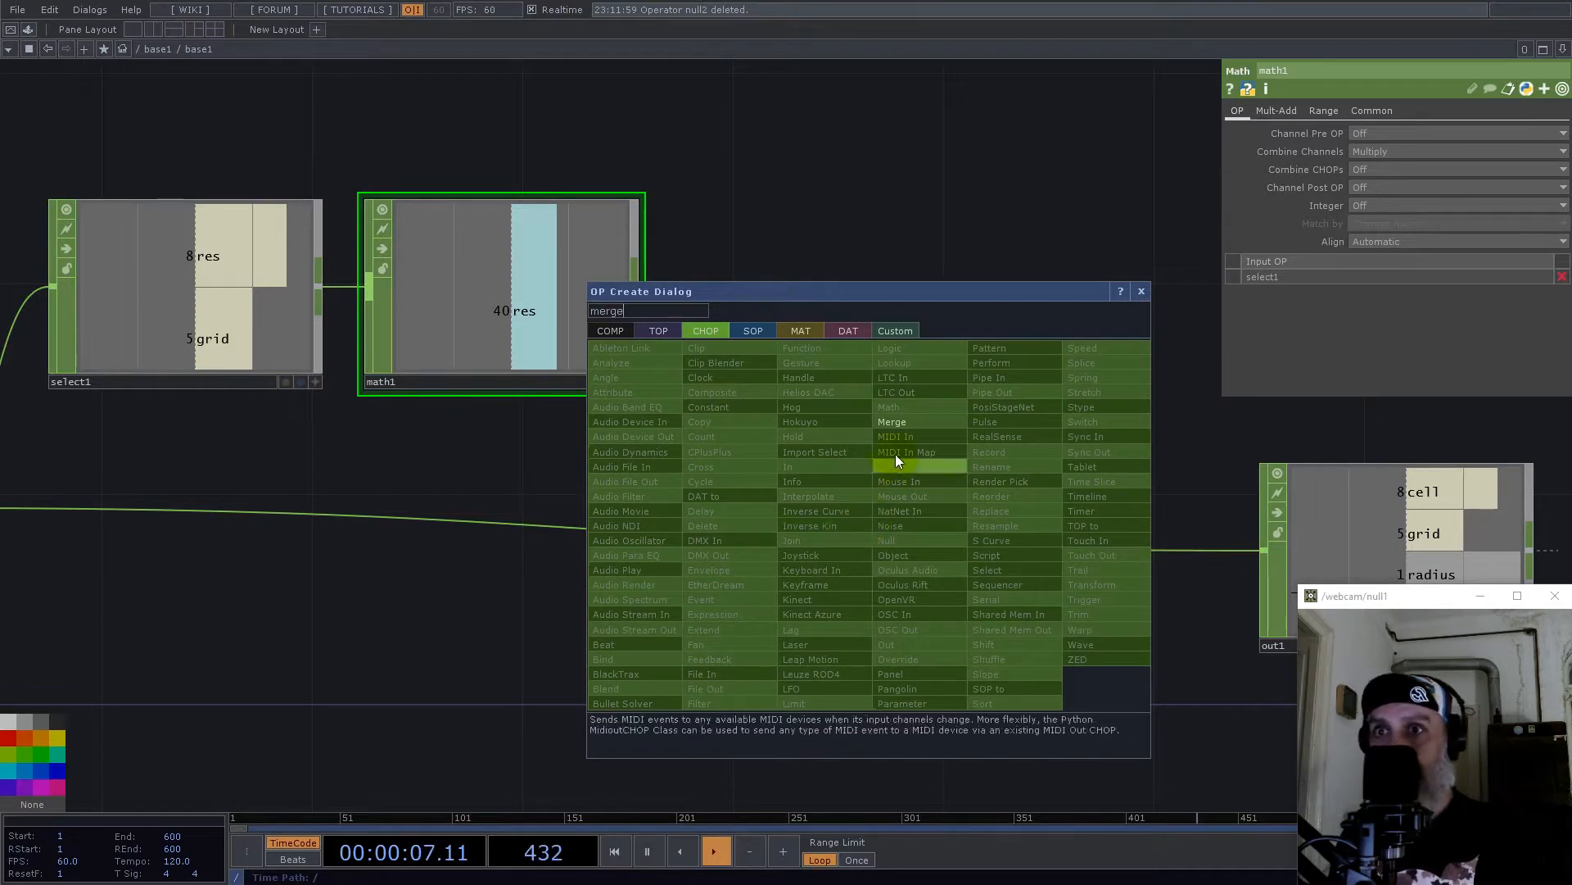
left_click(900, 423)
left_click(1068, 547)
left_click_drag(653, 295, 889, 418)
Step: Spread out the network by moving the Out and Merge operators further downstream and the In operator further upstream
left_click_drag(779, 592, 349, 493)
scroll(349, 494, "down", 5)
left_click_drag(690, 398, 958, 374)
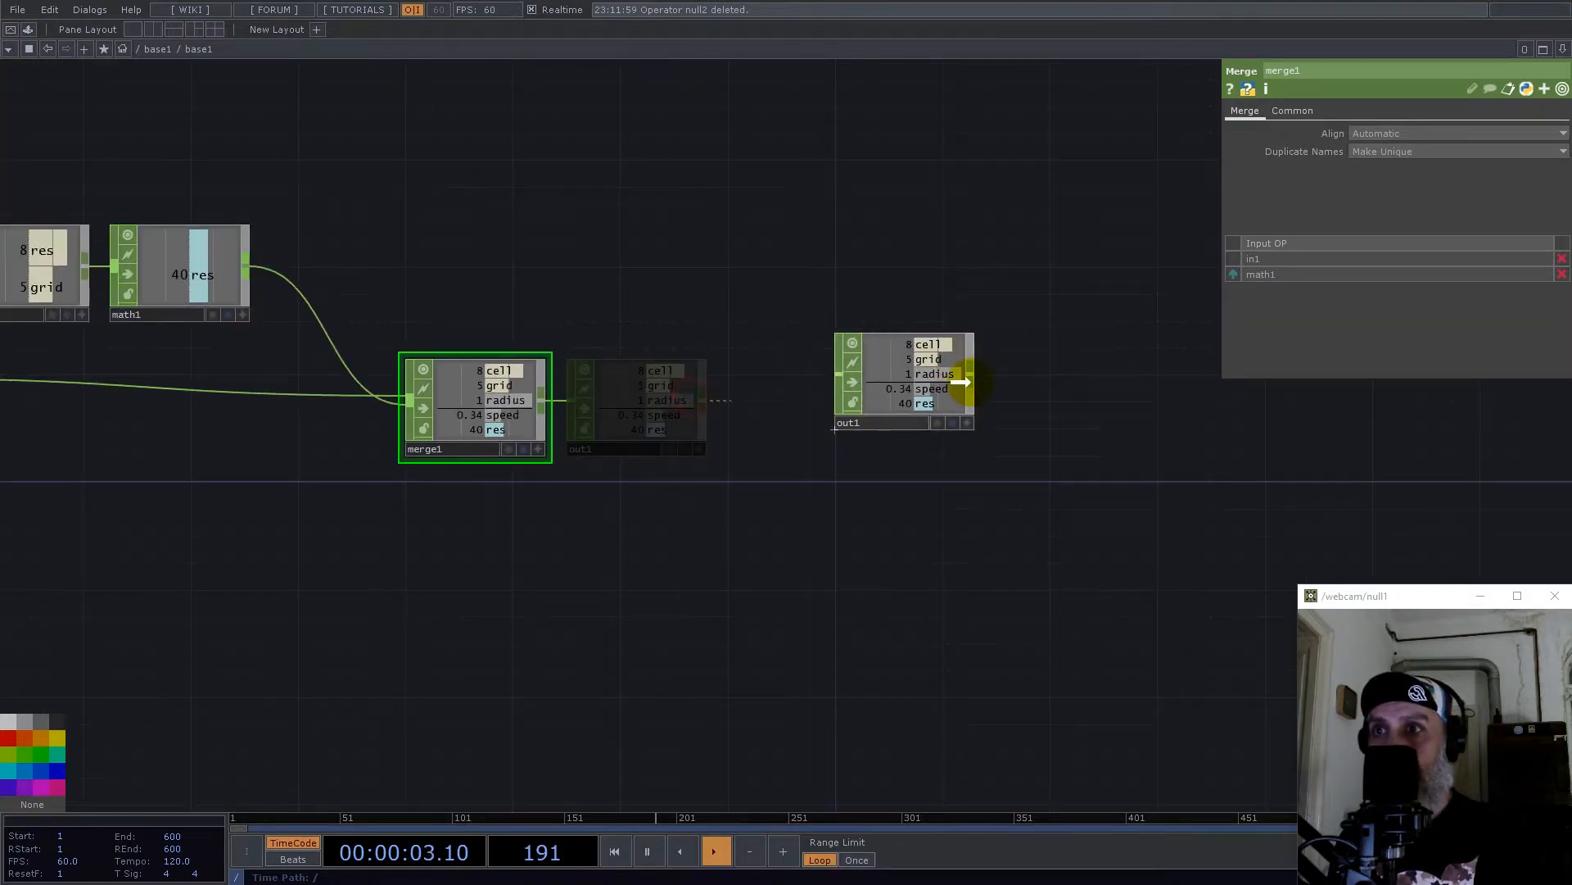
left_click_drag(513, 420, 674, 419)
left_click_drag(198, 357, 826, 312)
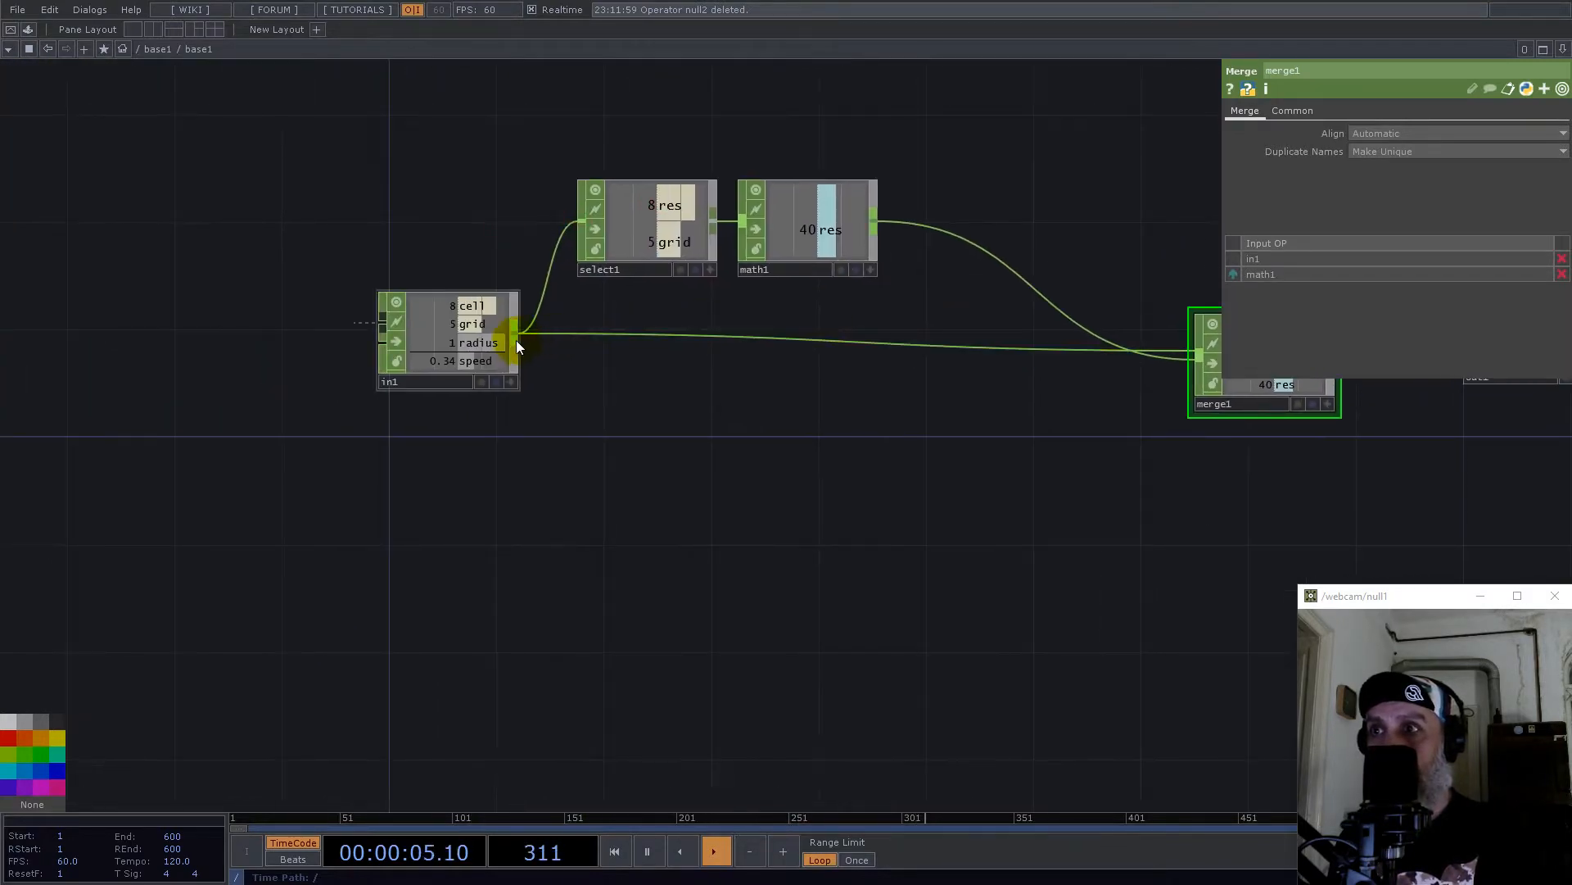
left_click_drag(516, 341, 391, 356)
Step: Branch a second Select CHOP off the In operator, limit it to the speed channel and rename it to time
right_click(391, 355)
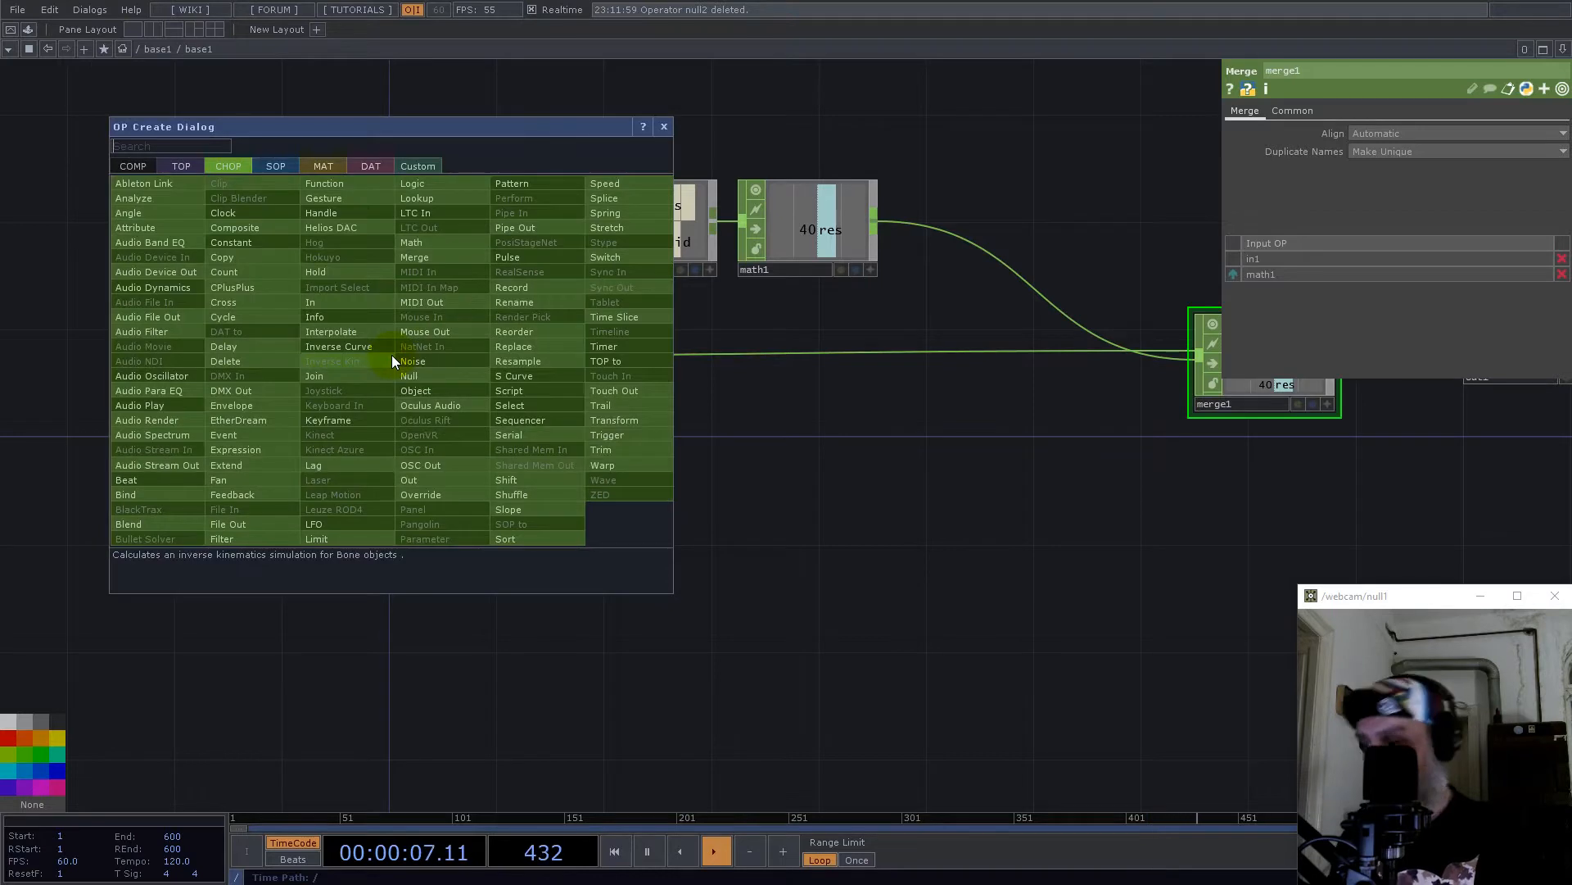
type("sel")
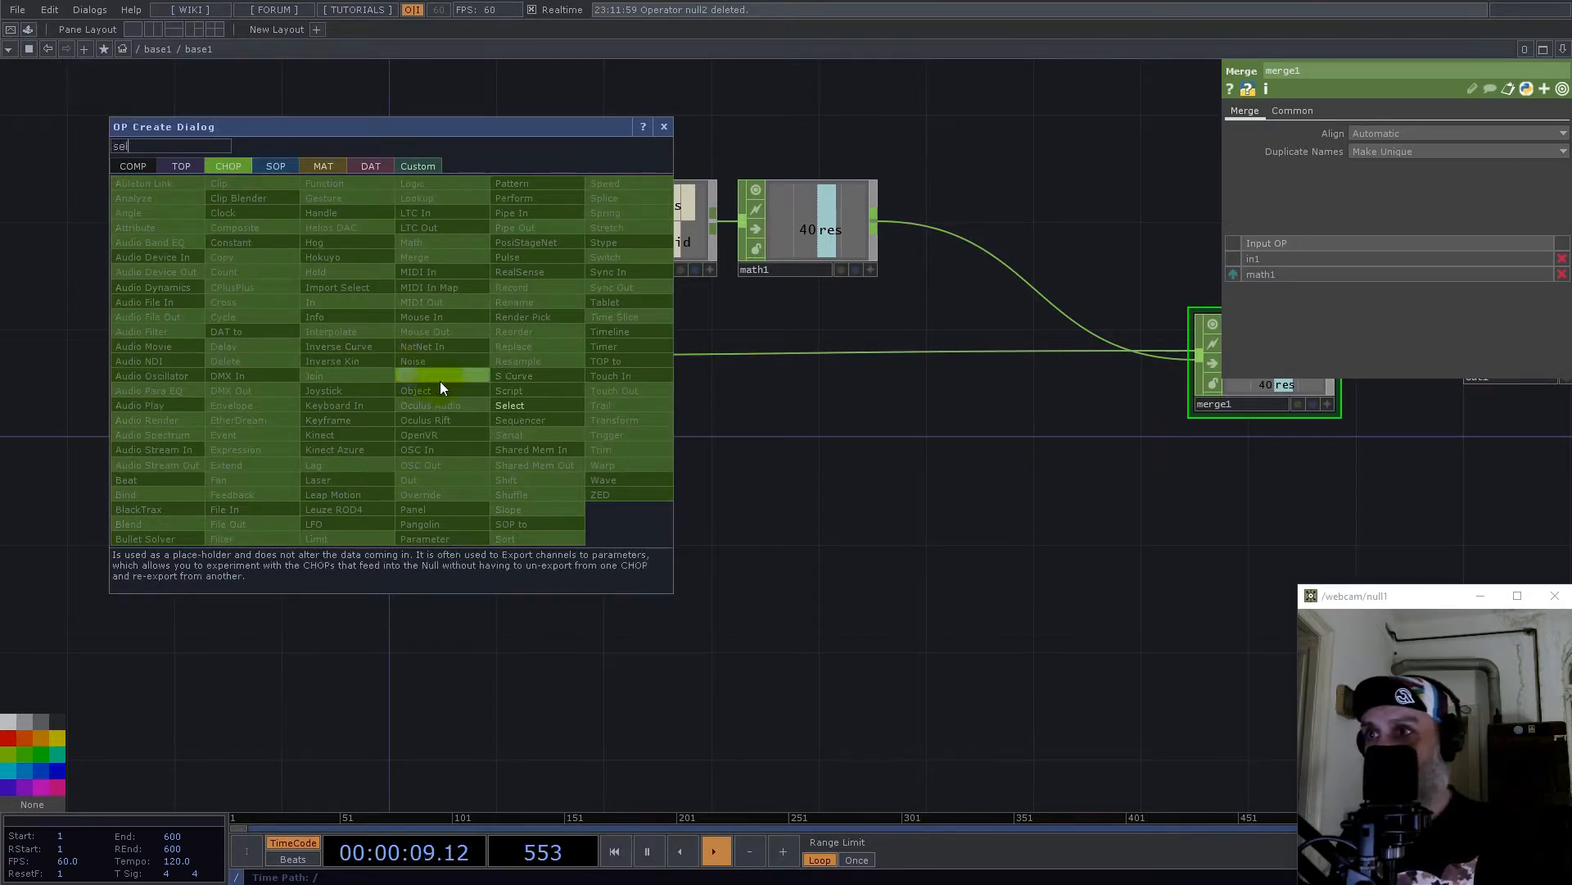
left_click(508, 406)
left_click(651, 468)
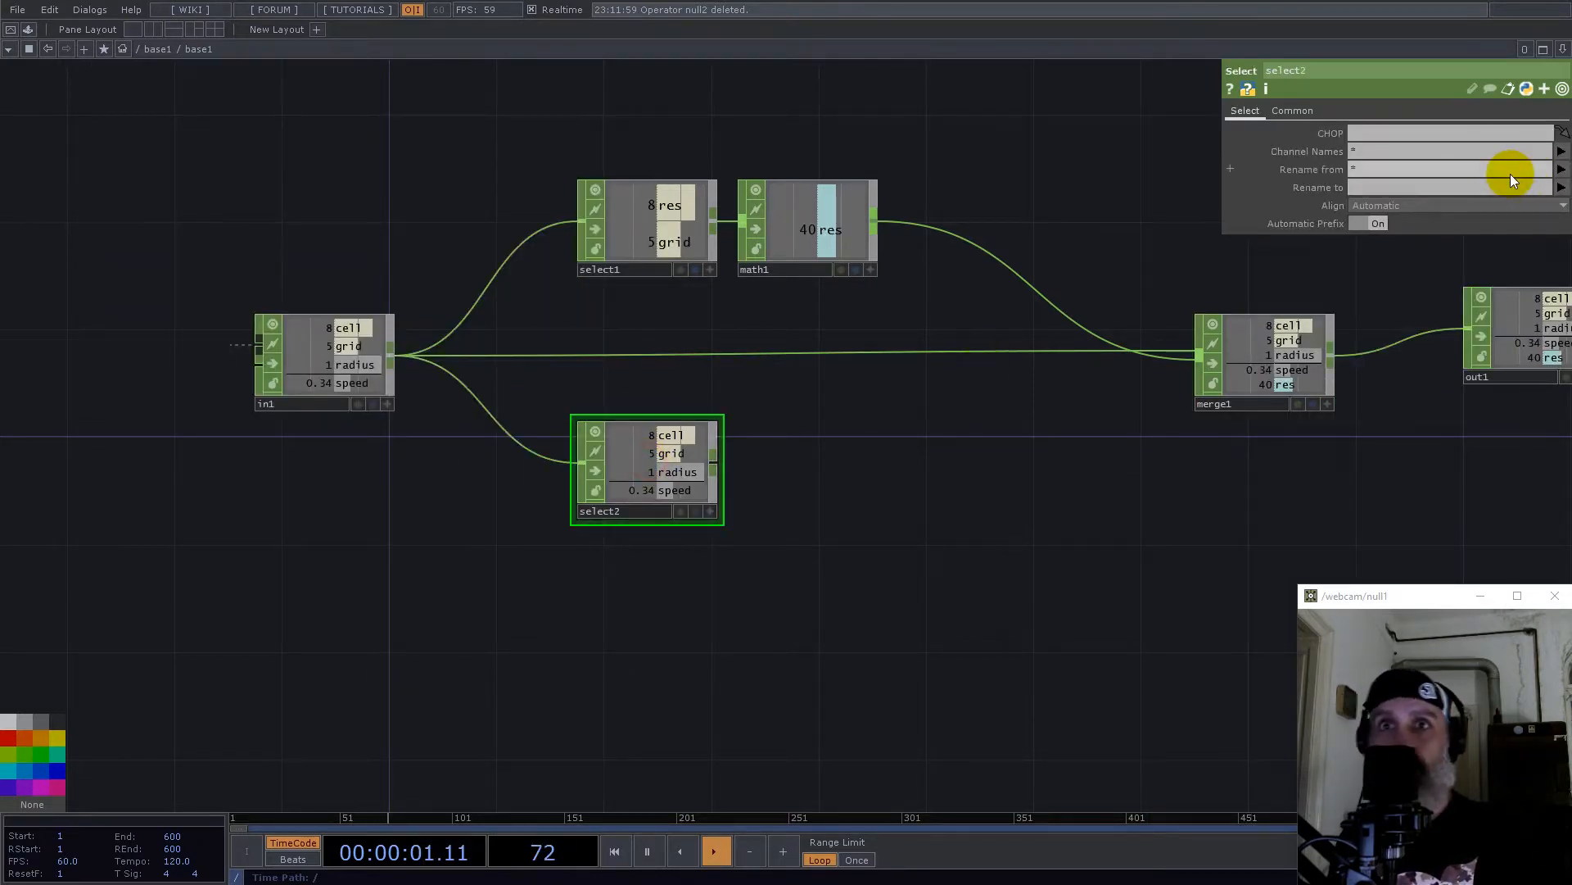
left_click(1561, 151)
left_click(1556, 224)
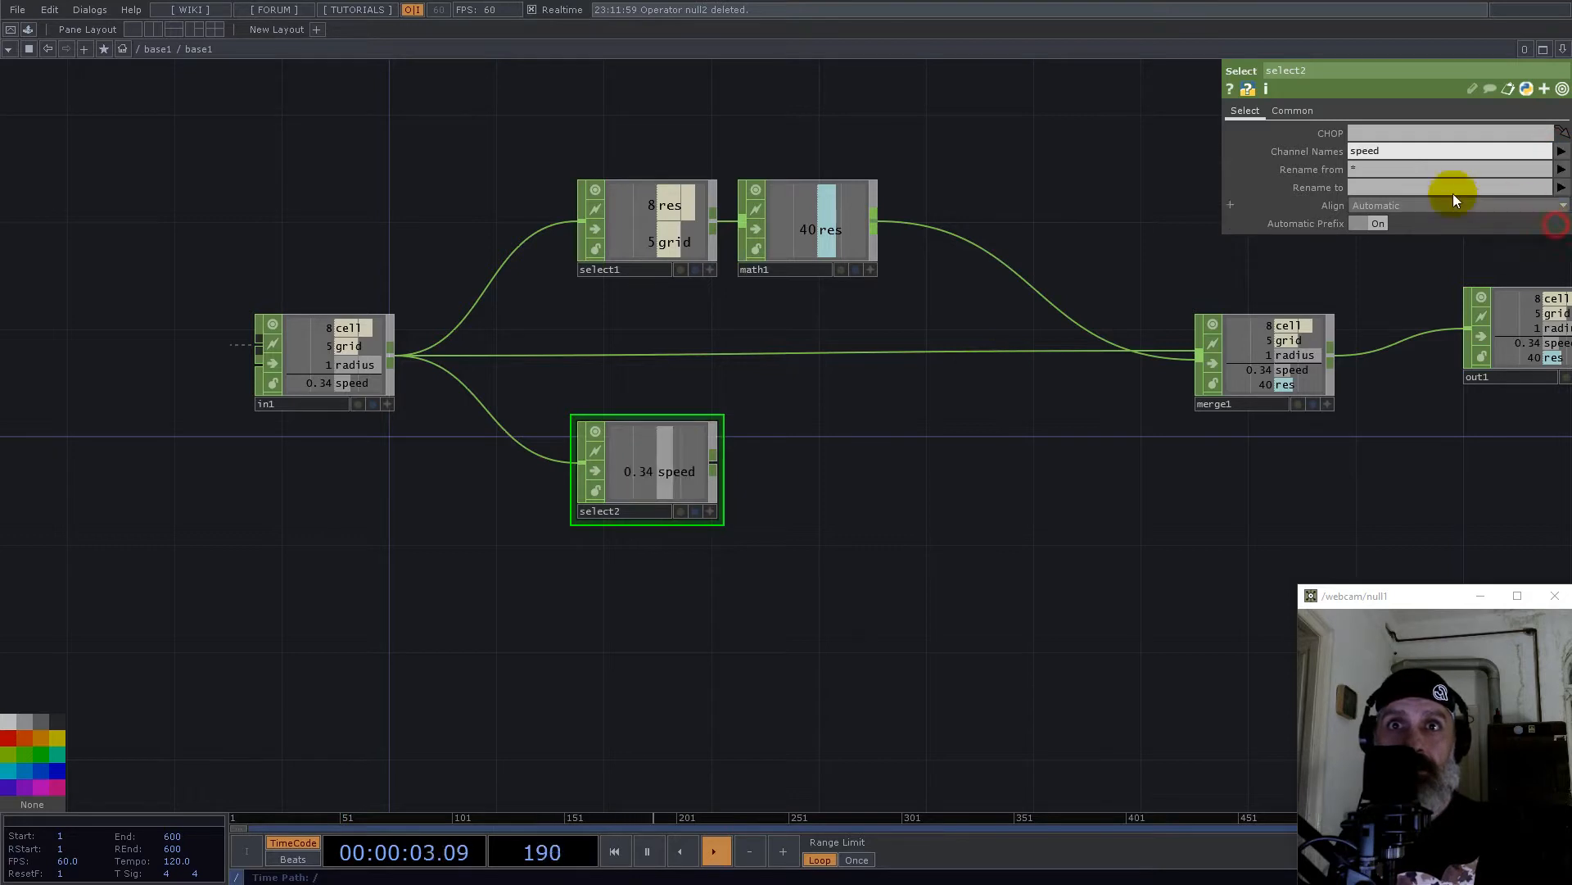
left_click(1391, 186)
type("time")
key("Return")
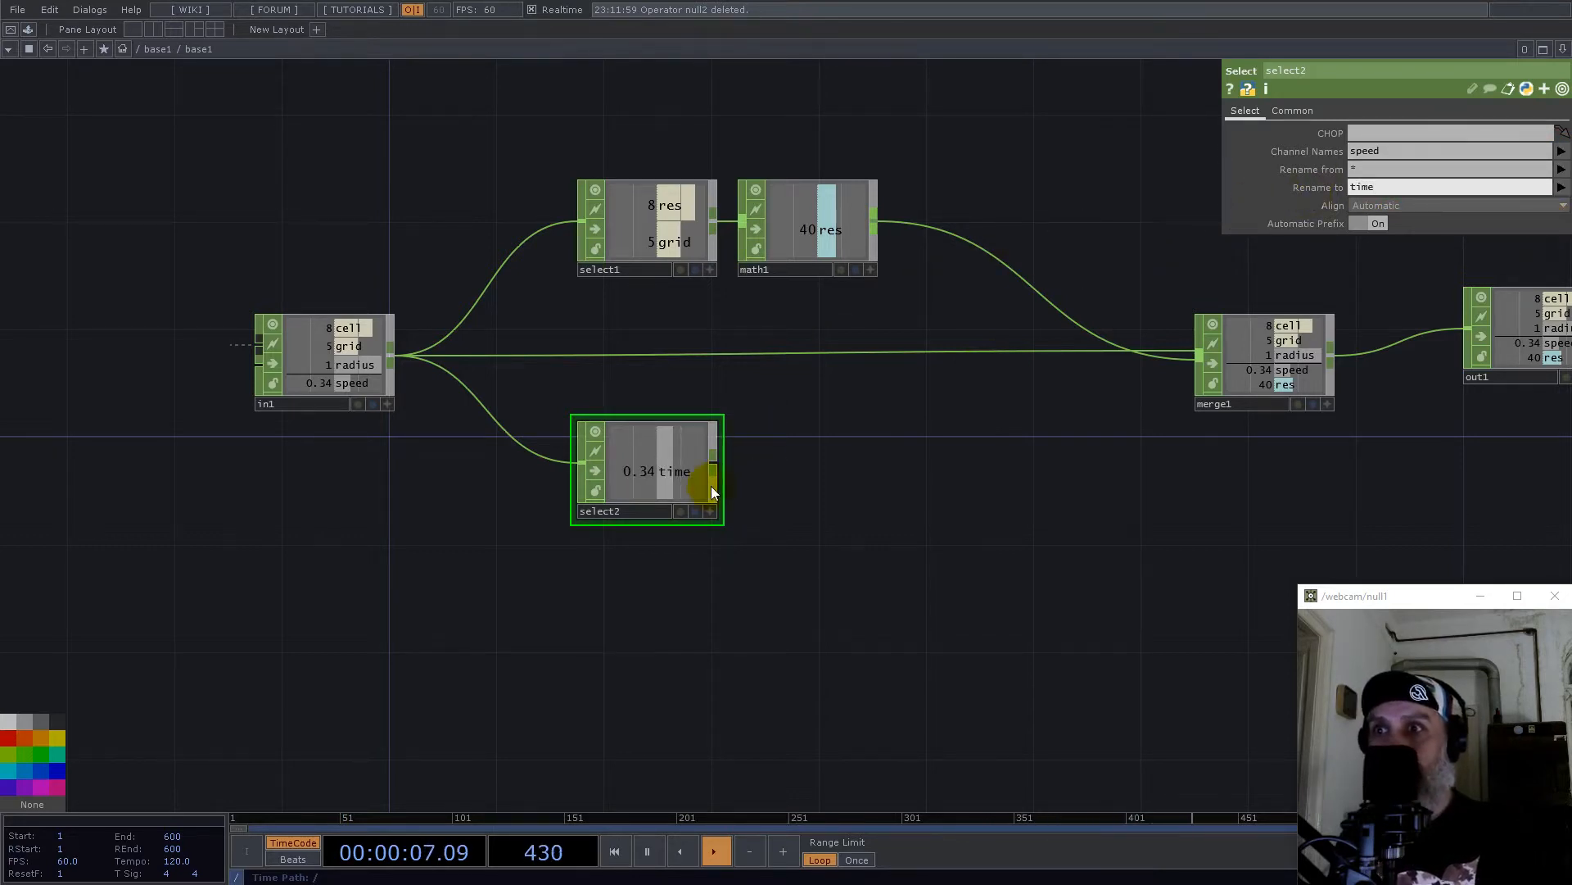
Step: Append a Speed CHOP to the time Select CHOP and connect its output to the Merge CHOP
right_click(714, 457)
type("s")
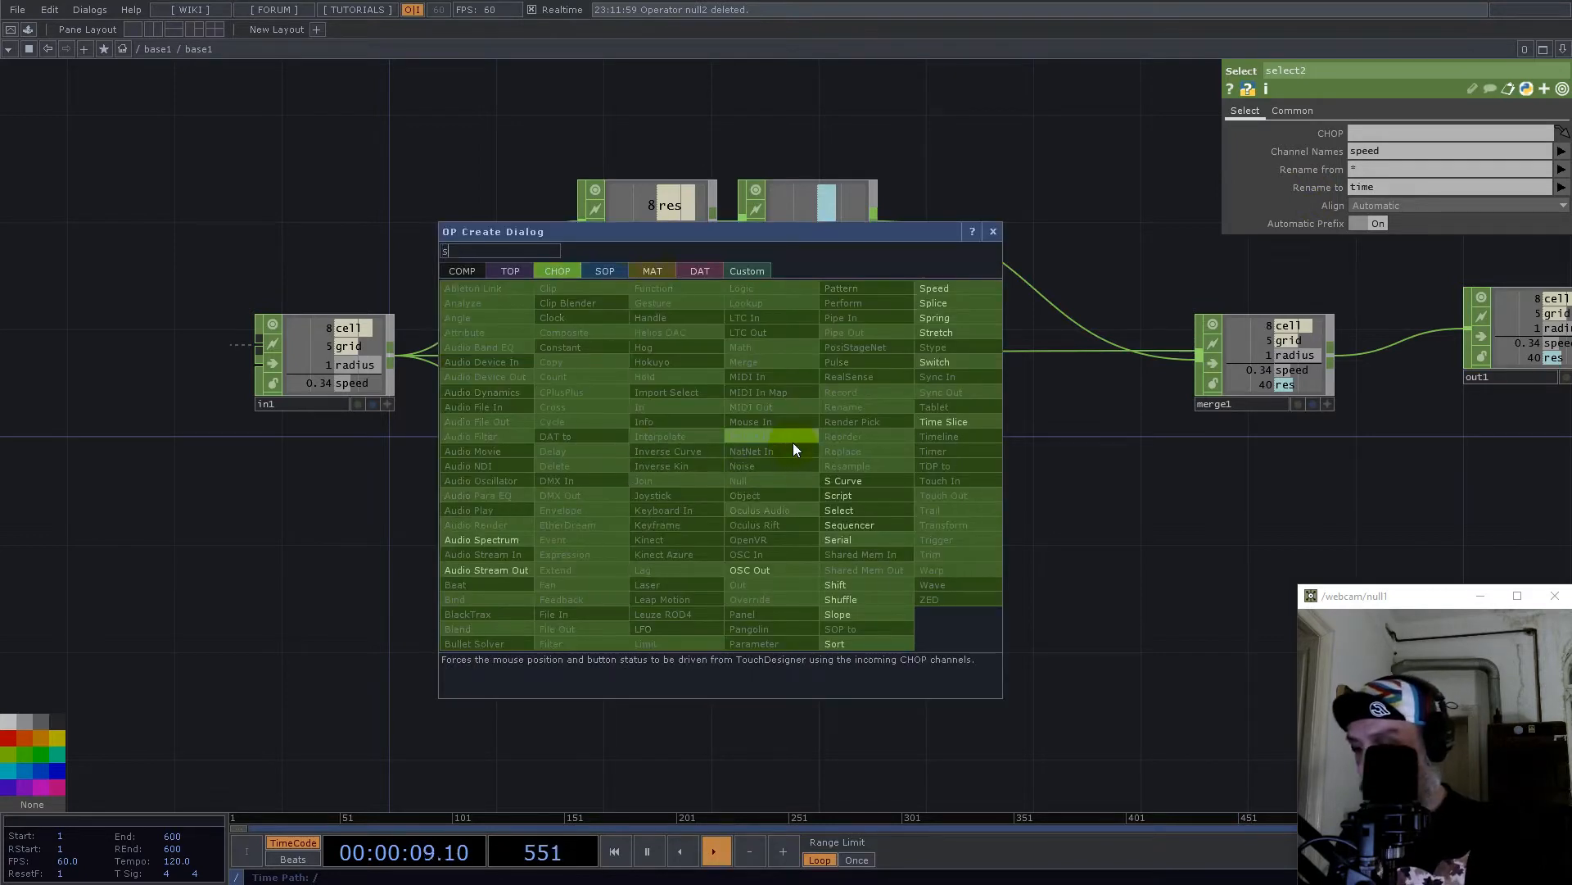
type("peed")
left_click(941, 287)
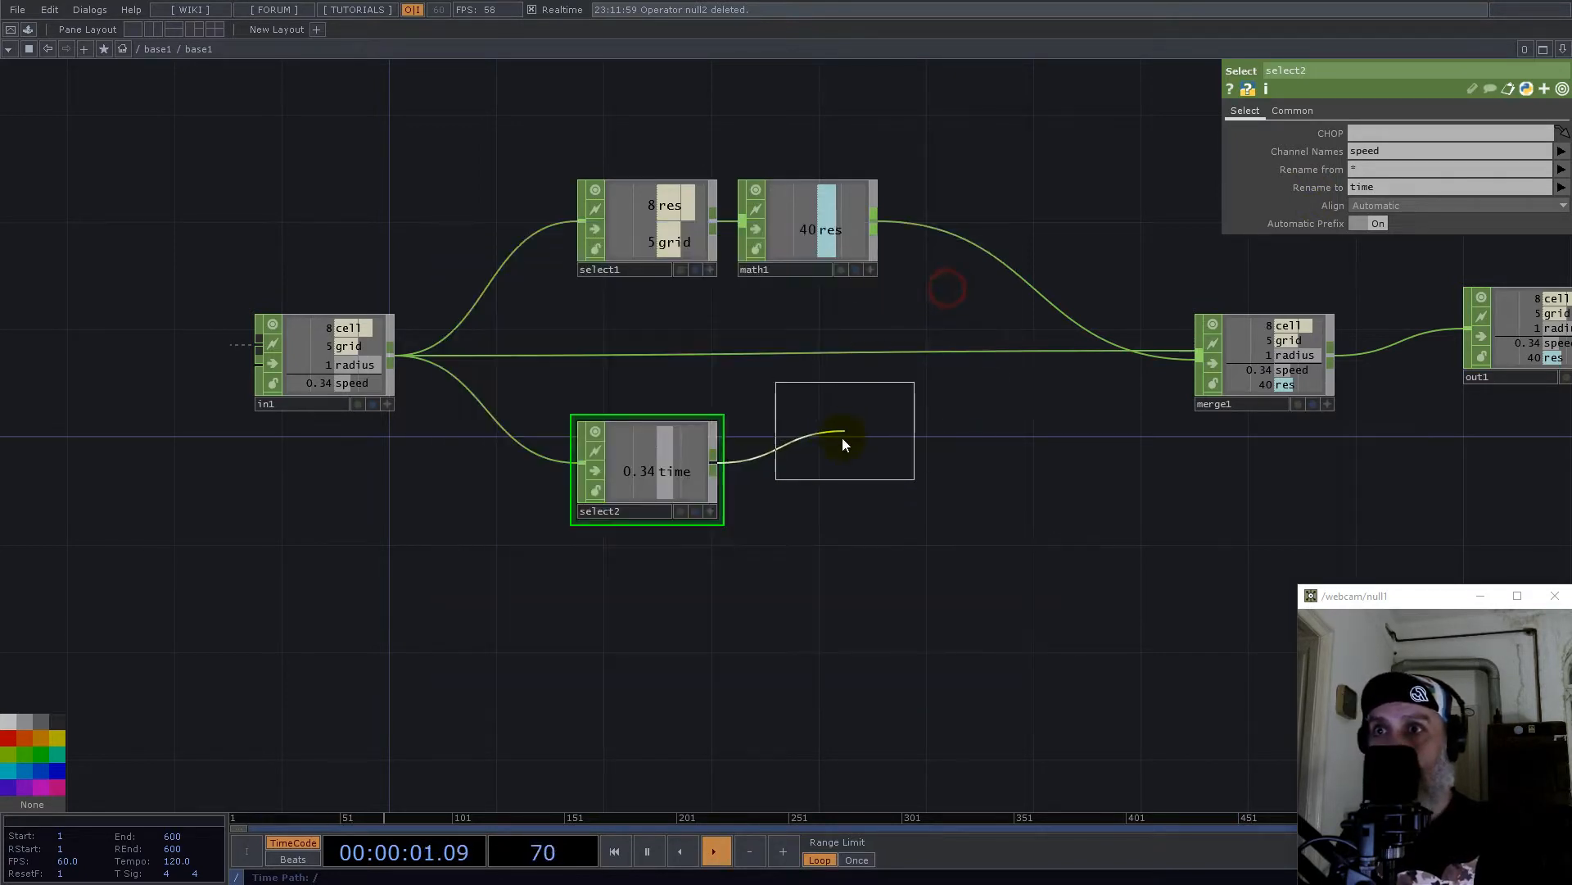
left_click(844, 446)
left_click_drag(873, 463, 1198, 362)
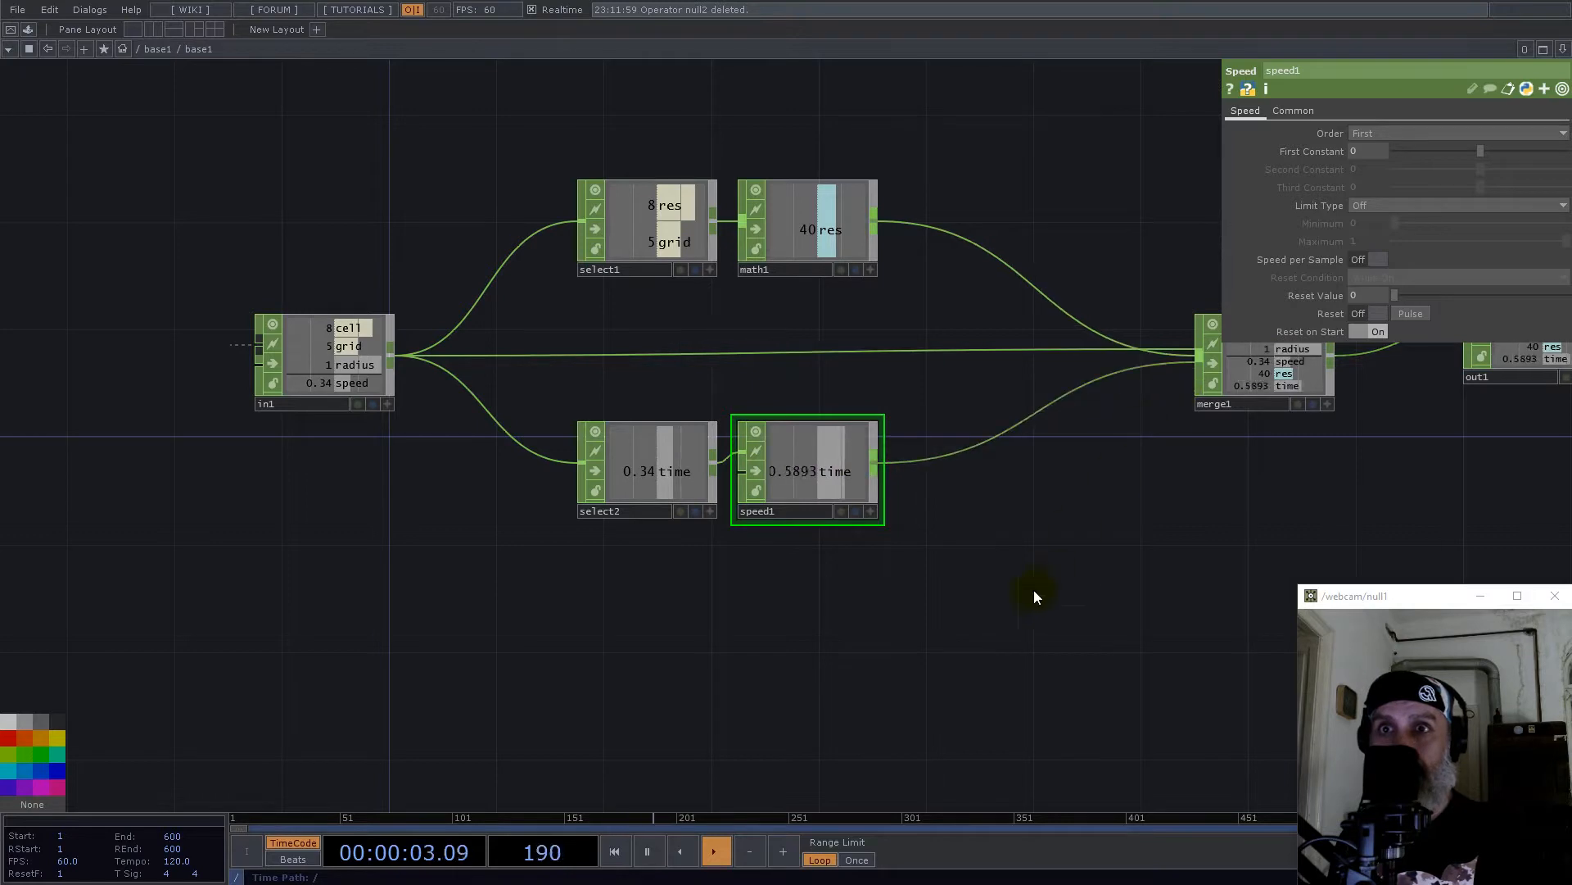
Step: Branch a third Select CHOP off the In operator, limit it to the grid channel and place it below the time branch
left_click_drag(1033, 594, 1007, 442)
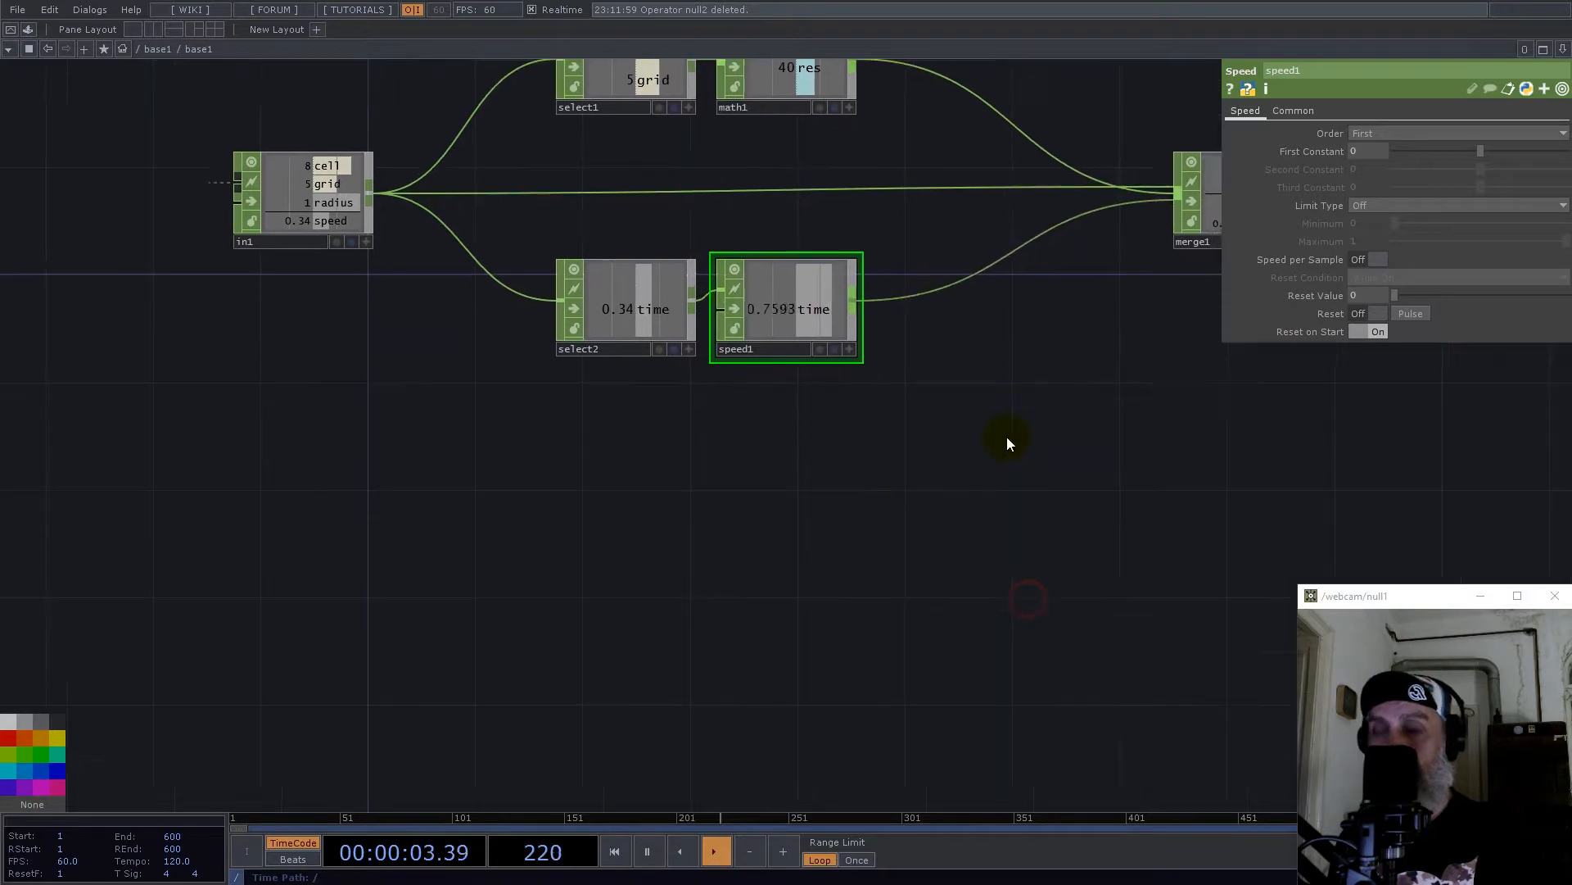
right_click(375, 194)
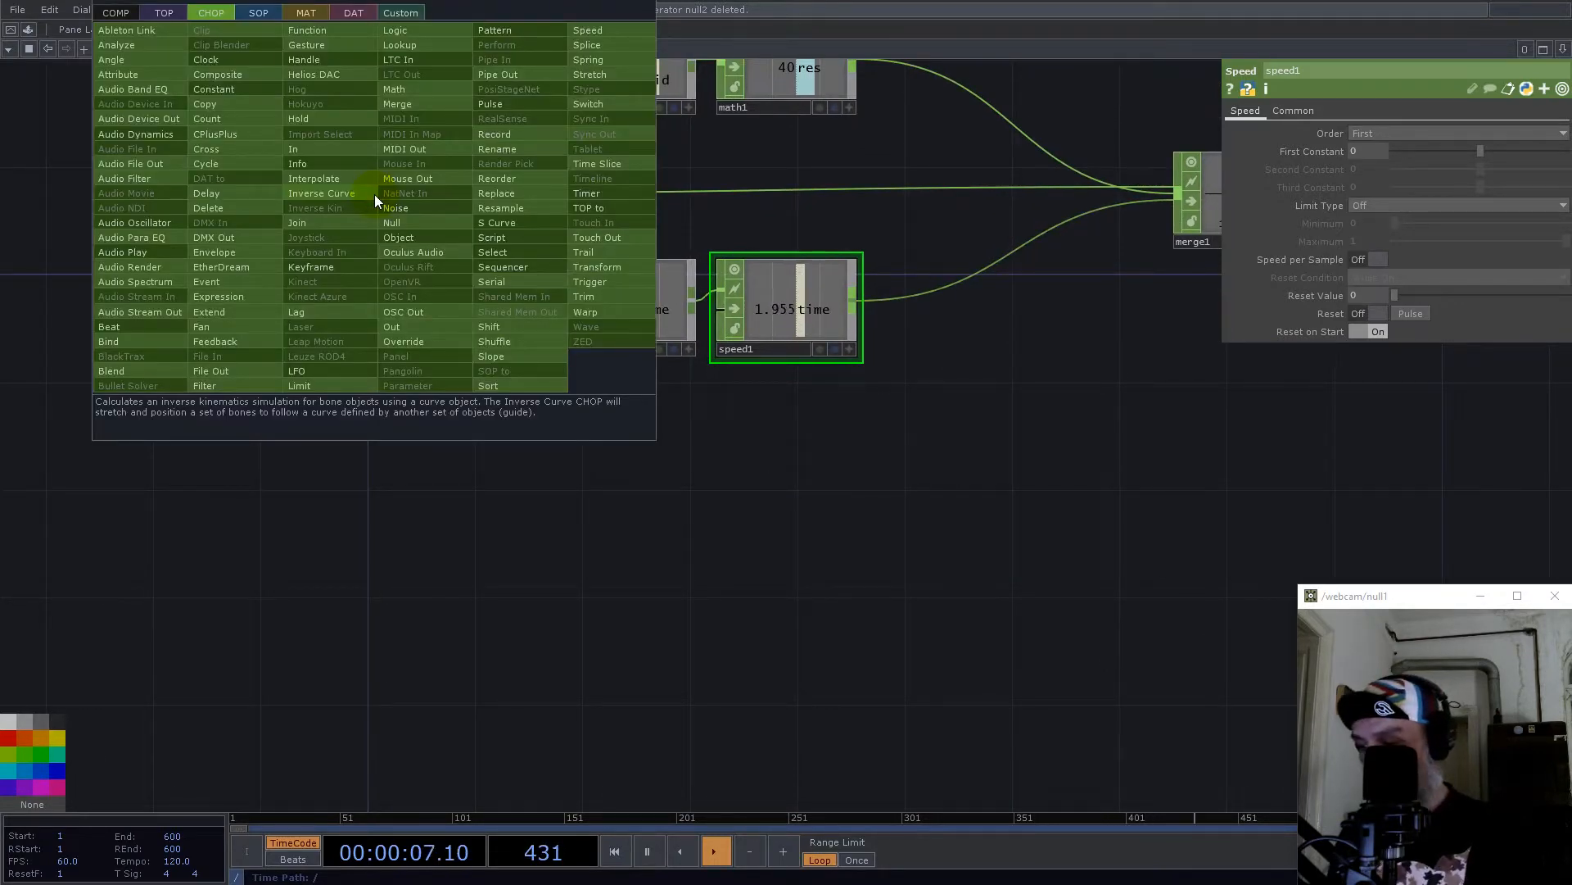
left_click(514, 251)
left_click(619, 460)
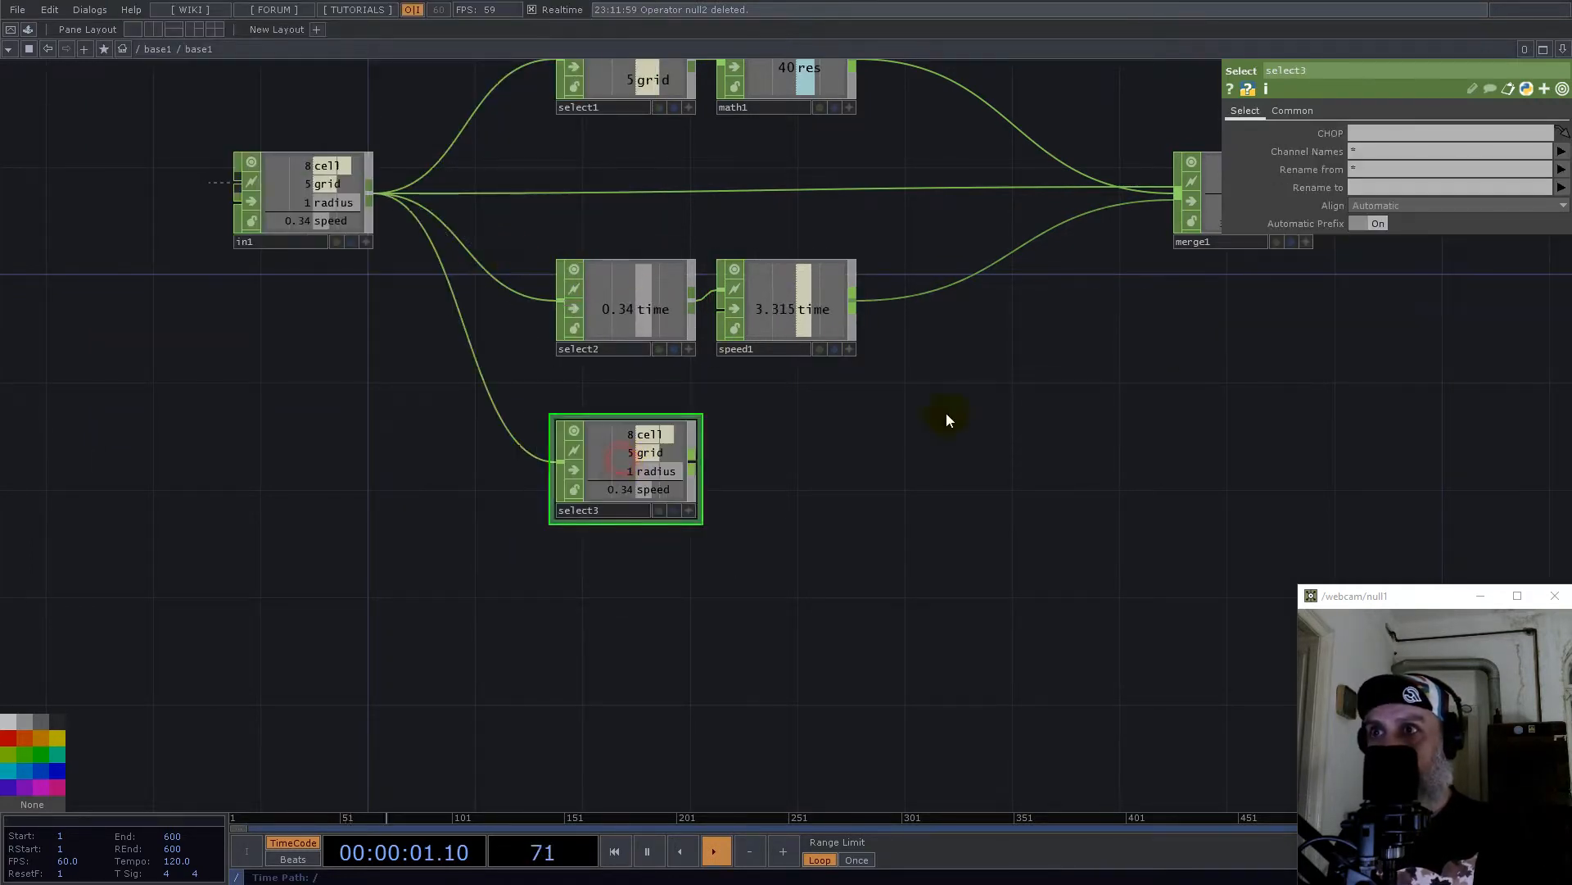
left_click(1561, 150)
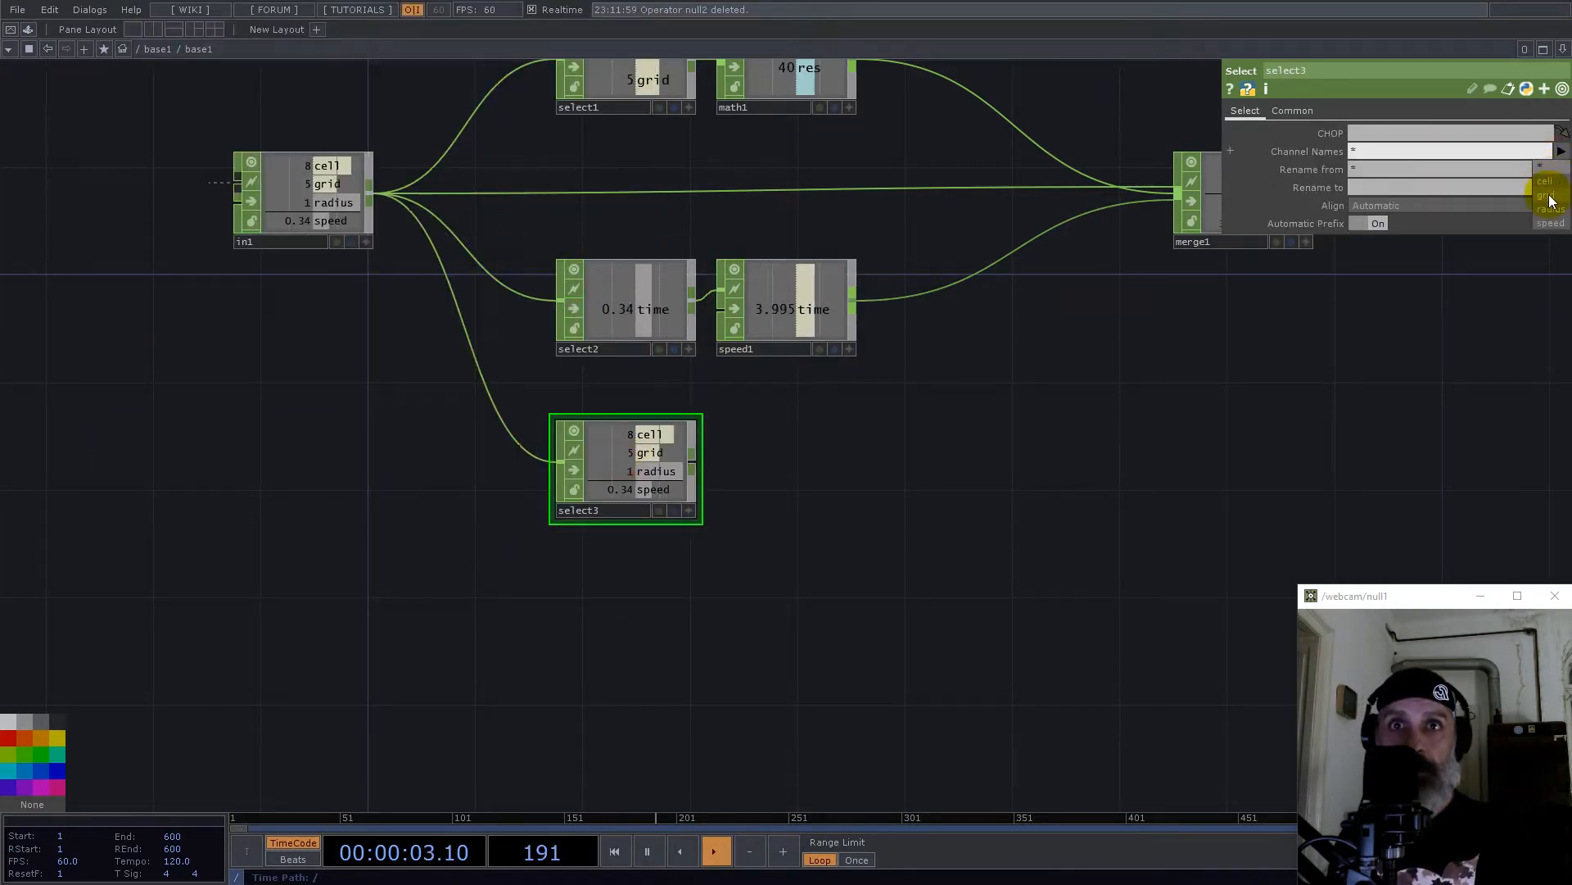
left_click(1548, 196)
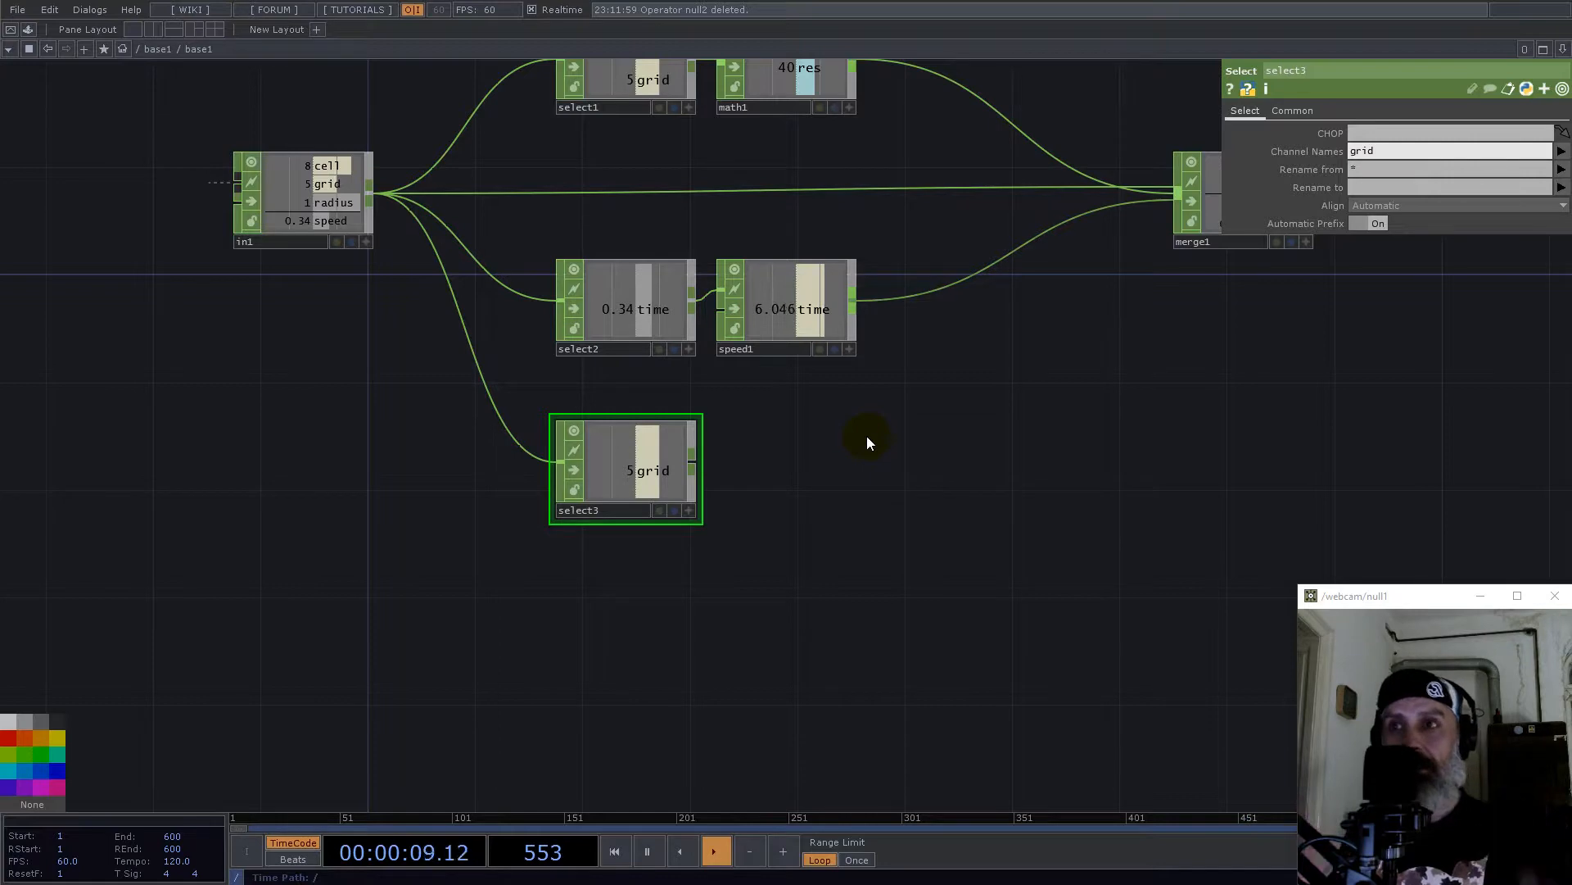
left_click_drag(644, 469, 652, 440)
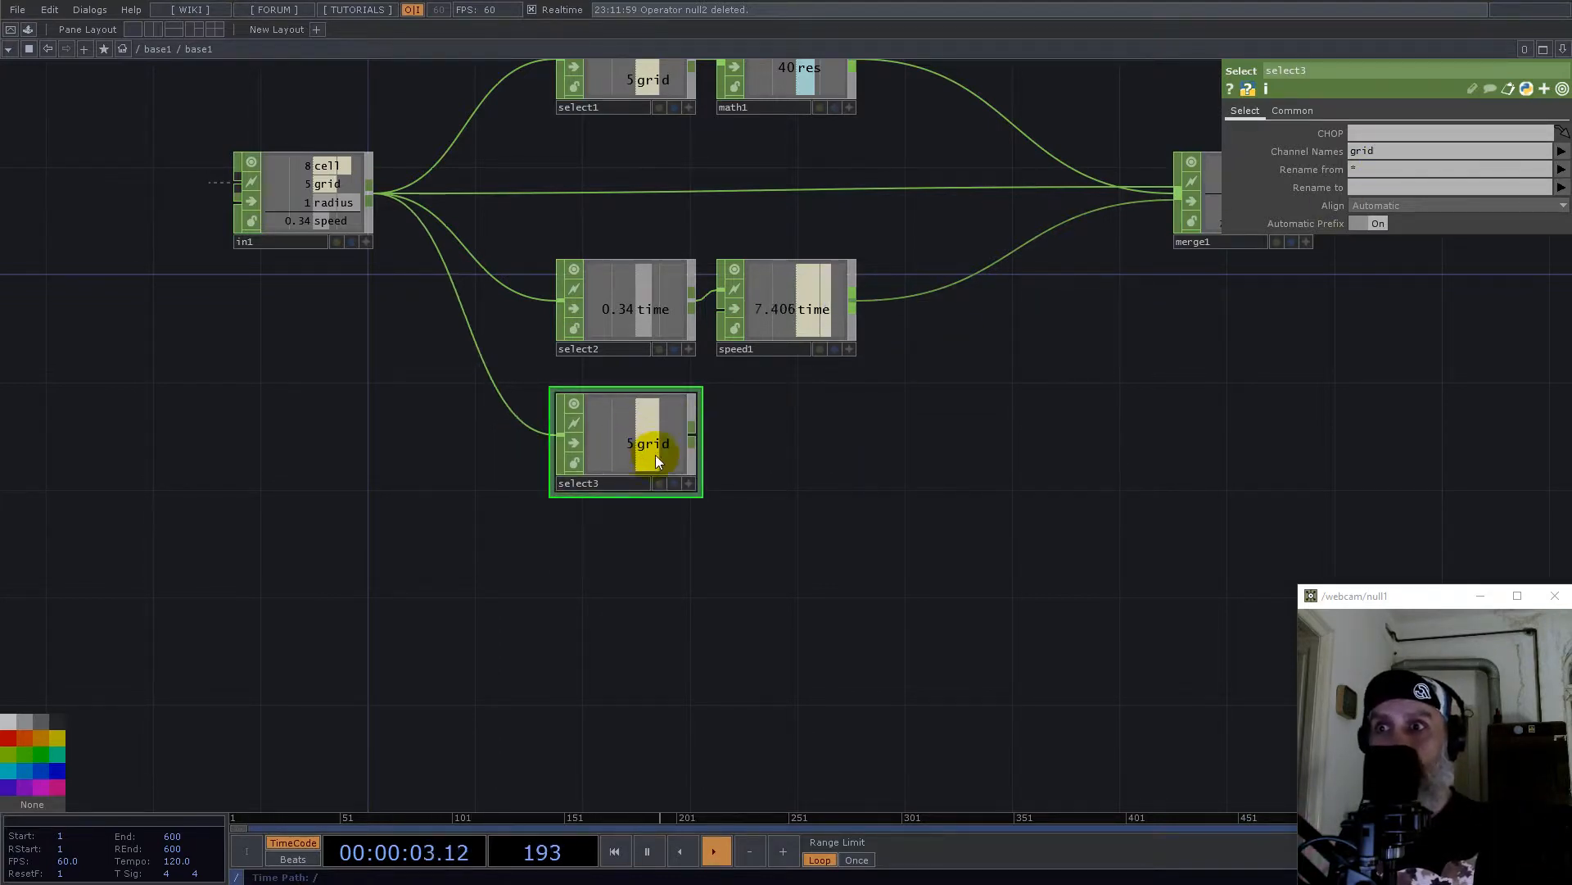
Step: Append an Expression CHOP to the grid Select CHOP
right_click(696, 438)
type("ex")
left_click(552, 534)
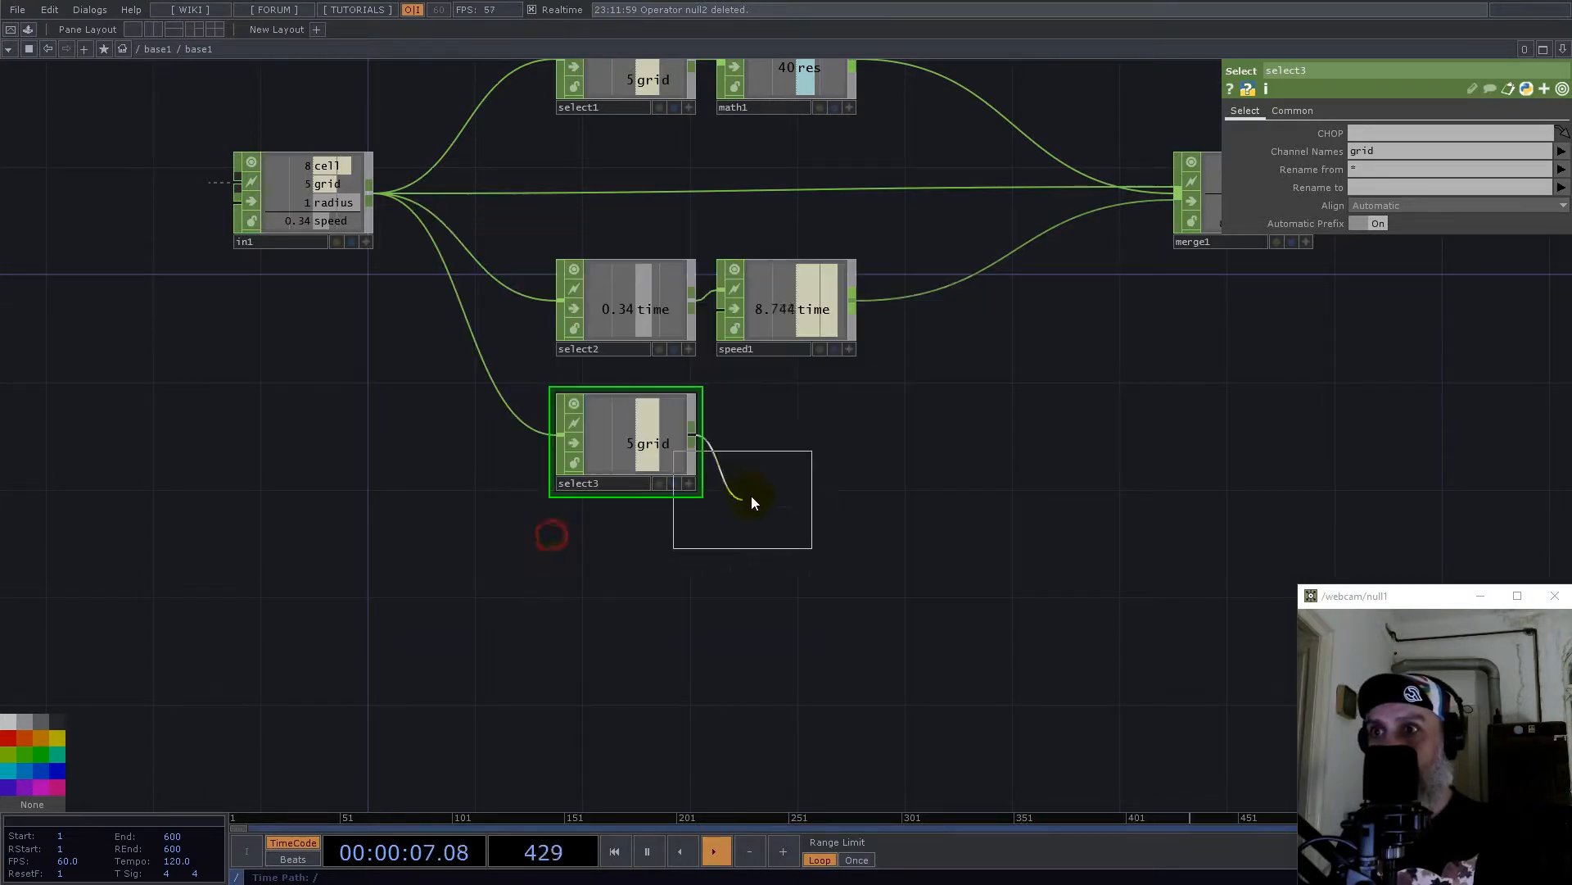
left_click(802, 442)
Step: Move the Math, Speed and Expression CHOPs together slightly away from their Select operators
left_click_drag(854, 142, 862, 217)
left_click_drag(945, 614, 944, 614)
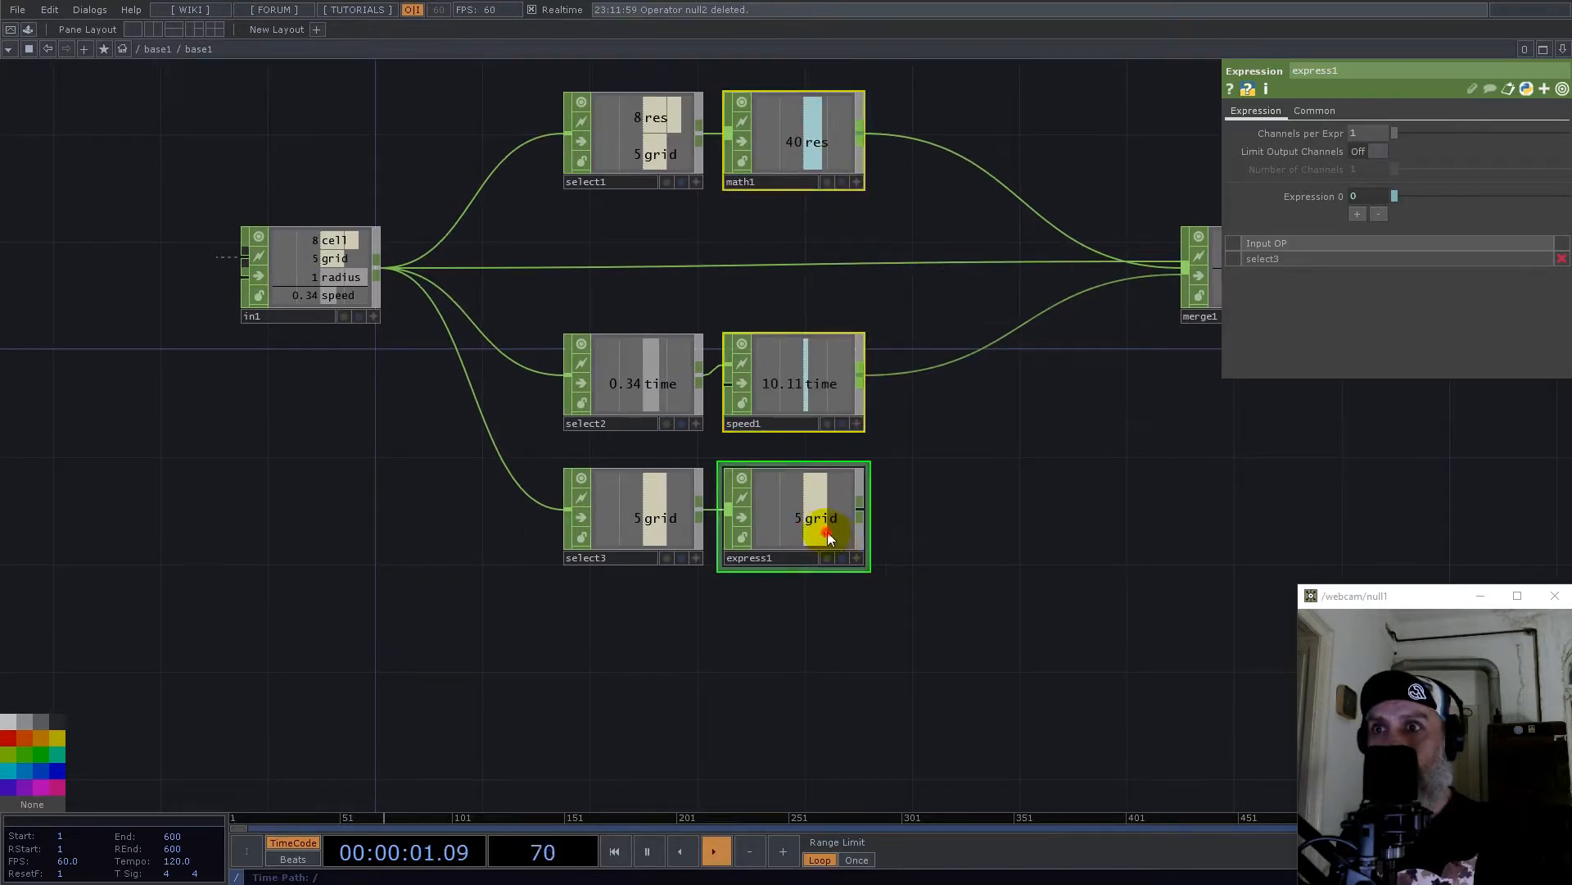
left_click_drag(827, 532, 854, 532)
Step: Set the Expression CHOP's Expression 0 to 1/me.inputVal
left_click(832, 519)
left_click(1362, 197)
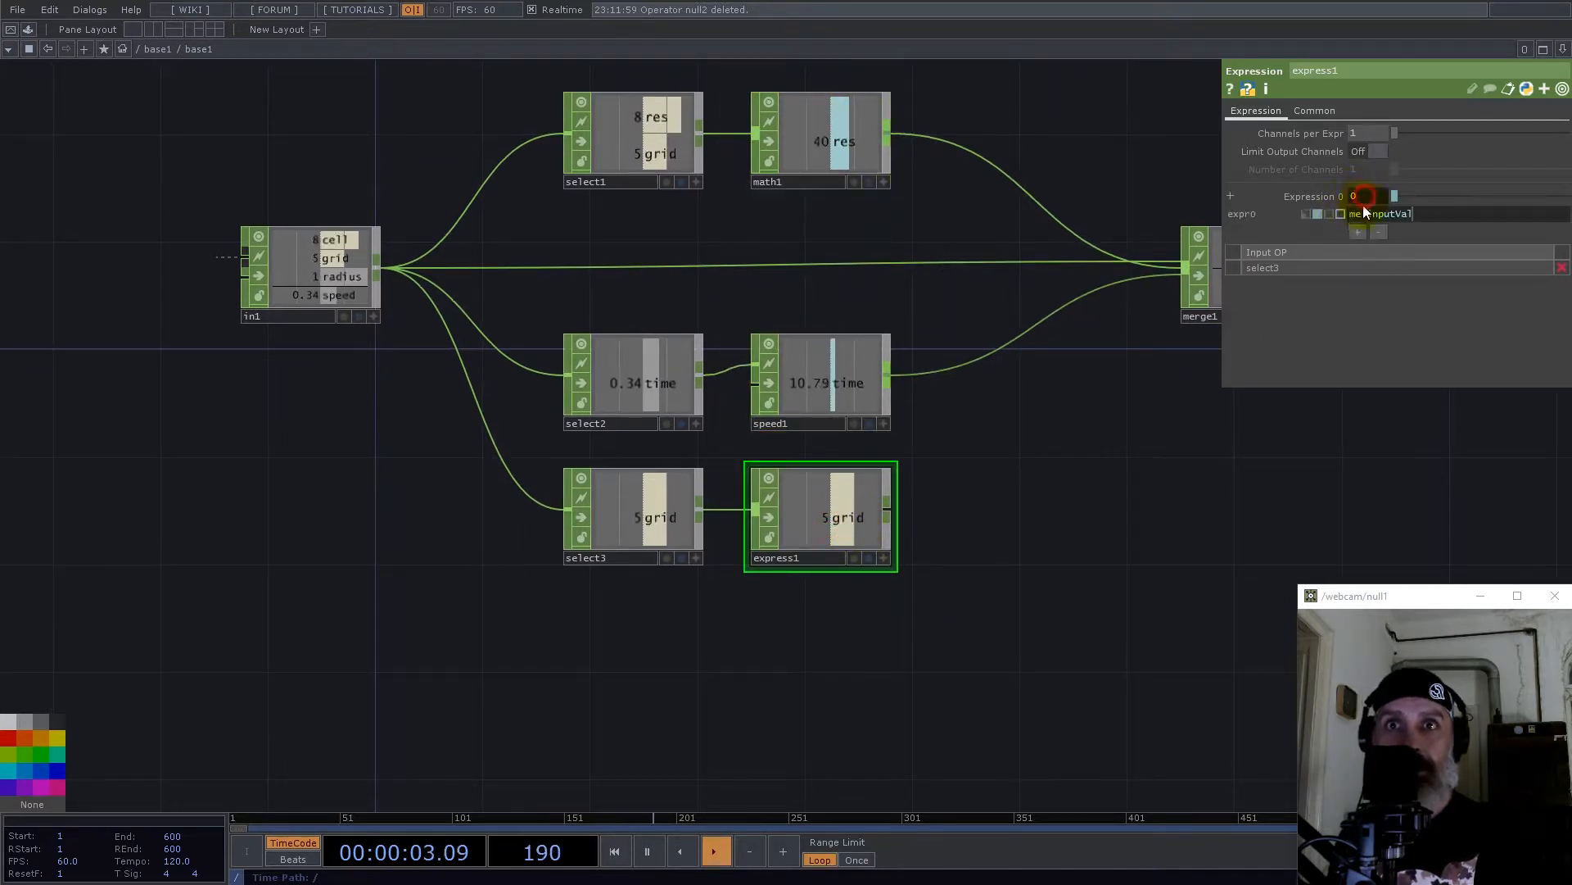
left_click(1350, 215)
type("1/")
key("Return")
Step: Rename the third Select CHOP's grid channel to offset and connect the Expression CHOP's output to the Merge CHOP
left_click_drag(1059, 487, 835, 541)
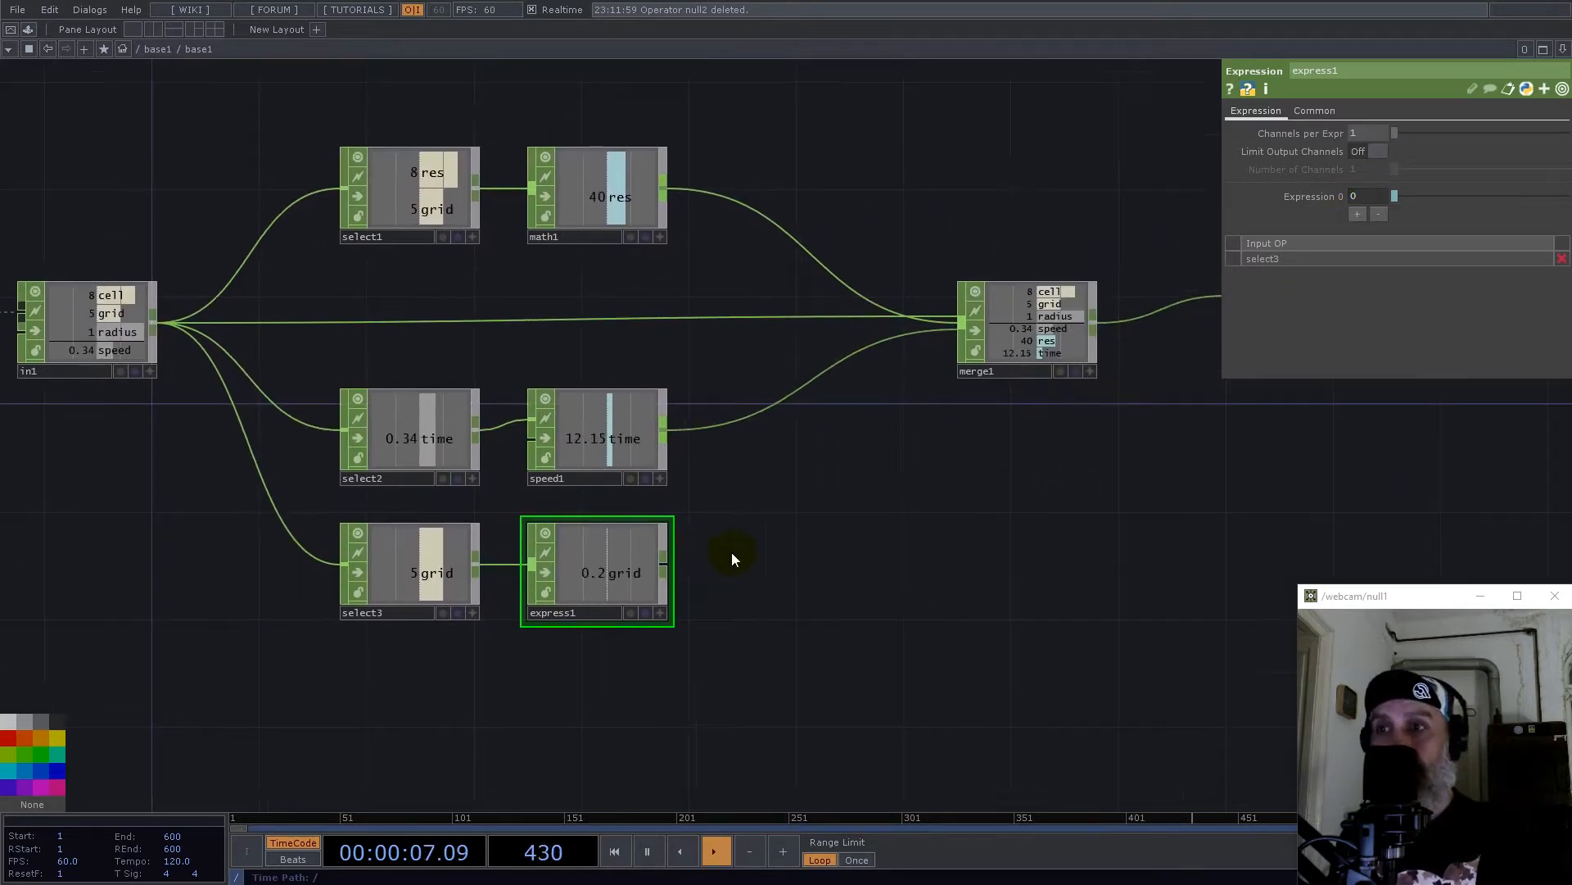
left_click(438, 567)
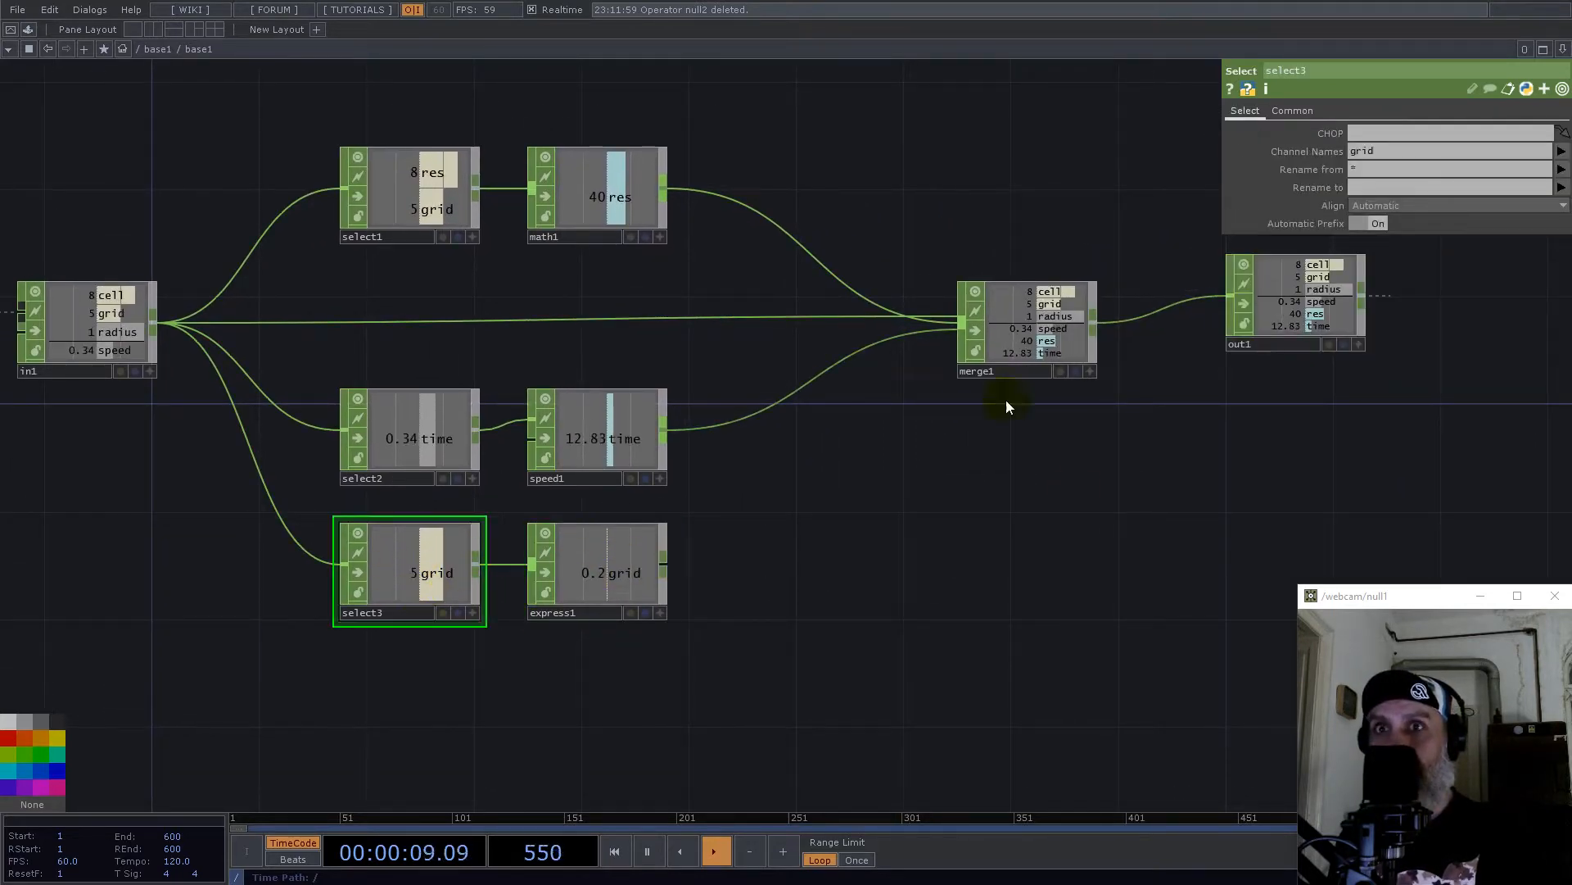
left_click(1369, 187)
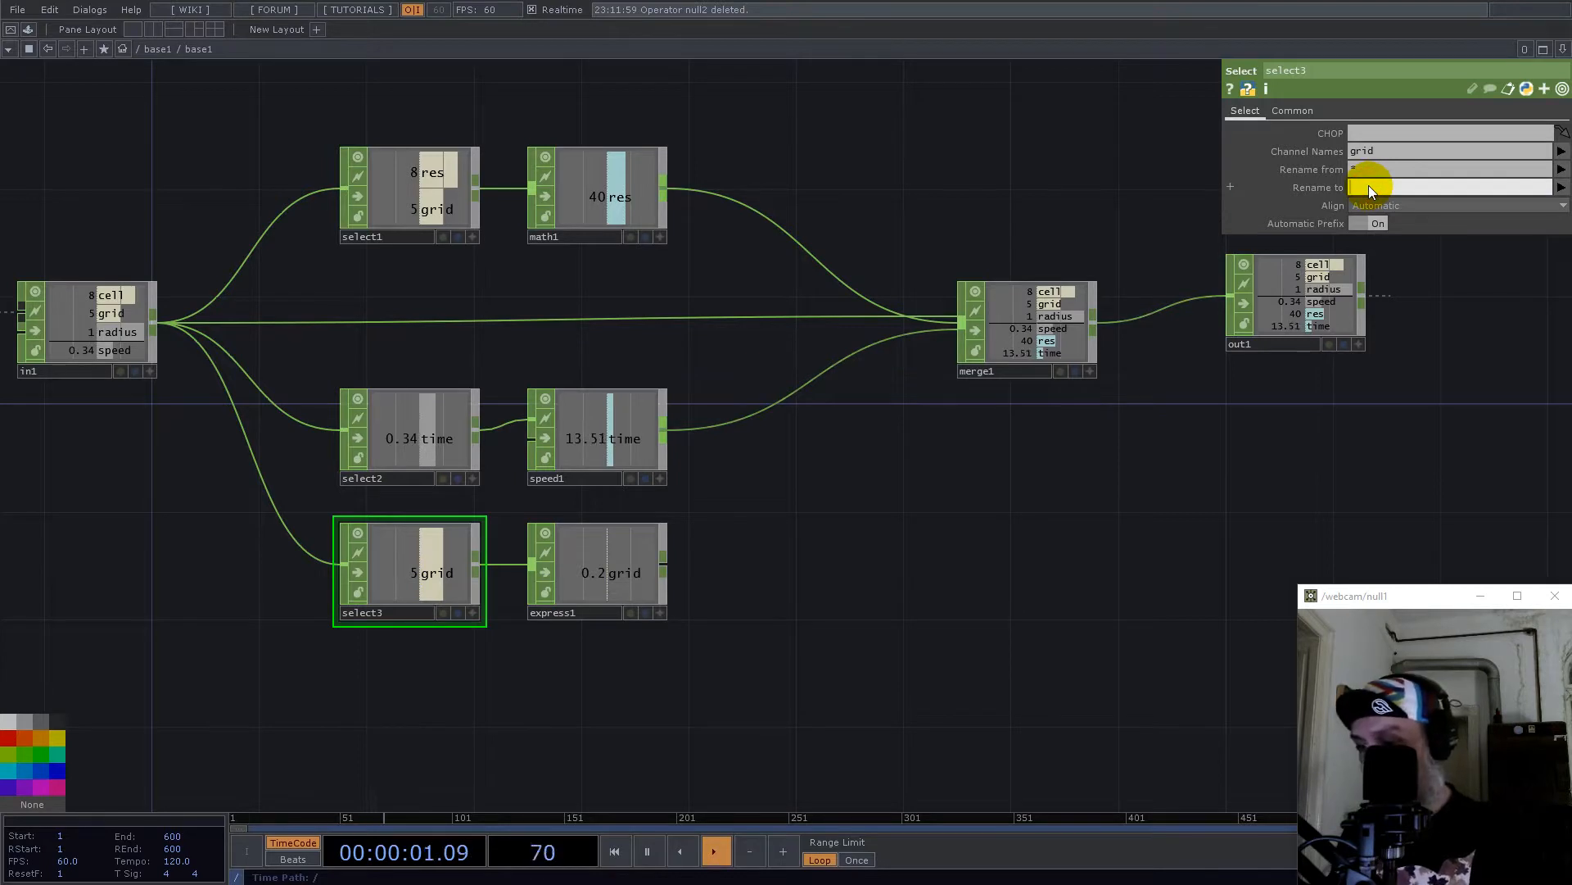
type("set")
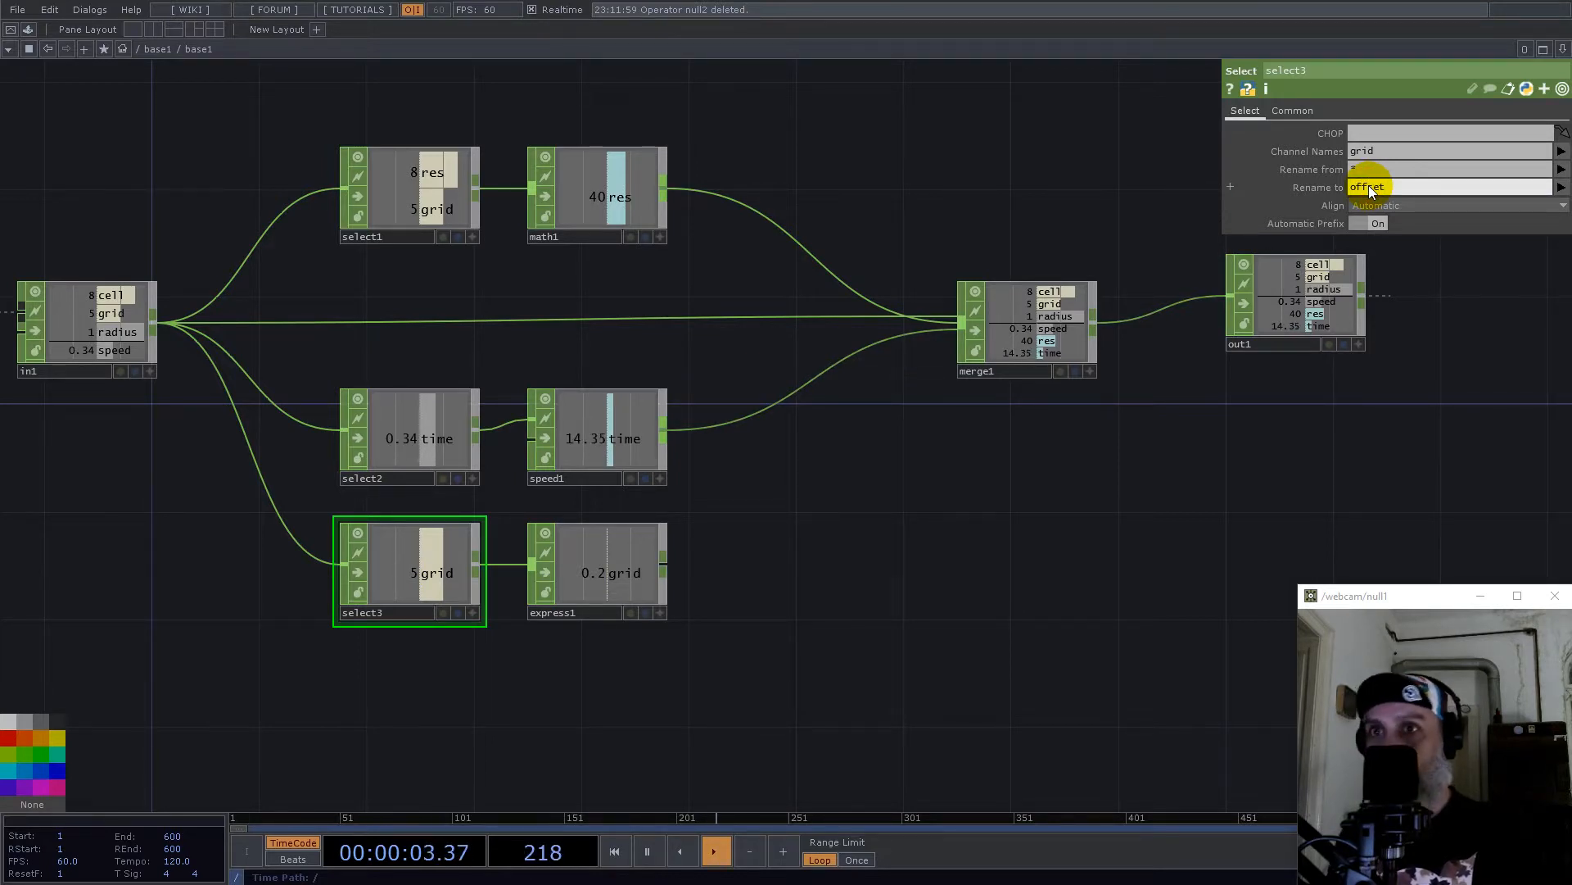
key("Return")
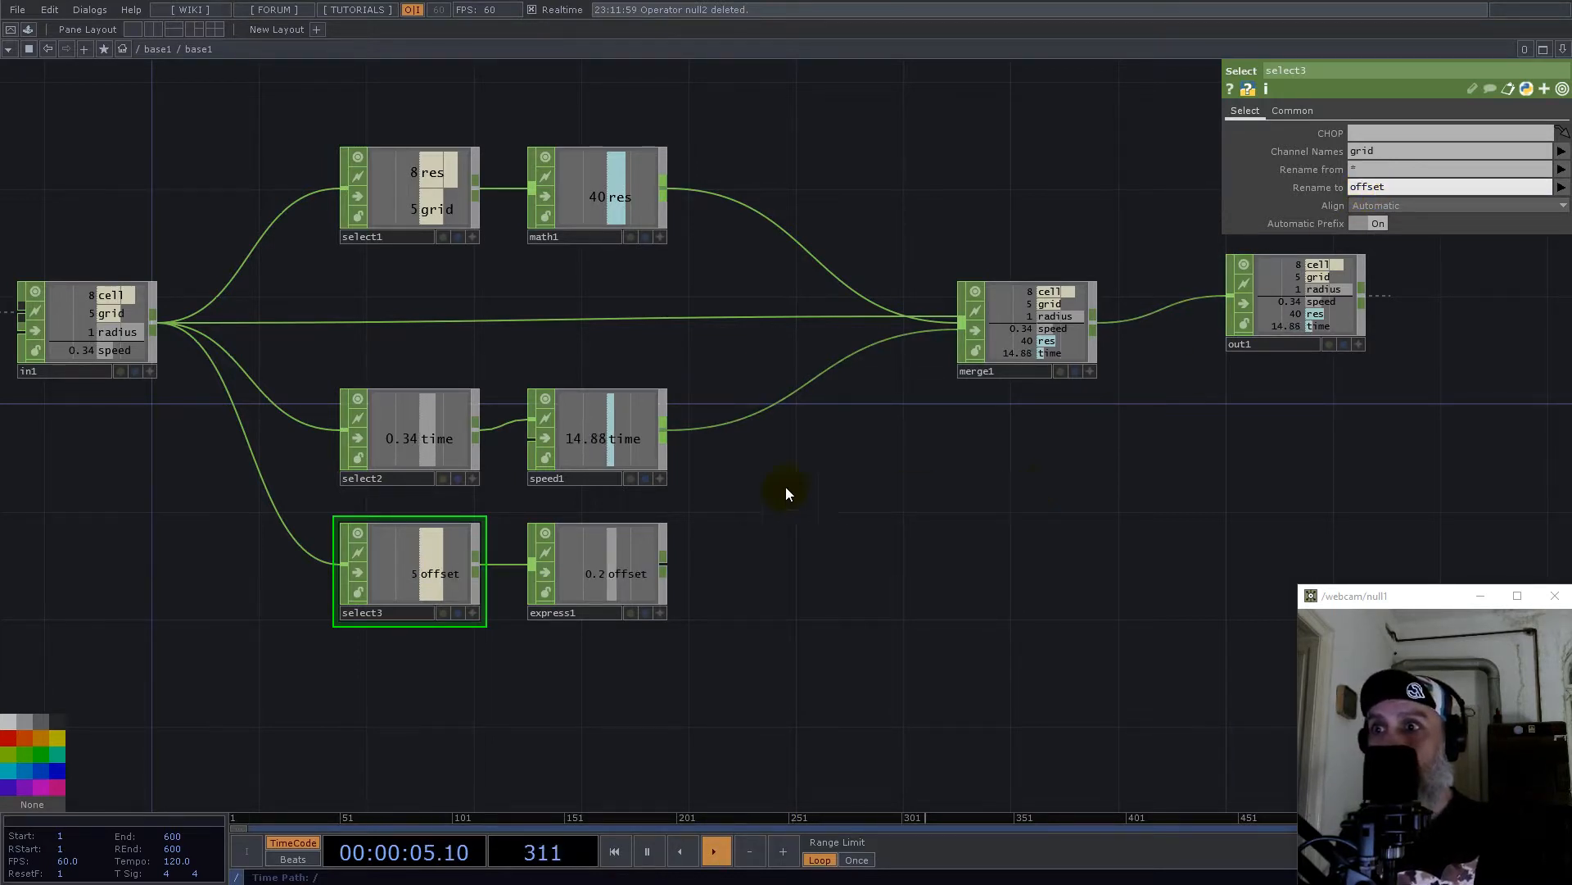
left_click_drag(663, 564, 960, 332)
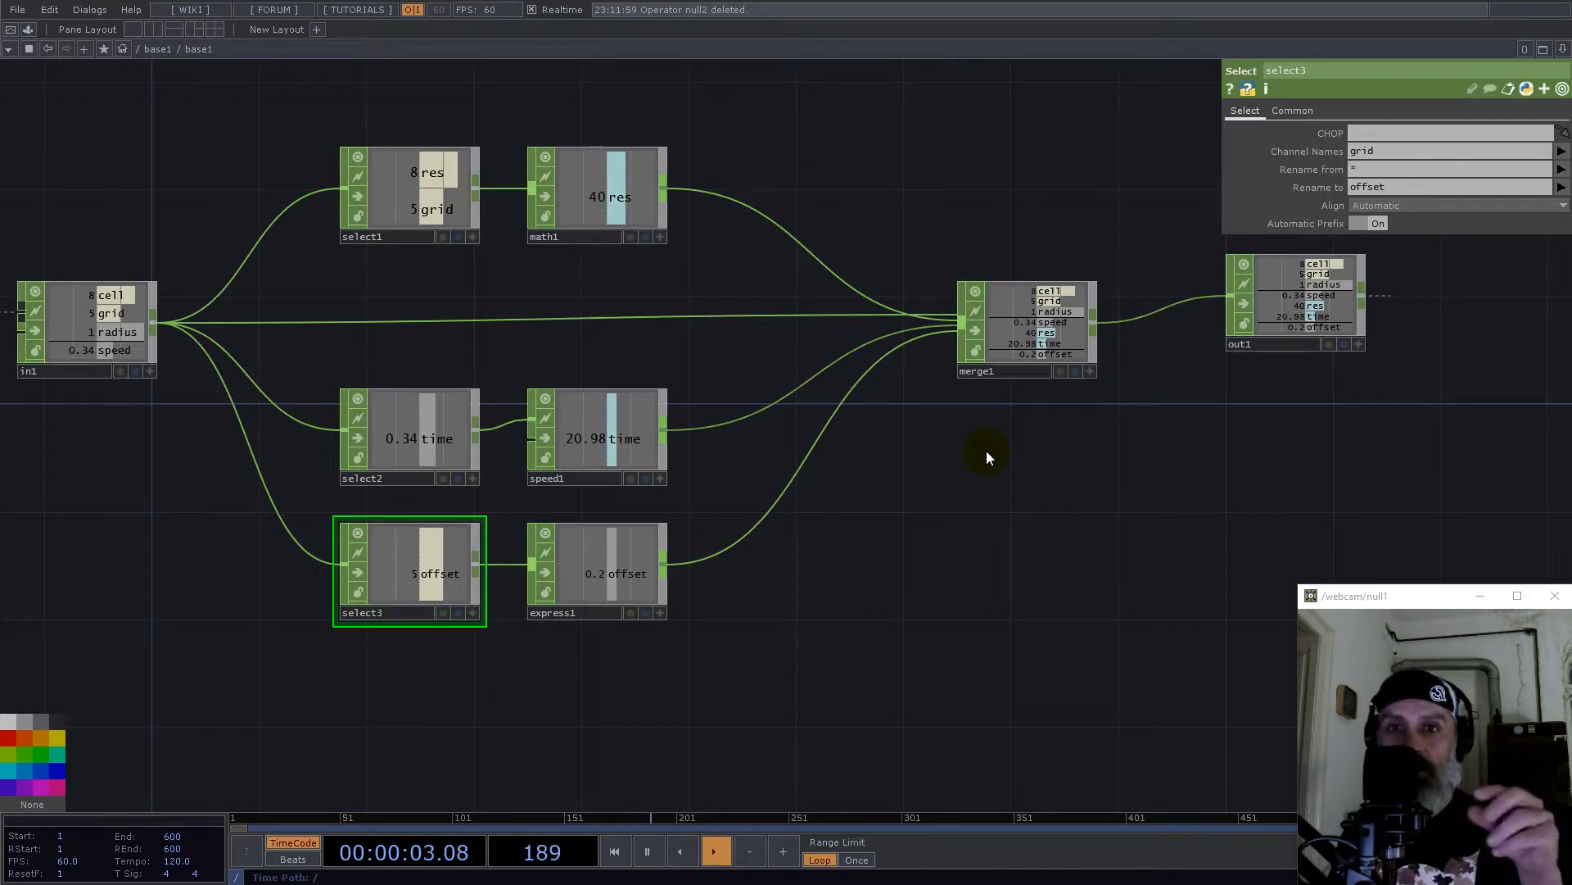
scroll(986, 457, "down", 5)
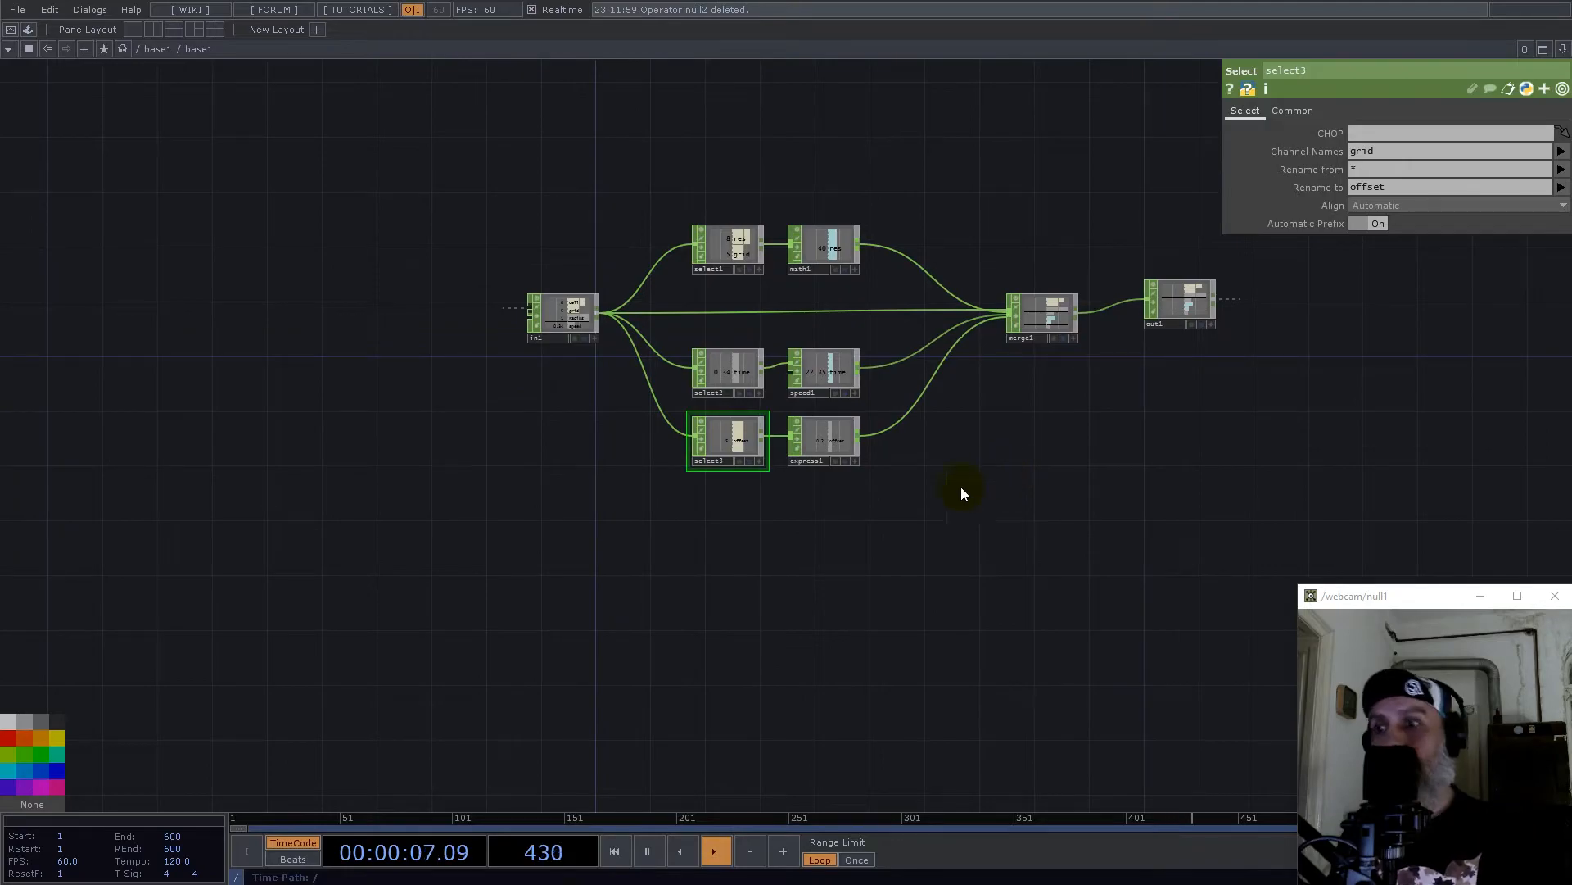
key("alt+Tab")
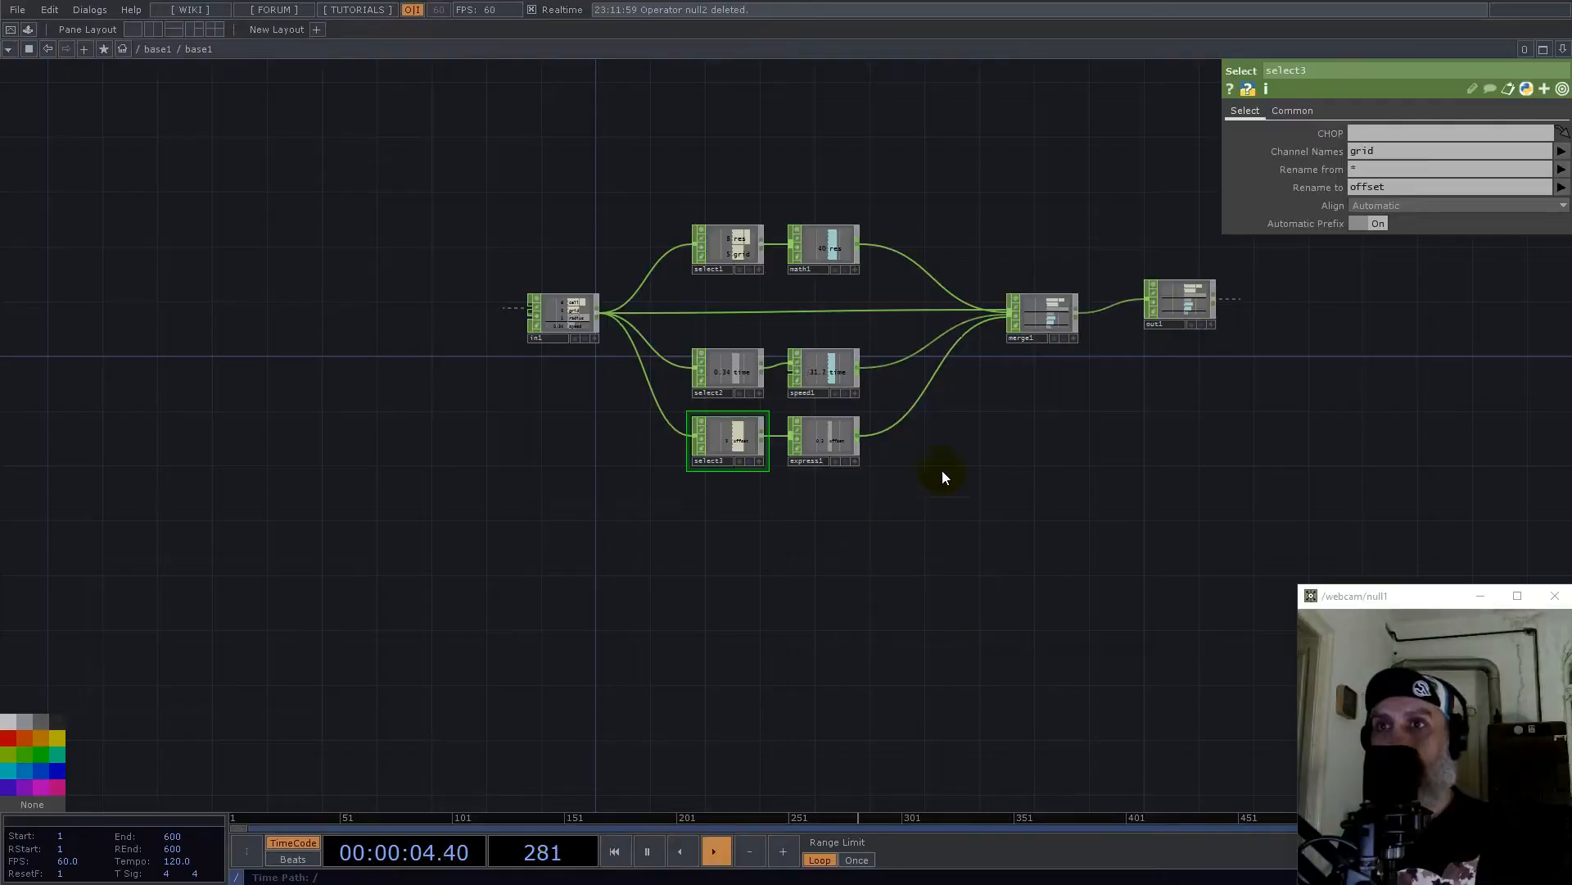
Step: Append a Rename CHOP to the Expression CHOP's output, keeping the existing link to the Merge CHOP
left_click_drag(941, 467, 799, 522)
scroll(581, 551, "up", 3)
left_click_drag(880, 446, 713, 449)
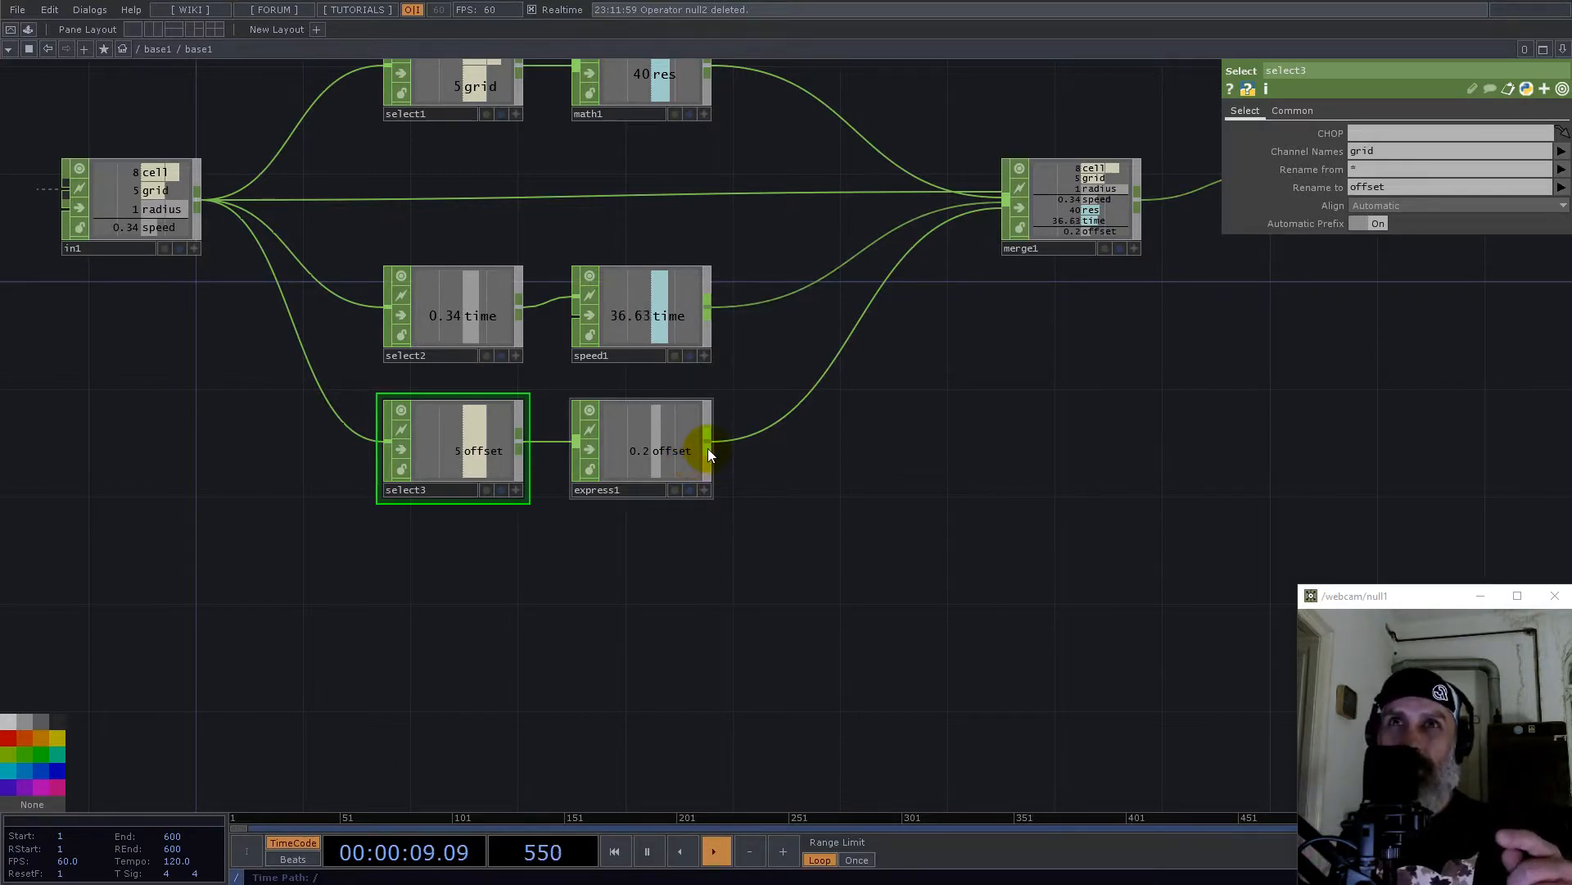
right_click(710, 444)
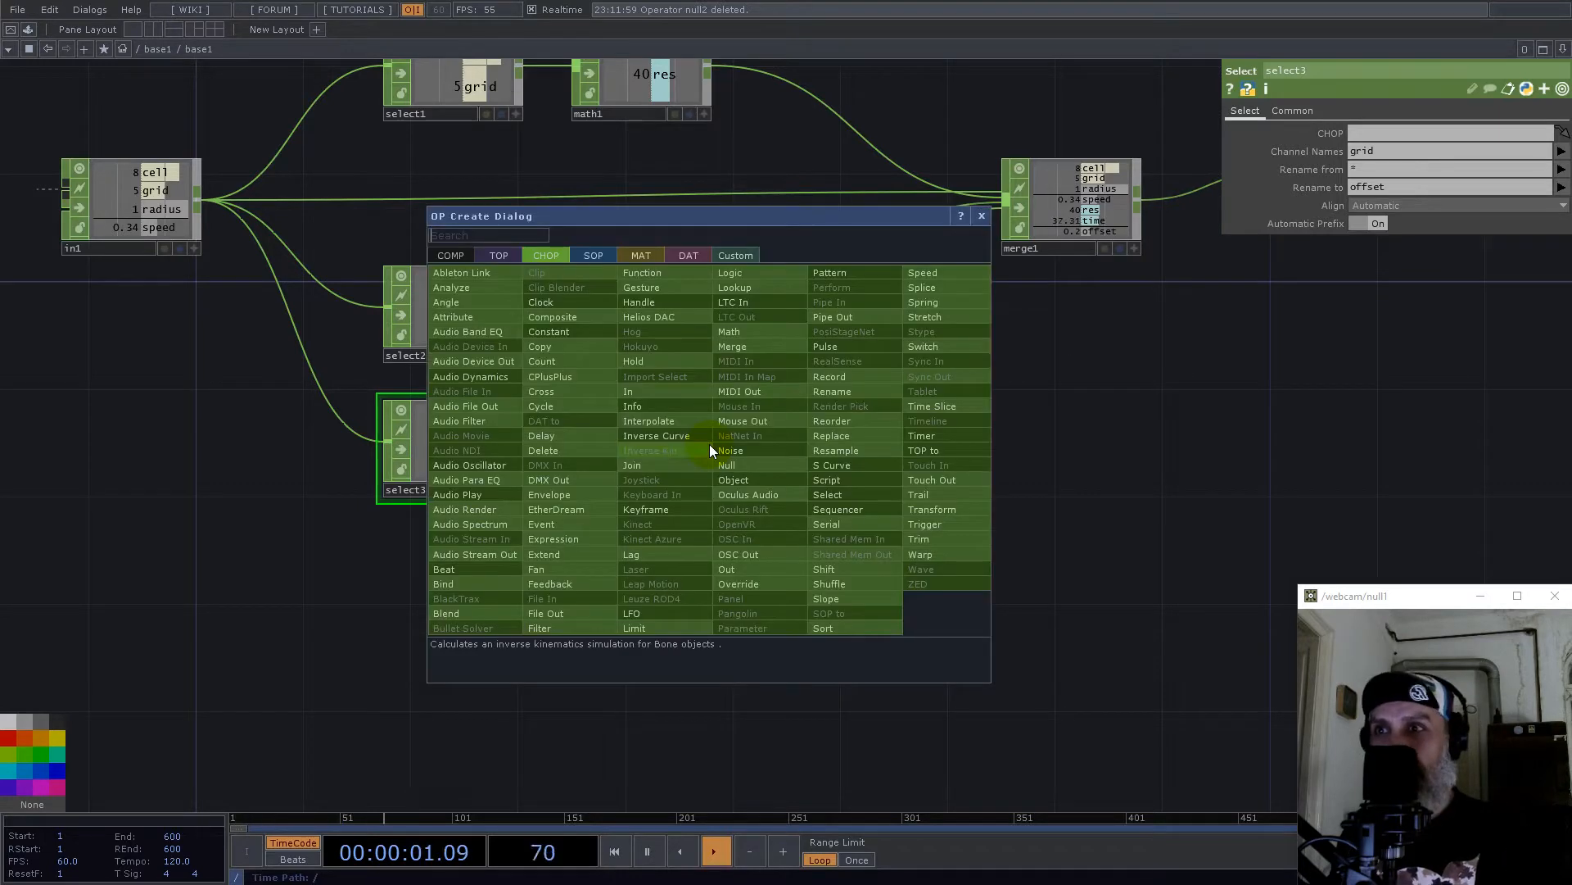
type("ren")
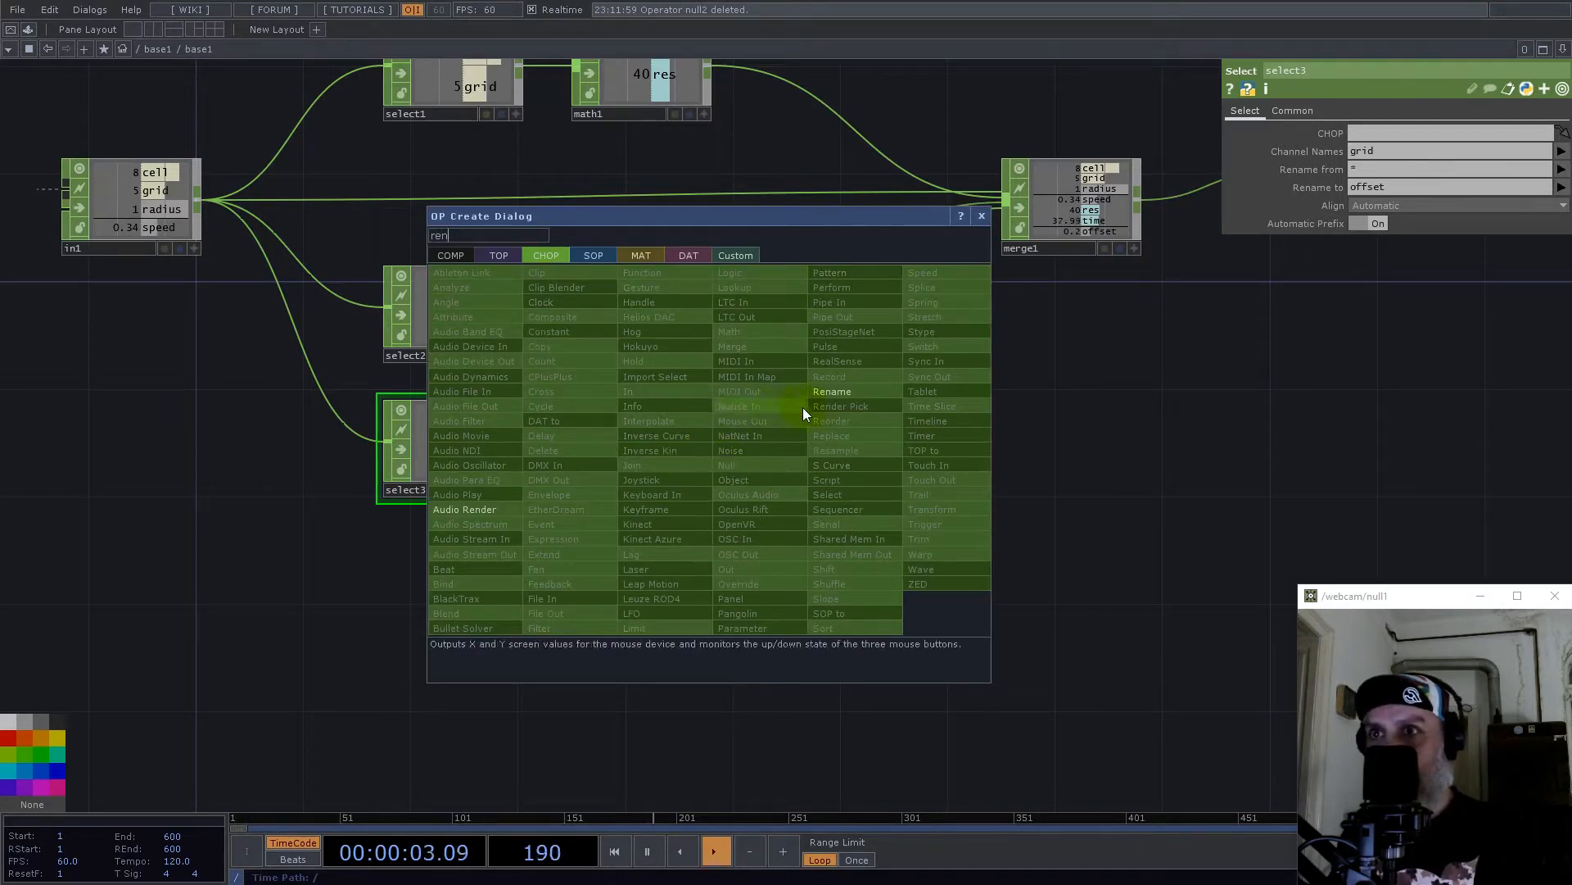
left_click(827, 392)
left_click(867, 474)
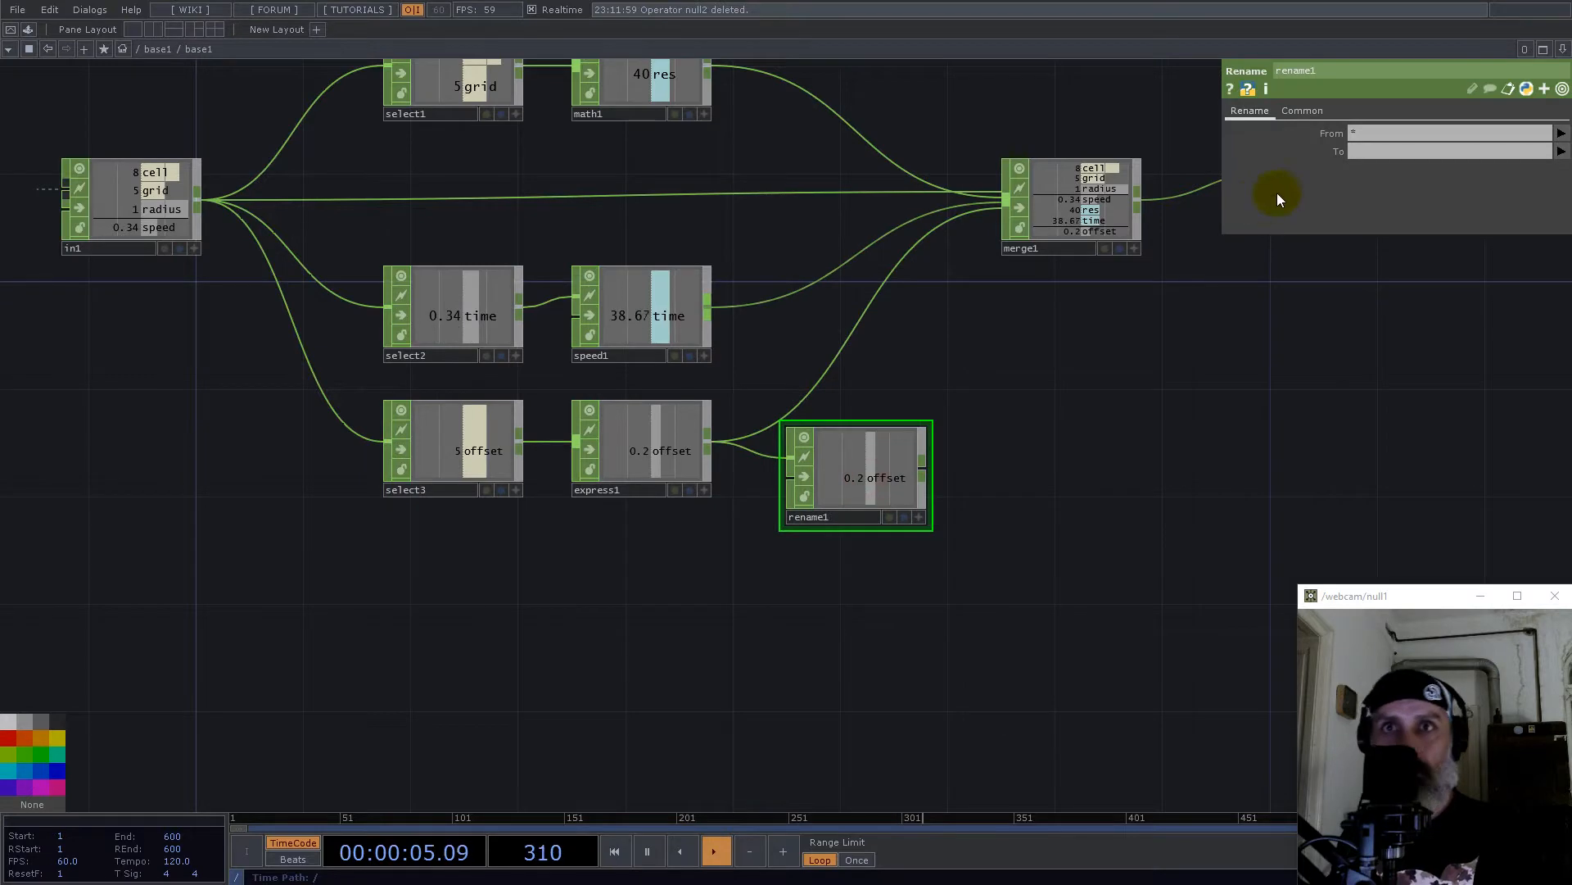
Step: Set the Rename CHOP to rename its channel to amp
left_click(1372, 152)
type("a")
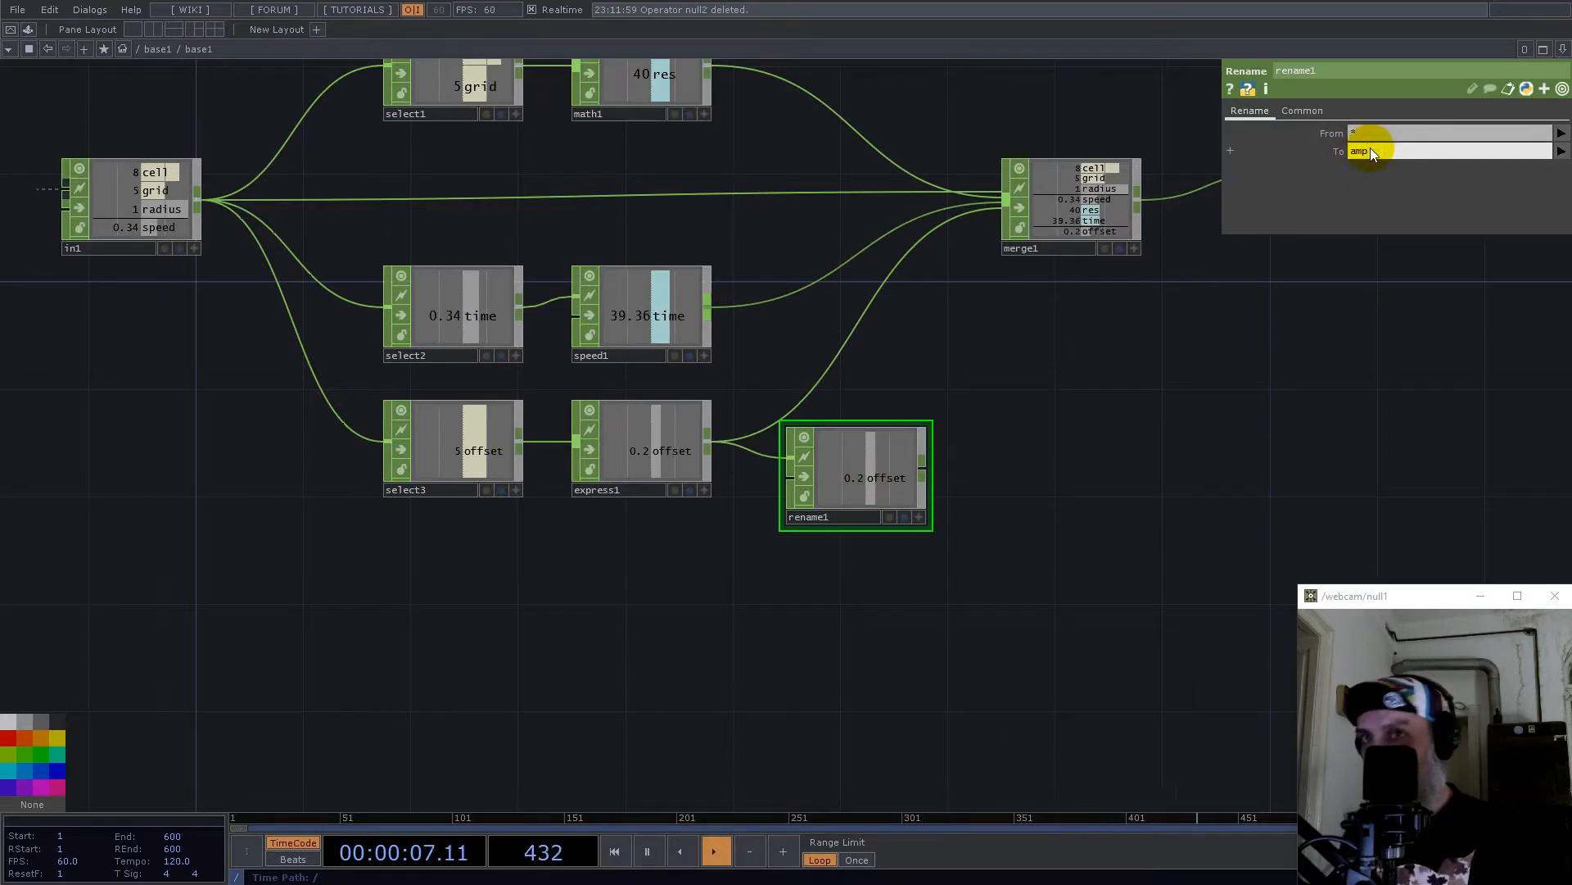
type("mp")
key("Return")
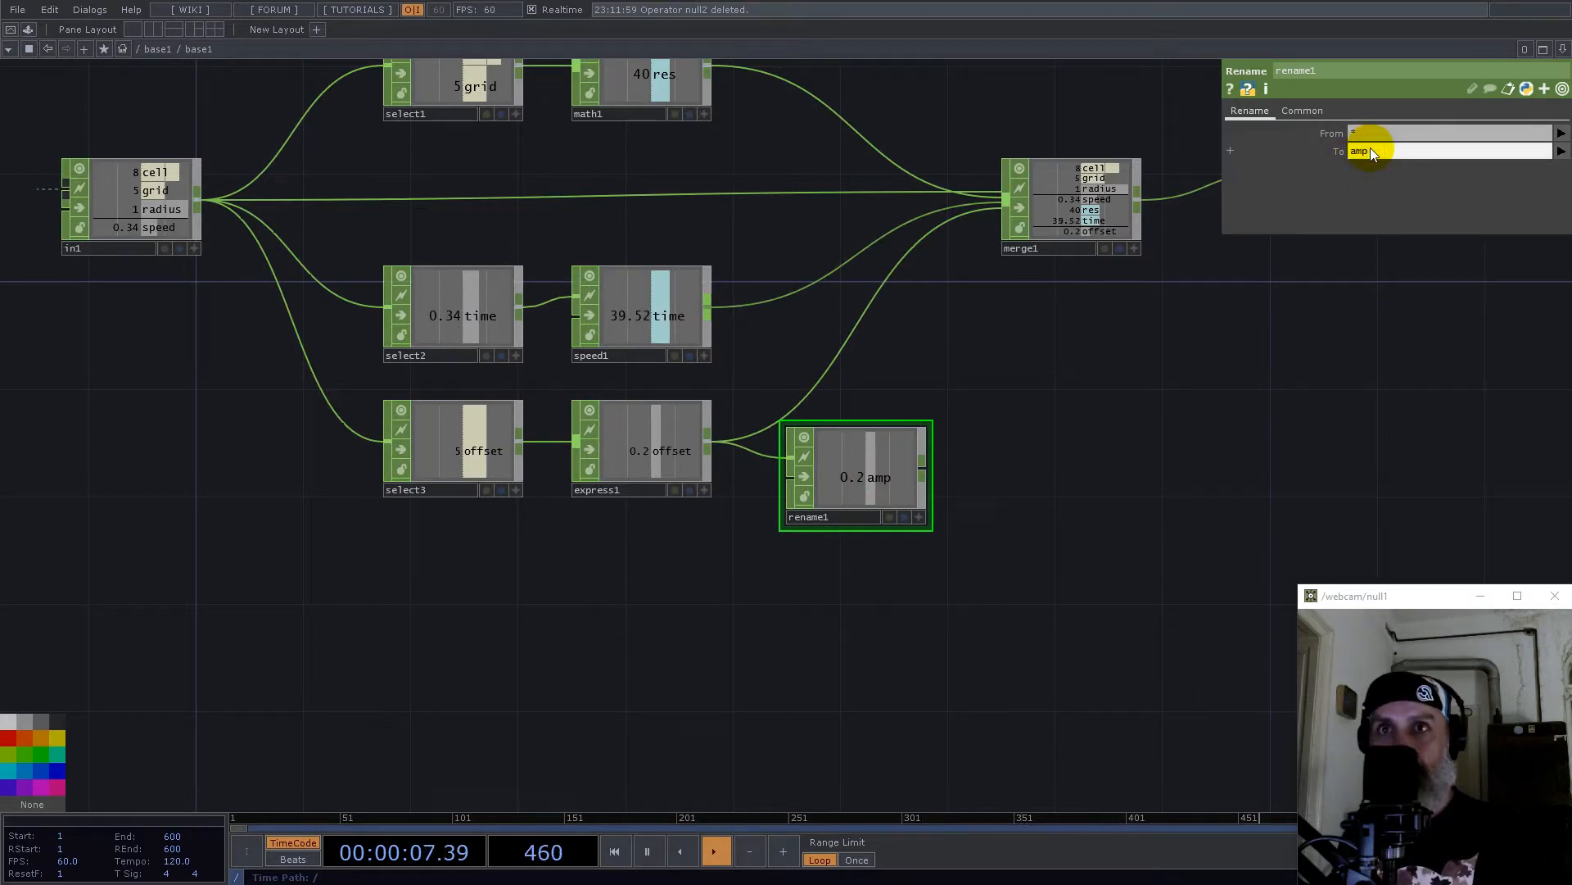
Step: Append a Math CHOP to the Rename CHOP and set its Multiply value to 1.5
right_click(924, 468)
type("math")
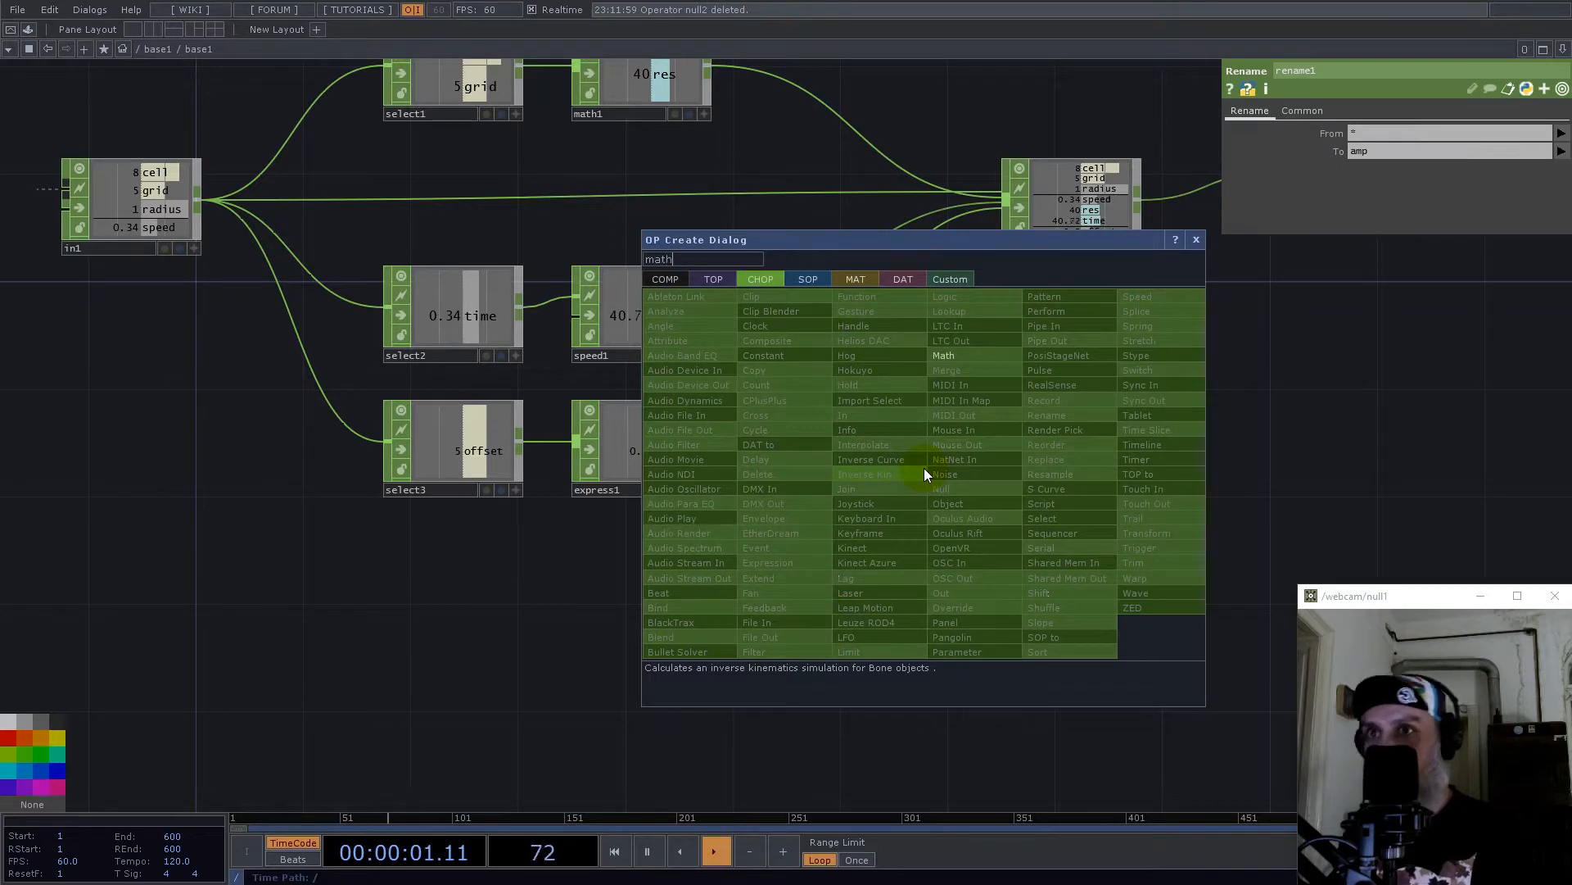
left_click(950, 357)
left_click(1025, 469)
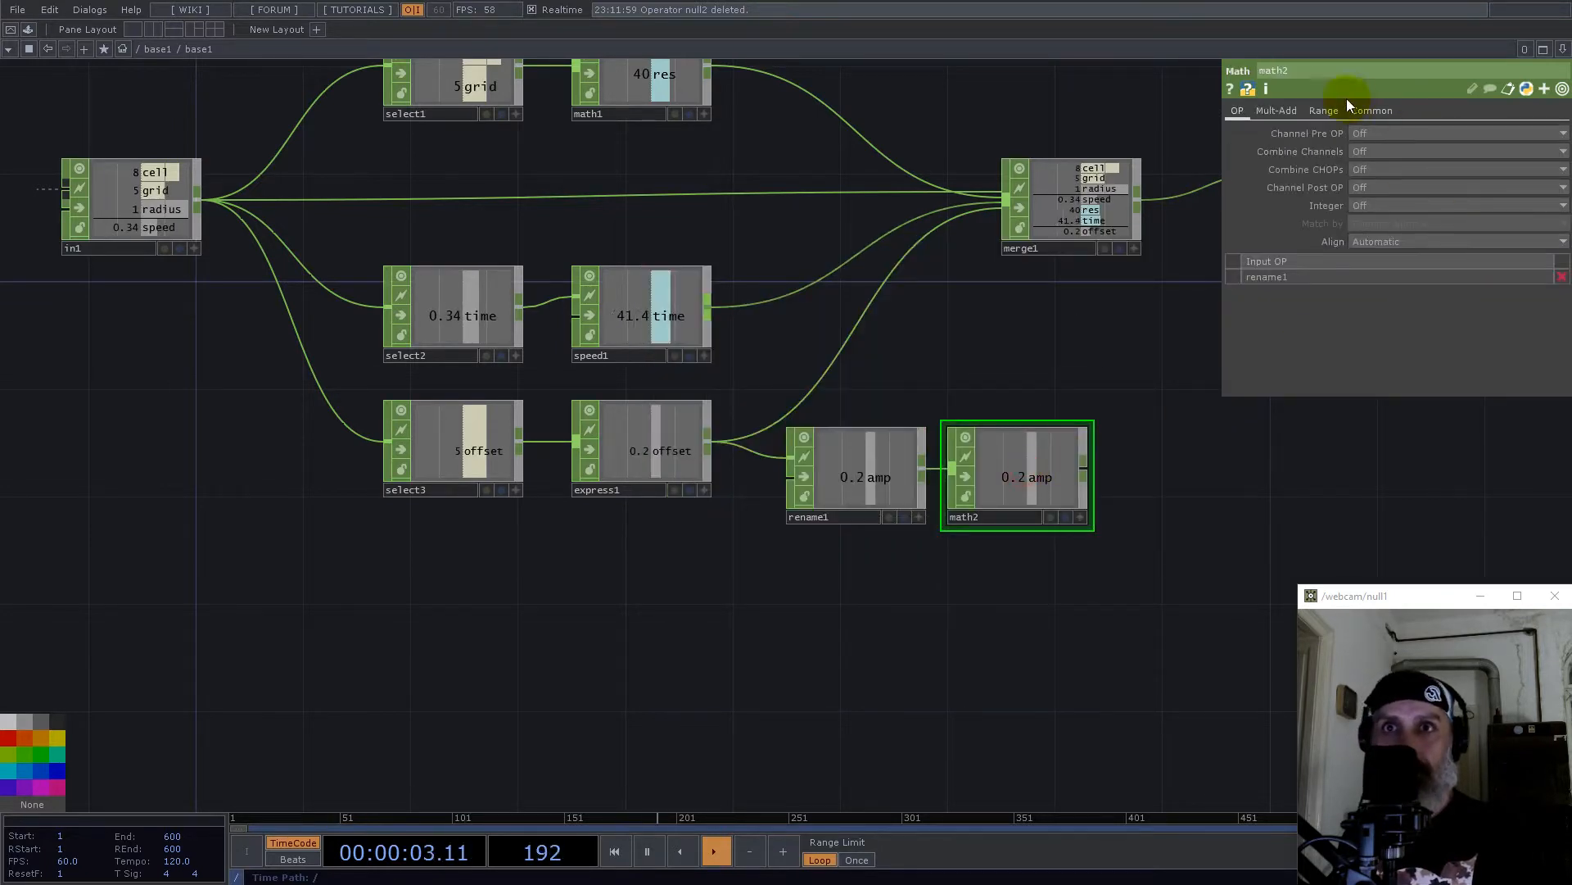
left_click(1282, 111)
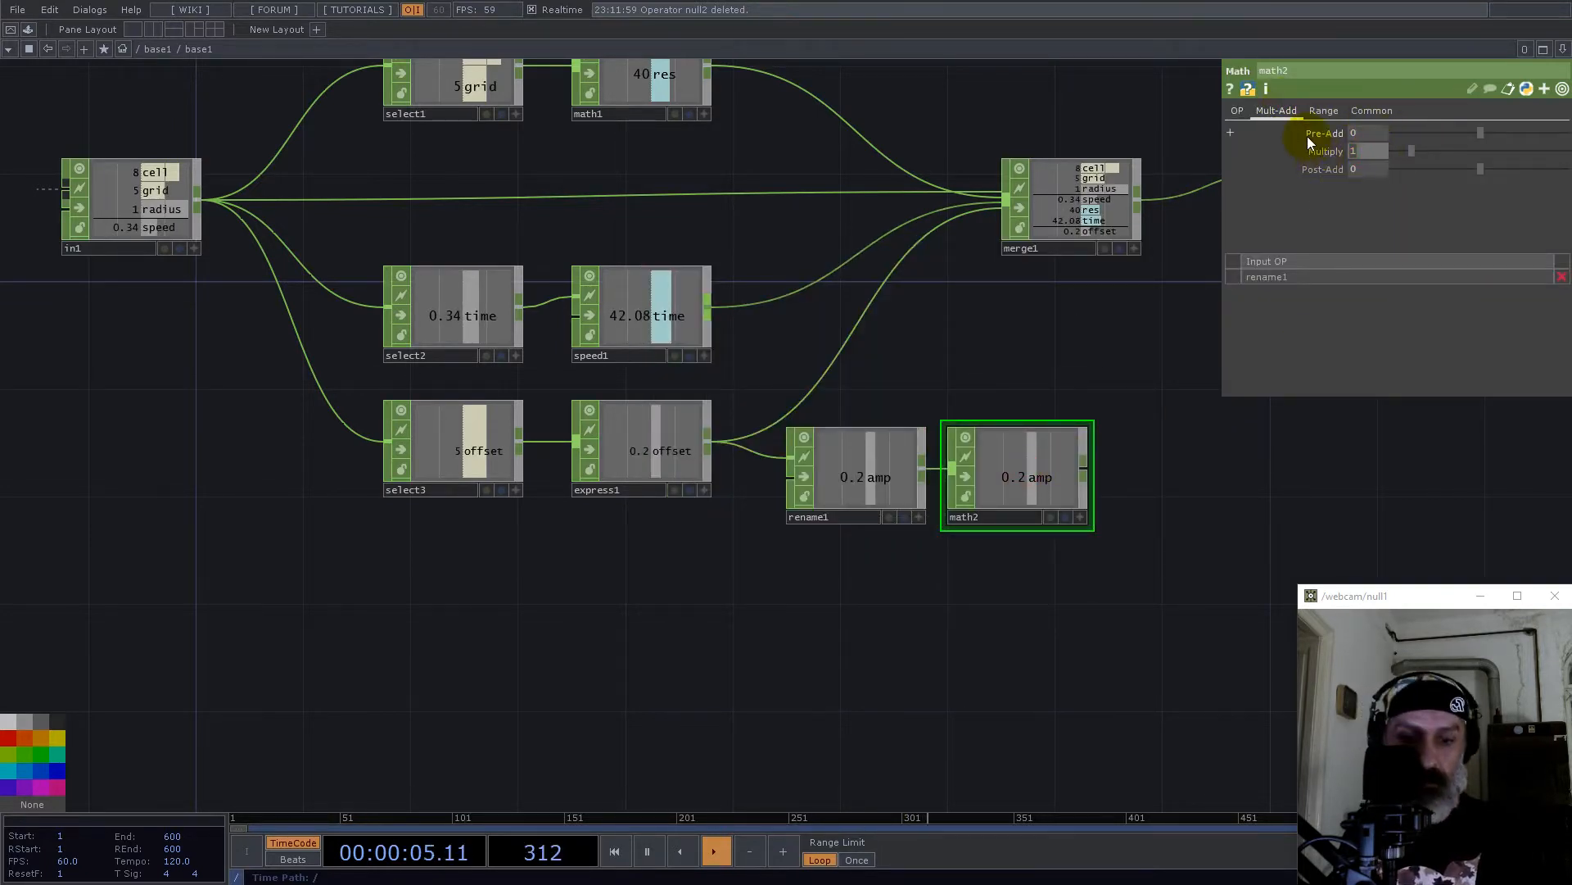
key("Return")
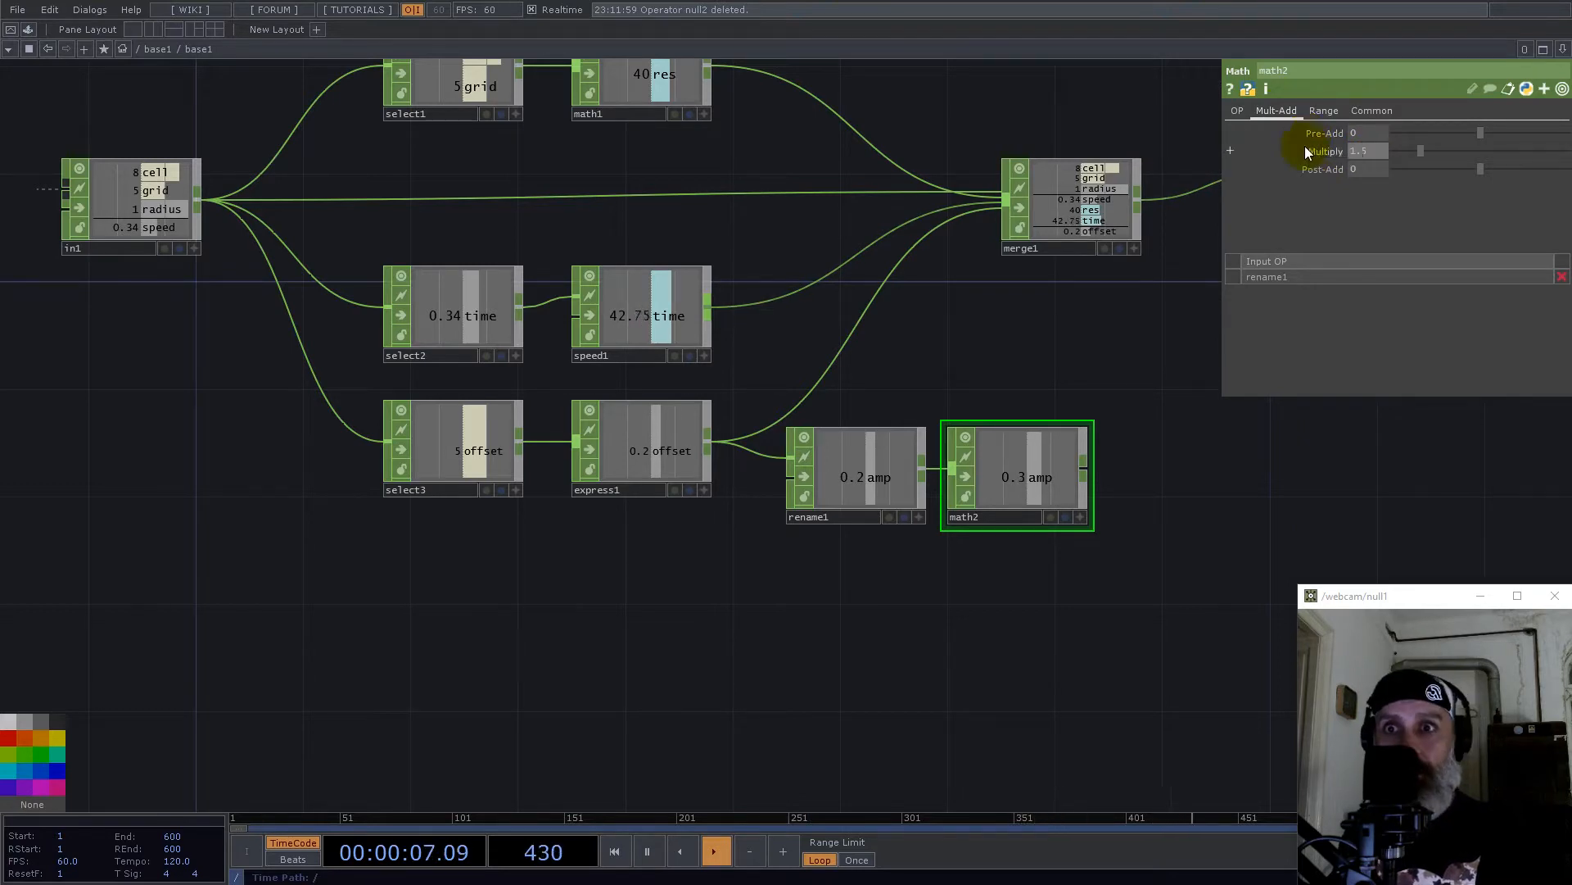
Step: Connect the amp Math CHOP to the Merge CHOP, move the Merge and Out CHOPs farther right, and leave the nested Base
left_click_drag(1181, 429, 978, 511)
left_click(882, 545)
left_click(780, 317)
scroll(863, 405, "down", 4)
right_click_drag(836, 281, 1133, 391)
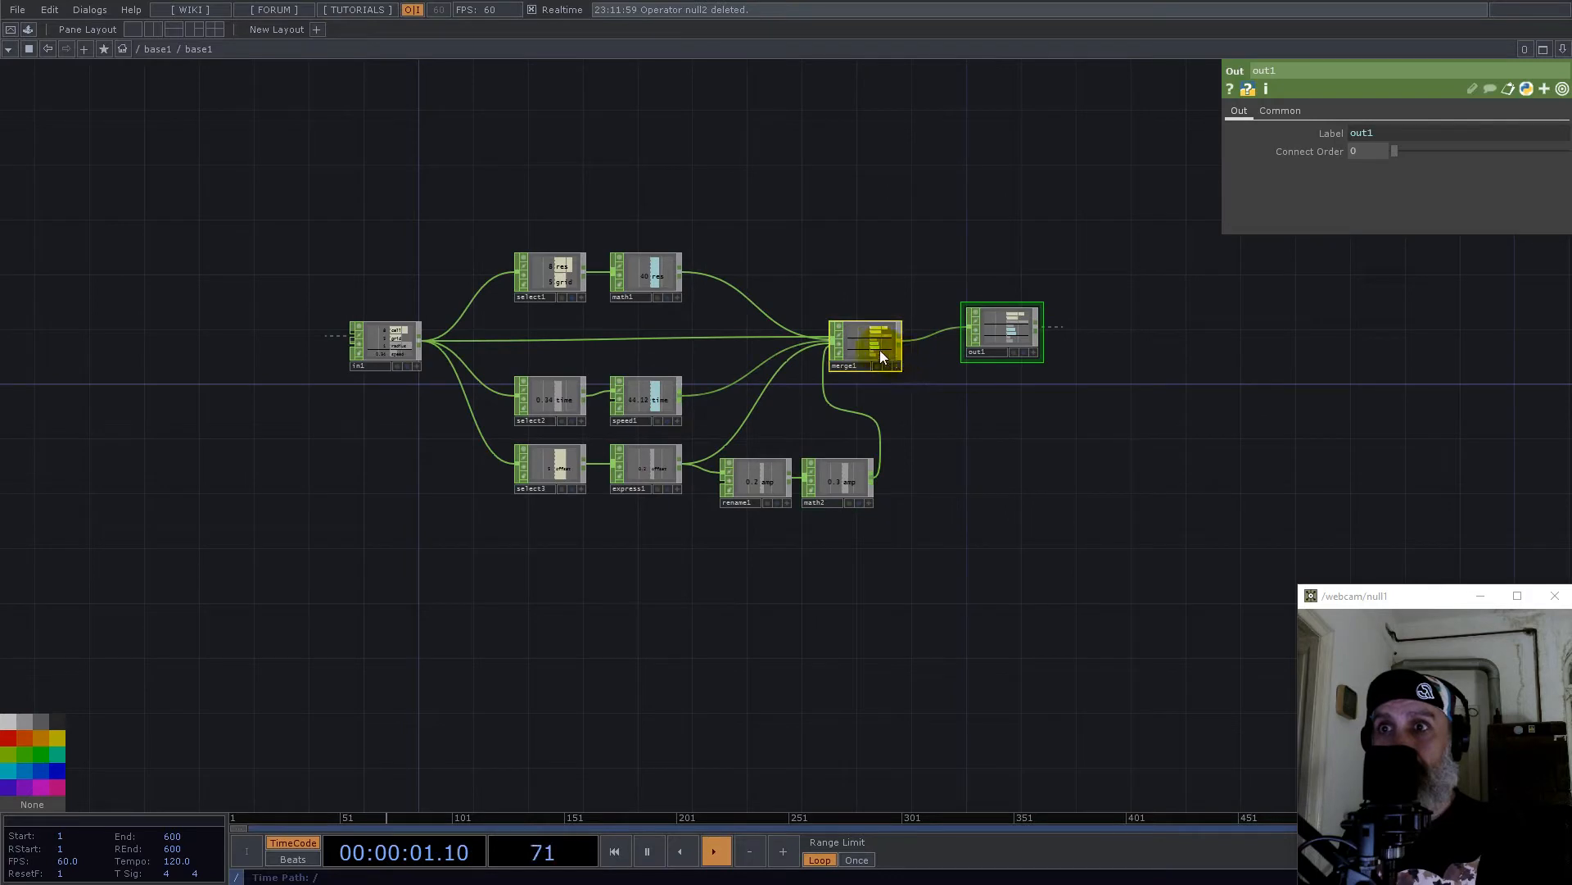
left_click_drag(879, 351, 1136, 347)
scroll(446, 340, "down", 8)
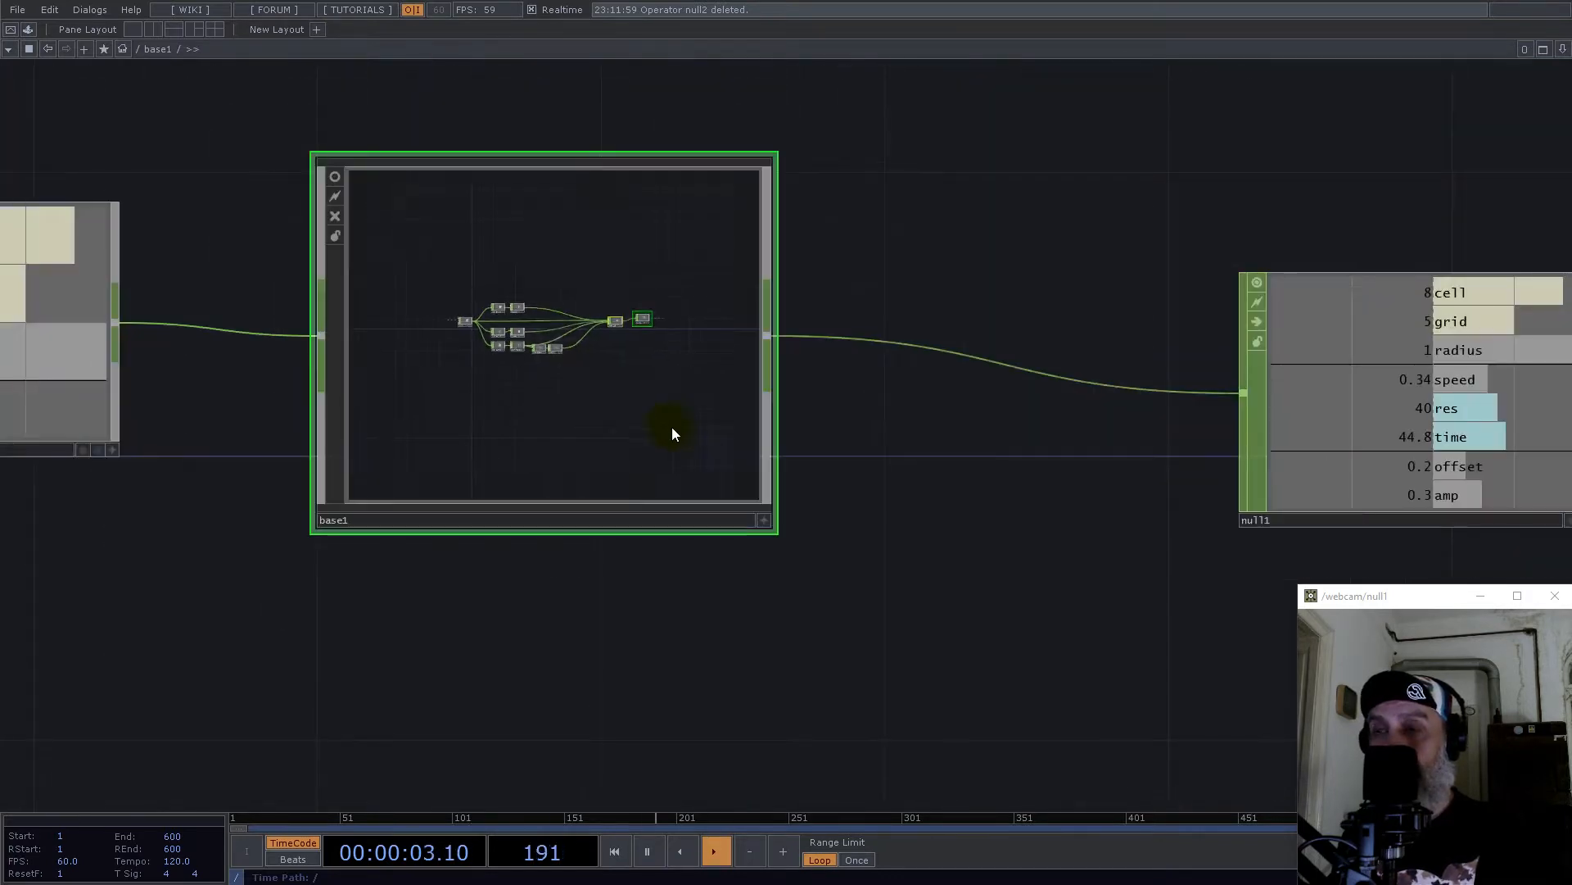
Step: Add a Ramp TOP below the nested Base in the parent network
scroll(478, 371, "down", 2)
scroll(478, 371, "down", 4)
left_click_drag(568, 572, 635, 385)
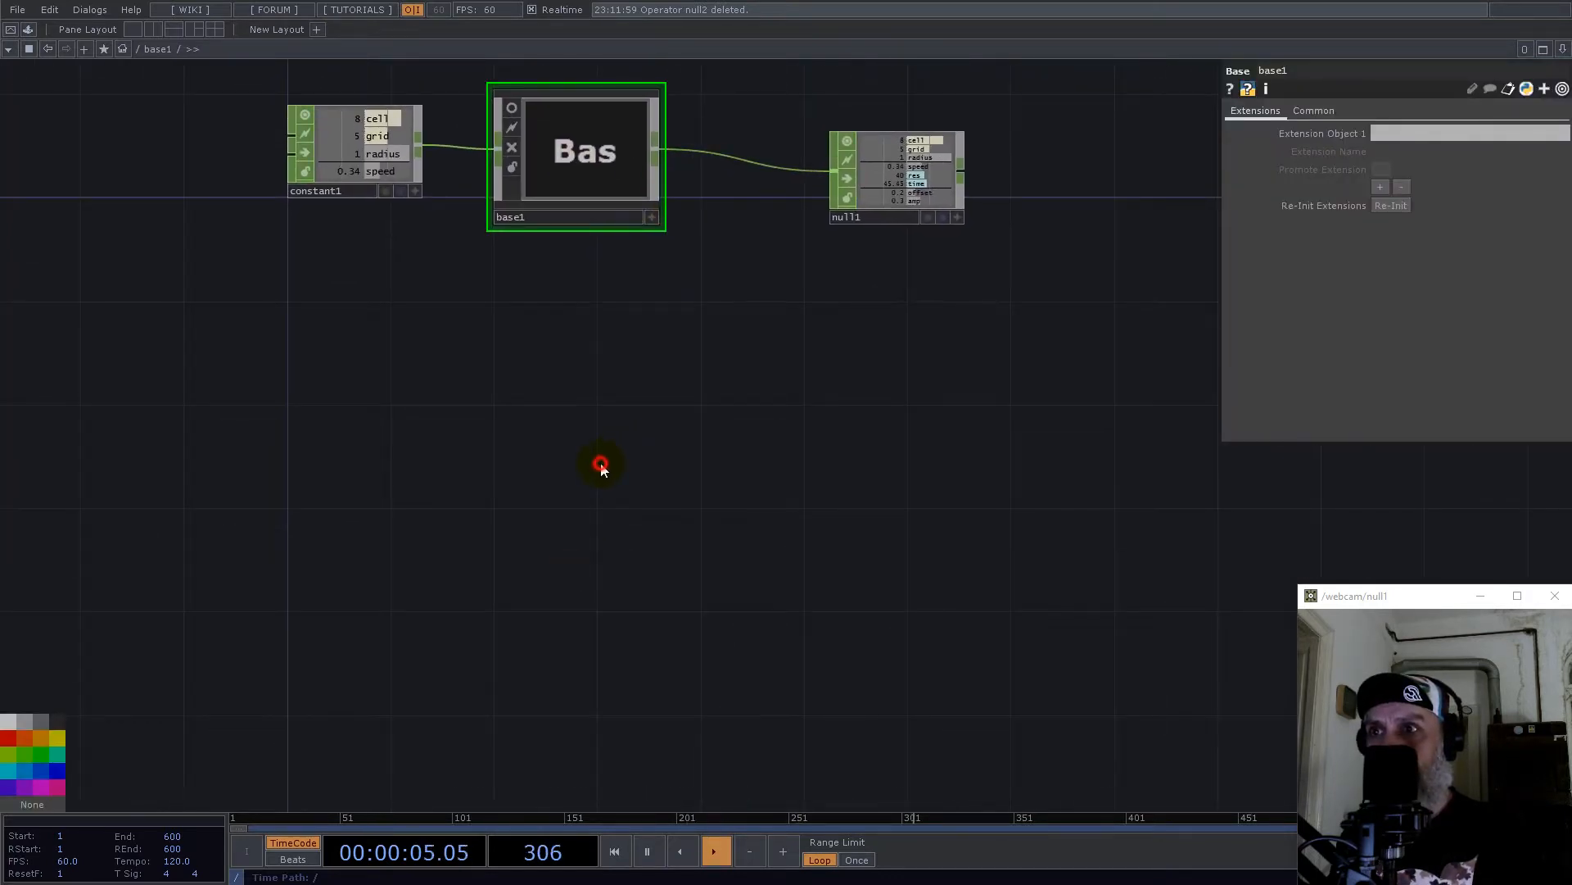
double_click(601, 464)
type("ramp")
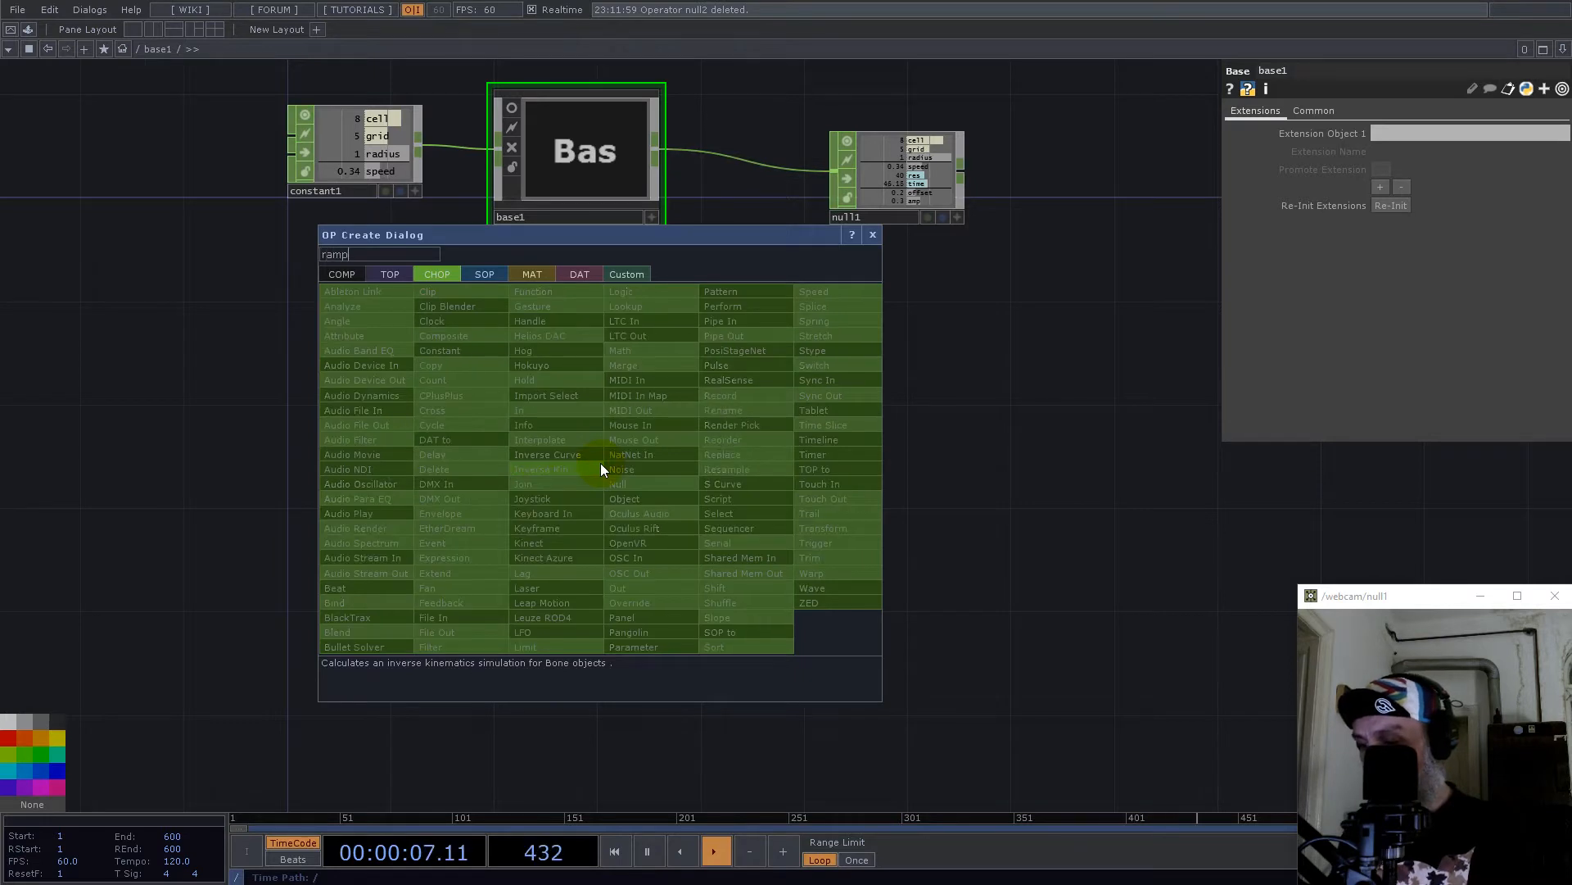
left_click(382, 273)
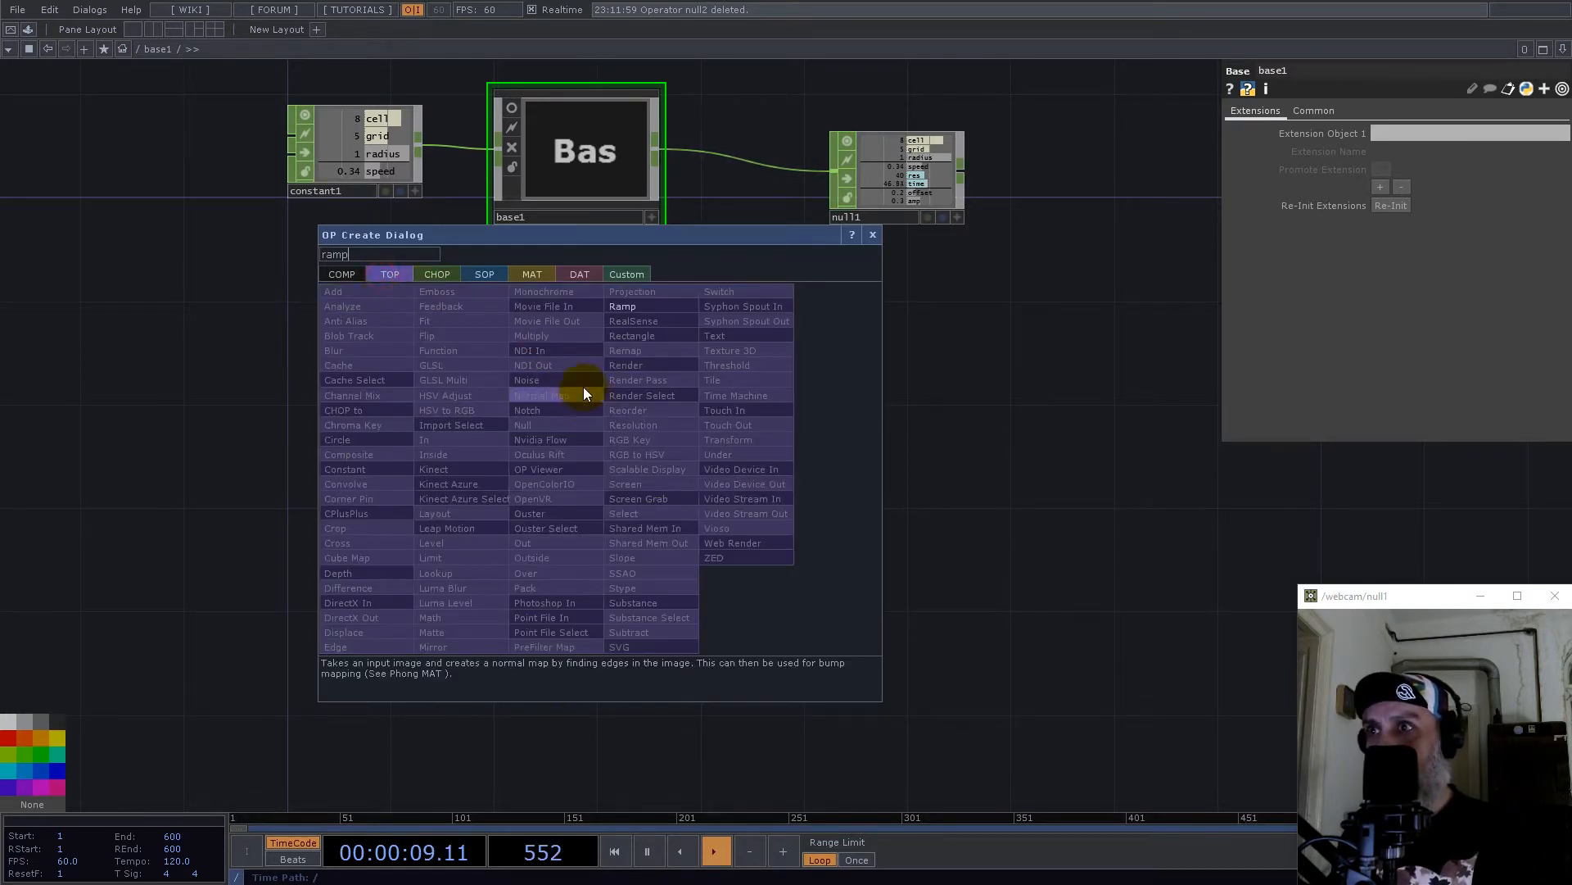
left_click(624, 306)
left_click(599, 375)
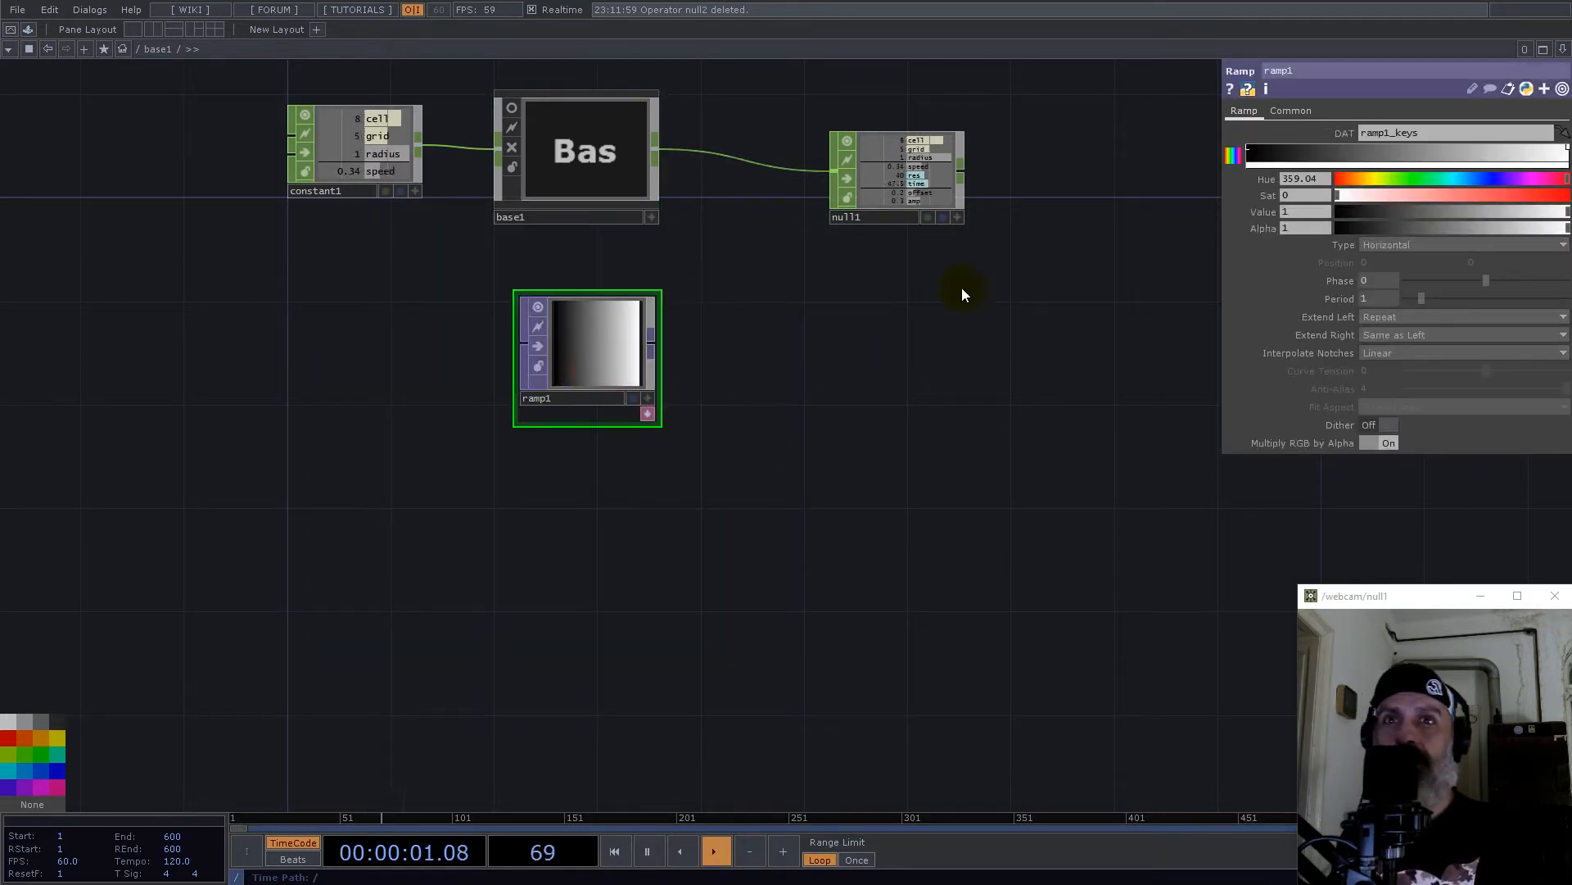
Step: Drive the Ramp TOP's horizontal resolution with the Null CHOP's res channel and set its vertical resolution to 1
left_click(1300, 113)
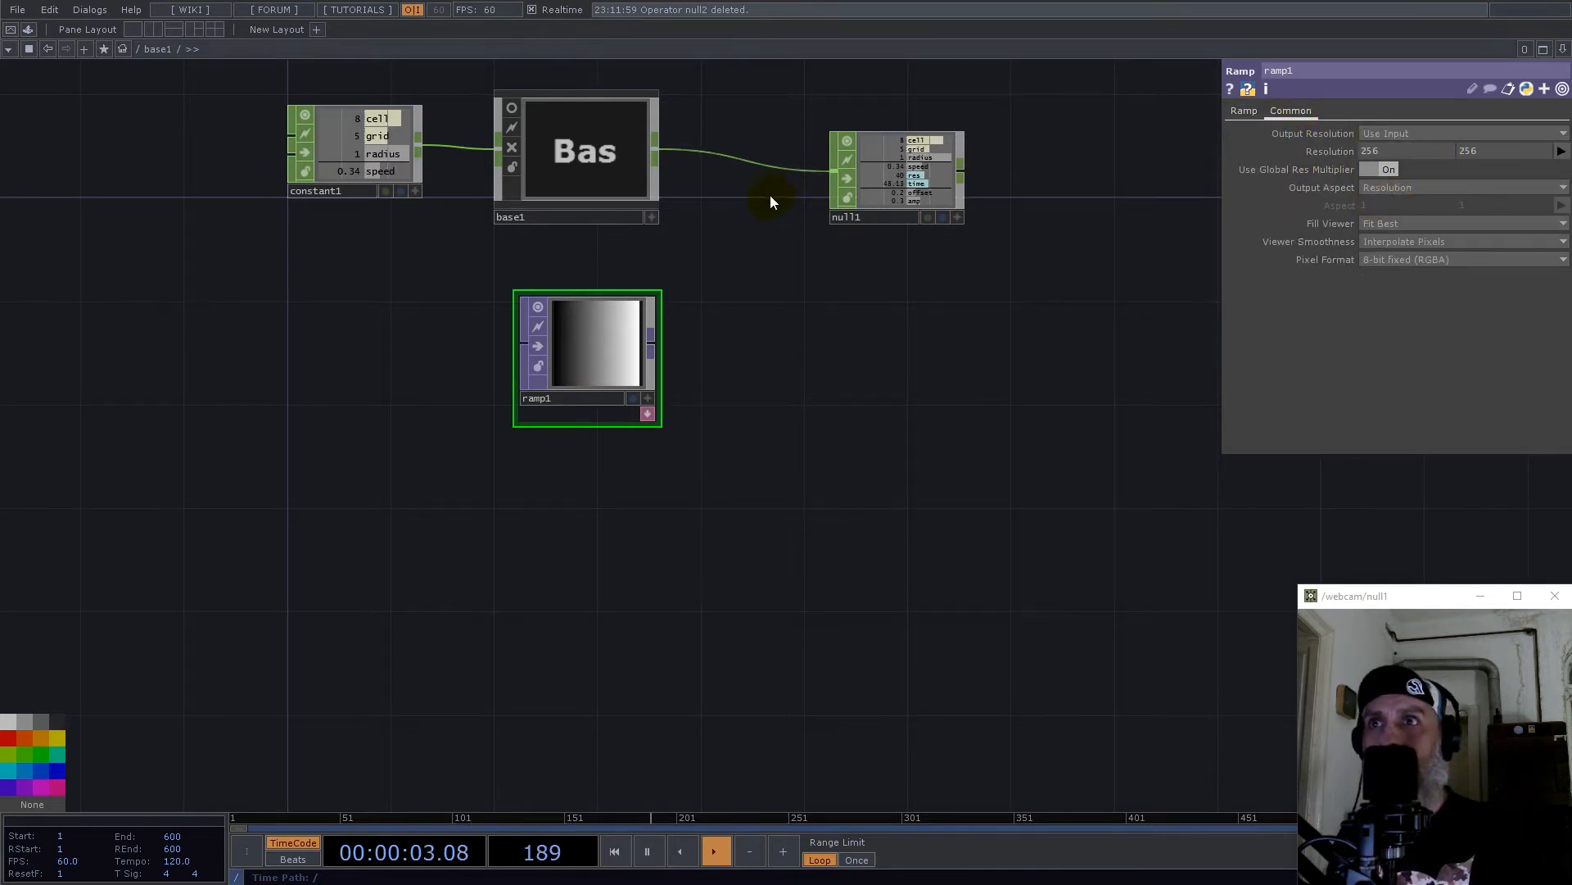
scroll(987, 140, "up", 5)
left_click(901, 363)
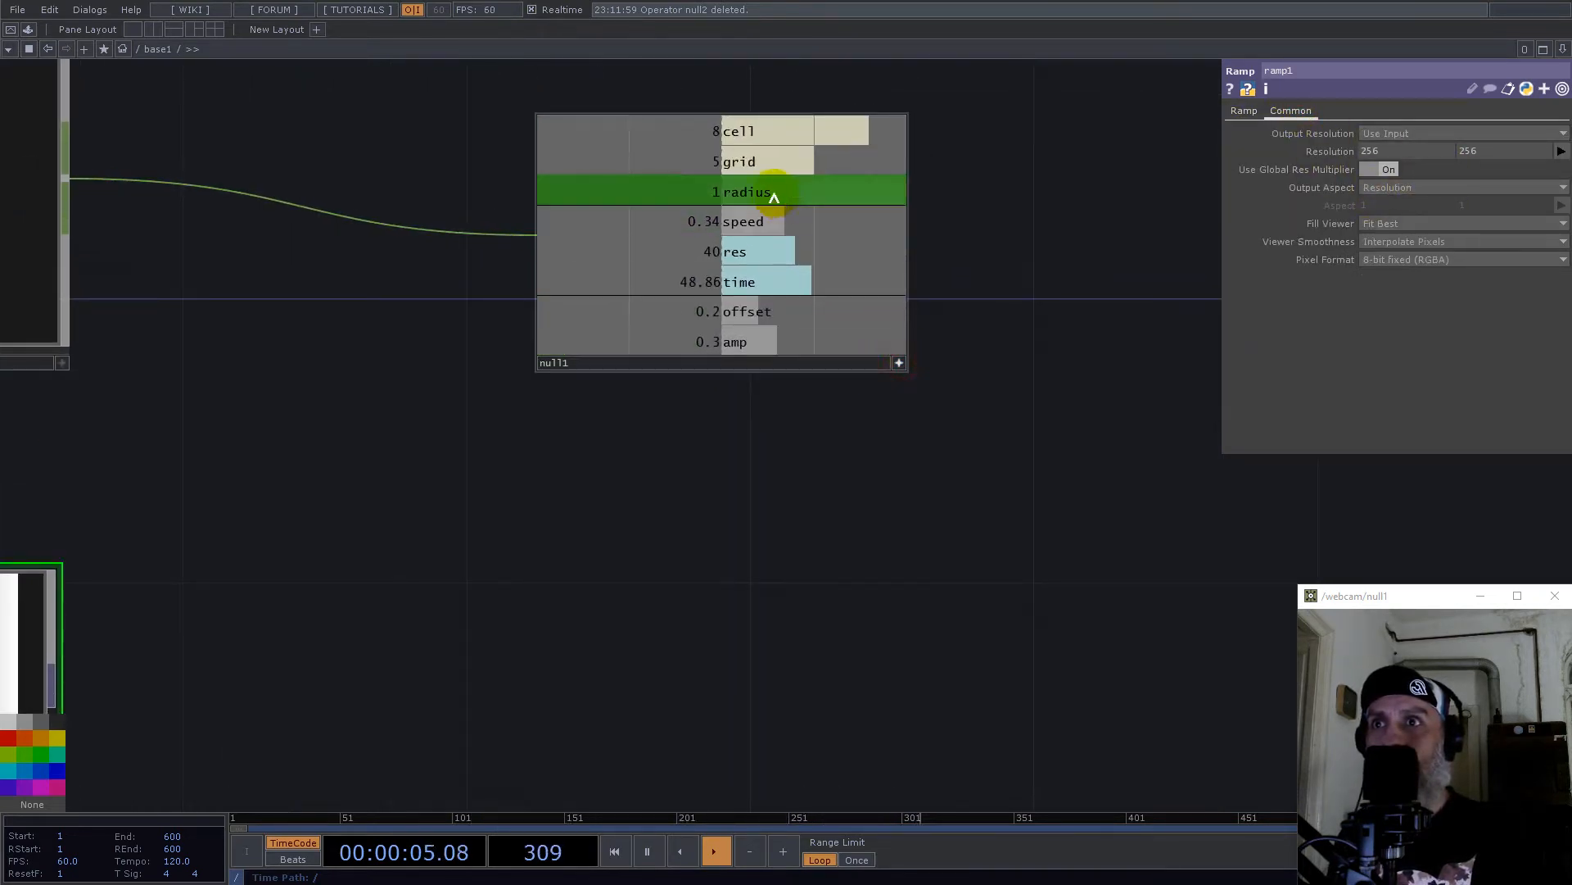
left_click_drag(738, 253, 1374, 148)
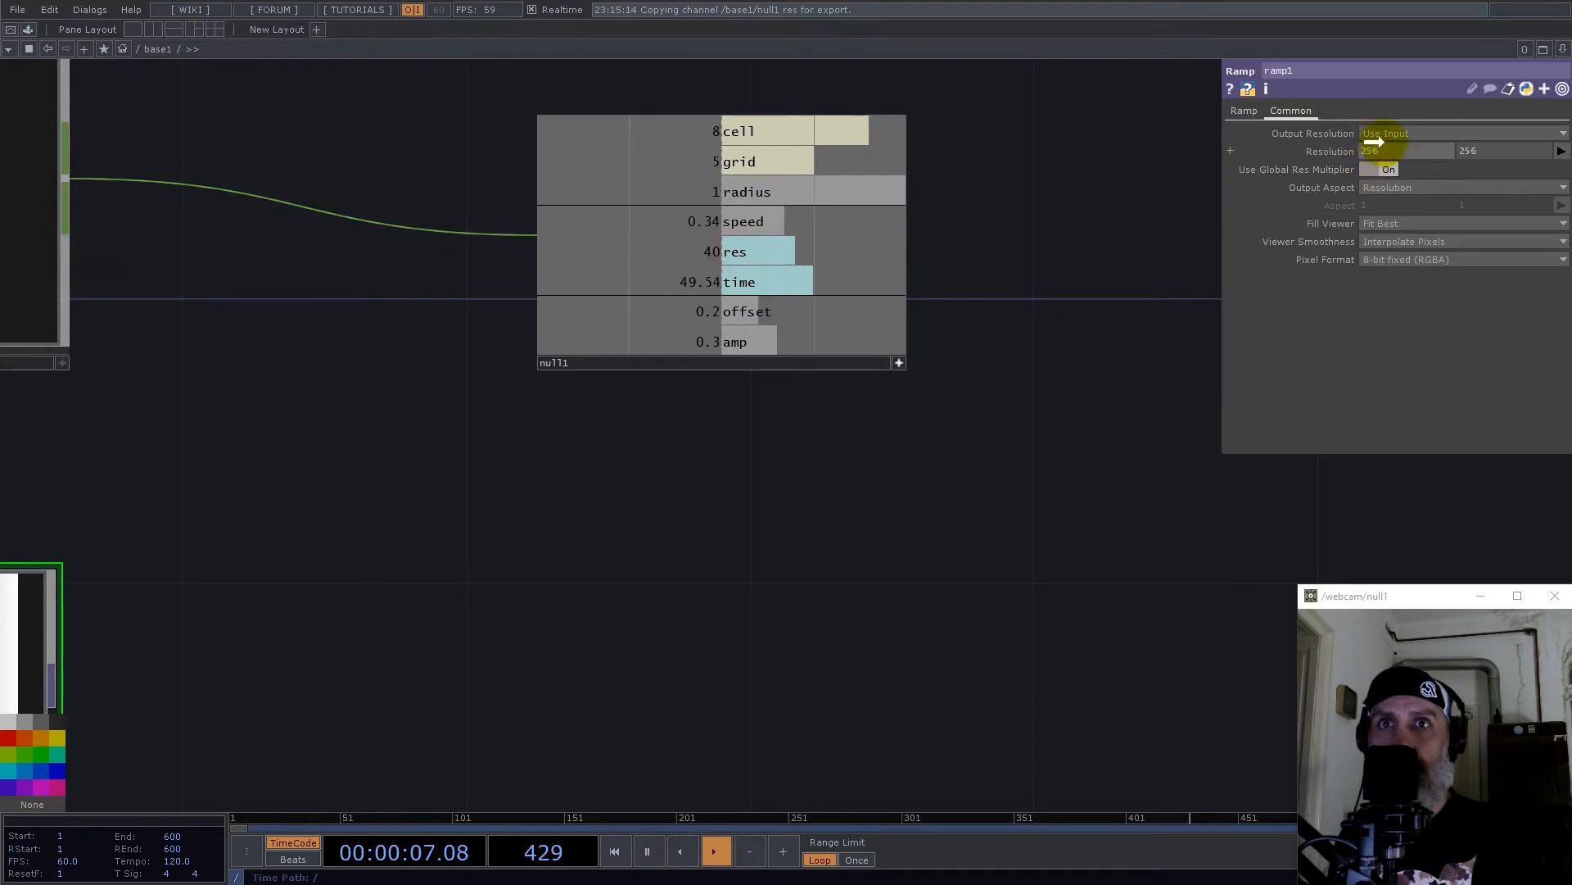
left_click(1397, 145)
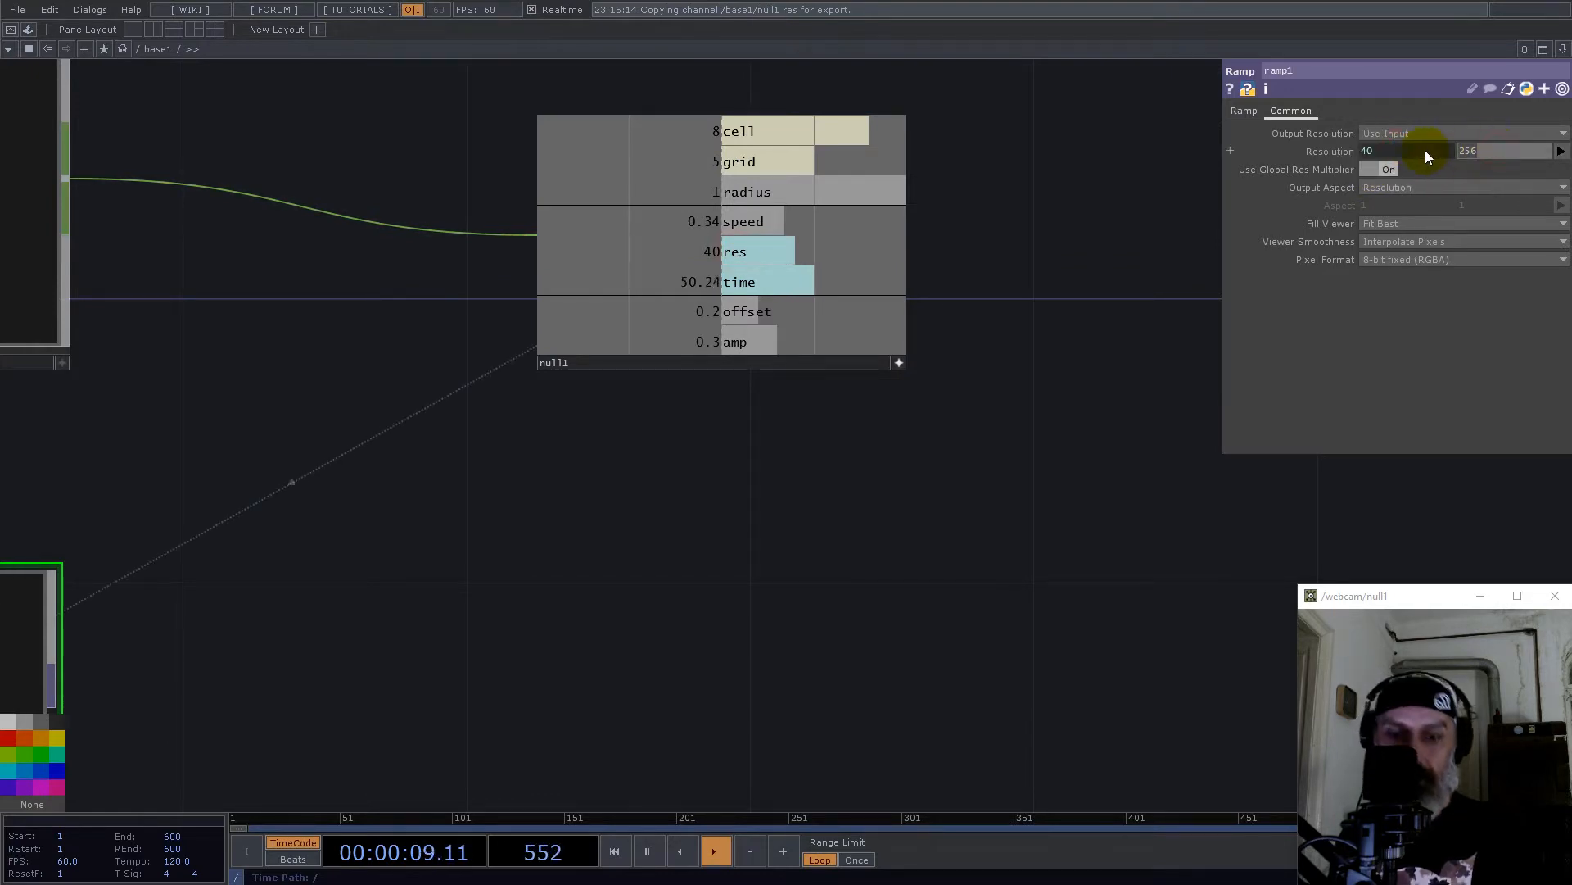
scroll(1113, 439, "down", 5)
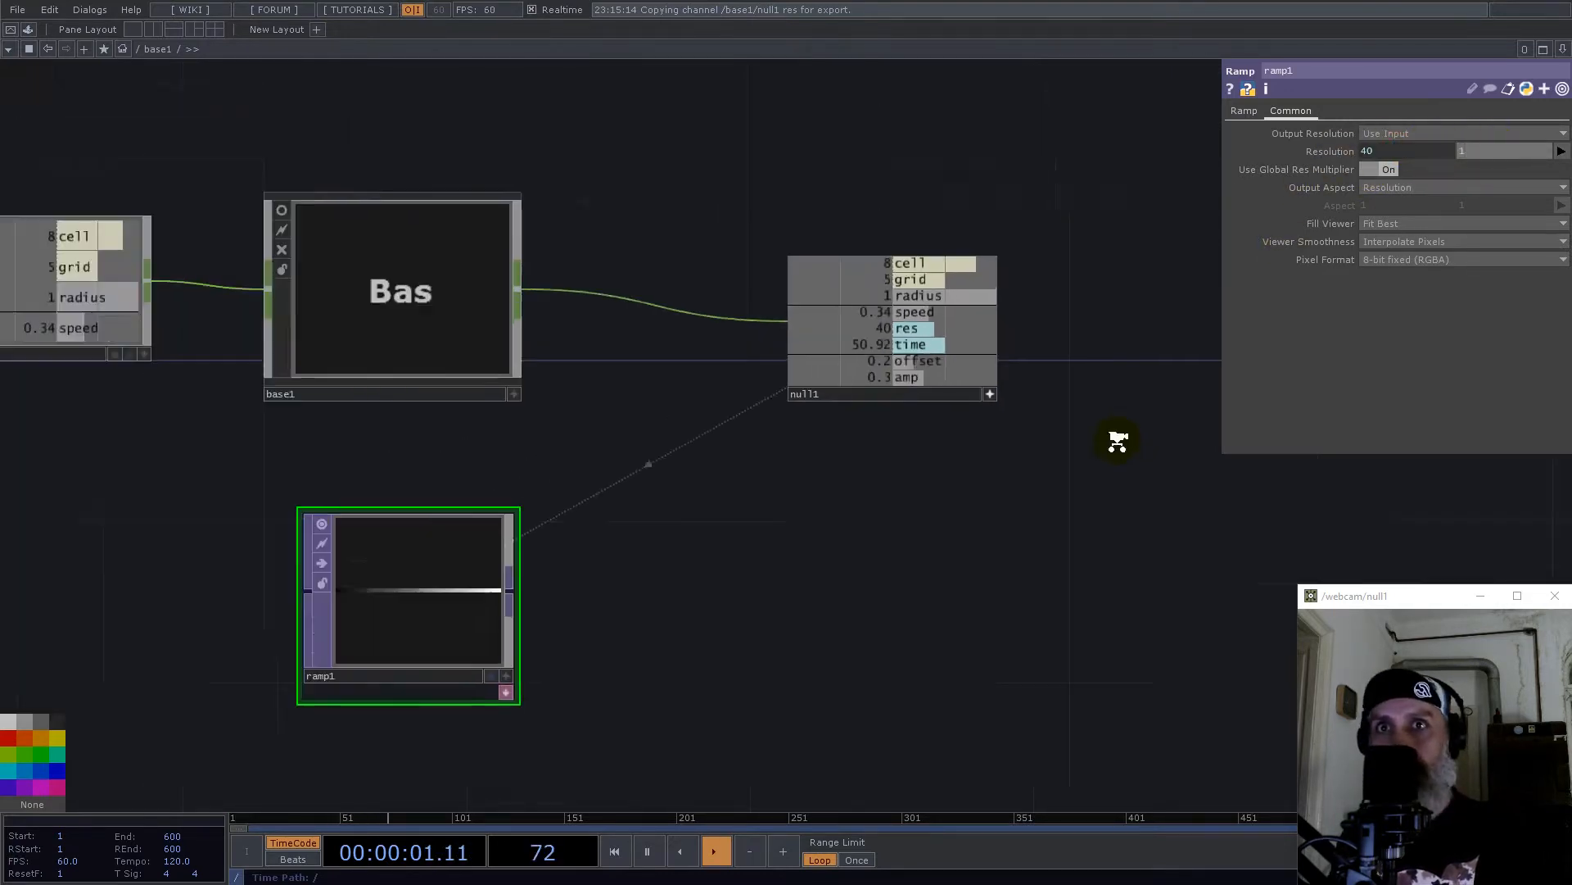
Step: Place the Ramp TOP directly below the Null CHOP and resize its node to the same width with a flatter height
scroll(658, 426, "up", 4)
left_click_drag(673, 418, 667, 450)
left_click_drag(582, 587, 1165, 541)
left_click_drag(930, 348, 457, 427)
left_click(768, 626)
Step: Set the Ramp TOP's viewer smoothness to Nearest Pixel and its pixel format to 32-bit float (Mono), then show its ramp parameters
left_click(1398, 241)
left_click(1399, 257)
left_click(1445, 259)
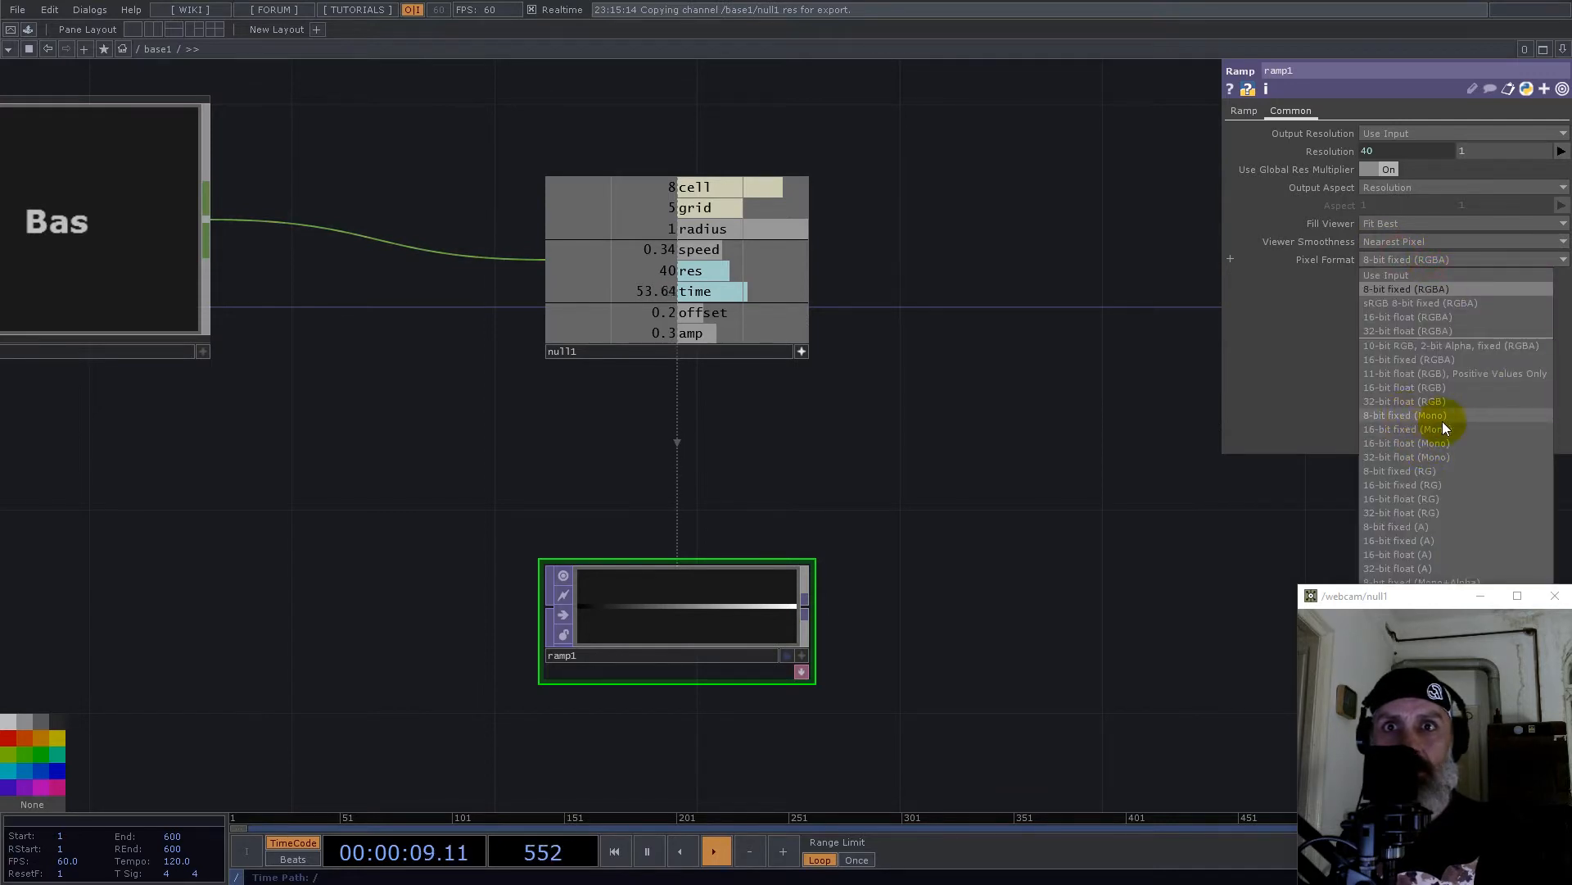
left_click(1397, 456)
left_click_drag(1021, 477, 872, 322)
left_click(1243, 112)
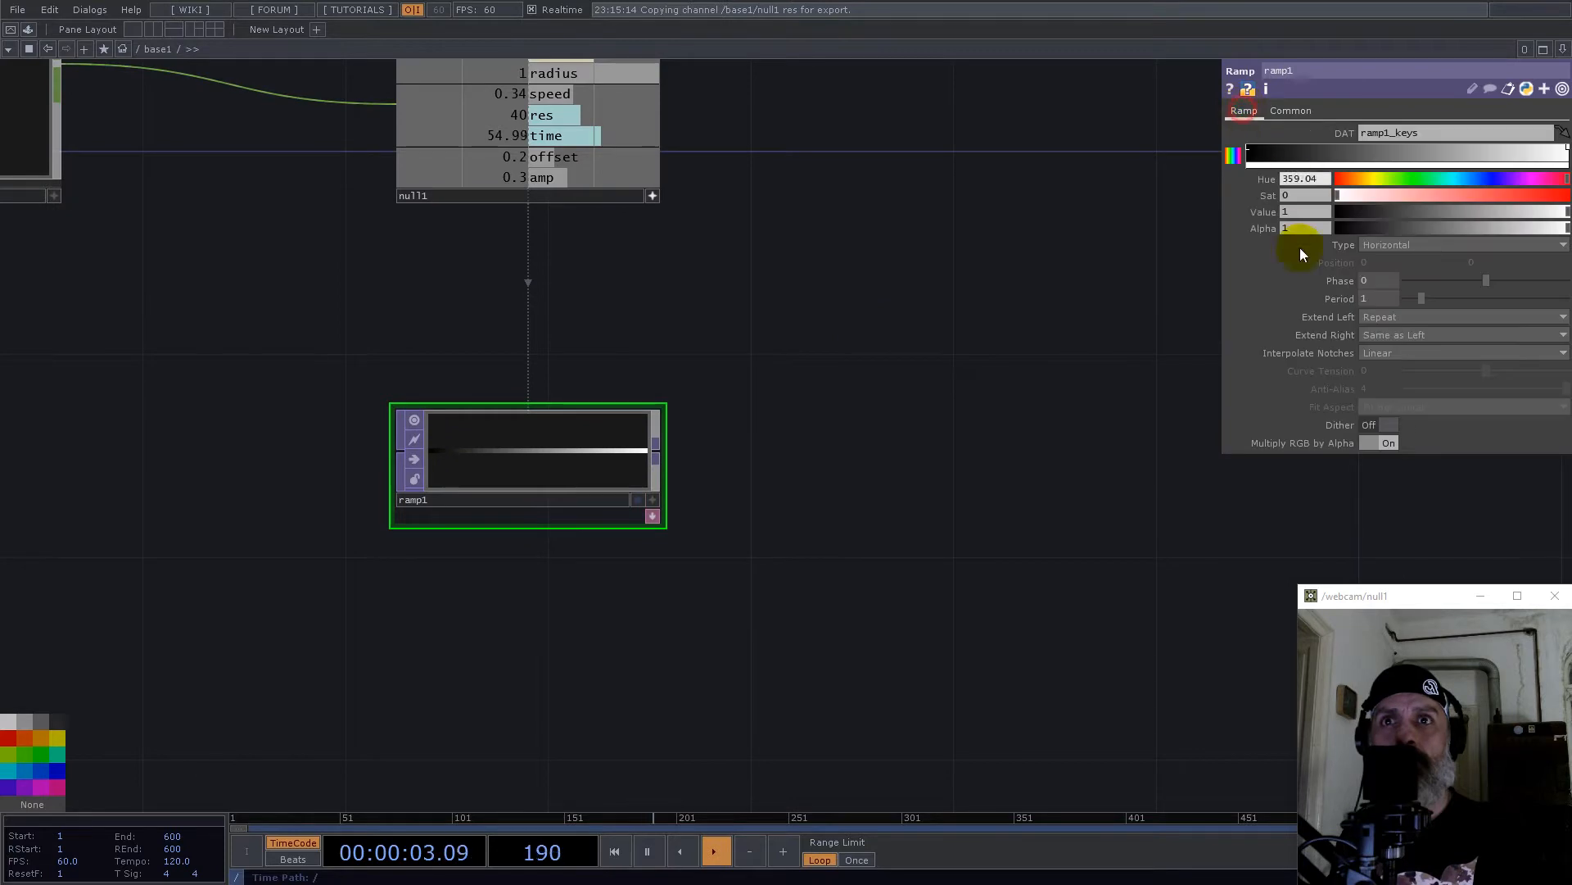
Step: Append a Null TOP to the Ramp TOP and move it well to the right, leaving space between them
key("Tab")
type("nu")
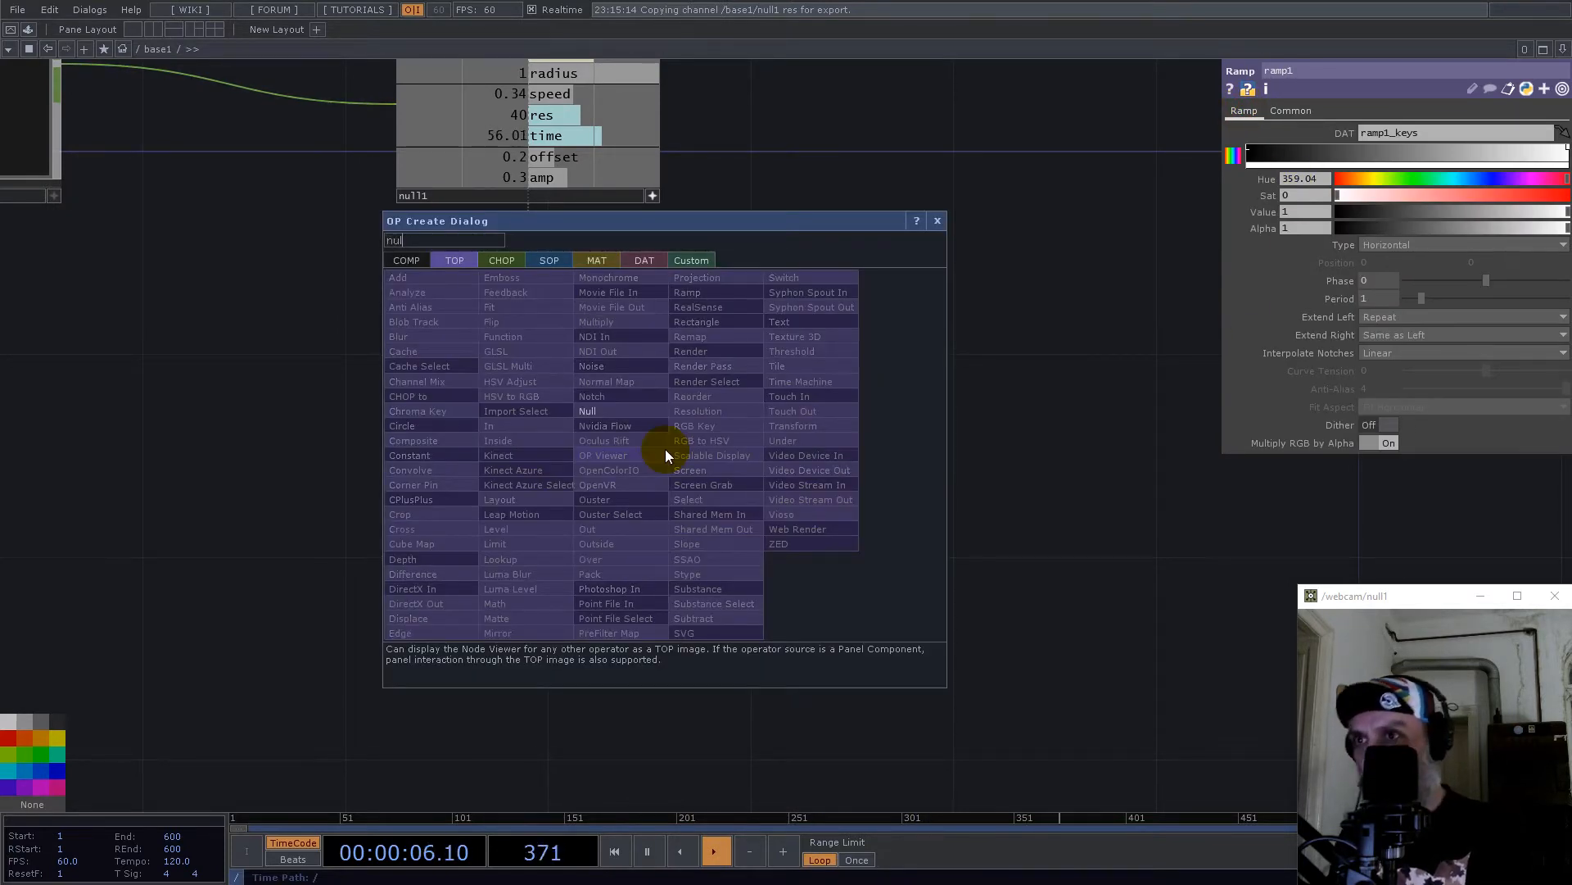
left_click(640, 411)
left_click(920, 454)
left_click_drag(878, 519, 1434, 470)
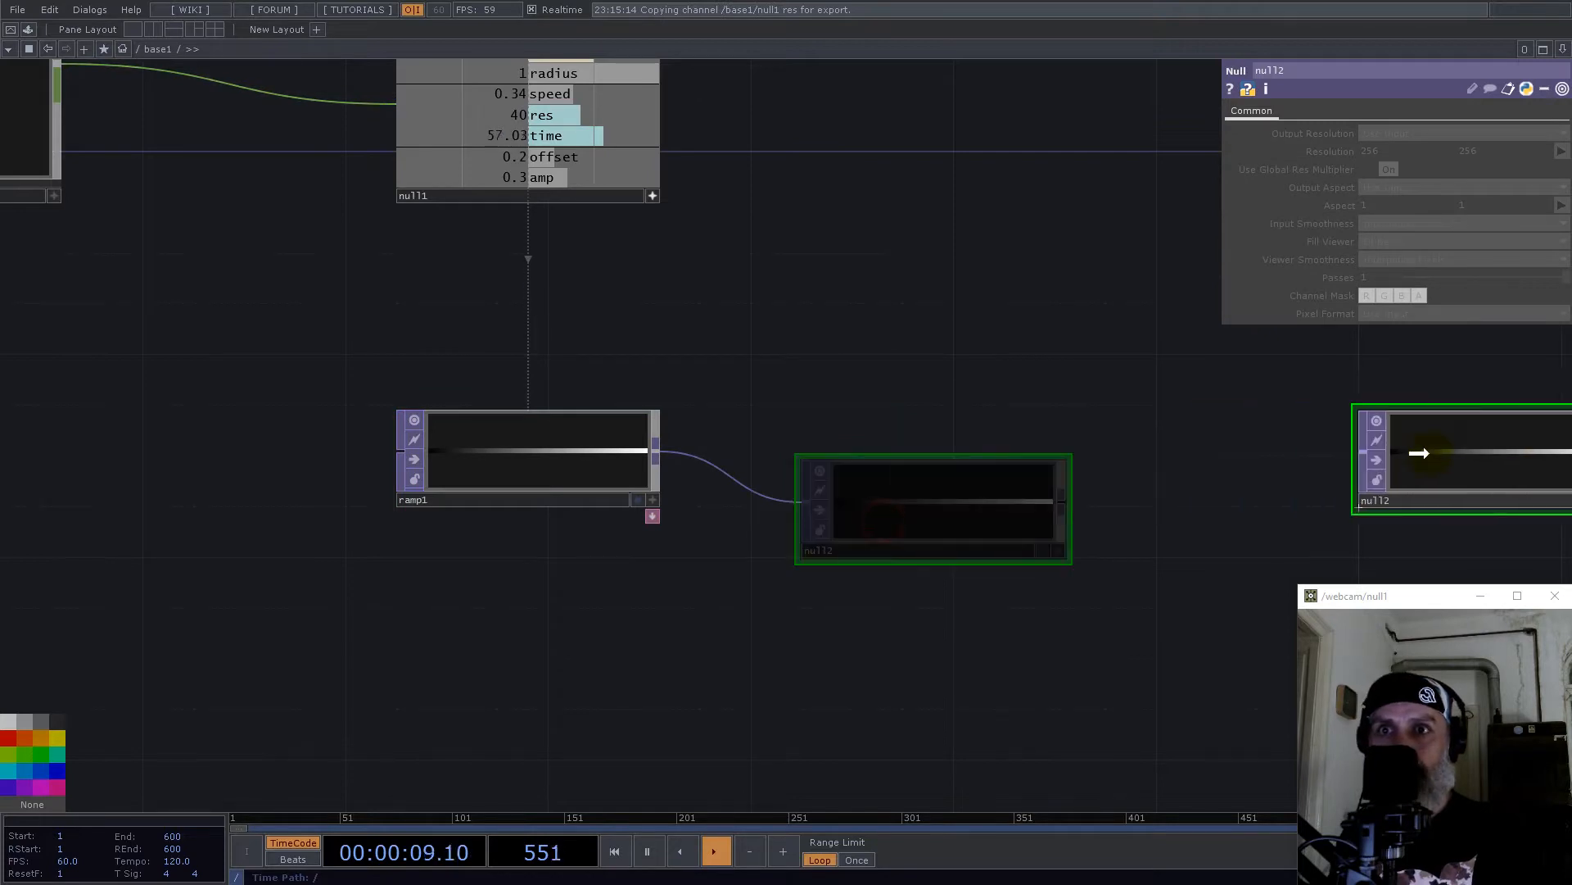
Step: Insert a second Null TOP on the wire between the Ramp TOP and the end Null TOP
right_click(752, 456)
left_click(781, 434)
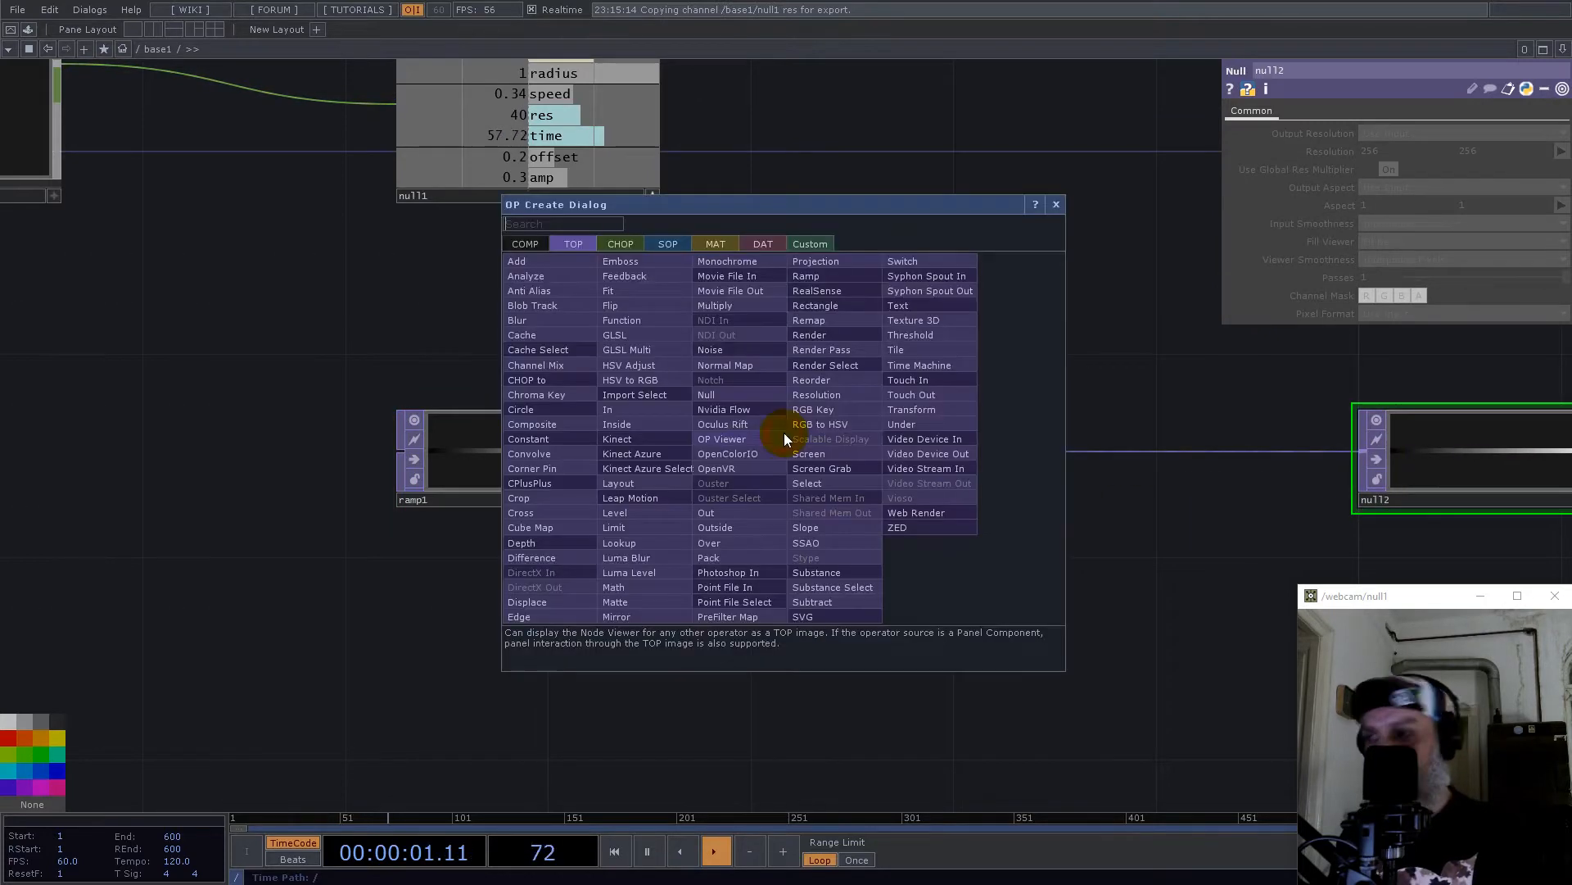
type("nul")
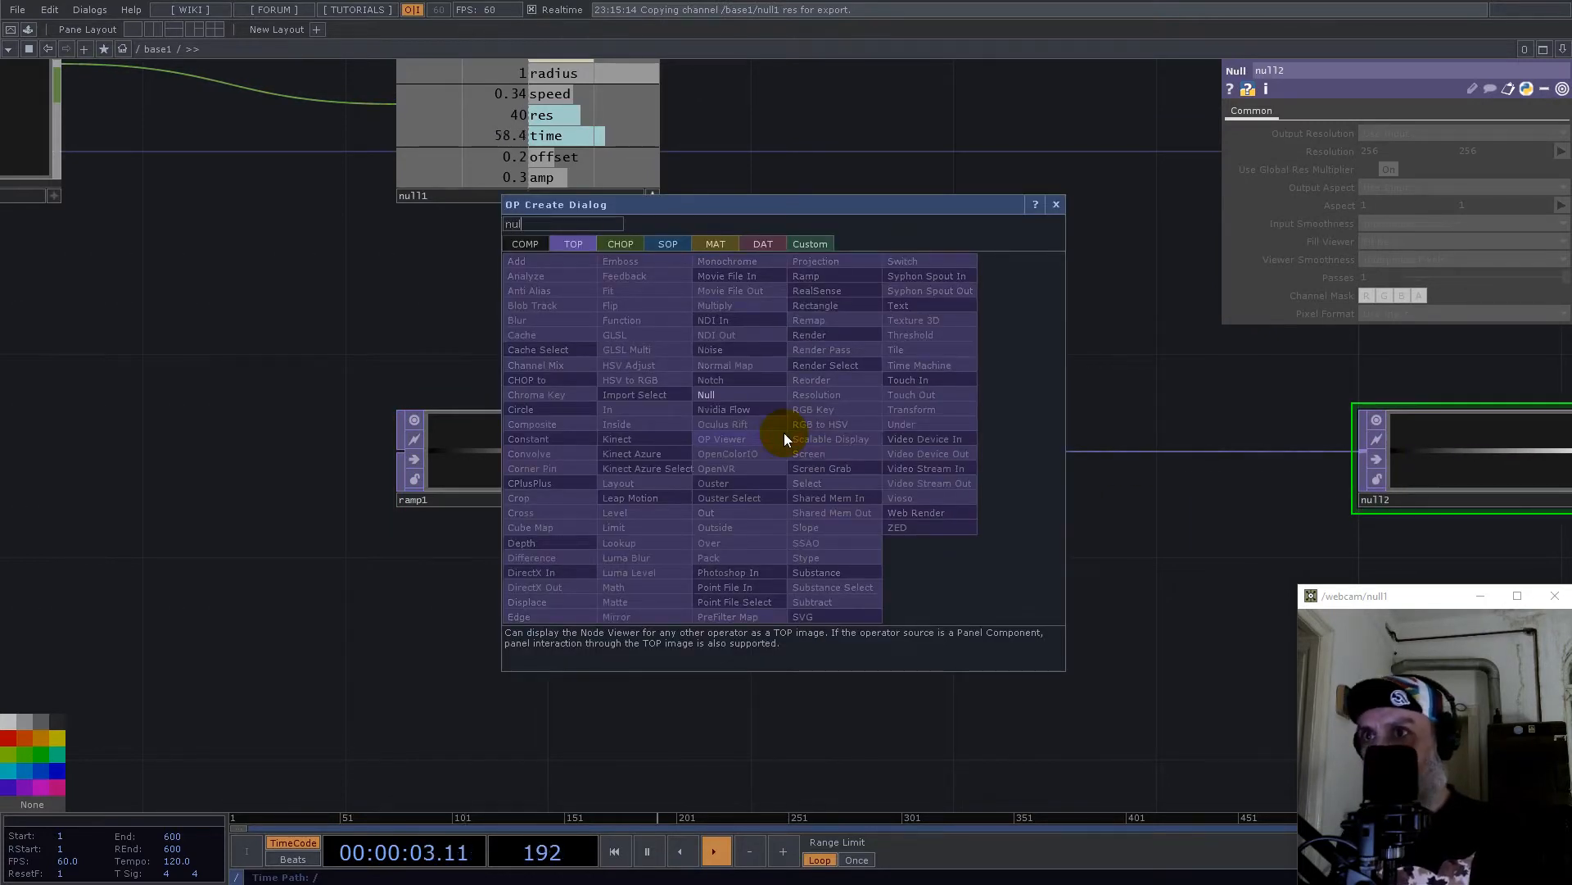
left_click(708, 394)
left_click(908, 544)
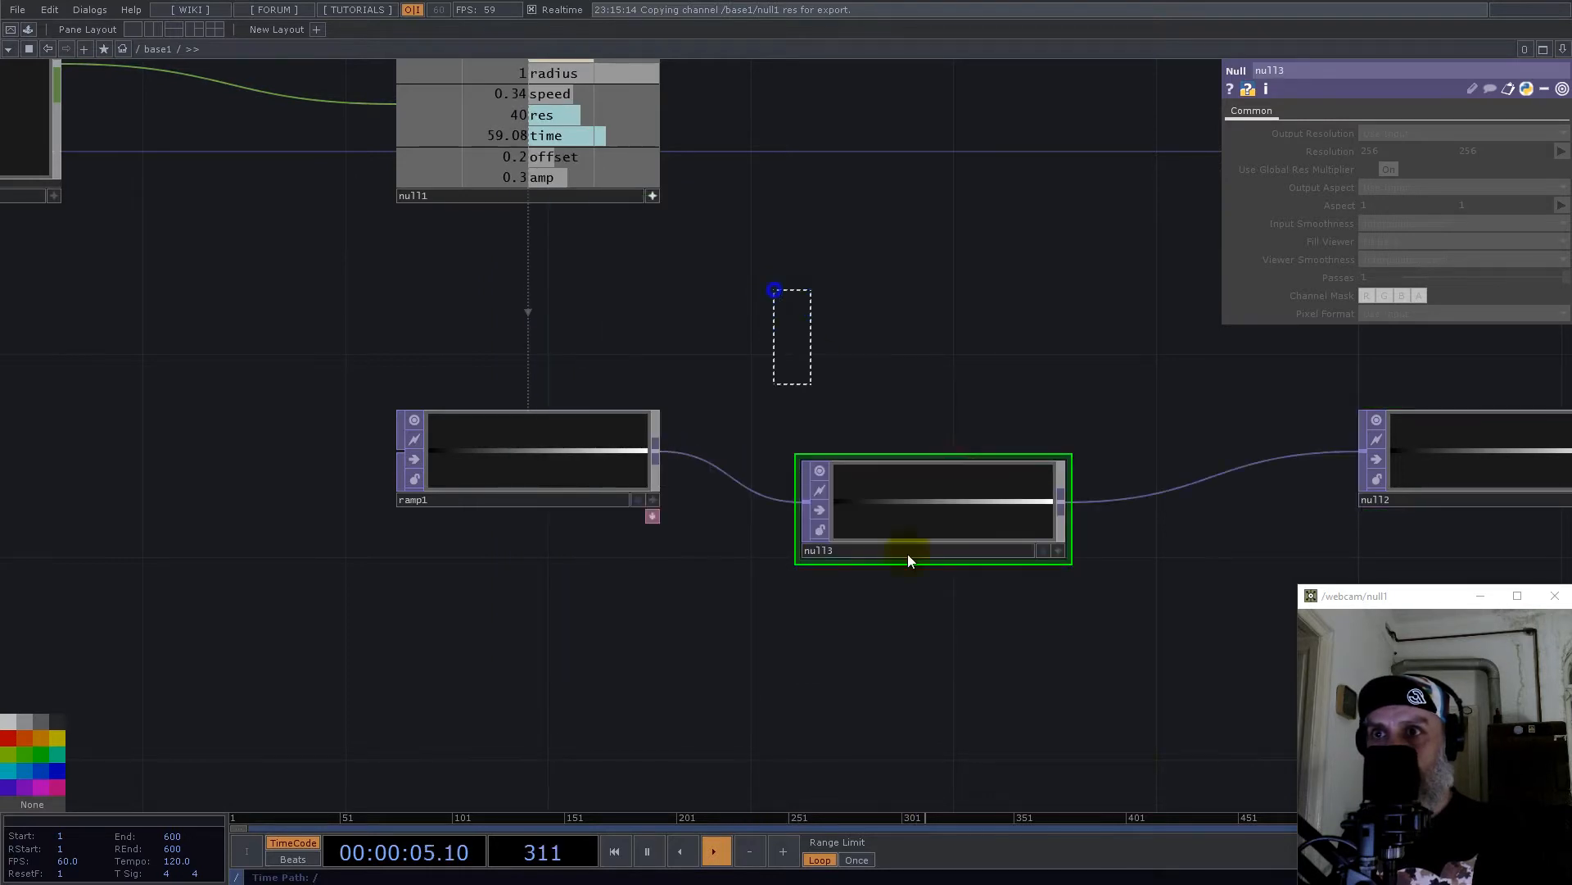
Step: Collapse the middle Null TOP into a Base and delete the Null inside it, leaving the In and Out TOPs connected
right_click(986, 683)
left_click(1044, 788)
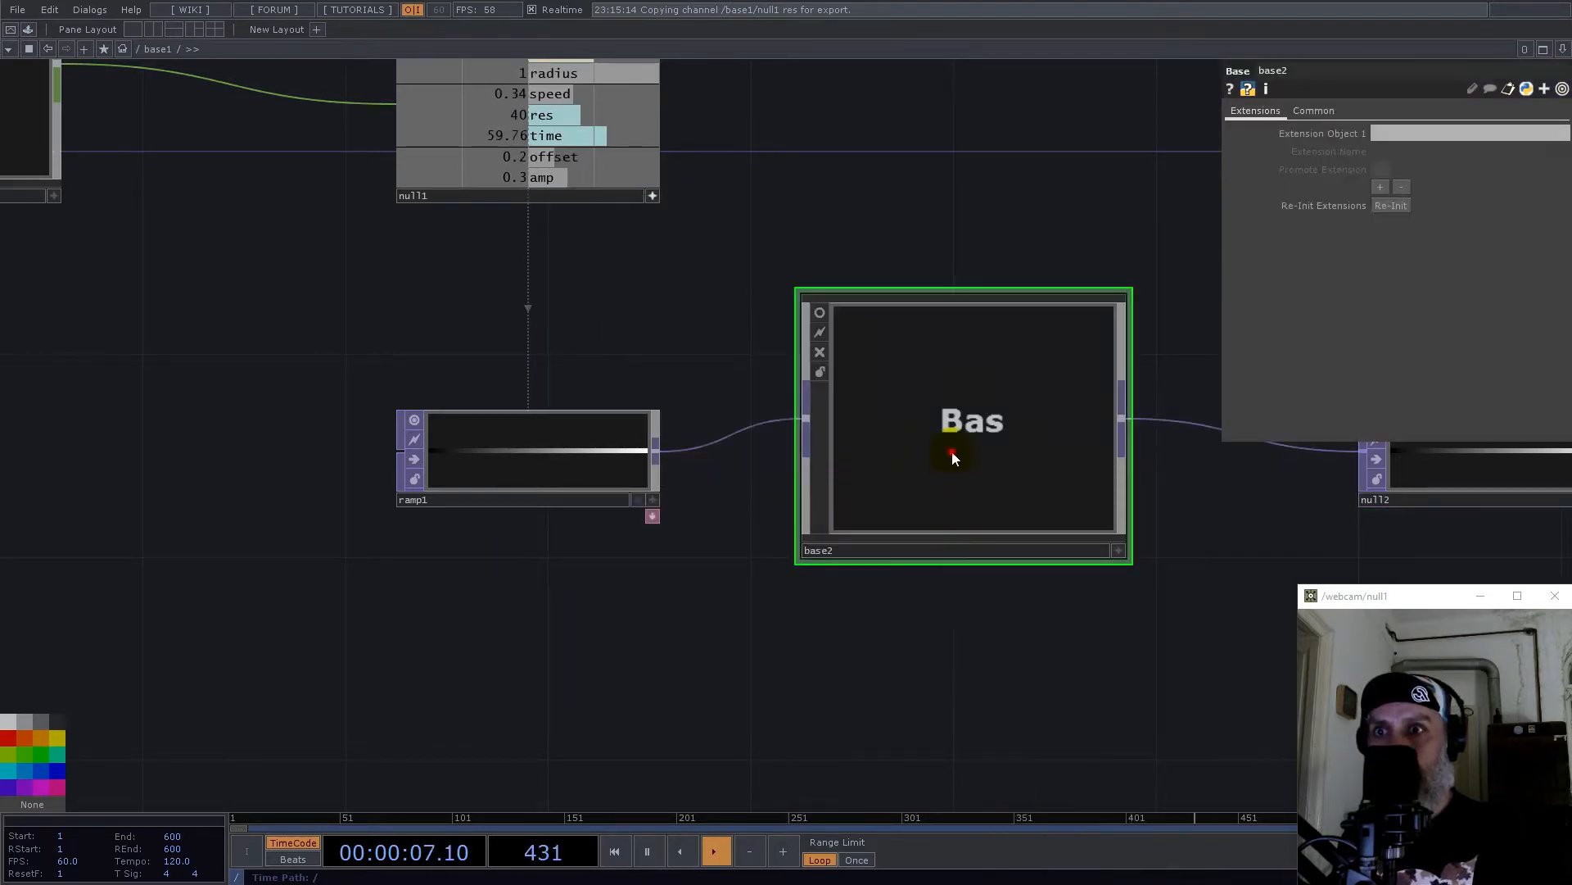
double_click(892, 475)
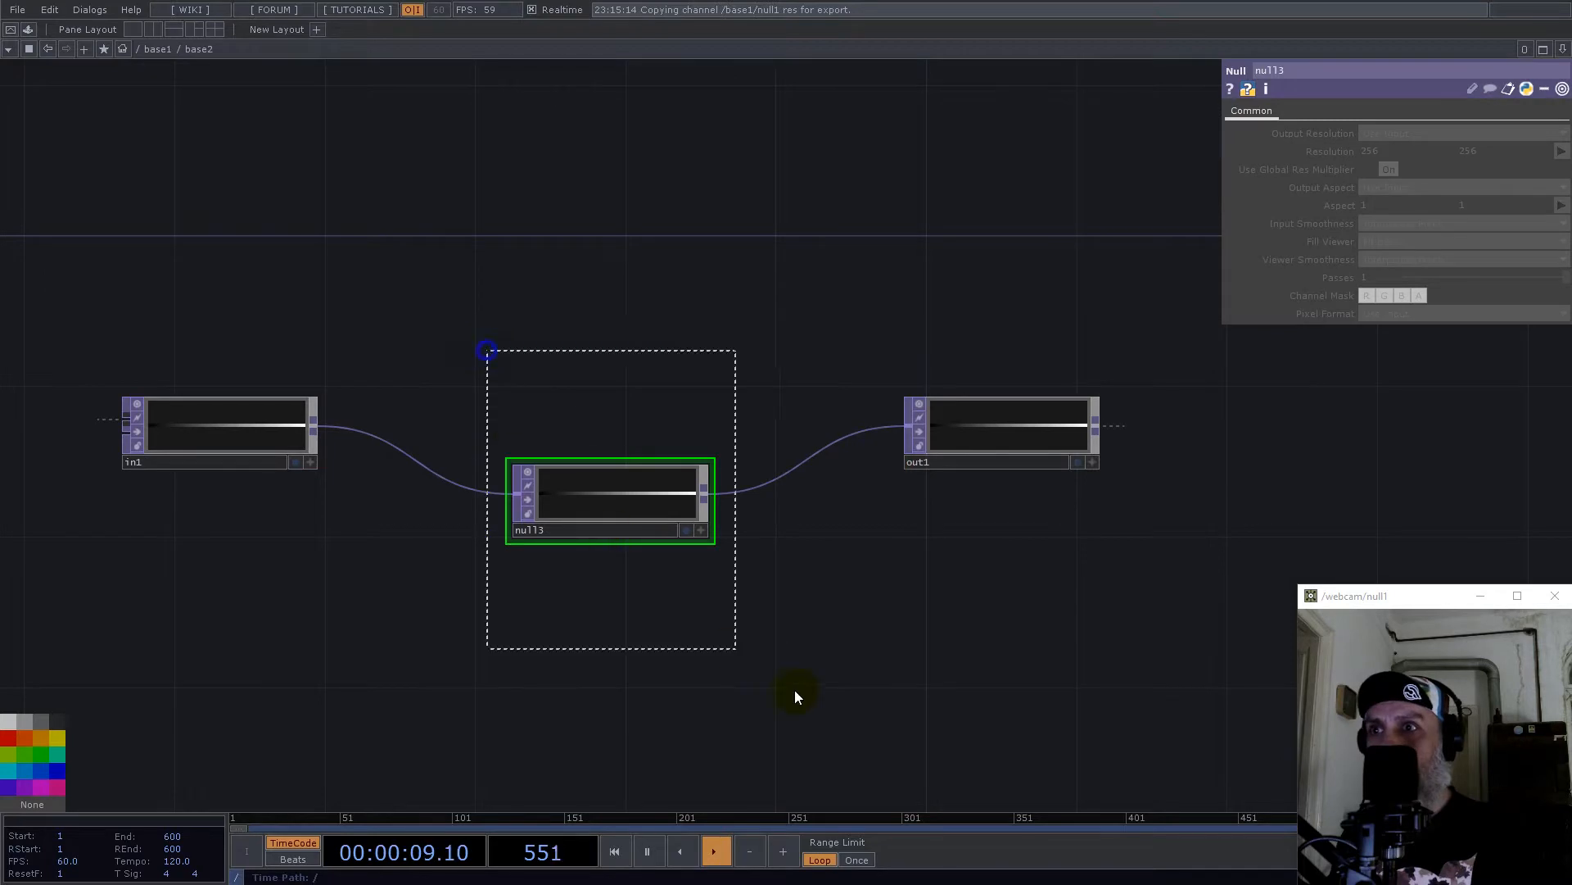
key("Delete")
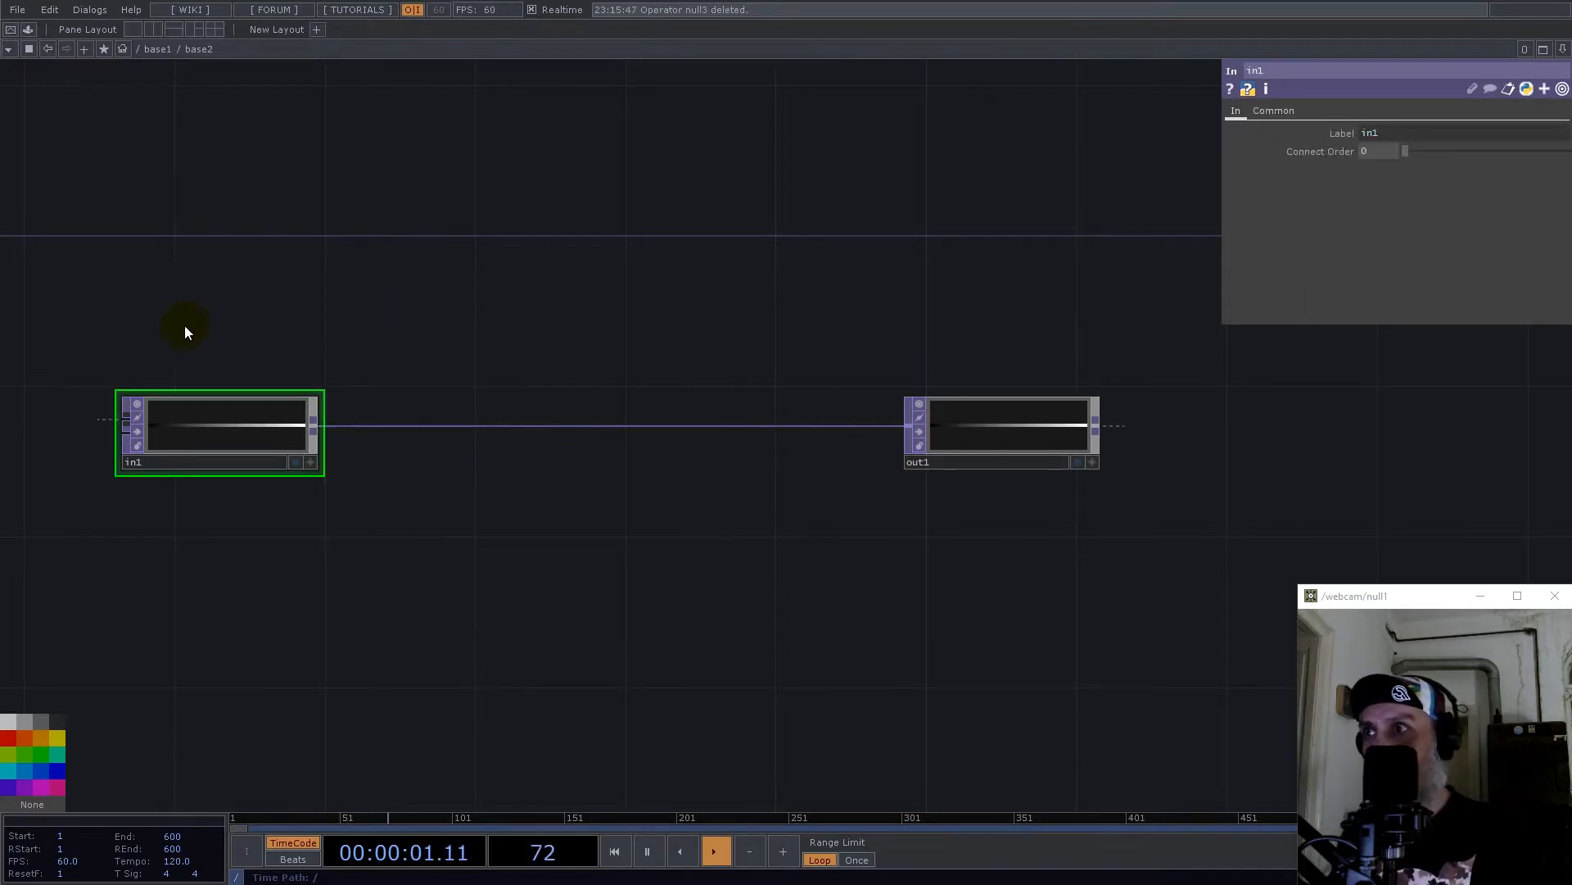
Step: Add an Info CHOP above the In TOP inside the new Base
key("Tab")
type("f")
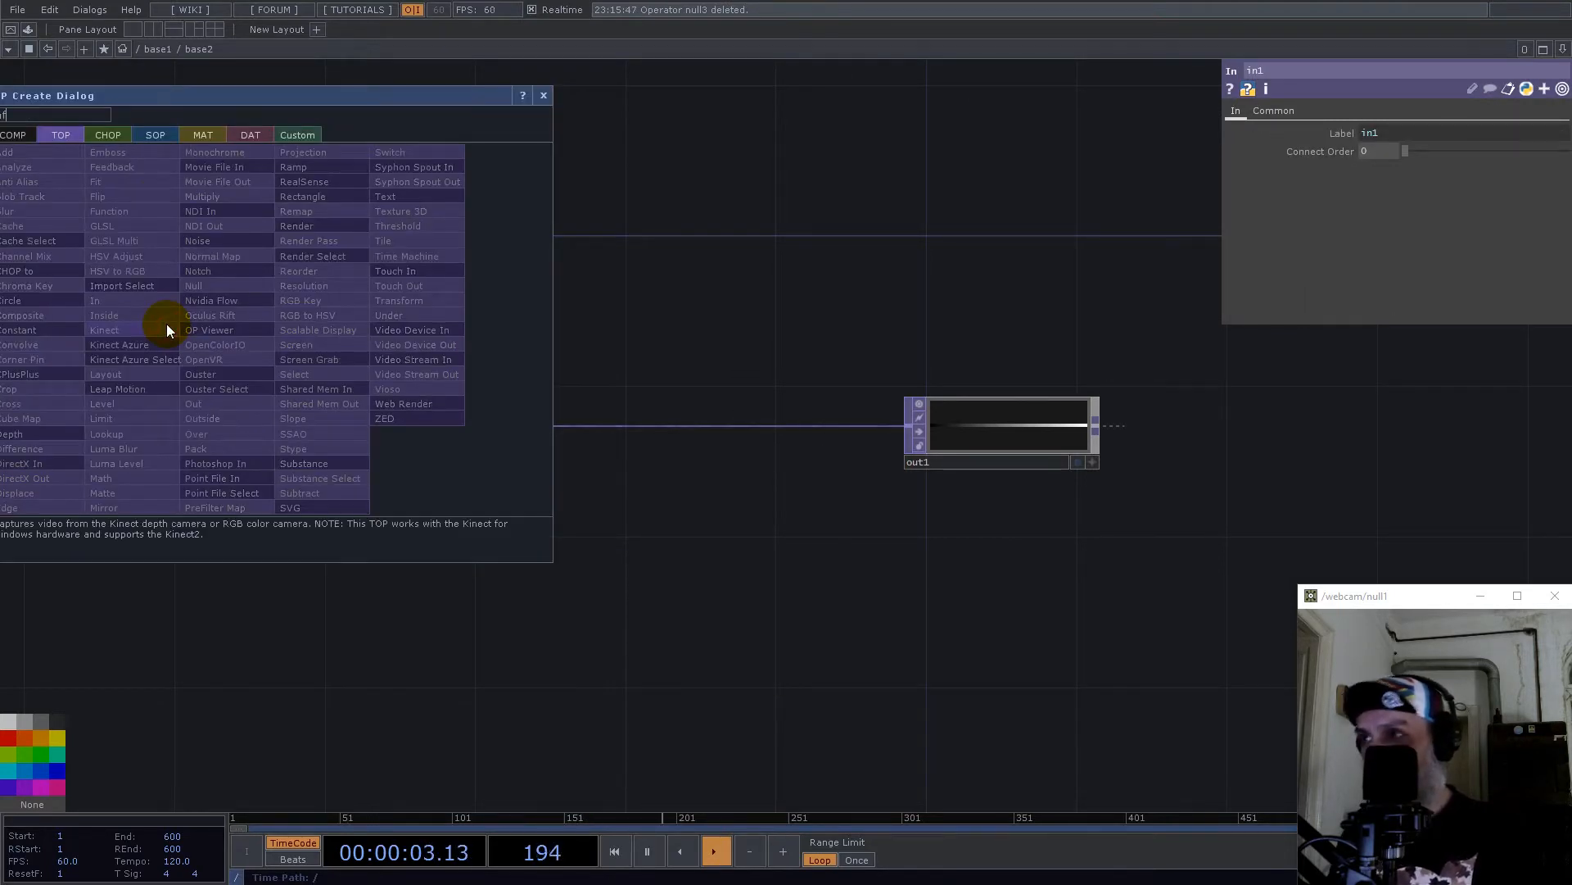
left_click(122, 138)
left_click(203, 291)
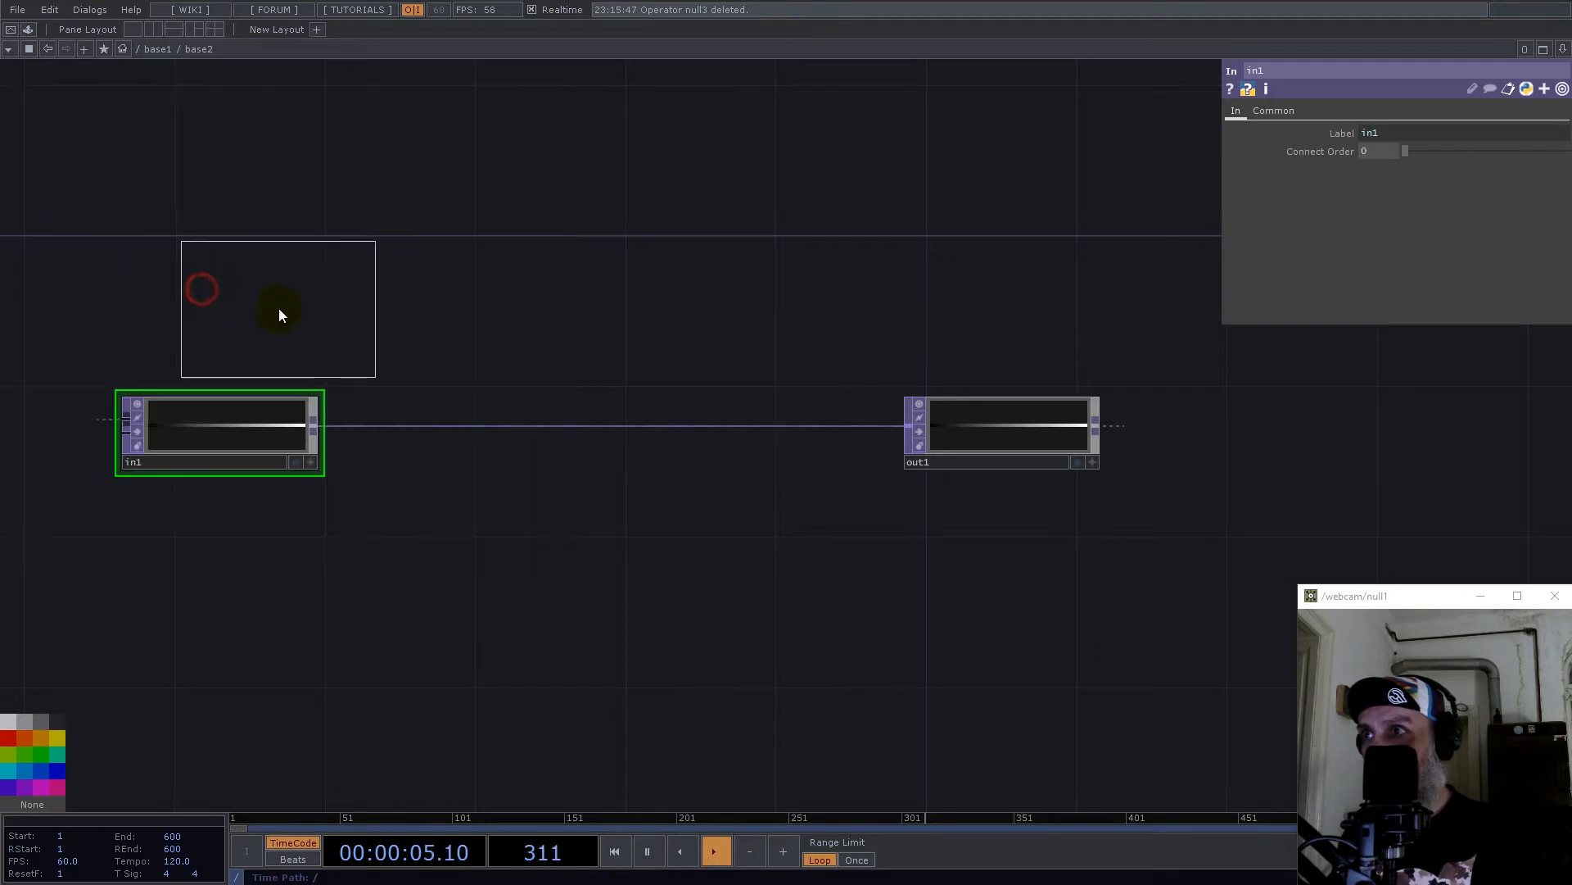
left_click(233, 308)
Step: Set the Info CHOP's Operator to in1 and its Scope to resx
left_click_drag(239, 421, 1423, 134)
left_click_drag(406, 260, 517, 274)
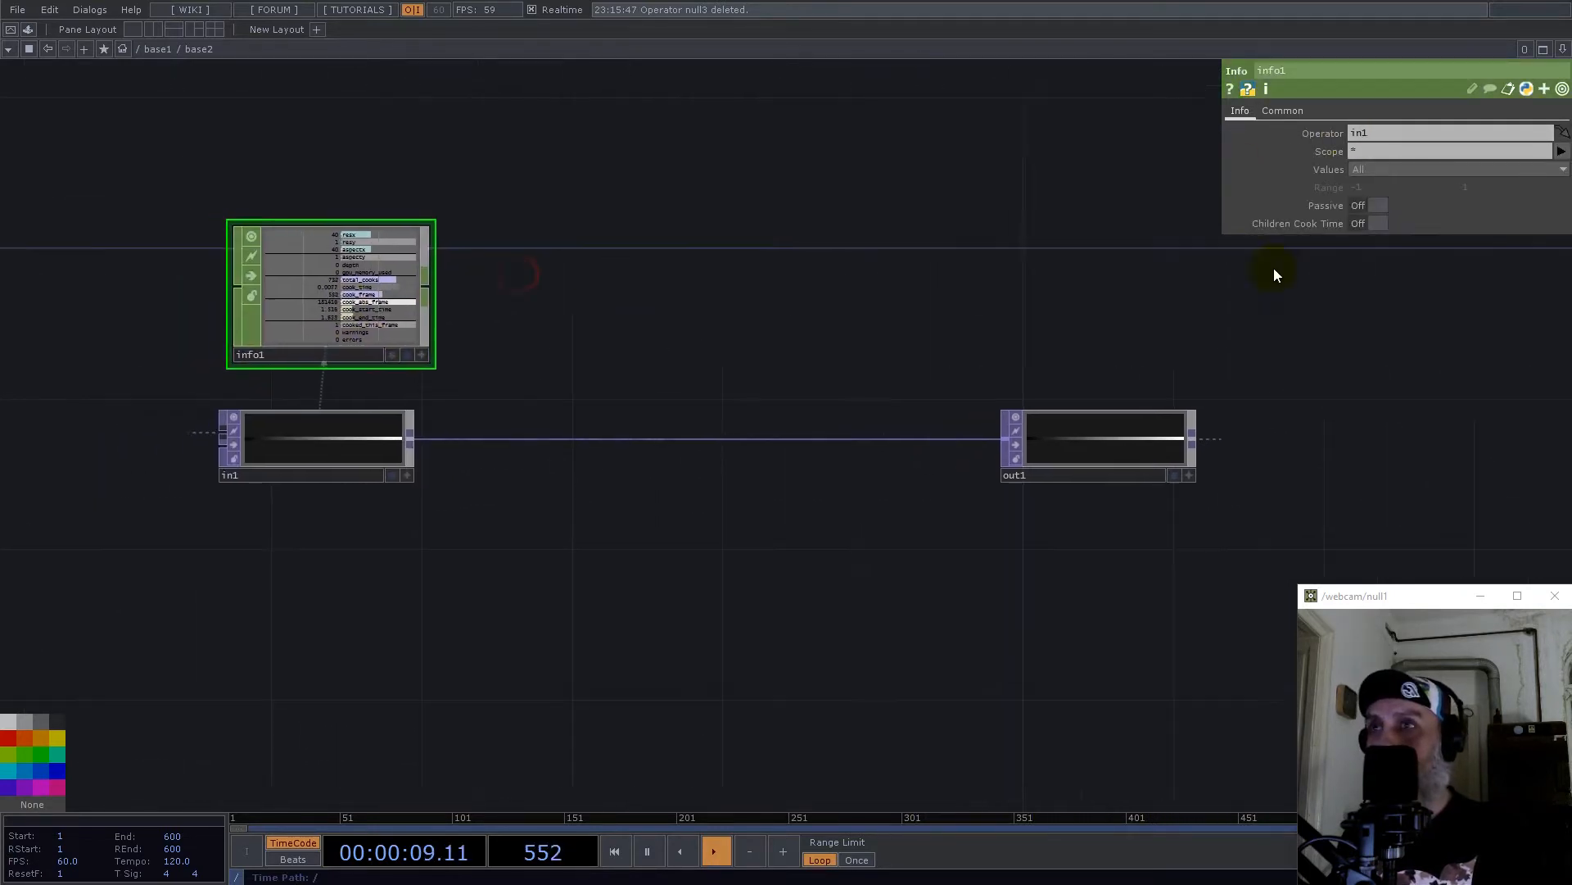
left_click(1562, 152)
left_click(1502, 185)
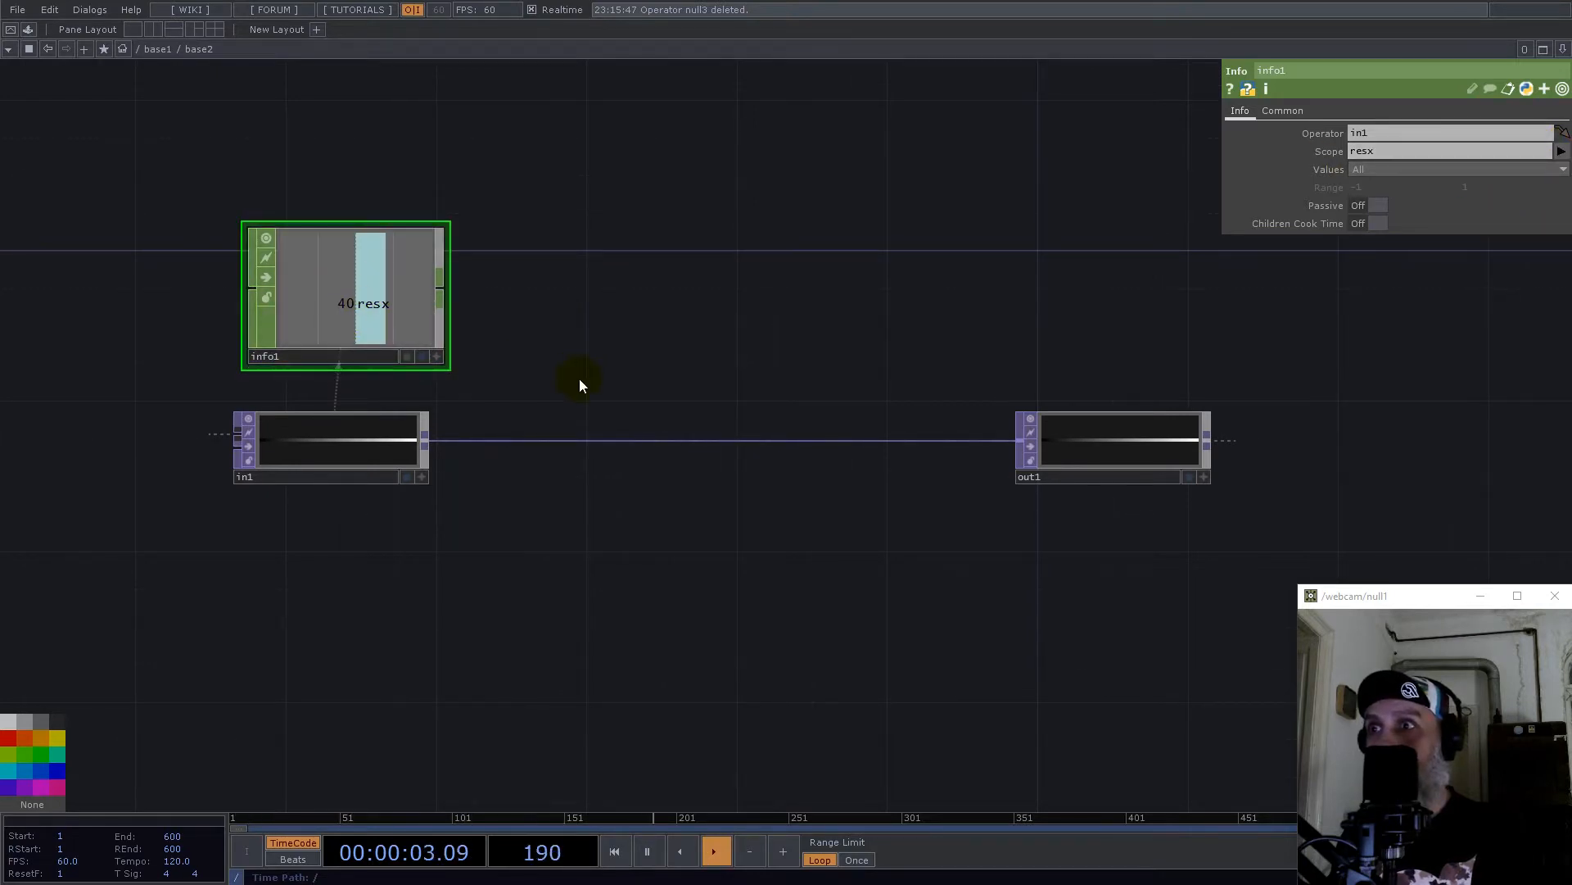
Step: Insert a Fit TOP on the wire between the In TOP and the Out TOP
right_click(632, 443)
left_click(660, 425)
type("fi")
left_click(508, 279)
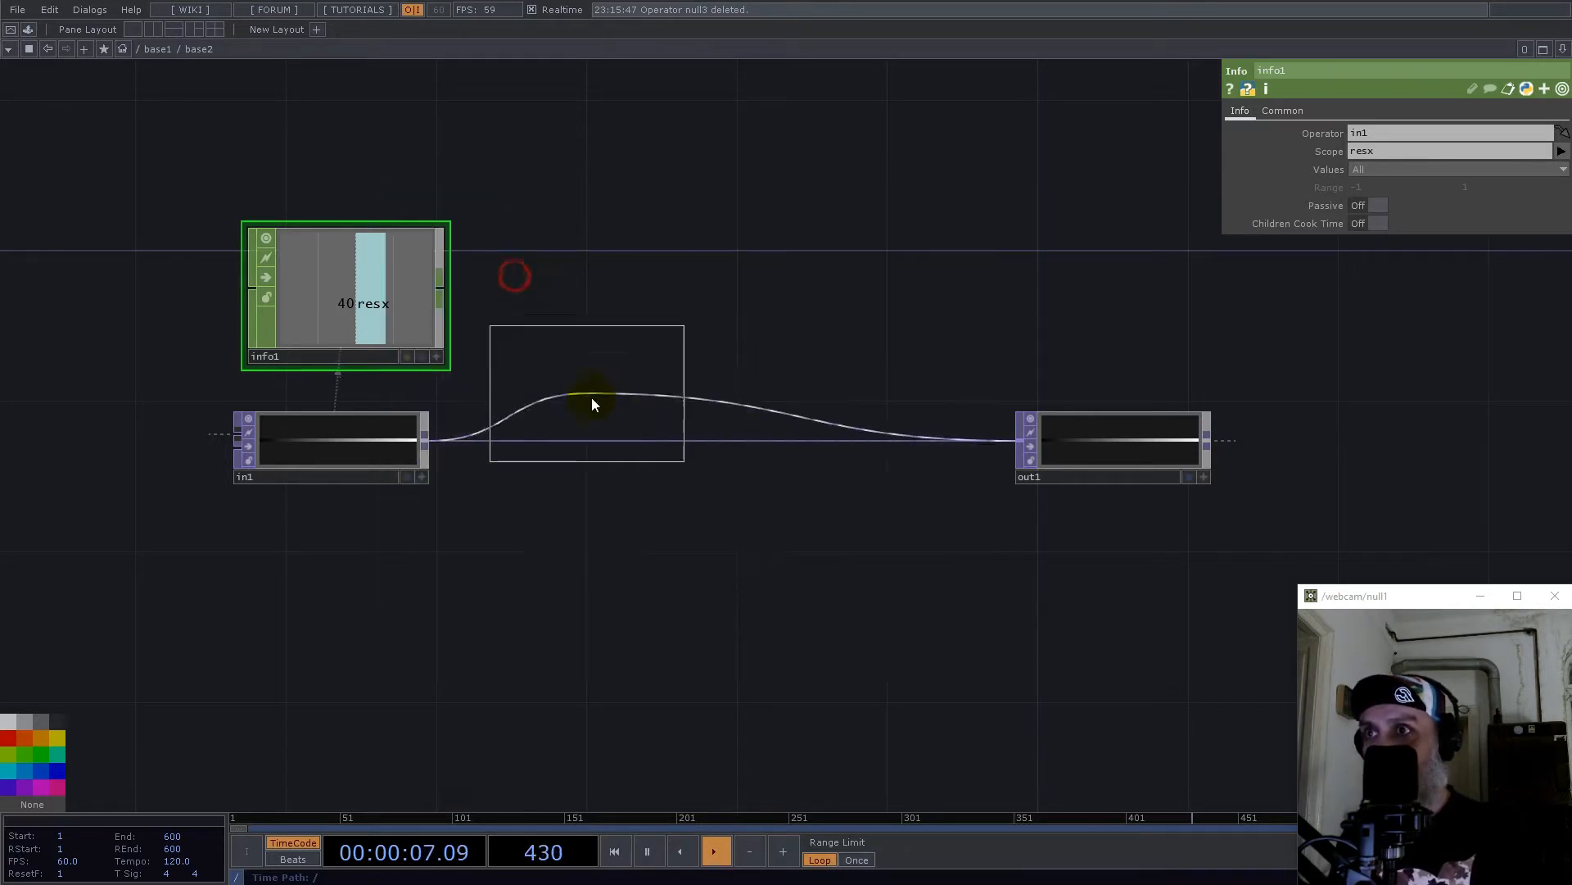
left_click(590, 446)
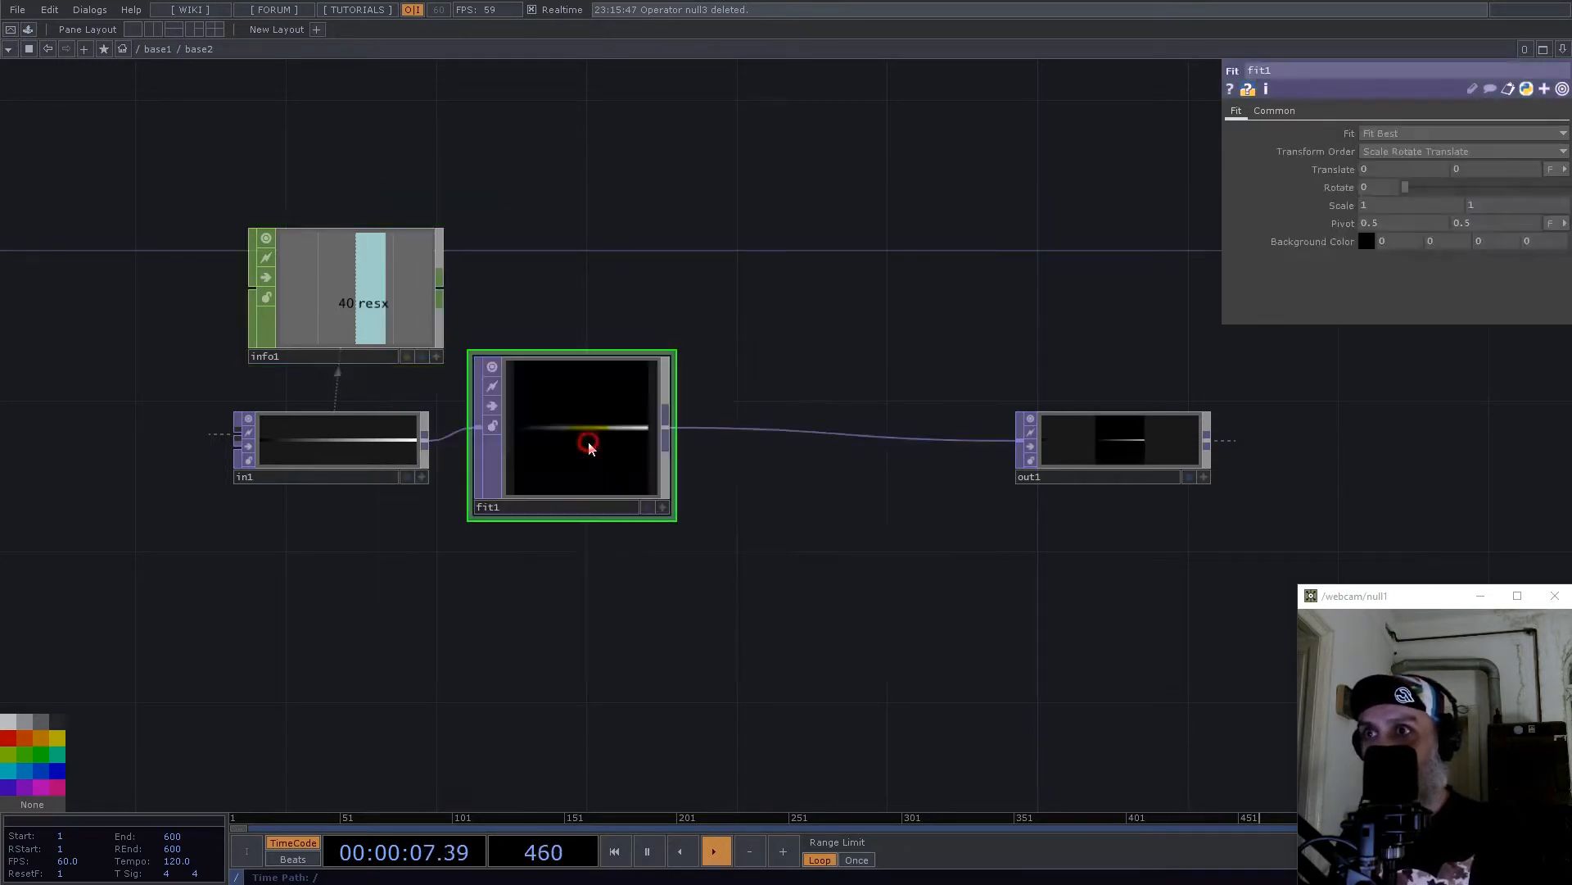
Step: Make the Fit TOP fill a custom 1000 x 1000 resolution, with input and viewer smoothness at Nearest Pixel
left_click(1380, 135)
left_click(1381, 147)
left_click(1275, 110)
left_click(1427, 223)
left_click(1410, 259)
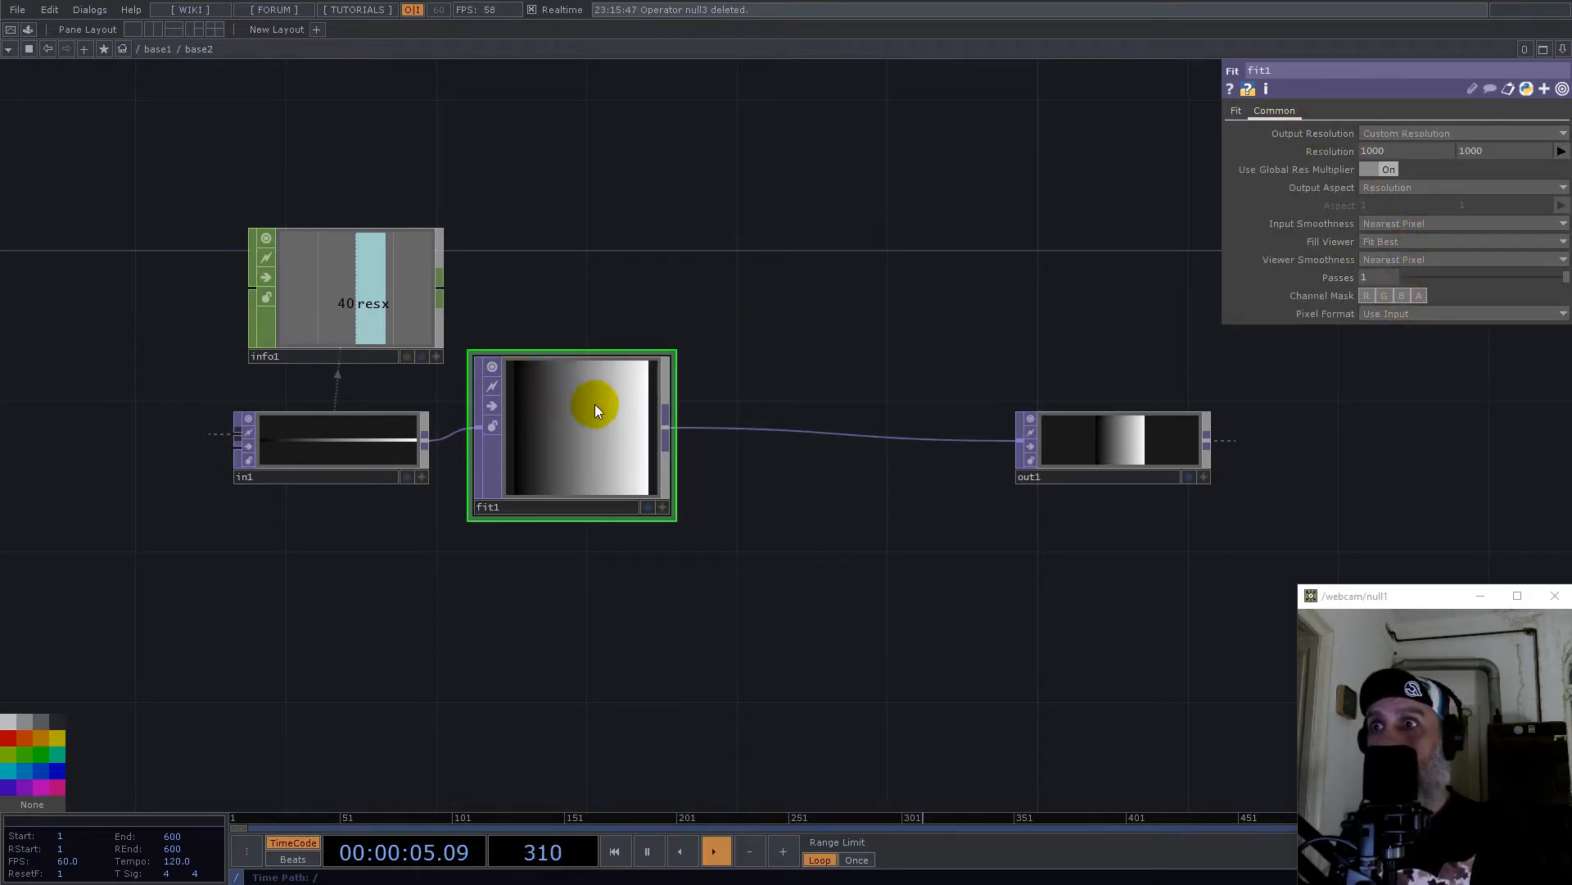
Step: Drive the Fit TOP's width and height resolution with a CHOP reference to the Info CHOP's resx channel
left_click_drag(594, 405, 631, 405)
left_click(436, 356)
left_click_drag(361, 303, 1334, 155)
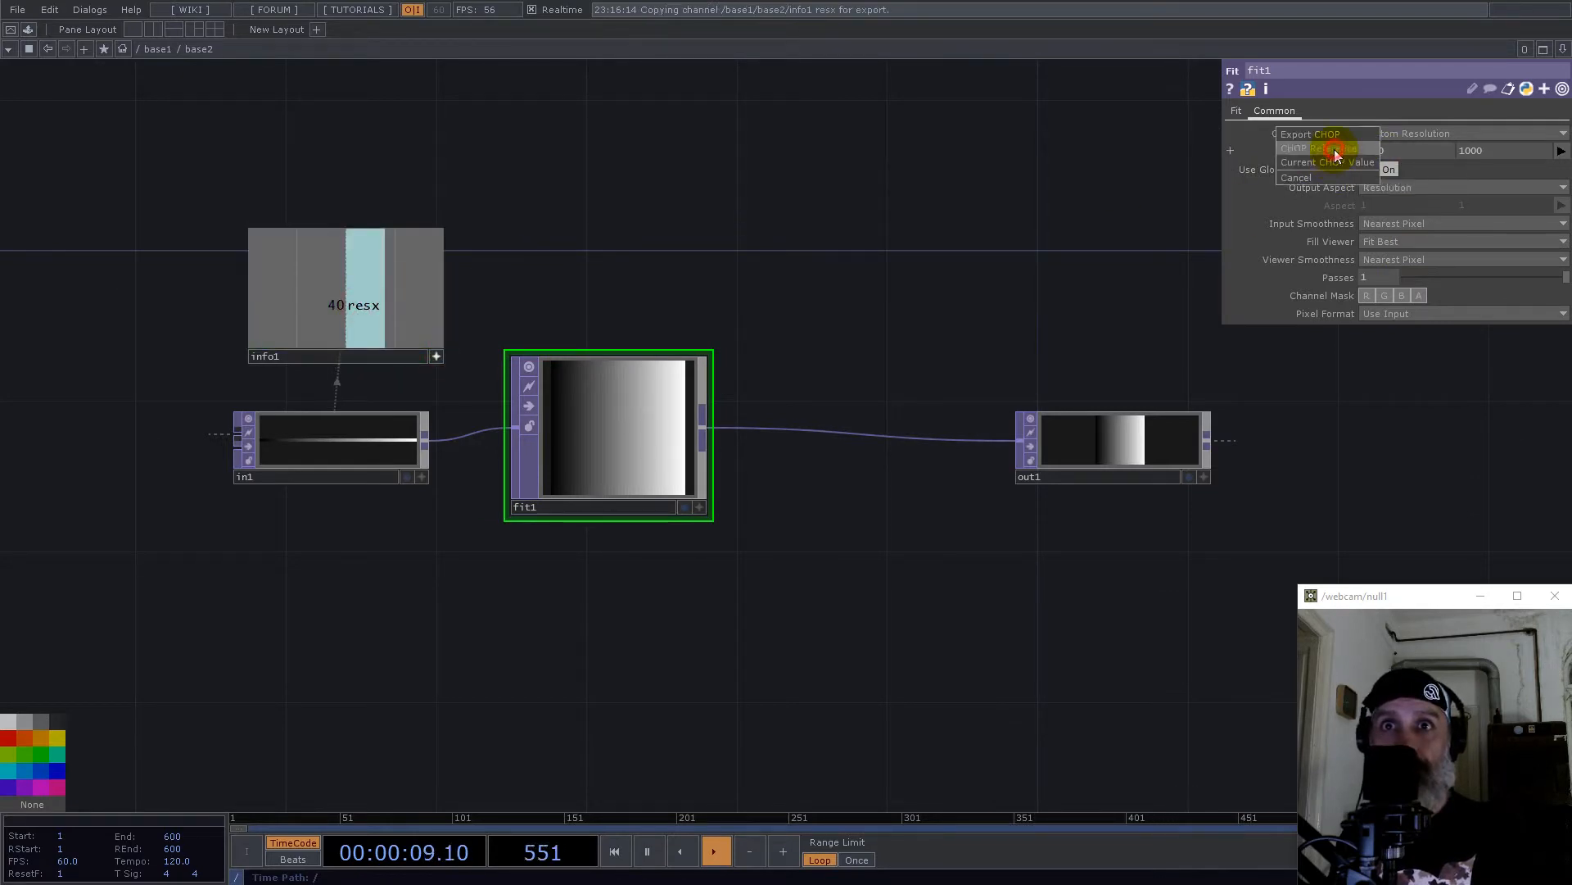
left_click(1334, 155)
left_click_drag(682, 419, 719, 456)
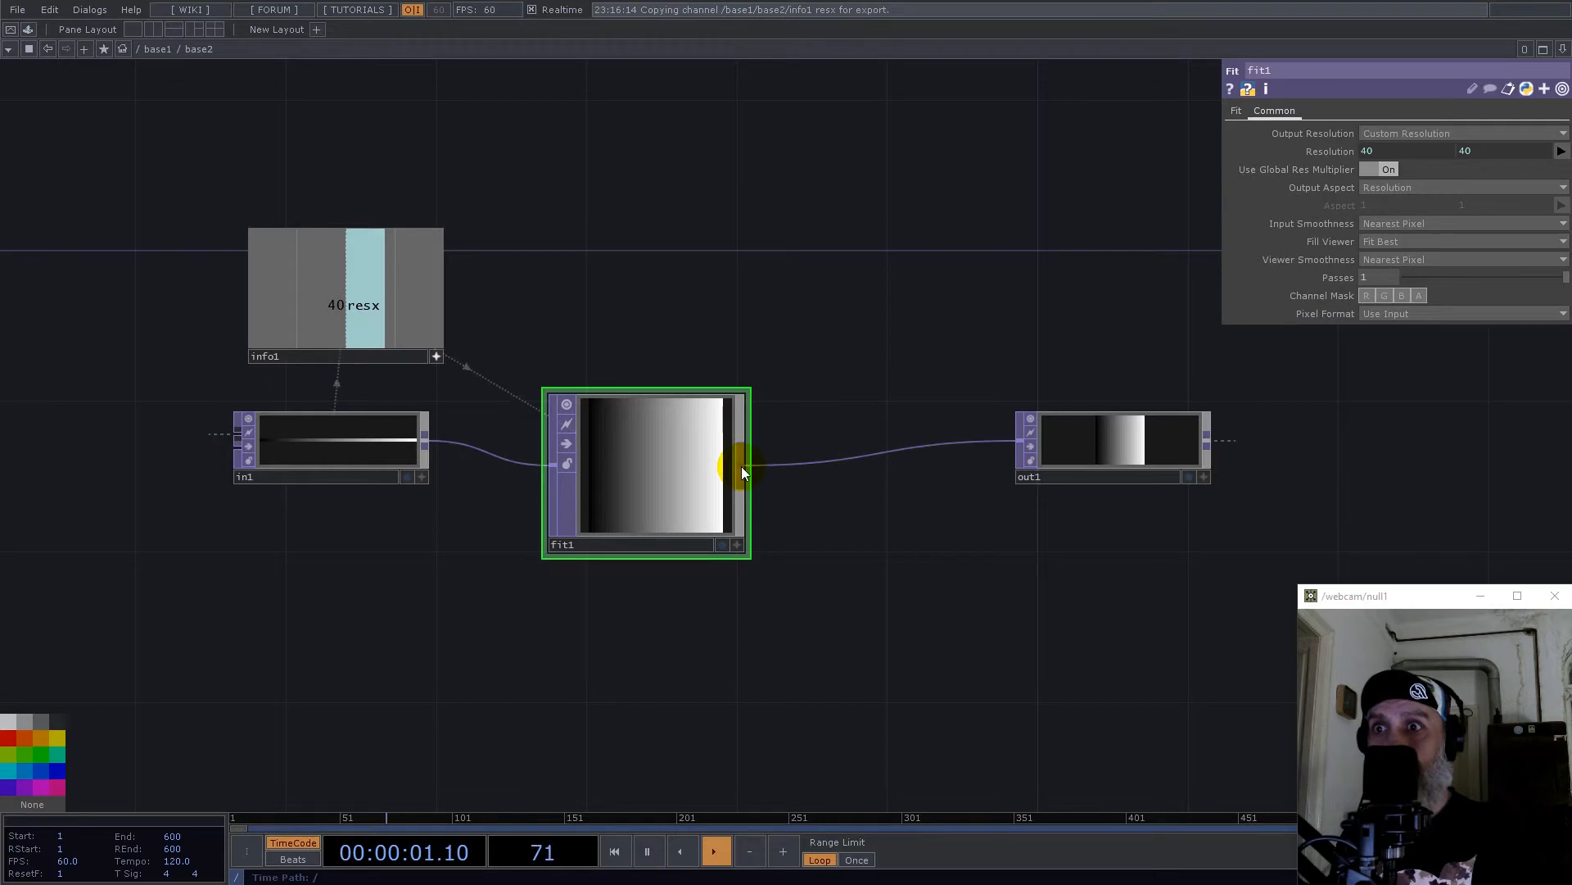
Step: Branch a Flip TOP off the Fit TOP, place it below the main wire and set its Flop to Bottom Left
right_click(742, 467)
type("flip")
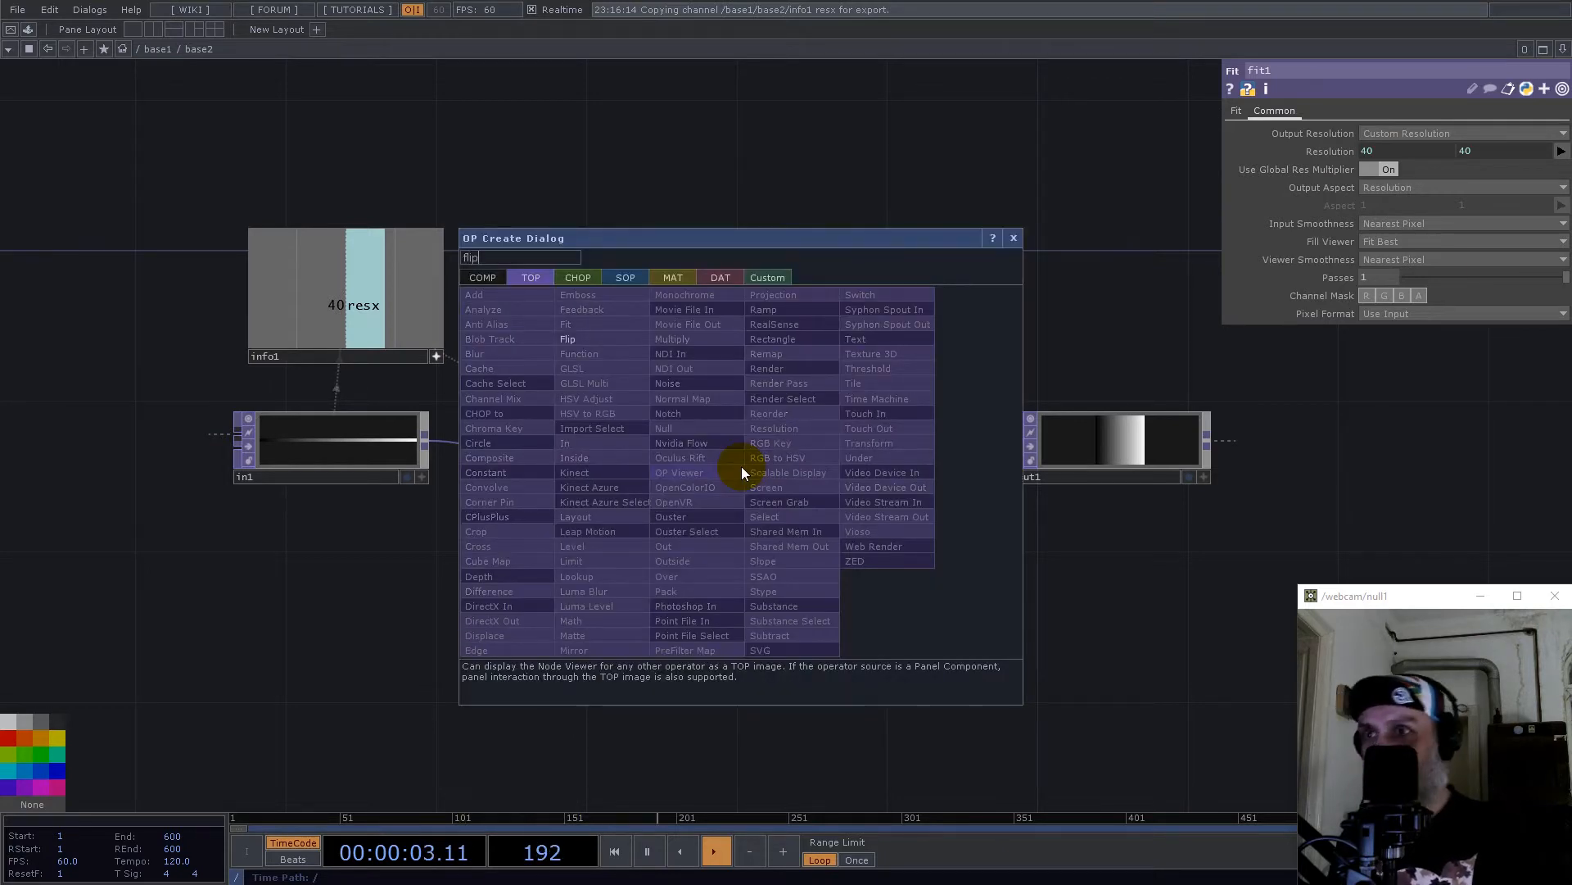
left_click(647, 339)
left_click(926, 613)
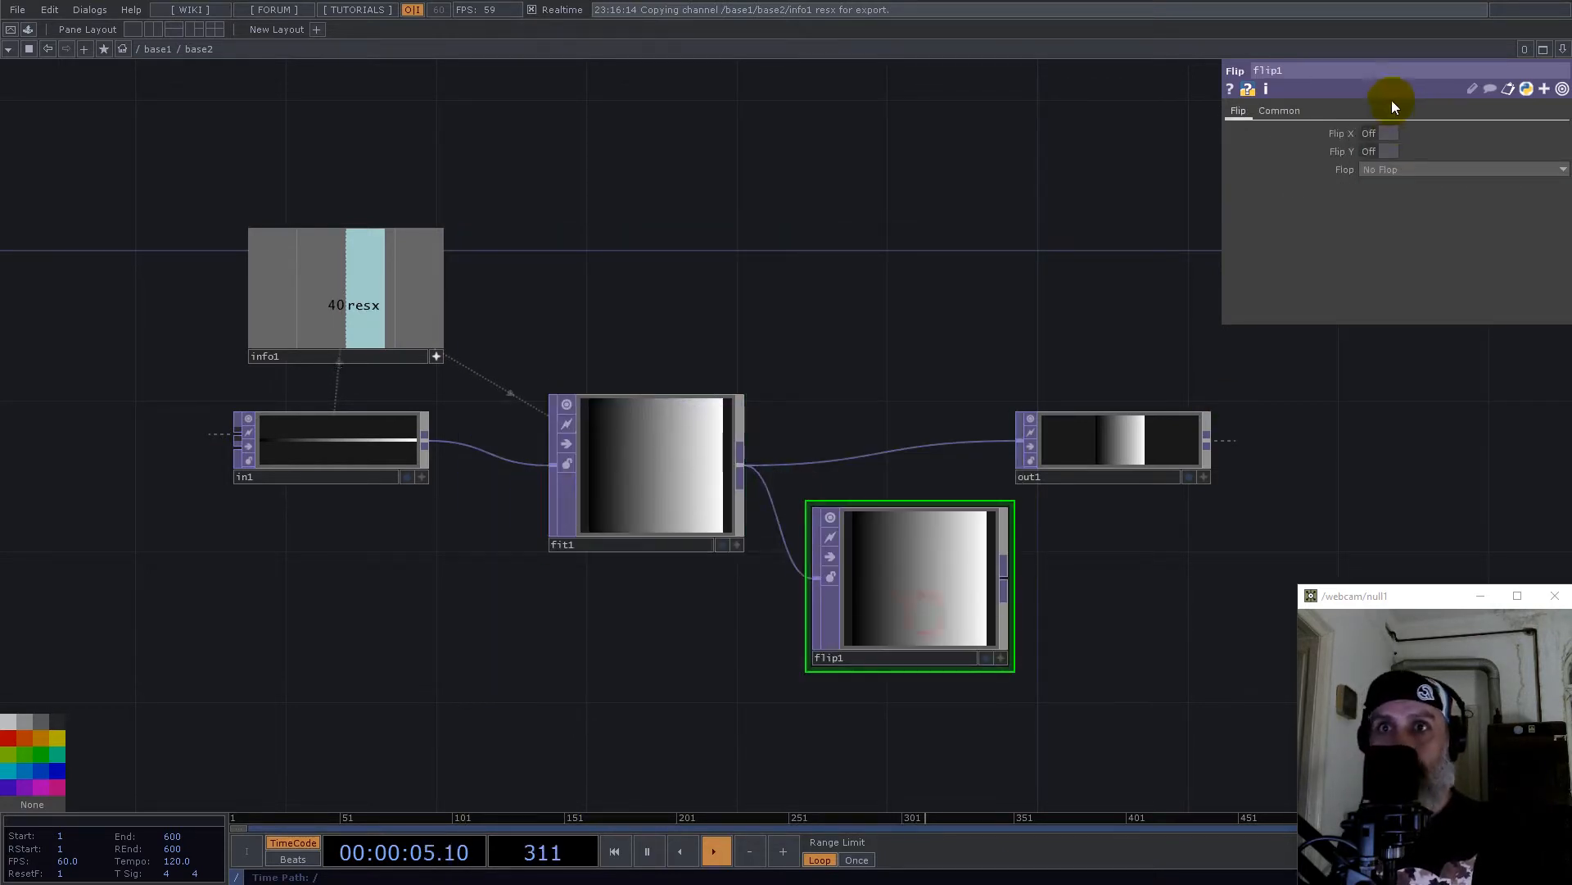
left_click(1398, 170)
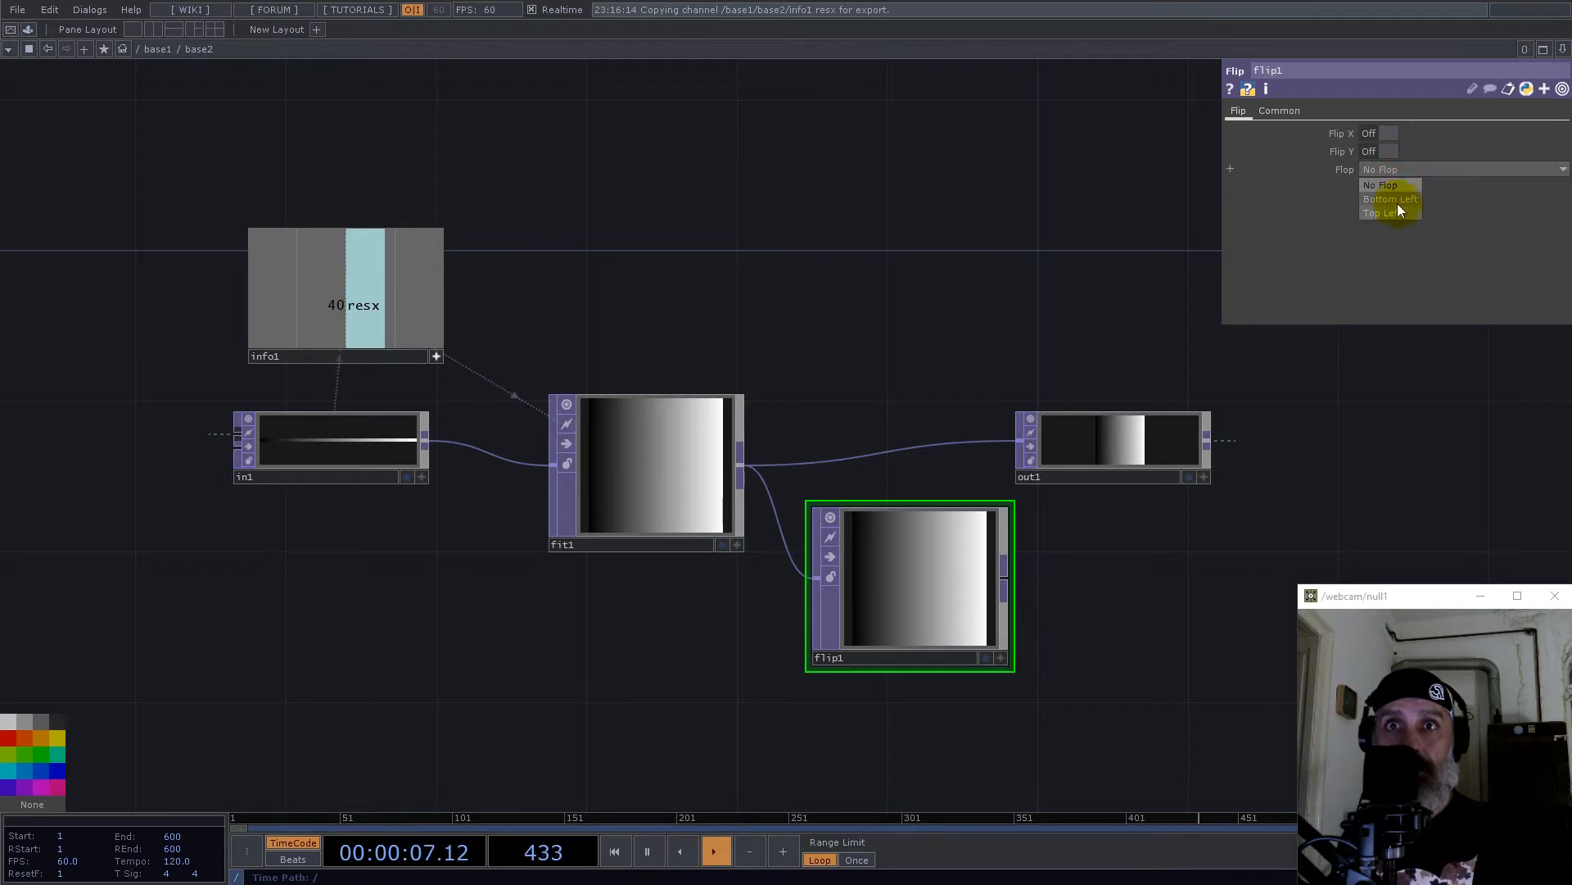
left_click(1397, 200)
Step: Make room before the Out TOP and insert a Reorder TOP between the Fit TOP and the Out TOP
left_click_drag(1103, 446, 1471, 393)
left_click(1189, 363)
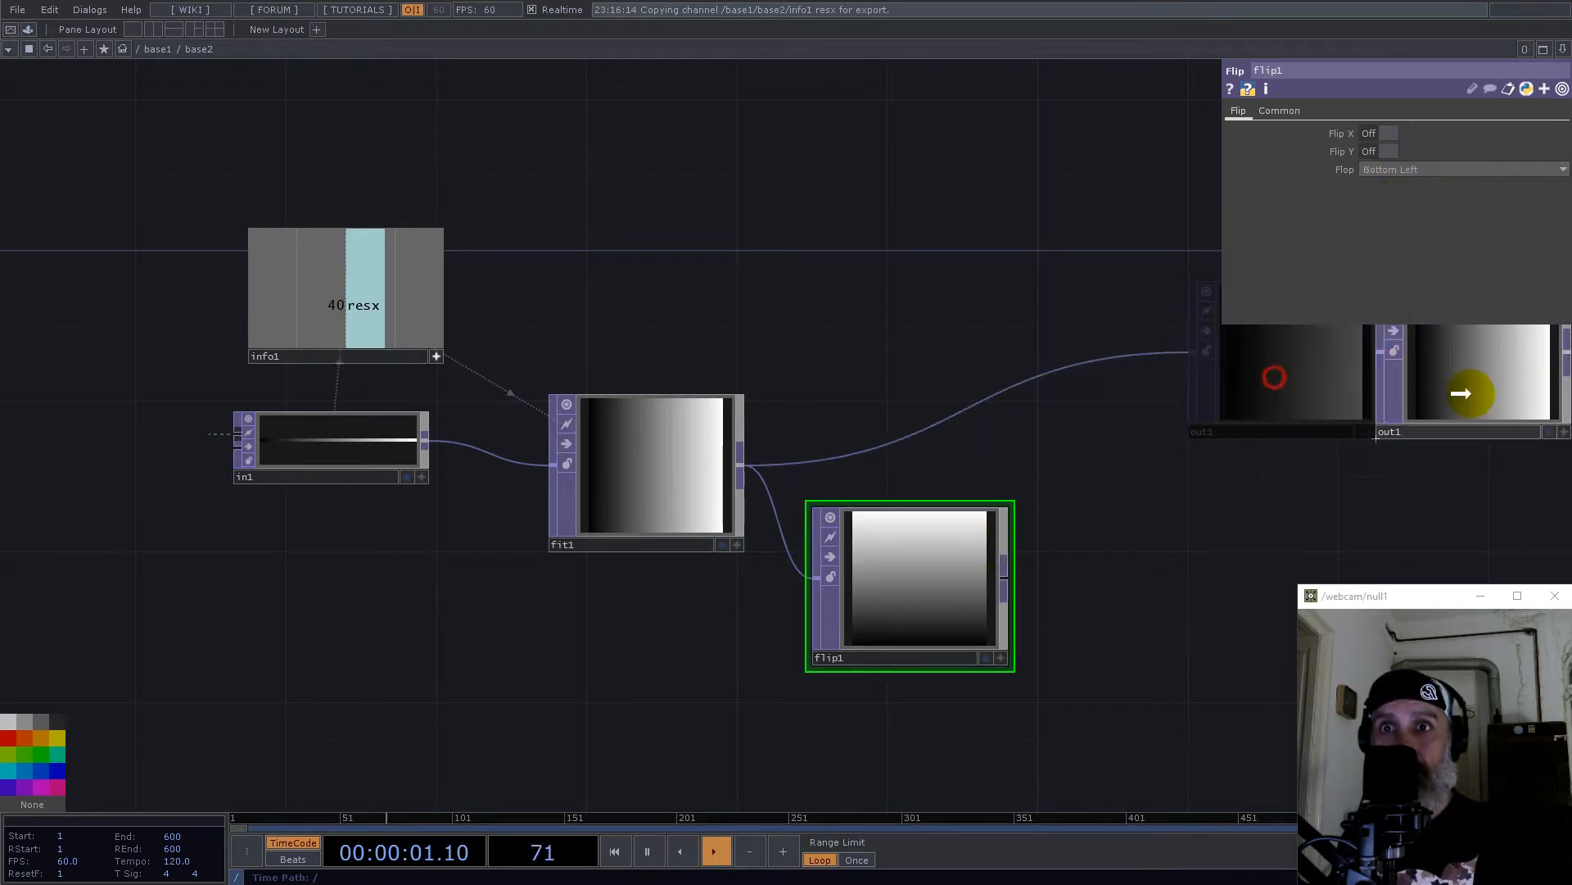
right_click(1079, 408)
left_click(1103, 385)
type("reo")
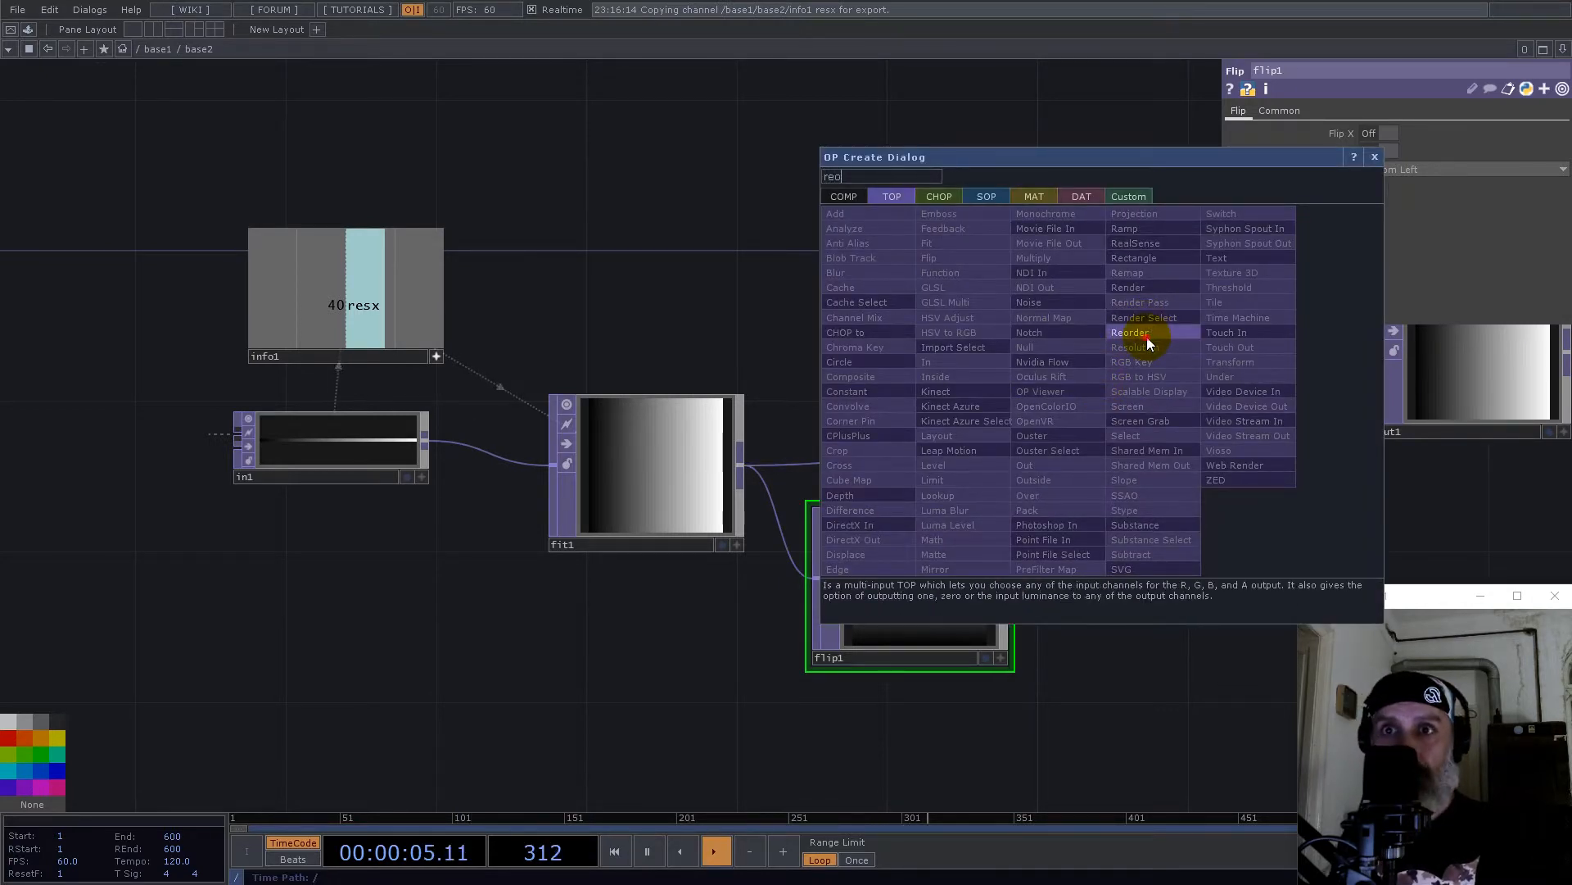
left_click(1147, 336)
left_click(1204, 401)
Step: Connect the Flip TOP to the Reorder TOP, take Output Green from Input 2 and set Pixel Format to 32-bit float (RG)
left_click_drag(1006, 578, 1112, 385)
left_click(1383, 182)
left_click(1311, 109)
left_click(1442, 313)
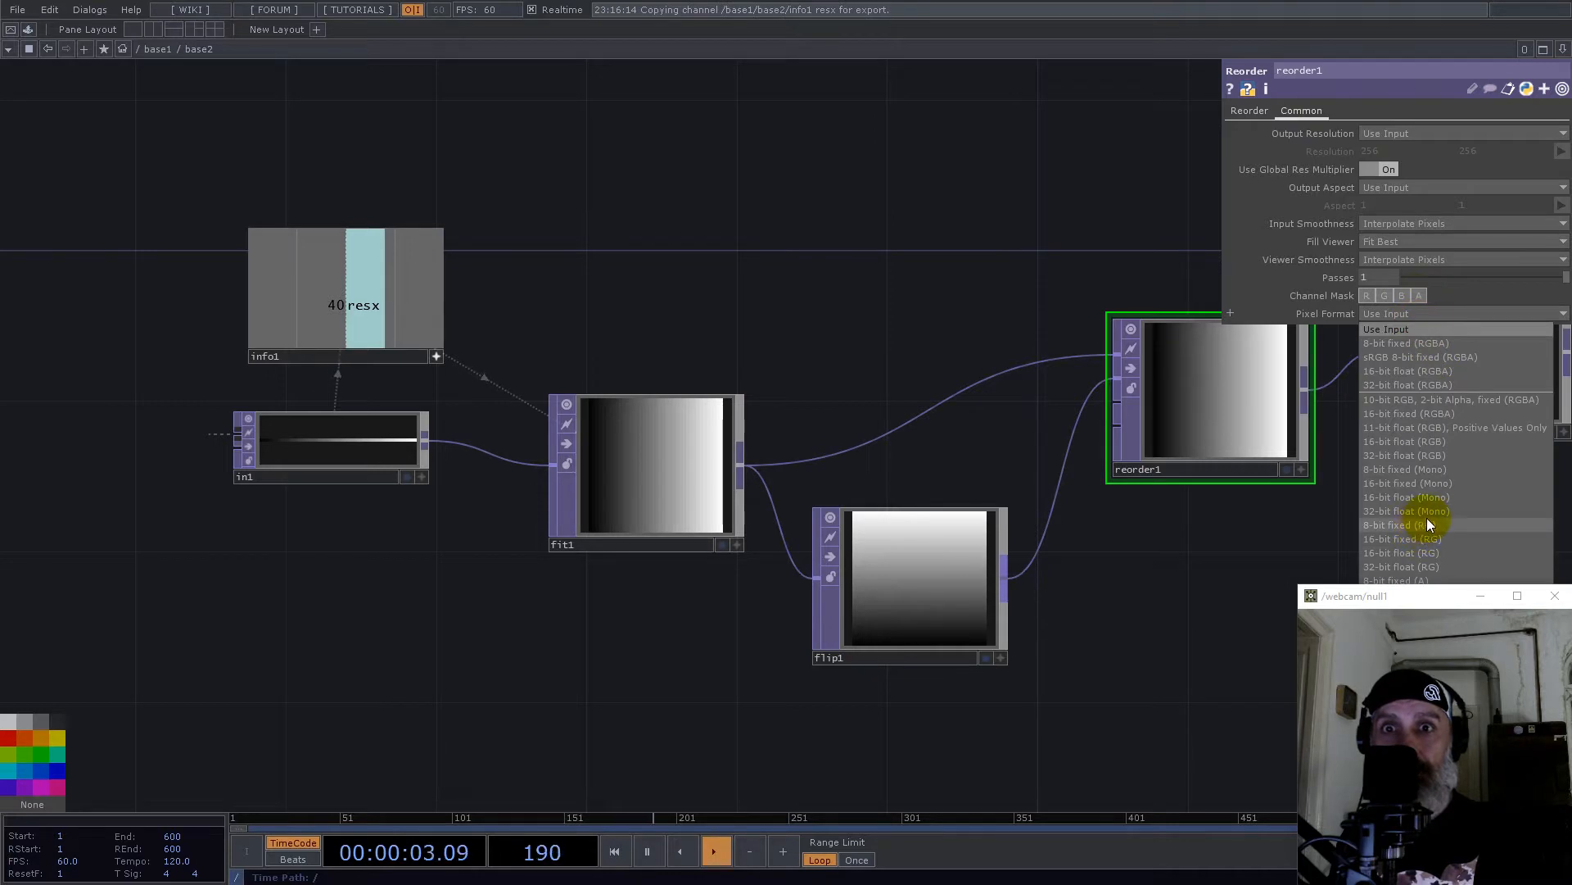
left_click(1428, 566)
scroll(606, 328, "down", 4)
scroll(606, 329, "down", 1)
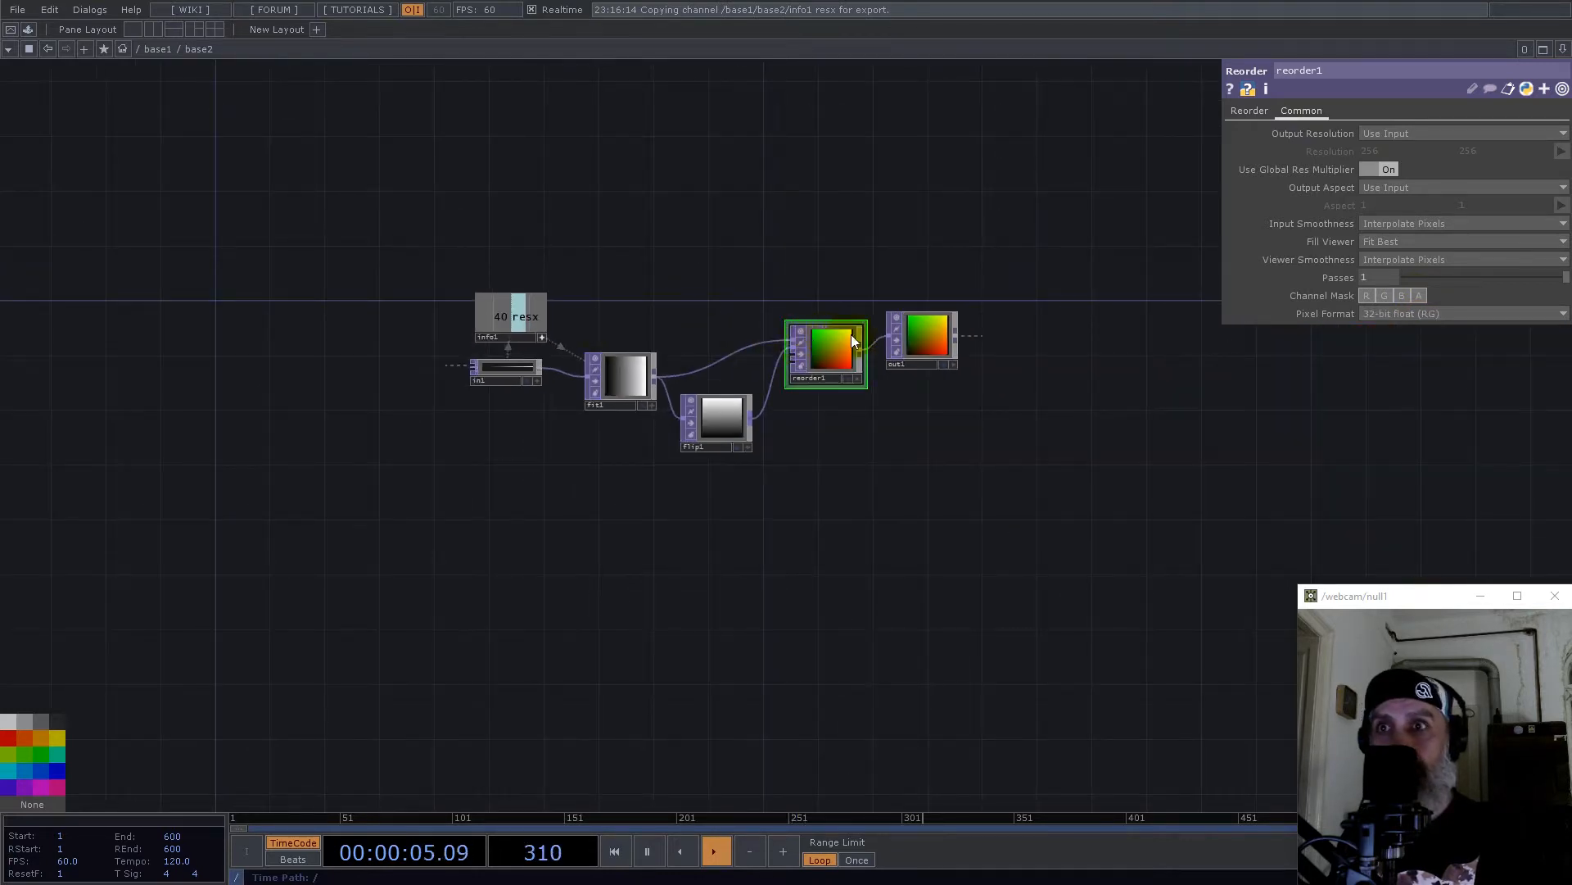
left_click_drag(945, 333, 1053, 331)
Step: Go back up to the parent network and rename the end Null TOP as uv
scroll(659, 338, "down", 5)
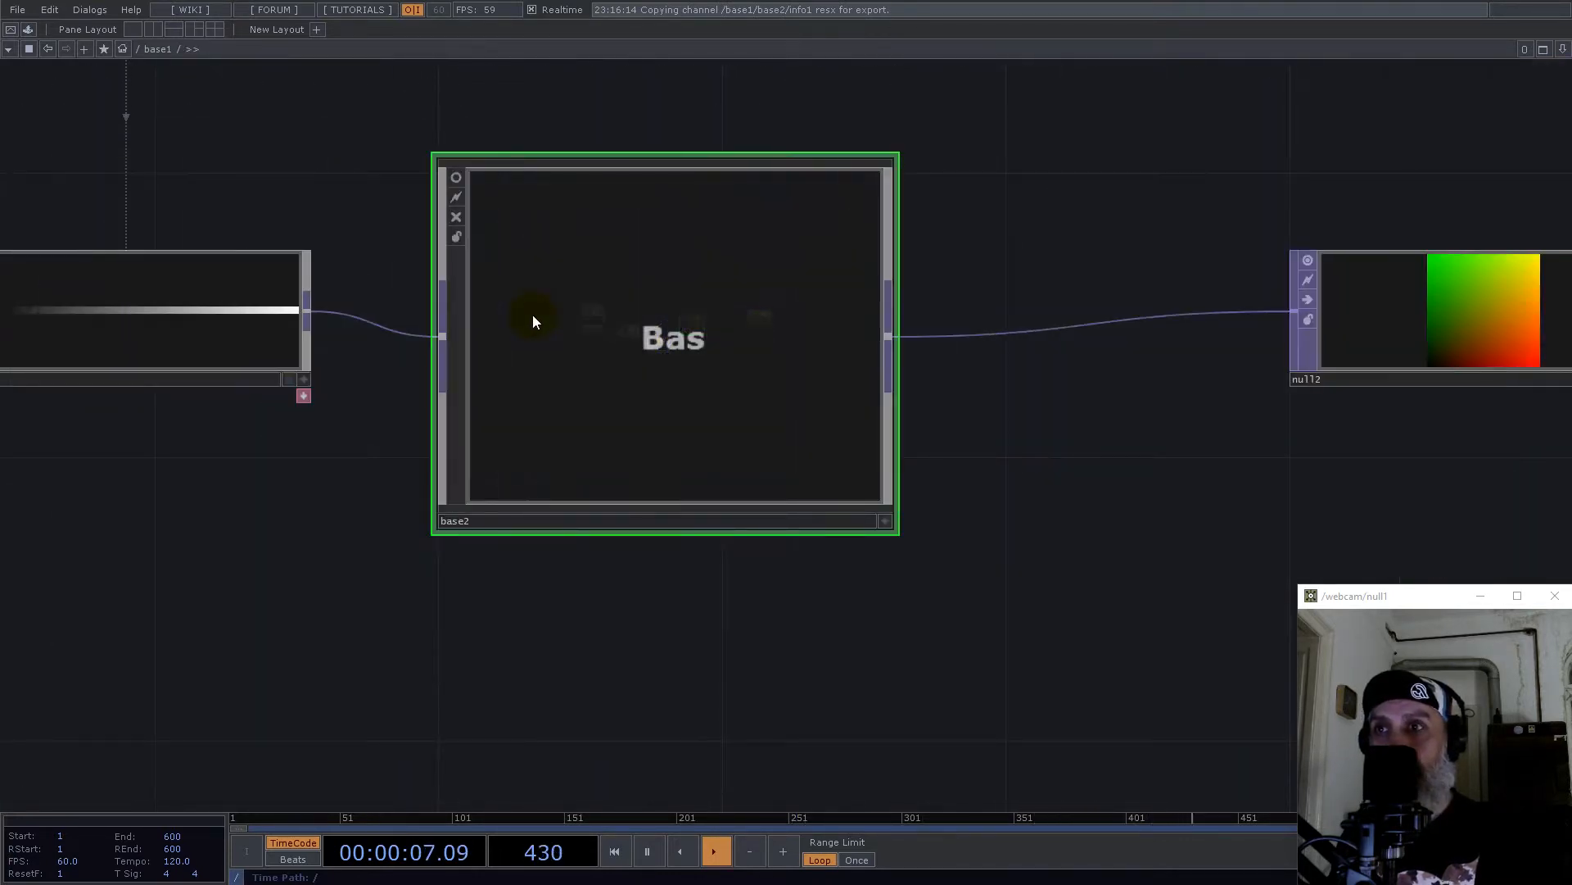
left_click_drag(997, 442, 480, 474)
scroll(484, 474, "down", 5)
left_click_drag(656, 430, 760, 429)
scroll(745, 433, "up", 3)
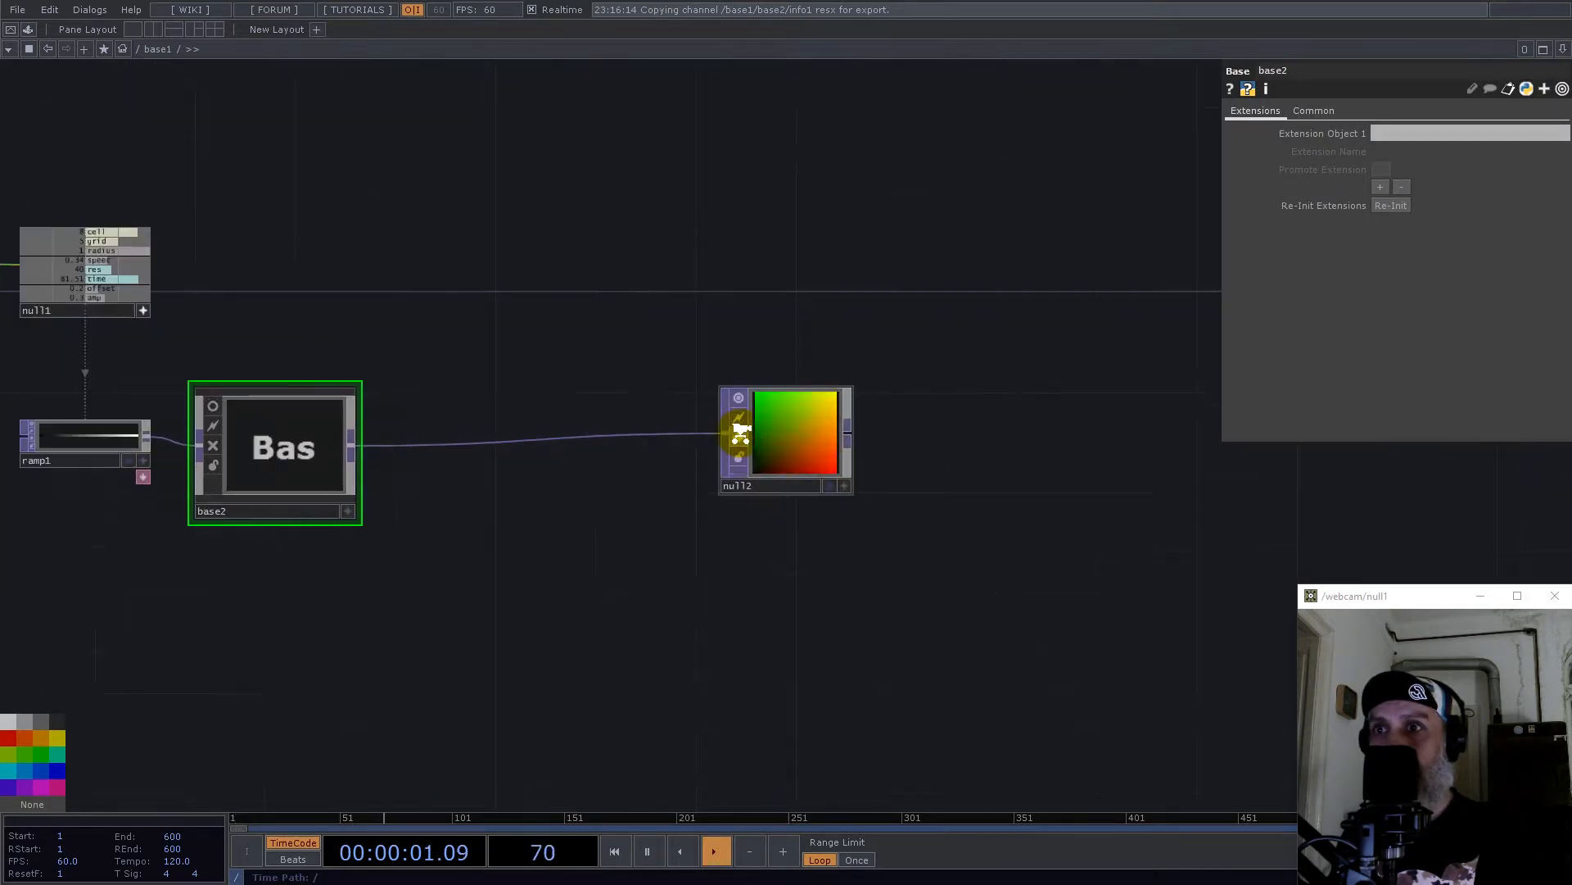
scroll(741, 434, "up", 3)
left_click(760, 543)
type("uv")
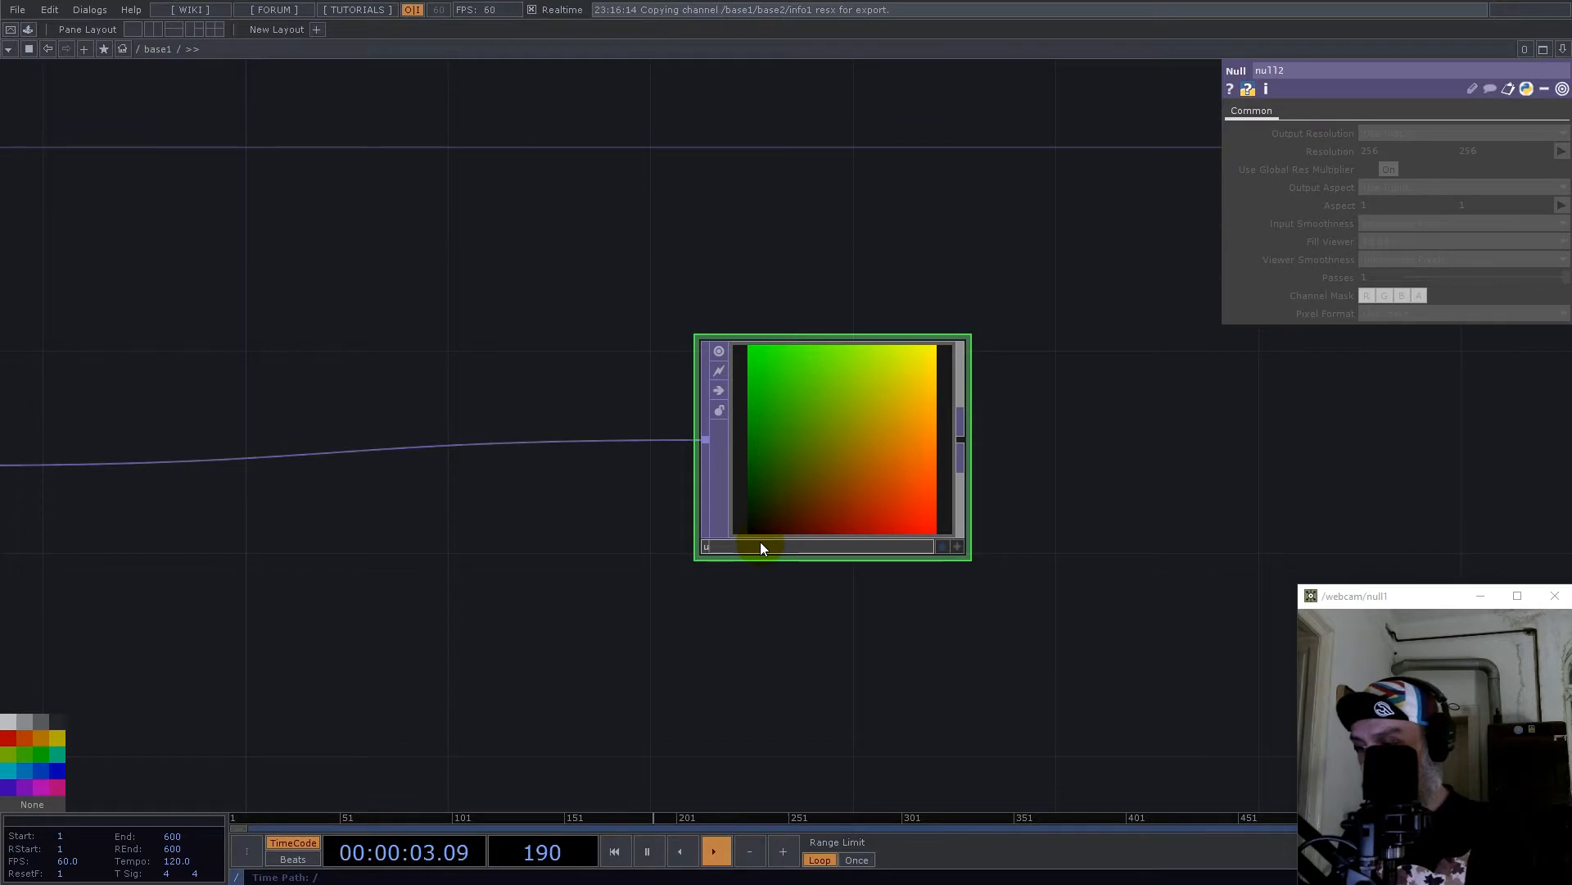
key("Return")
Step: Examine the red-green gradient in the uv Null TOP up close
middle_click_drag(902, 293, 840, 322)
scroll(637, 300, "up", 3)
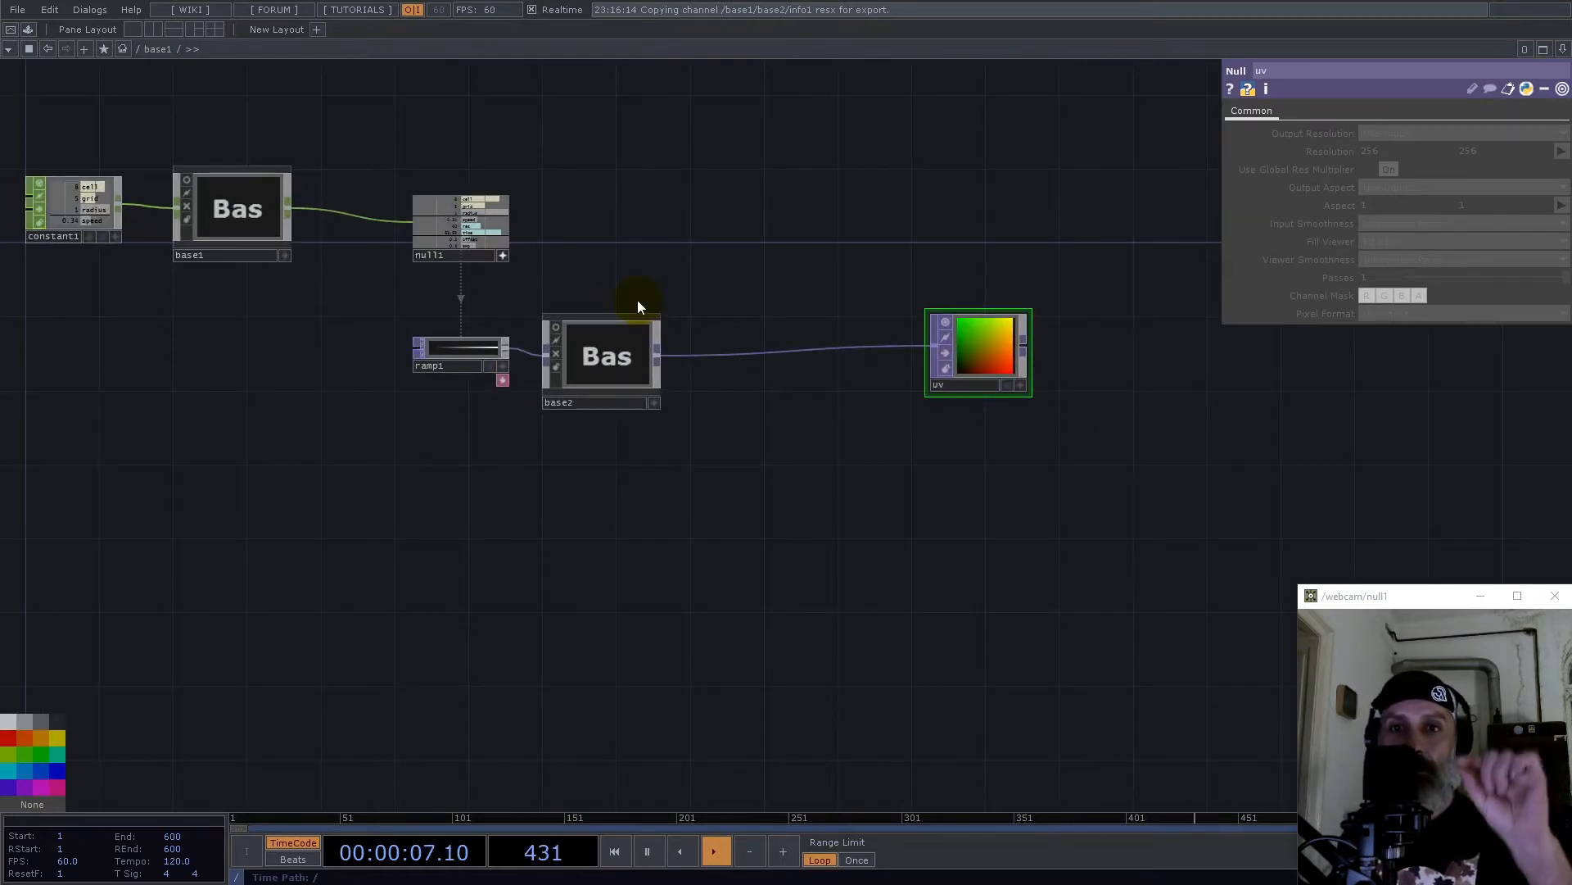
scroll(1223, 290, "up", 5)
left_click_drag(263, 266, 492, 234)
scroll(537, 440, "up", 3)
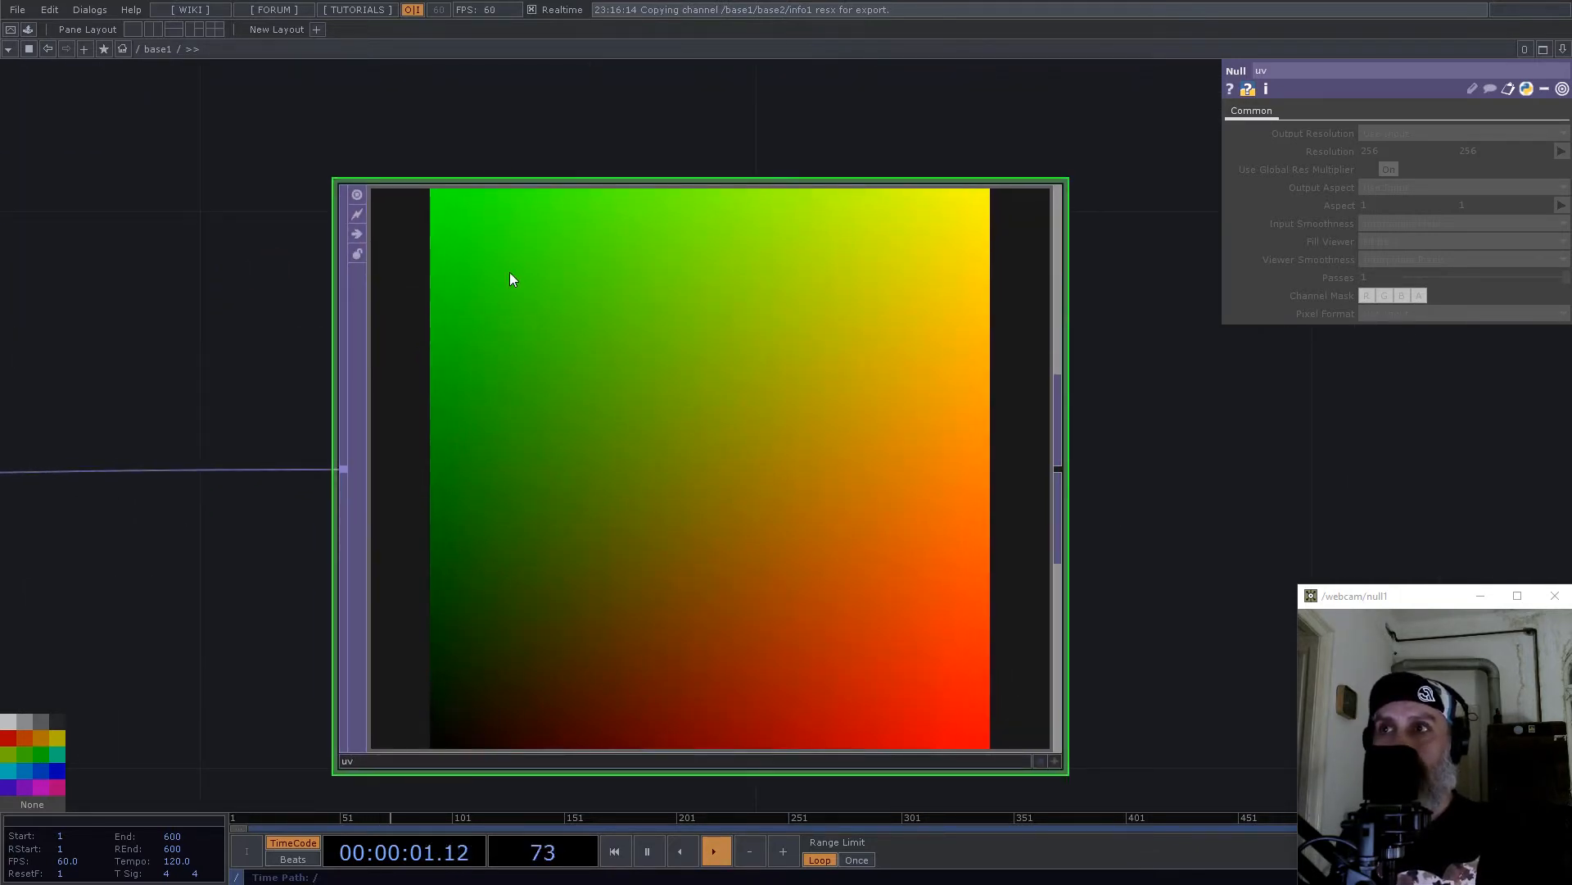
scroll(755, 386, "down", 3)
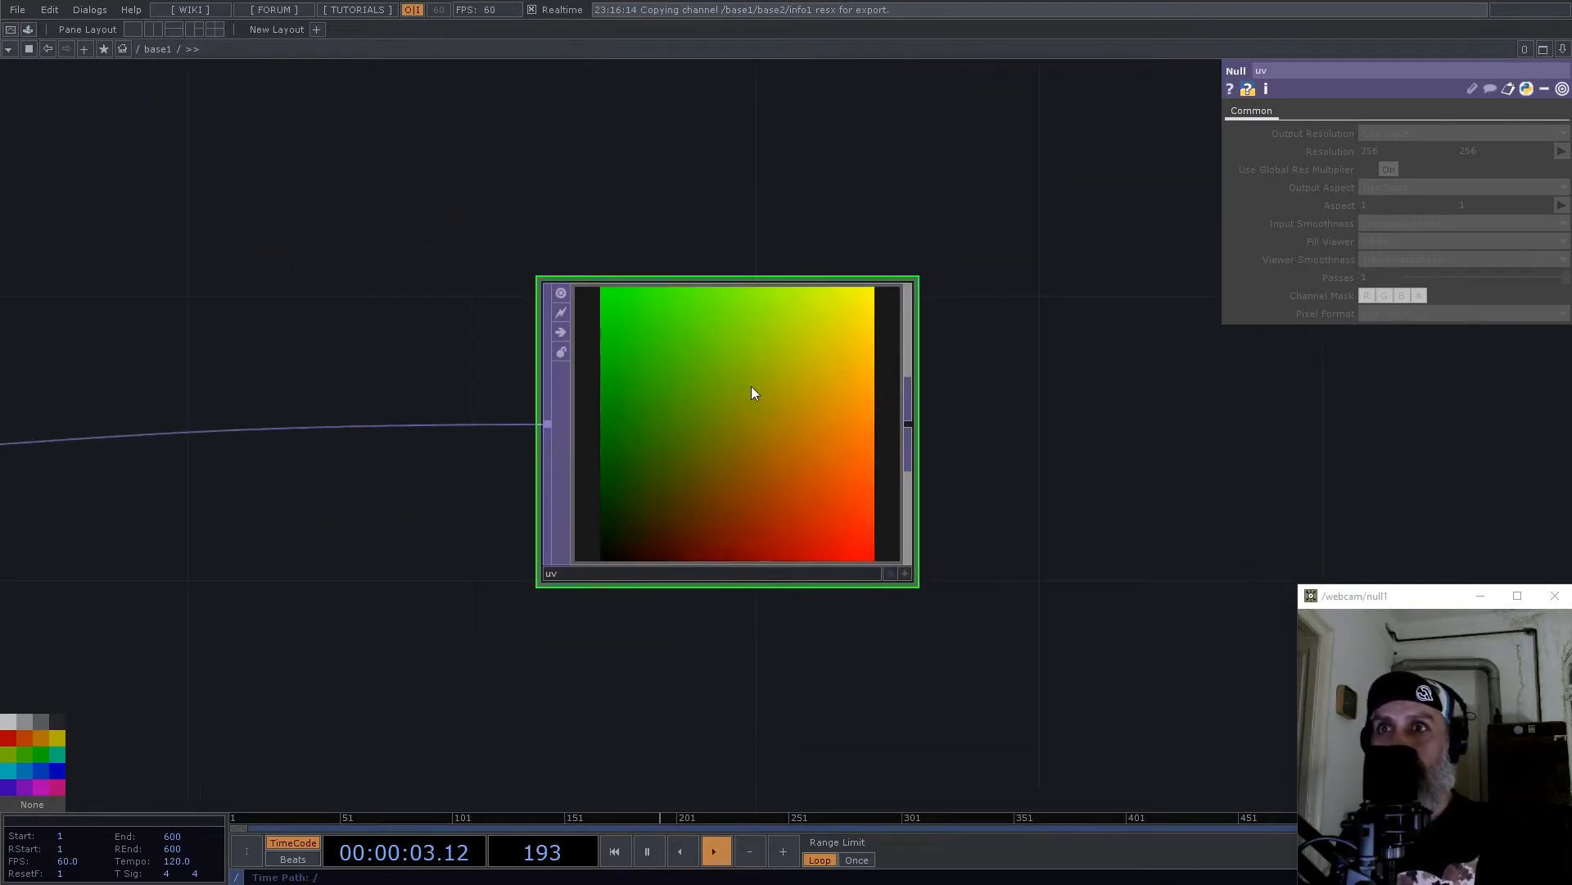
scroll(571, 289, "up", 3)
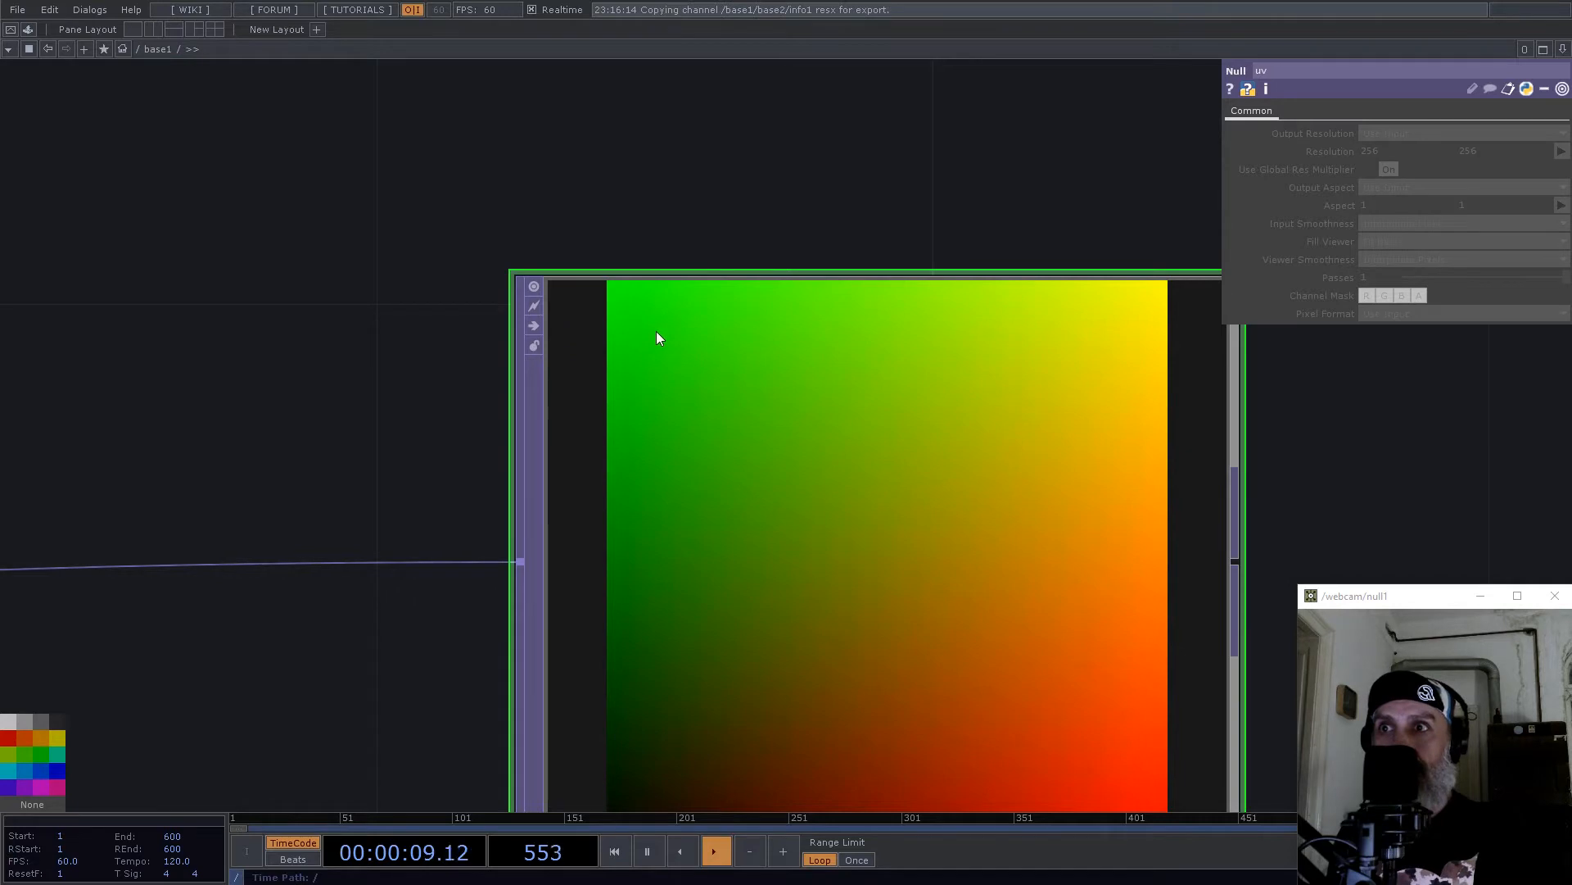
scroll(740, 333, "down", 8)
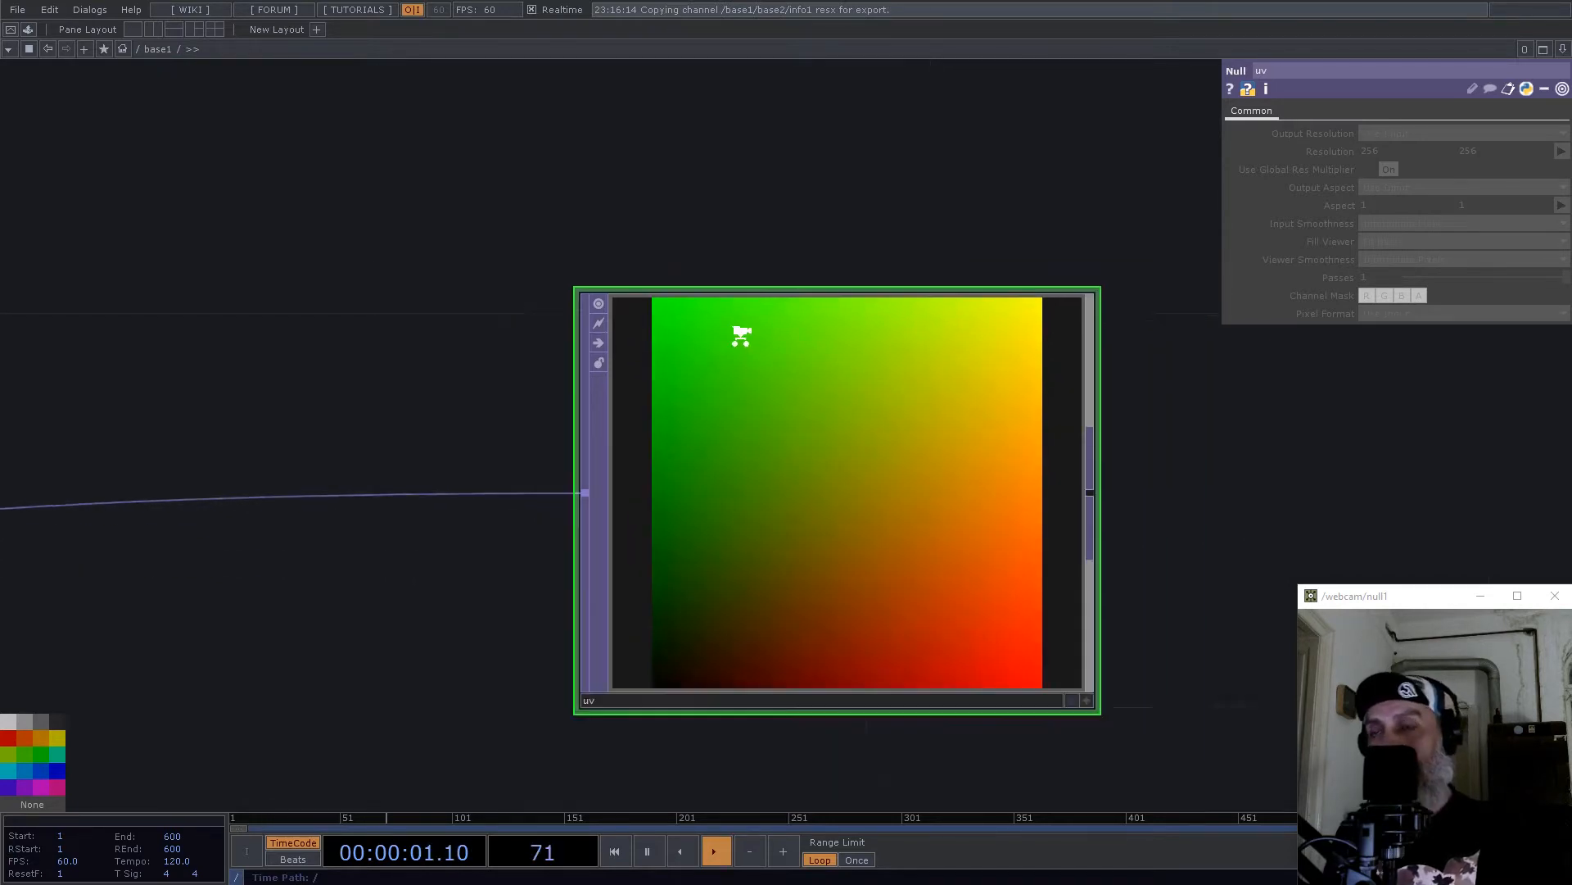
Step: Duplicate the Ramp TOP and its connected Base, placing the copies directly below the originals
middle_click_drag(383, 508, 807, 475)
left_click_drag(909, 467, 606, 265)
key("ctrl+c")
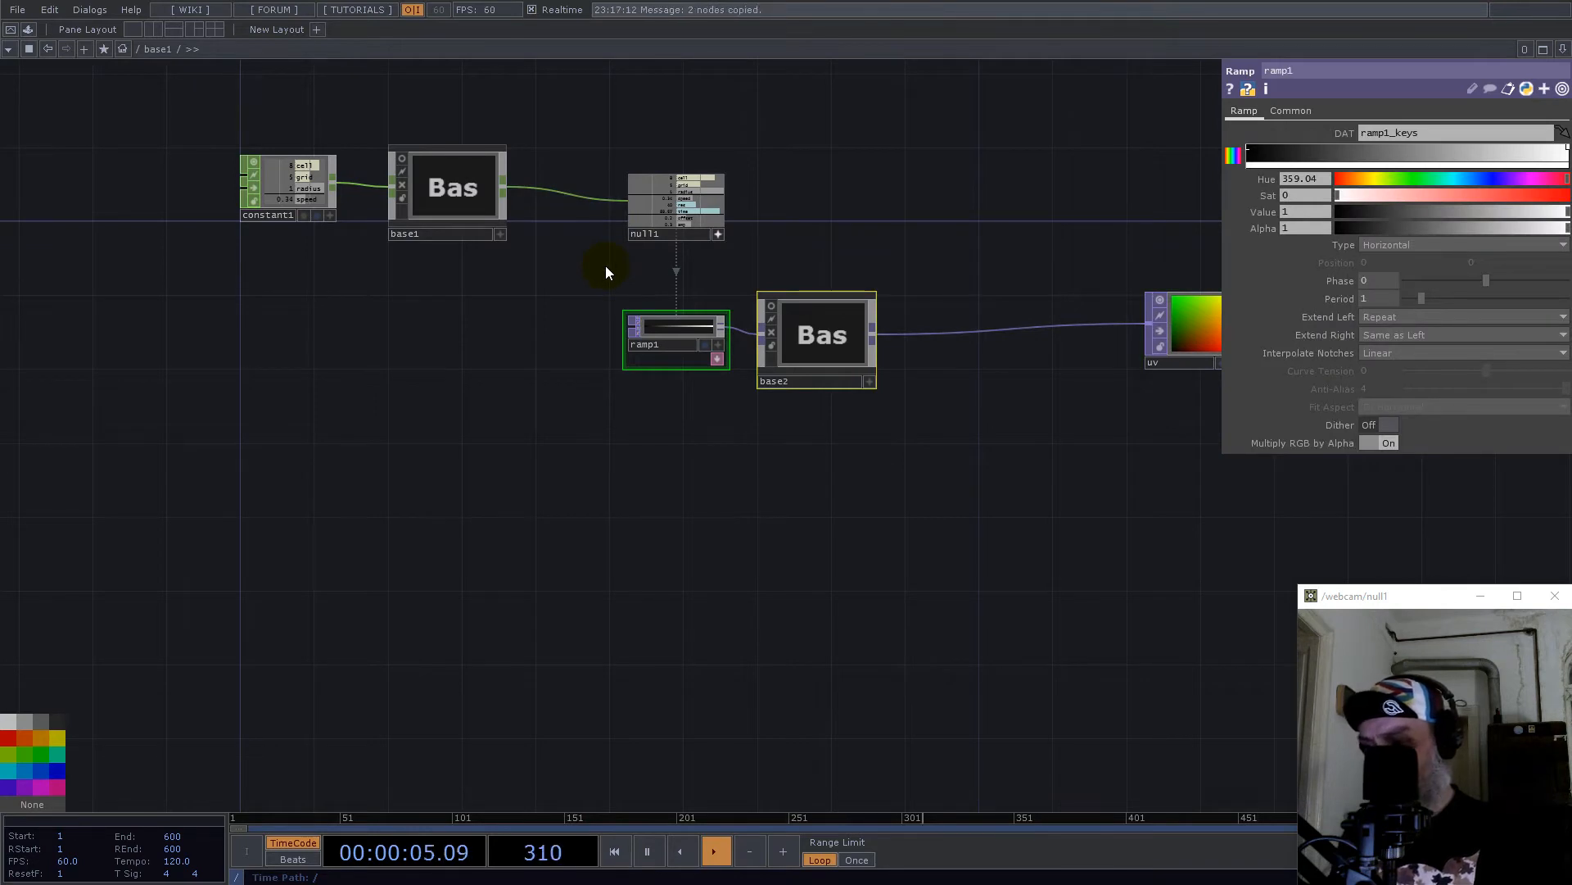
key("ctrl+v")
left_click(665, 442)
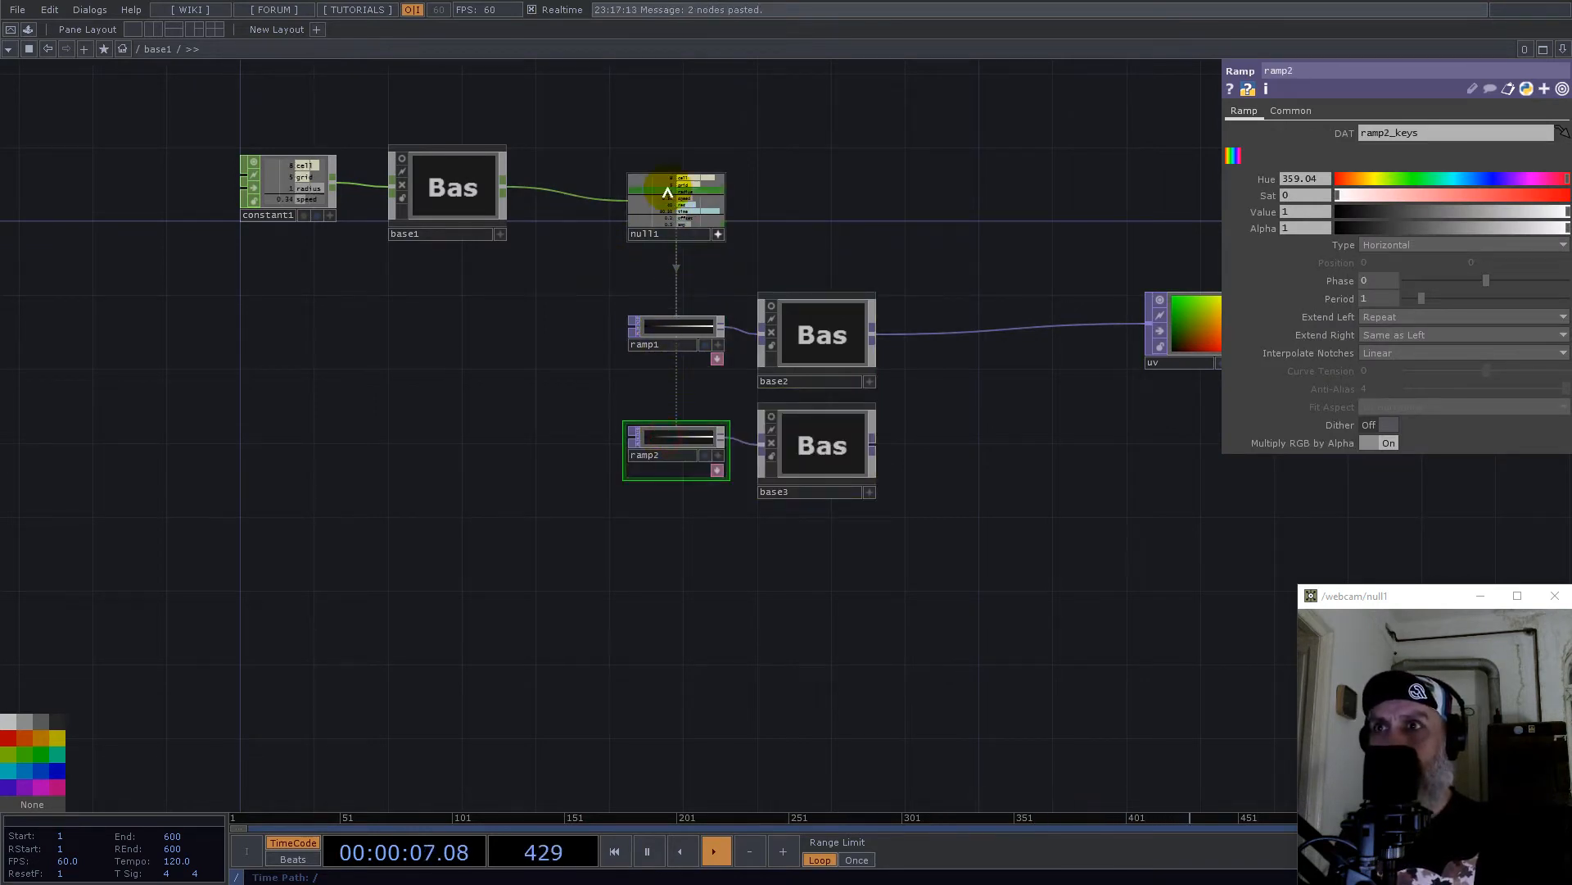
Step: Drive the width resolution of the copied Ramp TOP with a reference to null1's grid channel
scroll(670, 182, "up", 5)
left_click_drag(677, 266, 1362, 152)
left_click(1386, 155)
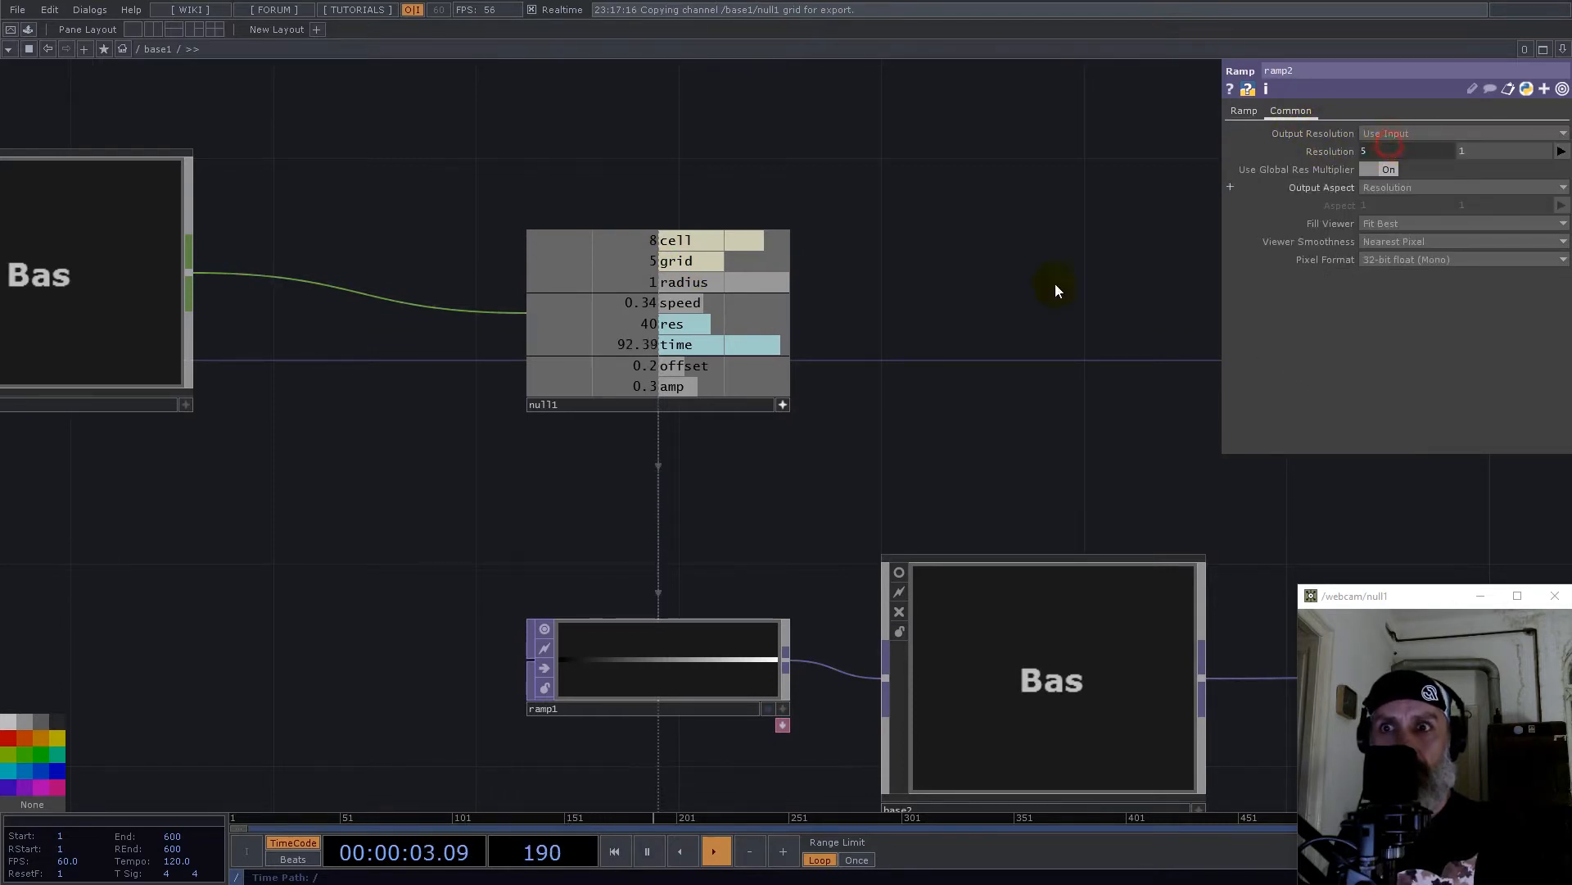
Step: Show the output images of base3 and base2 in their node viewers
scroll(803, 319, "down", 5)
left_click(806, 372)
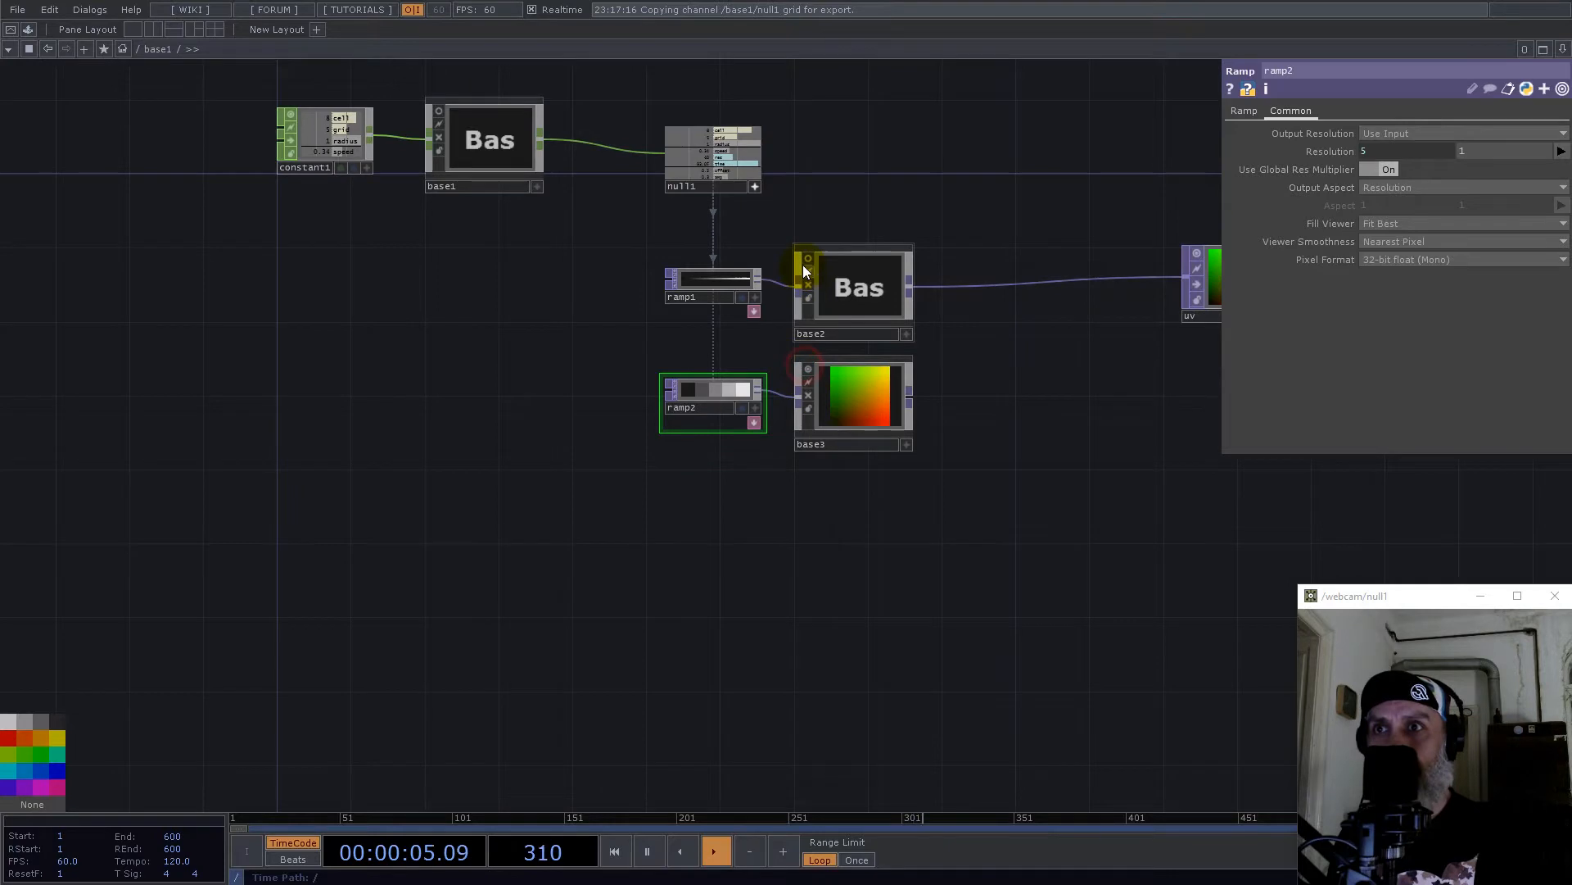
left_click(802, 257)
scroll(877, 372, "up", 5)
Step: Inside base3, set Input Smoothness and Viewer Smoothness to Nearest Pixel for the Fit, Flip and Reorder TOPs together
left_click(513, 449)
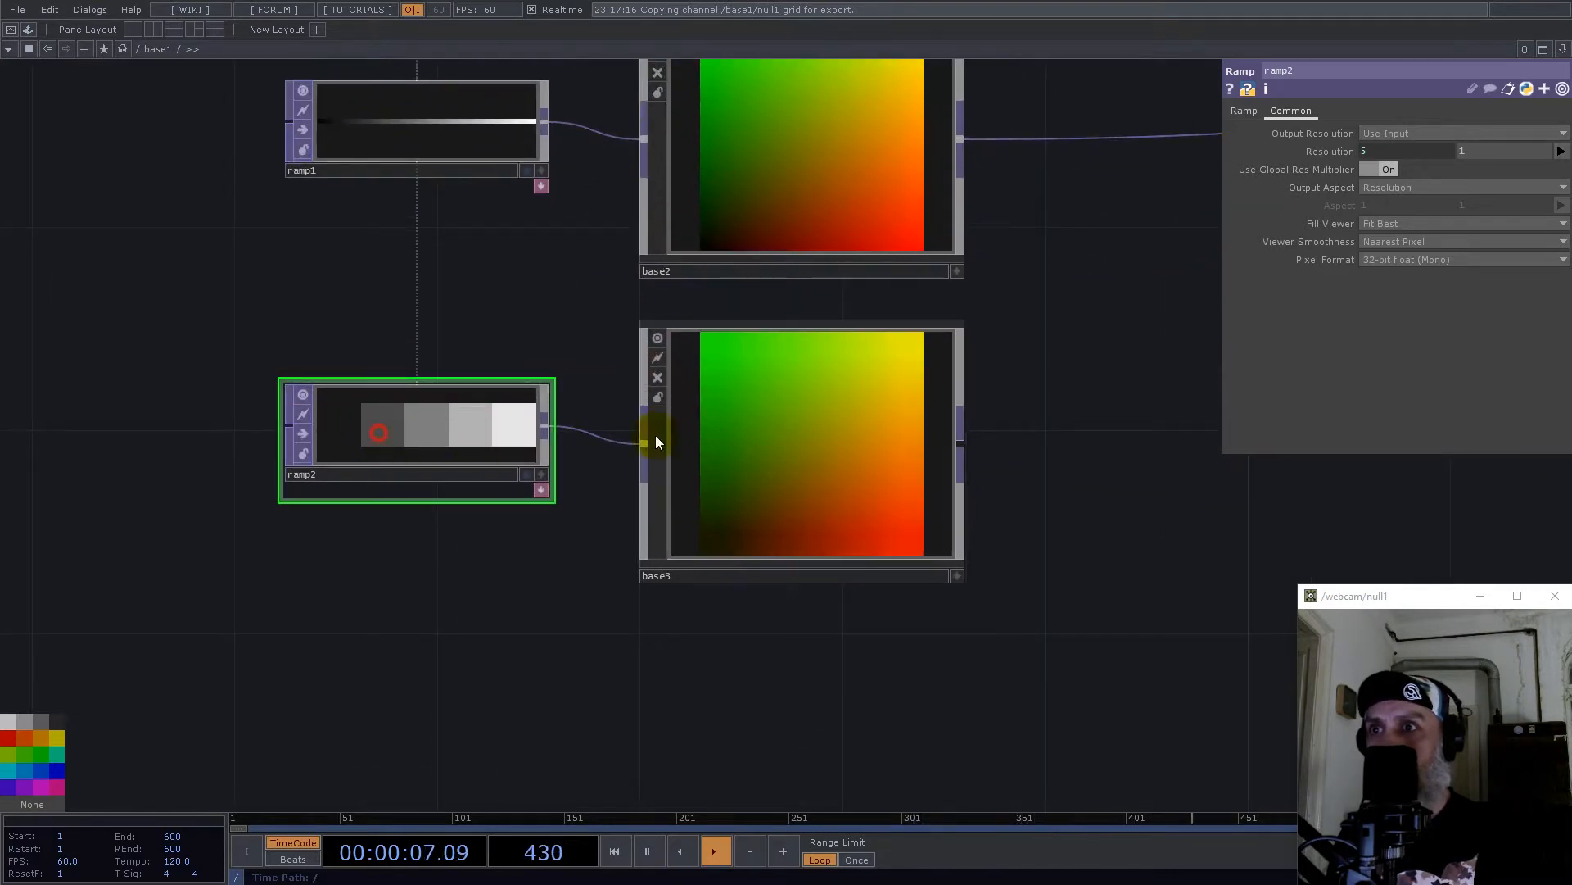
left_click(852, 439)
scroll(737, 501, "down", 4)
key("i")
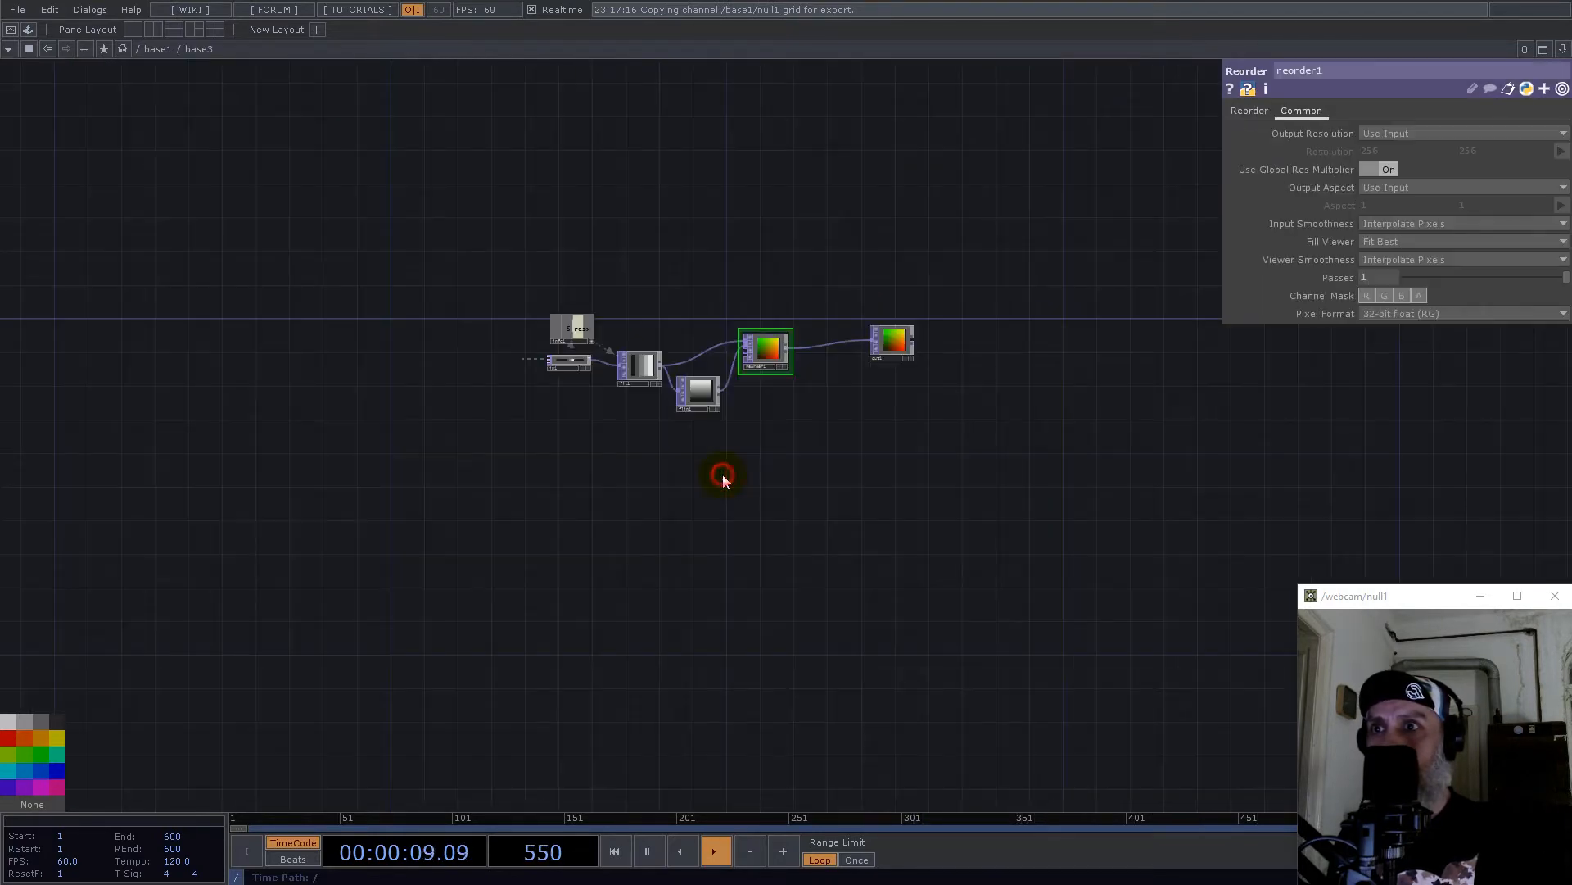
scroll(610, 352, "up", 4)
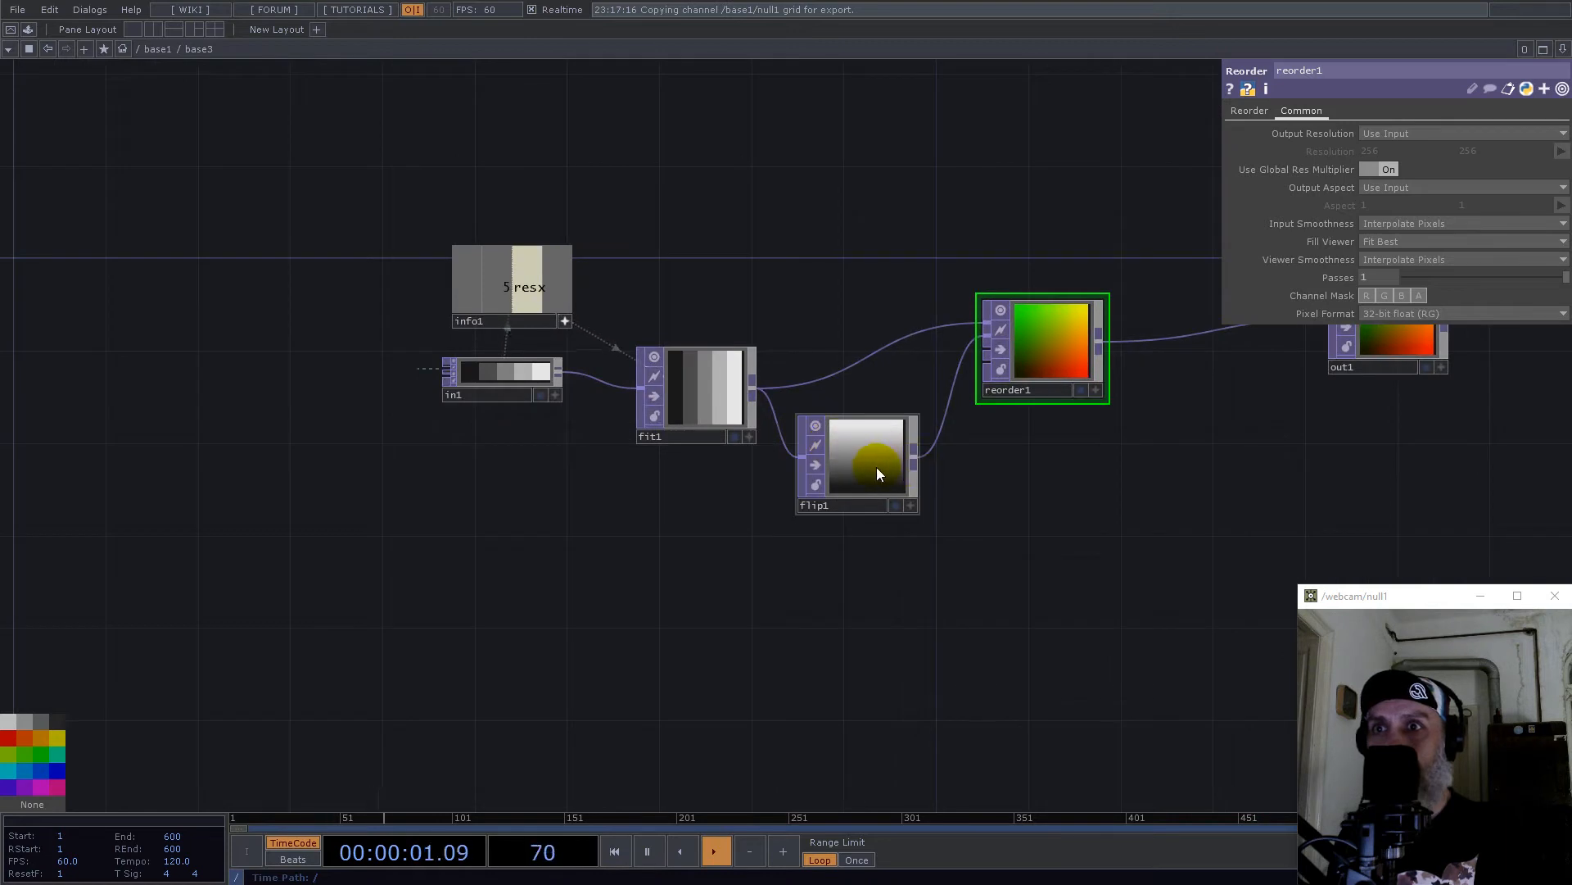
left_click(873, 472)
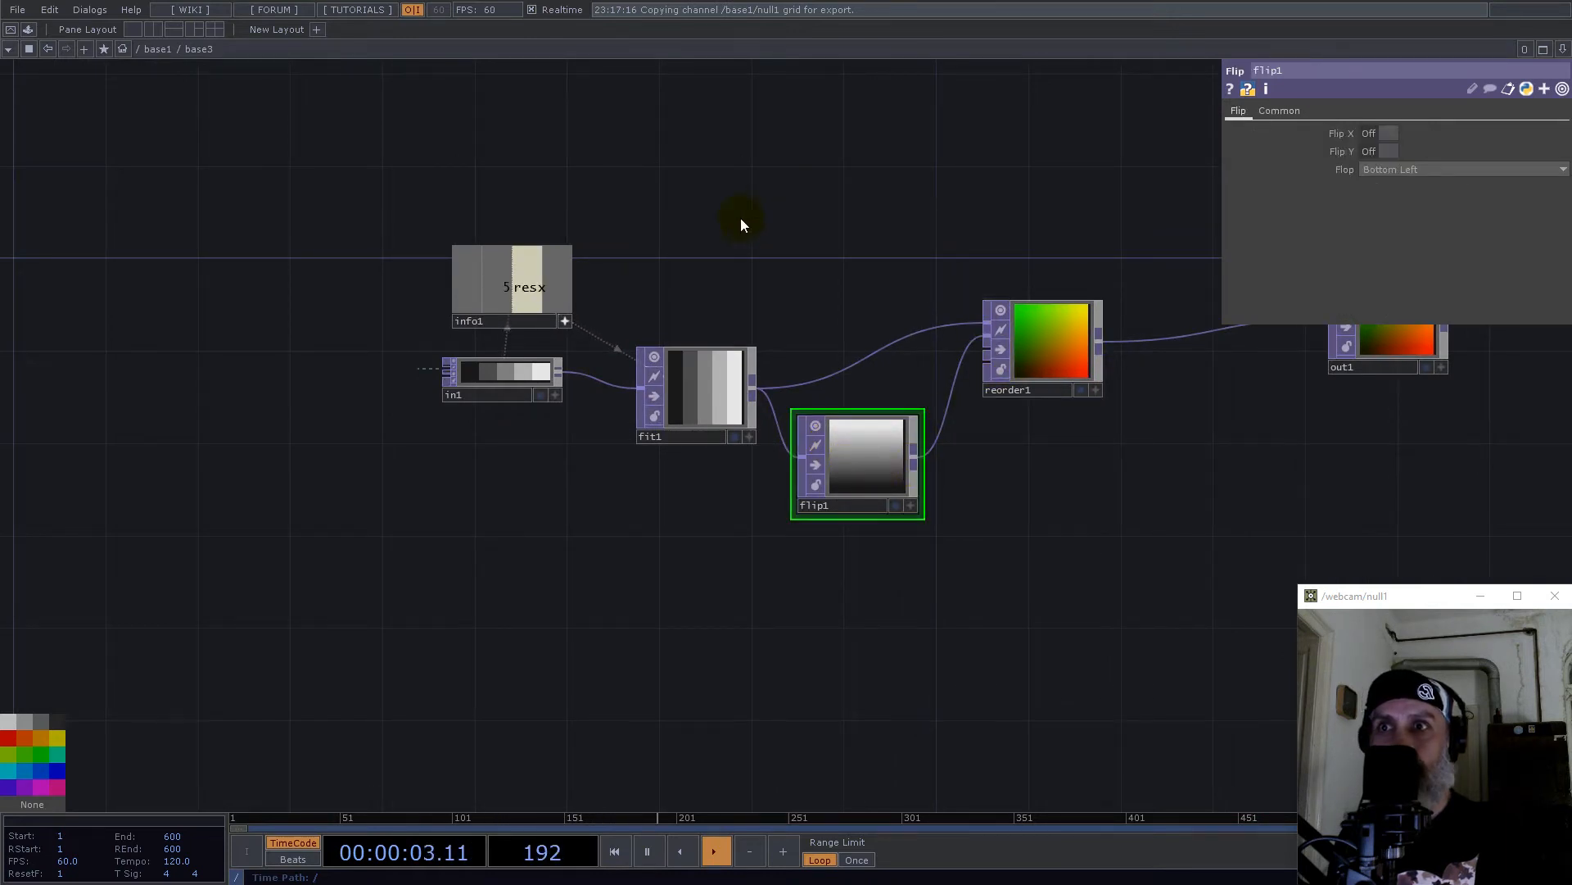
left_click_drag(801, 353, 1230, 610)
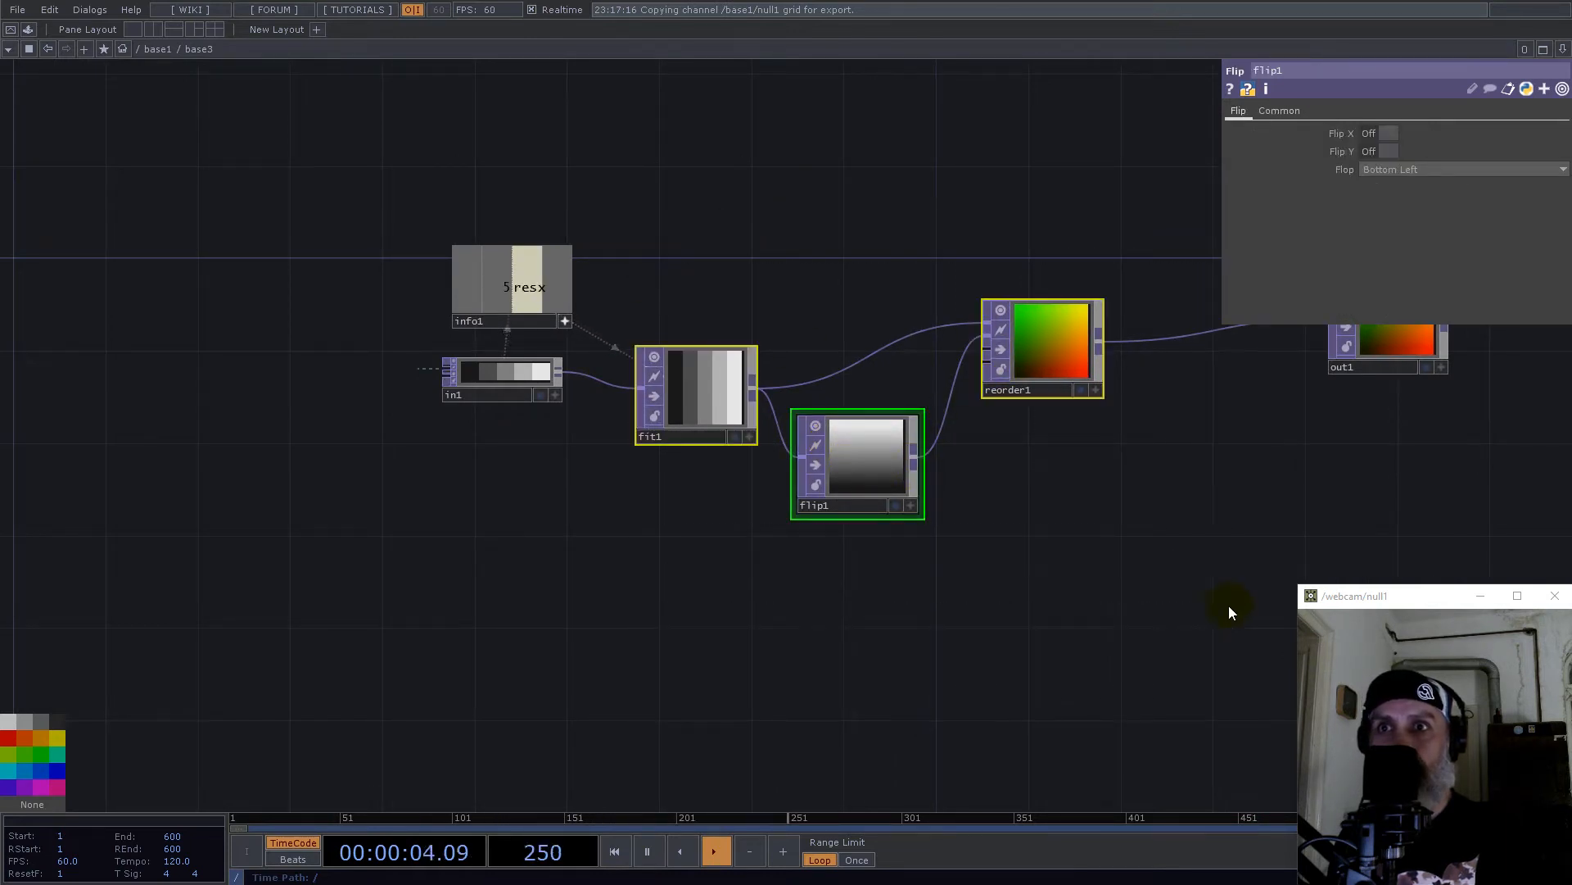
left_click(1299, 111)
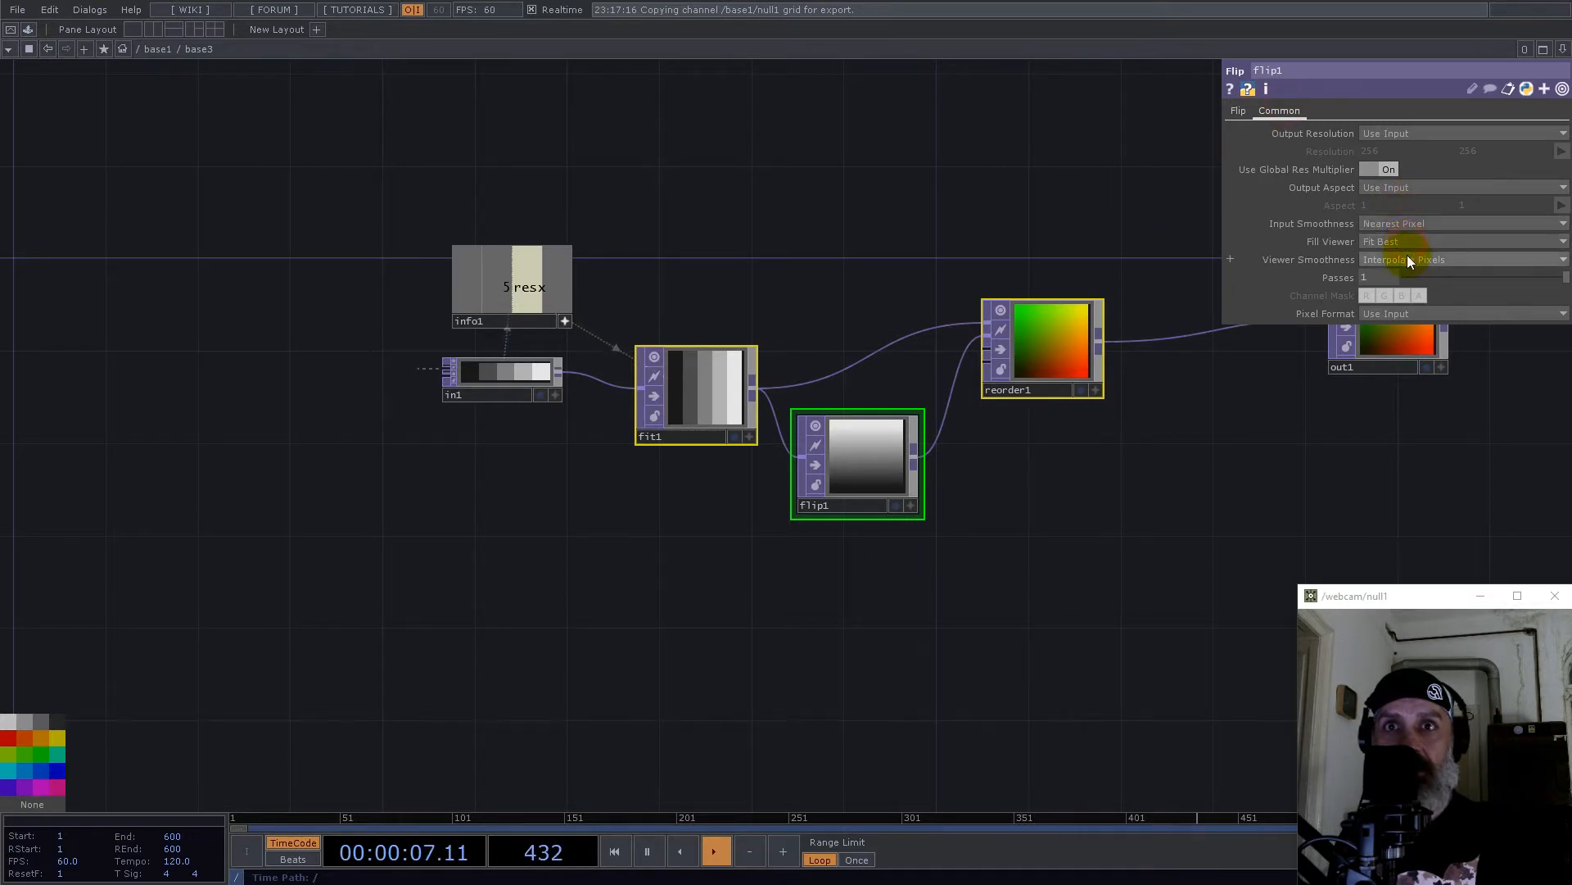
key("u")
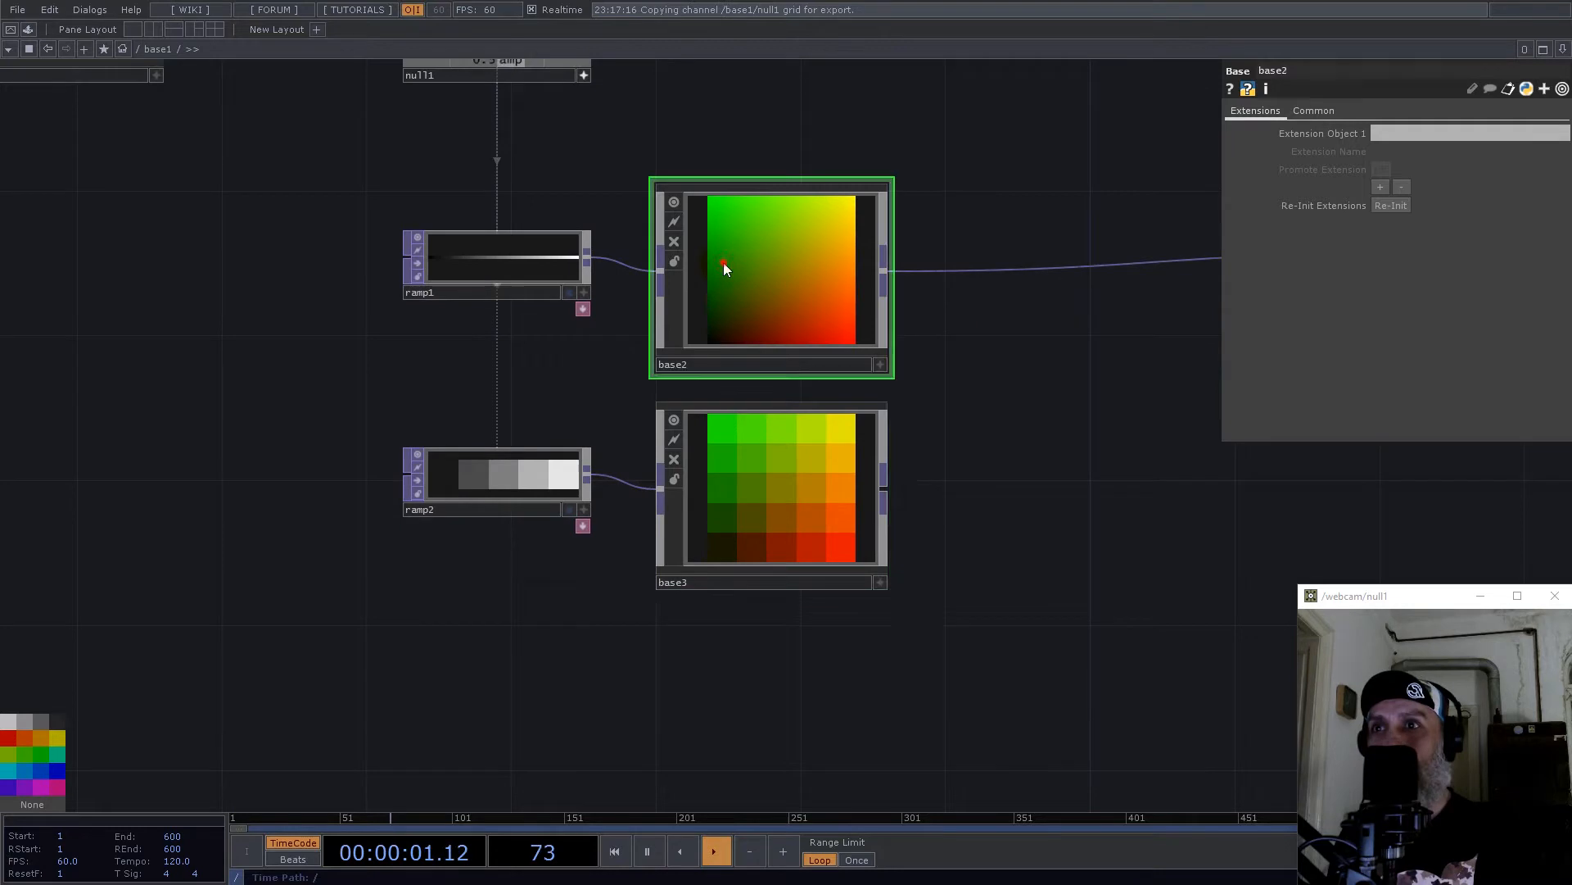
Step: Apply Nearest Pixel input and viewer smoothness to the selected Fit, Flip and Reorder TOPs inside base2, and return to the parent network
double_click(724, 266)
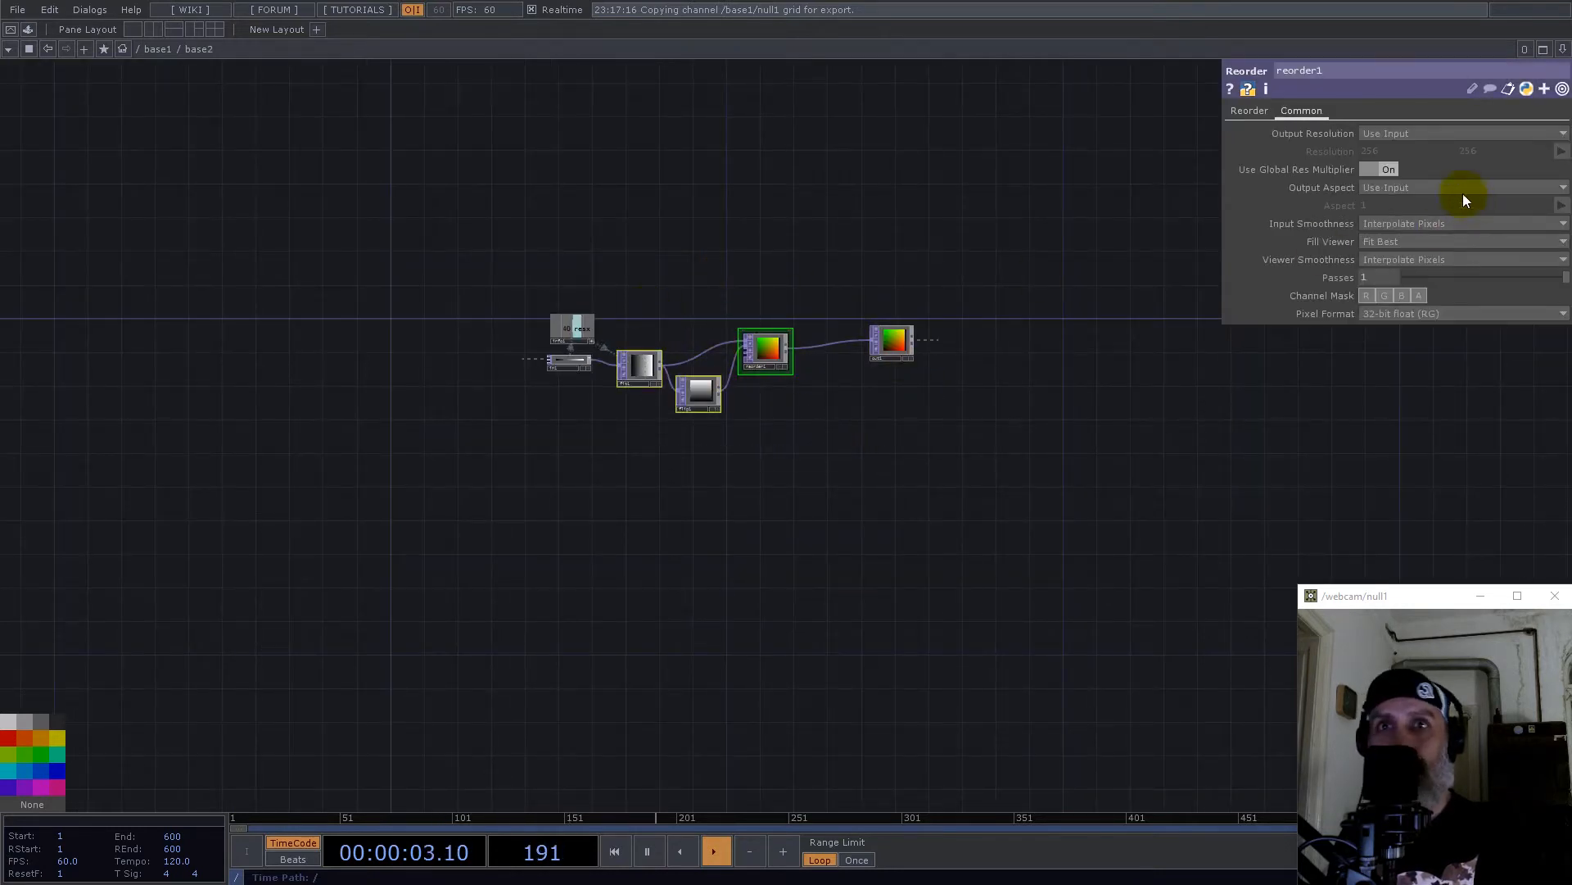
left_click(1254, 111)
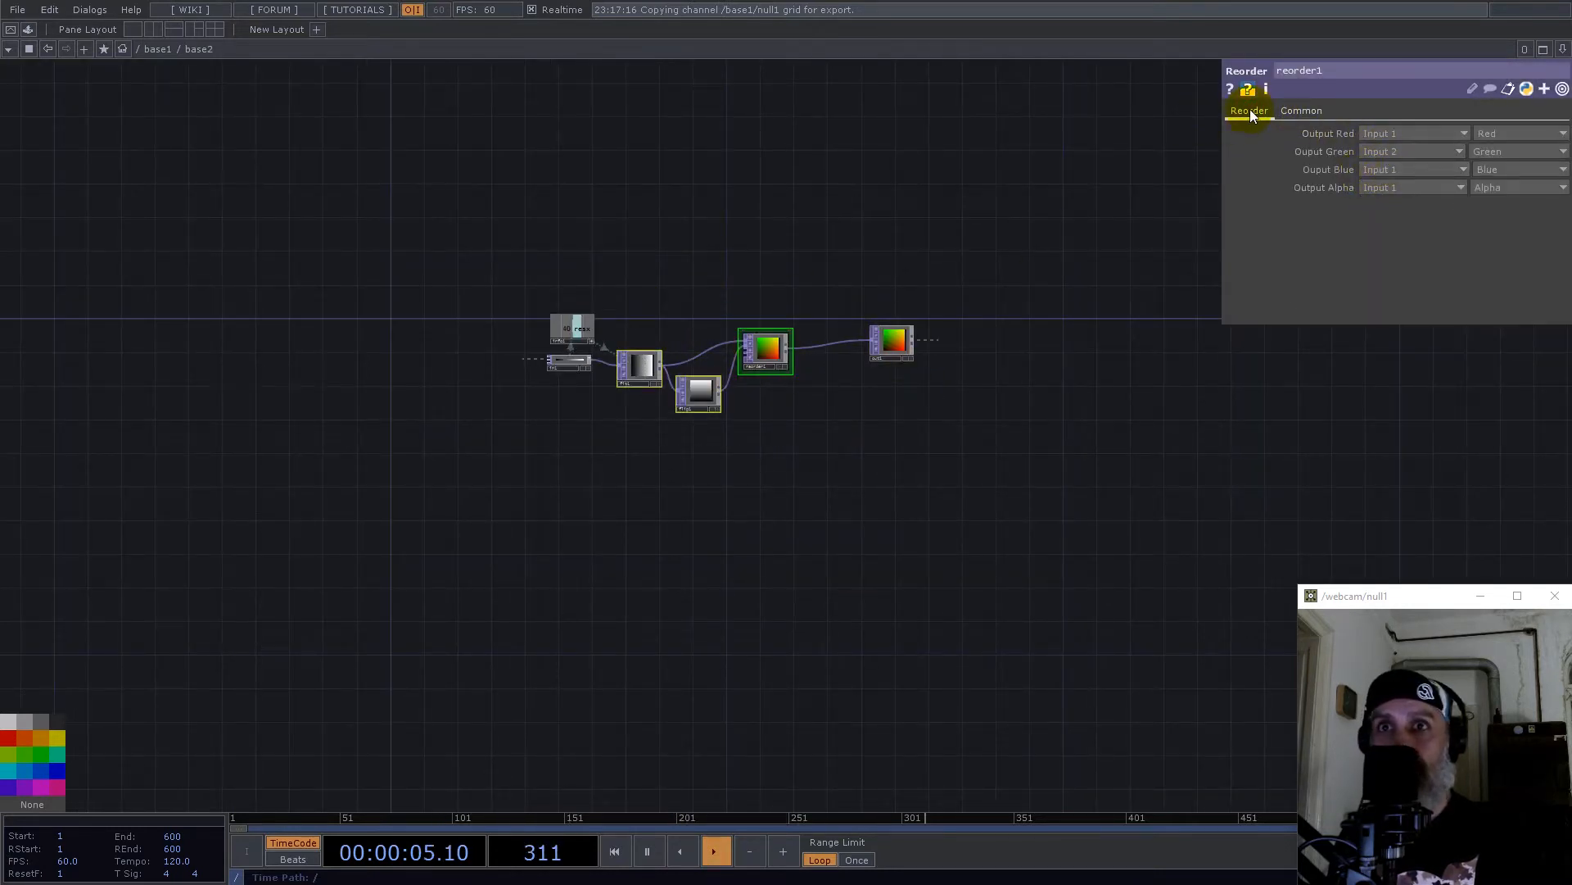
left_click(1302, 111)
left_click(1410, 224)
left_click(1410, 239)
left_click(1410, 259)
left_click(1412, 276)
key("u")
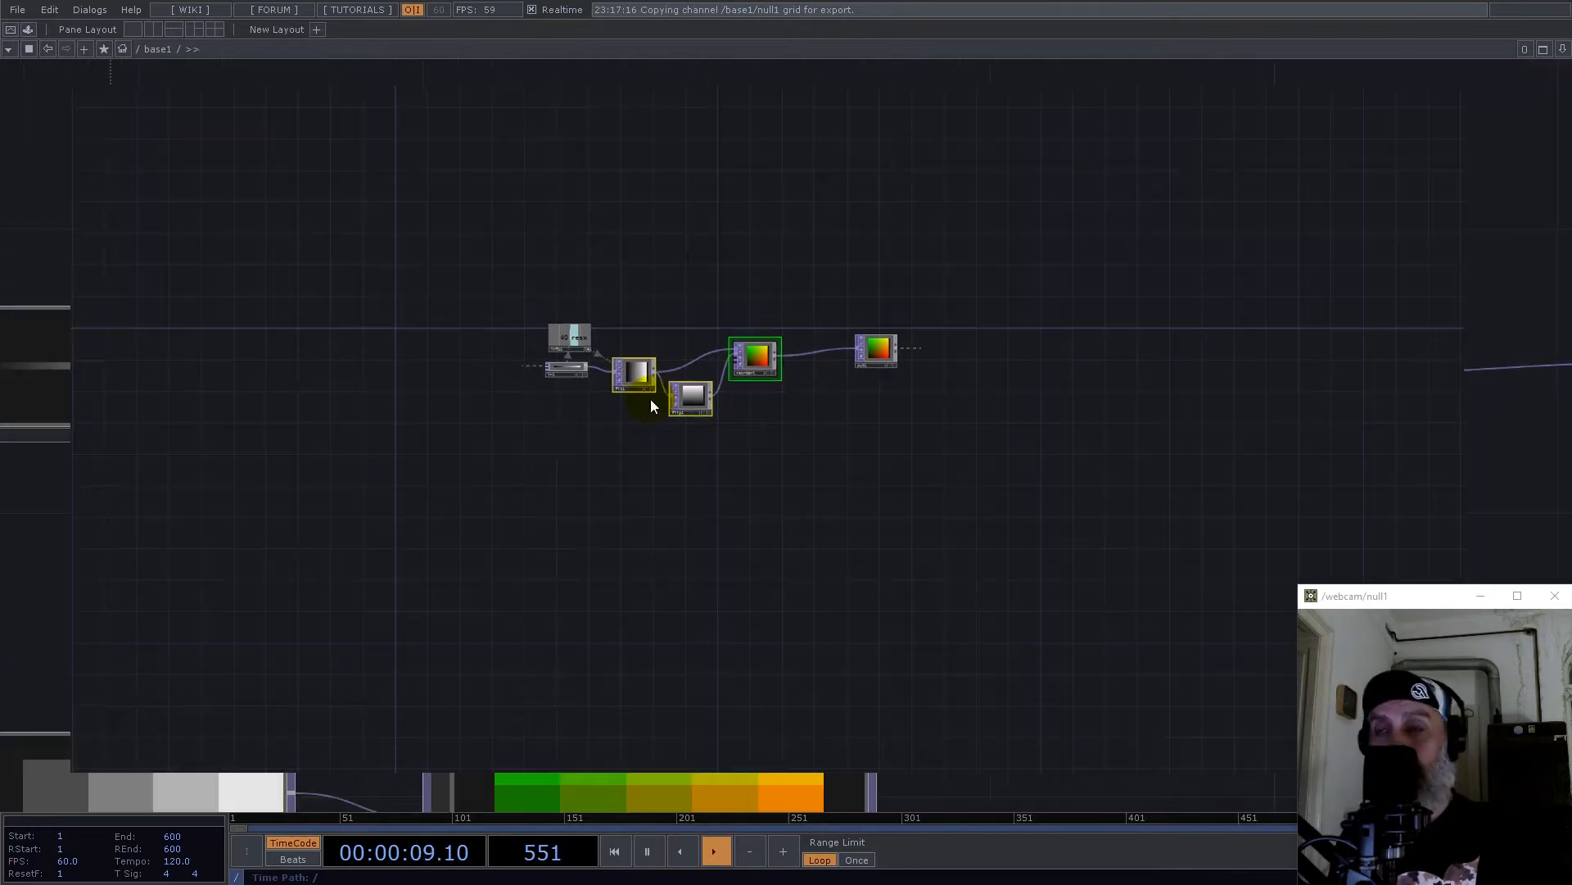
Step: Select ramp2 and base3 together and move them down and away from the first Ramp and Base row
left_click_drag(895, 589, 488, 499)
left_click_drag(766, 524, 514, 598)
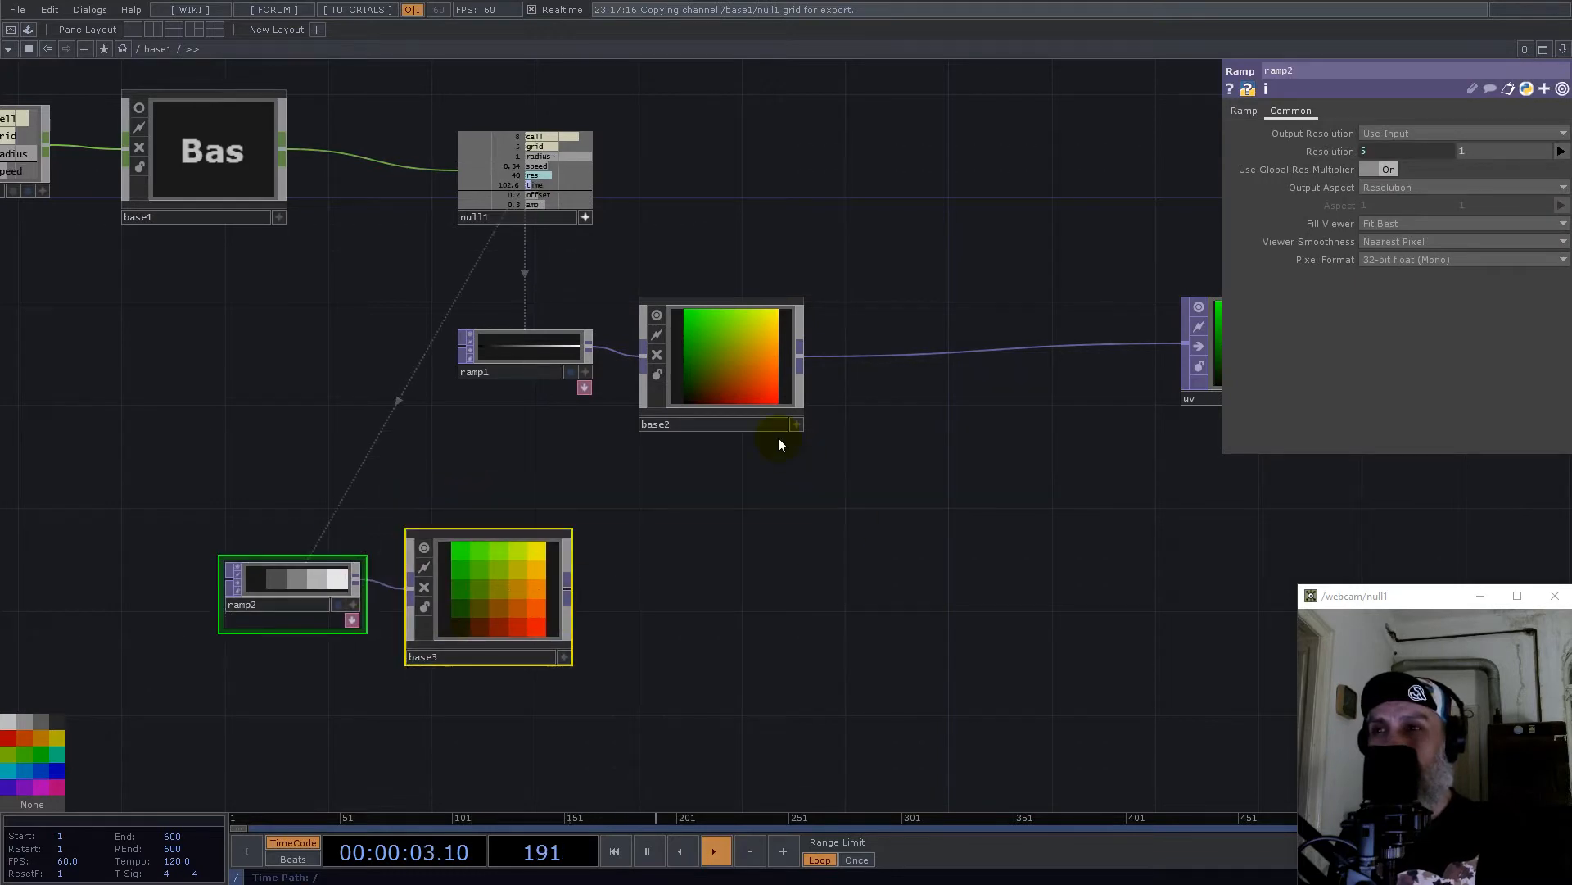
Step: Add the pixelate image filter component from the Palette beside base2, feed base2's output into it, and reposition it
left_click(29, 28)
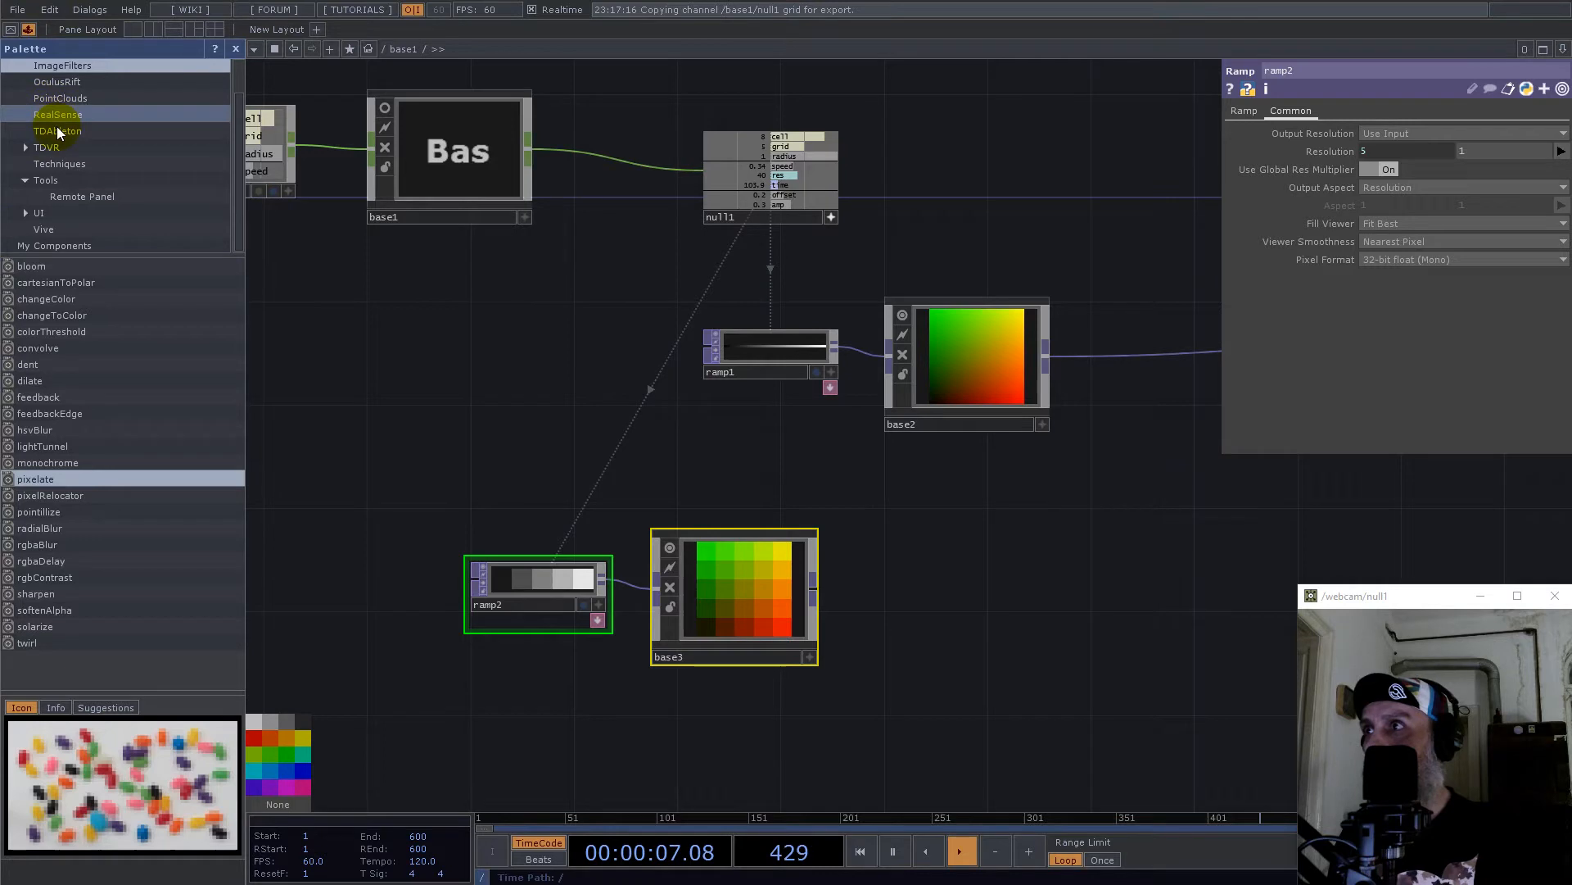
scroll(90, 198, "up", 1)
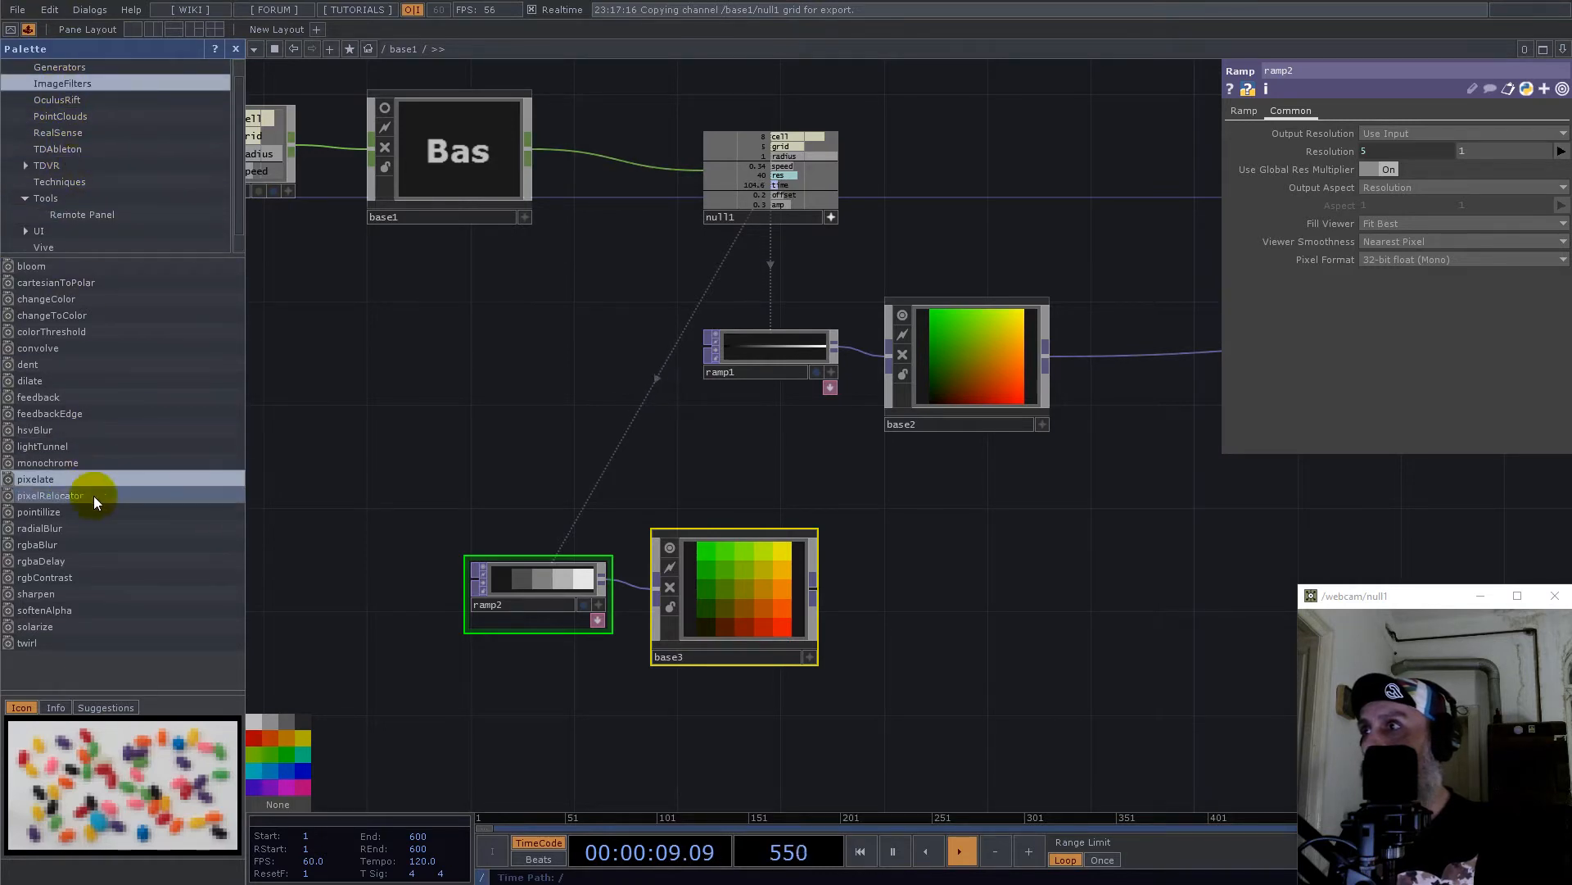
left_click(45, 482)
left_click_drag(1074, 551, 1083, 549)
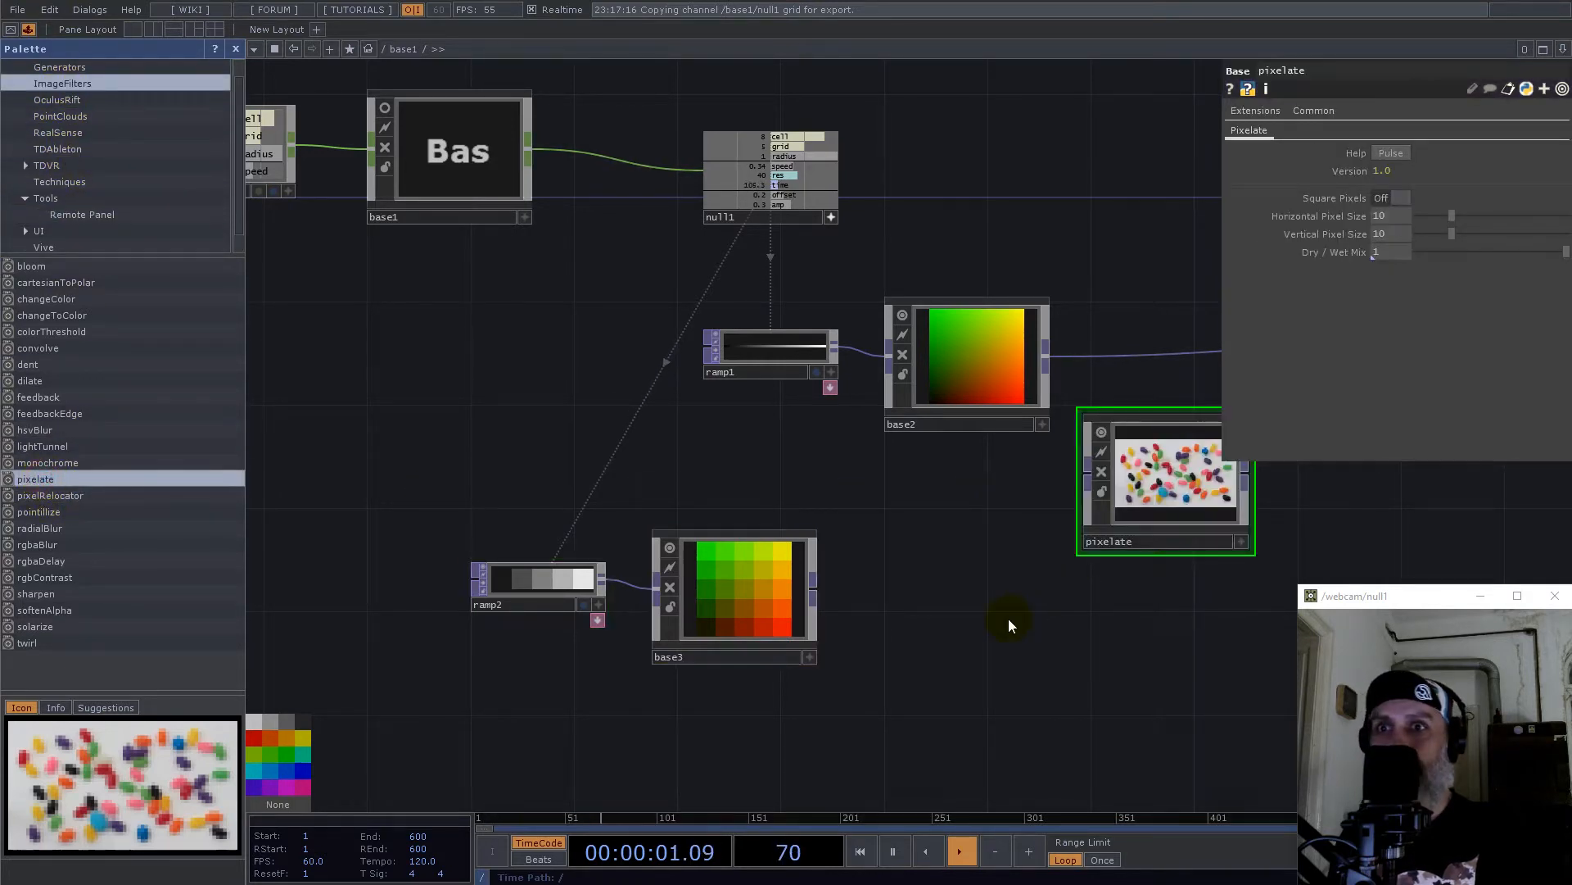
left_click_drag(1007, 615, 674, 602)
left_click_drag(720, 343, 762, 430)
left_click_drag(861, 463, 946, 474)
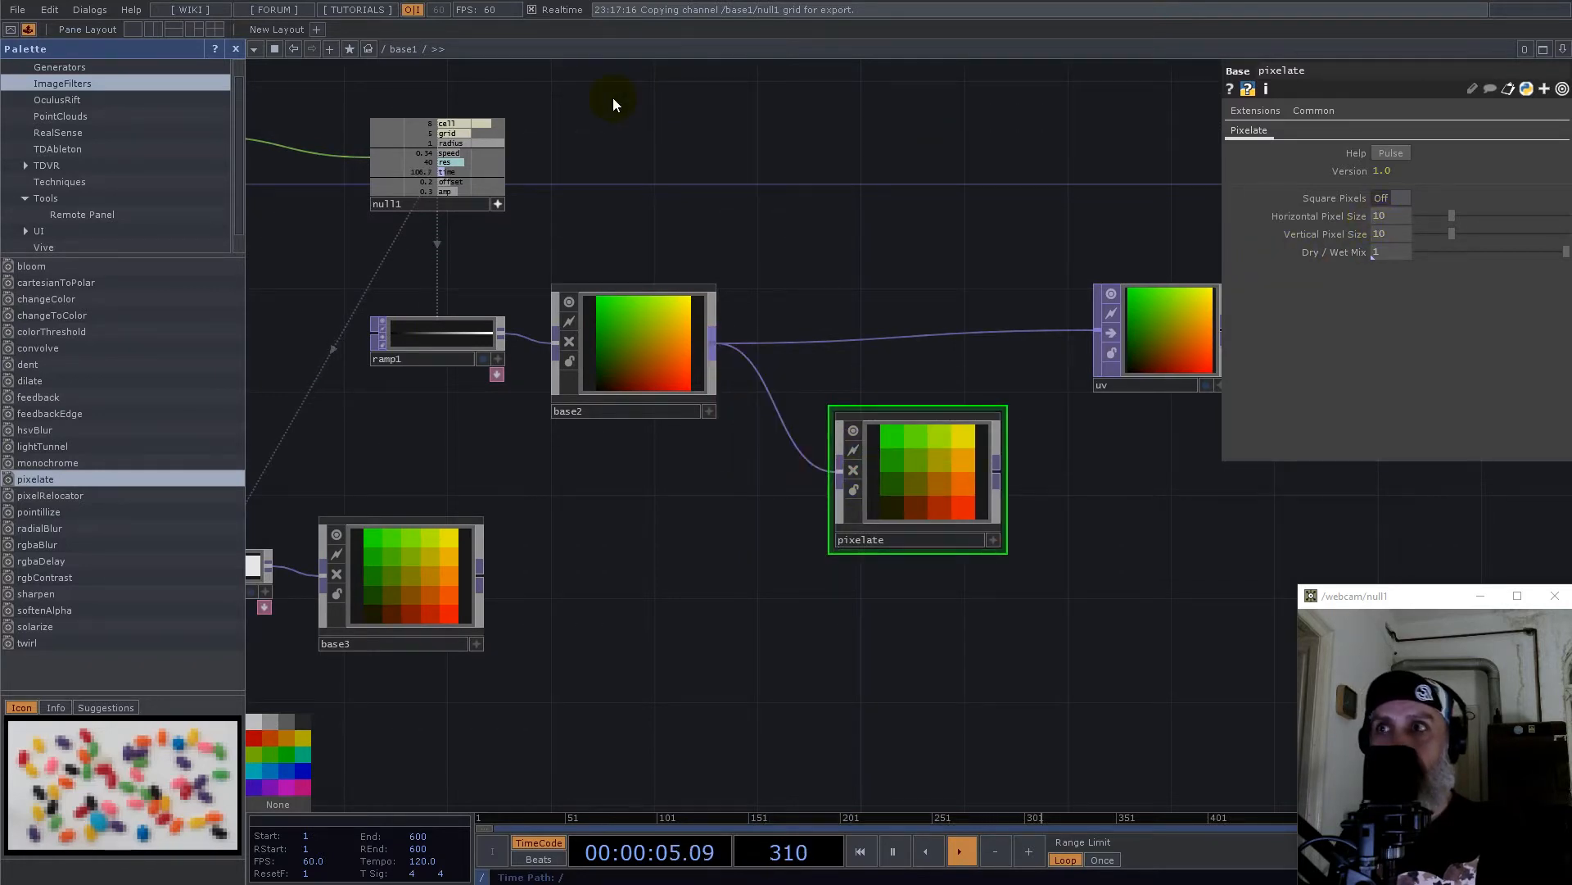
Step: Reference null1's cell channel in both the Horizontal Pixel Size and Vertical Pixel Size of the pixelate component
scroll(438, 77, "up", 3)
left_click_drag(458, 168, 1393, 223)
left_click(1390, 211)
left_click_drag(456, 168, 1392, 233)
left_click(1399, 230)
left_click_drag(1141, 519, 715, 258)
scroll(950, 630, "down", 2)
scroll(933, 594, "up", 5)
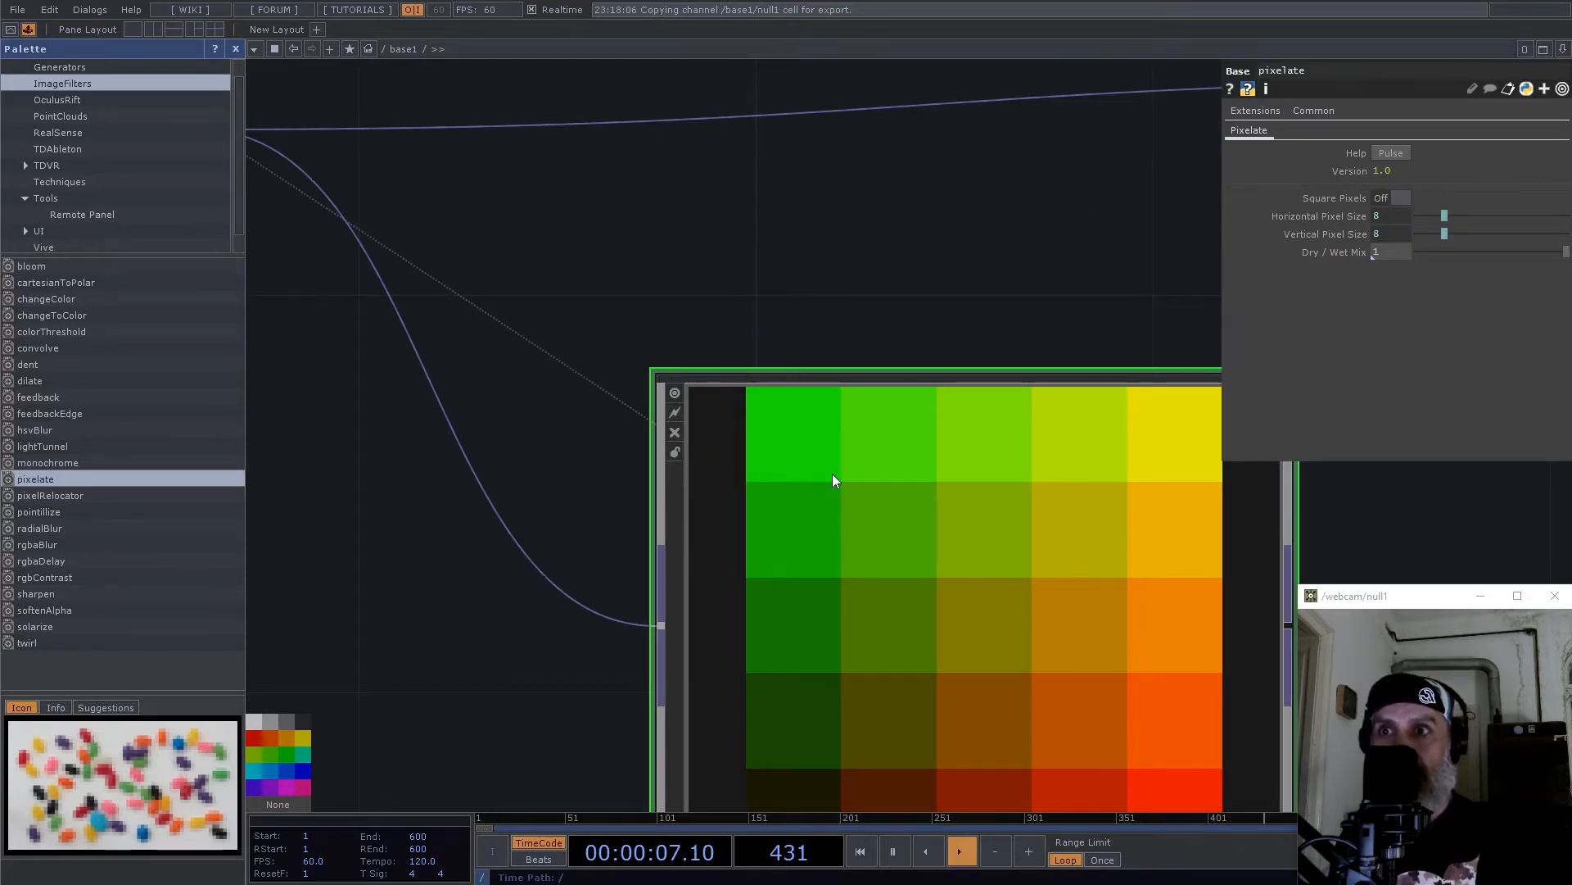
scroll(797, 446, "down", 5)
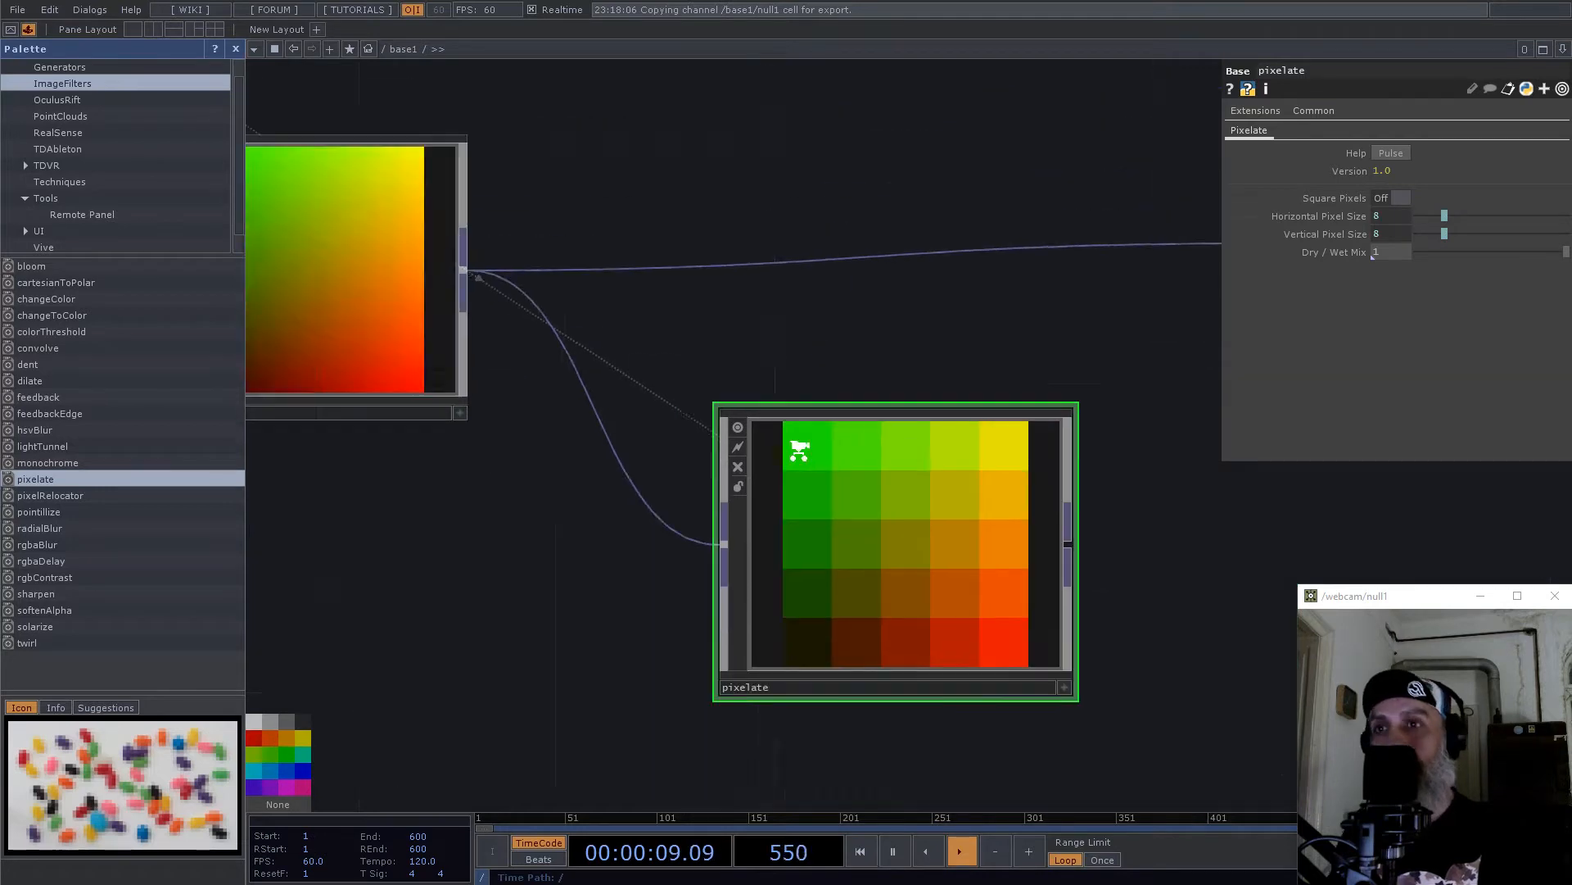
left_click_drag(800, 450, 780, 527)
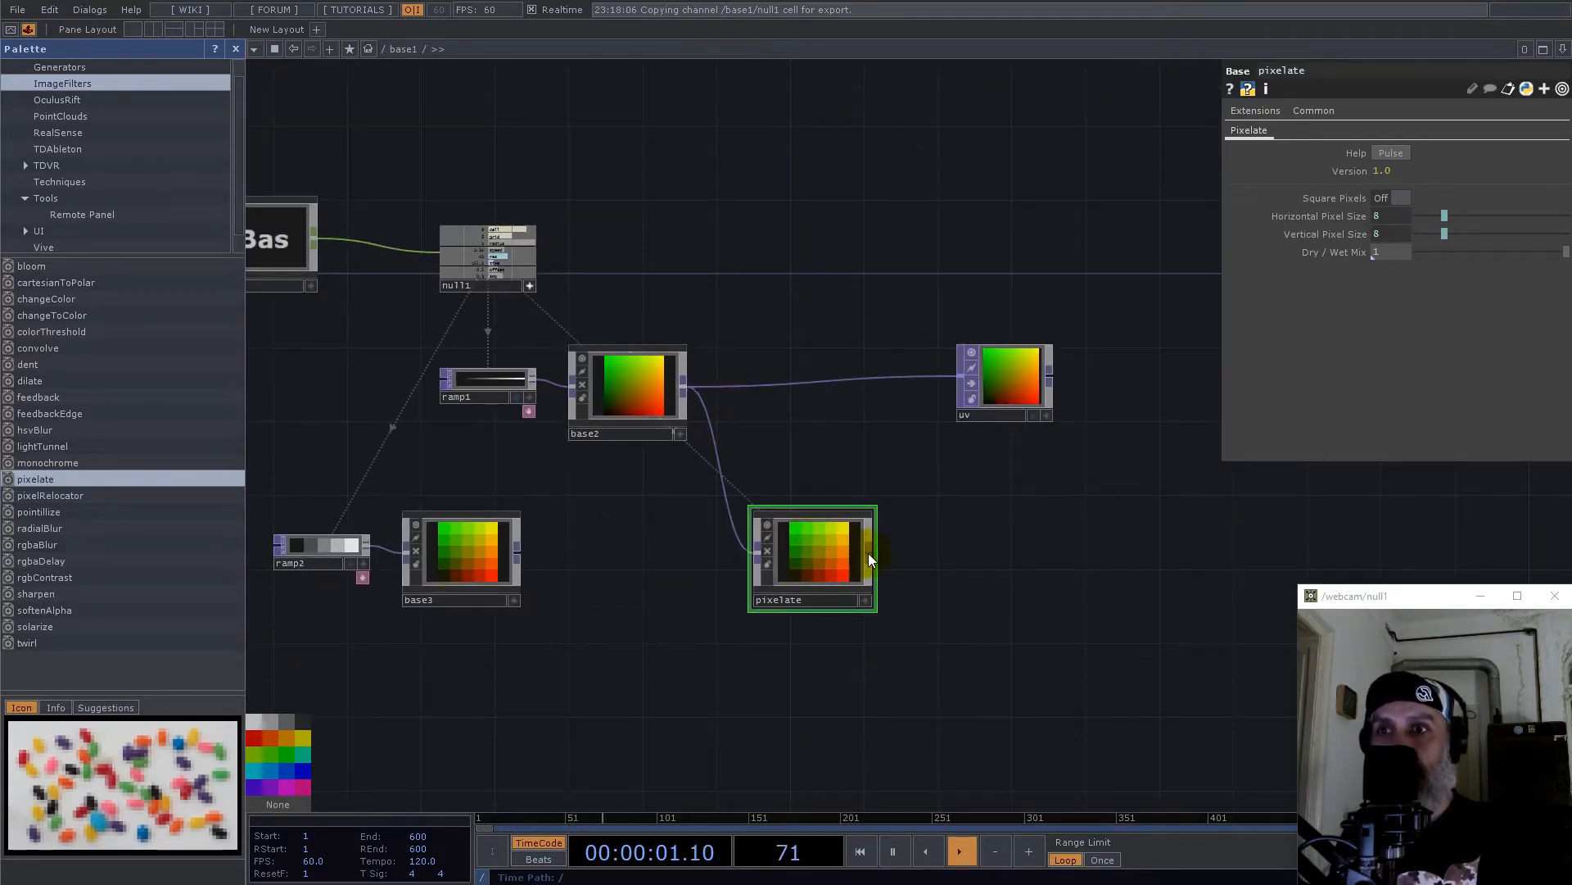
Step: Append a Null TOP to the pixelate output and name it center
right_click(868, 553)
type("nul")
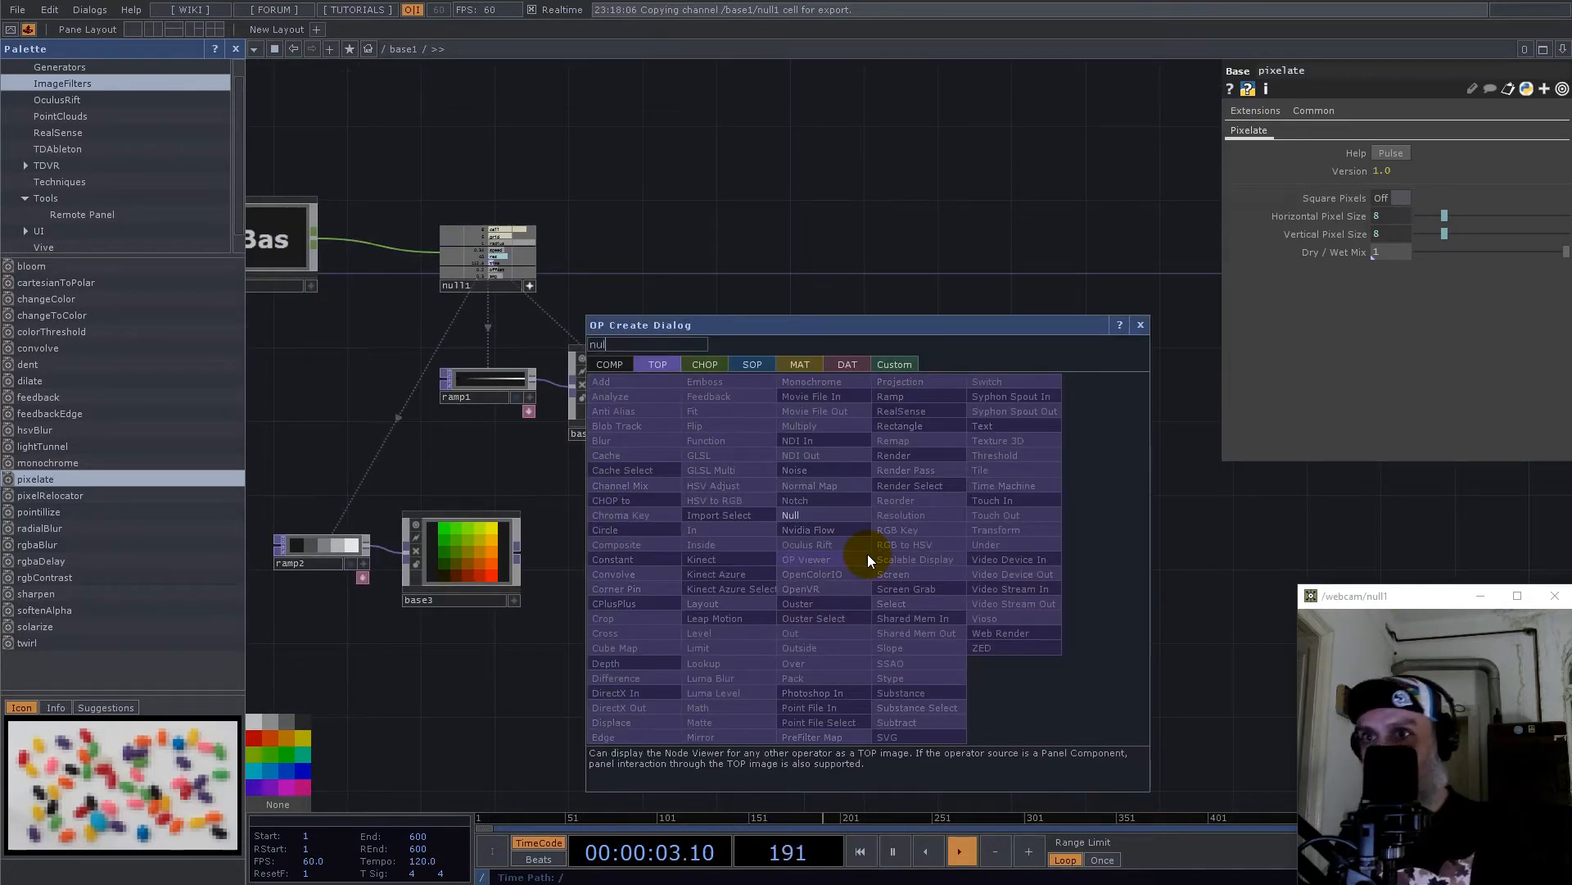
left_click(823, 514)
left_click(1075, 548)
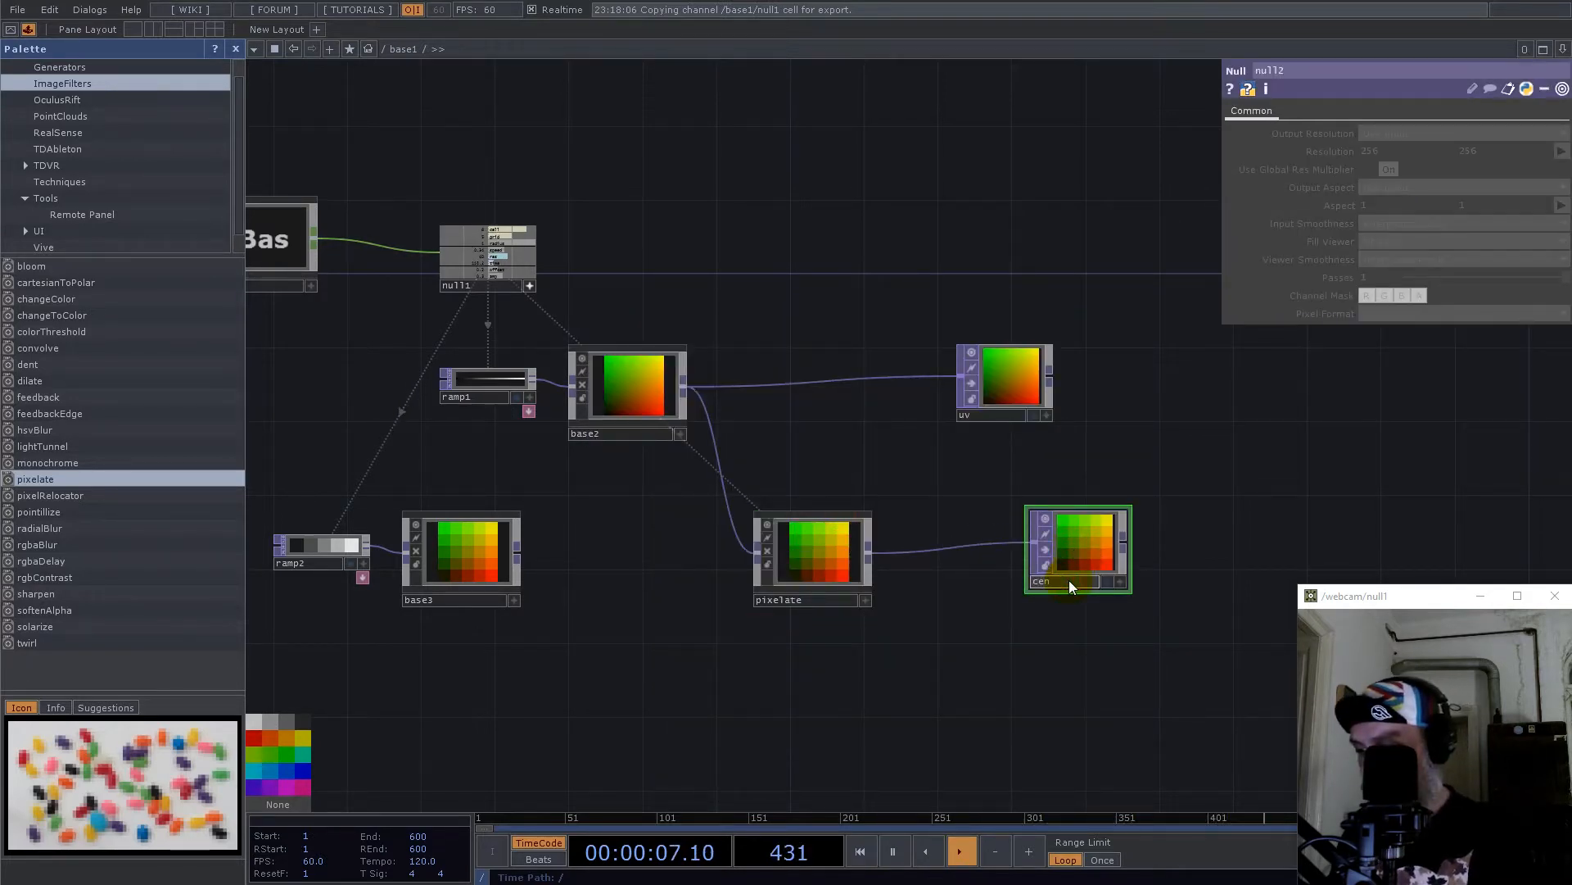
key("Return")
Step: Delete ramp2 and base3, and reposition the uv and pixelate nodes to tidy the network
right_click_drag(611, 685, 754, 625)
left_click_drag(737, 625, 387, 417)
key("Delete")
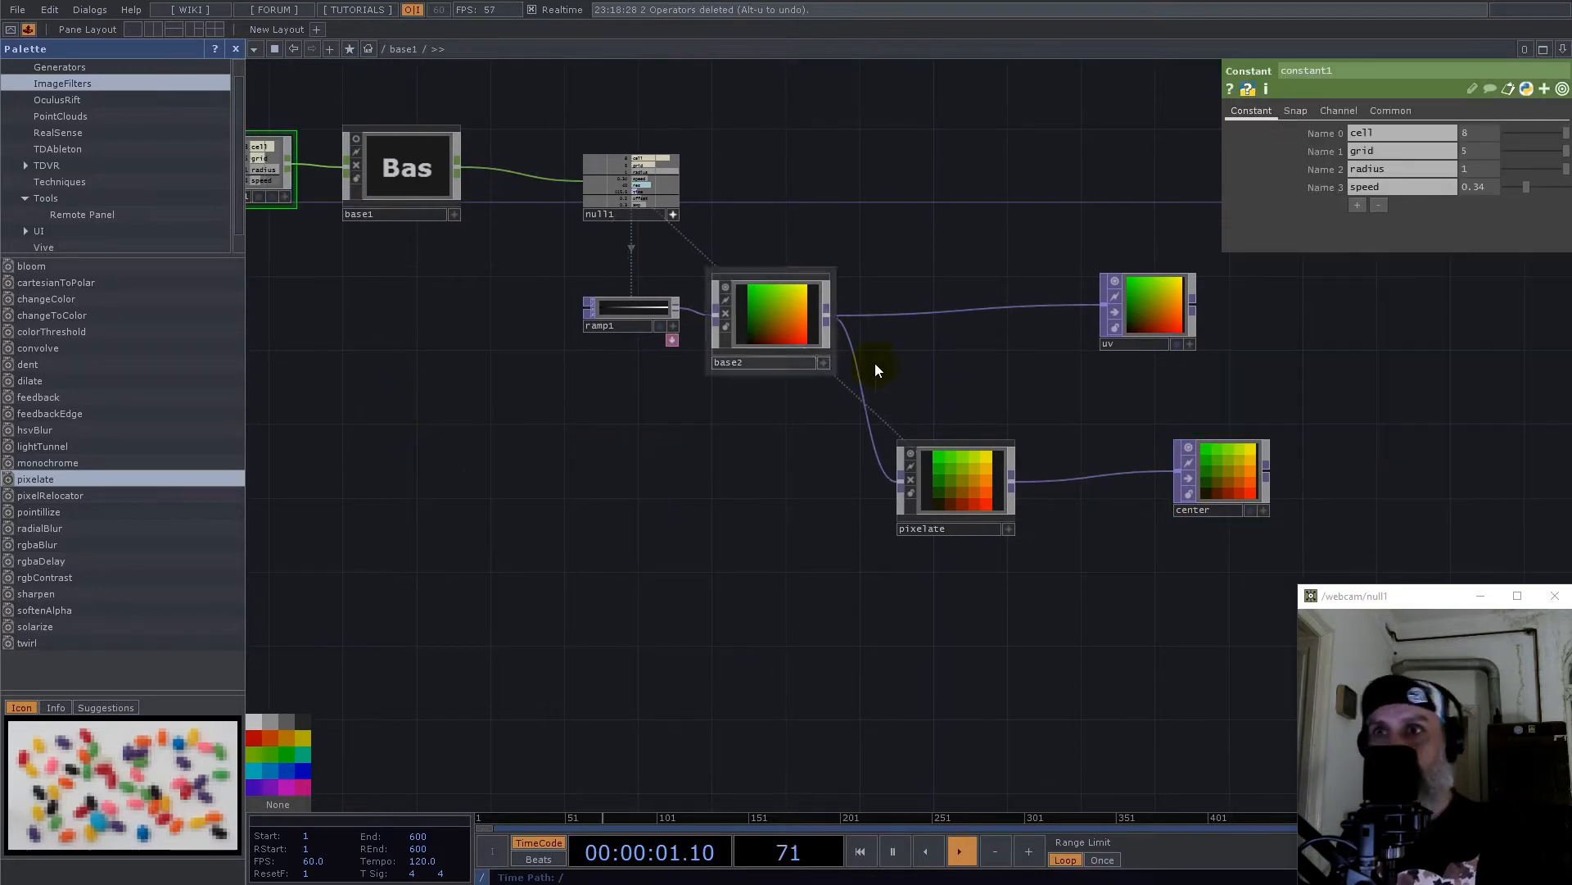
left_click_drag(1138, 325, 1193, 324)
left_click_drag(945, 489, 975, 450)
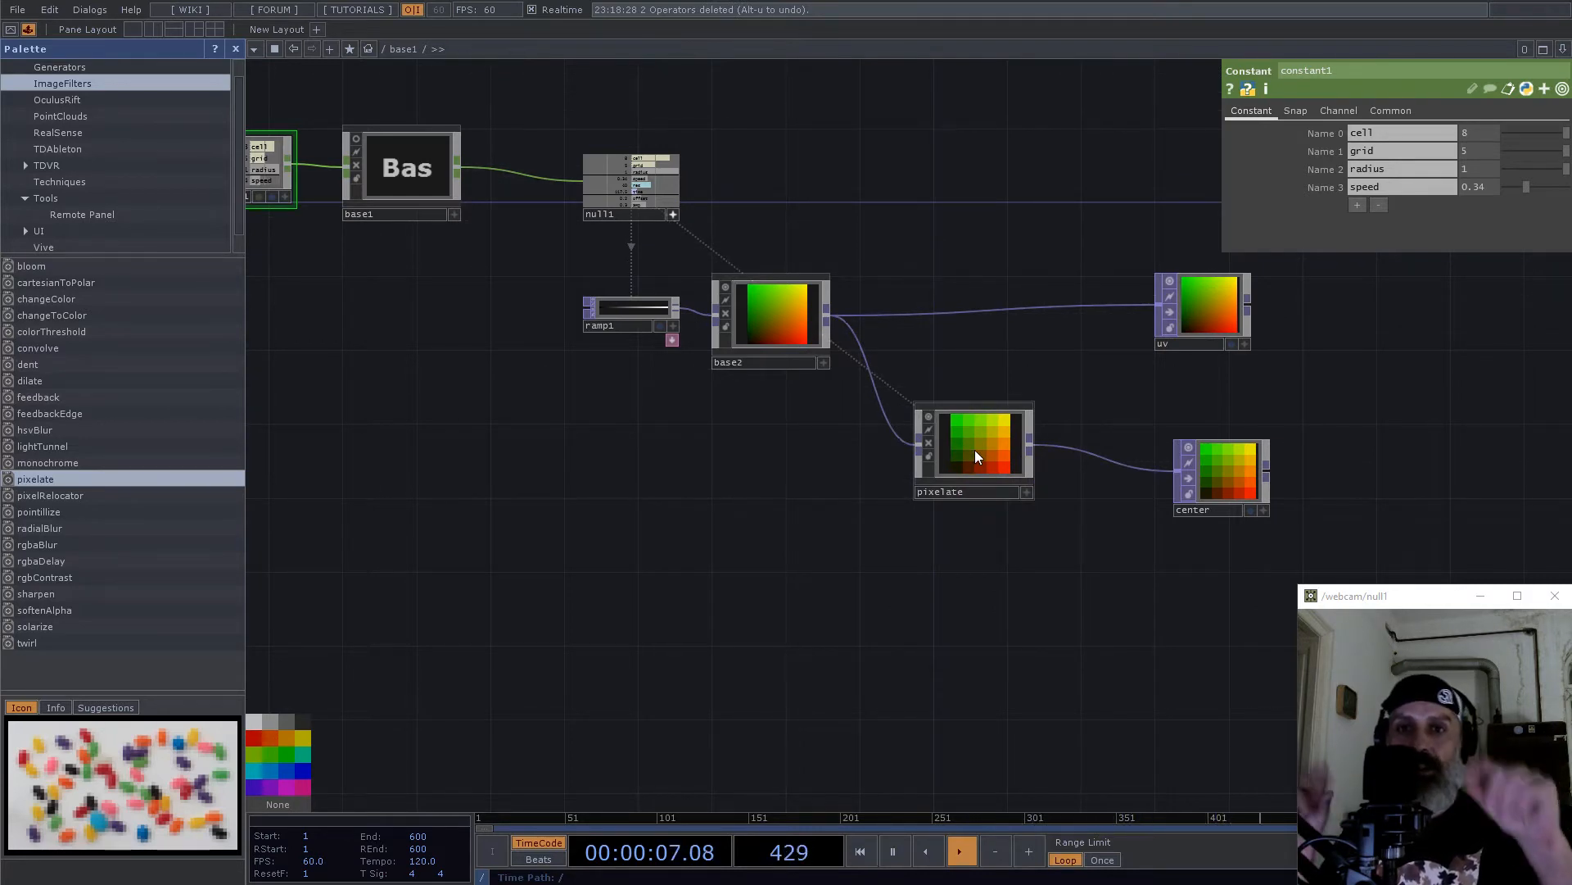
Step: Add a Noise TOP in the empty area below base2
key("Tab")
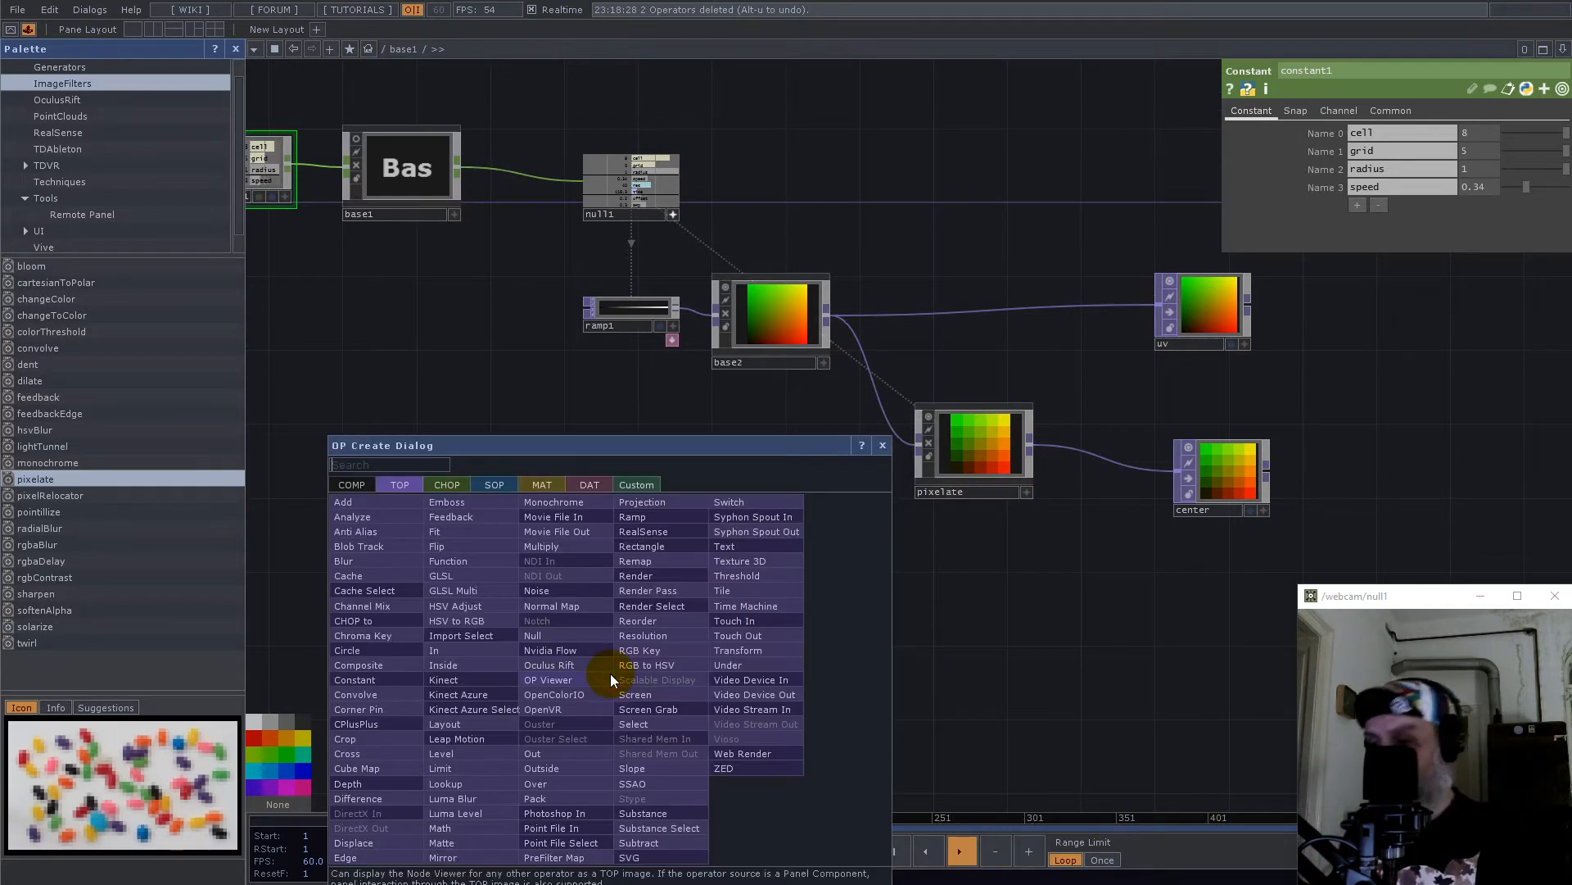
type("noise")
left_click(542, 591)
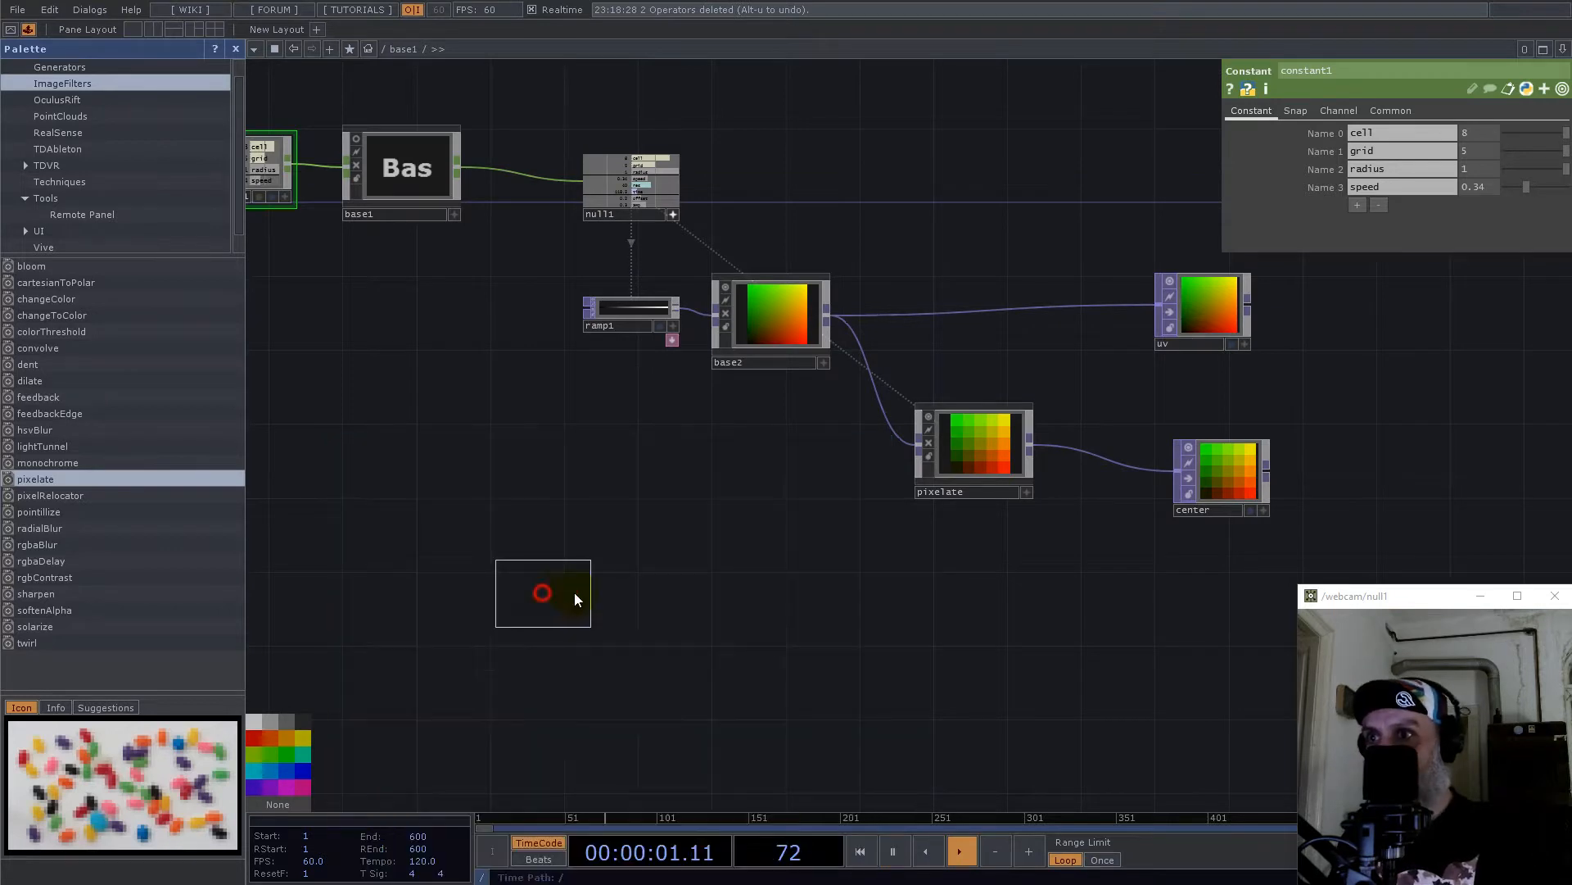
left_click(692, 603)
Step: Reference null1's grid channel in both the width and height of the Noise TOP's resolution
scroll(616, 101, "up", 5)
left_click_drag(676, 270, 1342, 149)
left_click(1342, 149)
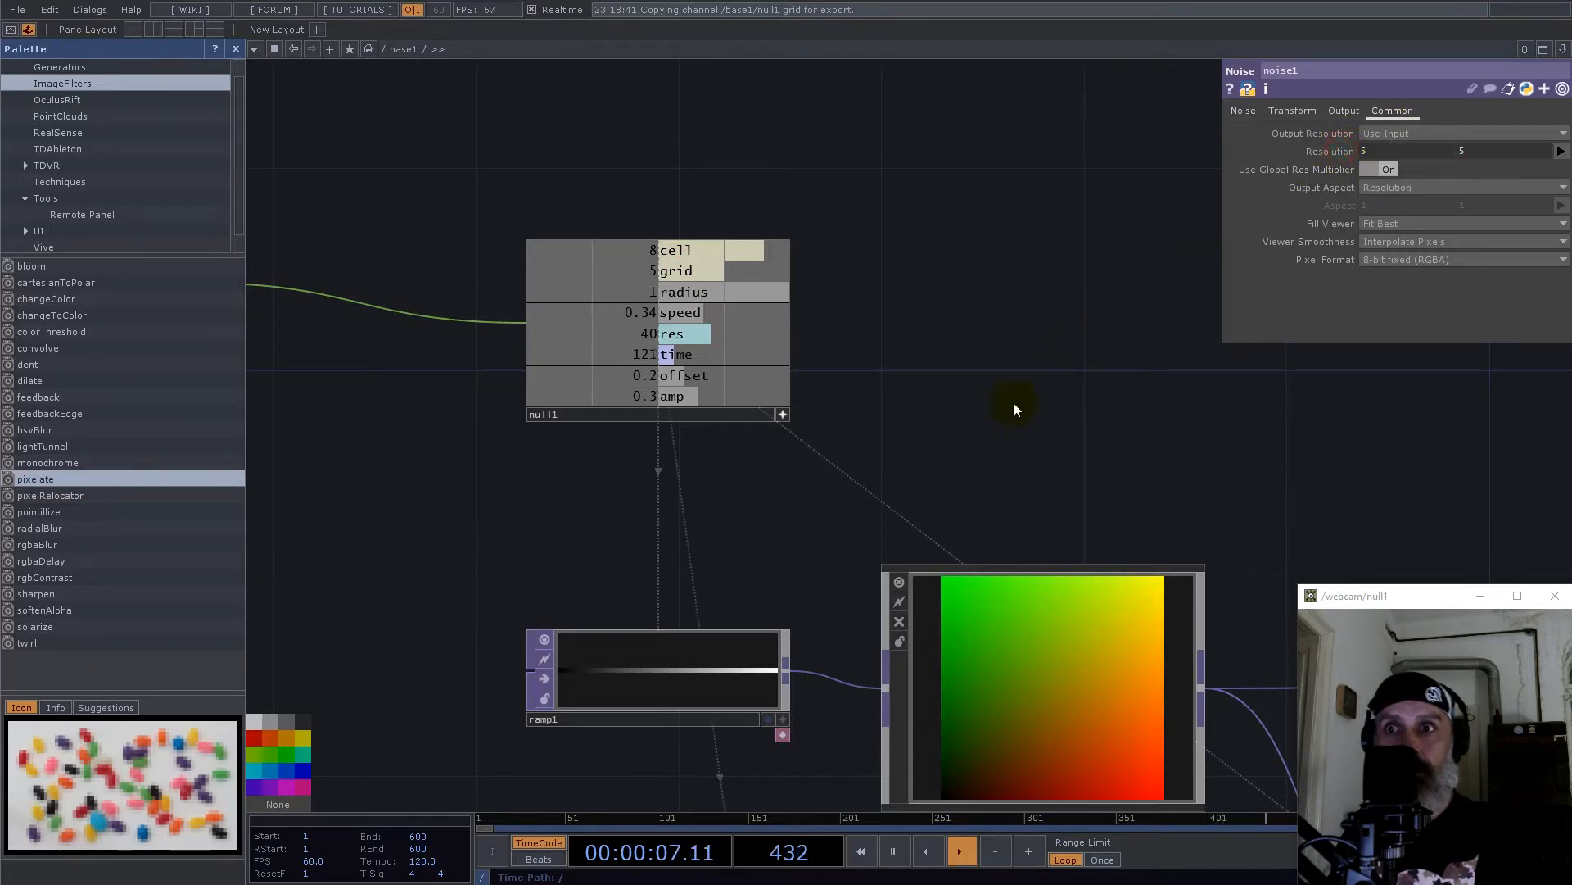
scroll(989, 456, "down", 2)
left_click_drag(990, 456, 882, 266)
scroll(882, 266, "down", 3)
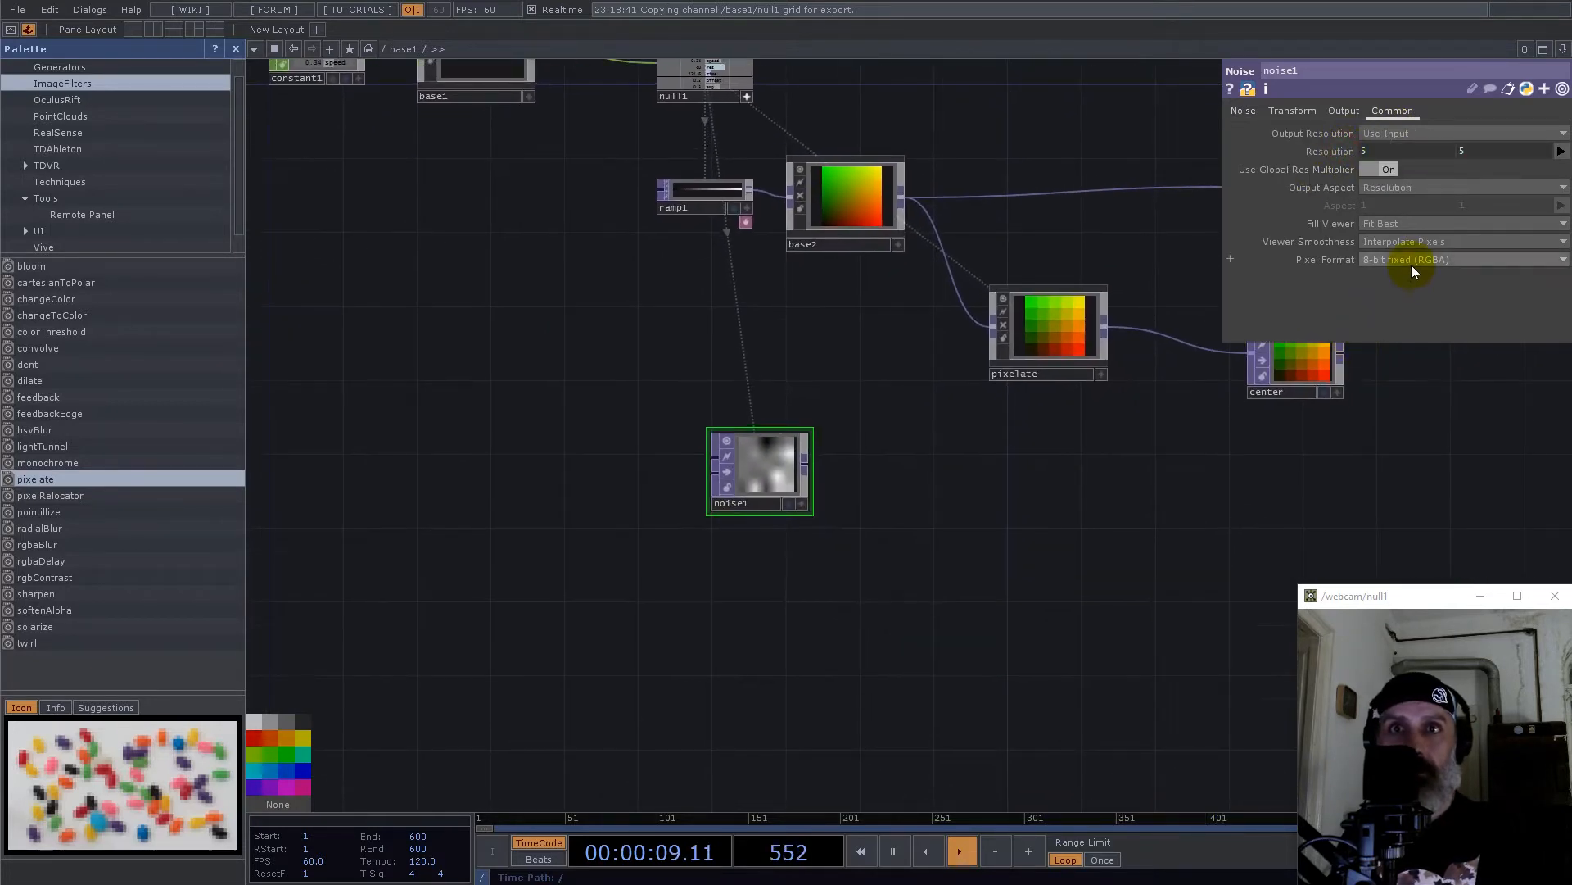
Step: Set the Noise TOP's pixel format to 32-bit float (RG), and inspect the node info of uv and center
left_click(1417, 260)
left_click(1427, 512)
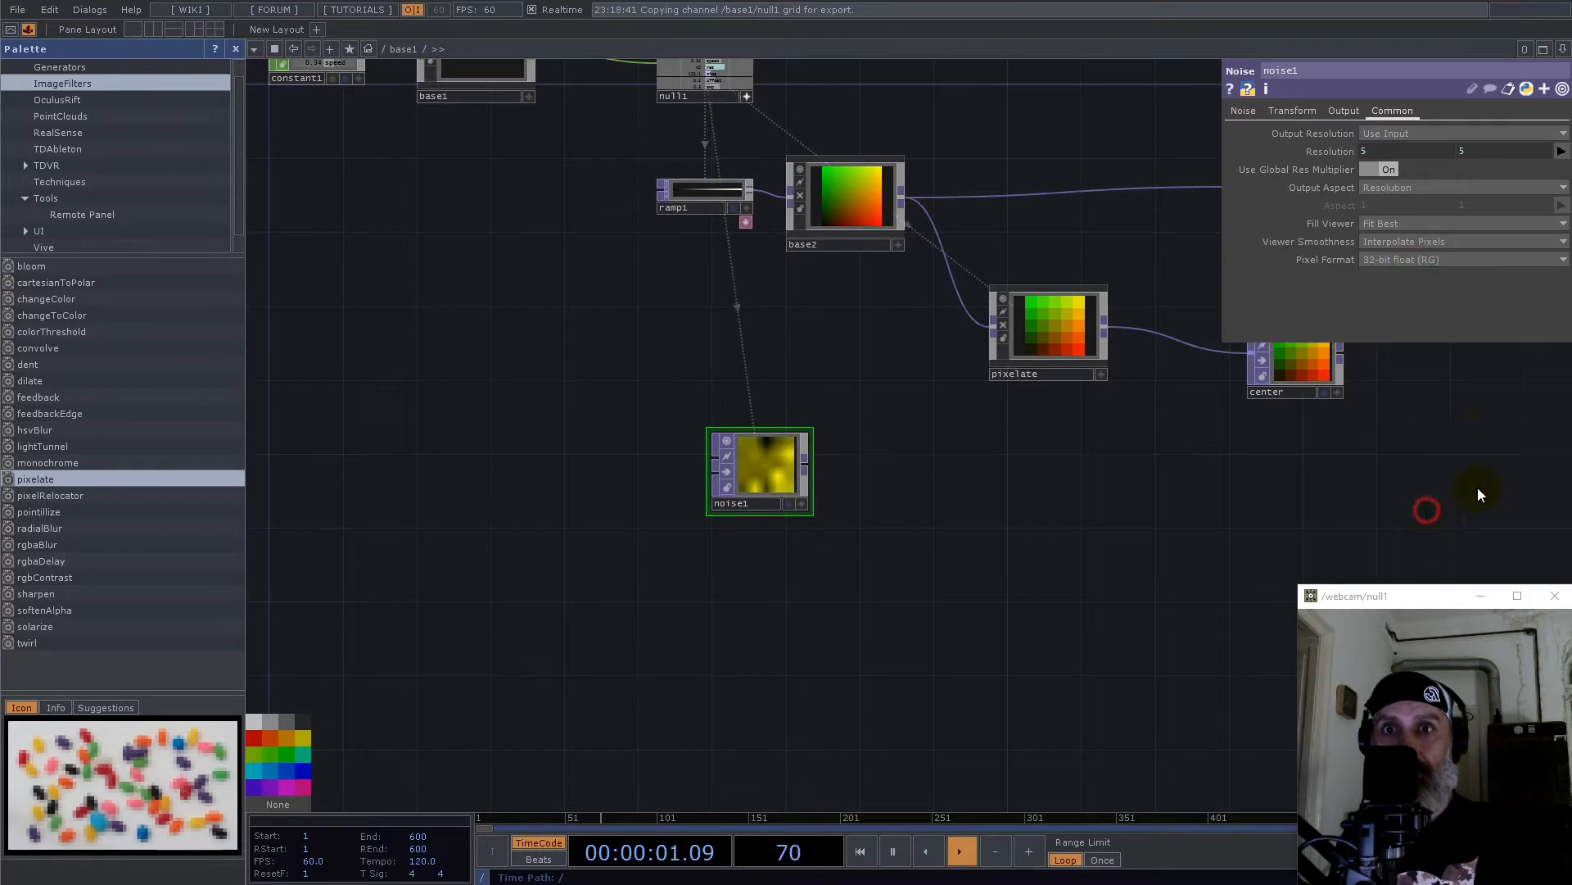
left_click_drag(1077, 472, 717, 558)
middle_click(932, 268)
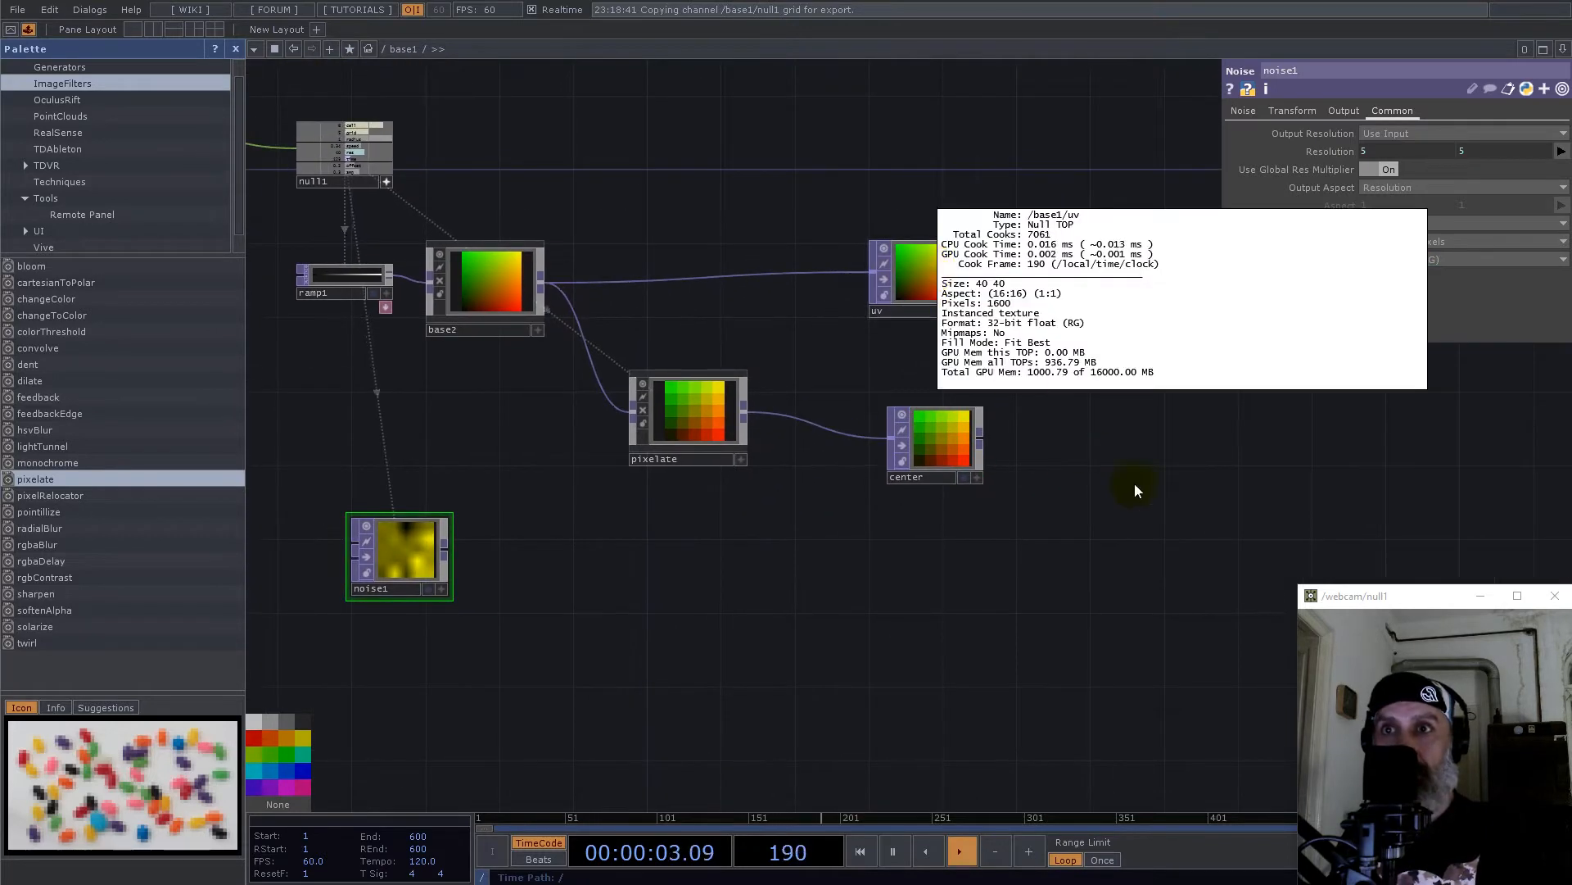
middle_click(950, 439)
left_click(1043, 322)
left_click_drag(574, 608, 807, 460)
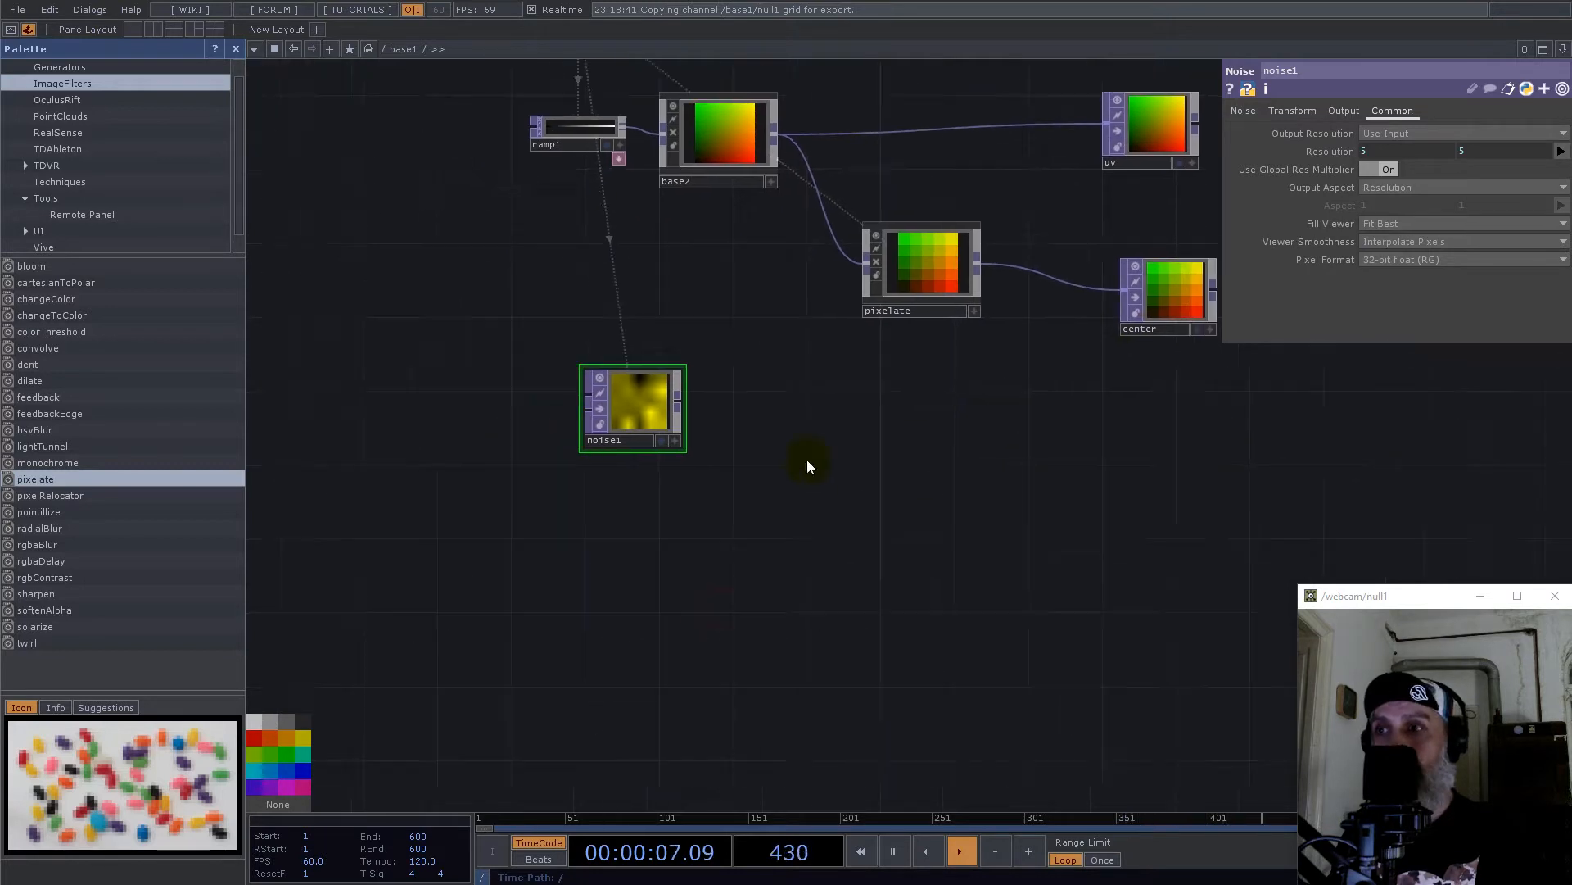
Step: Turn off Monochrome on the Noise TOP and set its Viewer Smoothness to Nearest Pixel
left_click(1242, 111)
left_click(1381, 314)
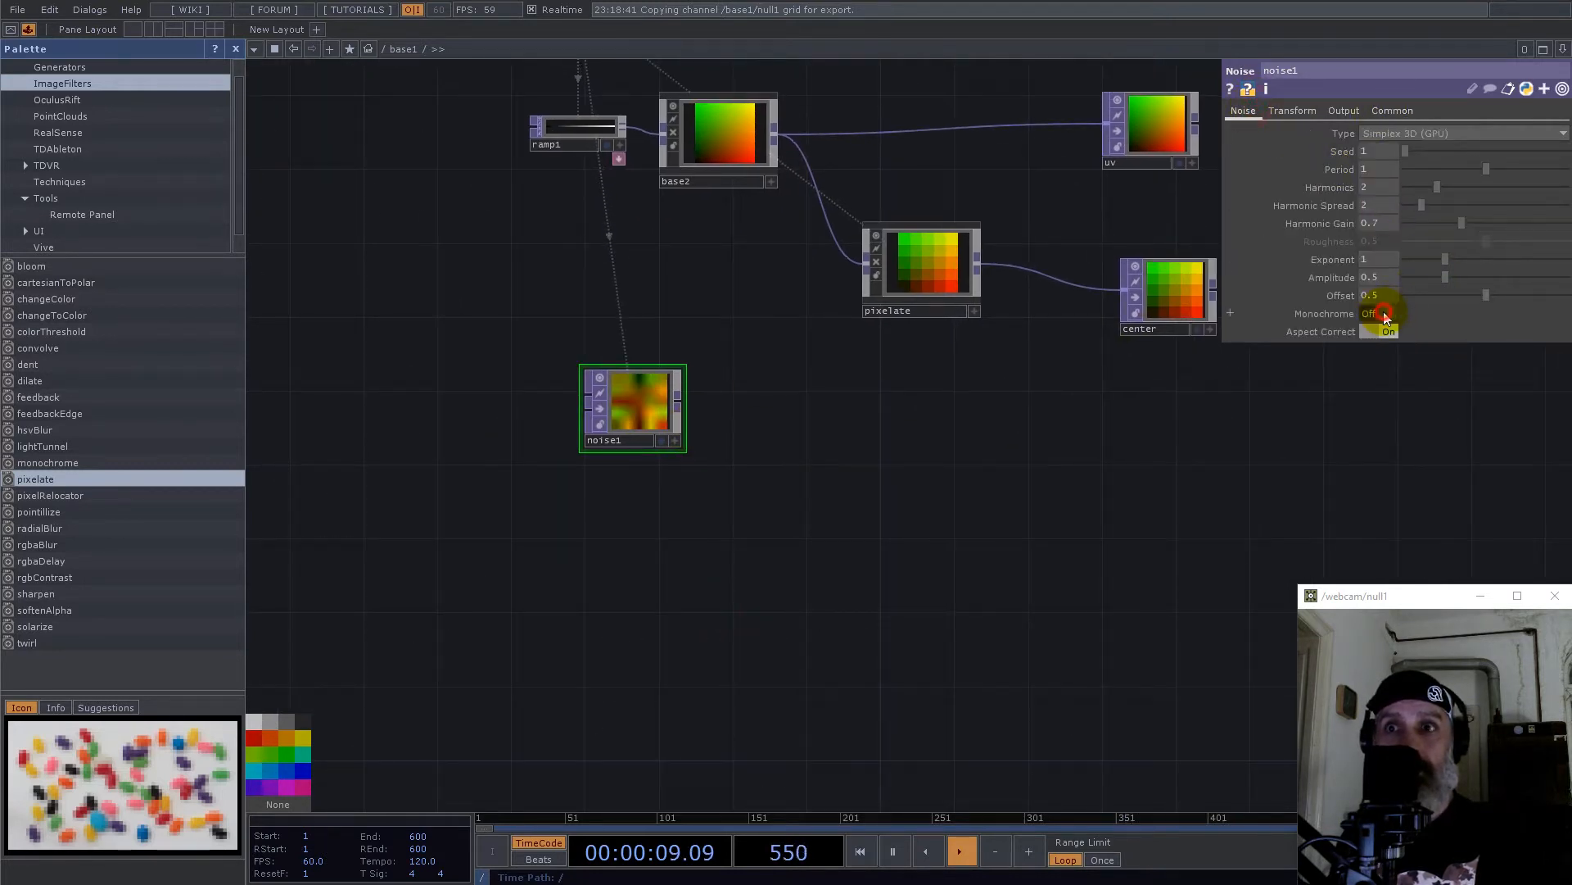
left_click(1384, 111)
left_click(1397, 241)
left_click(1397, 271)
scroll(520, 416, "up", 5)
left_click_drag(739, 389, 848, 464)
left_click_drag(895, 269, 505, 397)
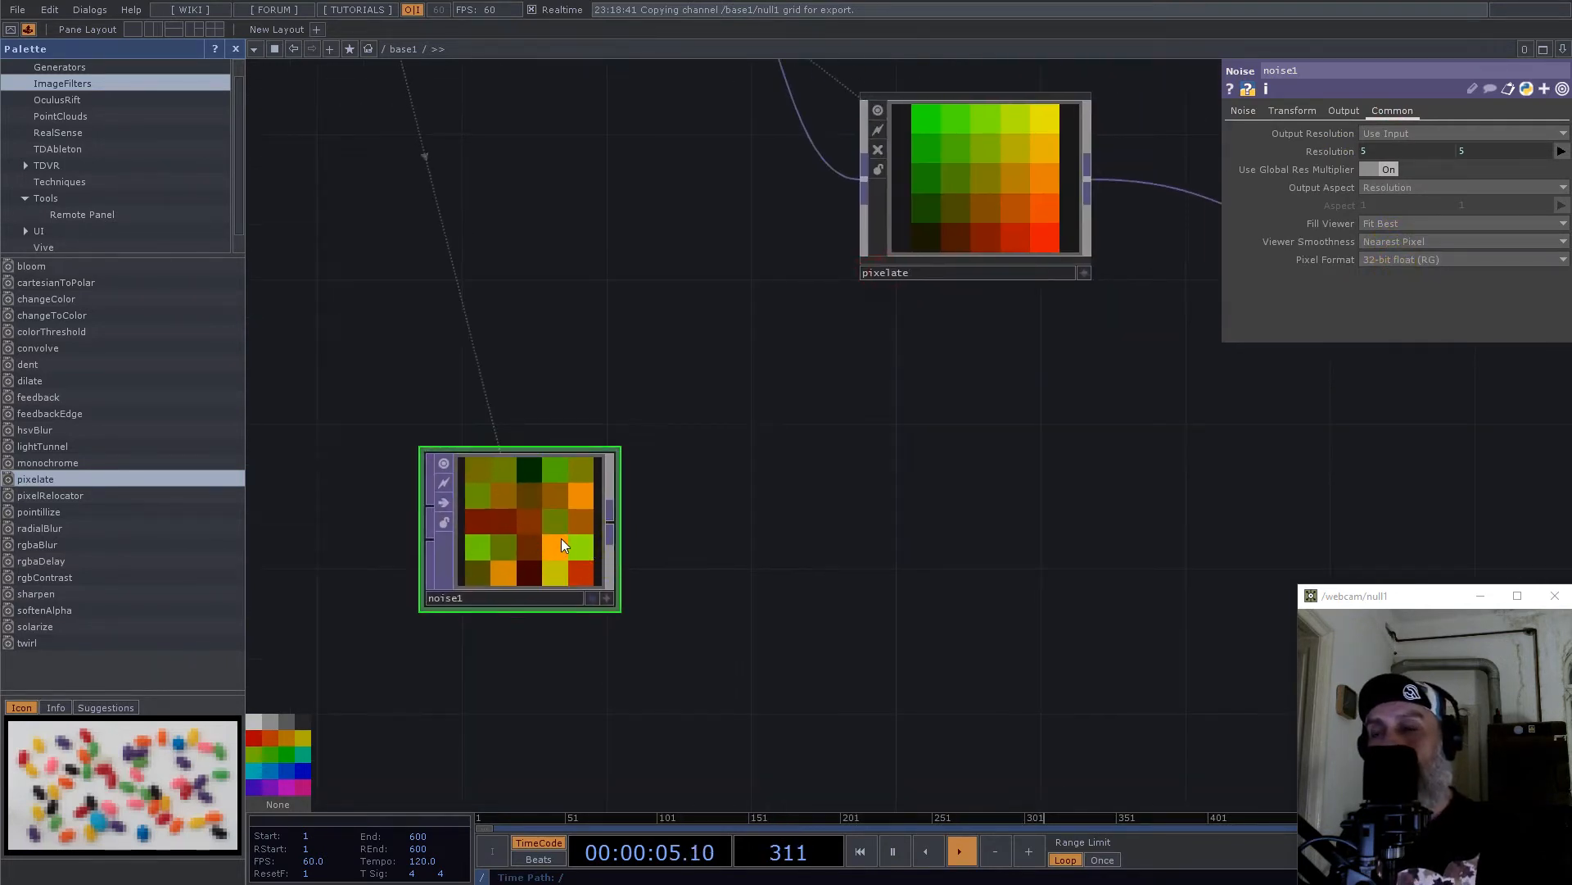
Step: Append a Level TOP to the output of noise1
right_click(609, 522)
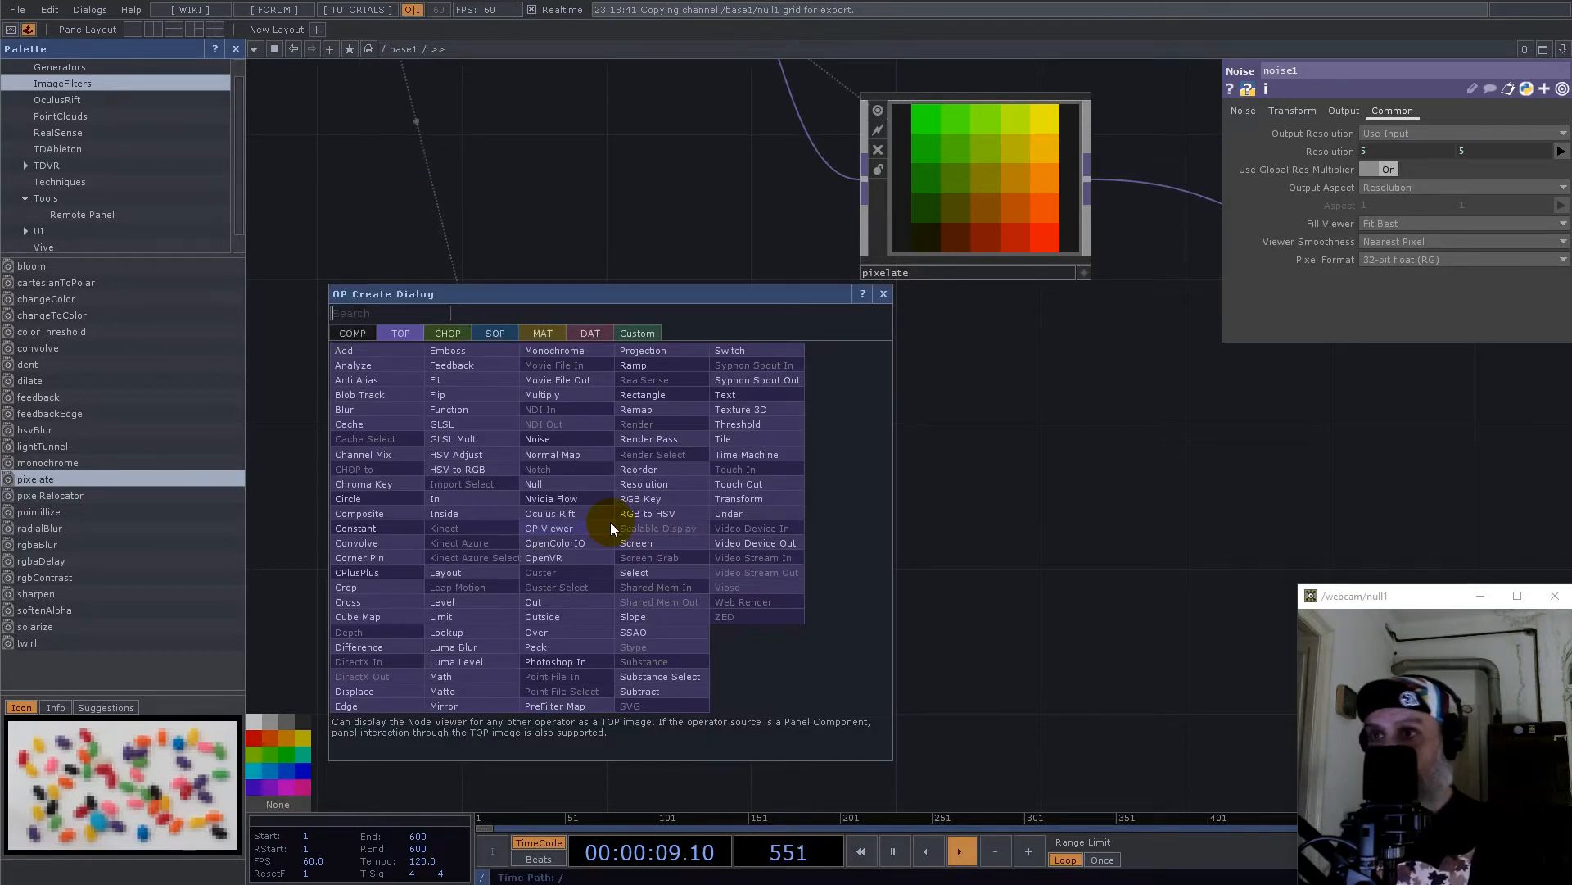
type("le")
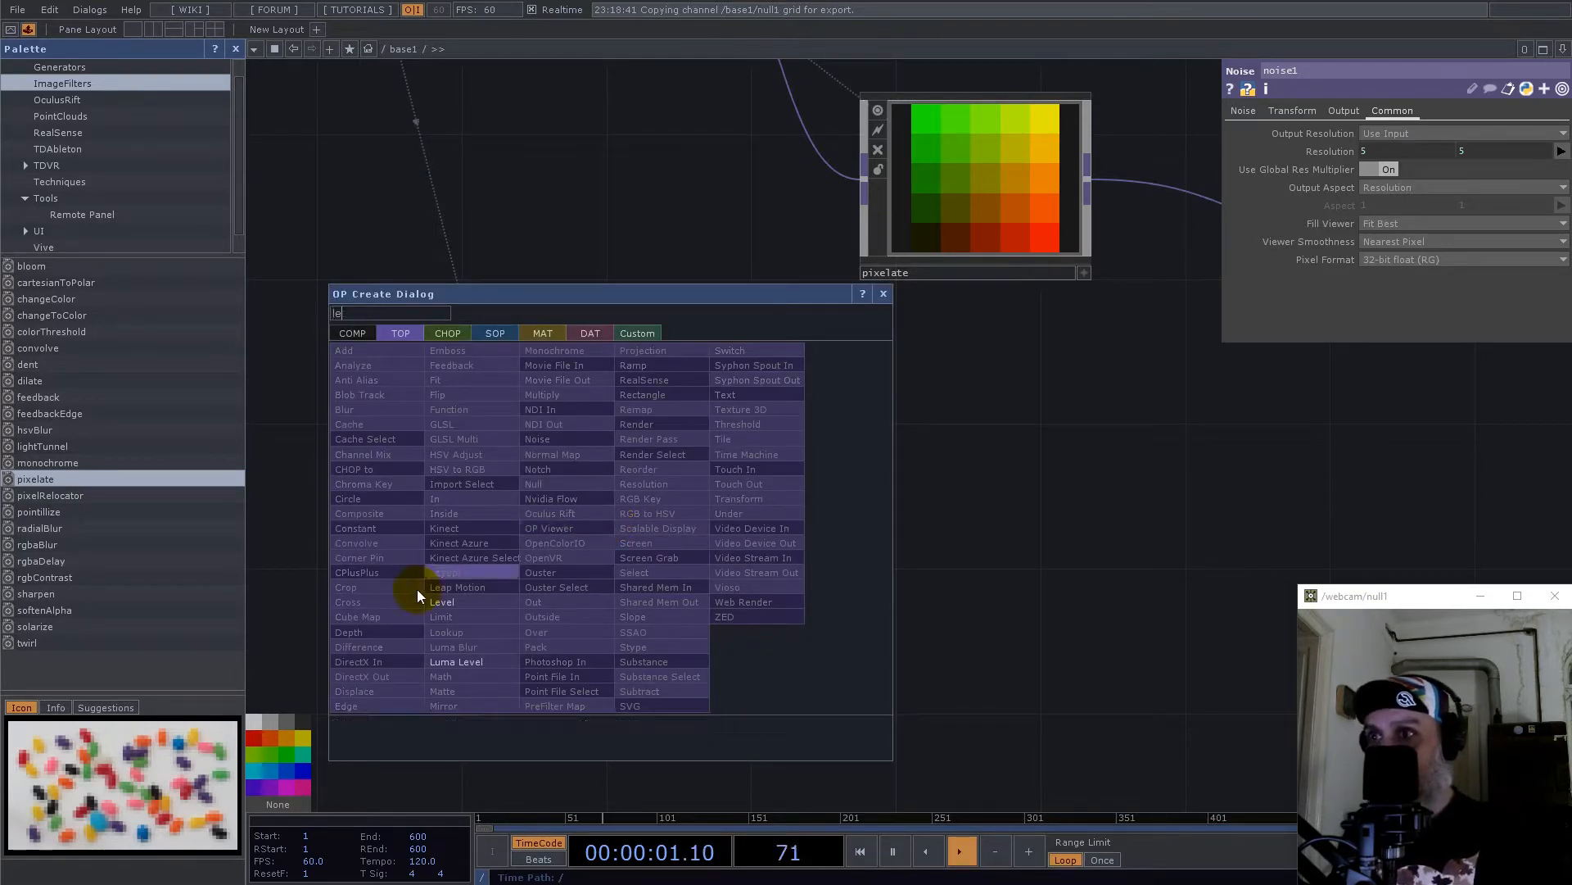
left_click(483, 603)
left_click(768, 534)
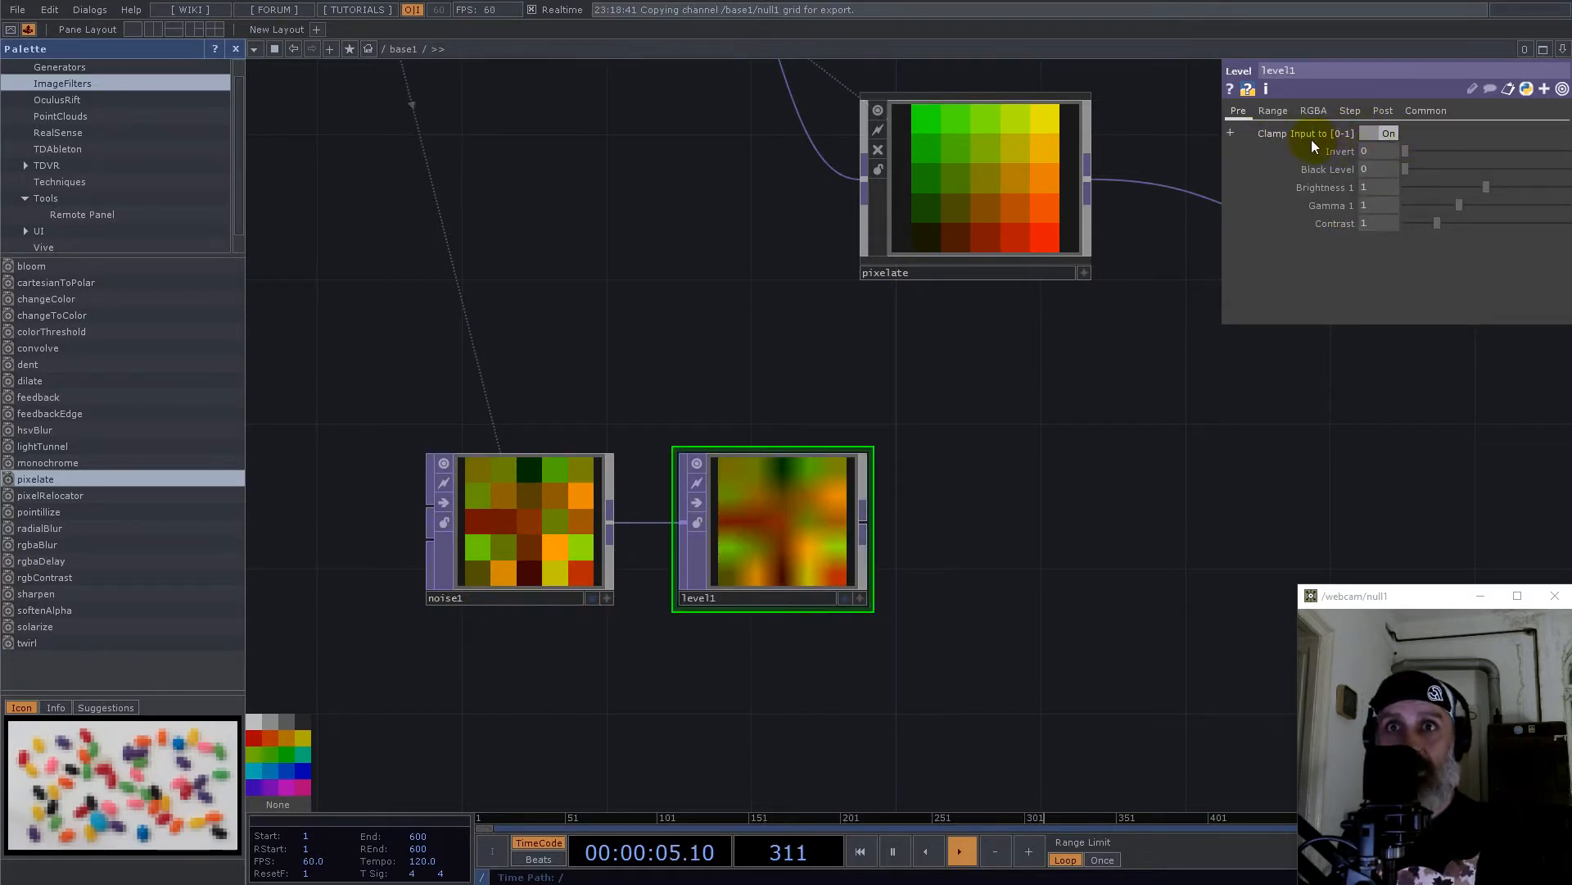
Step: Set the Level TOP's Input Smoothness and Viewer Smoothness to Nearest Pixel
left_click(1425, 111)
left_click(1420, 259)
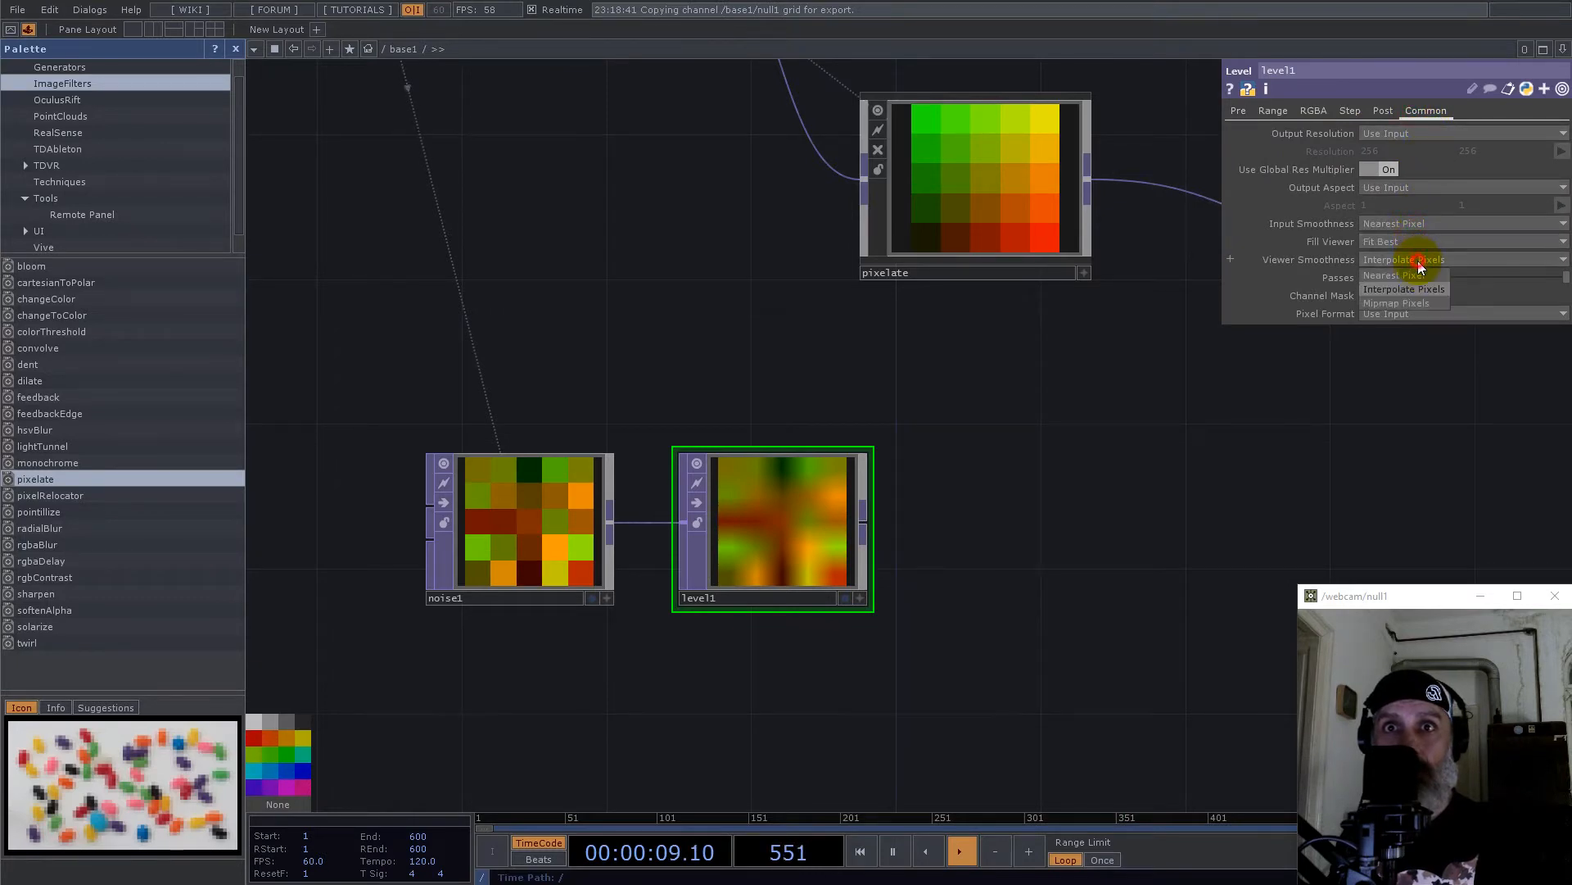
left_click(1416, 277)
Step: Reposition noise1 and level1 close together as one row, and close the component Palette
scroll(486, 557, "down", 3)
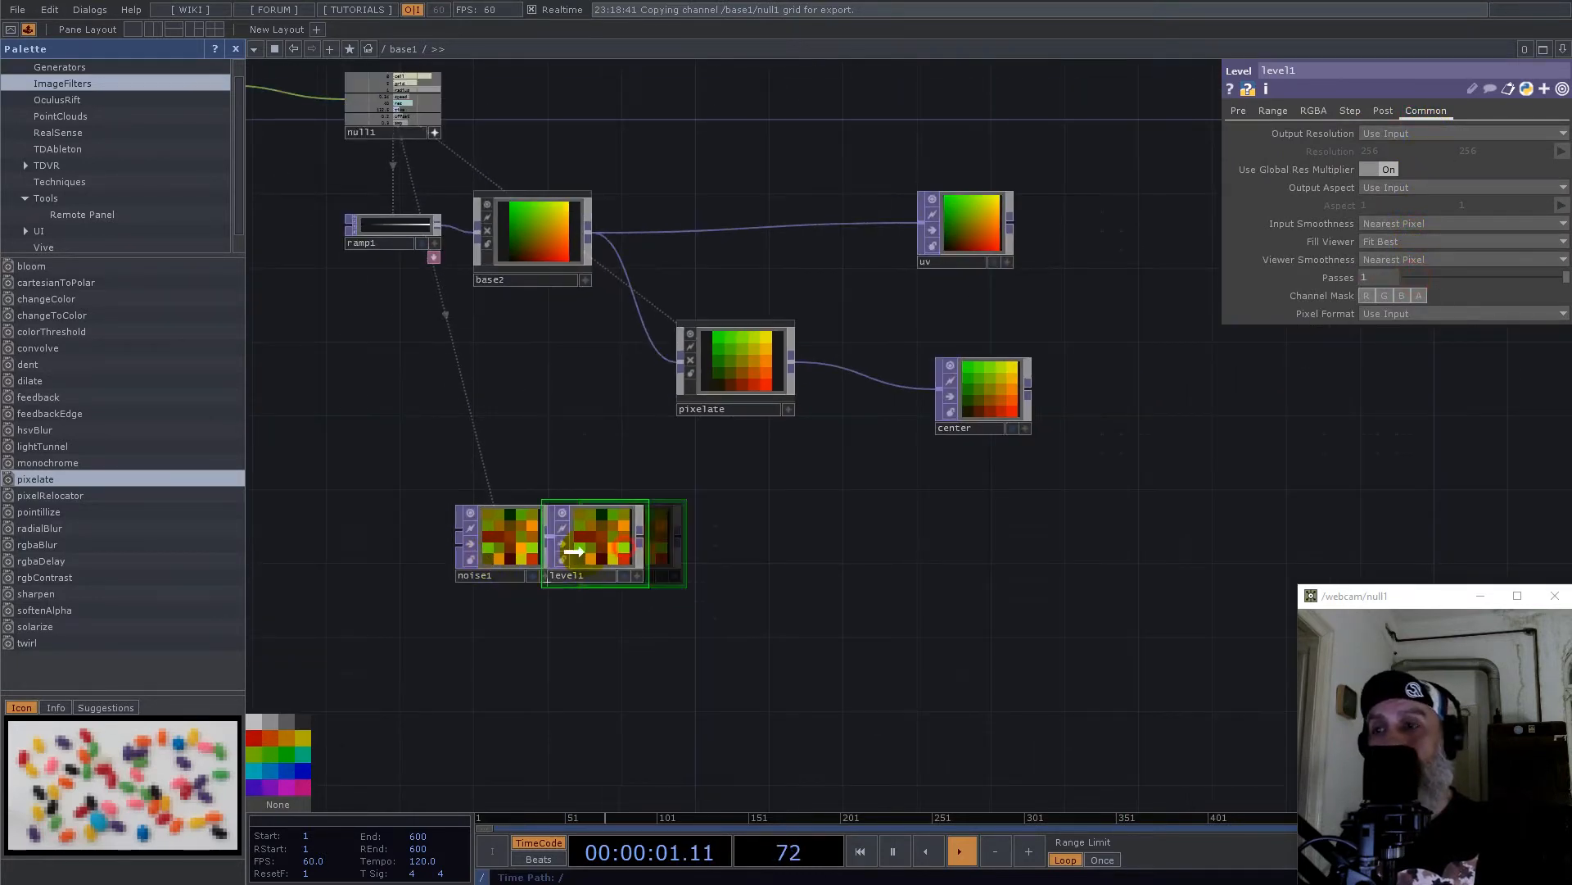
left_click_drag(605, 552, 624, 555)
right_click_drag(379, 467, 740, 566)
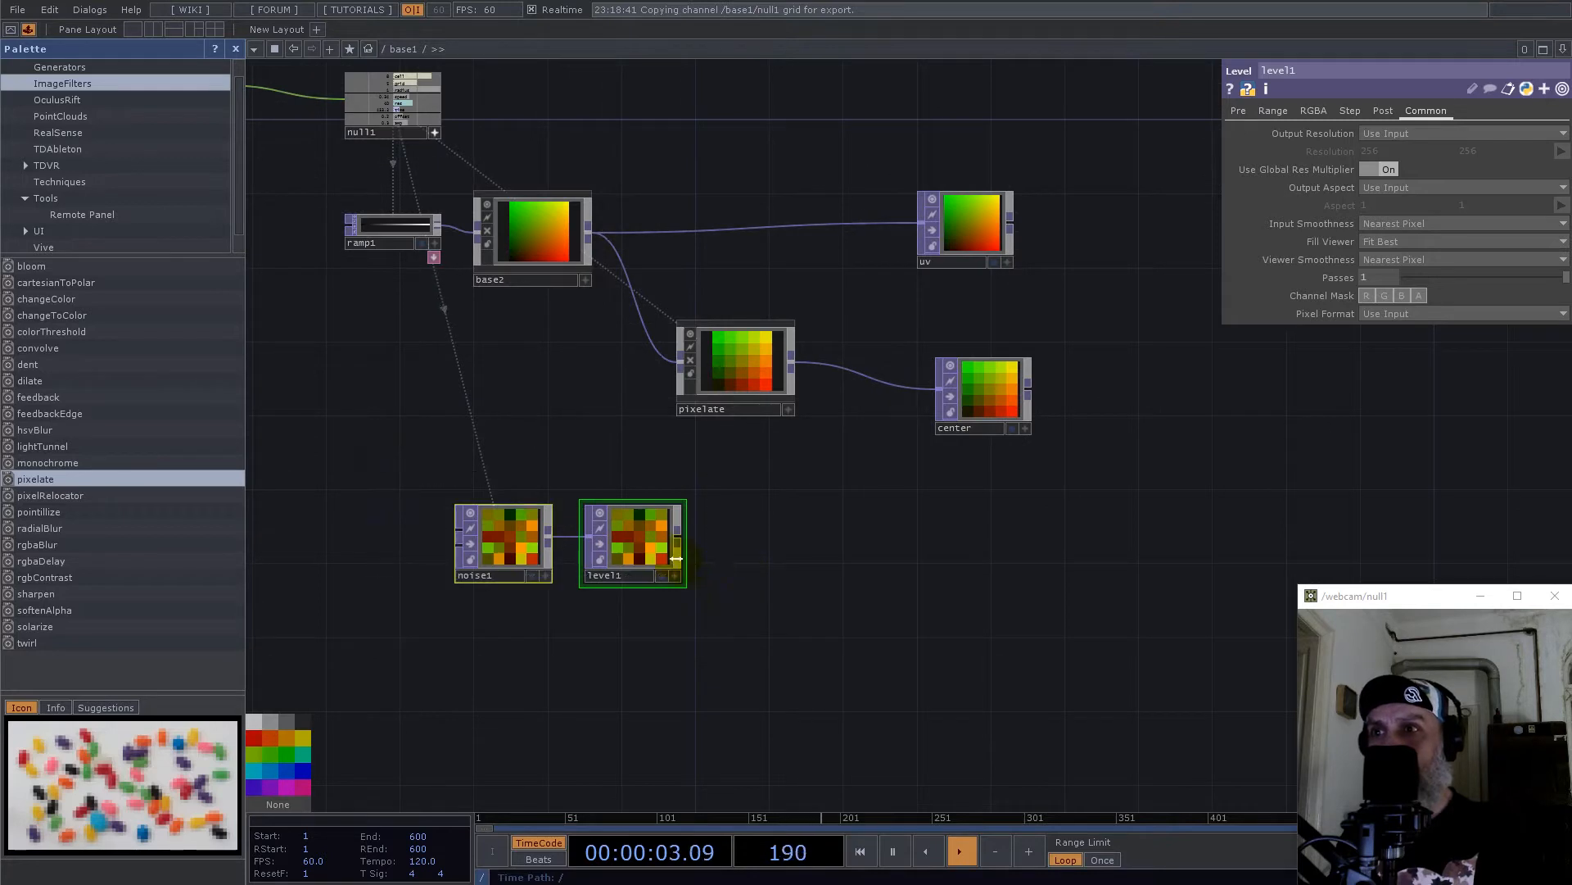
left_click_drag(647, 545, 591, 536)
left_click(237, 50)
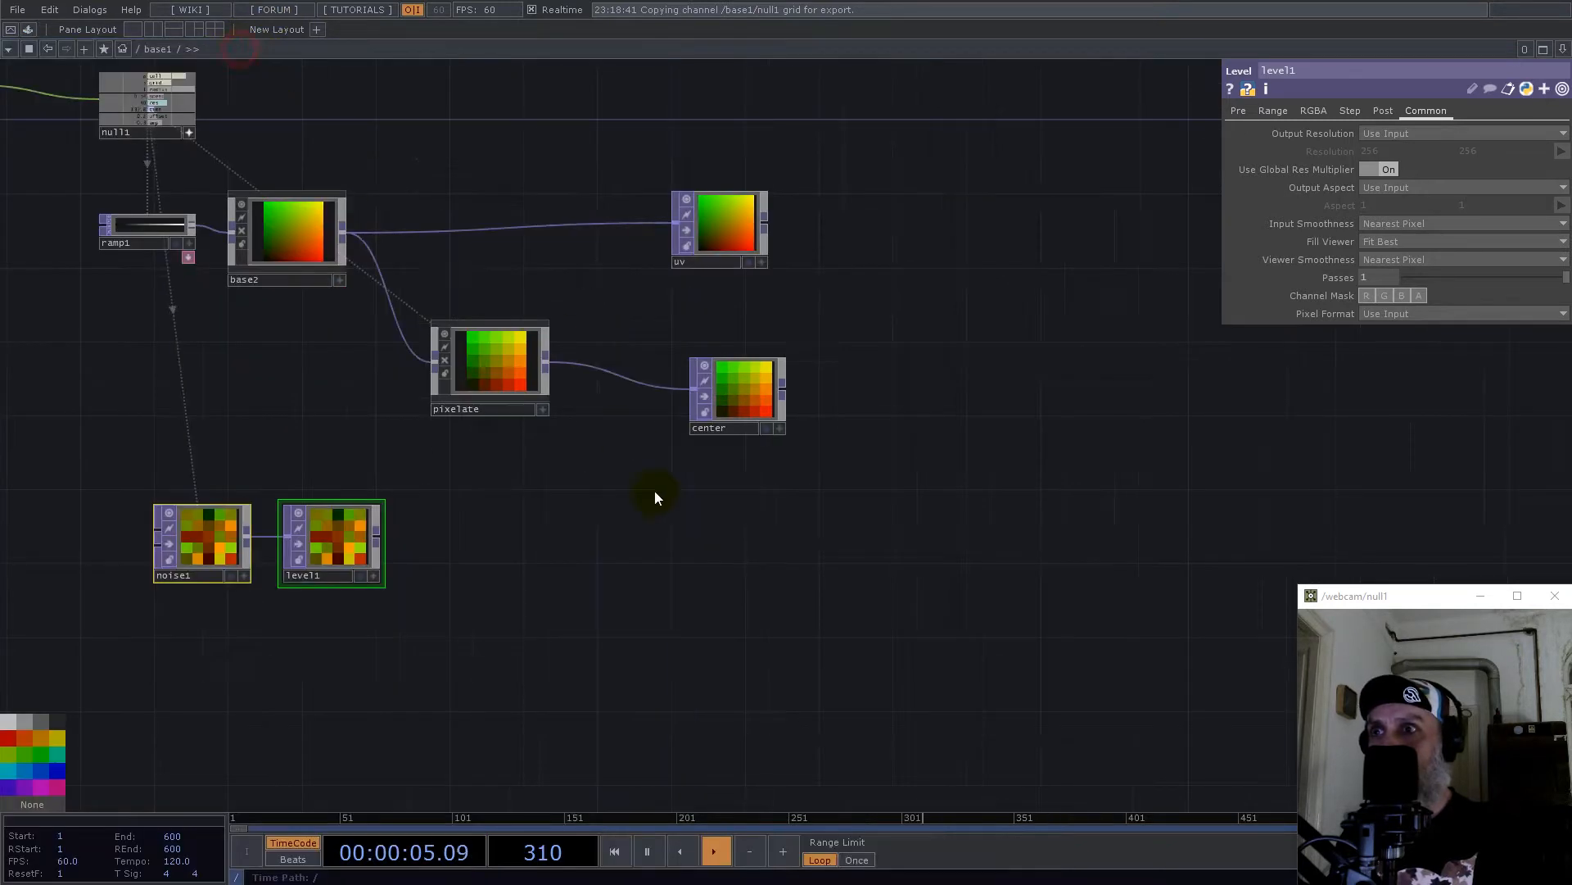
Step: Append a Math TOP to the output of level1, placed at the end of the noise row
double_click(380, 540)
type("math")
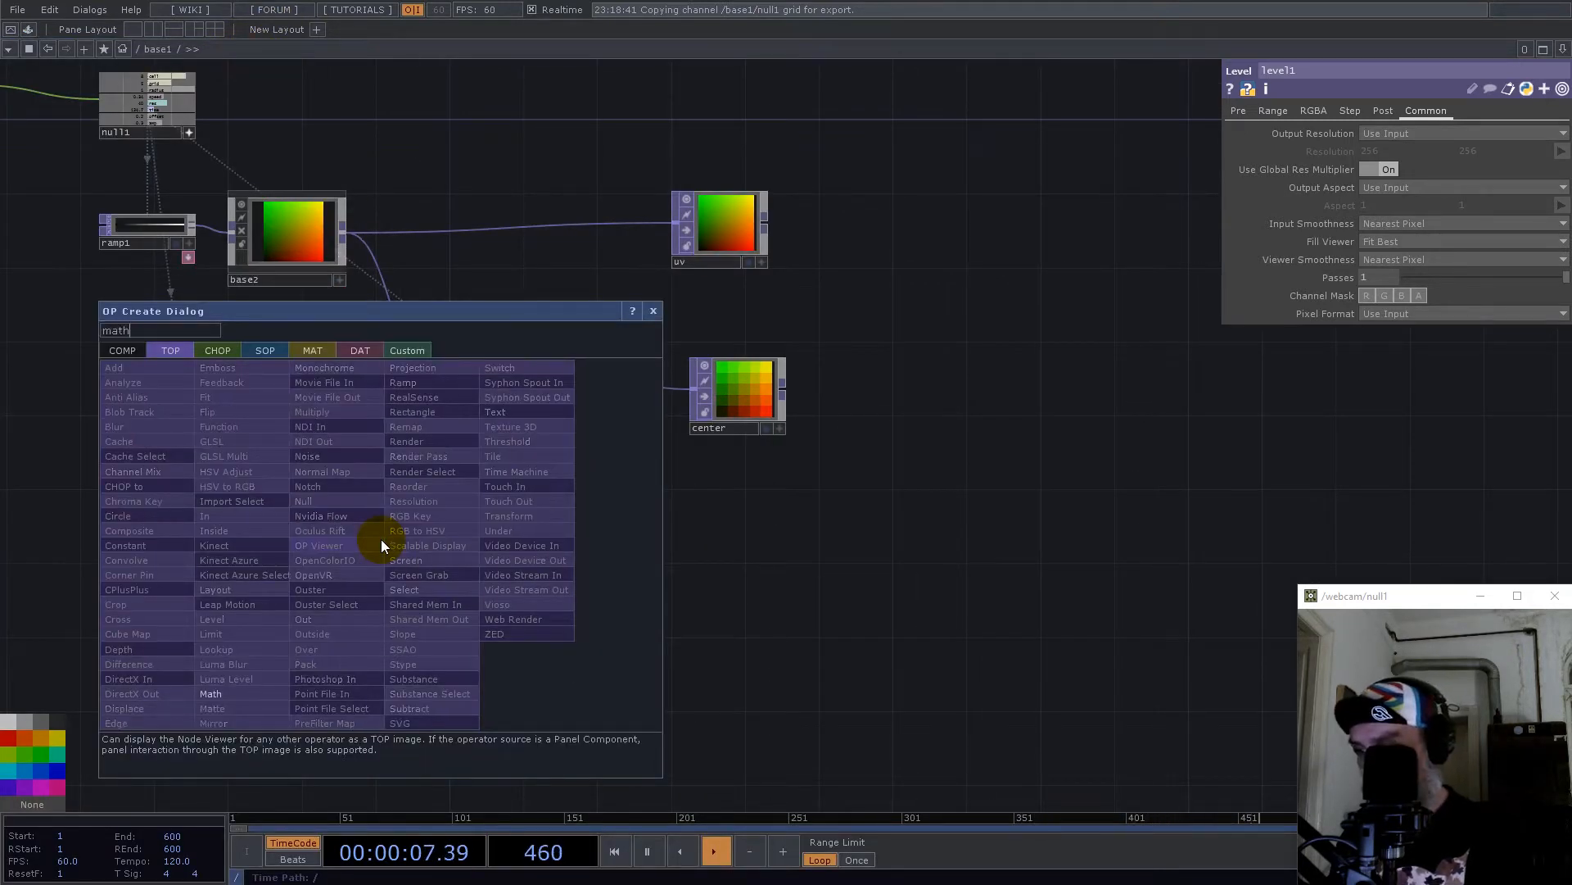
left_click(220, 692)
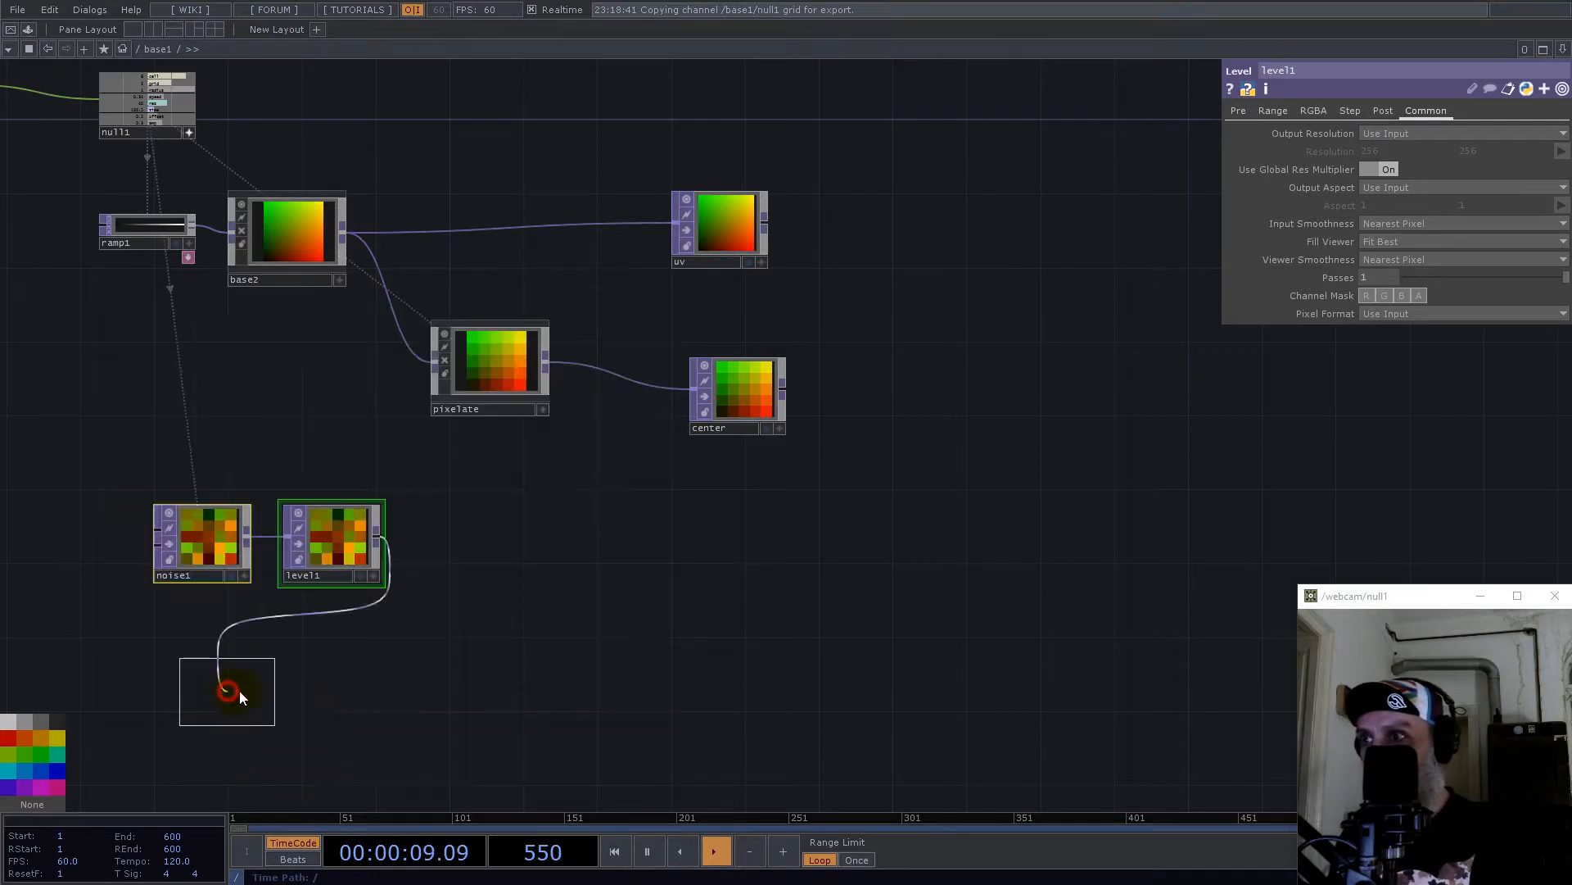
left_click(455, 546)
scroll(668, 537, "up", 4)
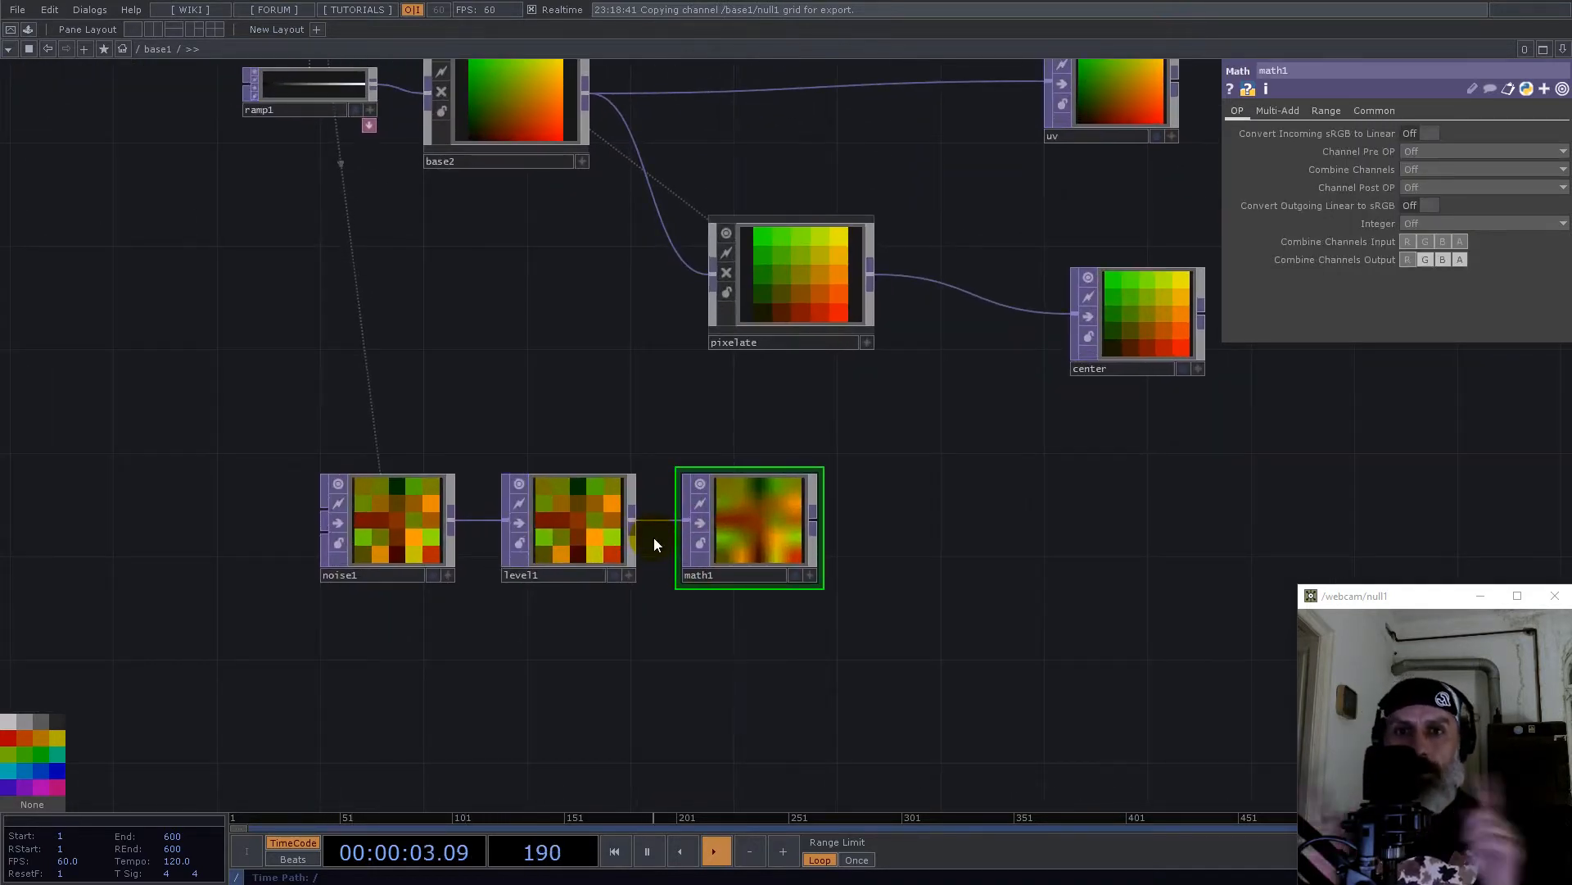
Step: Reference null1's amp channel in both To Range values of math1
scroll(607, 540, "down", 5)
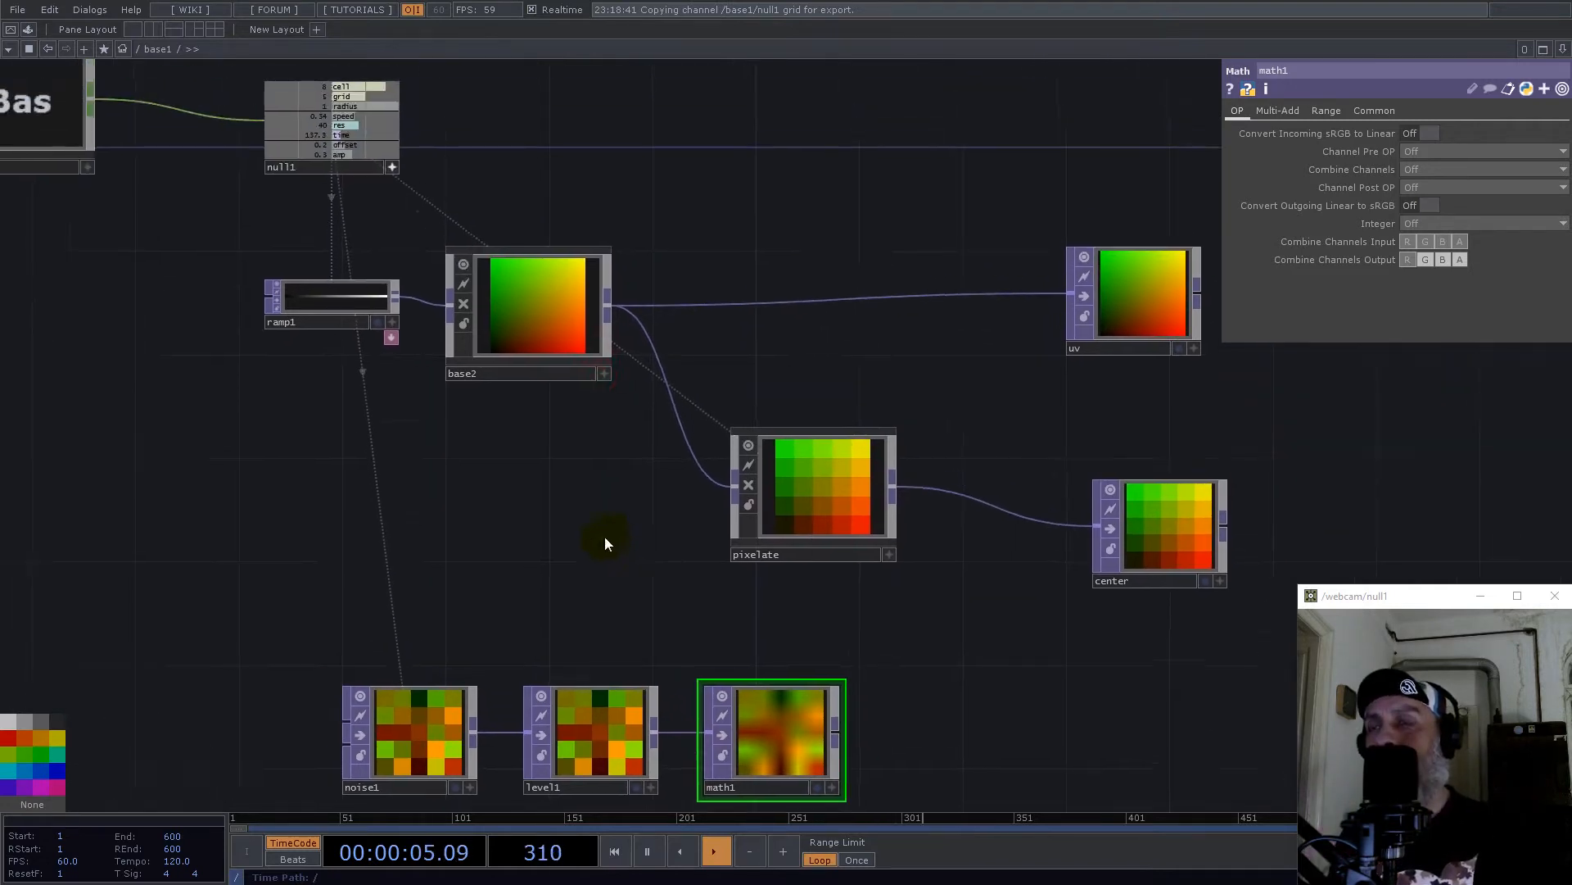
scroll(502, 404, "up", 6)
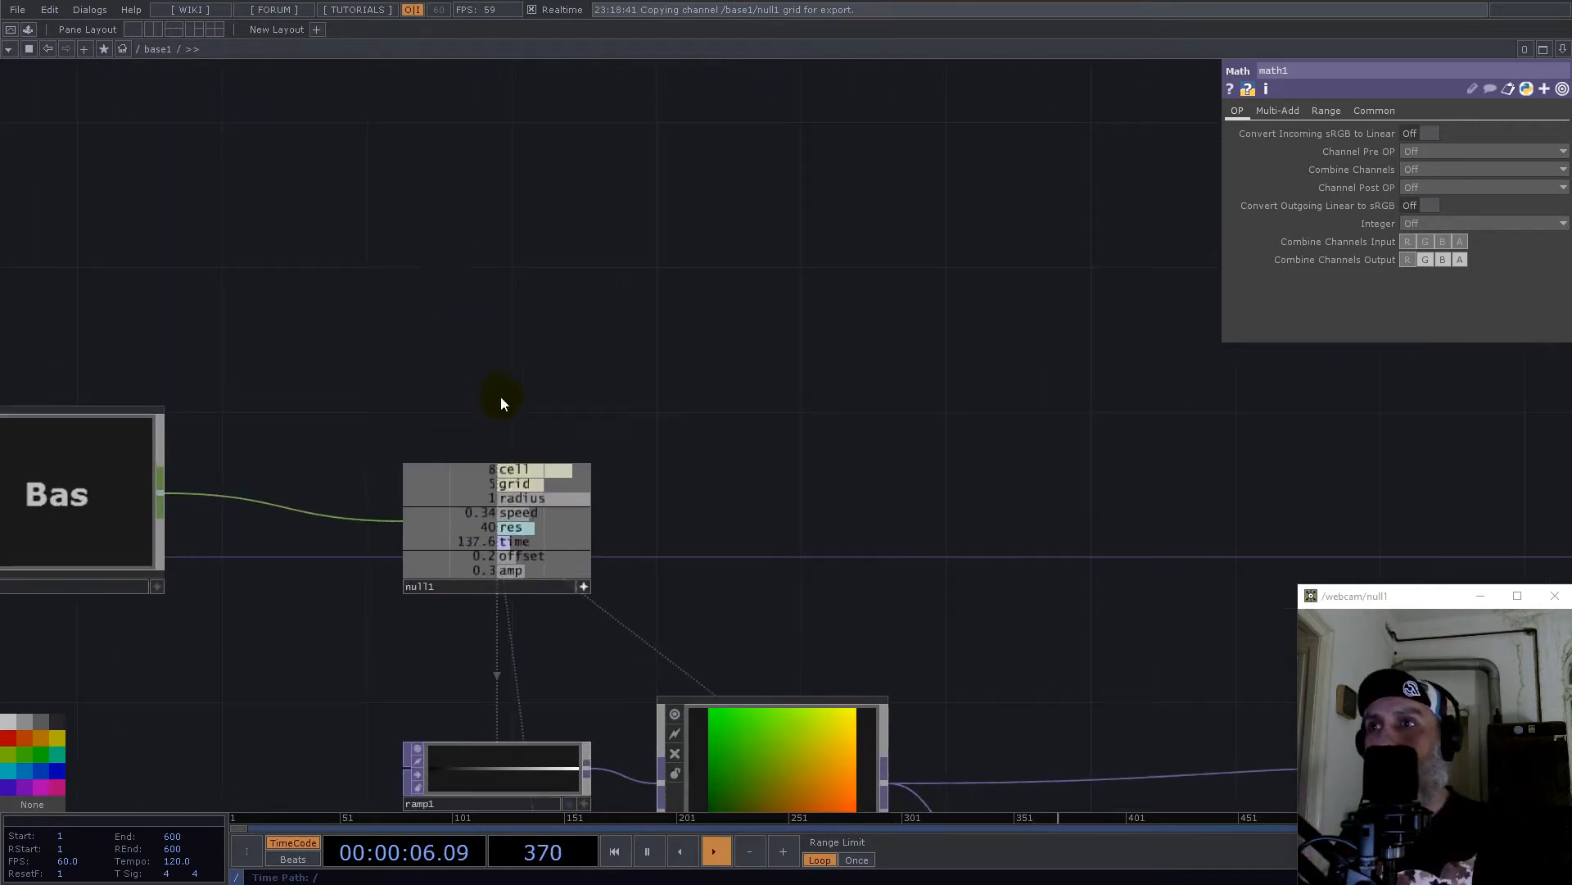
left_click(506, 577)
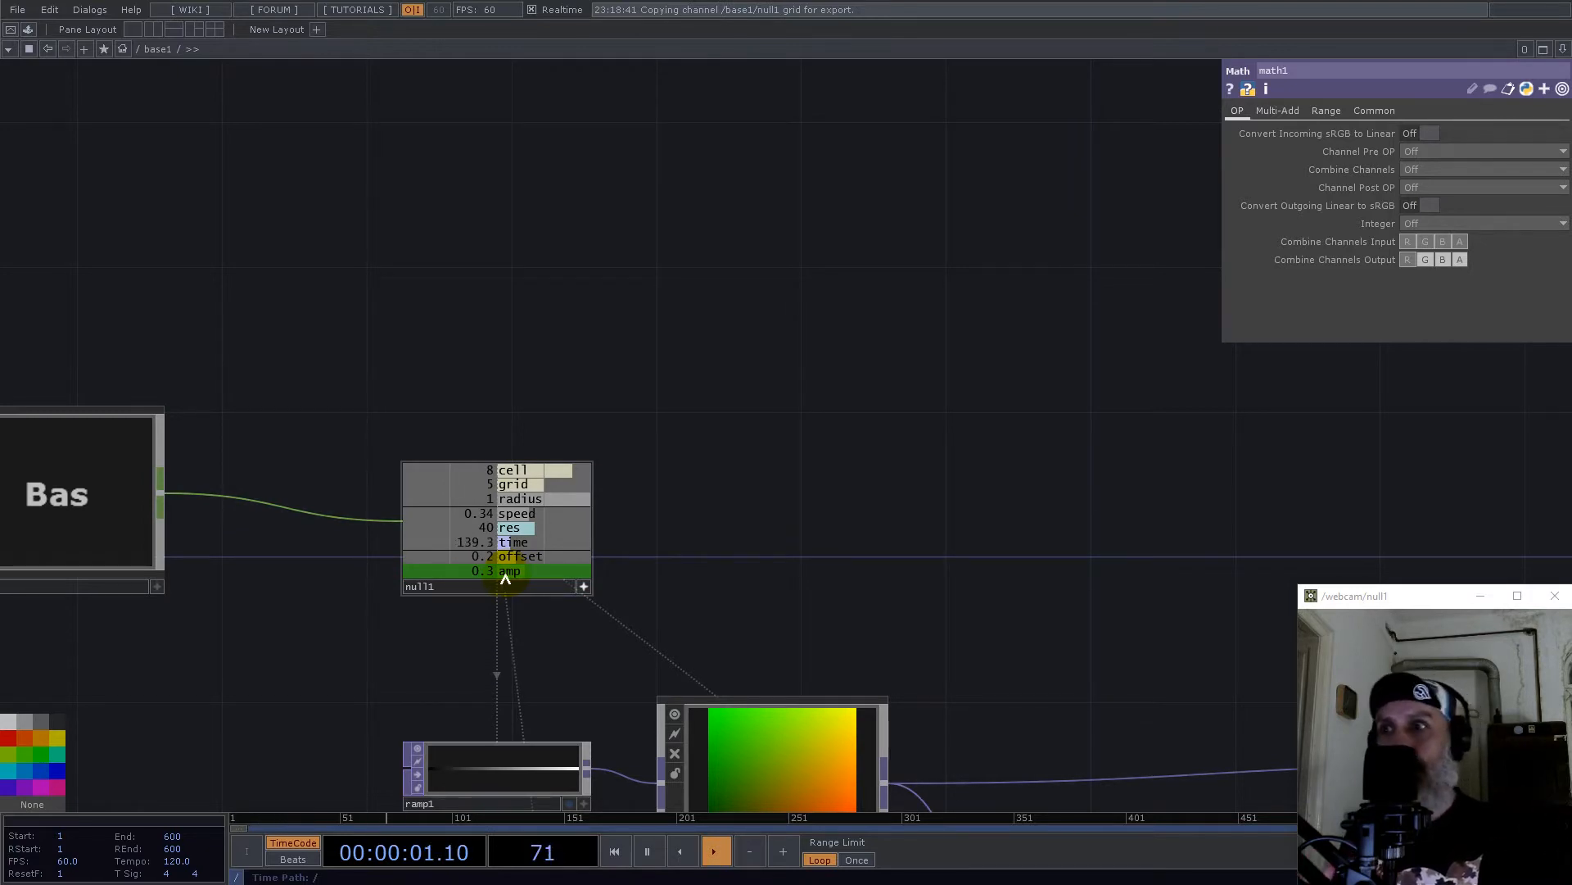
scroll(759, 360, "down", 5)
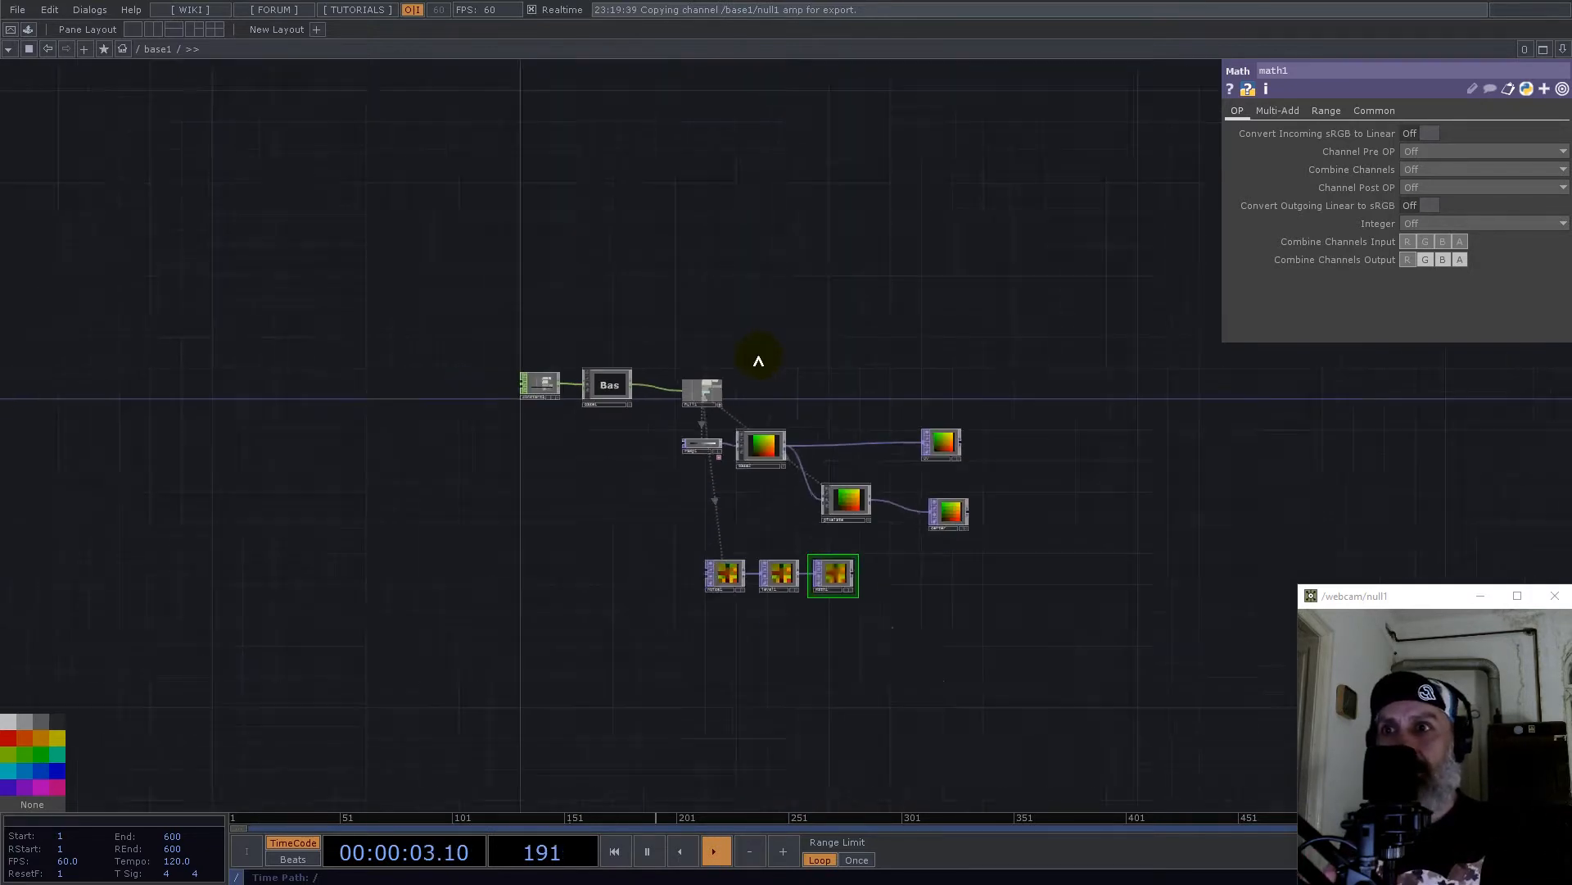
scroll(1299, 235, "up", 3)
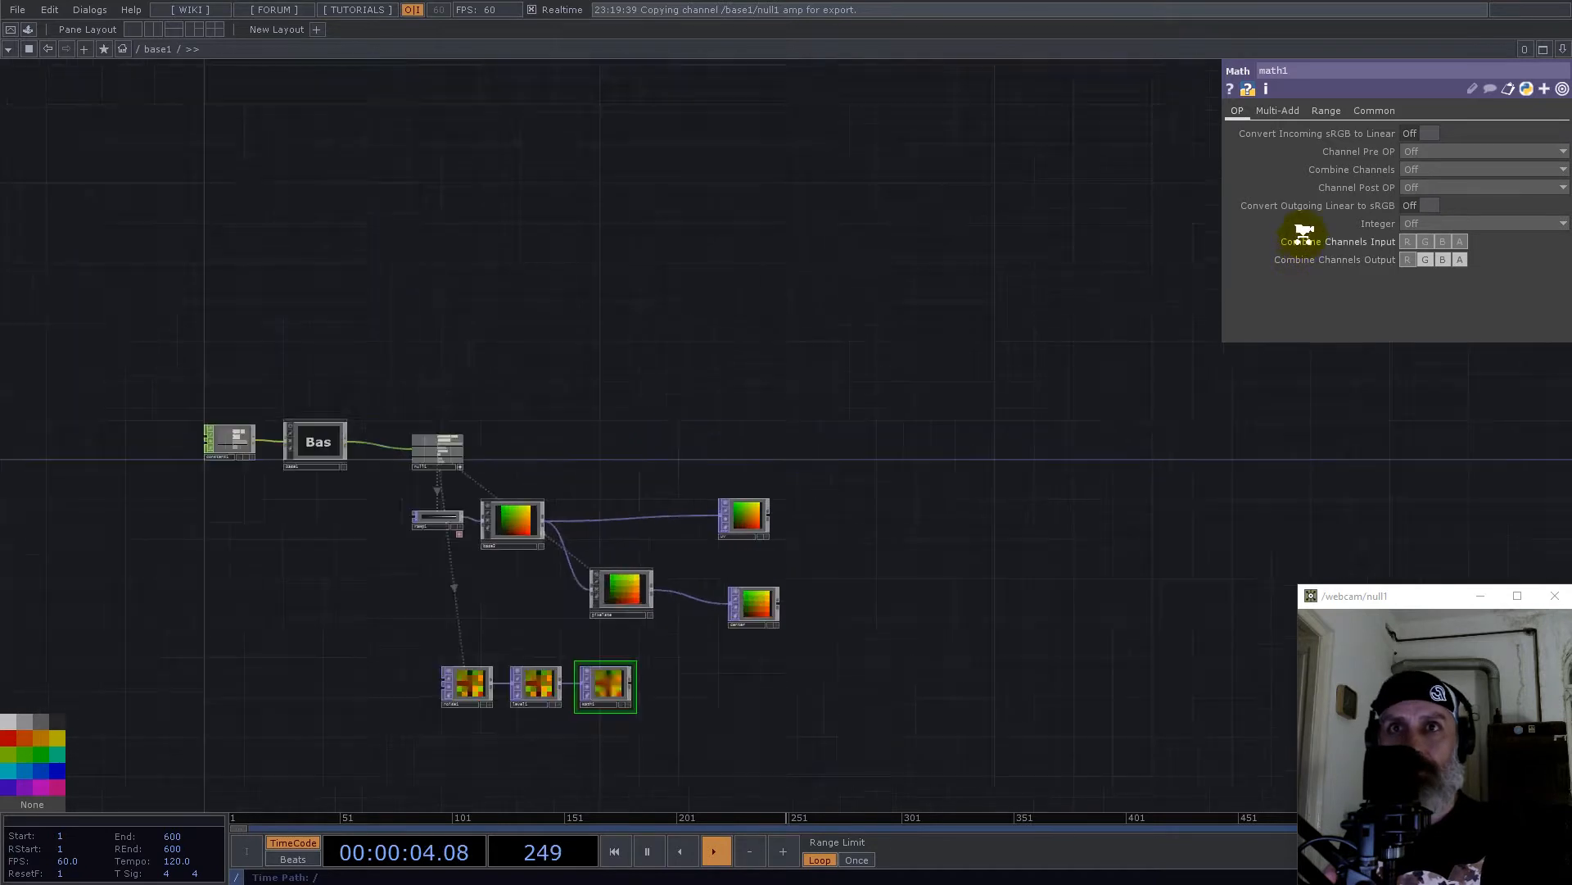
left_click(1323, 112)
left_click_drag(1360, 152, 1376, 154)
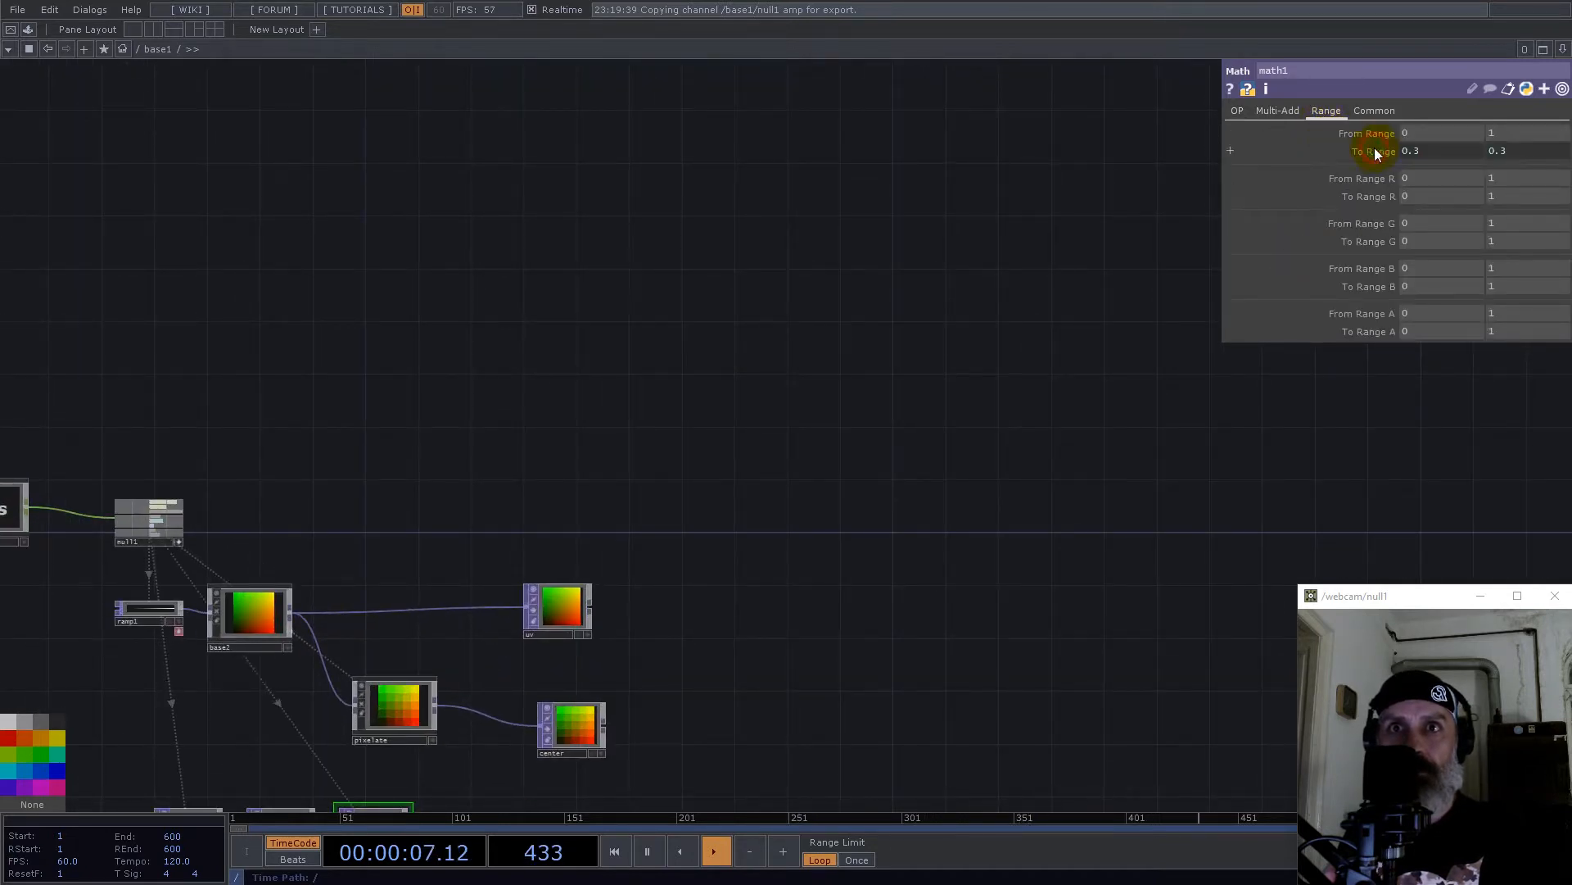
Step: Negate the amp reference in math1's first To Range value, keeping the second value positive
left_click(1434, 151)
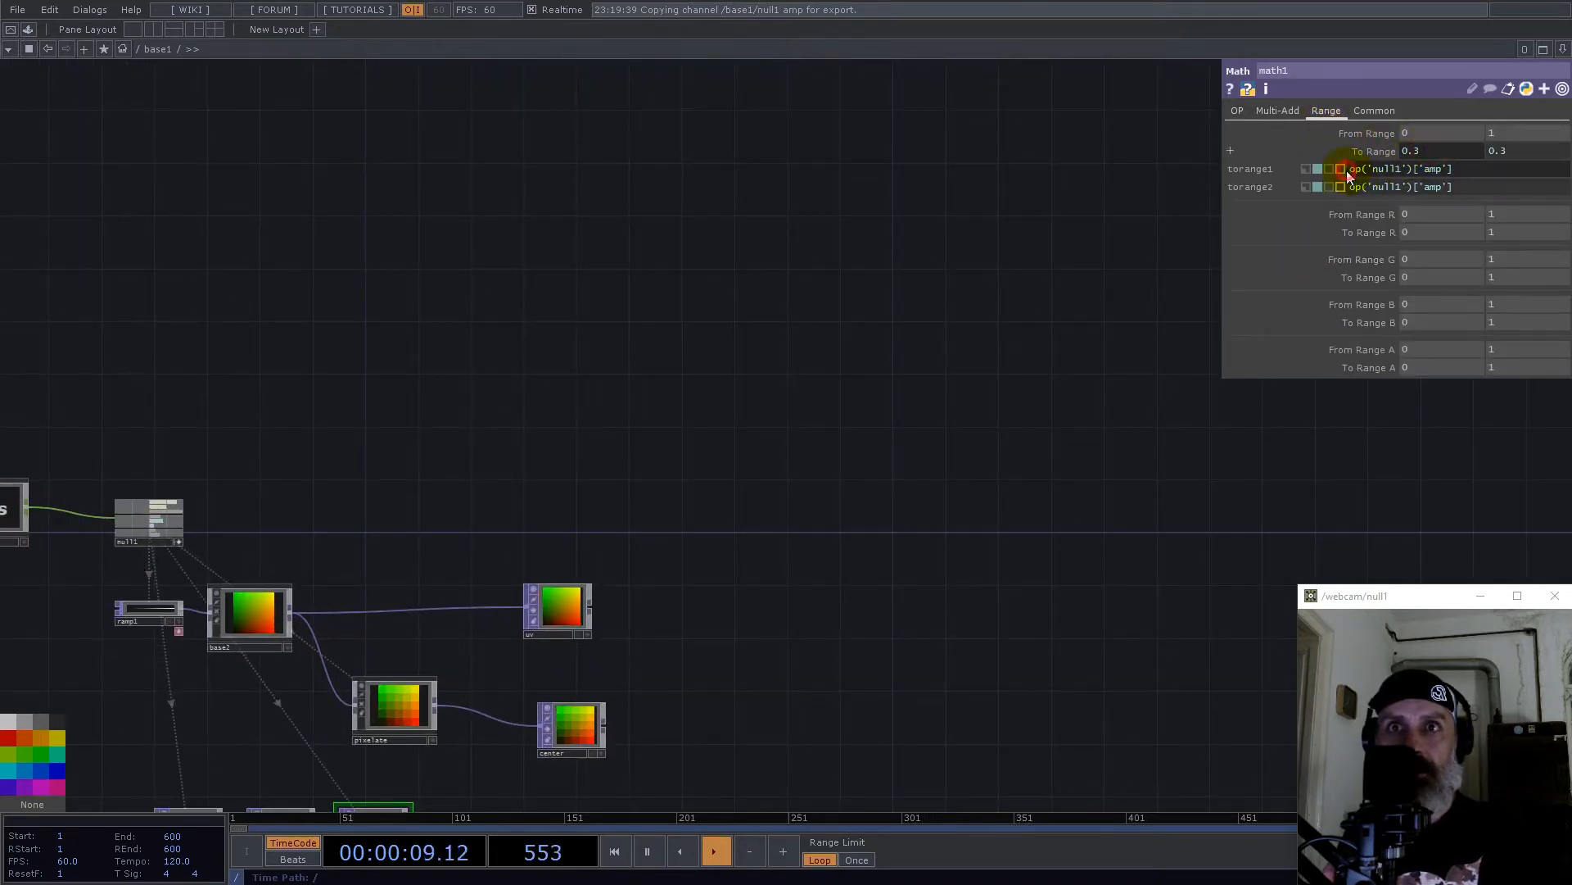
mouse_move(1354, 175)
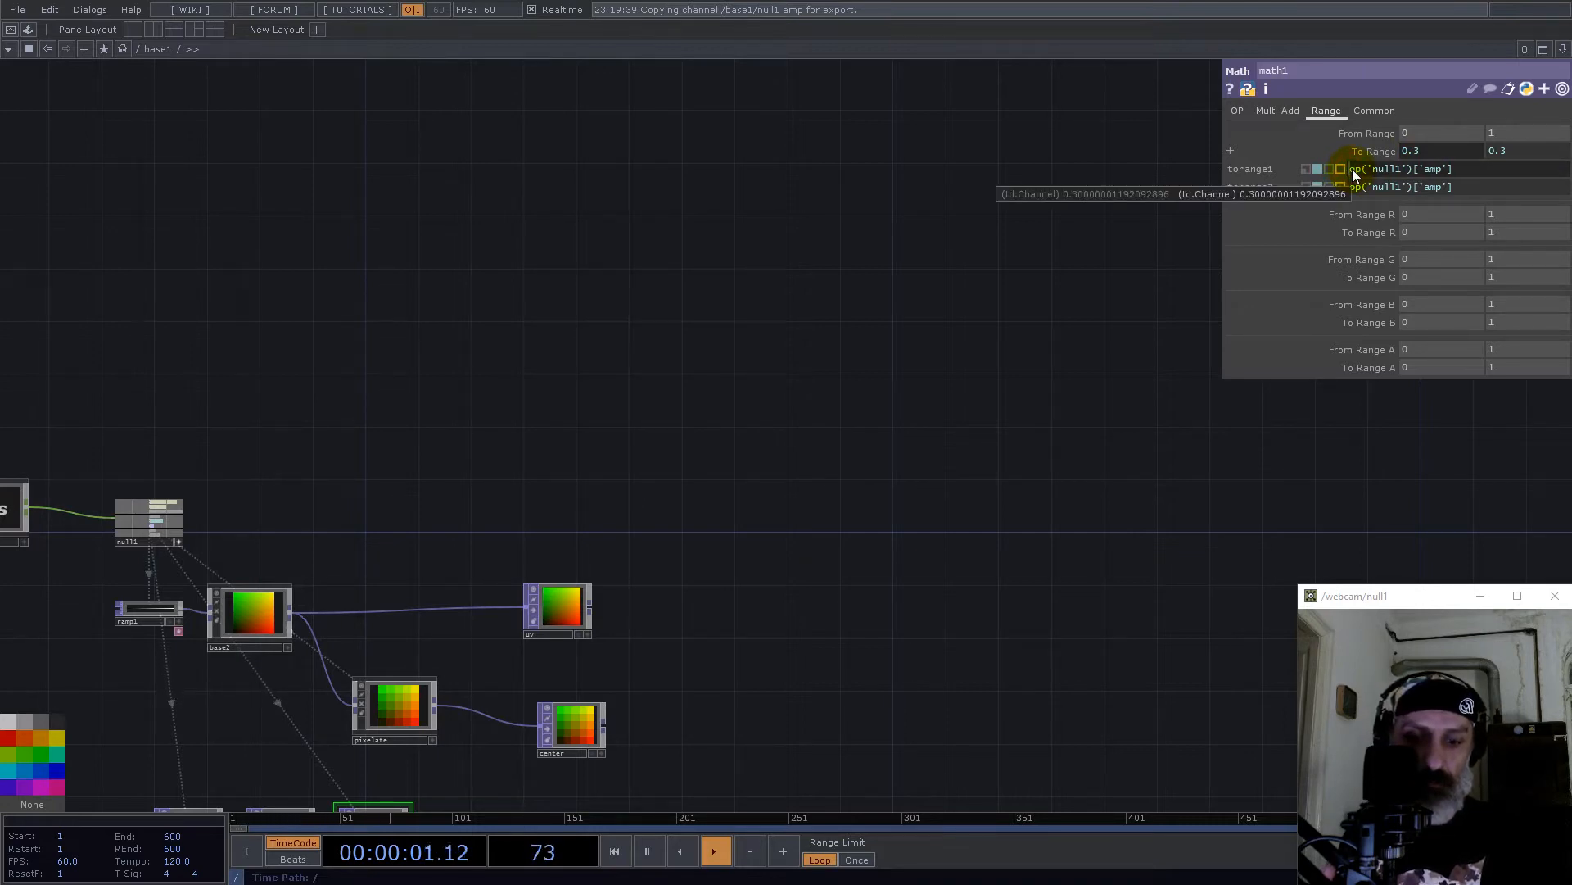
left_click_drag(888, 593, 951, 198)
middle_click_drag(412, 456, 466, 418)
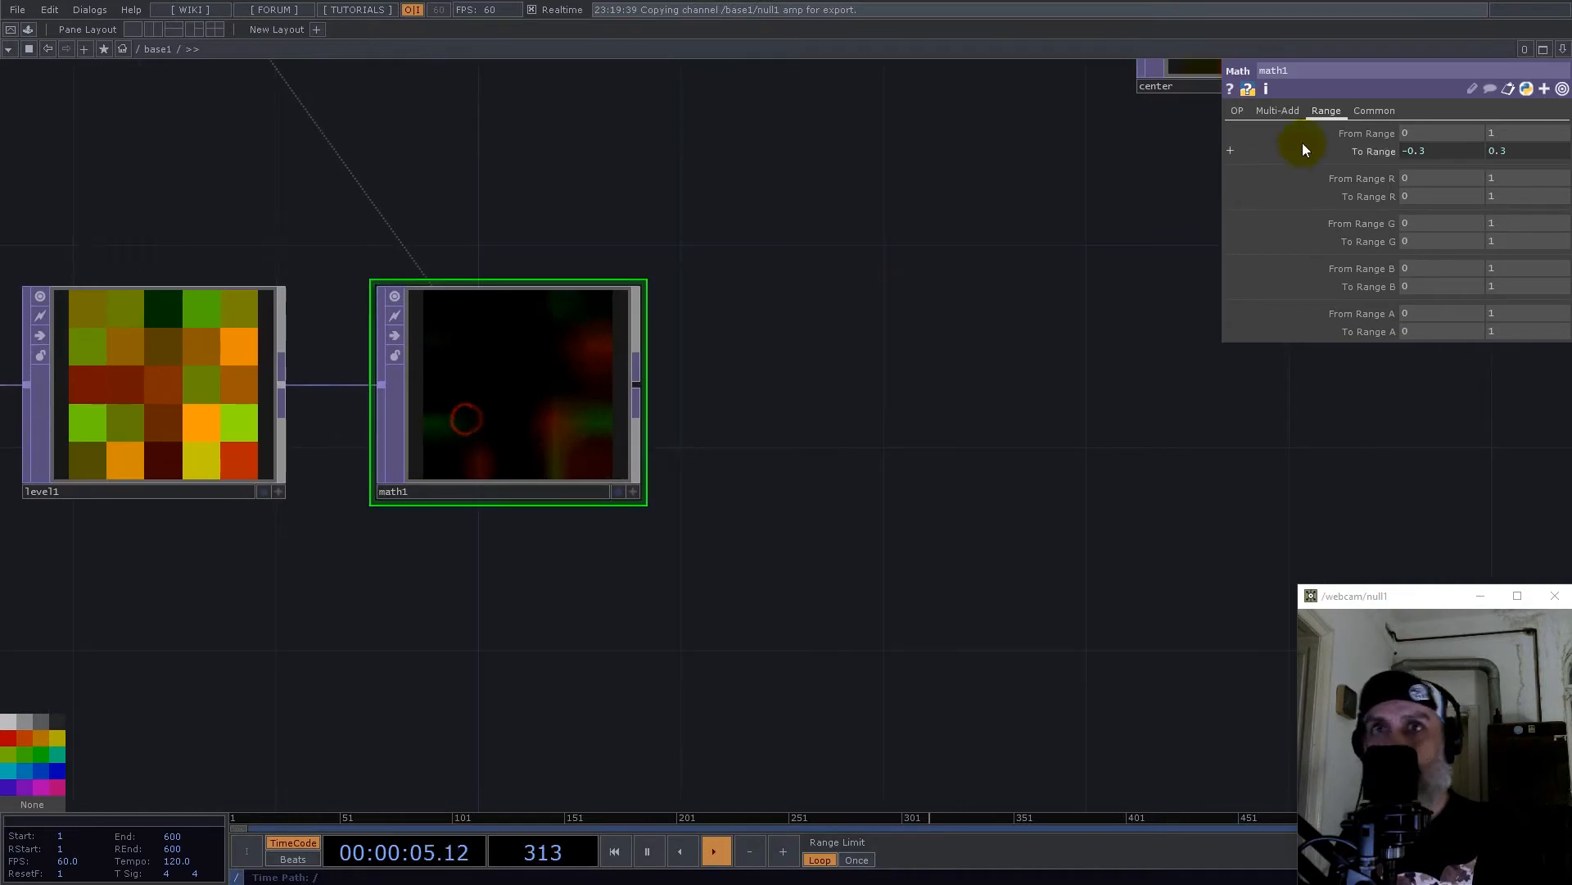
Step: Set math1's Input Smoothness and Viewer Smoothness to Nearest Pixel
left_click(1374, 111)
left_click(1445, 223)
left_click(1443, 260)
left_click(1441, 277)
left_click_drag(712, 467, 726, 612)
middle_click_drag(714, 483, 692, 509)
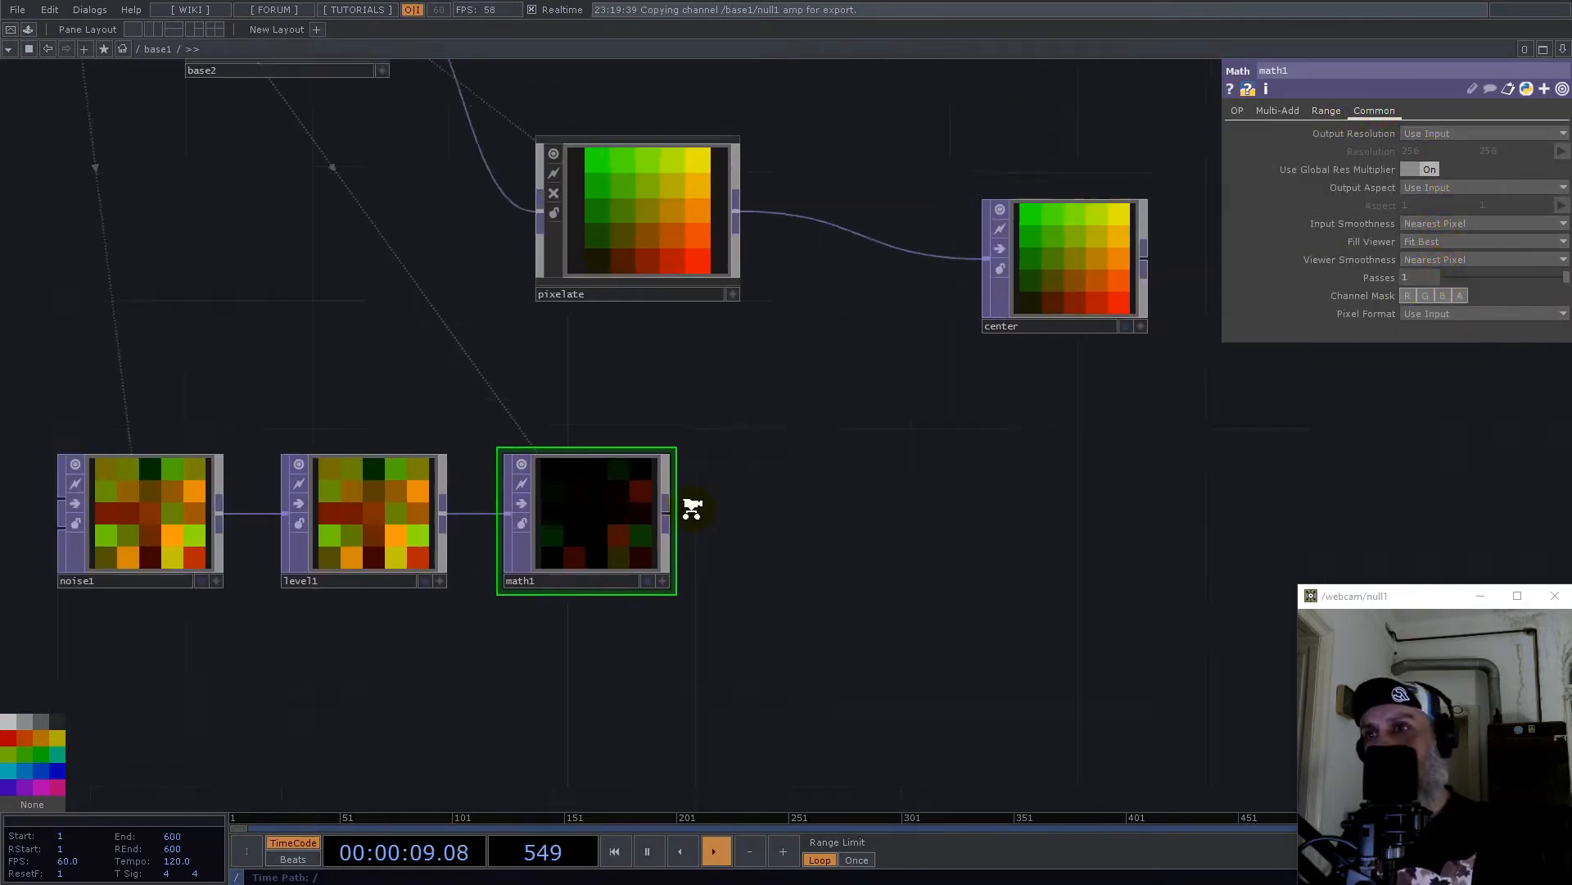
Step: Move the noise1, level1 and math1 row further down, and align pixelate and center in their own row beneath uv
scroll(692, 508, "down", 2)
left_click_drag(843, 660, 200, 491)
left_click_drag(606, 516, 564, 597)
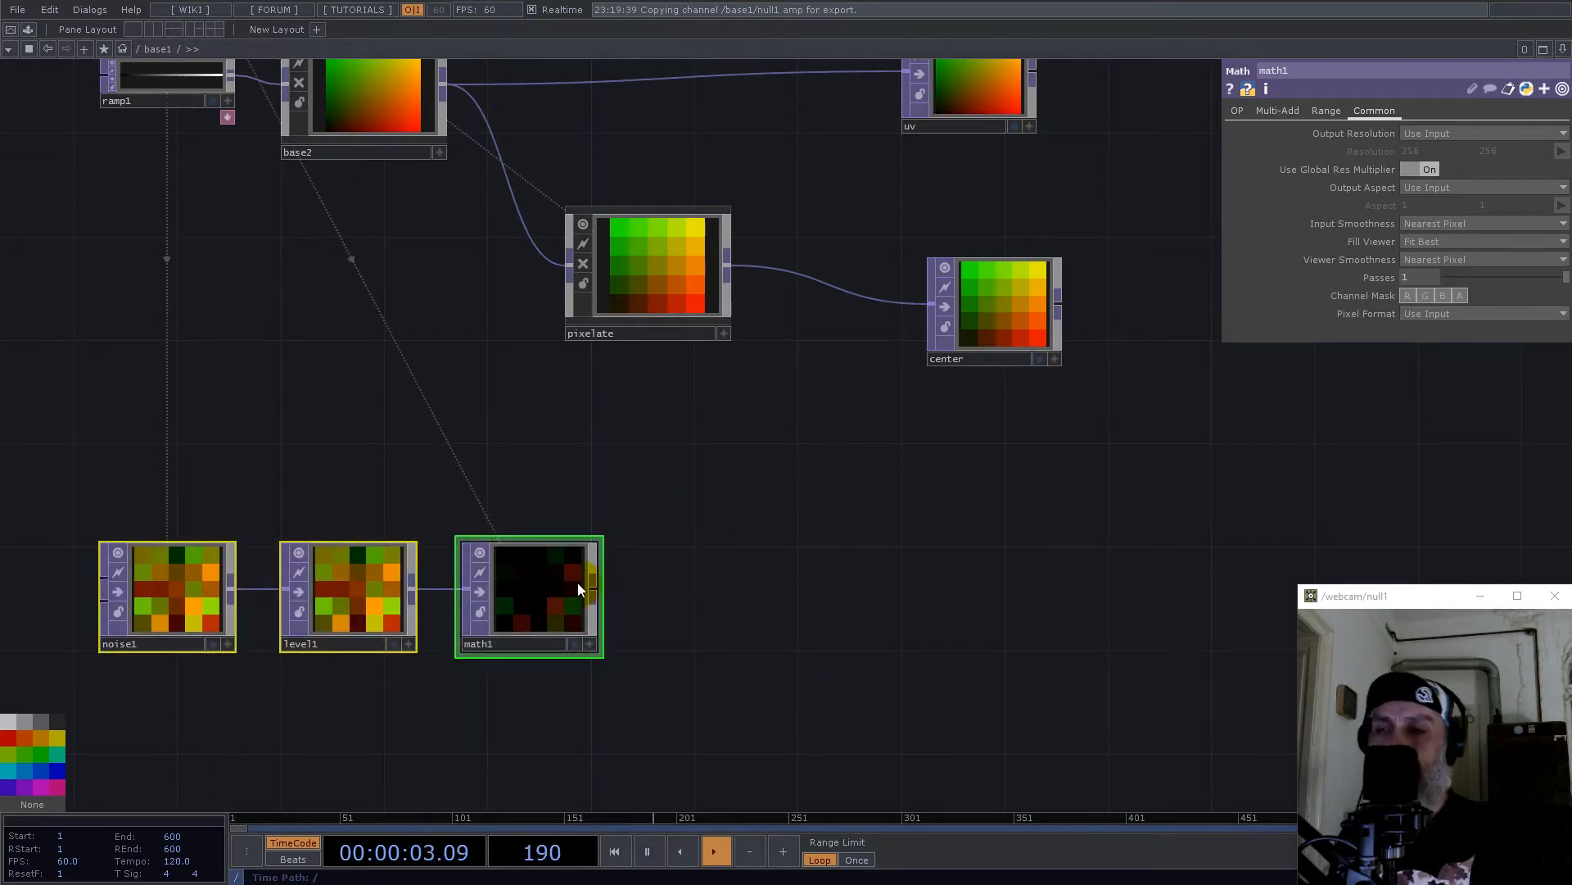
left_click_drag(676, 260, 657, 288)
left_click_drag(968, 304, 941, 277)
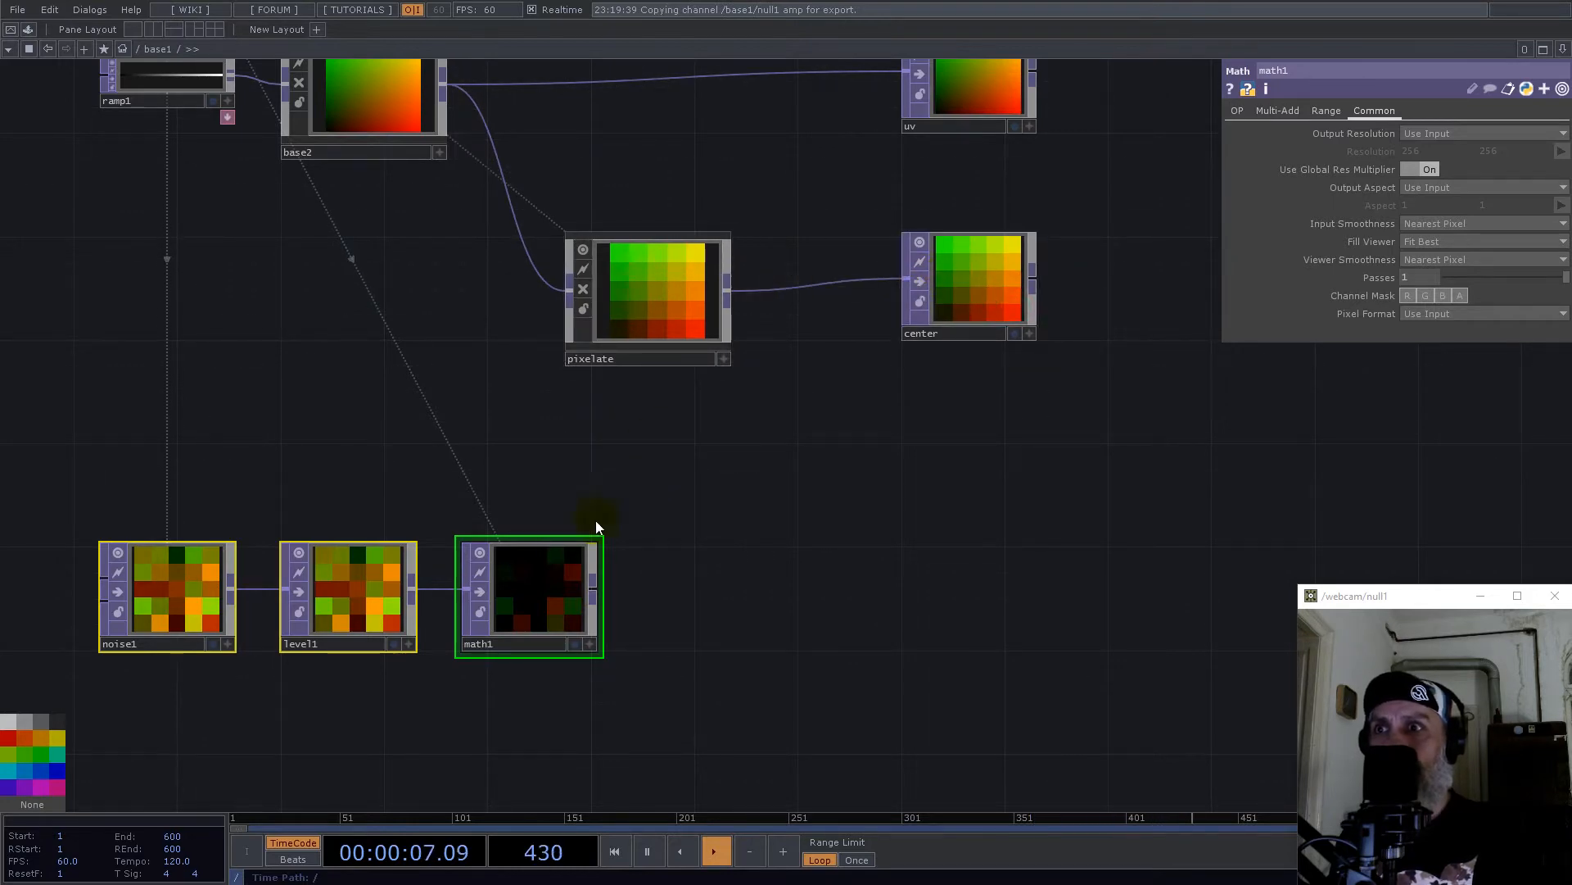
Step: Append a Fit TOP to math1's output, placed between the noise row and pixelate
right_click(602, 589)
type("fit")
left_click(485, 447)
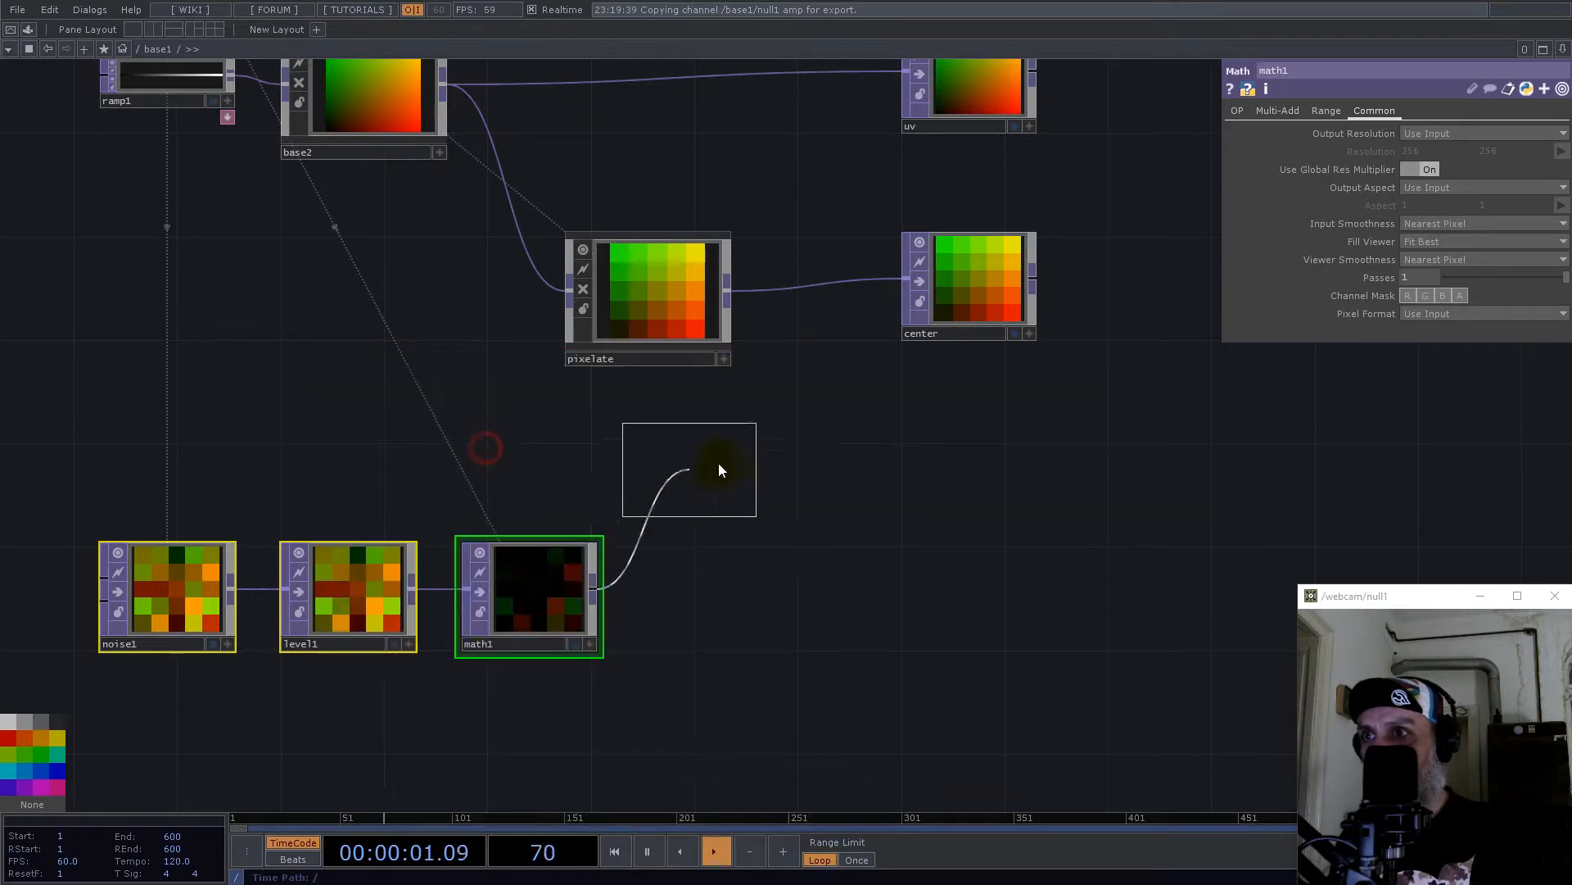
left_click(807, 454)
Step: Open null1's viewer in a floating window and park it over an empty part of the network
scroll(680, 524, "down", 5)
scroll(524, 361, "up", 3)
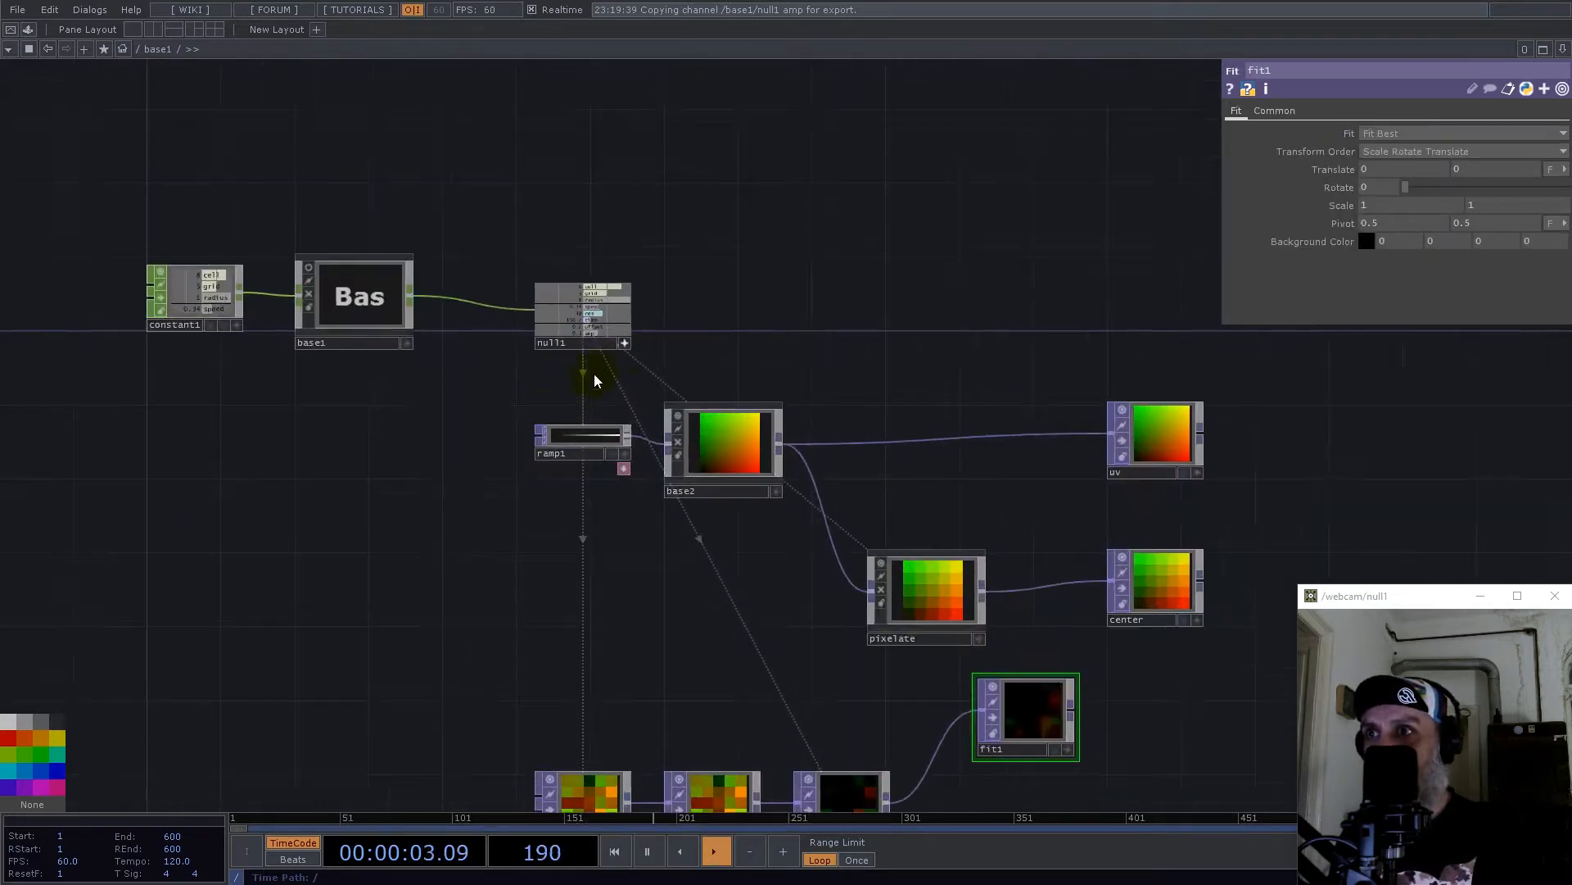
right_click(608, 351)
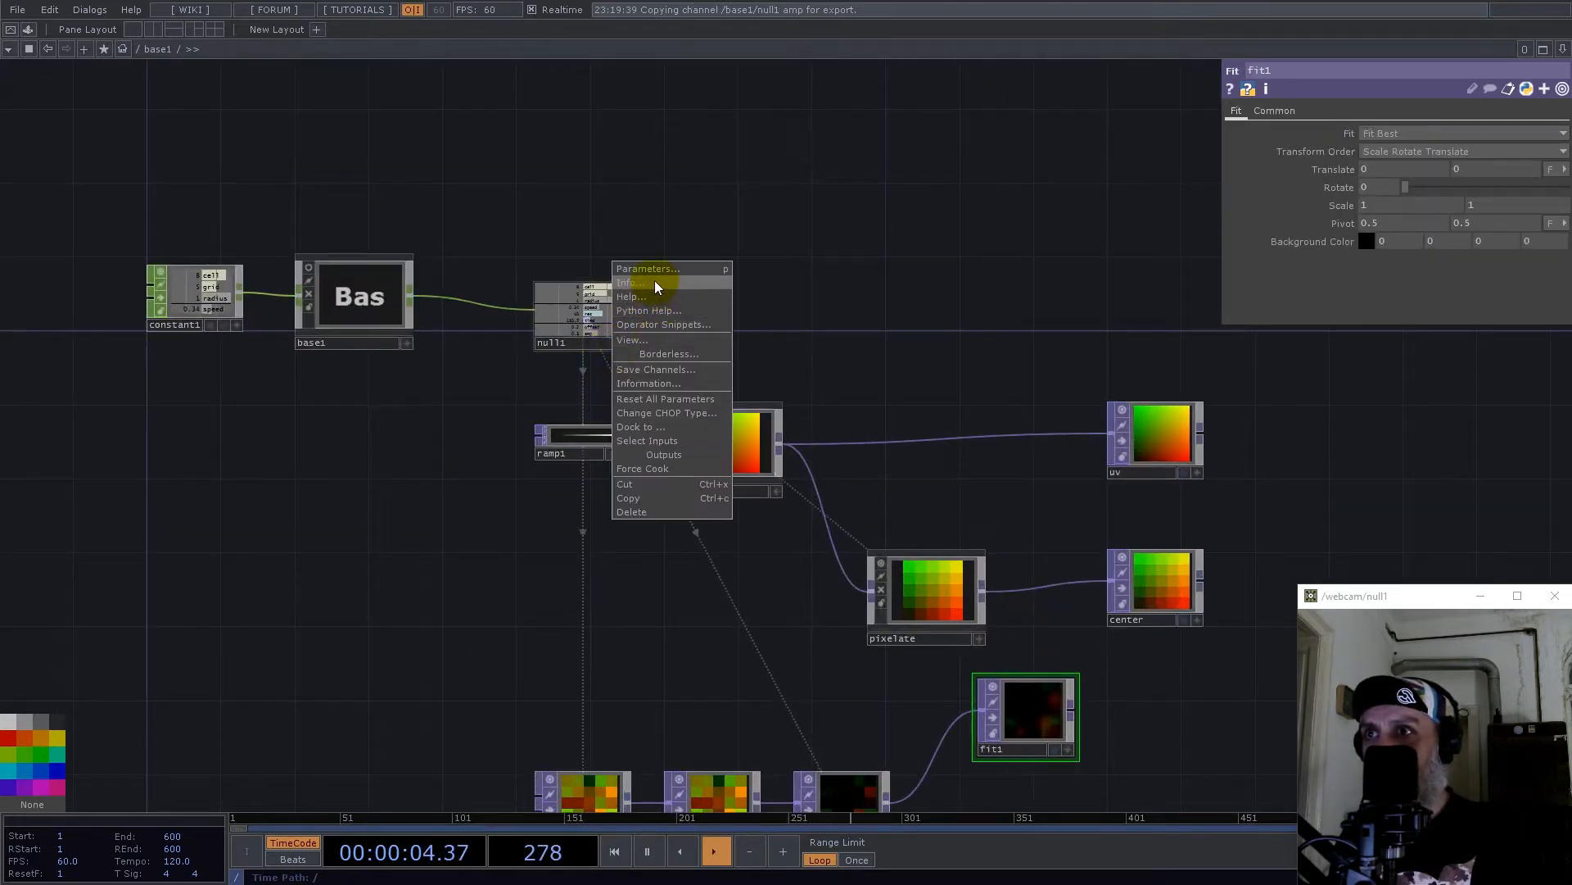
left_click(647, 340)
left_click_drag(637, 217, 242, 442)
Step: Reference null1's res channel in both Resolution values of fit1
left_click_drag(888, 766, 705, 513)
left_click_drag(343, 600, 1325, 153)
left_click(1334, 151)
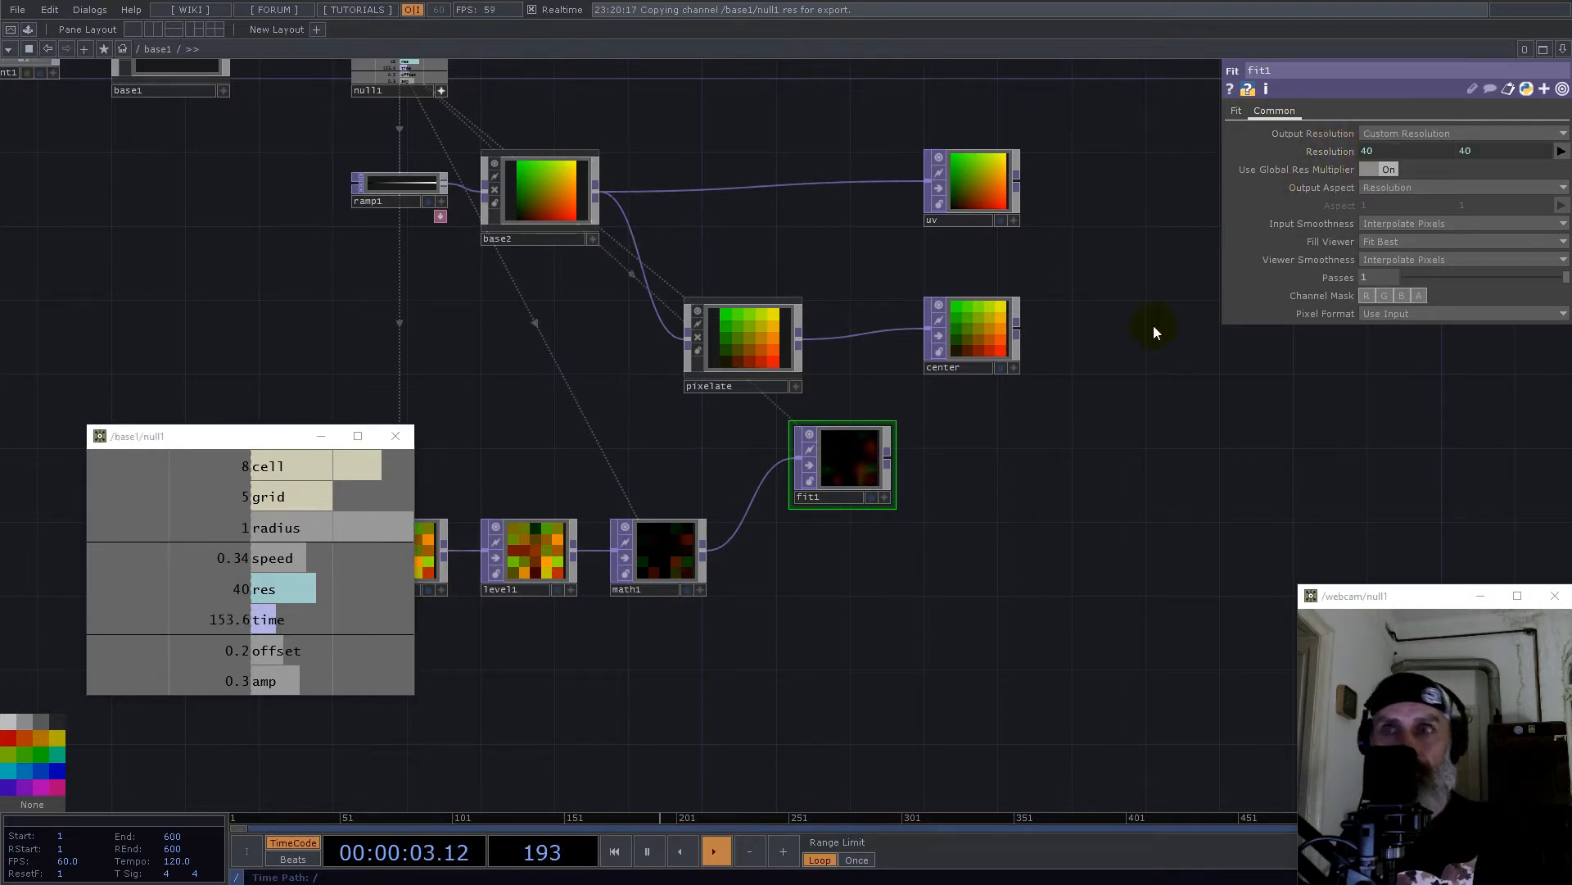
Step: Set fit1's Input Smoothness and Viewer Smoothness to Nearest Pixel
left_click(1404, 223)
left_click(1396, 239)
left_click(1403, 259)
left_click(1396, 276)
Step: Select uv and center together and move them further away from pixelate to make room
left_click_drag(1022, 520, 910, 538)
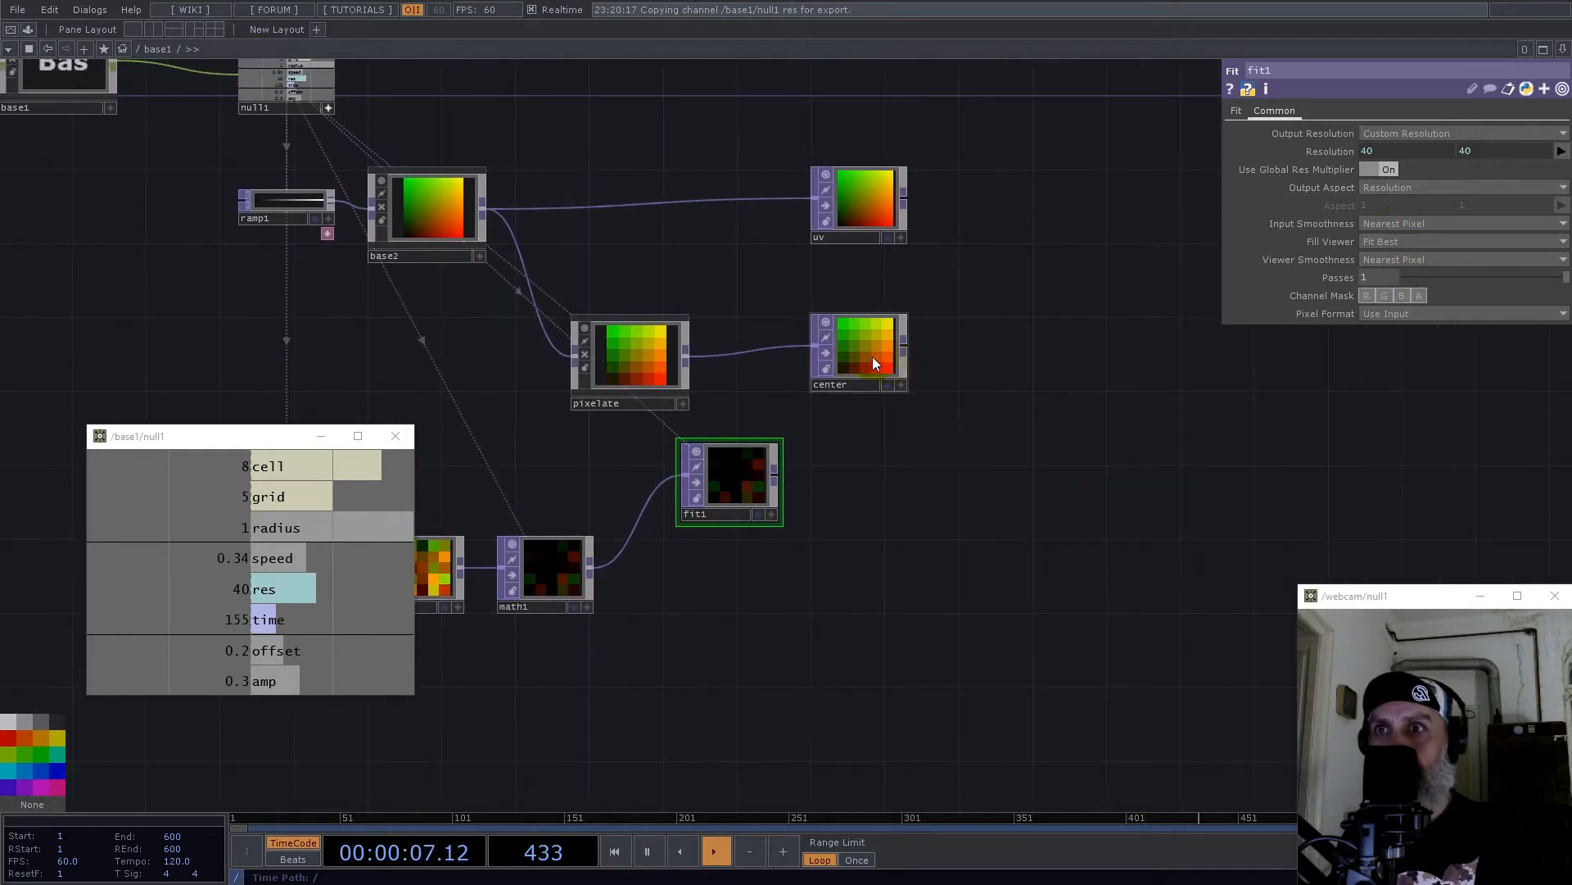
right_click_drag(760, 121, 872, 377)
left_click_drag(871, 377, 1223, 372)
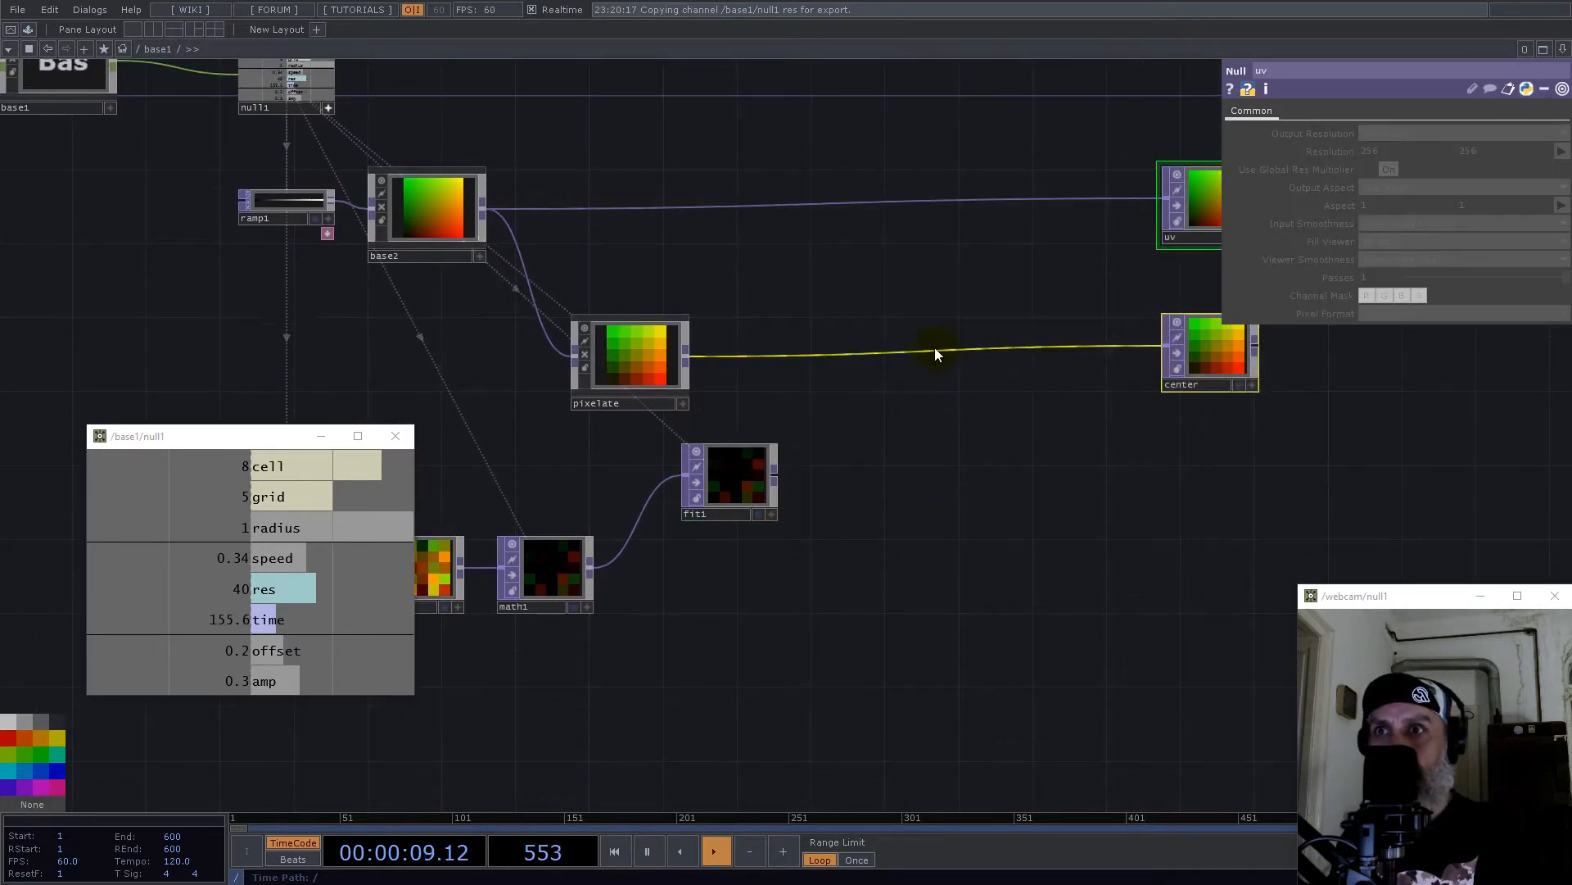
Step: Insert an Add TOP between pixelate and center, and connect fit1 as its second input
right_click(909, 353)
left_click(942, 336)
type("ad")
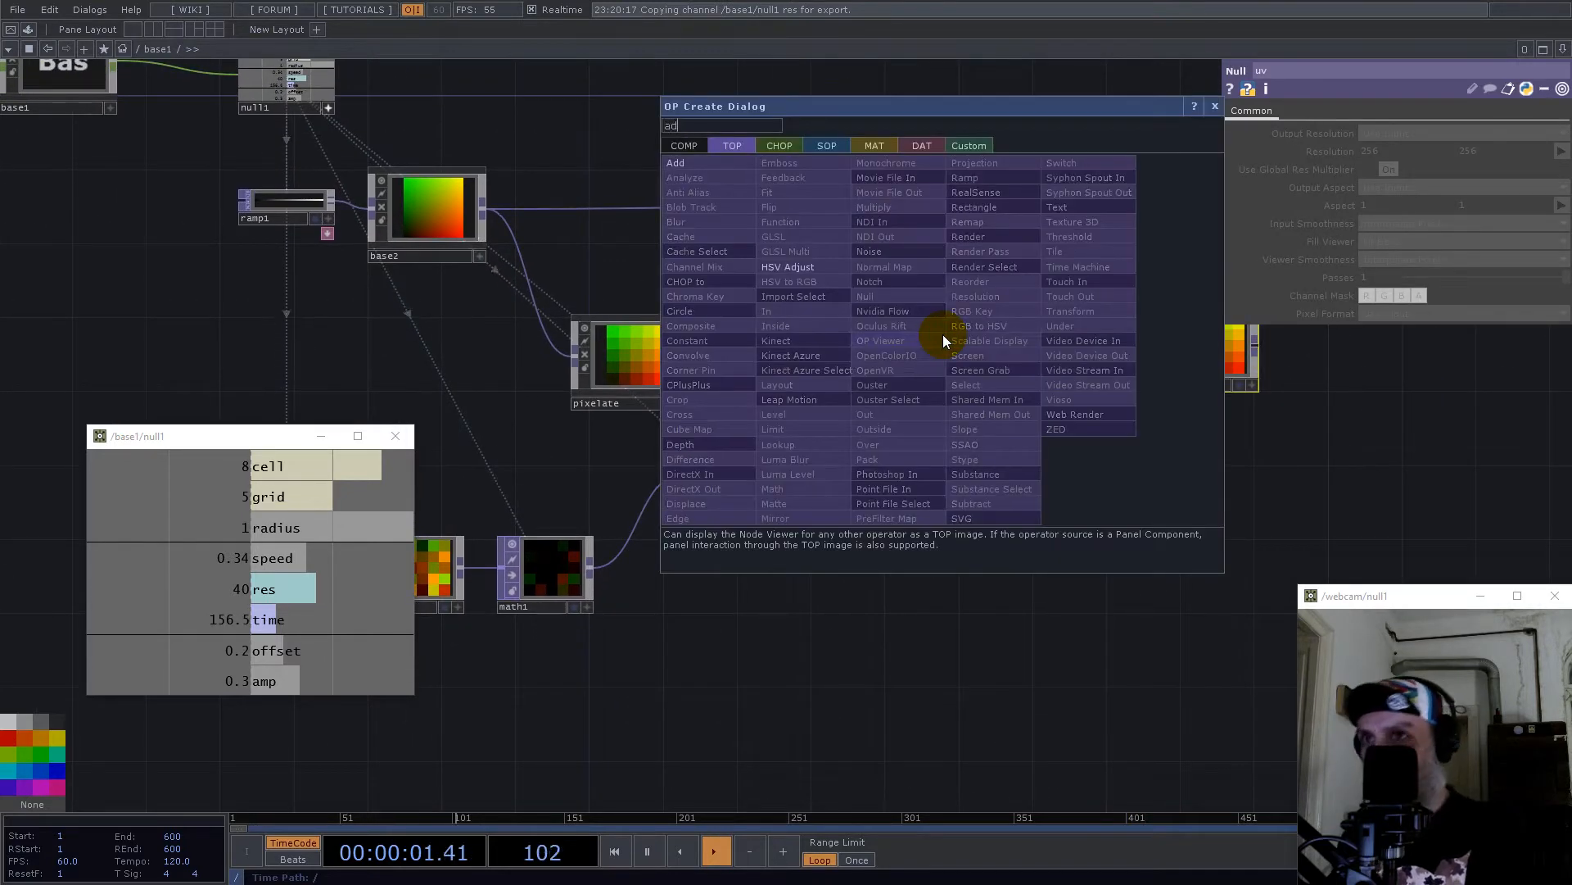
left_click(698, 162)
left_click(892, 362)
left_click_drag(821, 363, 906, 380)
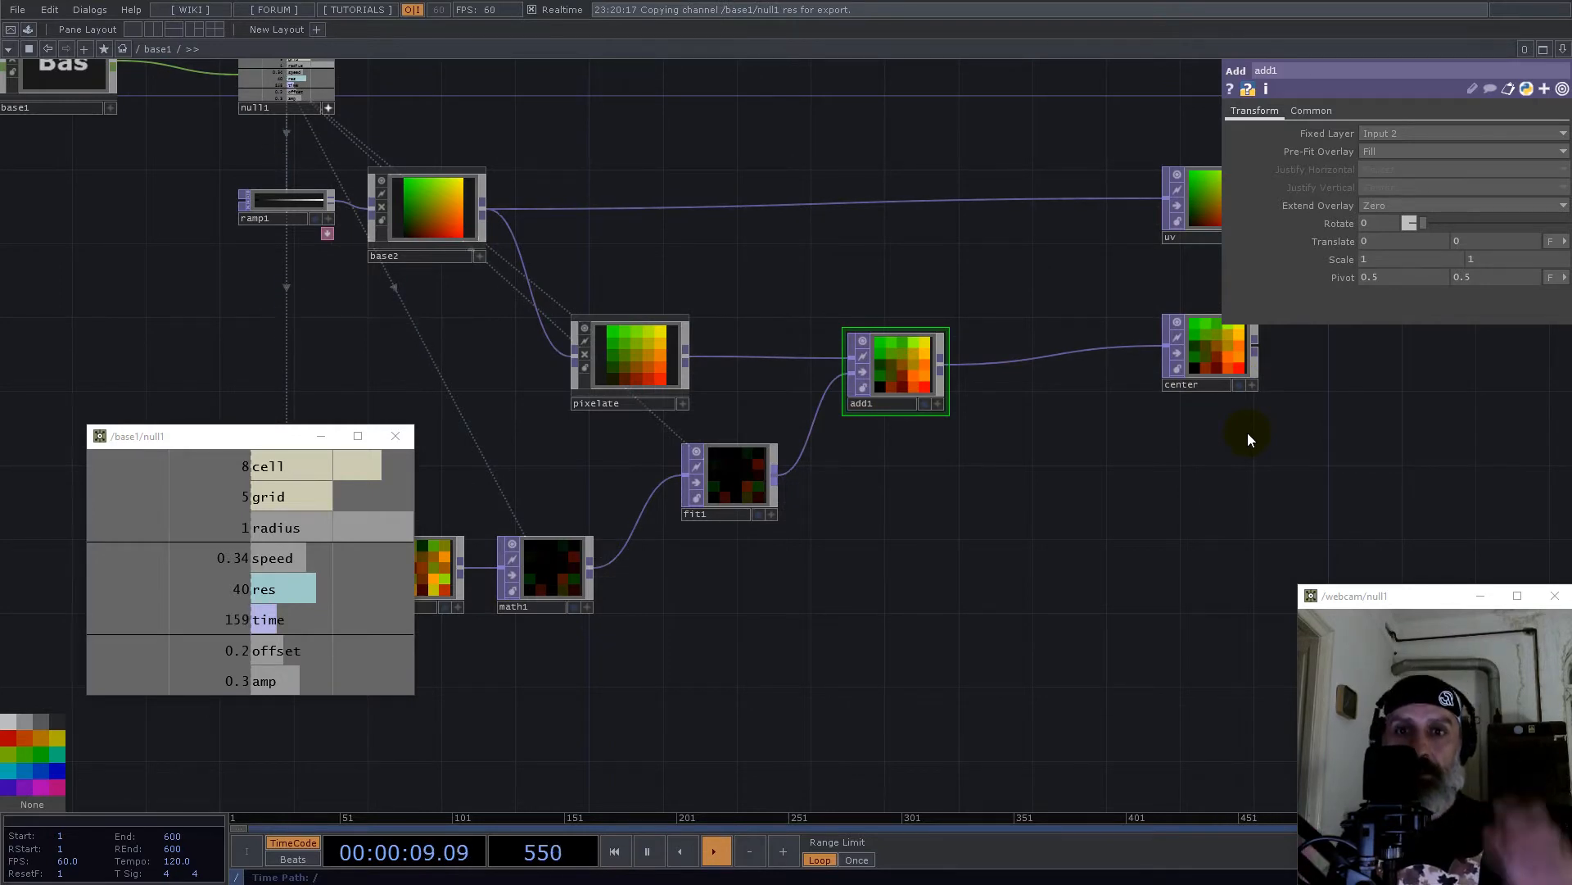
Step: Move the null1 viewer clear of the noise row and append a Null TOP to math1's output, placed beneath center
left_click_drag(793, 630, 869, 408)
left_click_drag(272, 439, 198, 477)
left_click_drag(849, 431, 760, 481)
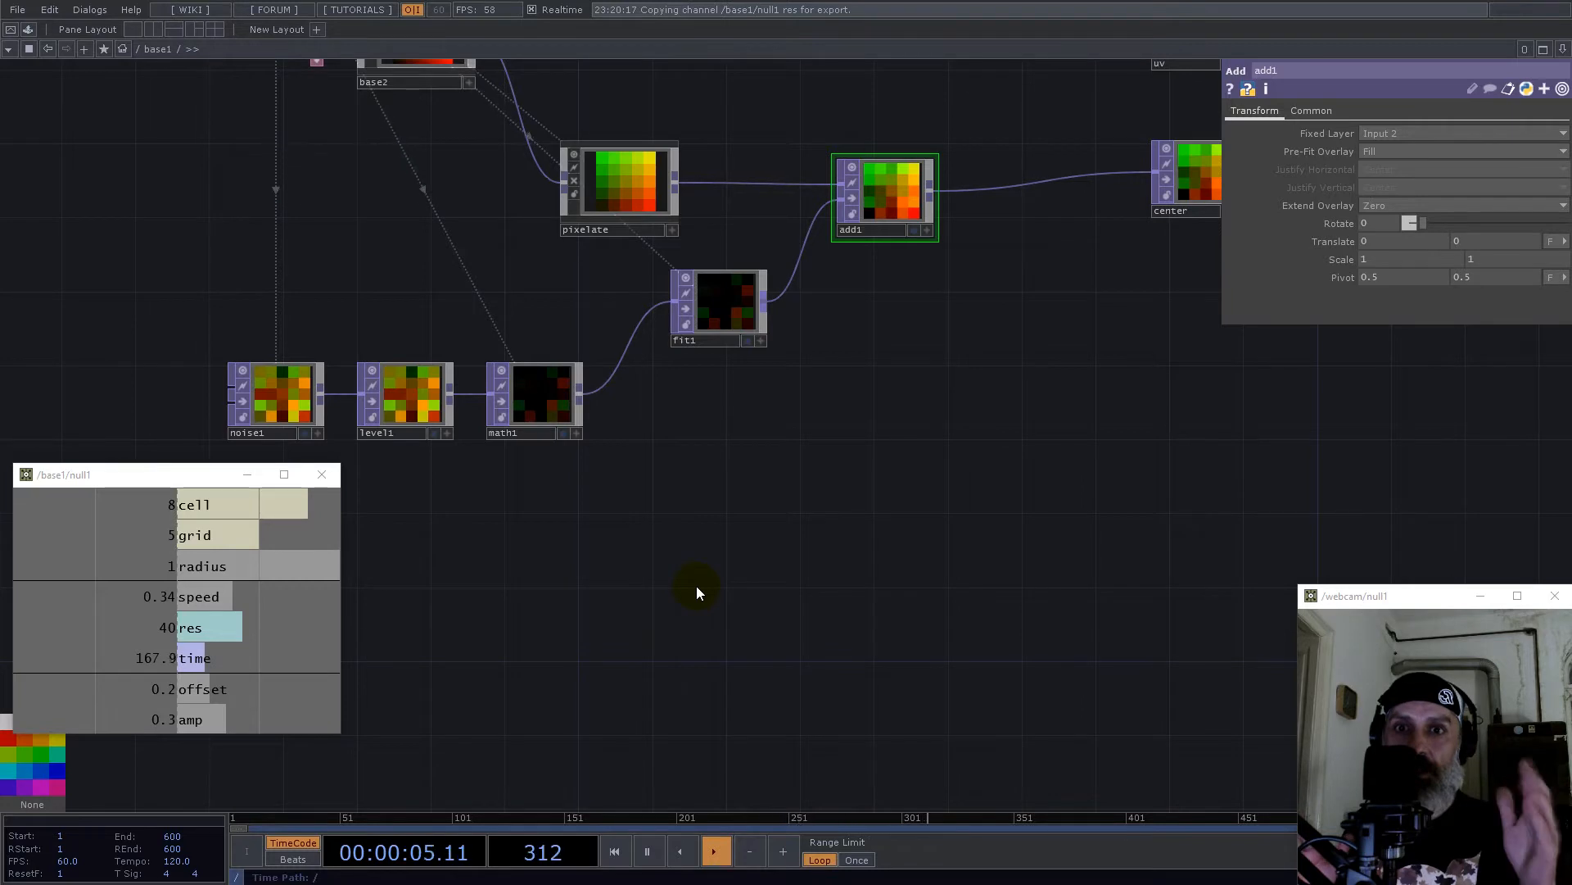
right_click(580, 397)
type("nul")
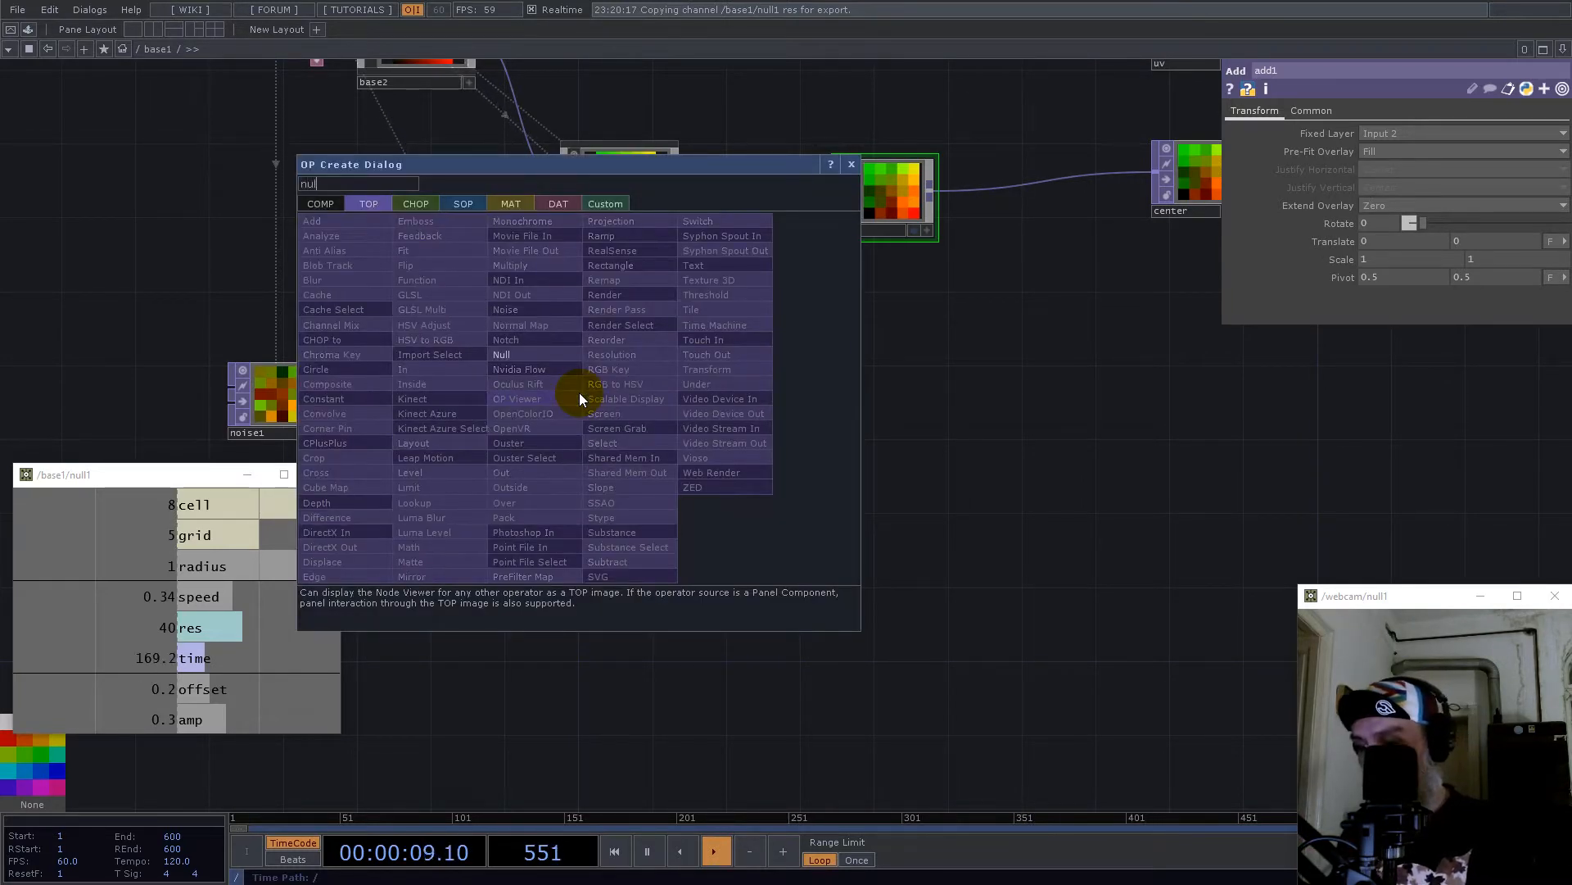
left_click(528, 354)
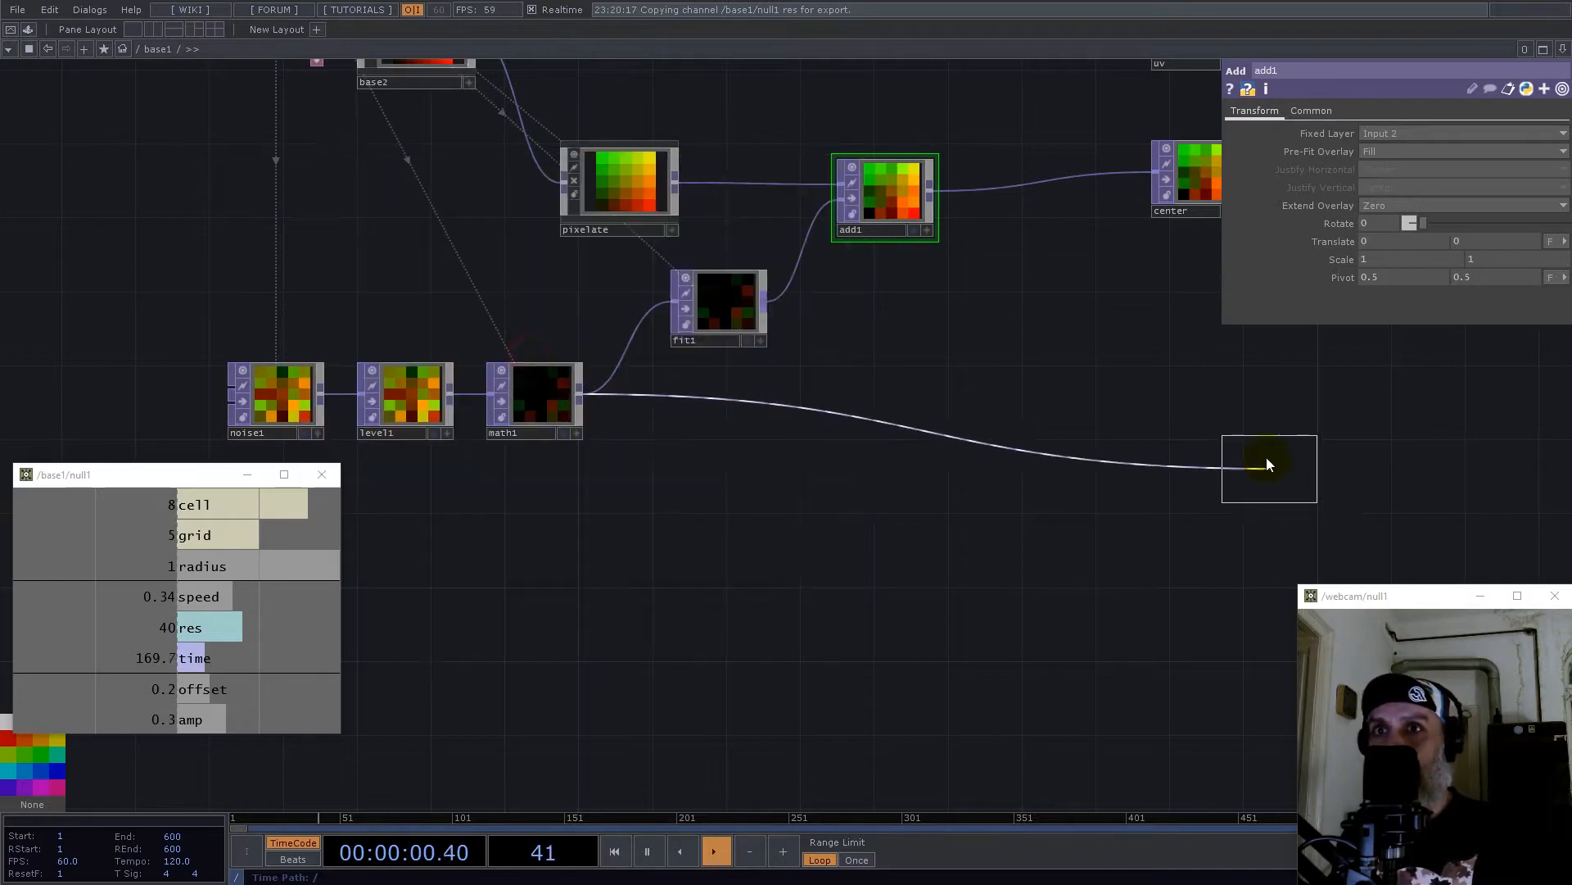
left_click(1192, 444)
Step: Insert a Null TOP between math1 and null2 and collapse it into a Base component
right_click(688, 398)
left_click(713, 379)
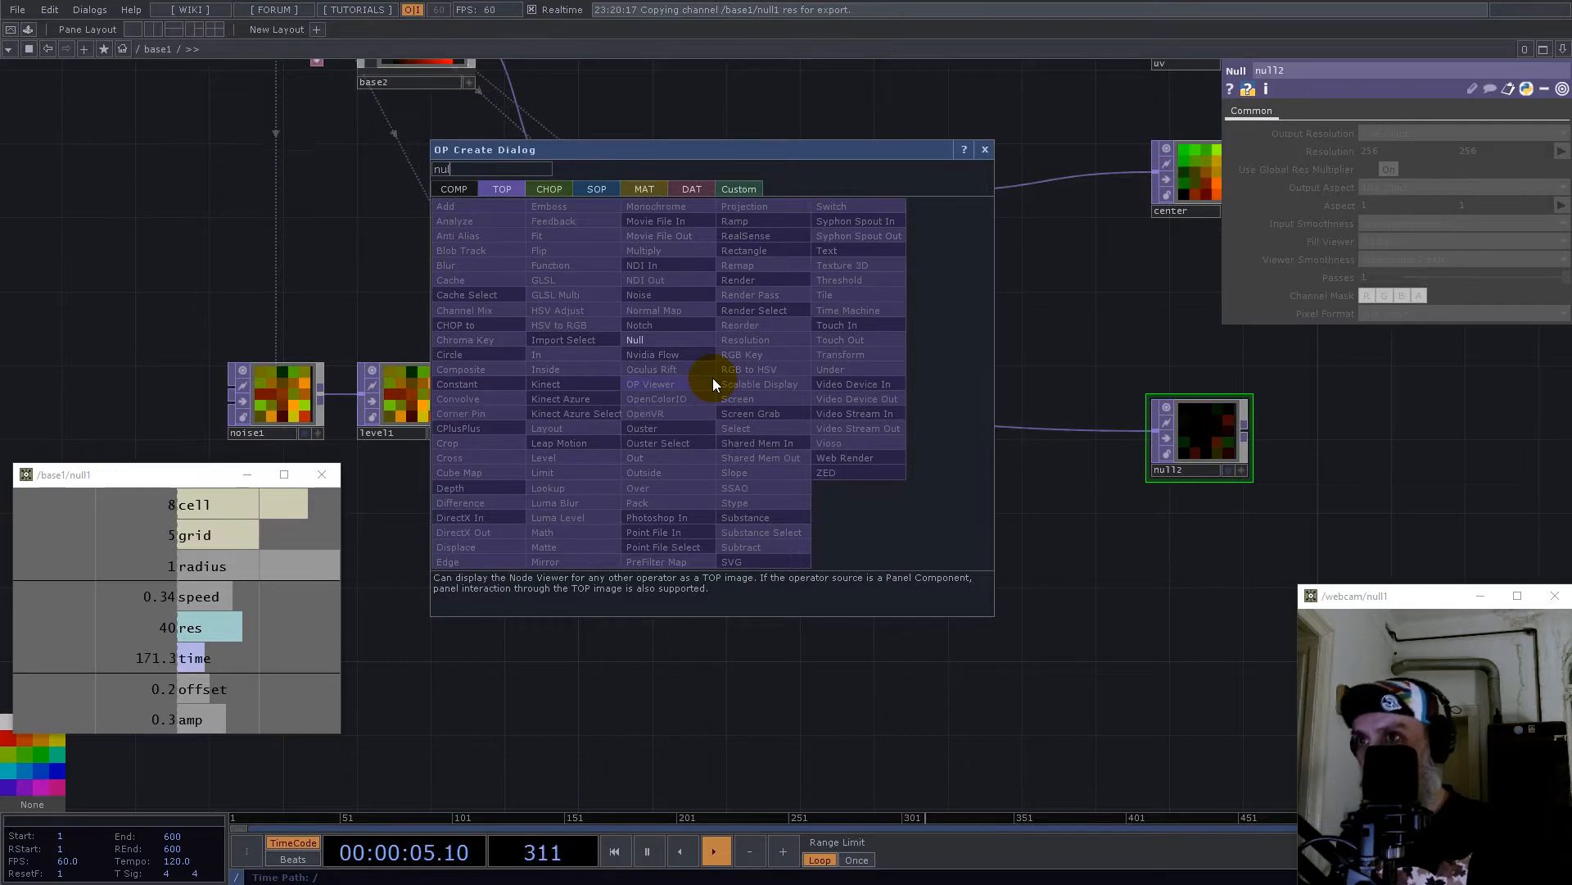
left_click(649, 338)
left_click(722, 458)
left_click_drag(645, 377, 790, 560)
right_click(770, 588)
left_click(814, 792)
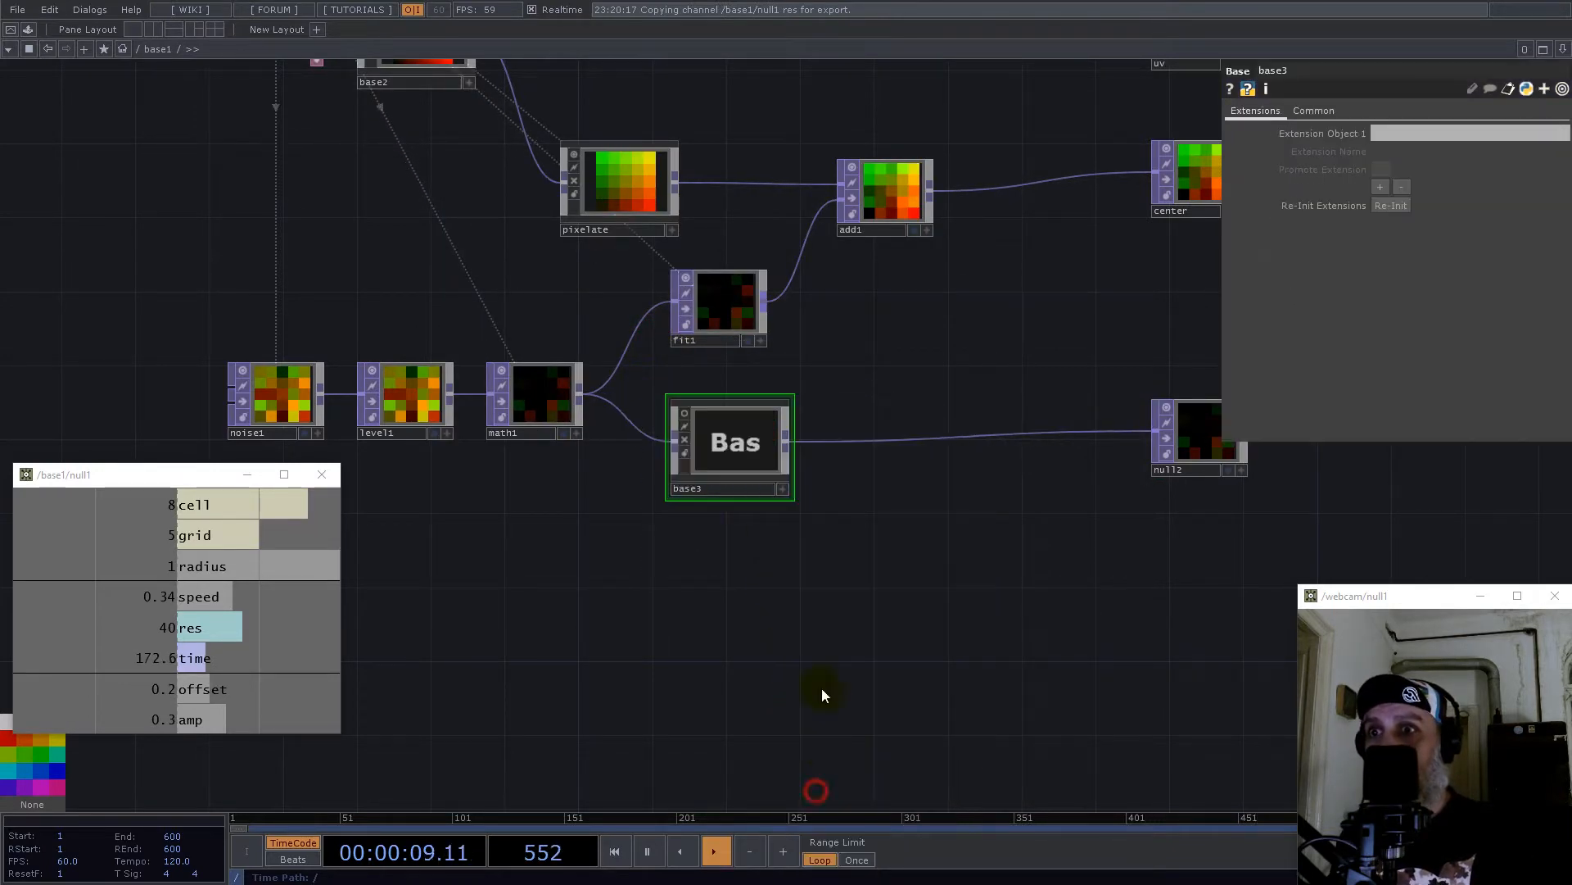
Step: Enter base3, delete its null3 placeholder, and space in1 and out1 far apart
double_click(726, 438)
left_click(610, 466)
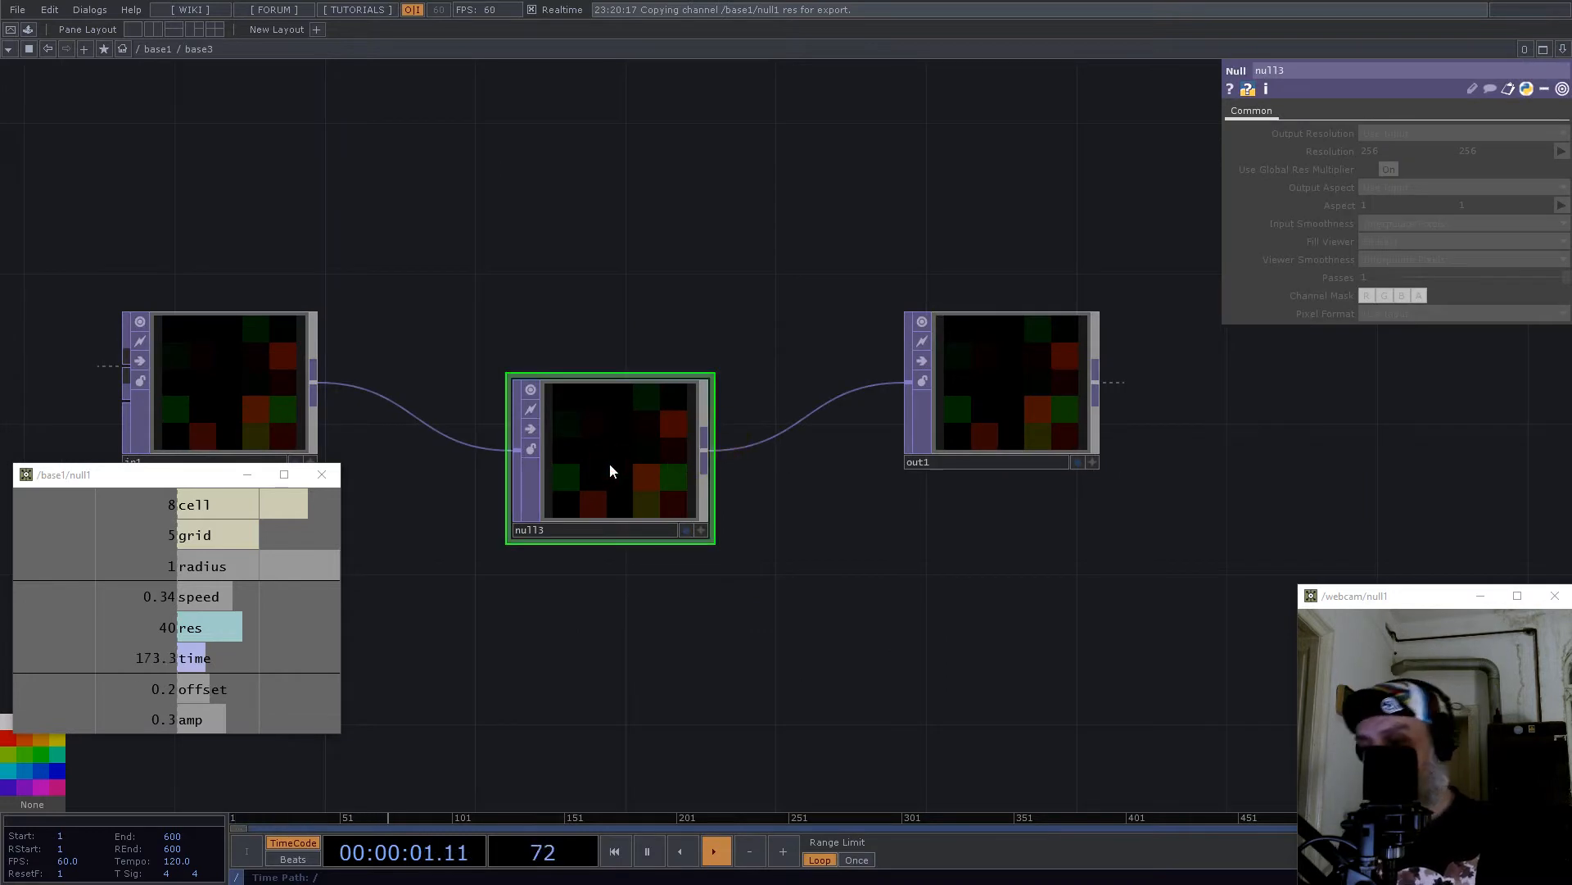
key("Delete")
scroll(666, 414, "down", 2)
left_click_drag(909, 394, 1160, 398)
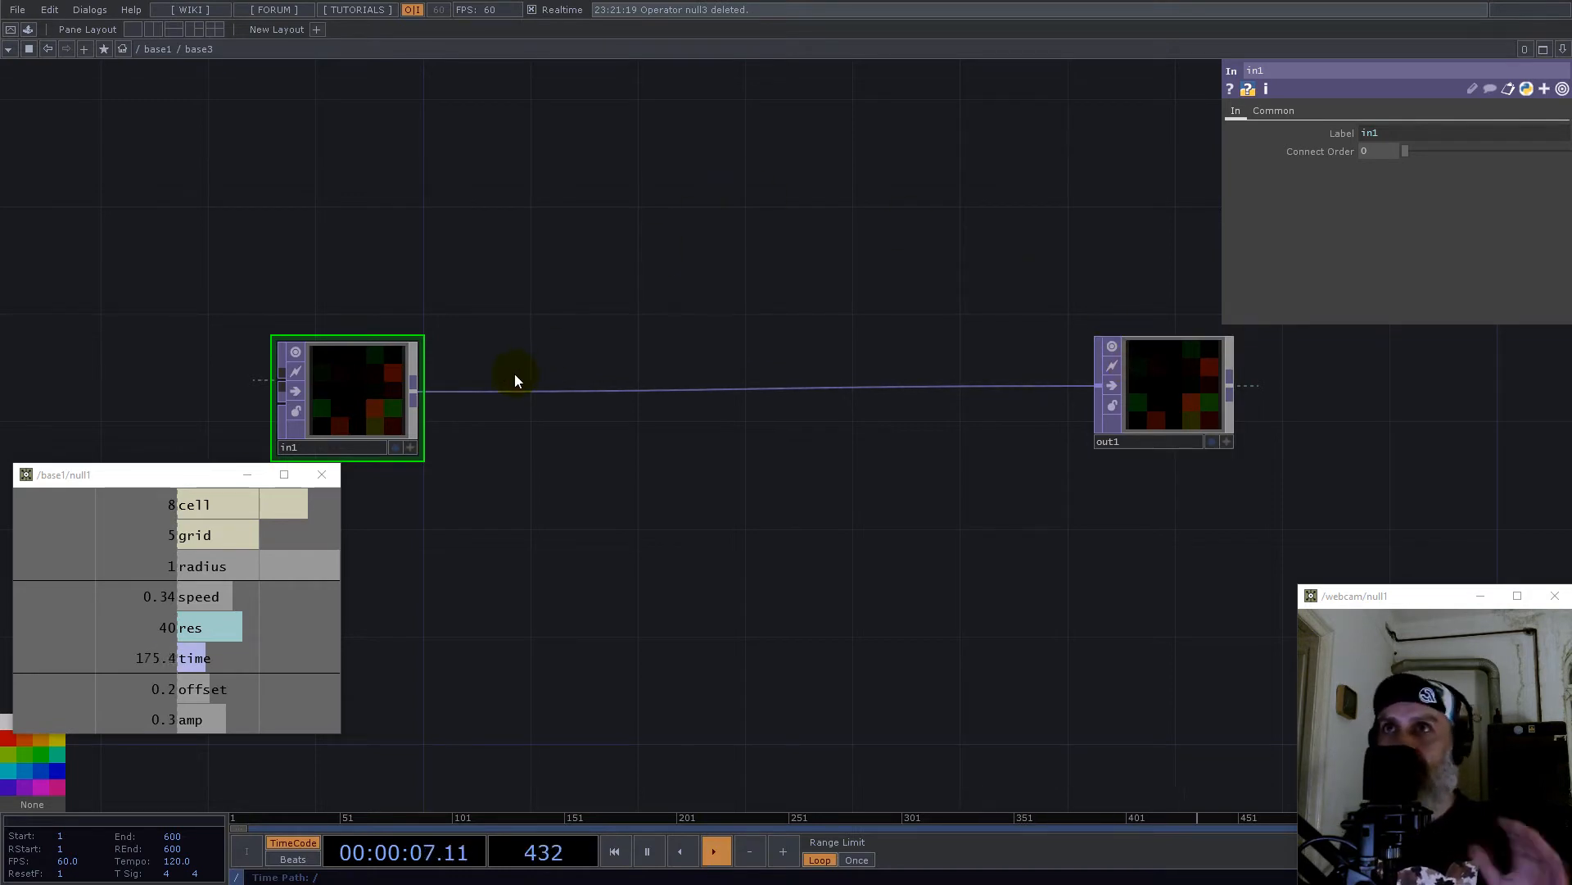
Step: Insert a Math TOP between in1 and out1 and set its Channel Post OP to Positive
right_click(498, 388)
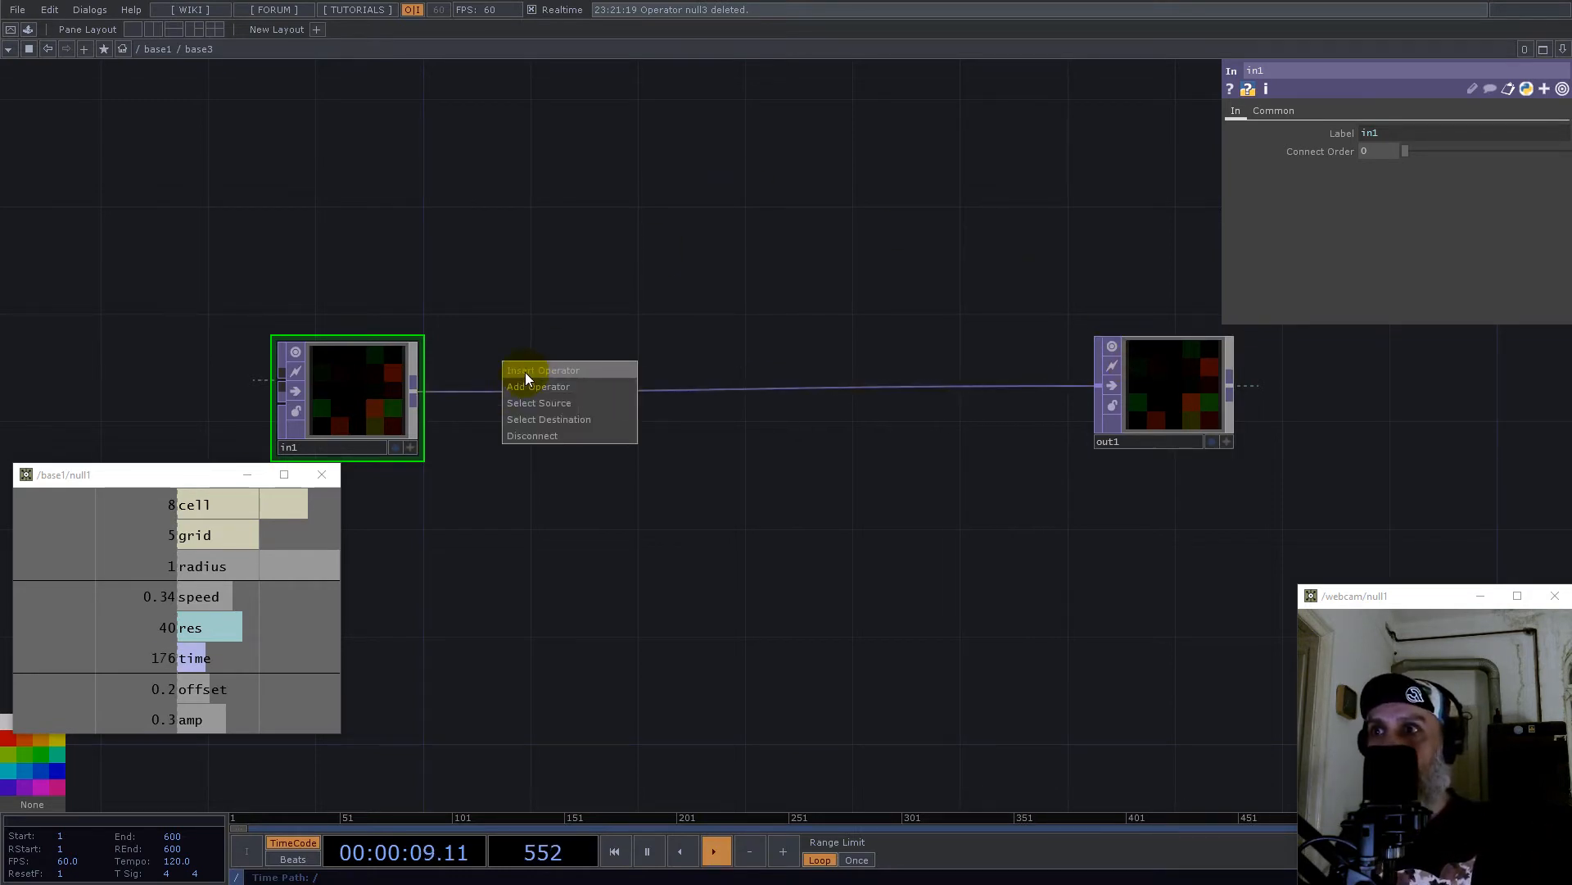
left_click(524, 372)
type("m")
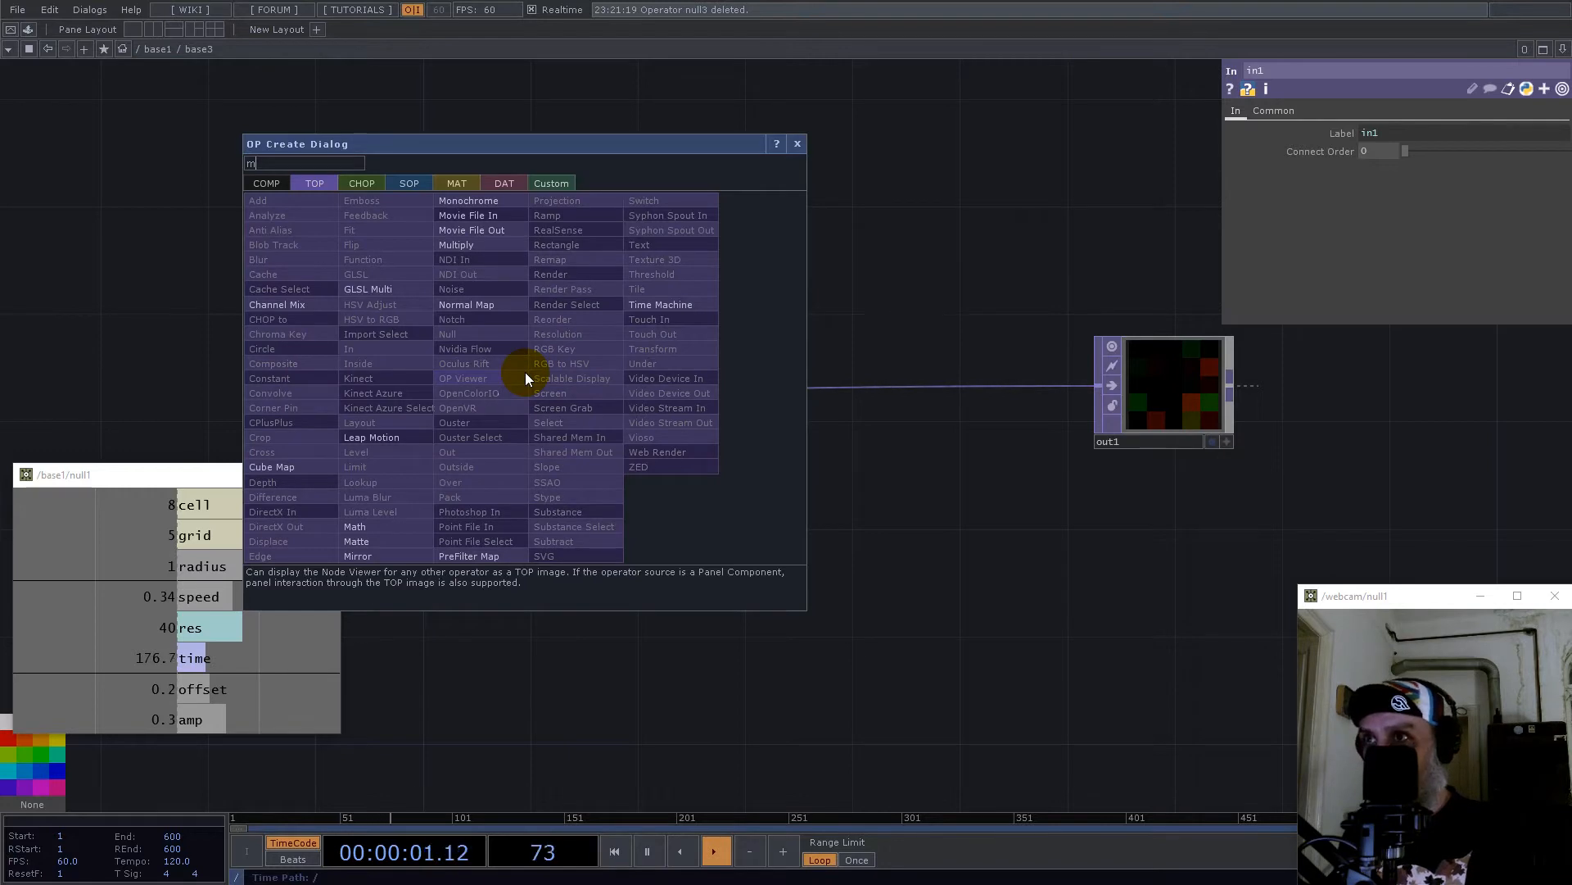
left_click(355, 526)
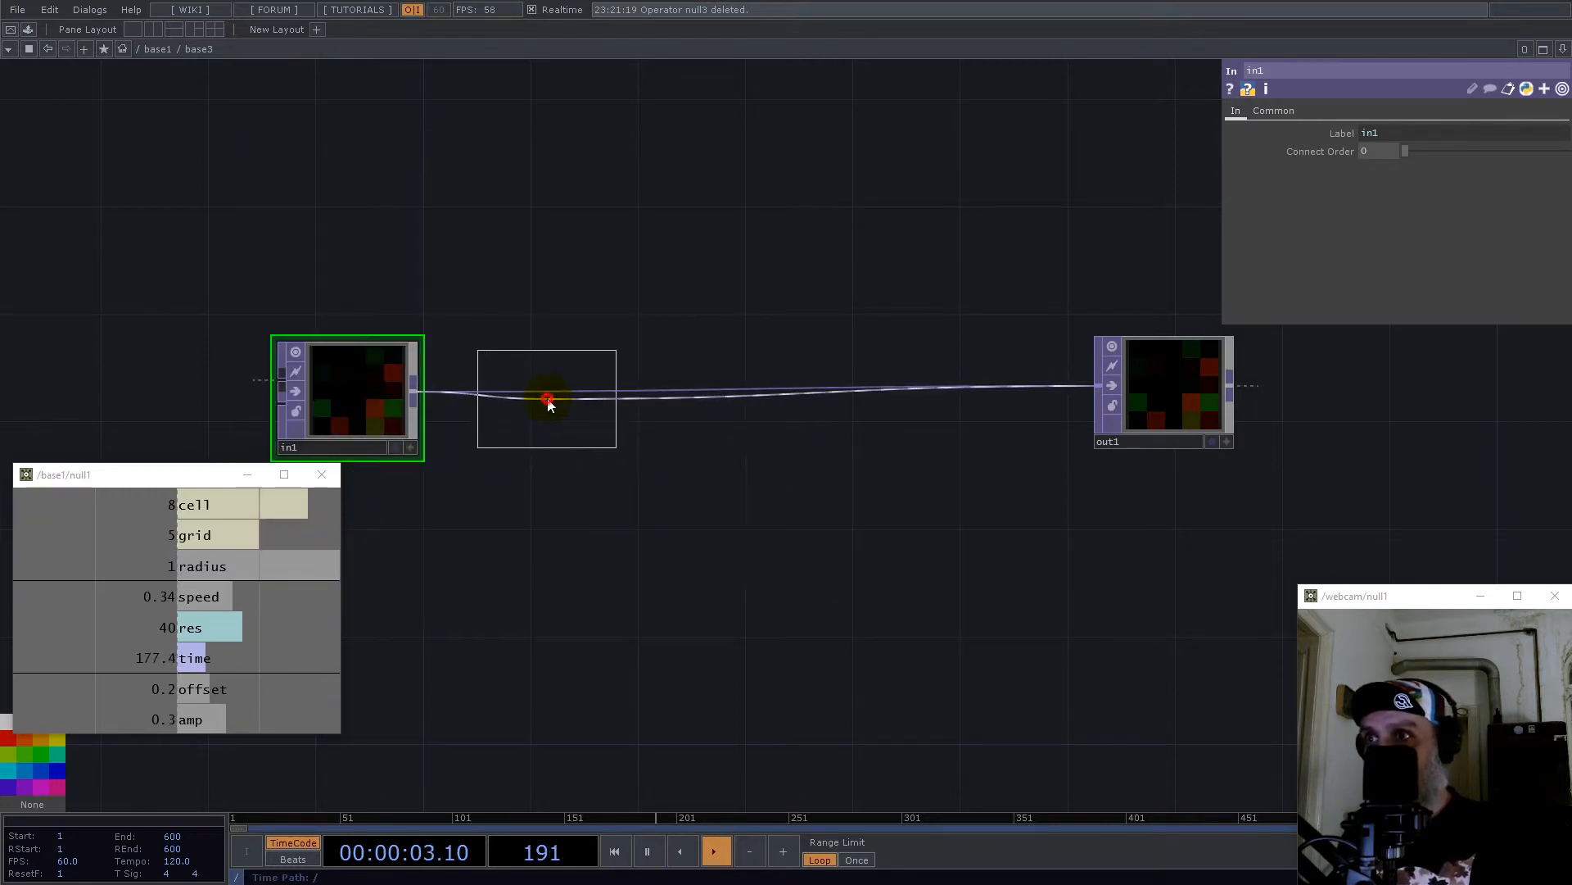
left_click(547, 399)
left_click(1427, 186)
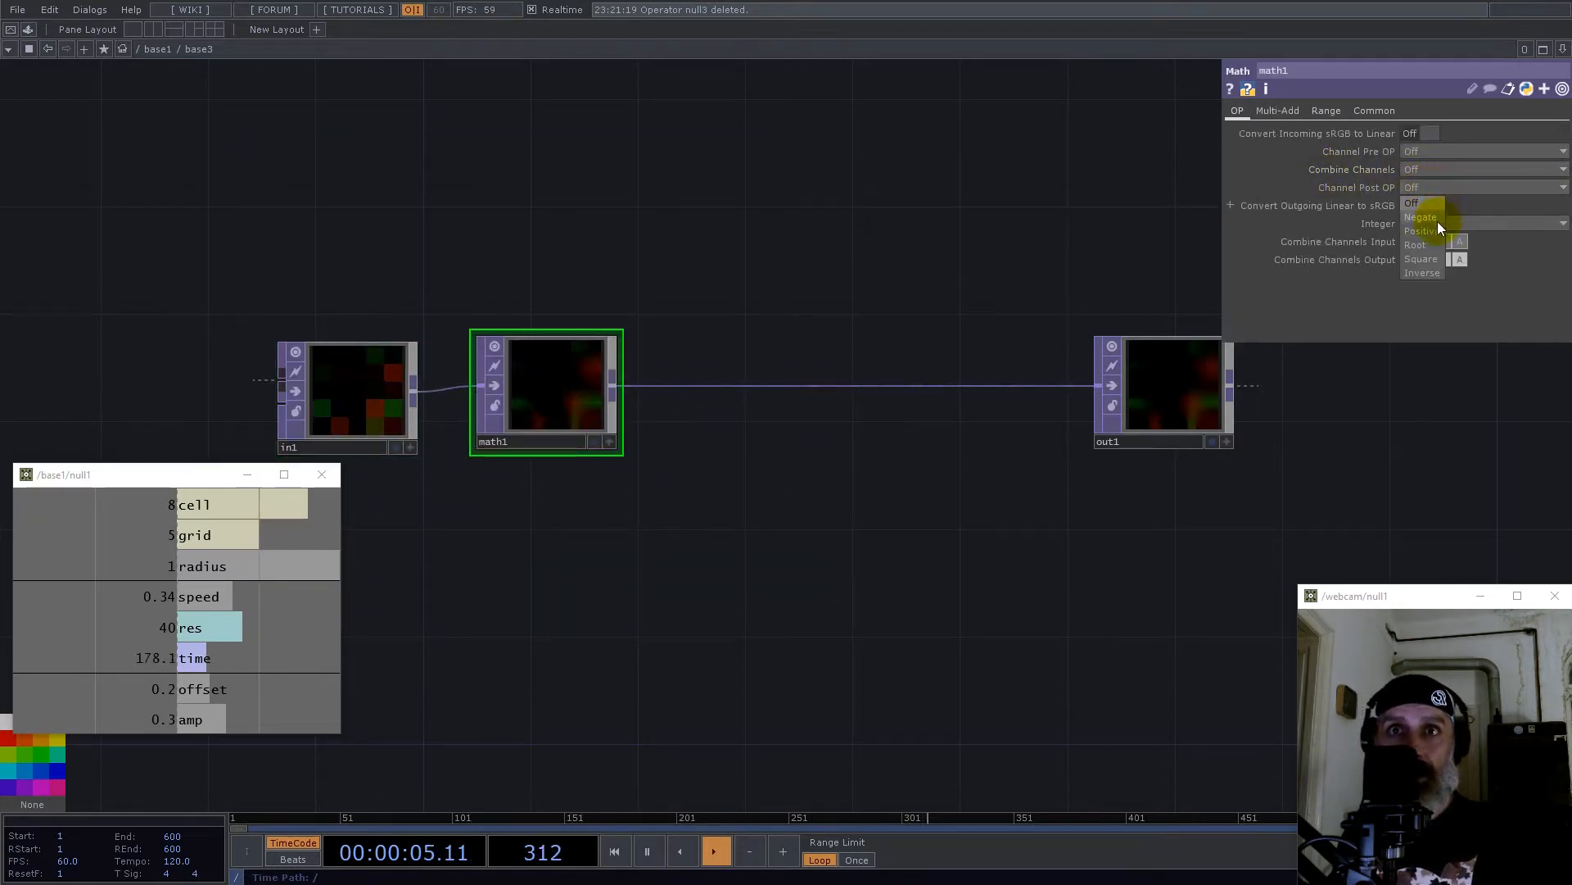
left_click(1433, 232)
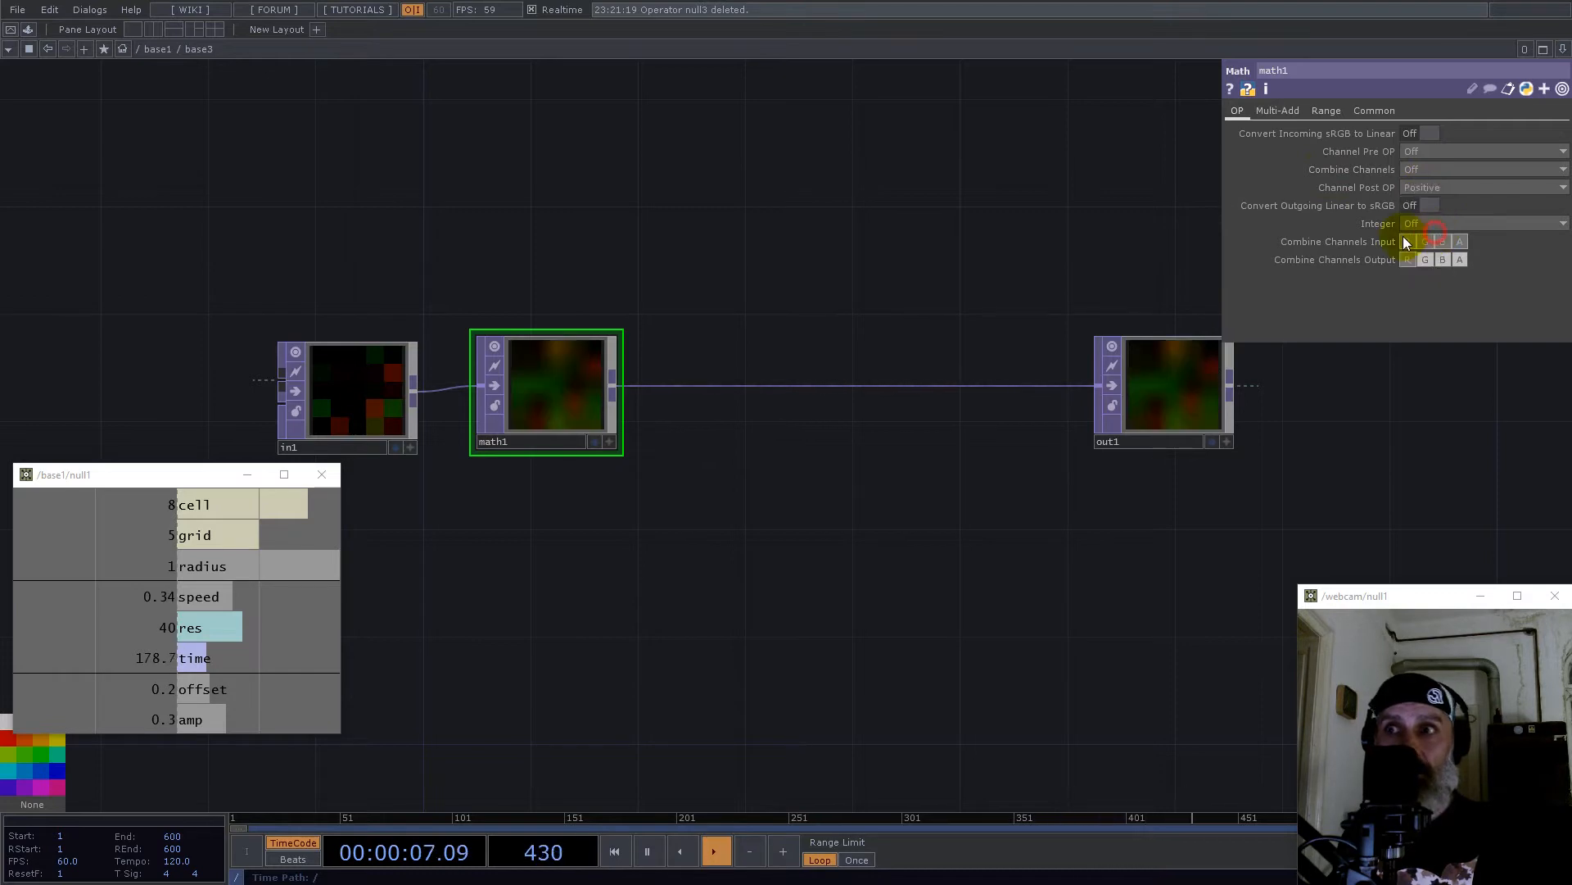
Step: Set Input Smoothness and Viewer Smoothness to Nearest Pixel on the Math TOP inside base3
left_click(1373, 111)
left_click(1438, 222)
left_click(1437, 239)
left_click(1445, 260)
left_click(1447, 275)
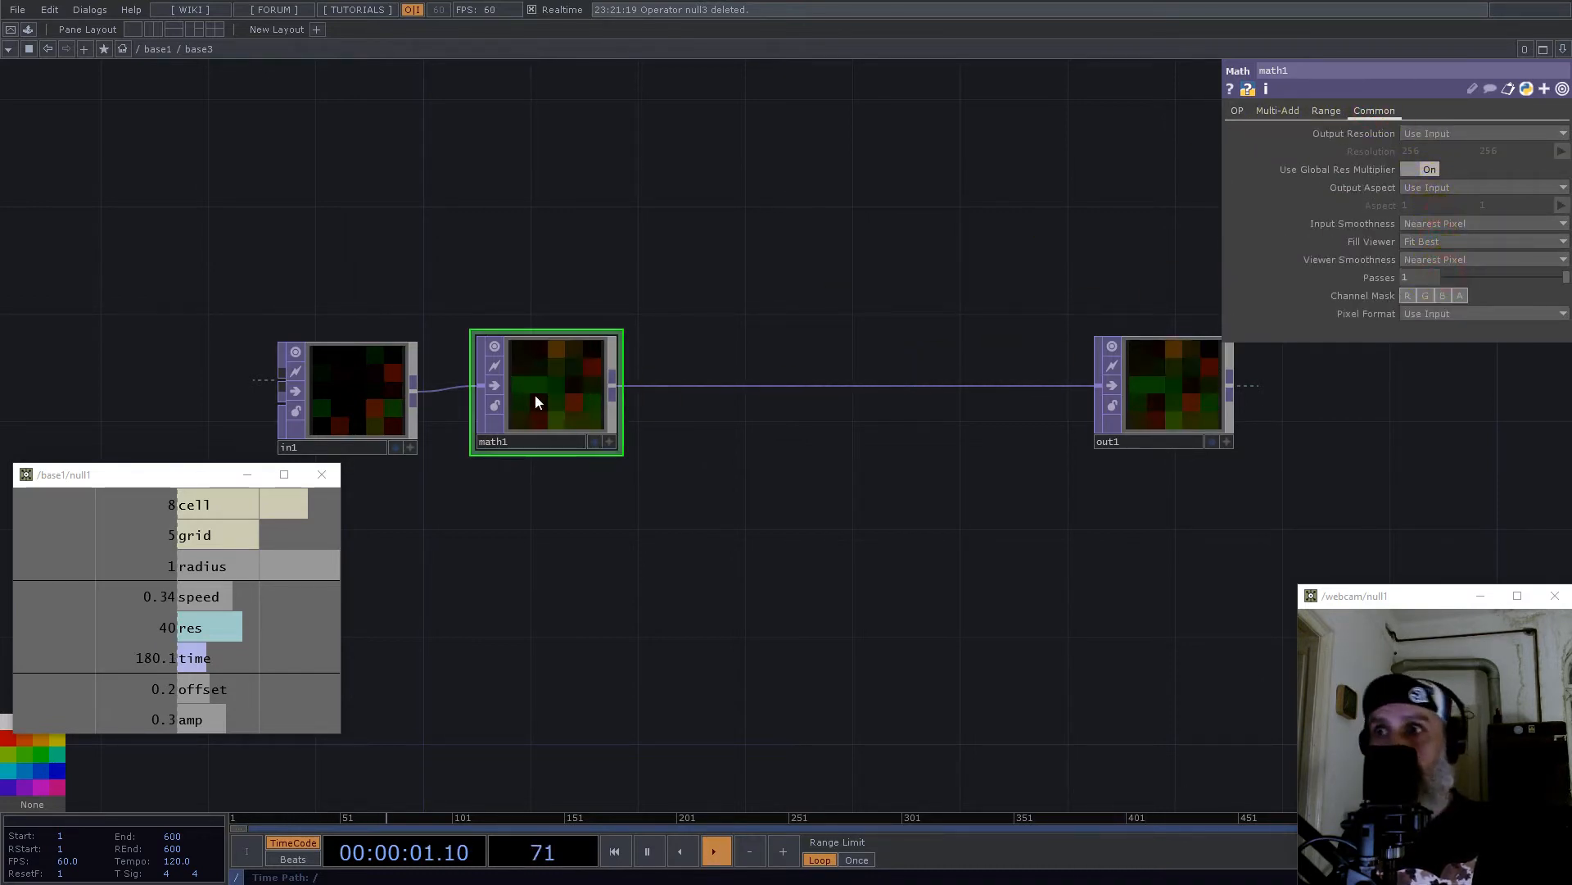
Step: Branch a Reorder TOP off math1 and set its Pixel Format to 32-bit float (Mono)
right_click(615, 390)
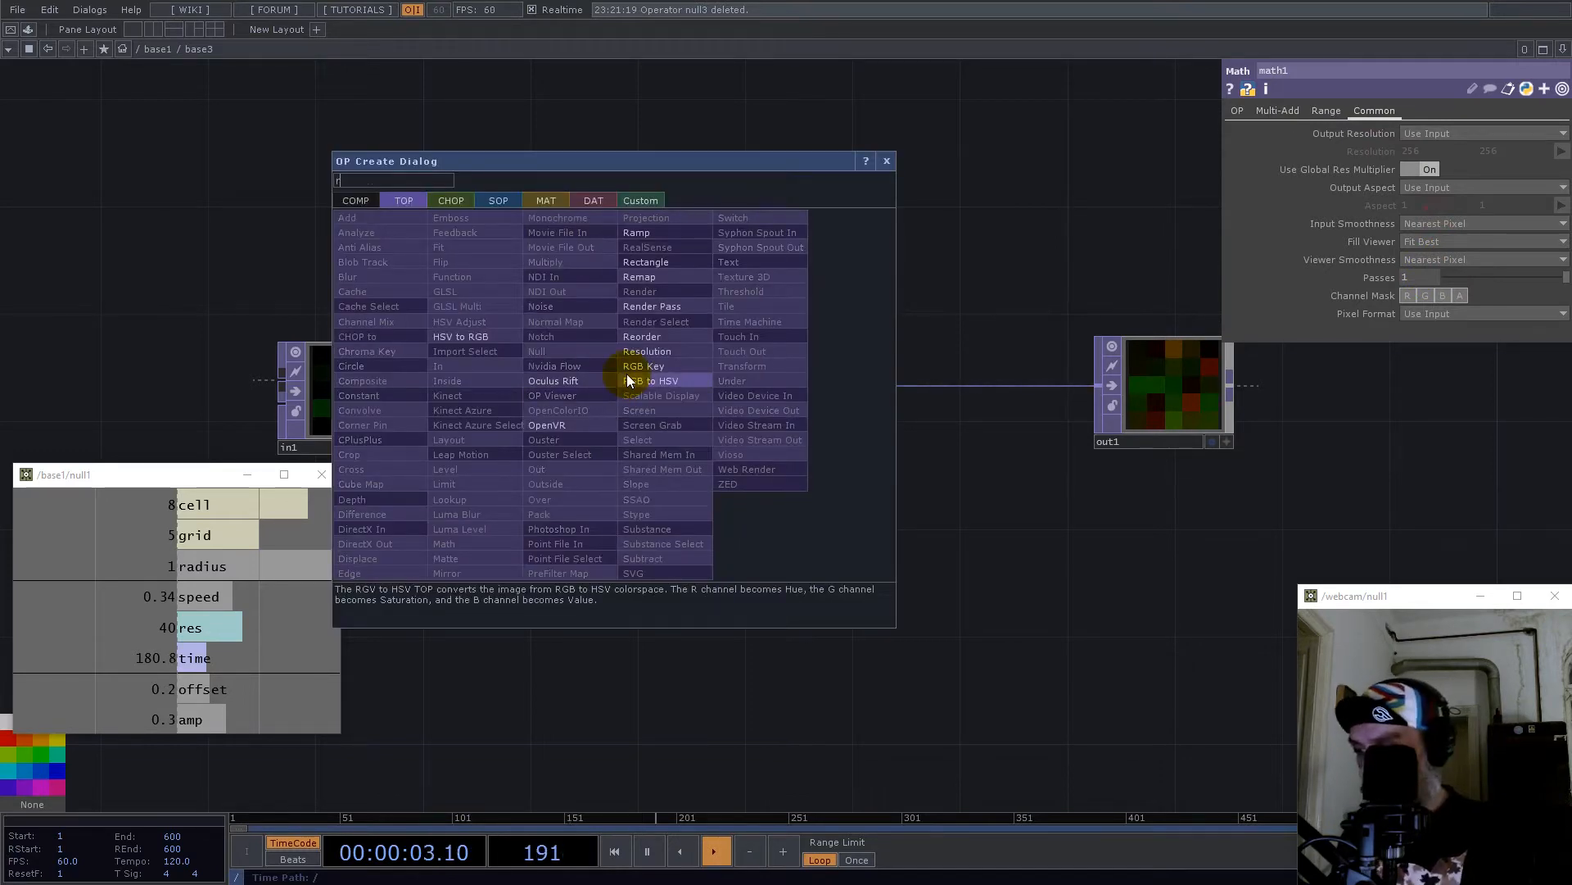
type("re")
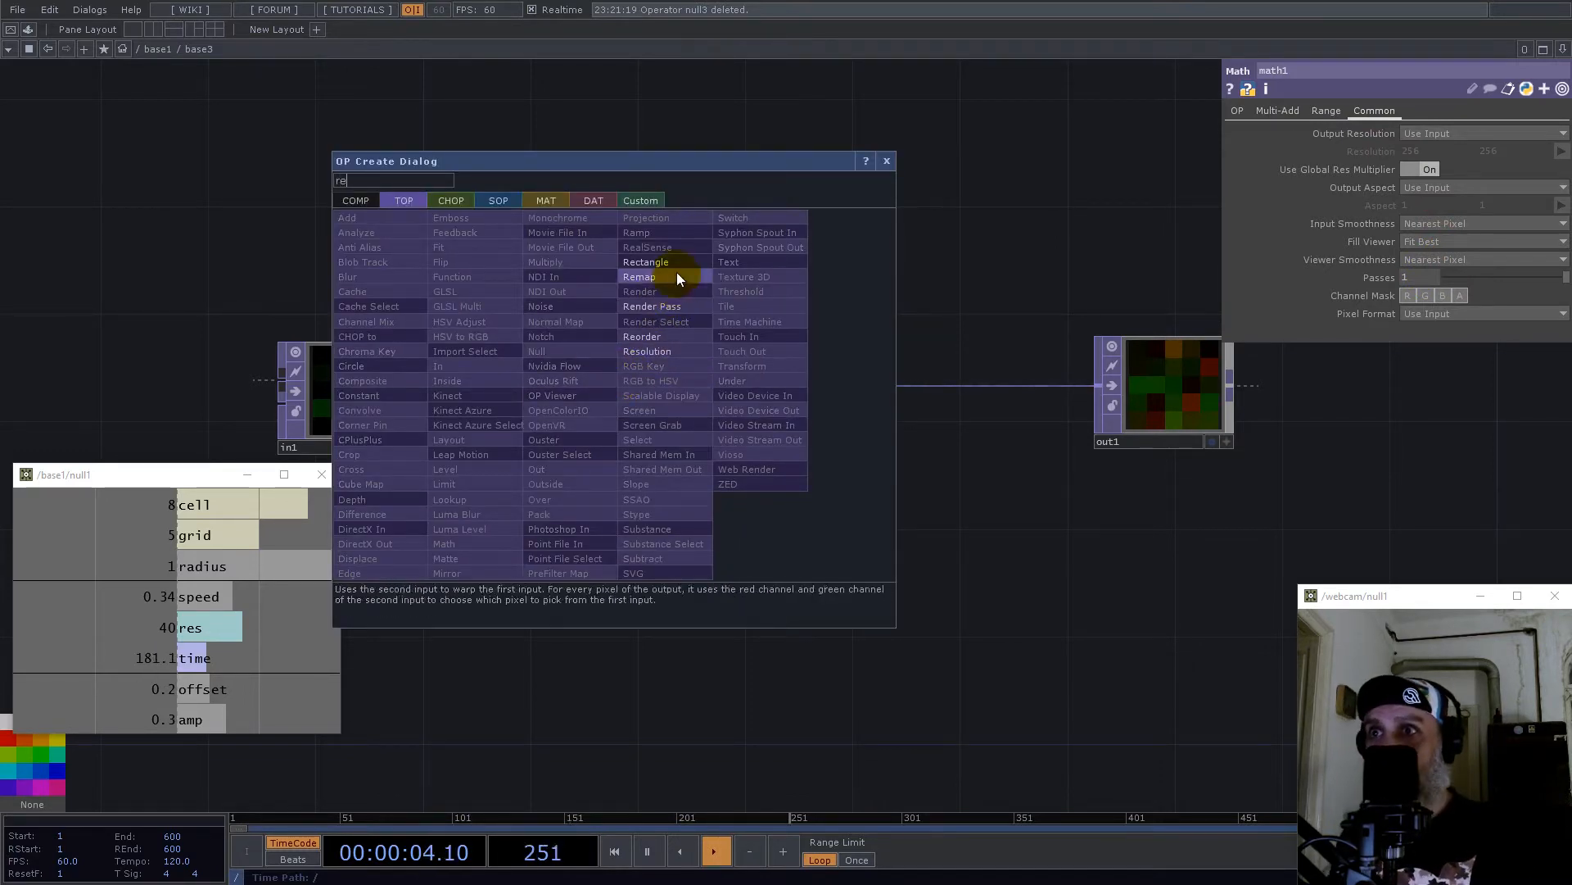
left_click(658, 337)
left_click(786, 259)
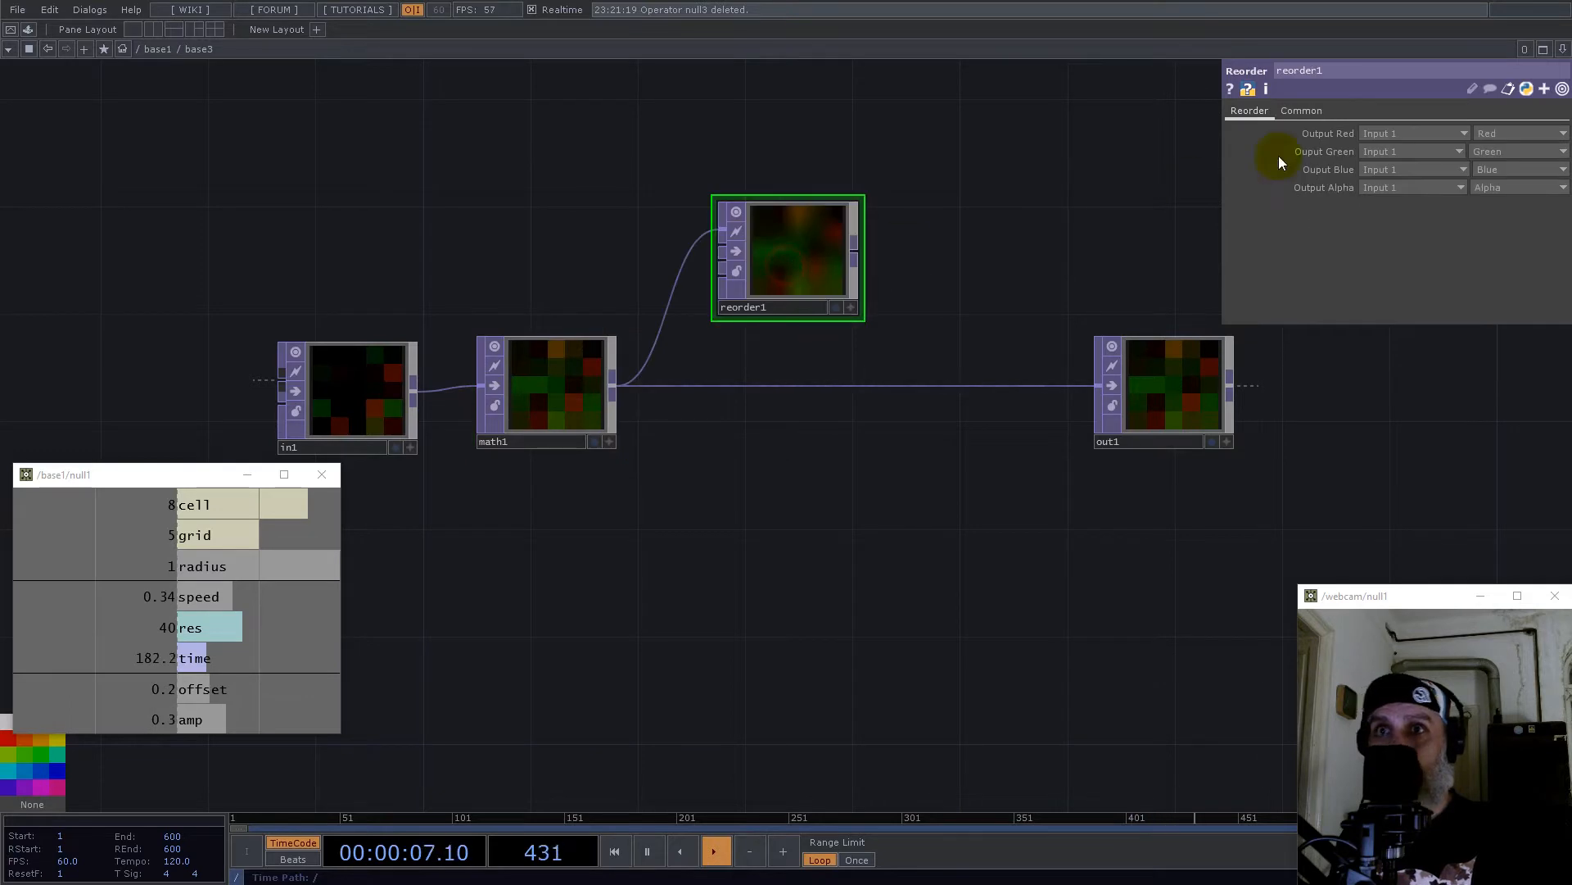
left_click(1302, 111)
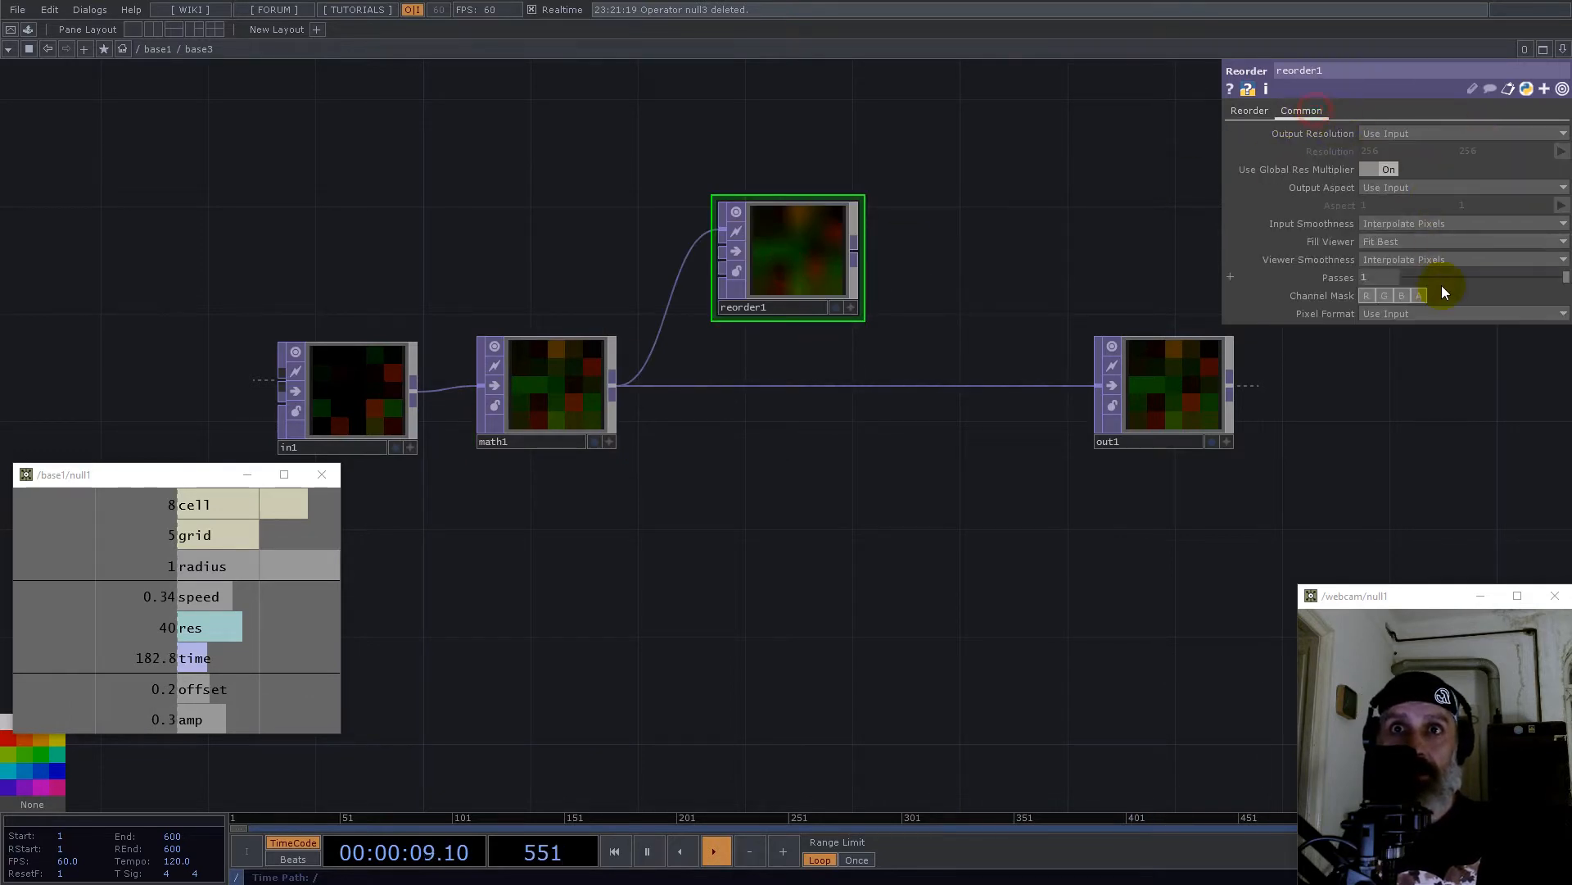
left_click(1428, 313)
left_click(1393, 515)
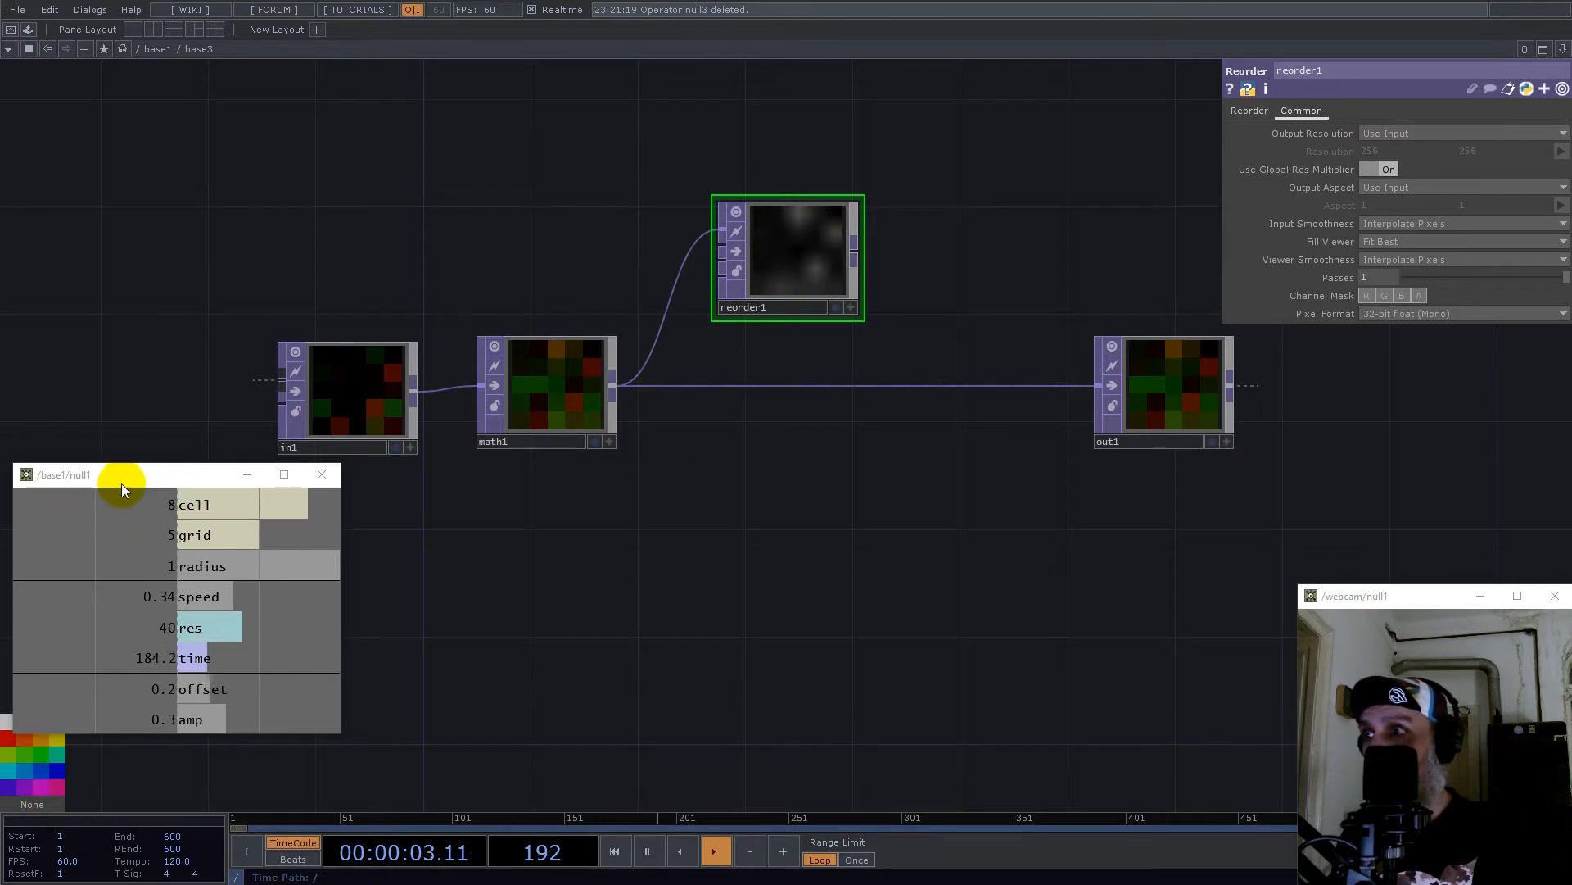
Step: Color reorder1 red and set its Input Smoothness and Viewer Smoothness to Nearest Pixel
left_click_drag(121, 484, 124, 123)
left_click(14, 740)
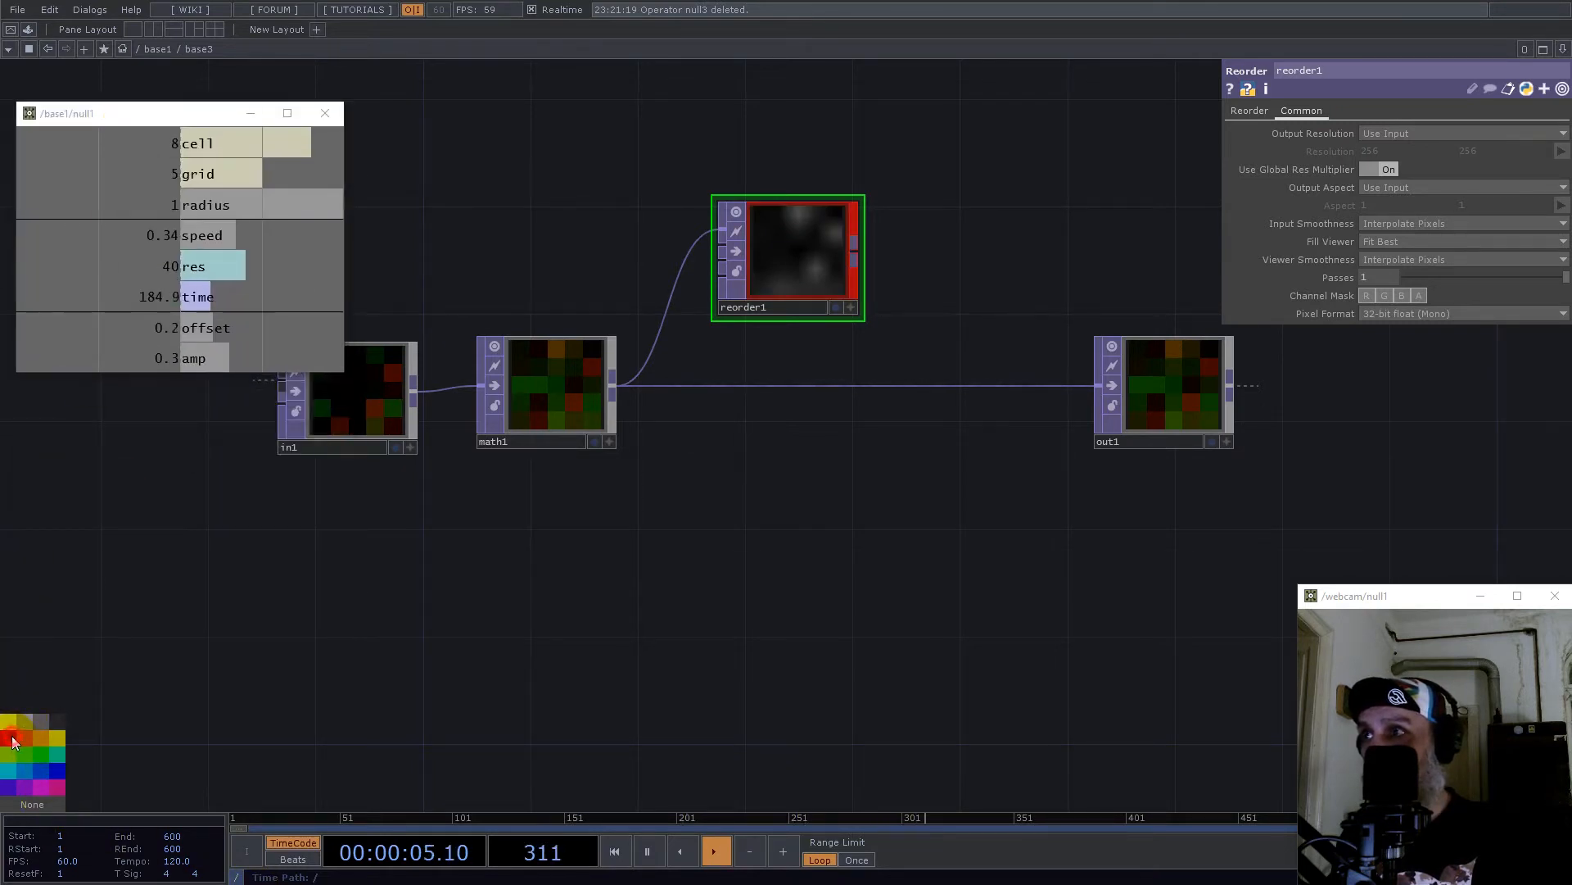
left_click(1422, 222)
left_click(1422, 238)
left_click(1418, 259)
left_click(1418, 277)
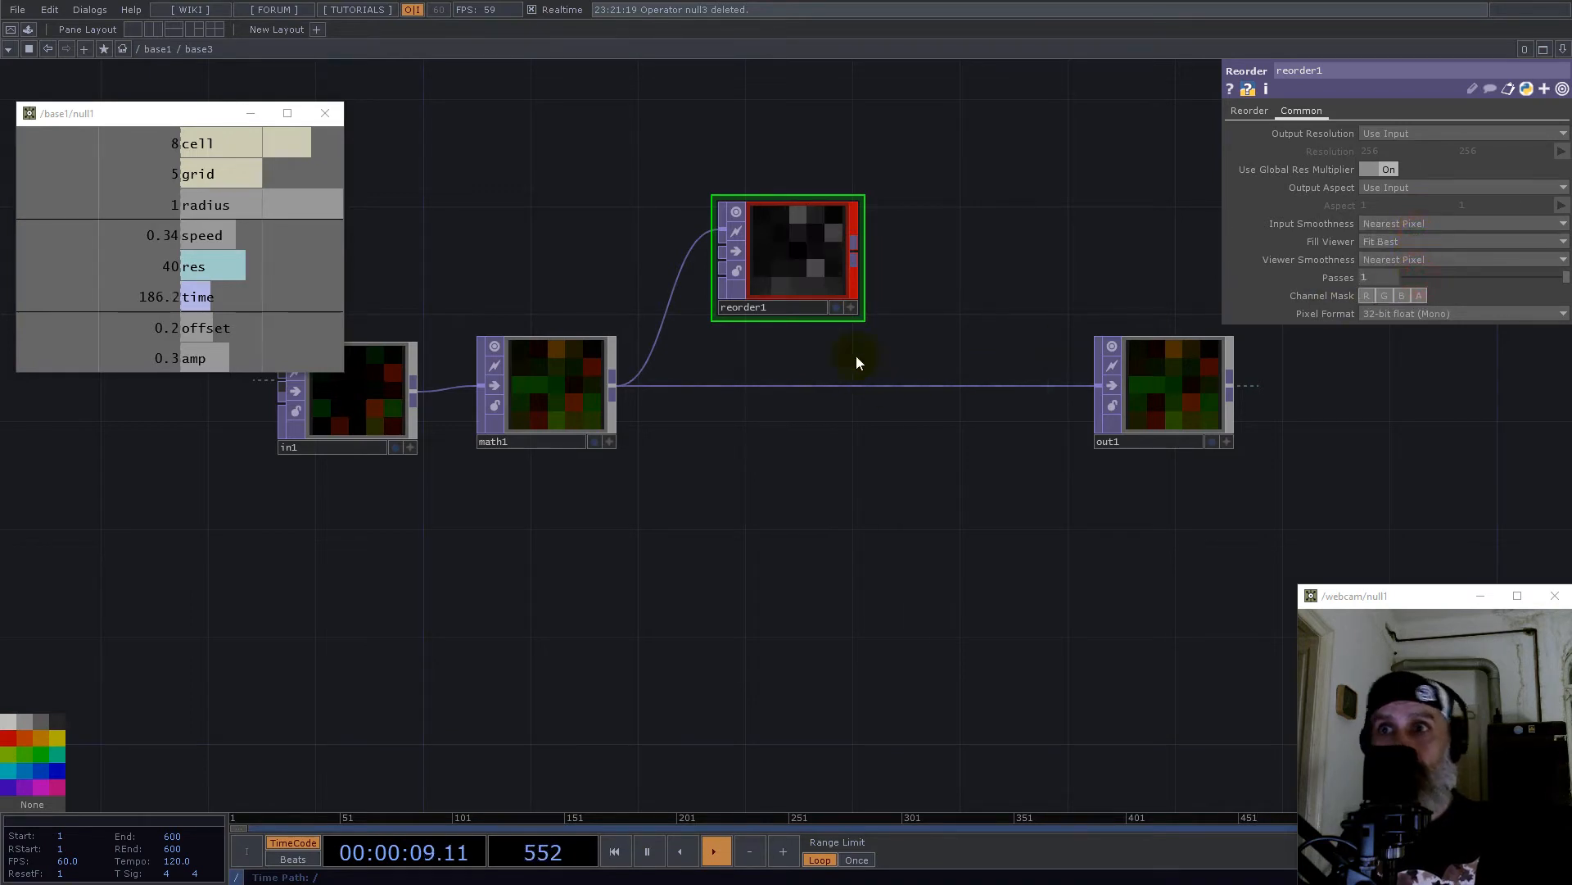
Step: Duplicate reorder1 below the math1 wire, color the copy green, and set its Output Red source to Green
key("ctrl+c")
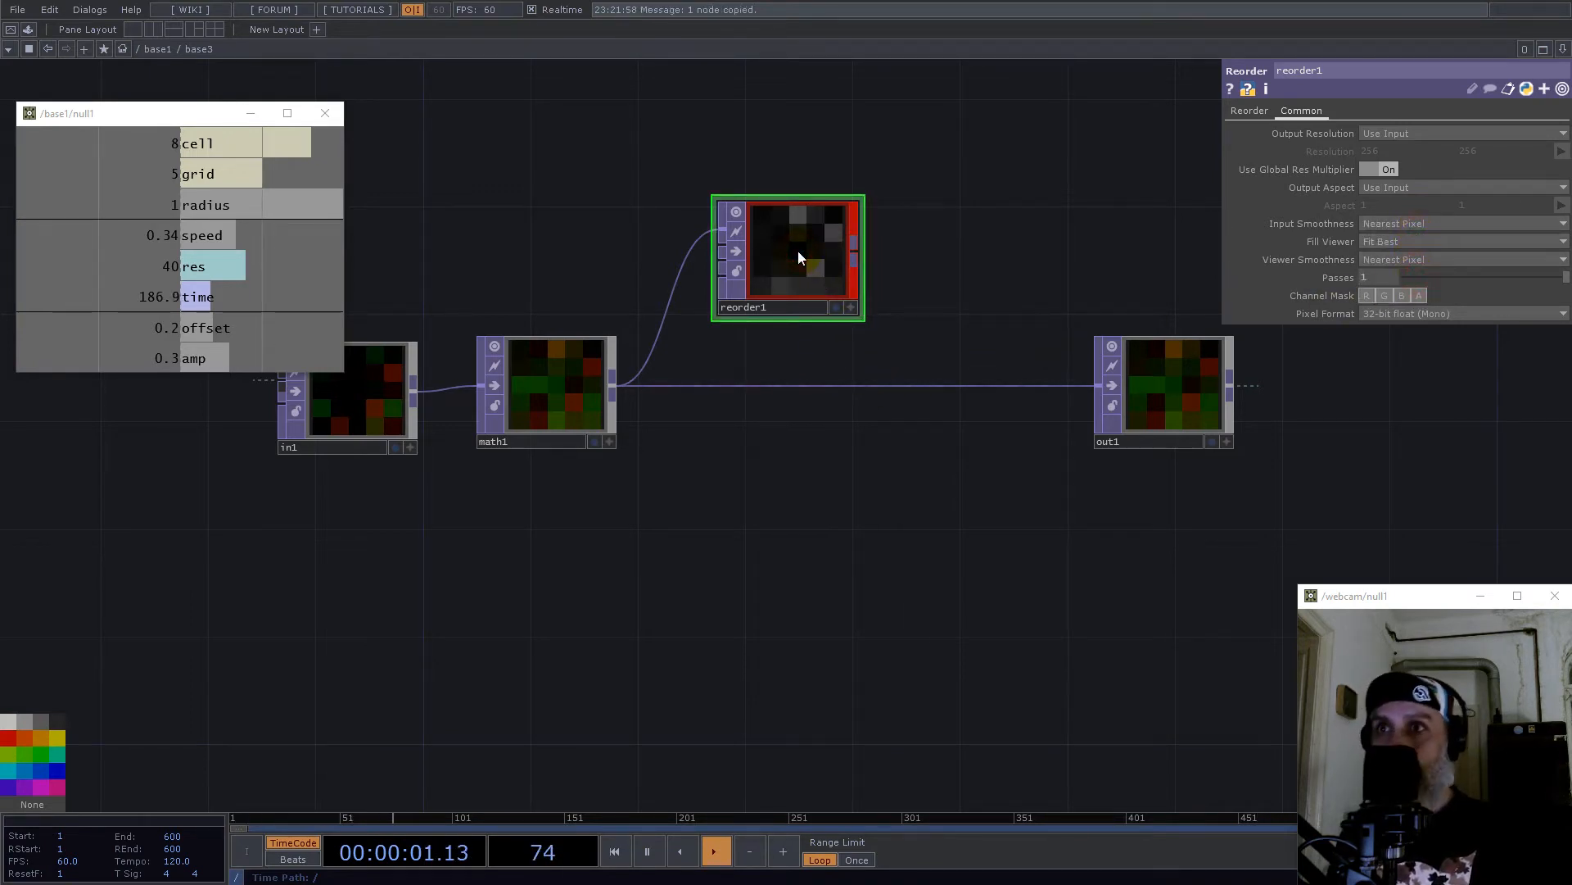
key("ctrl+v")
left_click_drag(793, 386, 772, 484)
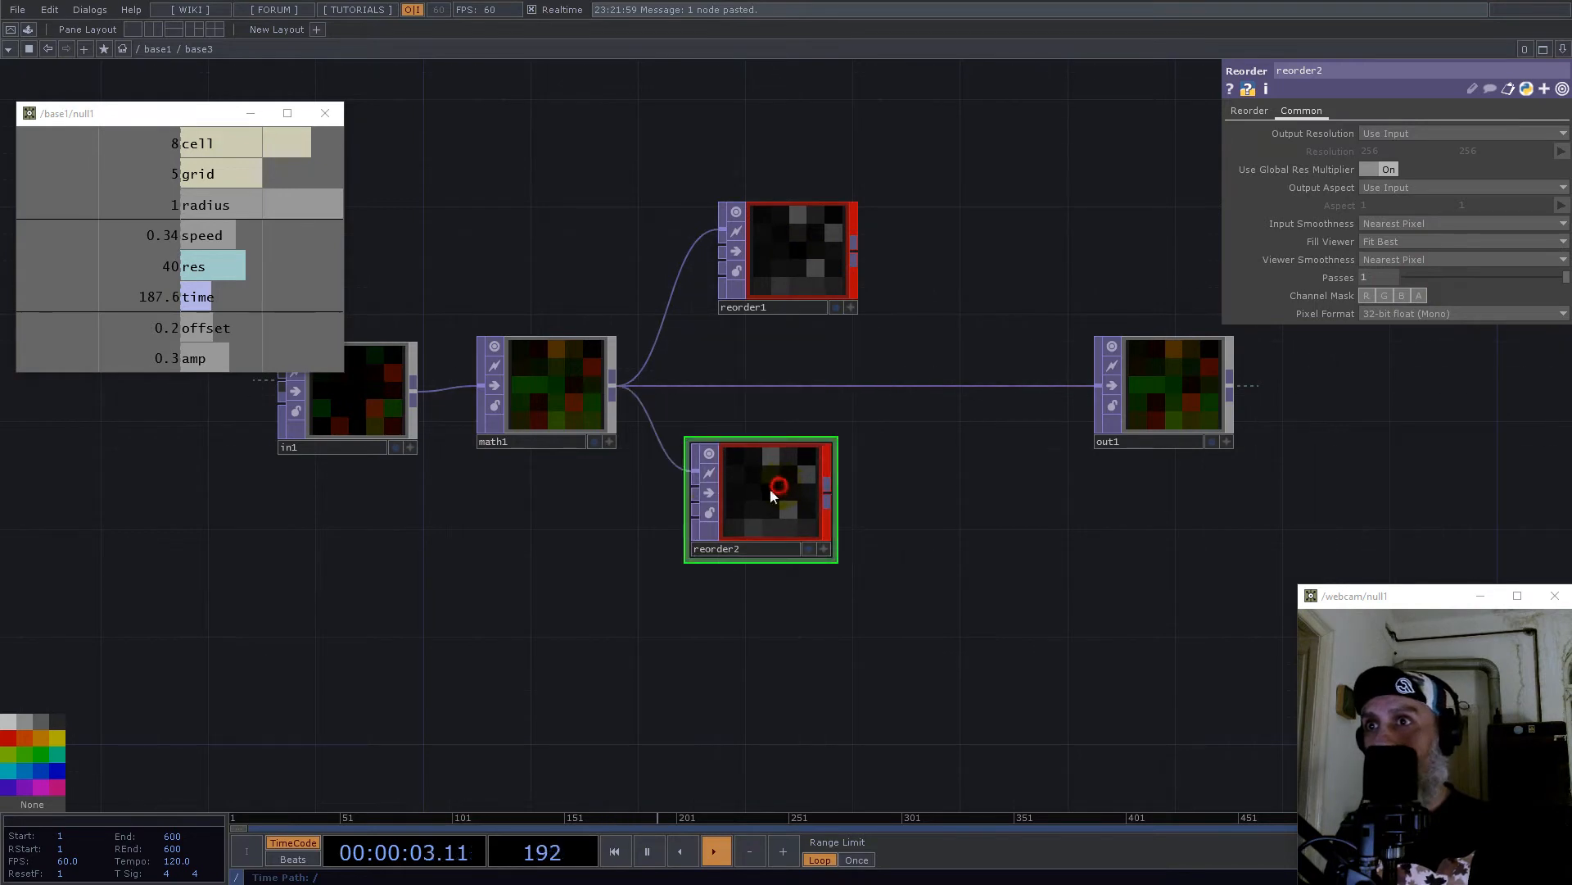
left_click(58, 745)
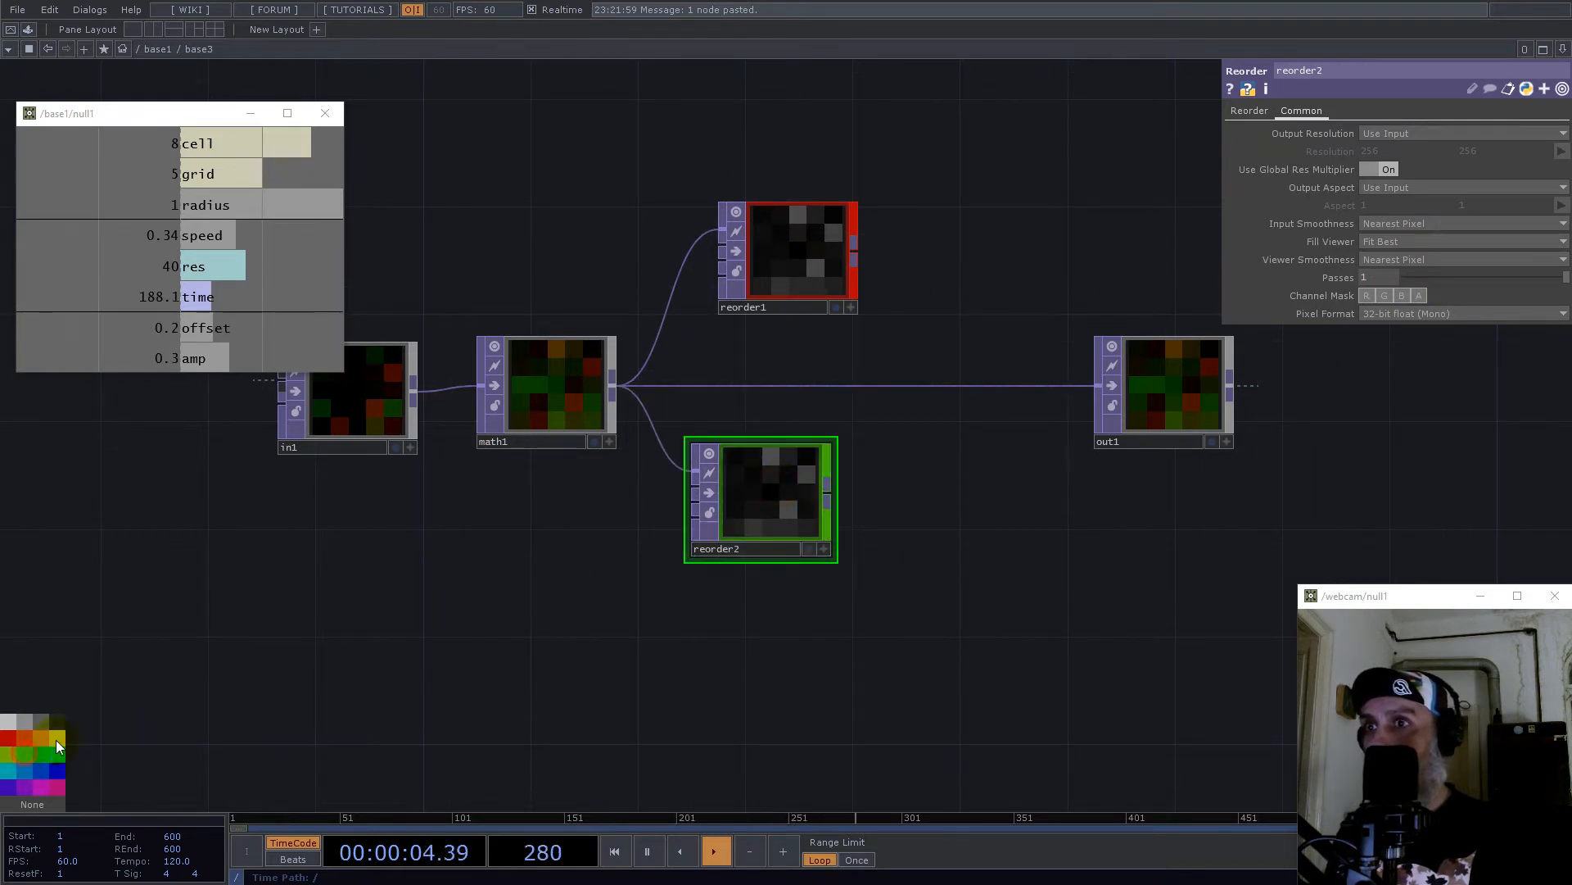
left_click(1263, 111)
left_click(1493, 136)
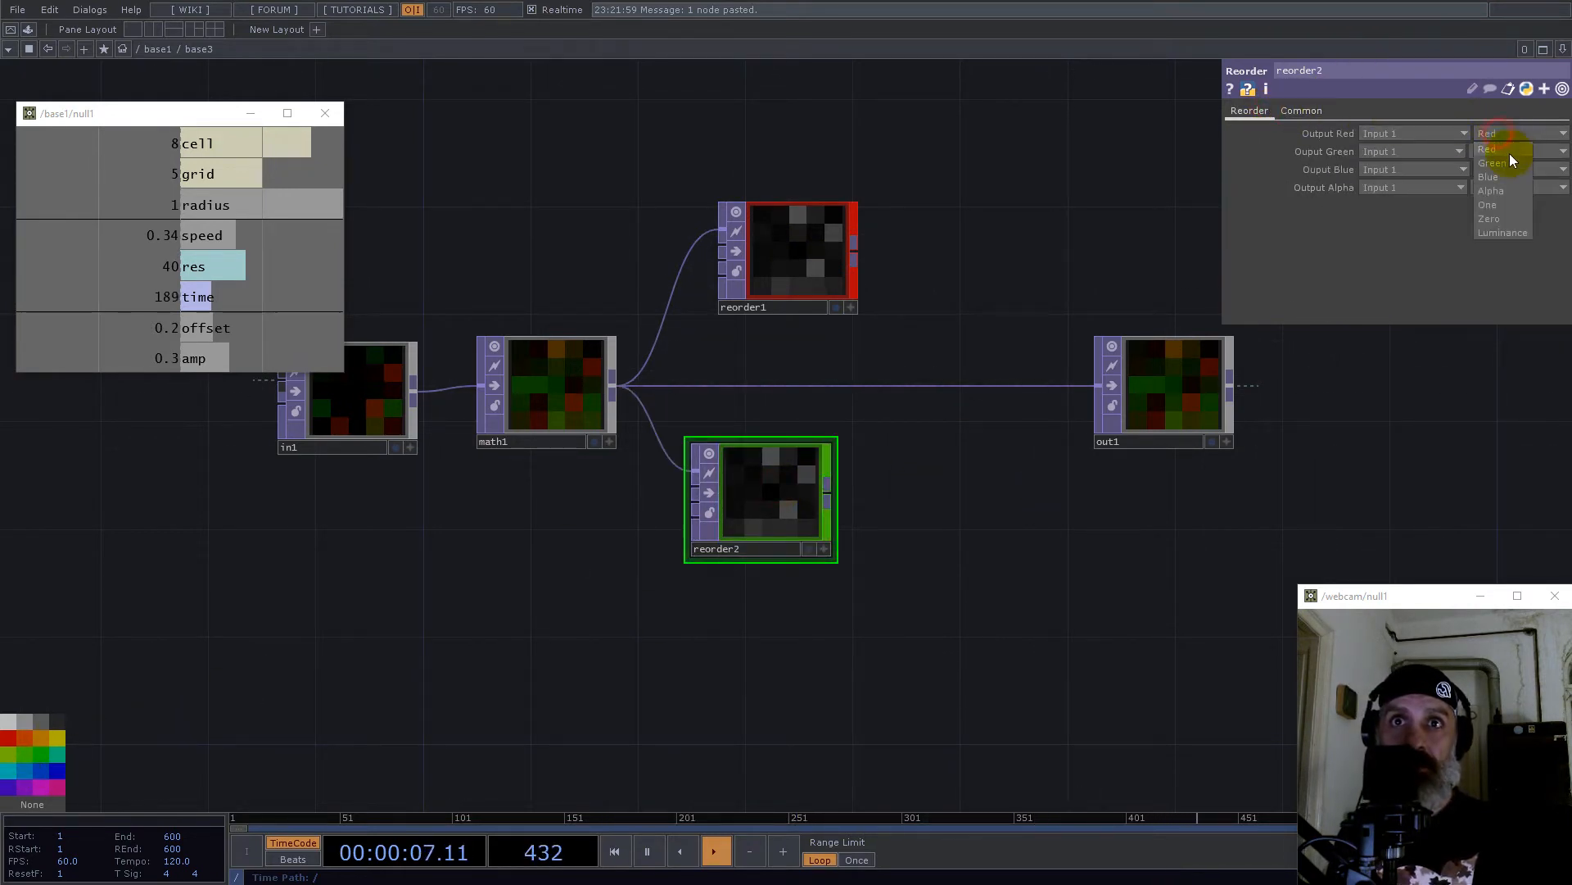
left_click(1492, 164)
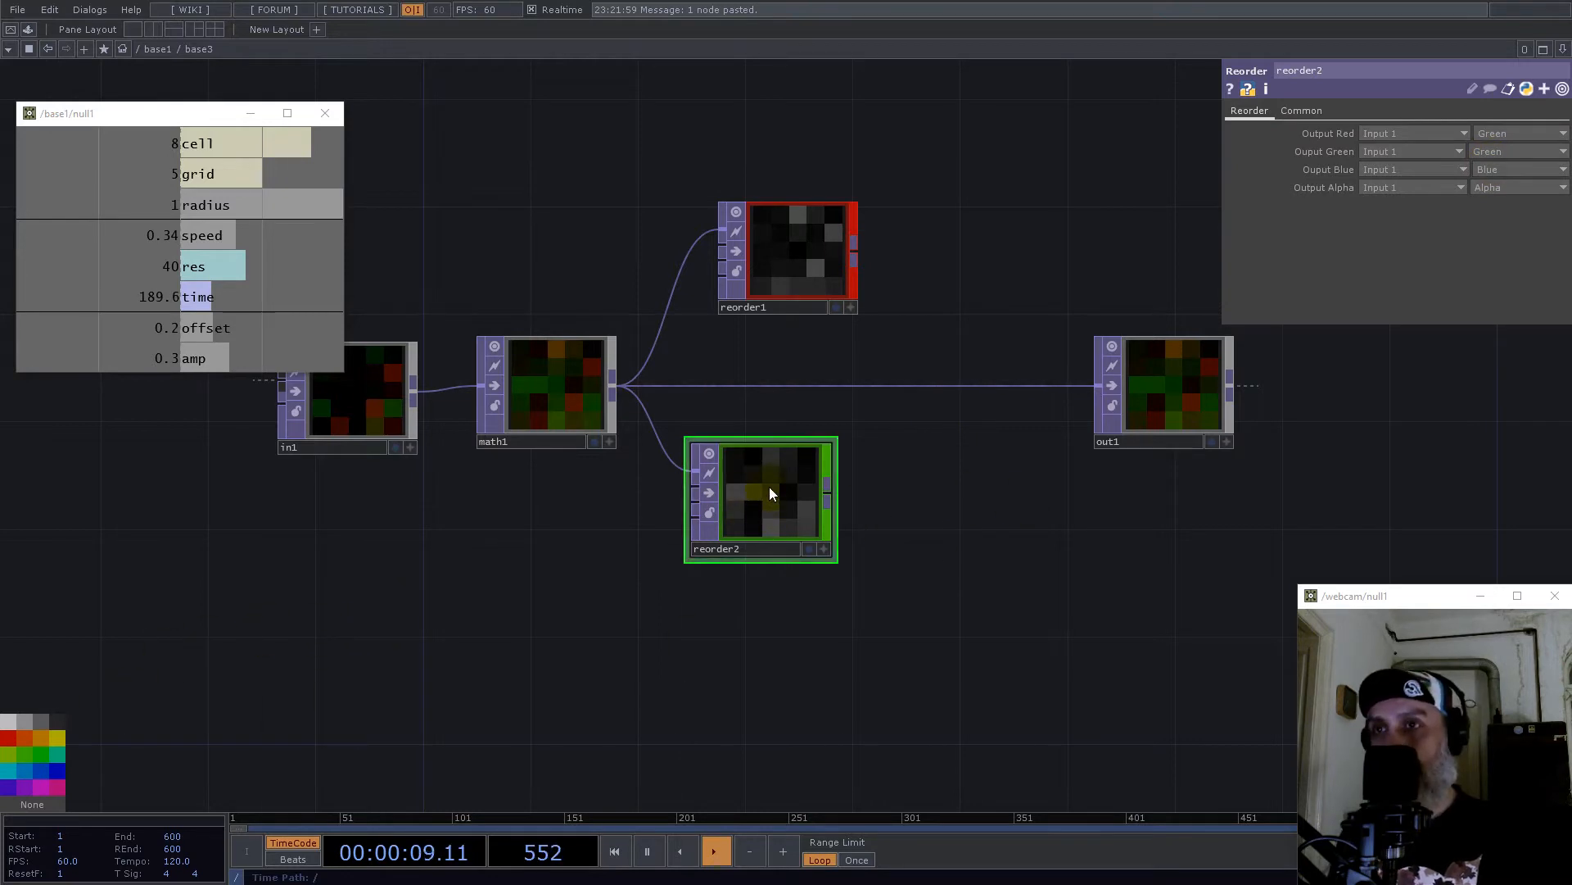
Step: Align reorder2 under reorder1 and move out1 farther away to make room for more operators
left_click_drag(770, 496, 803, 502)
left_click_drag(1200, 387, 1469, 360)
left_click_drag(1028, 281, 1009, 426)
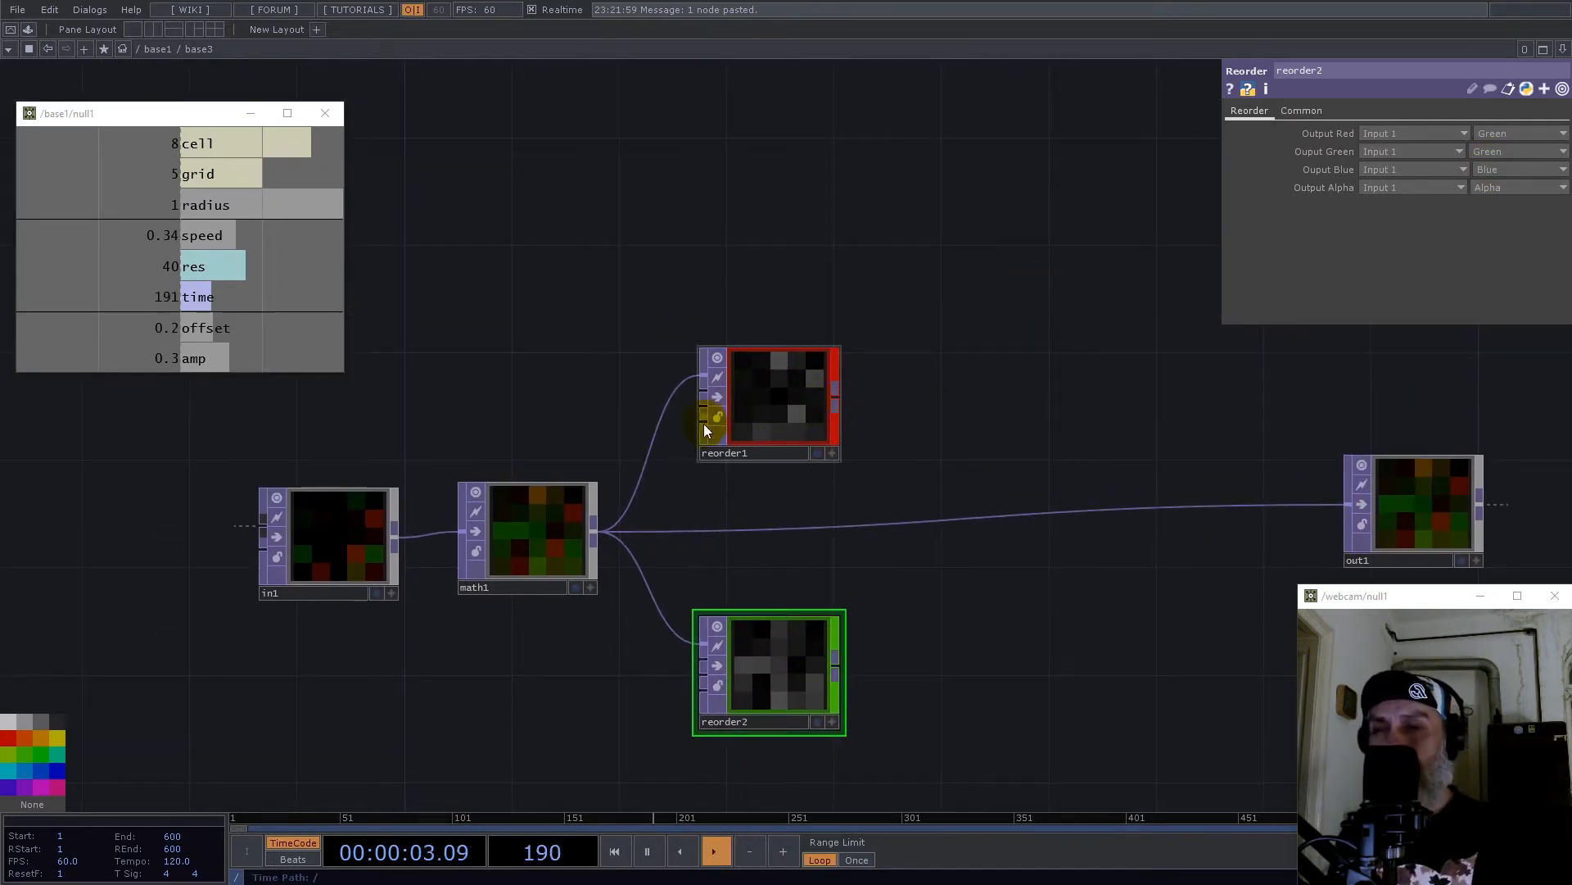
Step: Add a Math TOP after reorder1 and set its Input and Viewer Smoothness to Nearest Pixel
right_click(840, 398)
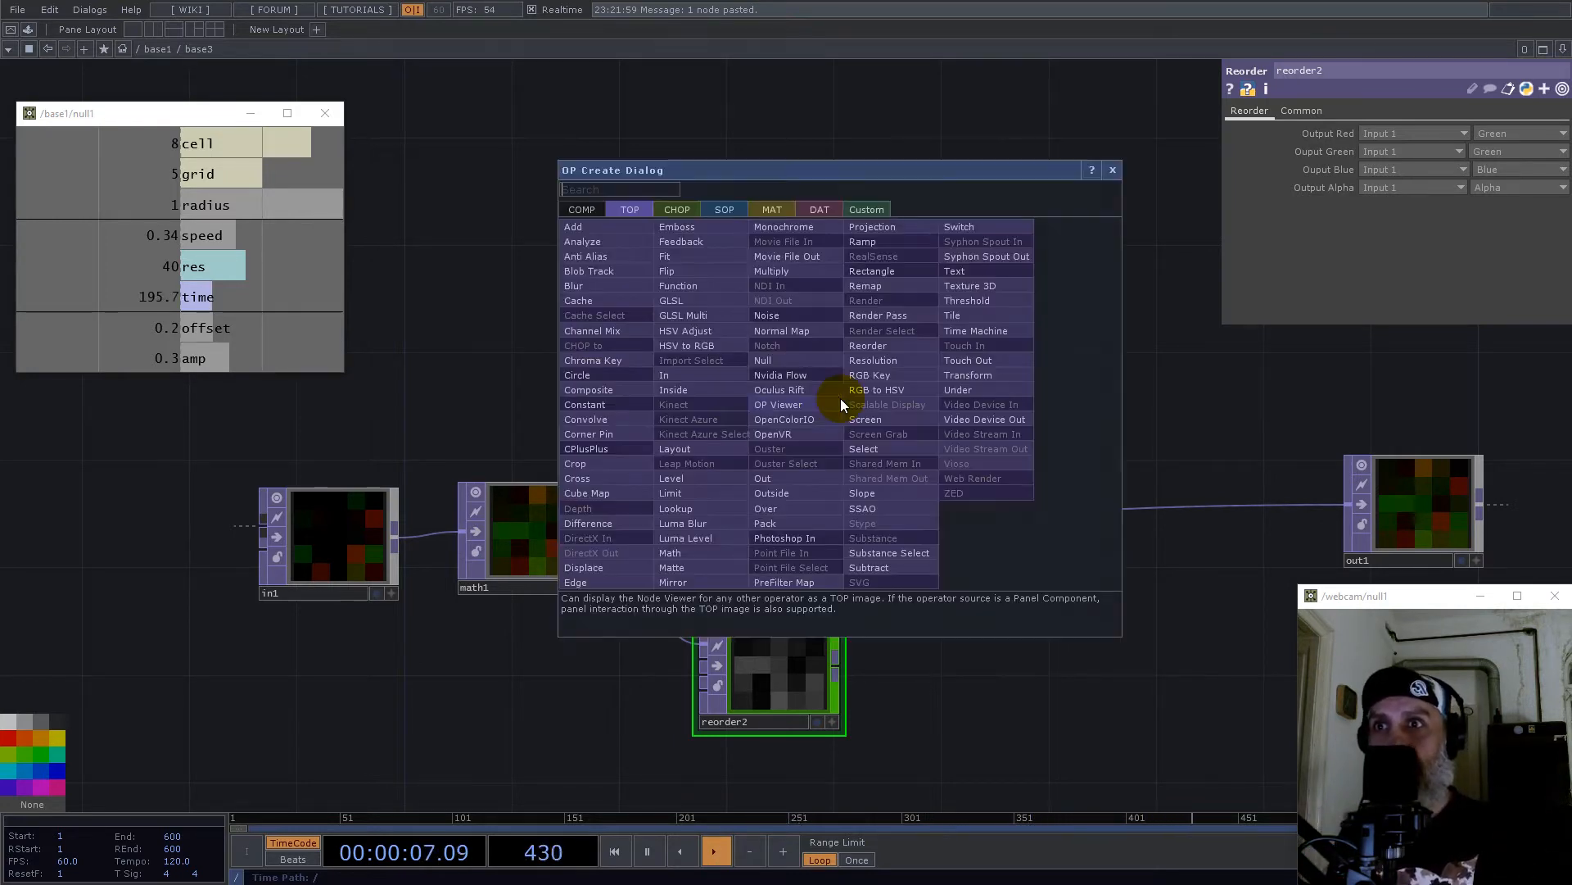
type("math")
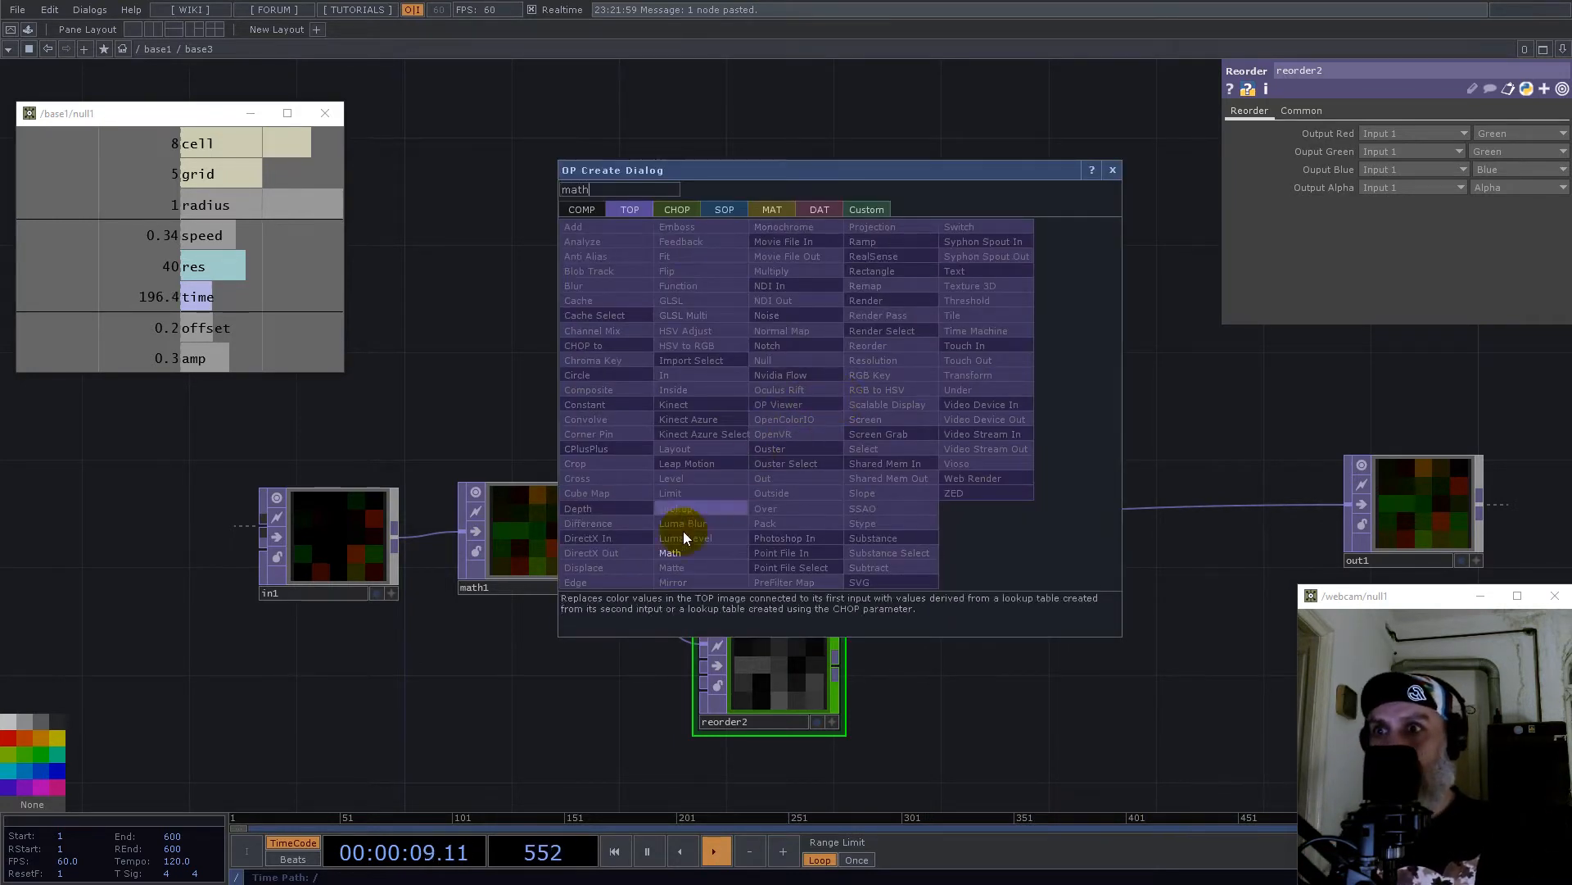
left_click(680, 552)
left_click(950, 401)
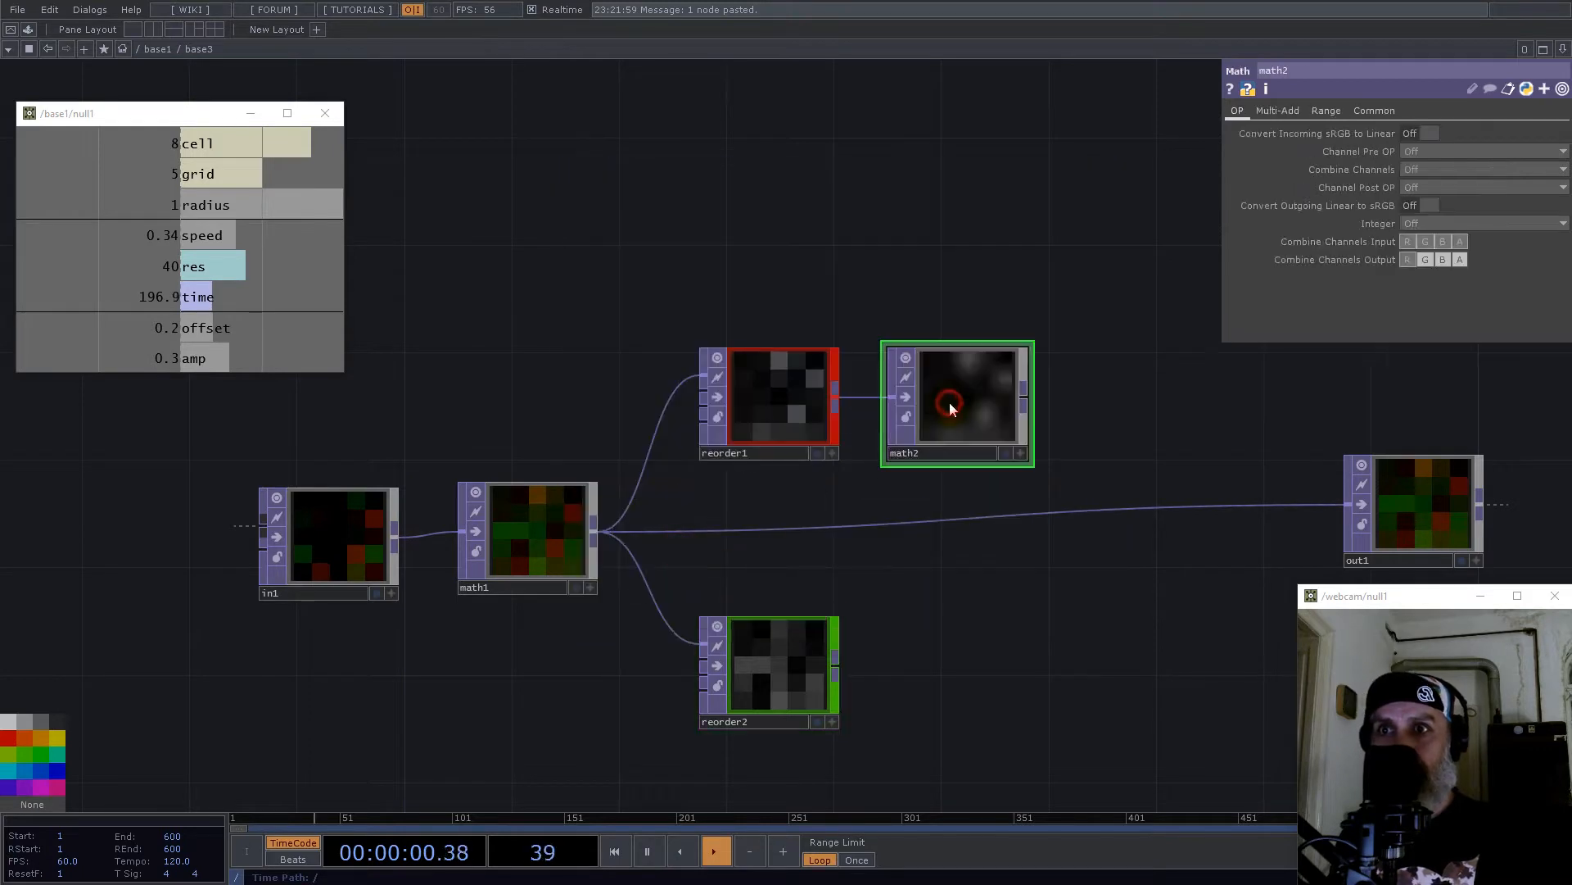
left_click(1376, 111)
left_click(1433, 224)
left_click(1433, 239)
left_click(1433, 260)
left_click(1435, 272)
Step: On math2, drive the From Range maximum and To Range minimum with null1's amp channel, and set the To Range maximum to 0
left_click(1328, 112)
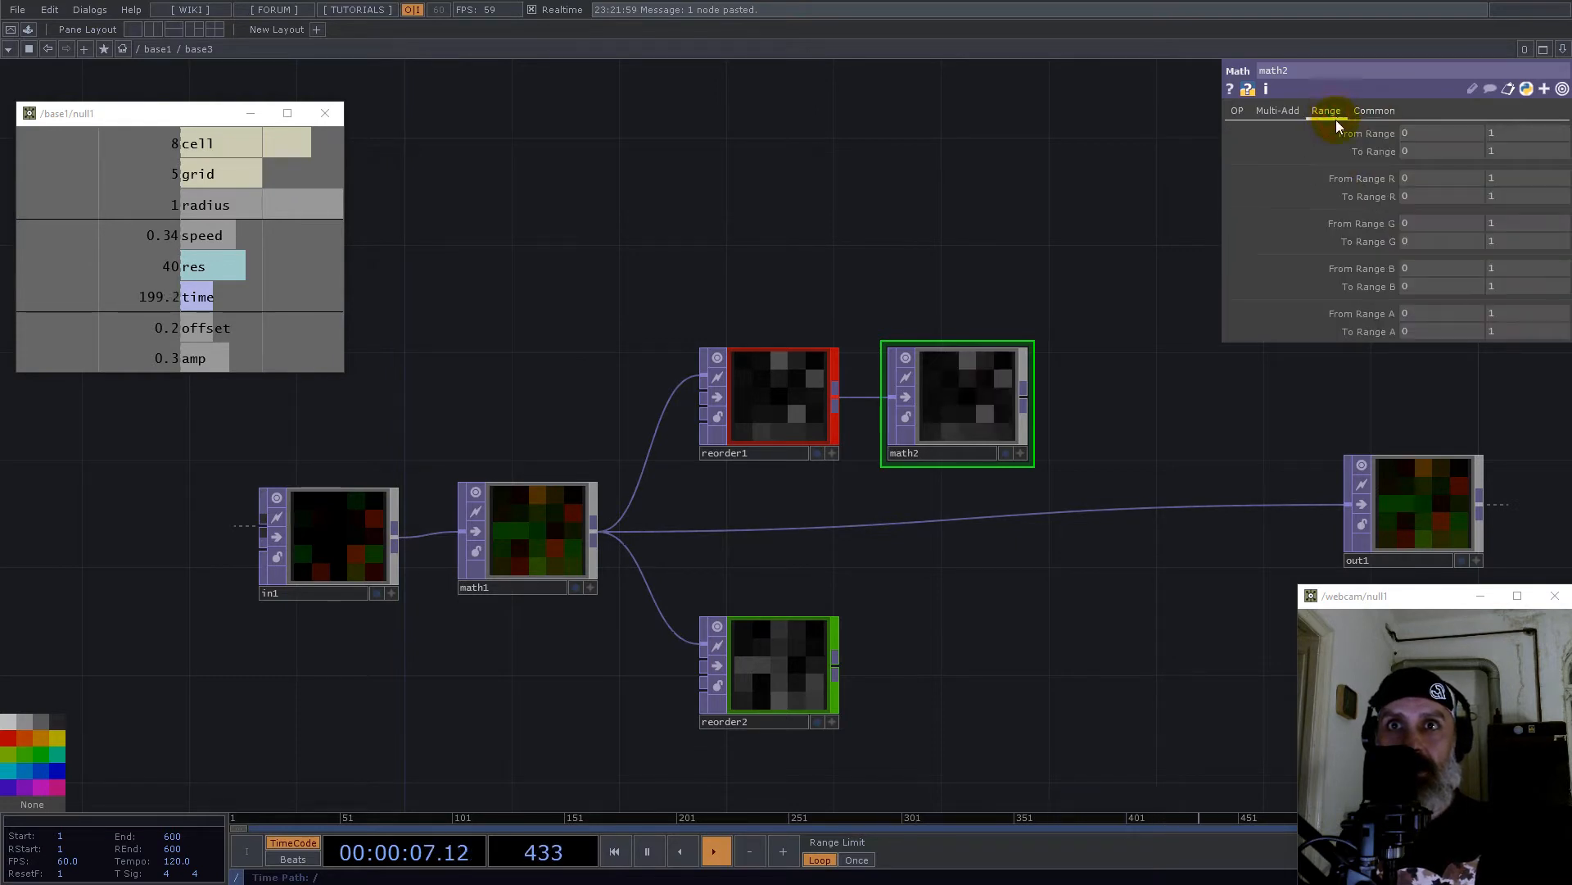
left_click_drag(200, 361, 1522, 133)
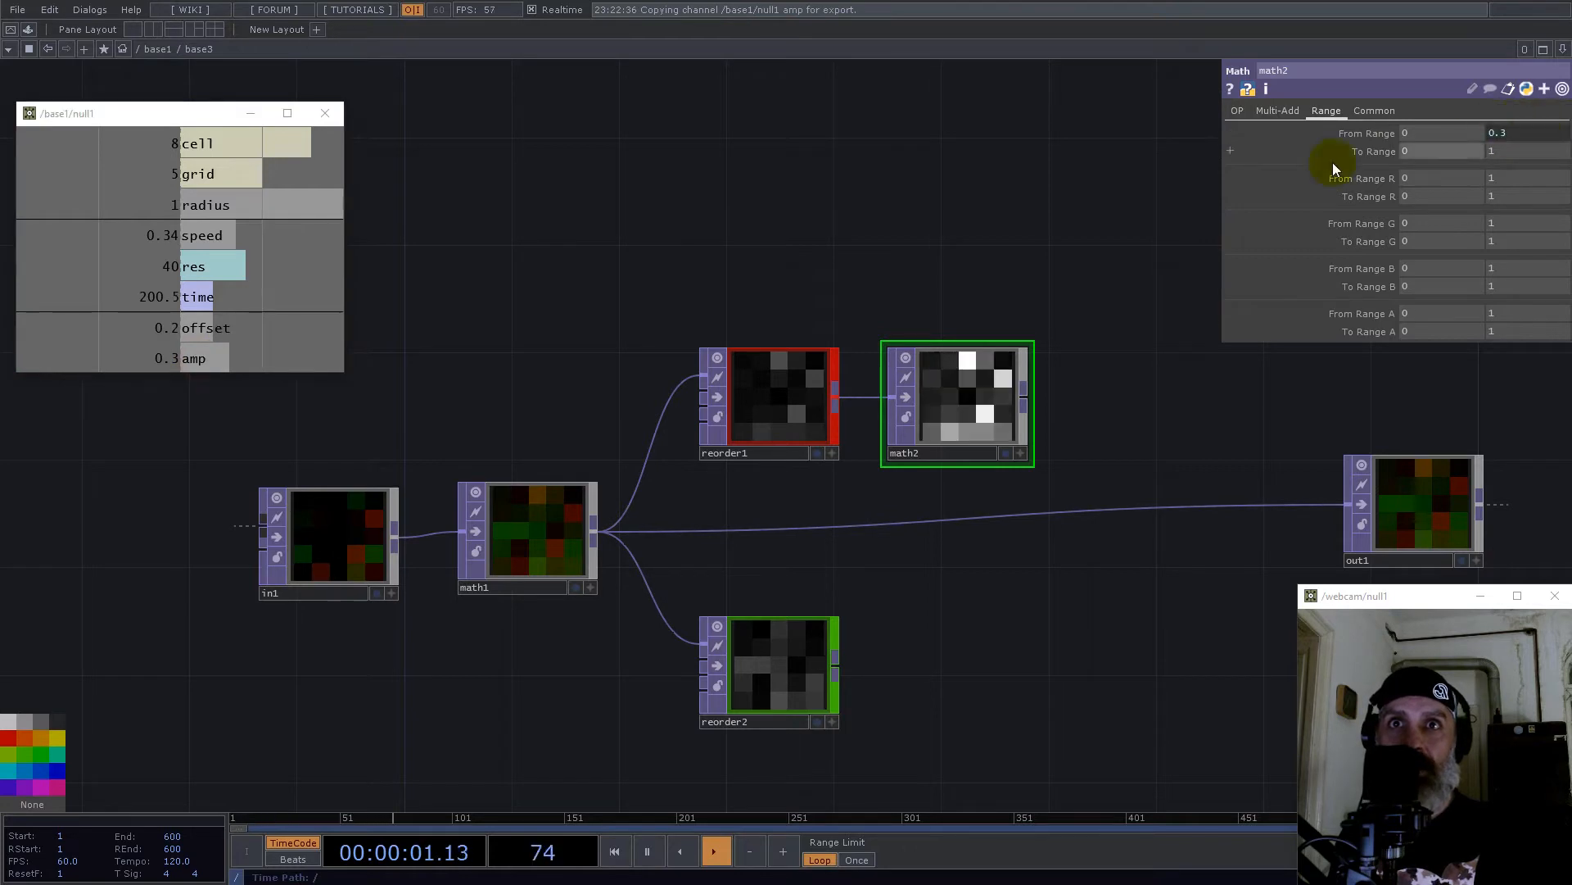
left_click_drag(194, 358, 1425, 151)
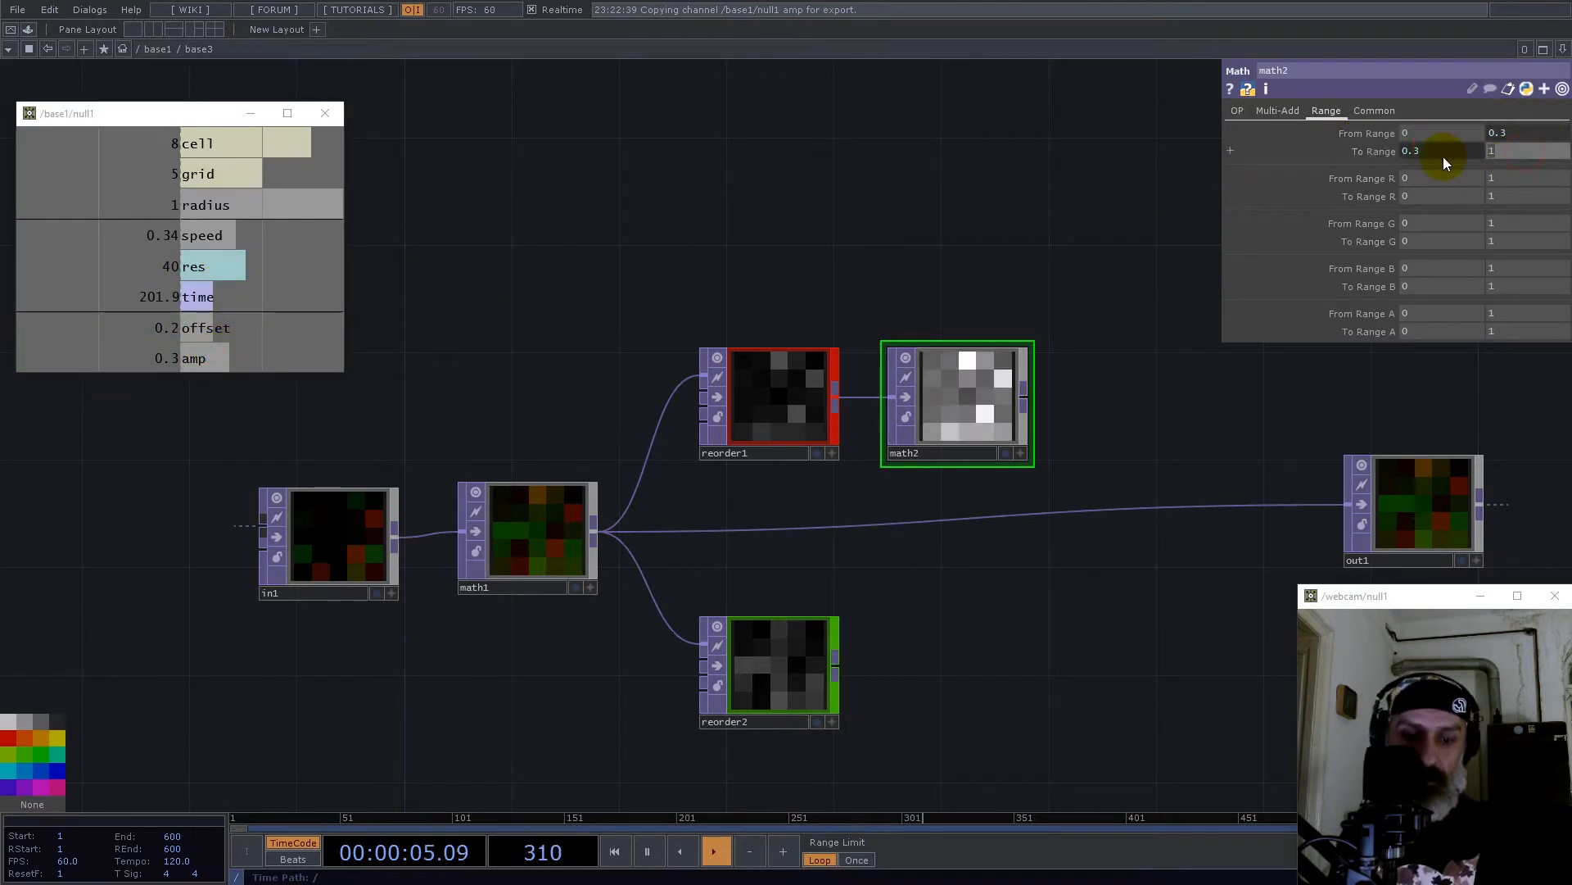
type("0")
key("Return")
Step: Duplicate math2 beside reorder2 and feed reorder2 into the copy
left_click(973, 411)
key("ctrl+c")
key("ctrl+v")
left_click_drag(955, 537, 951, 684)
left_click_drag(834, 667, 974, 664)
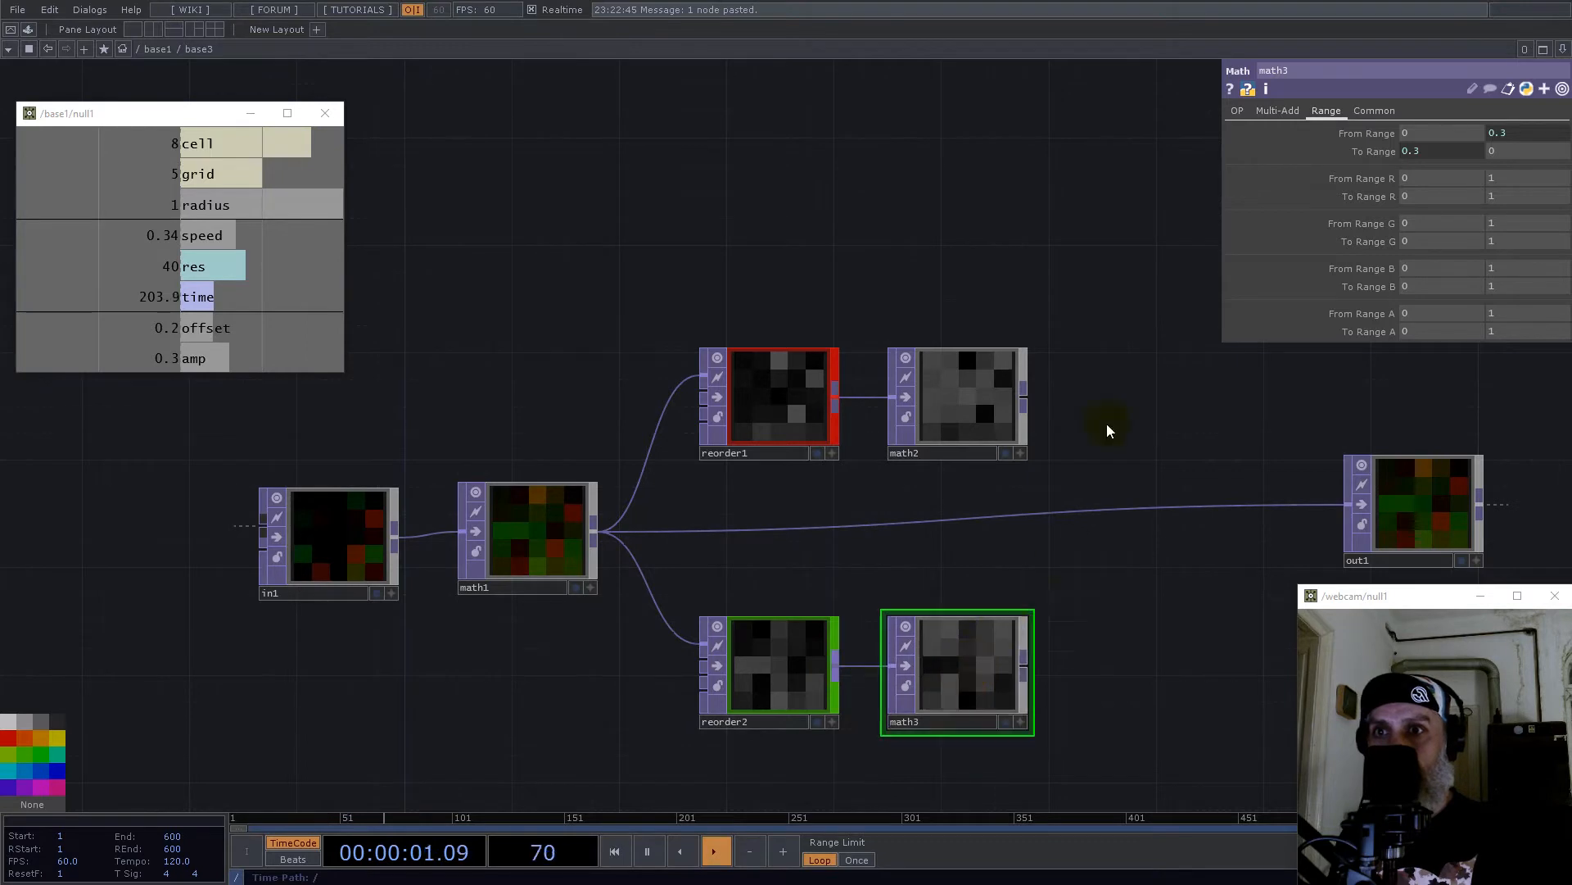
Step: Add a Composite TOP fed by math2 and math3, placing it between them and out1
key("Tab")
type("comp")
left_click(792, 393)
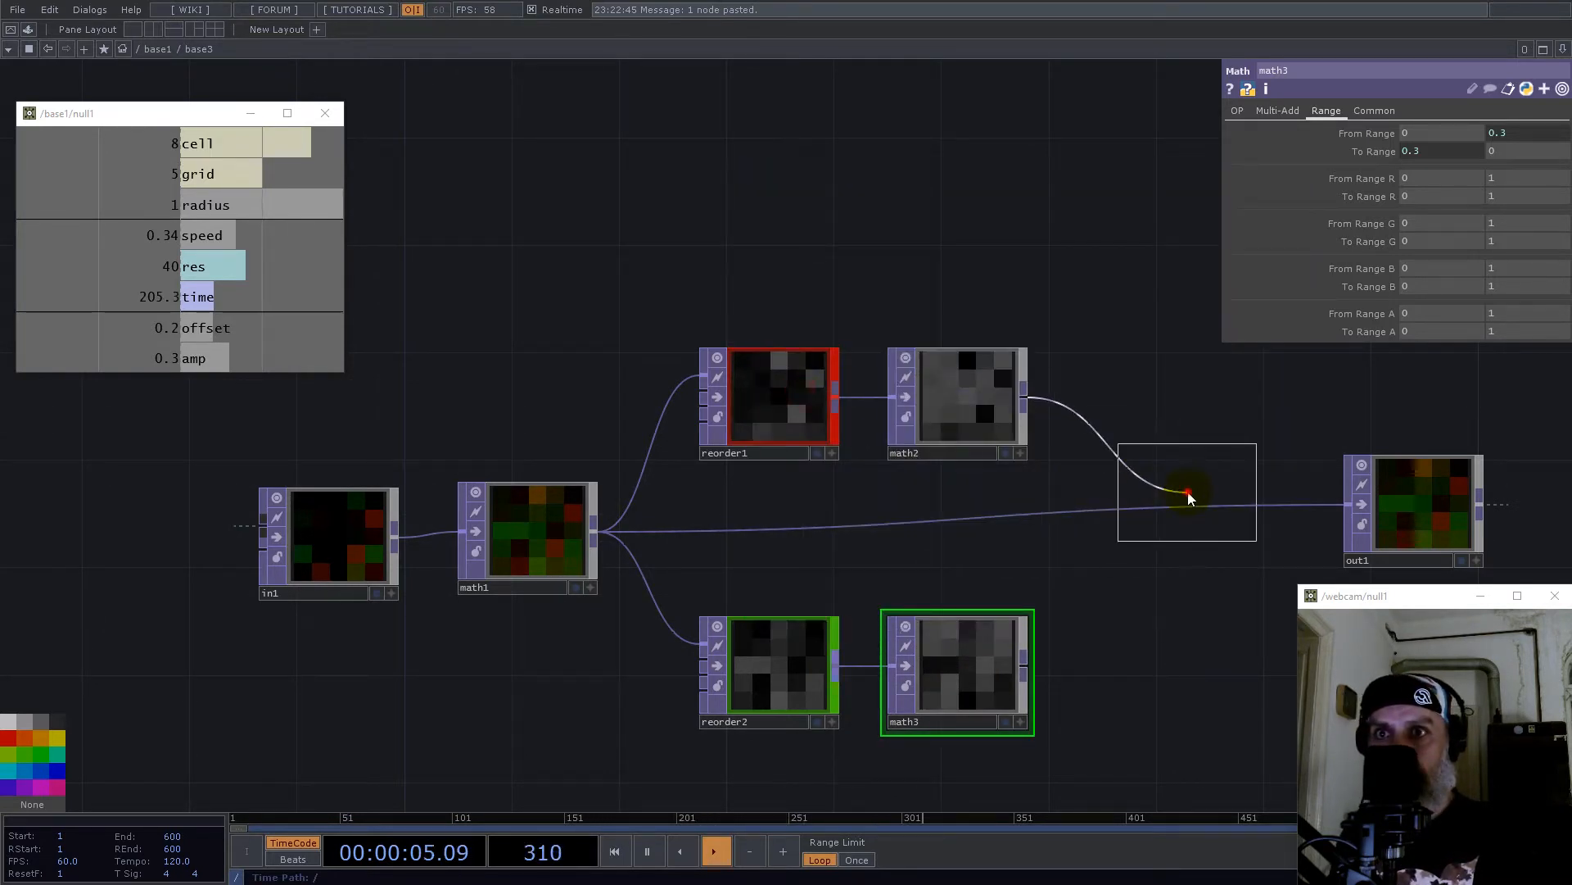
left_click(1189, 497)
left_click(1024, 662)
left_click(1131, 478)
left_click_drag(1109, 302, 695, 164)
left_click_drag(960, 359, 1148, 361)
left_click_drag(788, 333, 794, 385)
Step: Set comp1's Operation to Minimum and its Input and Viewer Smoothness to Nearest Pixel
left_click(1380, 206)
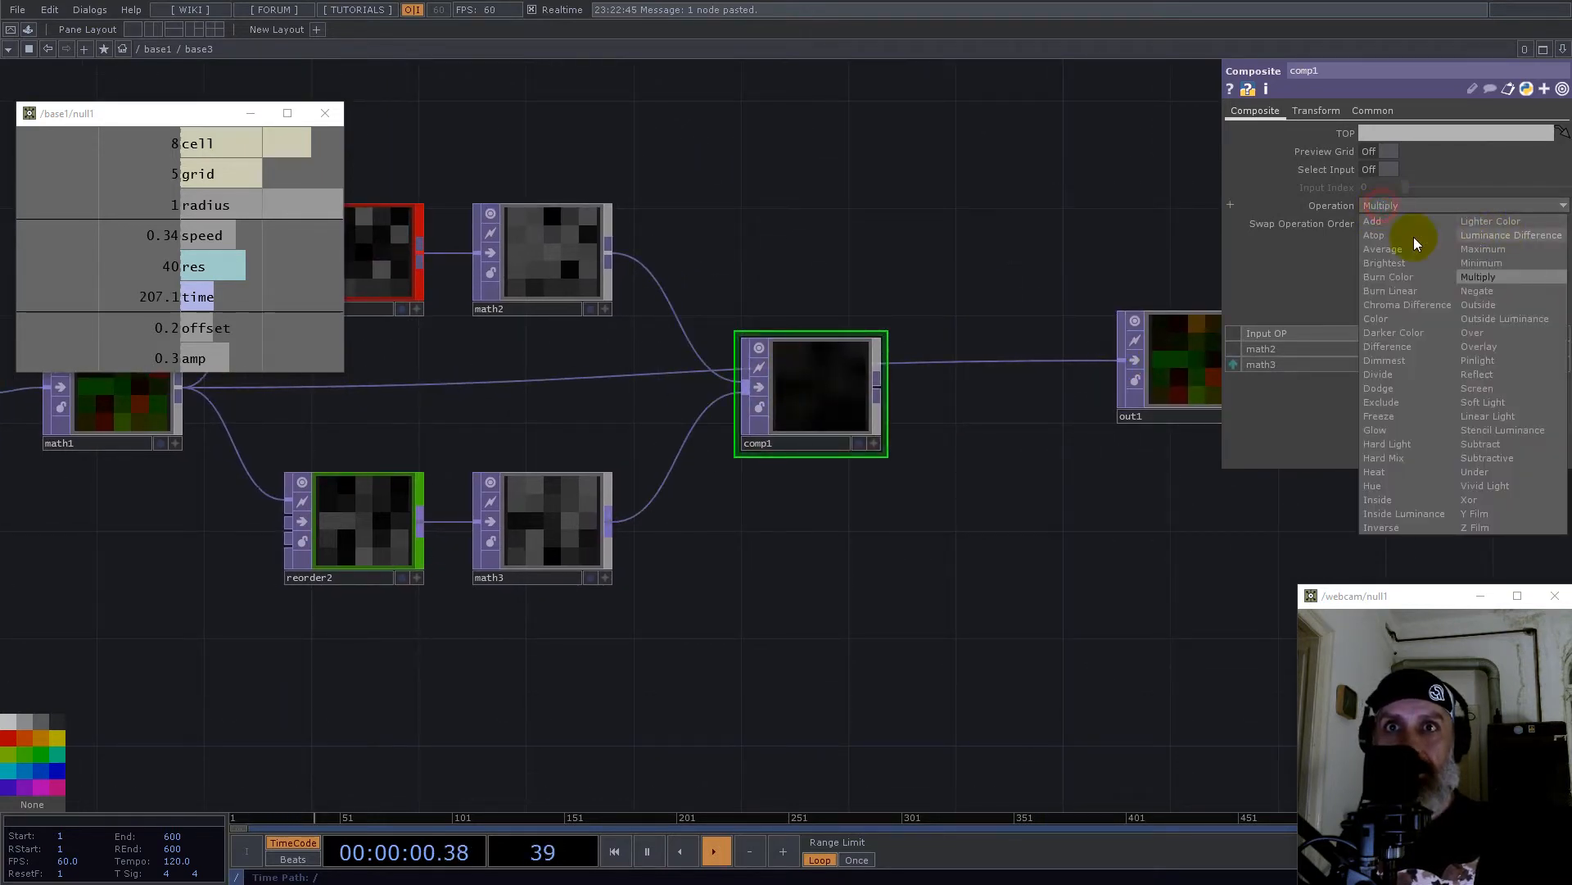
left_click(1499, 262)
left_click(1371, 111)
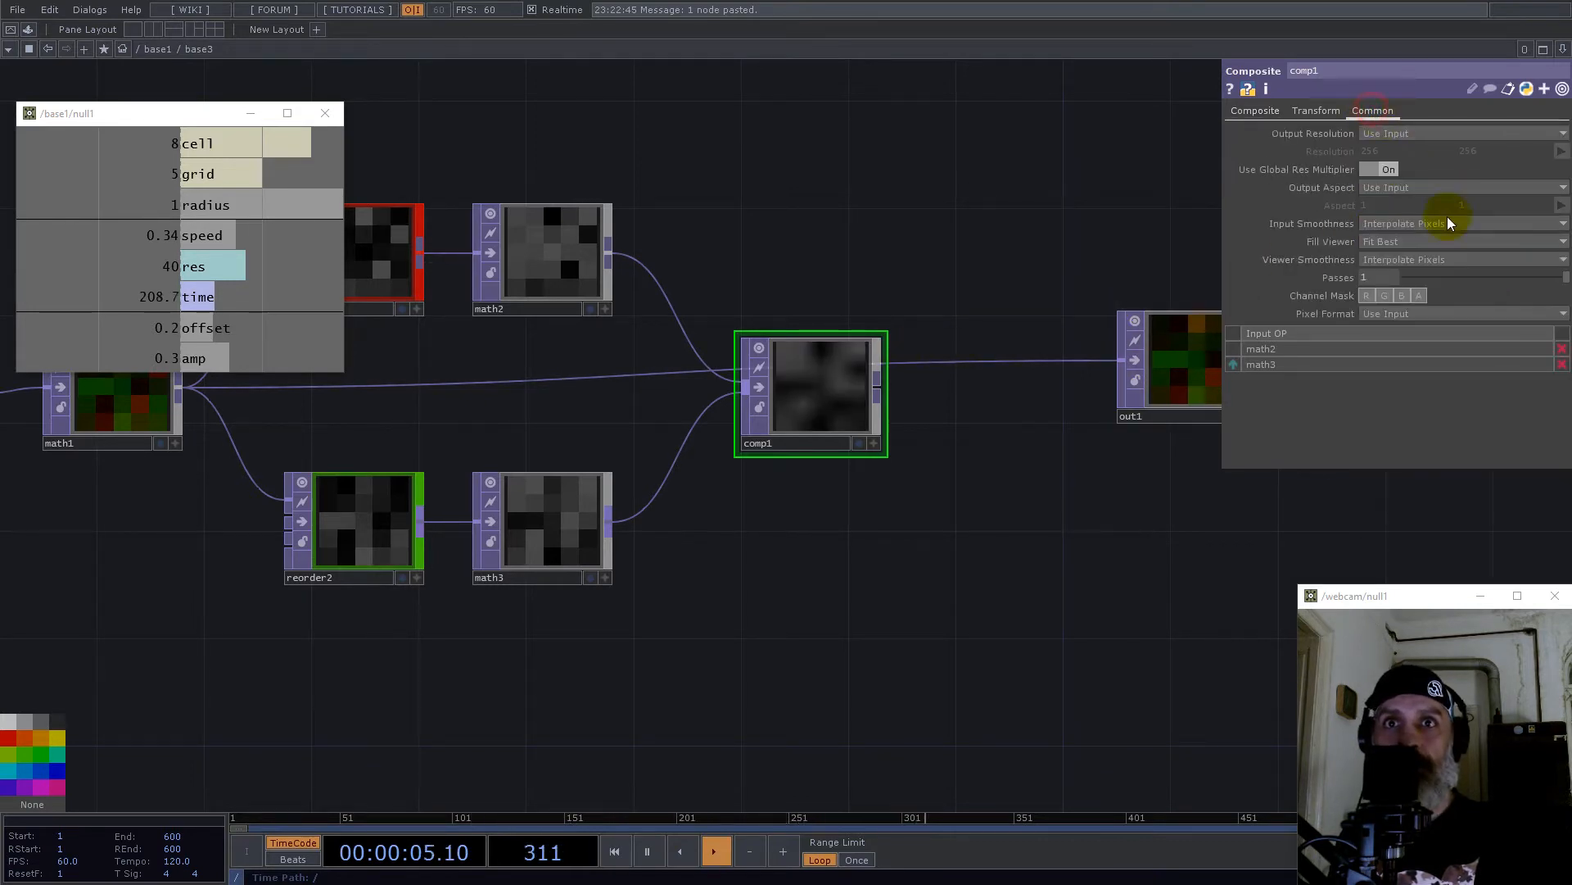
left_click(1441, 223)
left_click(1395, 240)
left_click(1539, 259)
left_click(1393, 275)
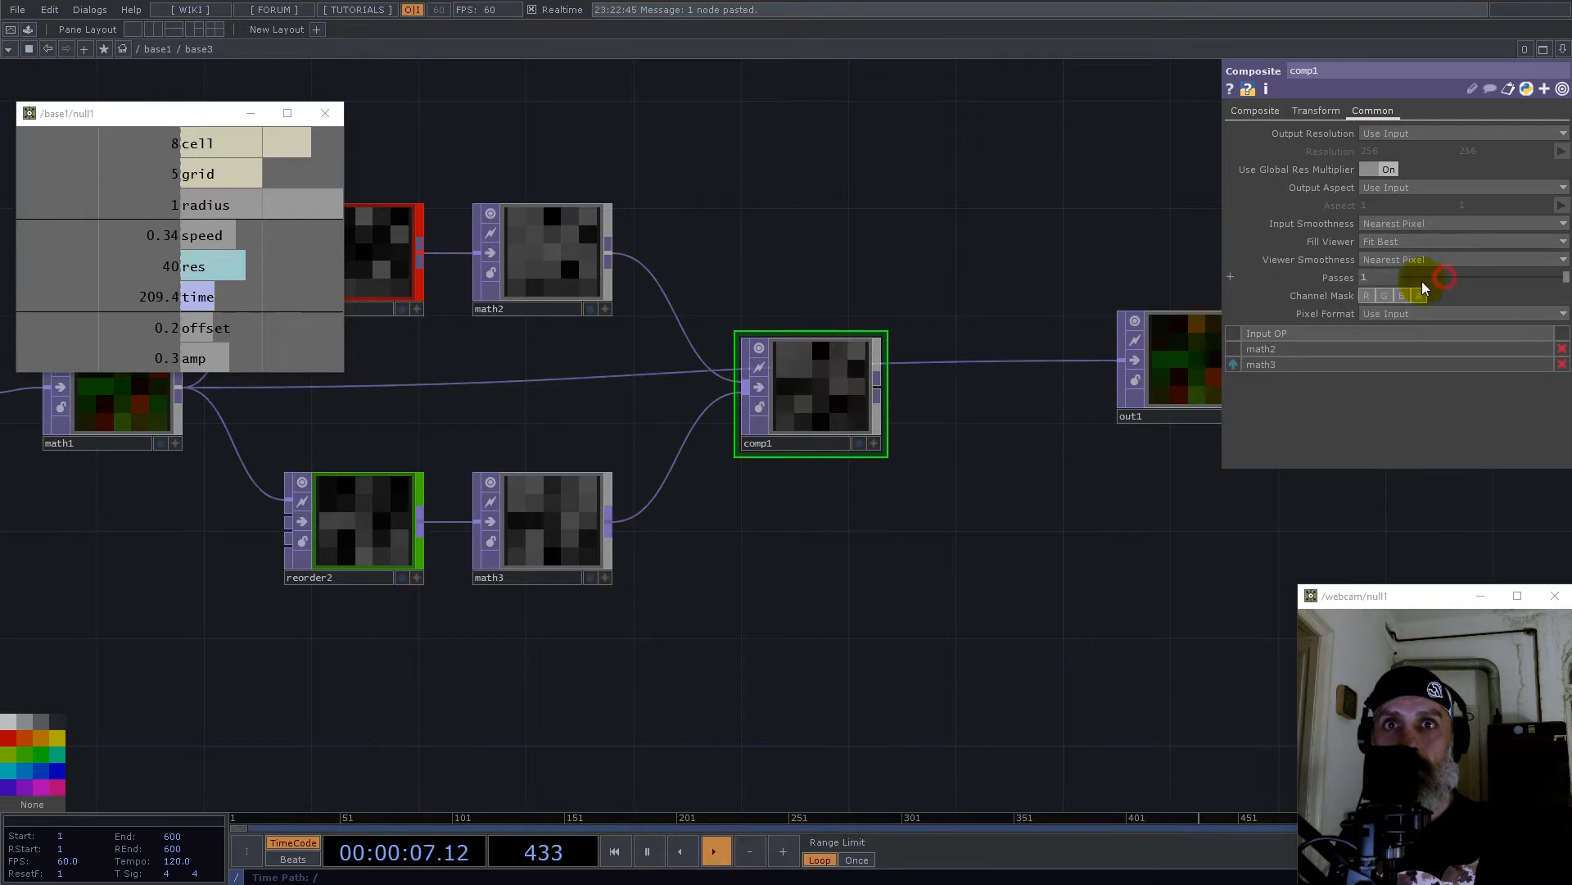
Step: Connect comp1 to out1 and insert a Math TOP on the wire between them
scroll(729, 328, "down", 4)
left_click_drag(808, 357, 1122, 344)
right_click(855, 354)
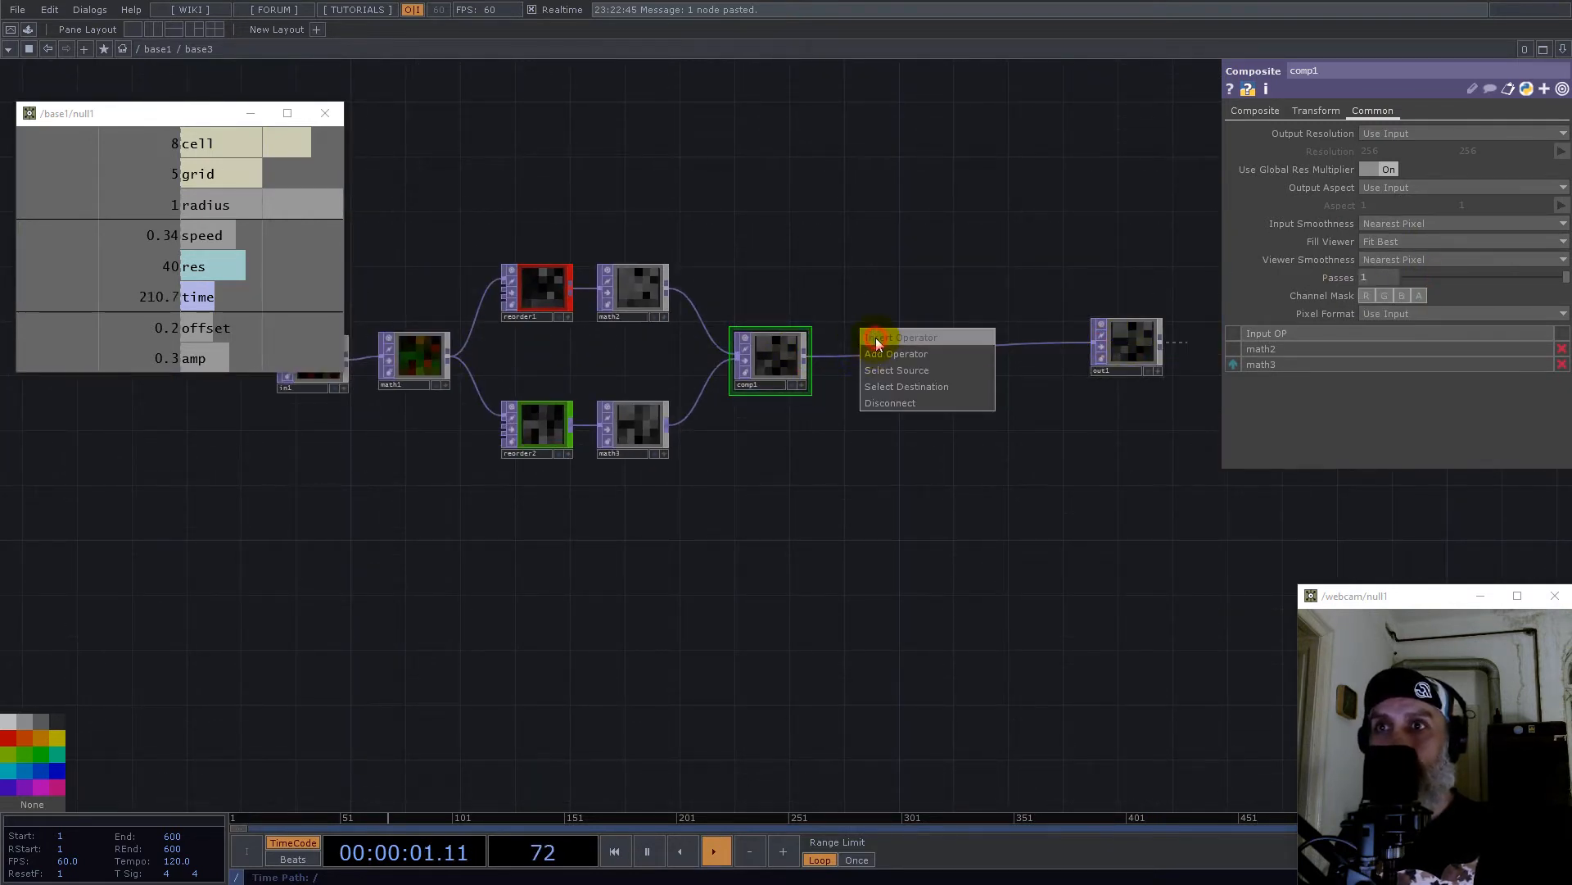
left_click(876, 337)
type("math")
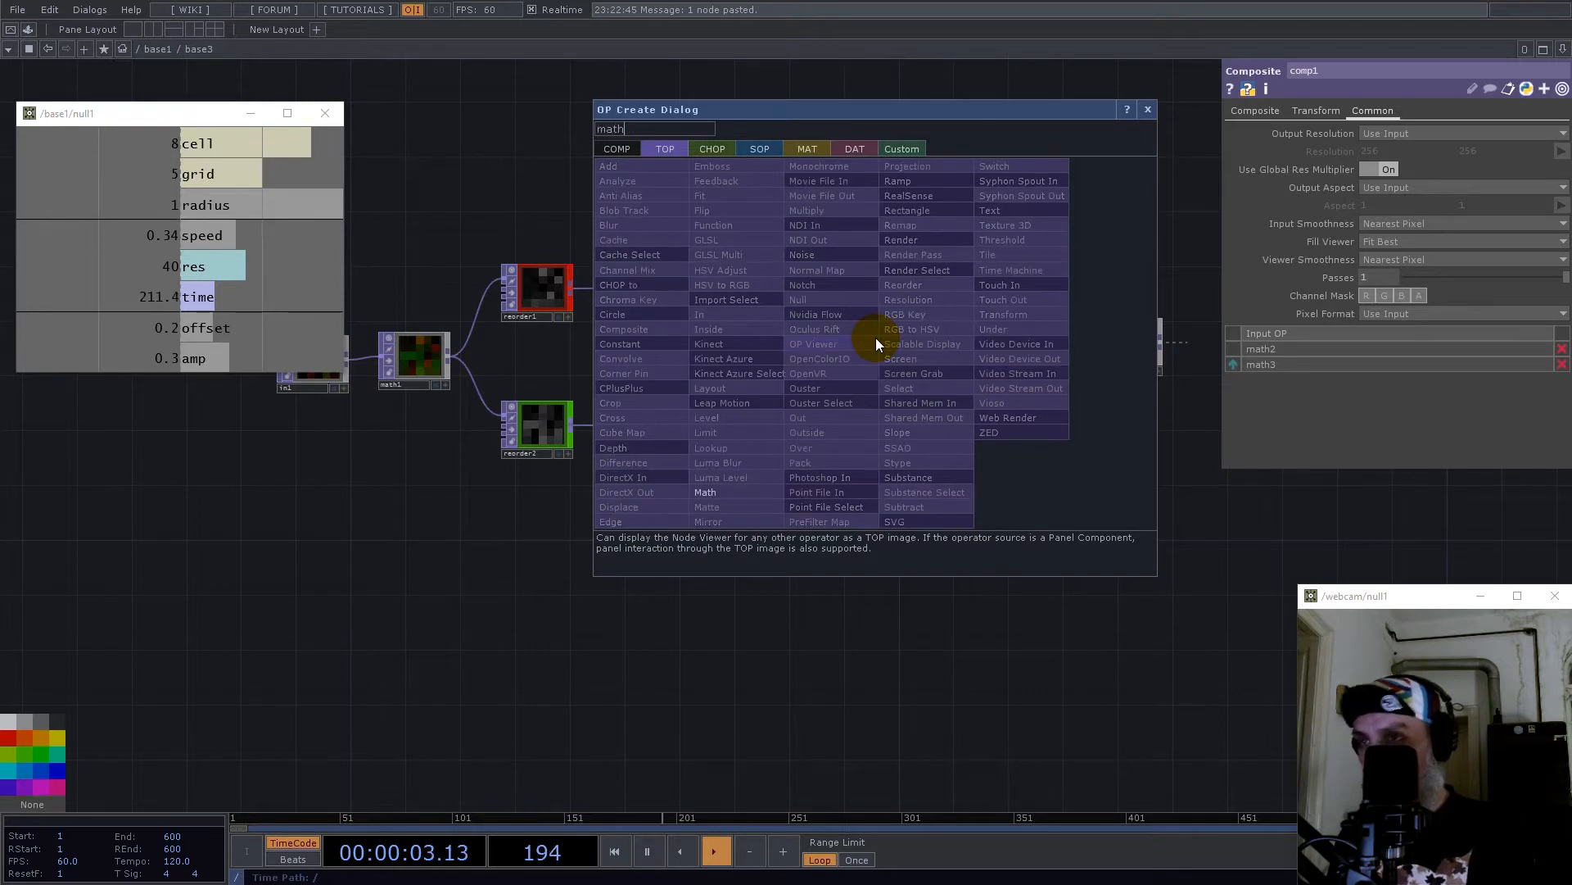
key("Return")
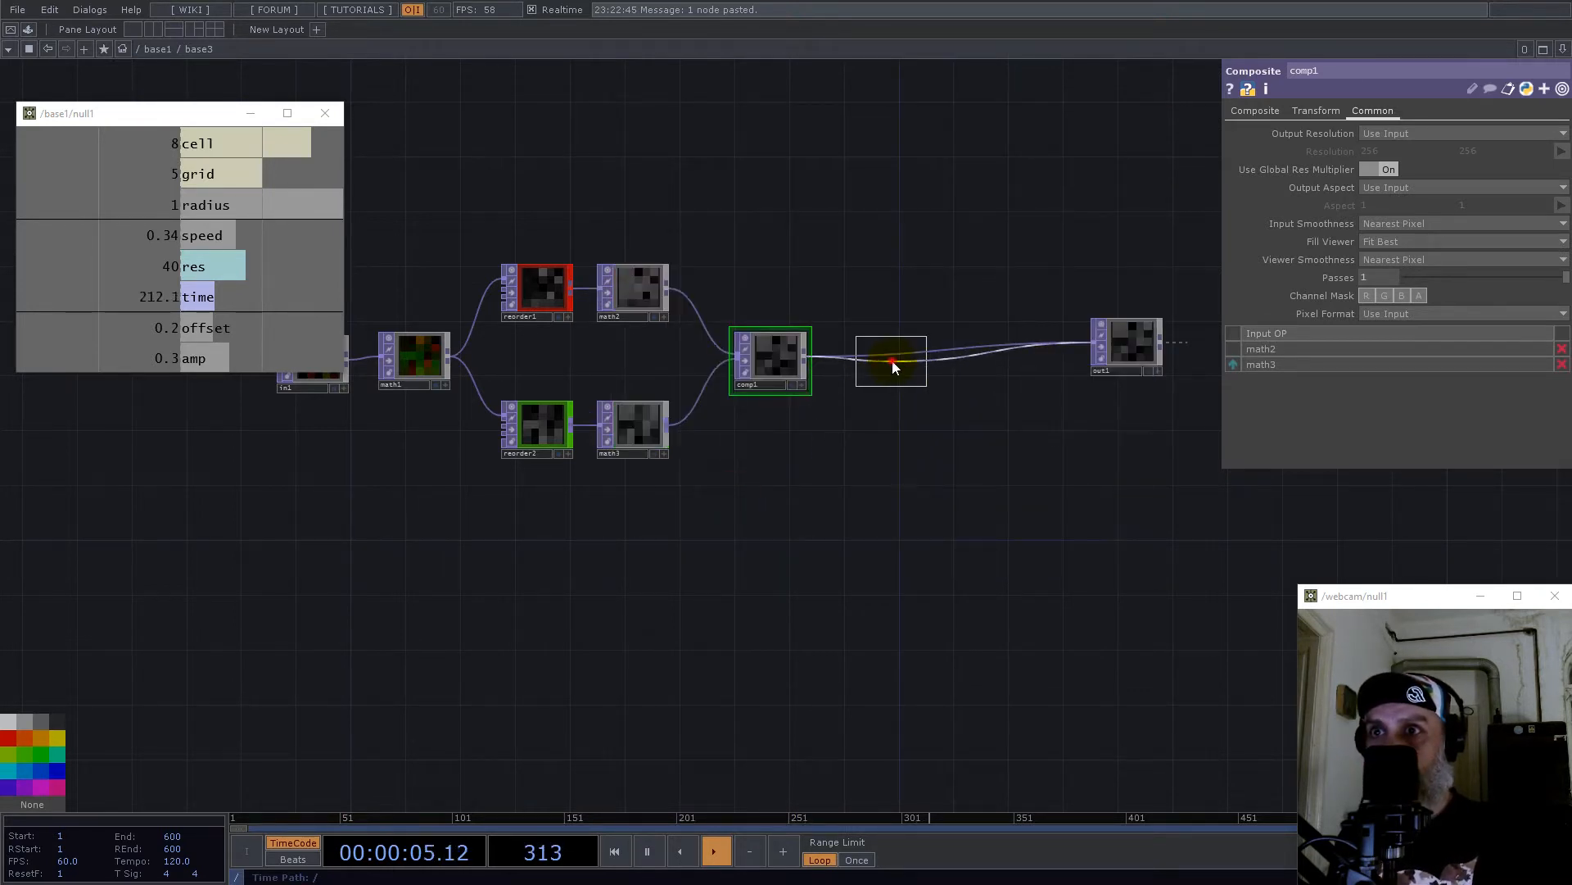
left_click(891, 361)
Step: Drive math4's Multiply with null1's radius channel and set its Input and Viewer Smoothness to Nearest Pixel
left_click_drag(201, 205, 1417, 152)
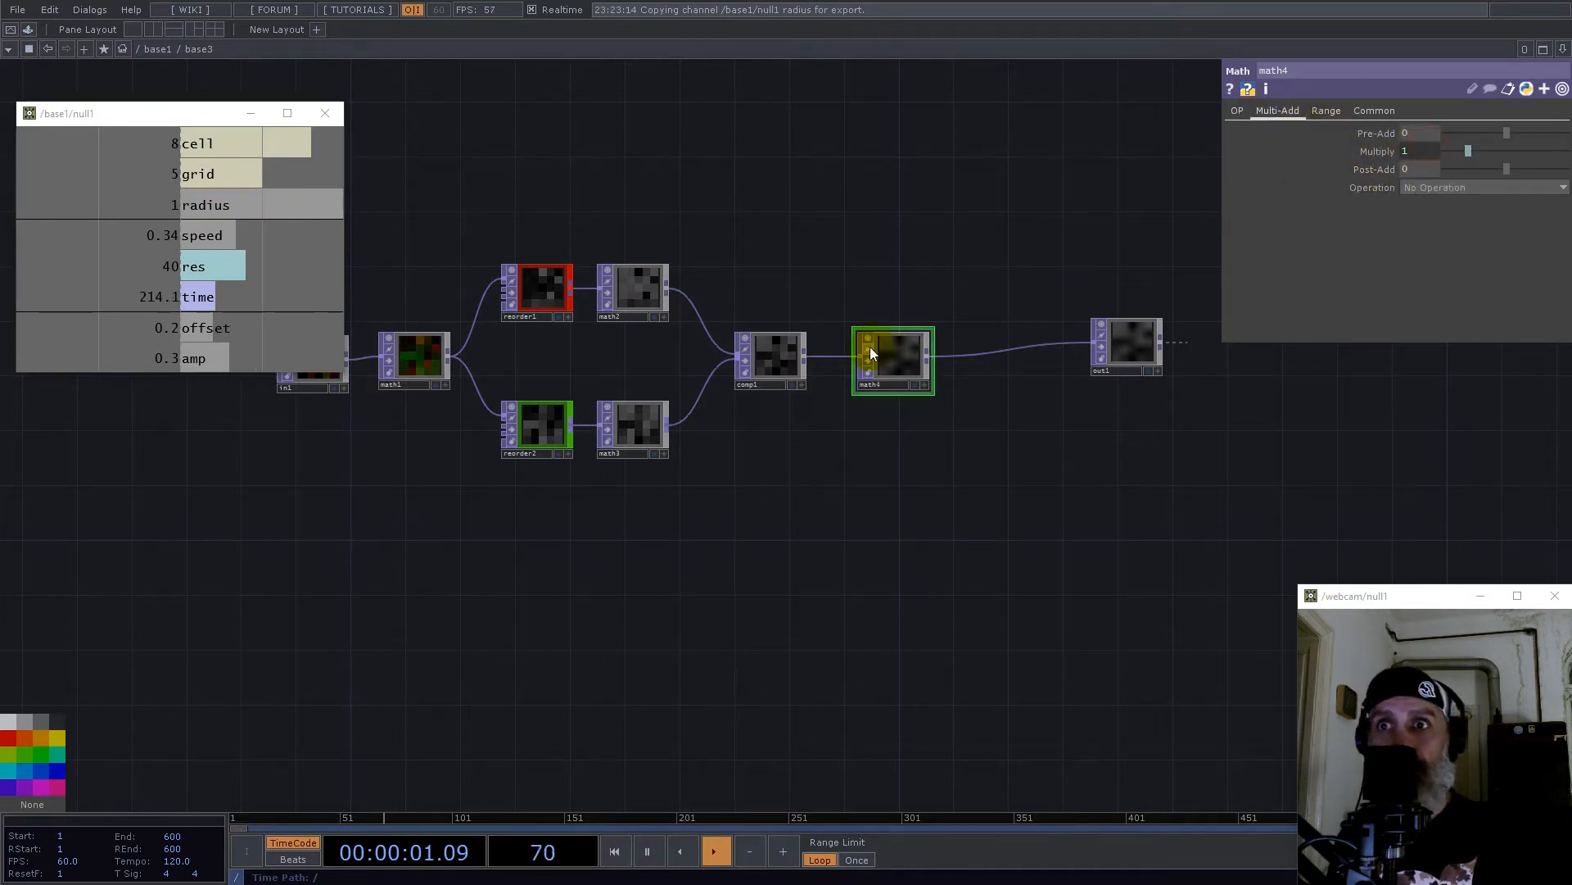
left_click(1384, 111)
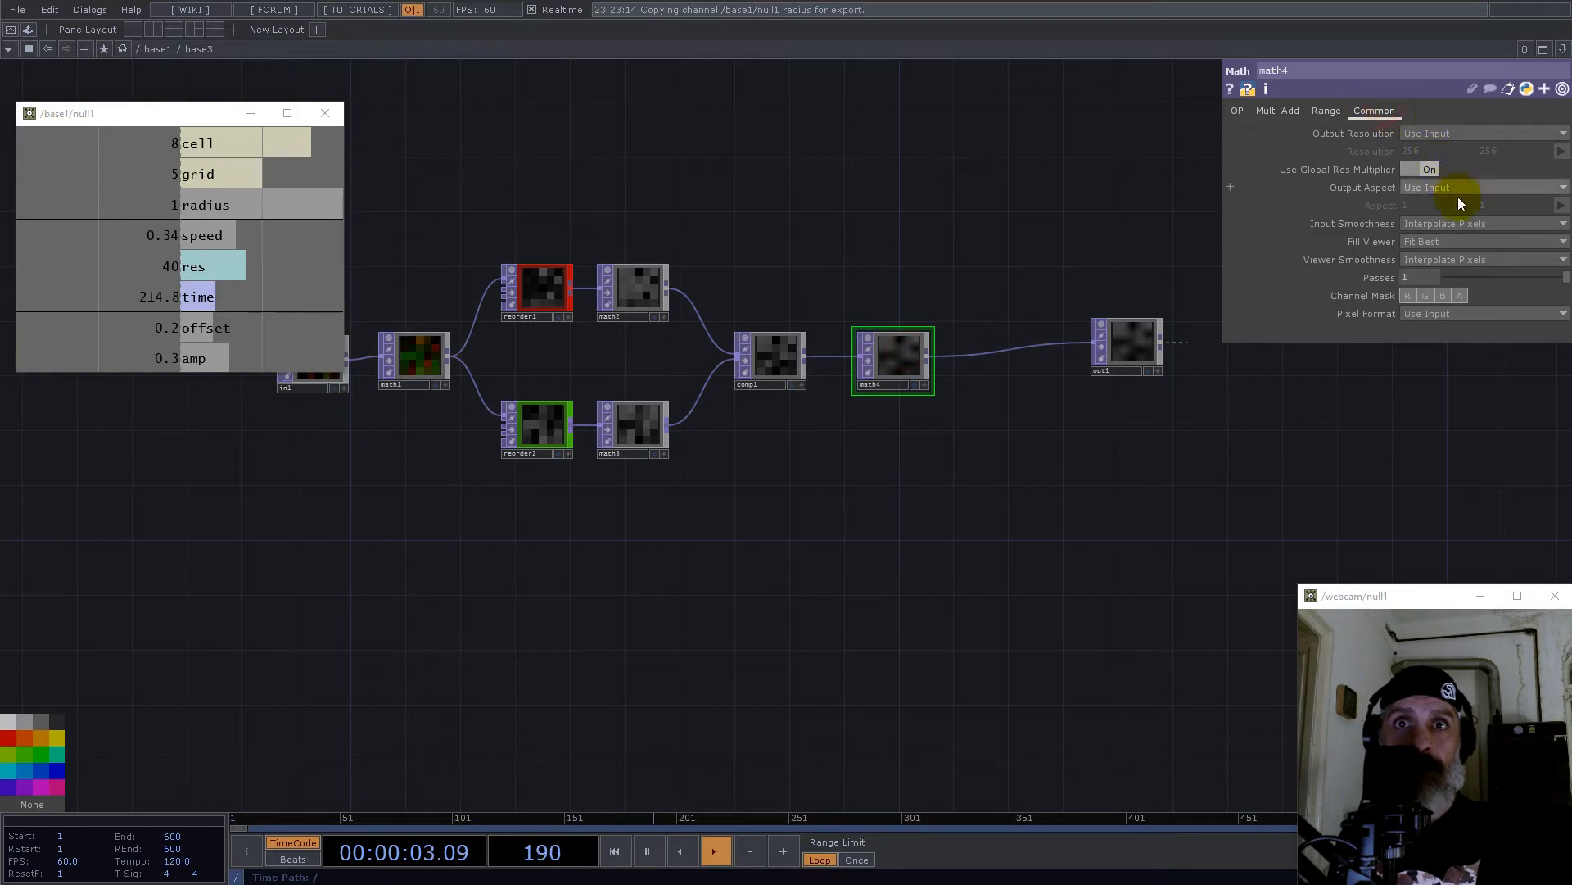
left_click(1458, 259)
left_click(1452, 275)
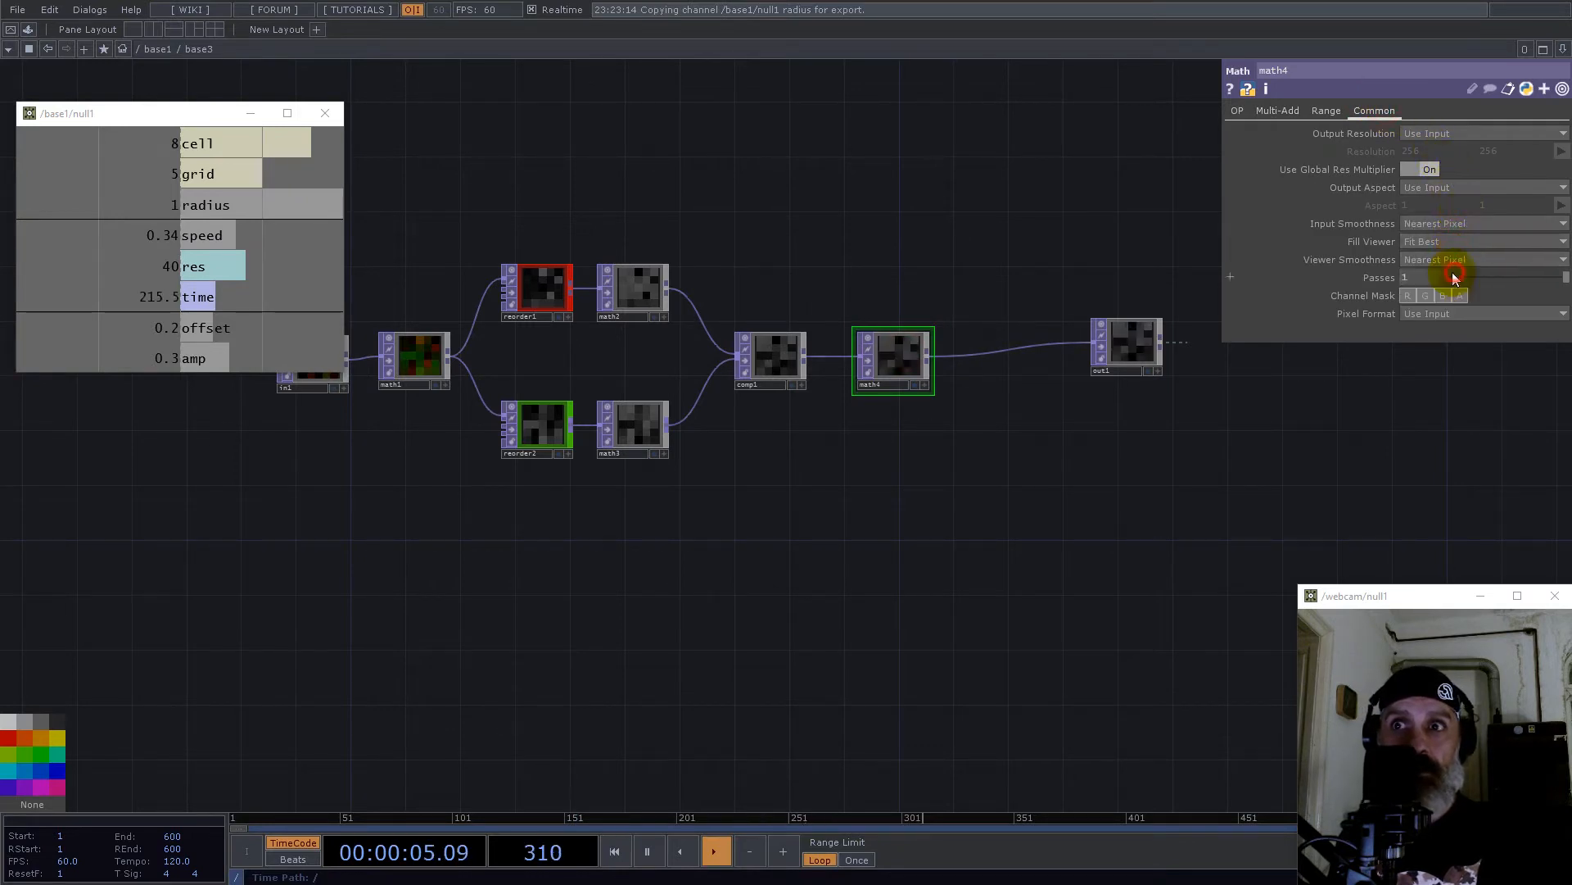
Step: Return to the base1 network, duplicate fit1, and insert the copy between base3 and null2
scroll(902, 369, "down", 6)
scroll(594, 382, "down", 2)
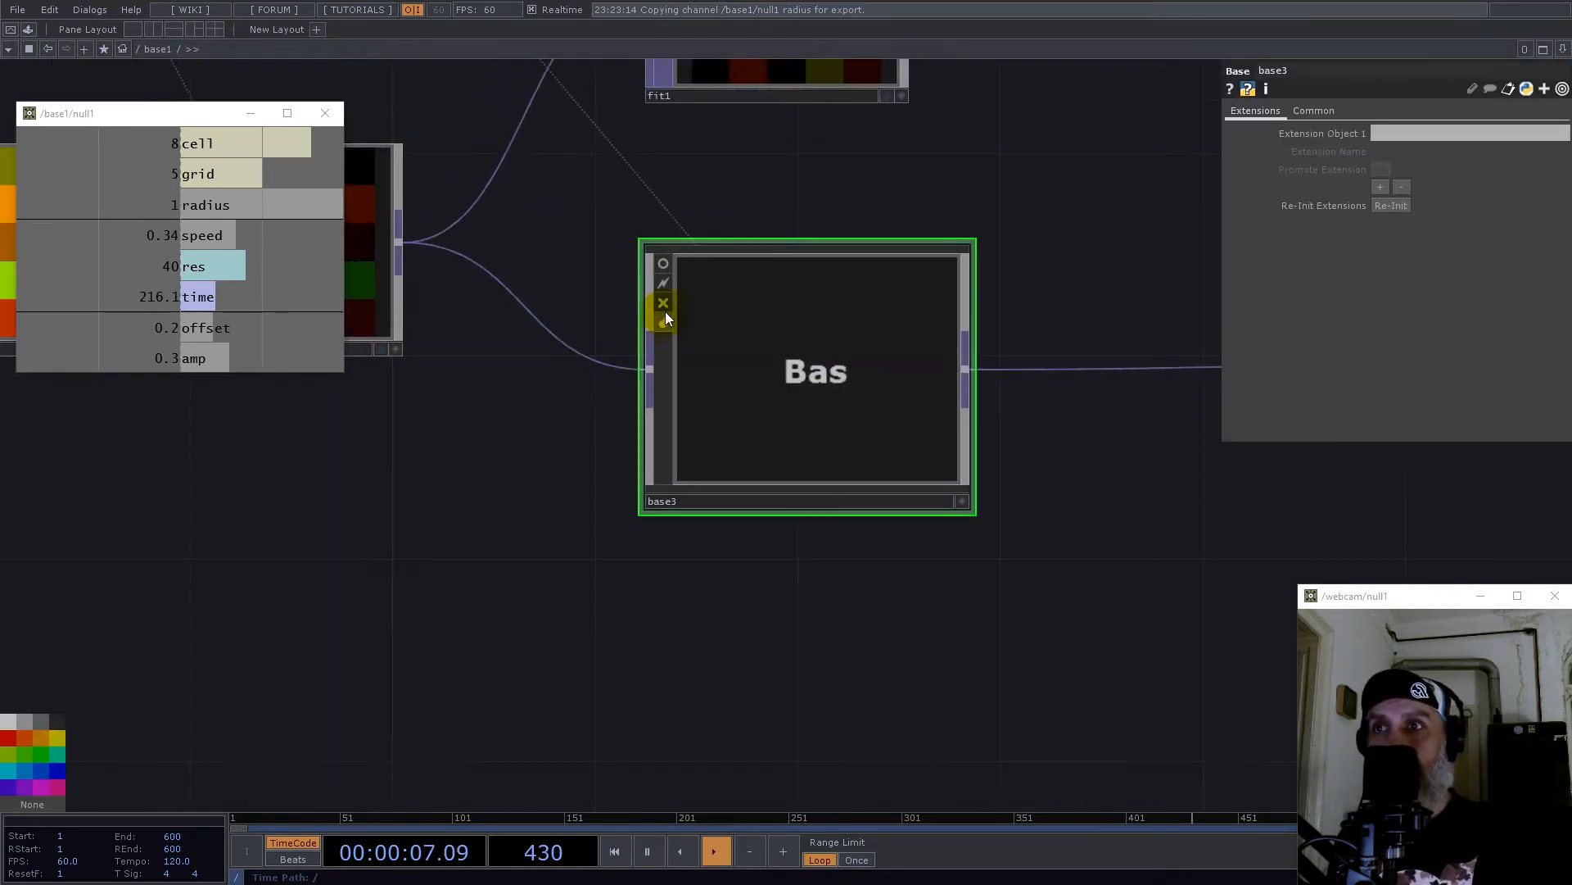
scroll(667, 259, "down", 4)
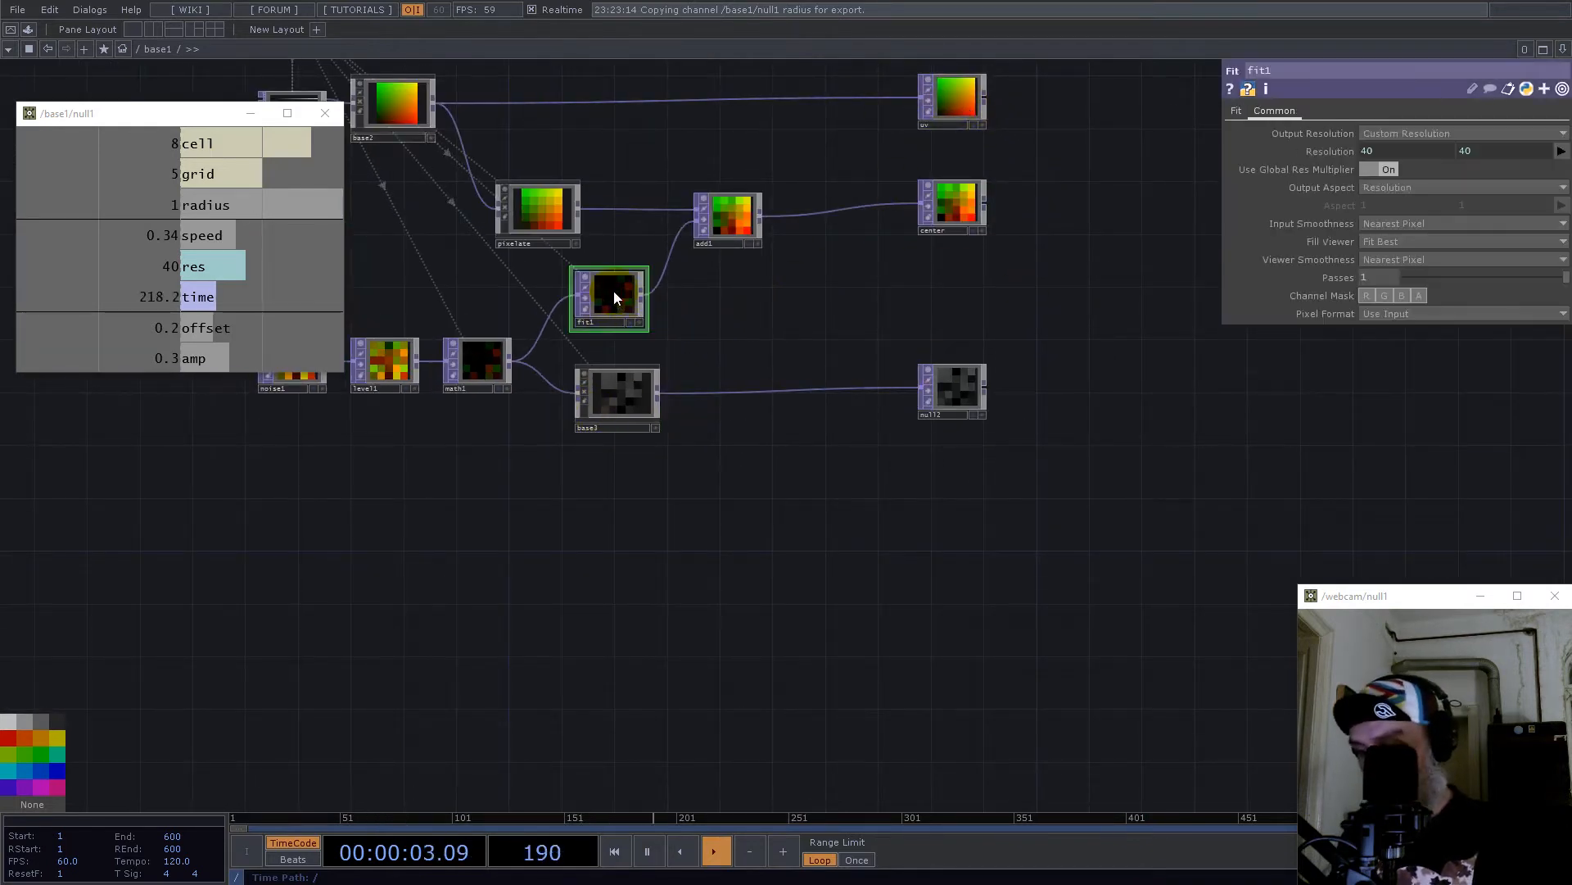
key("ctrl+v")
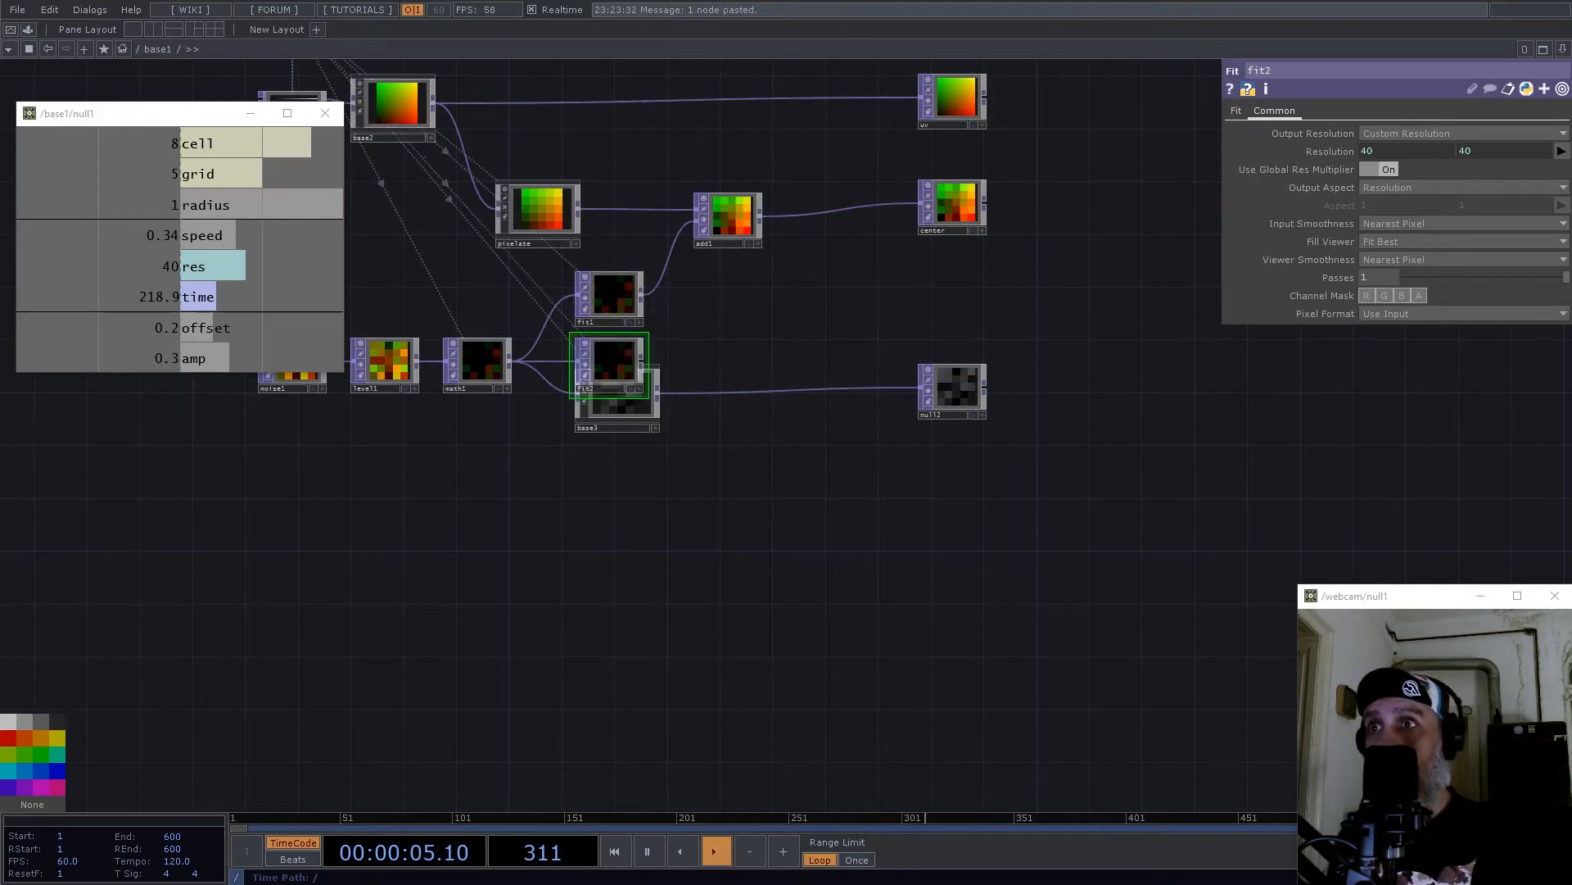
left_click_drag(622, 371, 766, 356)
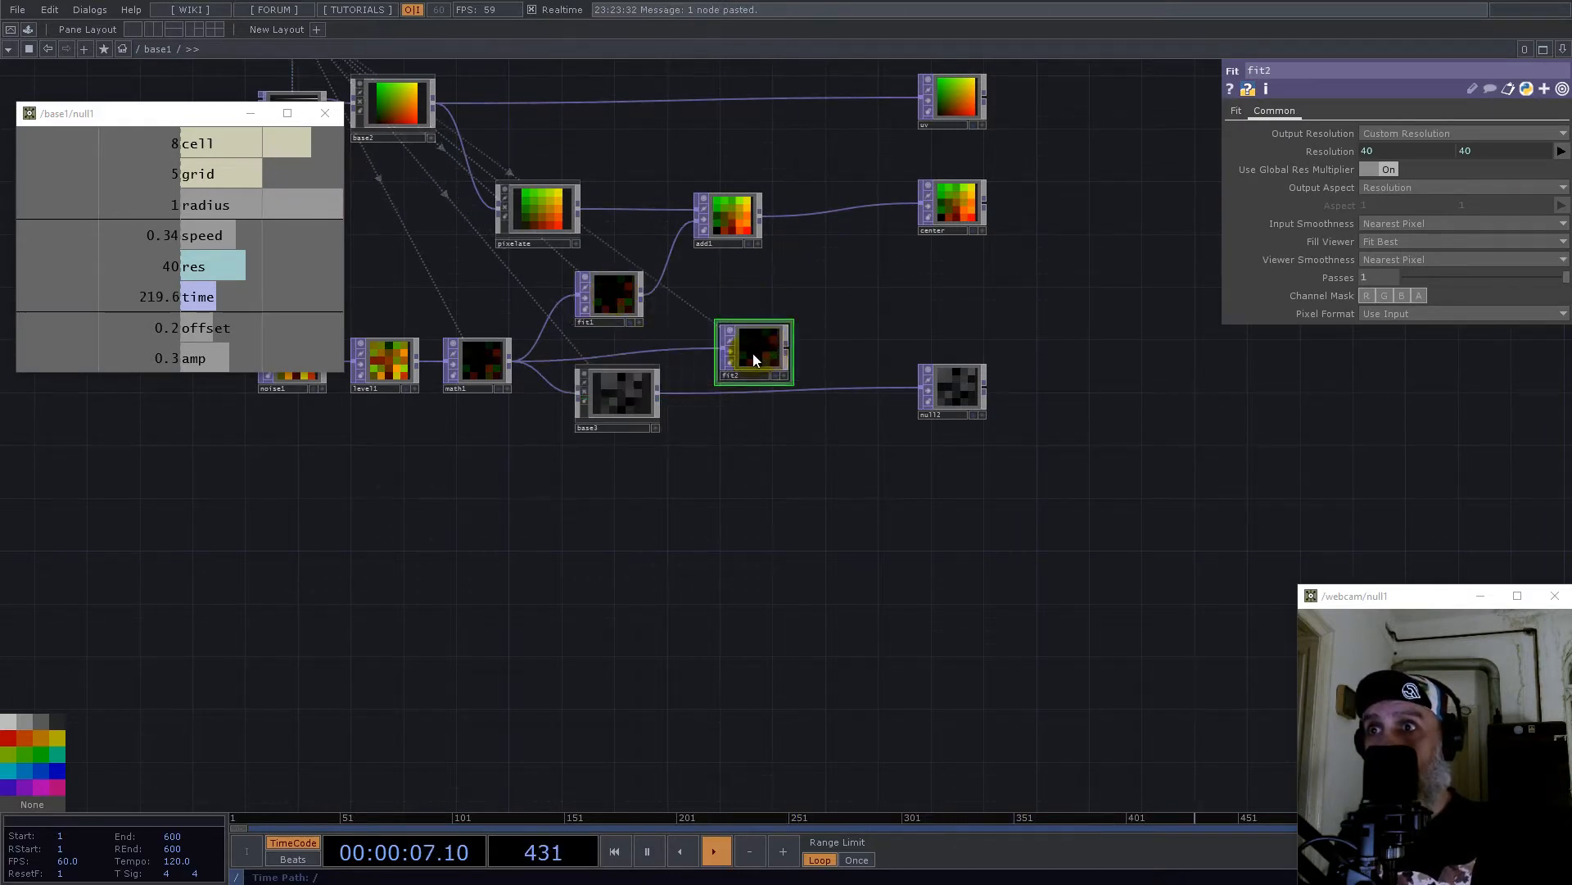
left_click_drag(792, 350, 839, 388)
left_click_drag(764, 352, 748, 408)
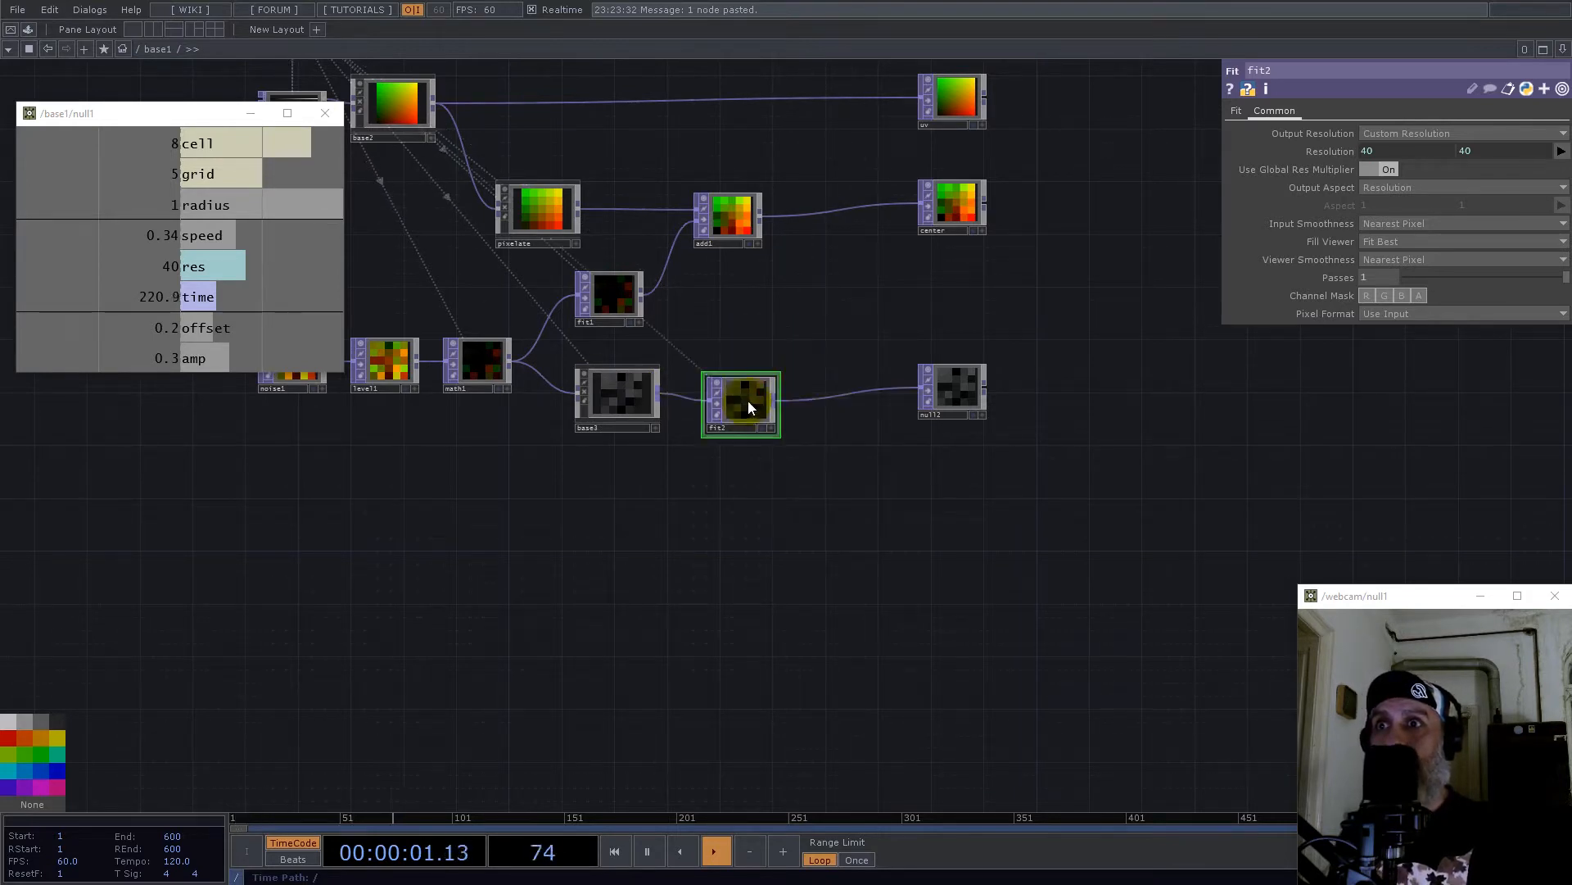
Step: Add a Select TOP beside the uv, center and null2 outputs and set its TOP reference to uv
left_click_drag(1097, 309, 748, 436)
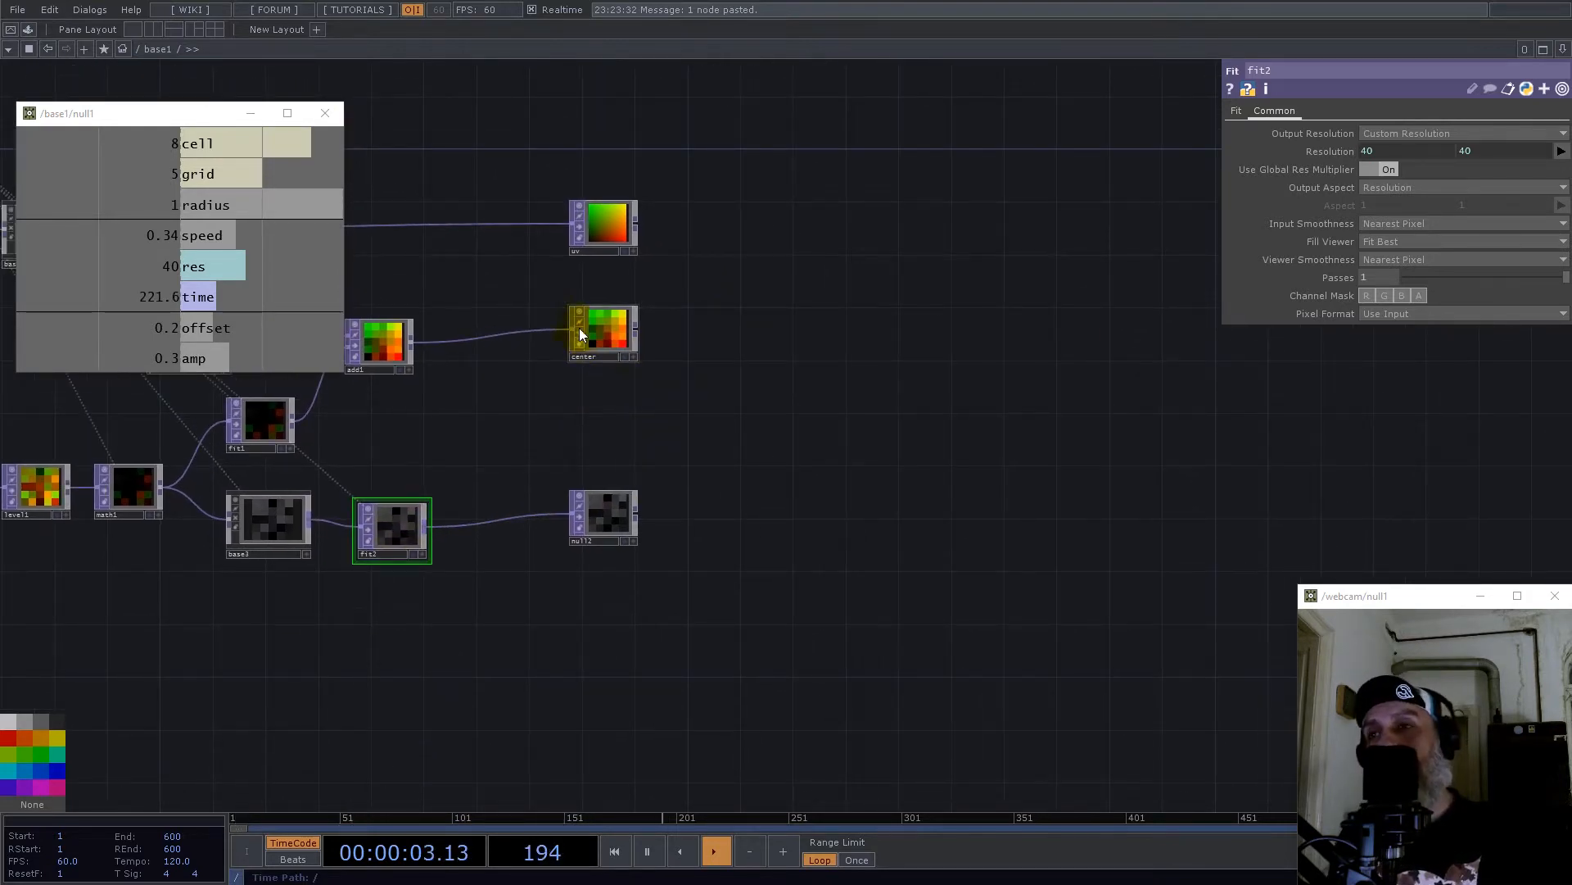
scroll(576, 338, "up", 3)
key("Tab")
type("sel")
left_click(909, 308)
left_click(982, 227)
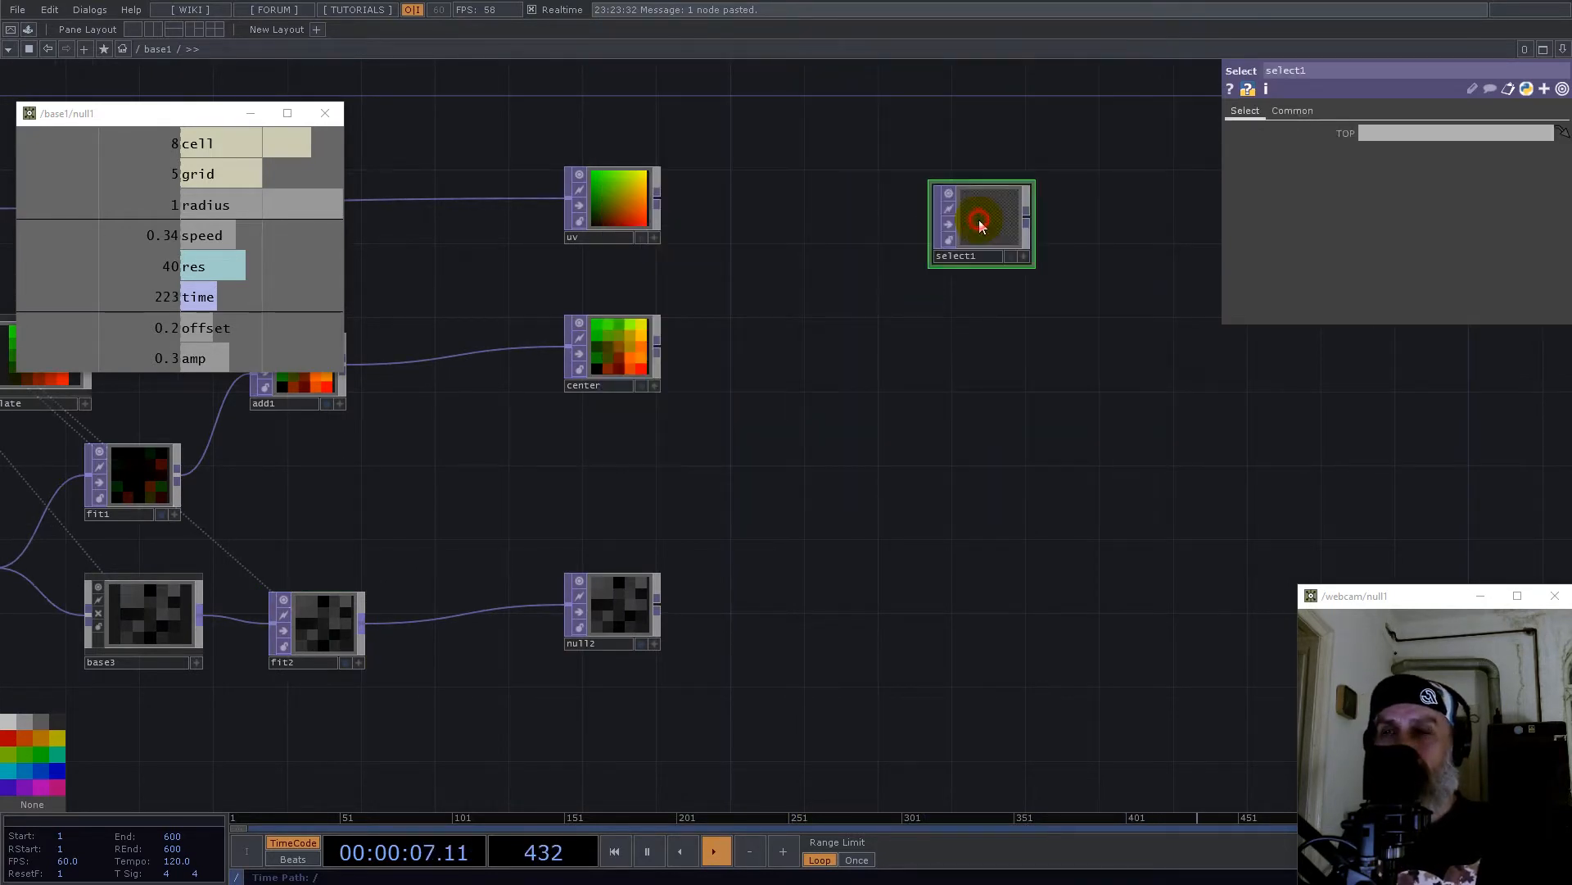
left_click_drag(614, 213, 1392, 135)
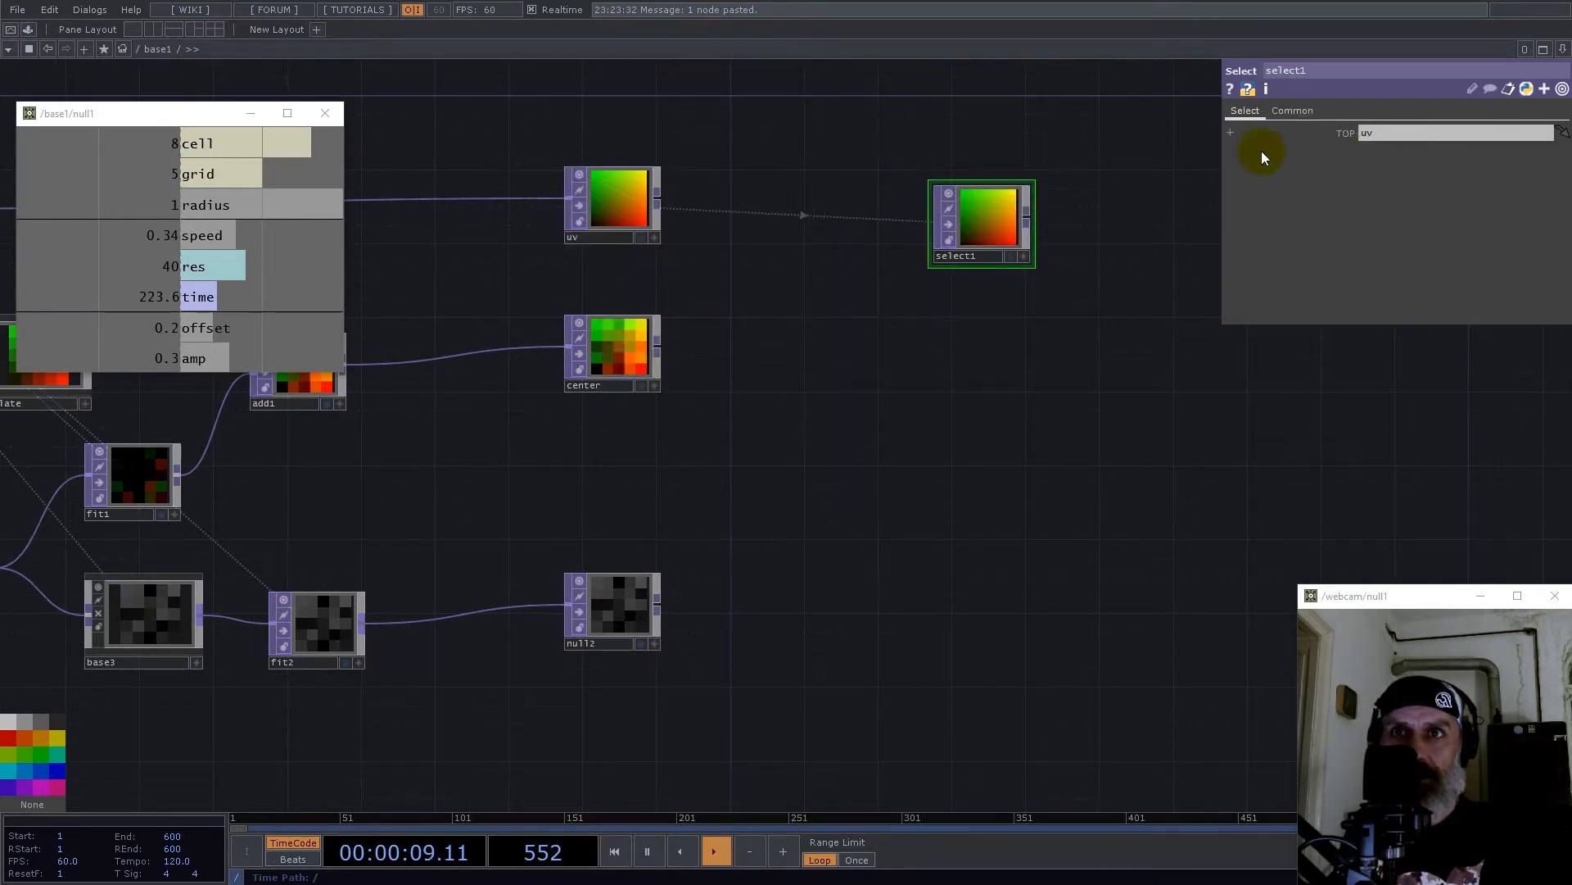
Step: Duplicate select1 twice, referencing center in the first copy and null2 in the second
key("ctrl+v")
key("ctrl+v")
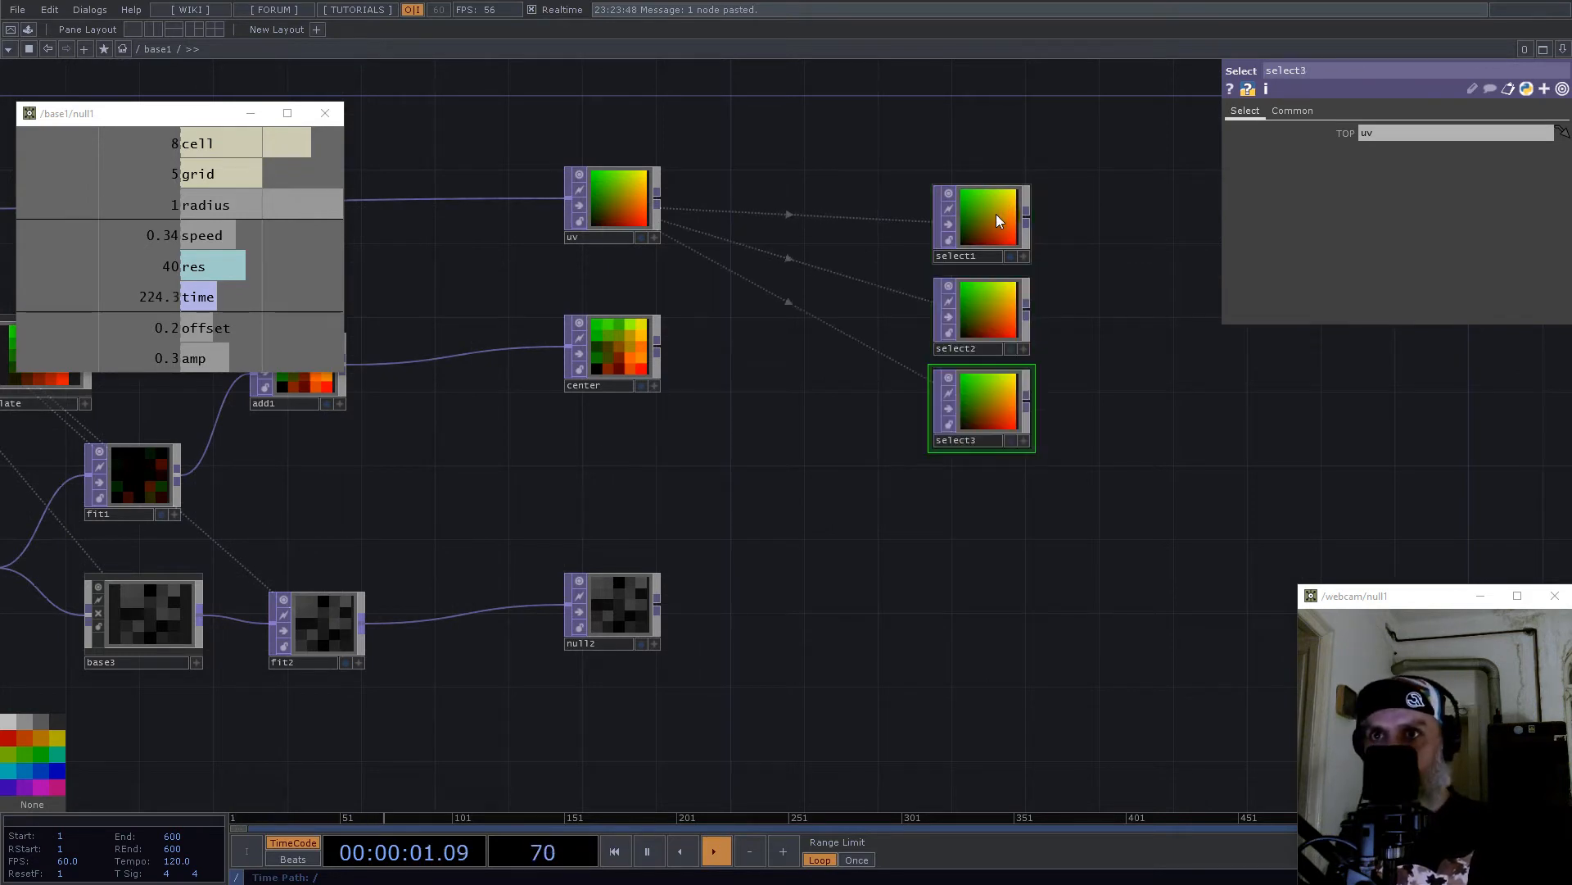
left_click(1003, 334)
left_click_drag(598, 365, 1417, 134)
left_click(996, 400)
left_click_drag(577, 602, 1406, 133)
Step: Move the three Select TOPs away from the main network, collapse them into a Base COMP and enter it
scroll(720, 442, "down", 5)
left_click_drag(765, 258, 791, 407)
right_click_drag(791, 407, 882, 624)
left_click_drag(847, 583, 1049, 322)
left_click_drag(1027, 430, 458, 595)
scroll(375, 393, "up", 3)
right_click_drag(491, 334, 761, 717)
right_click(761, 717)
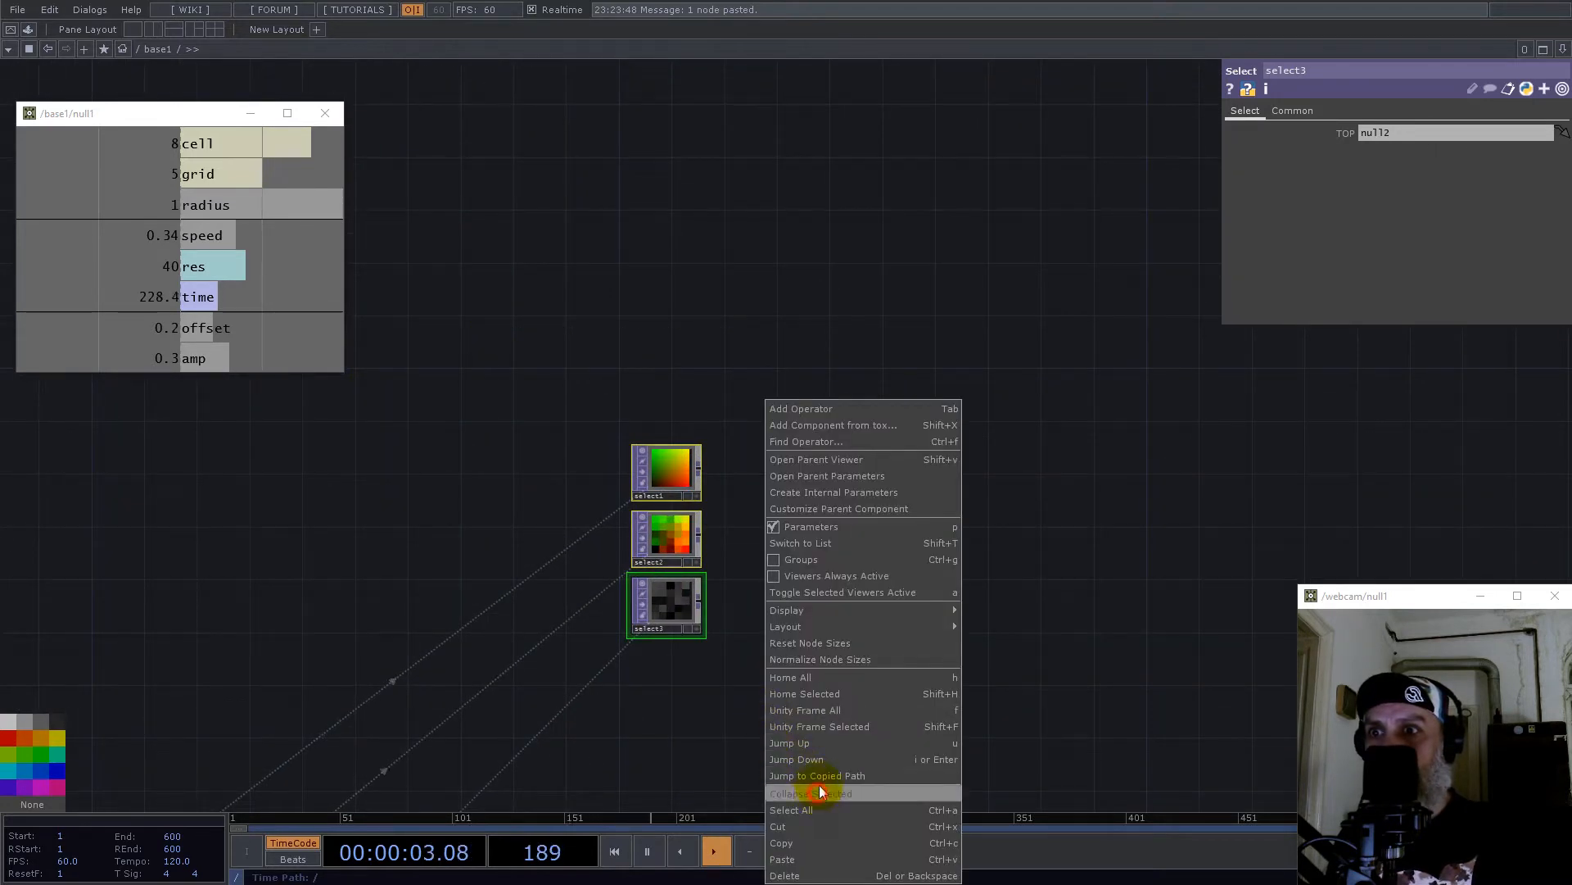
left_click(819, 792)
double_click(671, 506)
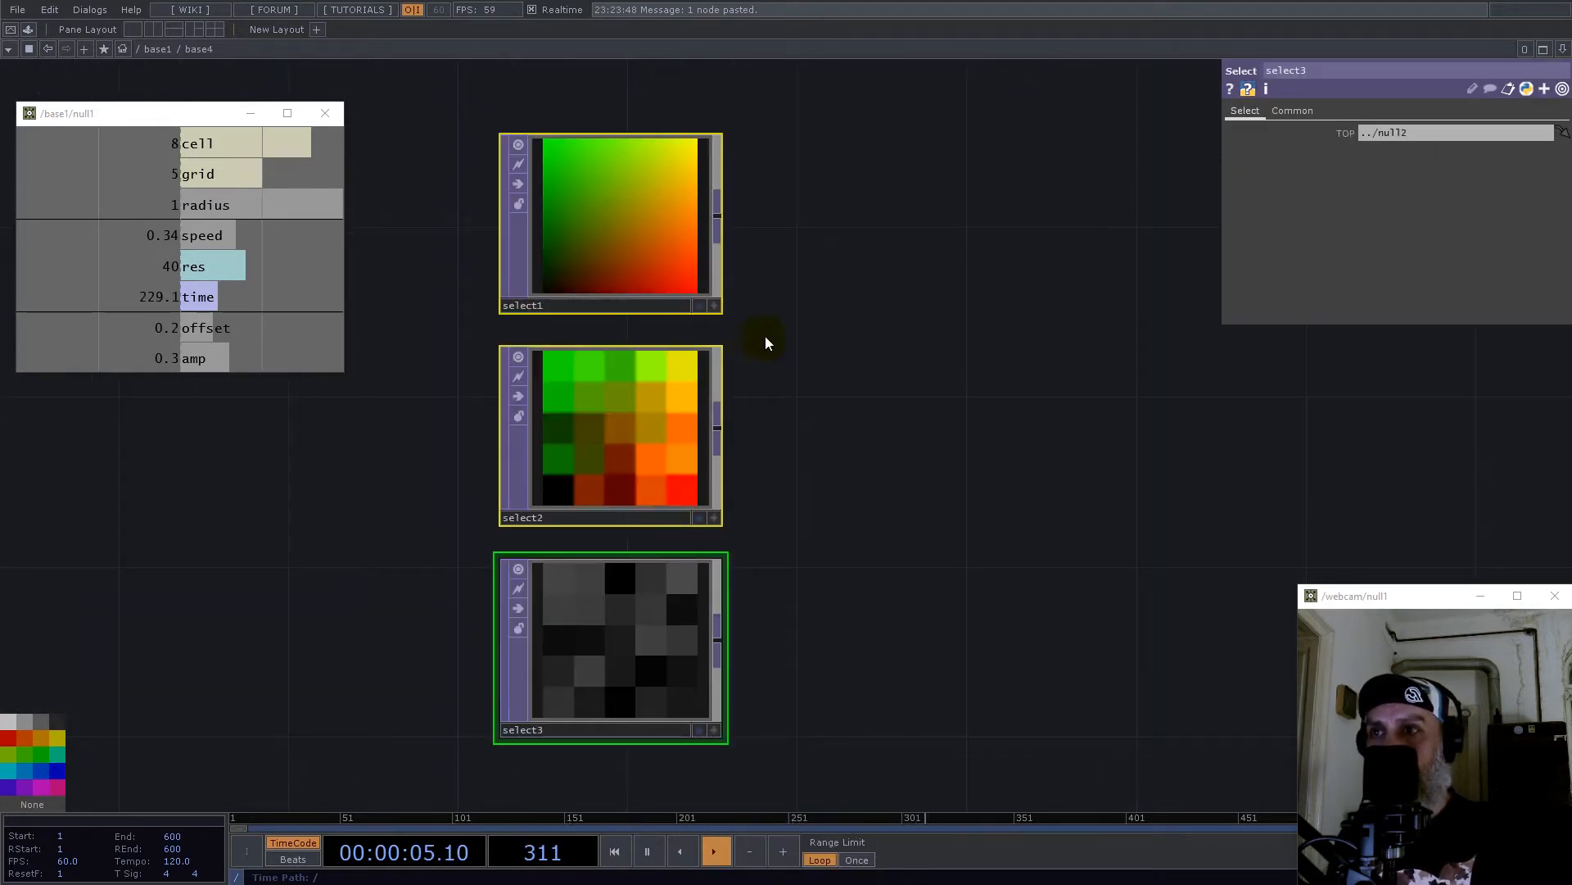
Step: Space out select1, select2 and select3 vertically inside base4
scroll(765, 336, "down", 3)
left_click_drag(719, 445, 709, 497)
left_click_drag(712, 371, 716, 454)
scroll(725, 289, "up", 3)
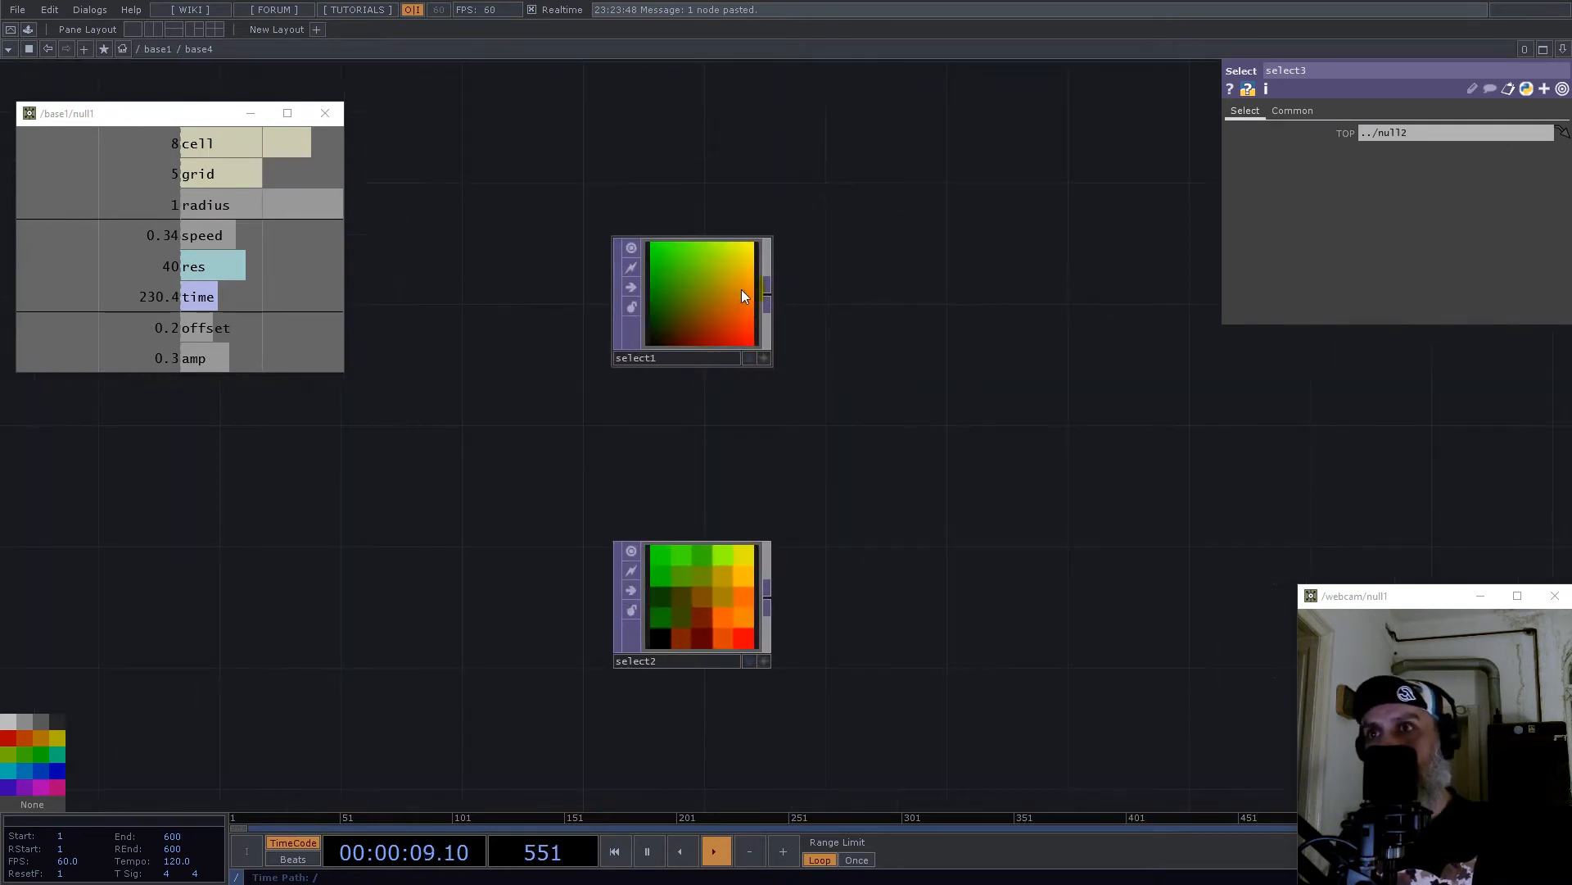
left_click_drag(726, 604, 728, 544)
left_click(709, 460)
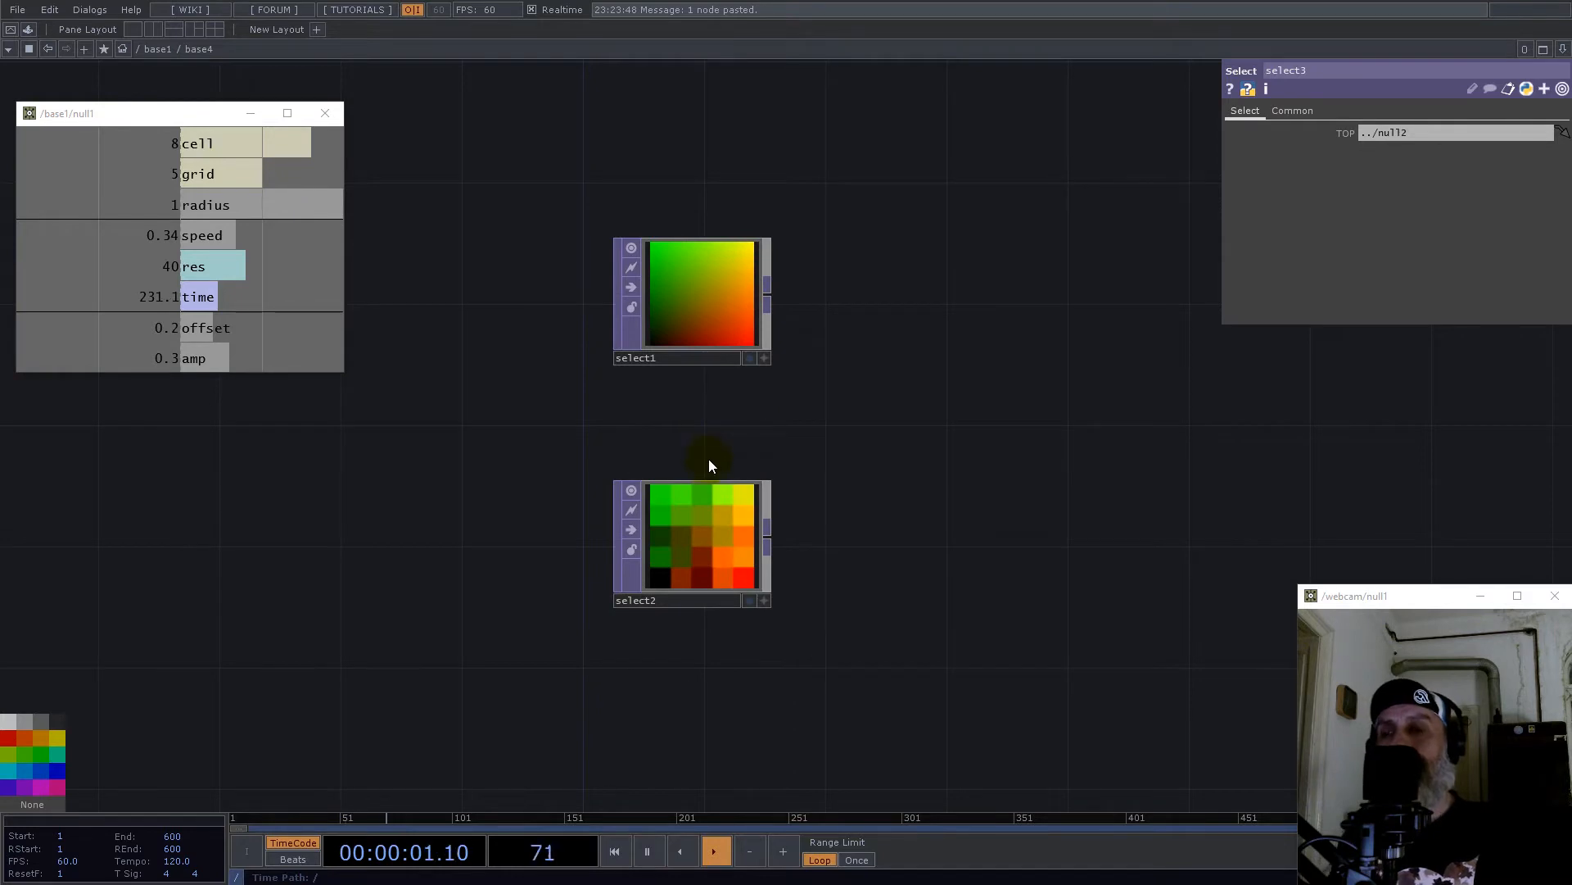
scroll(709, 458, "down", 5)
scroll(721, 493, "up", 5)
scroll(721, 527, "down", 2)
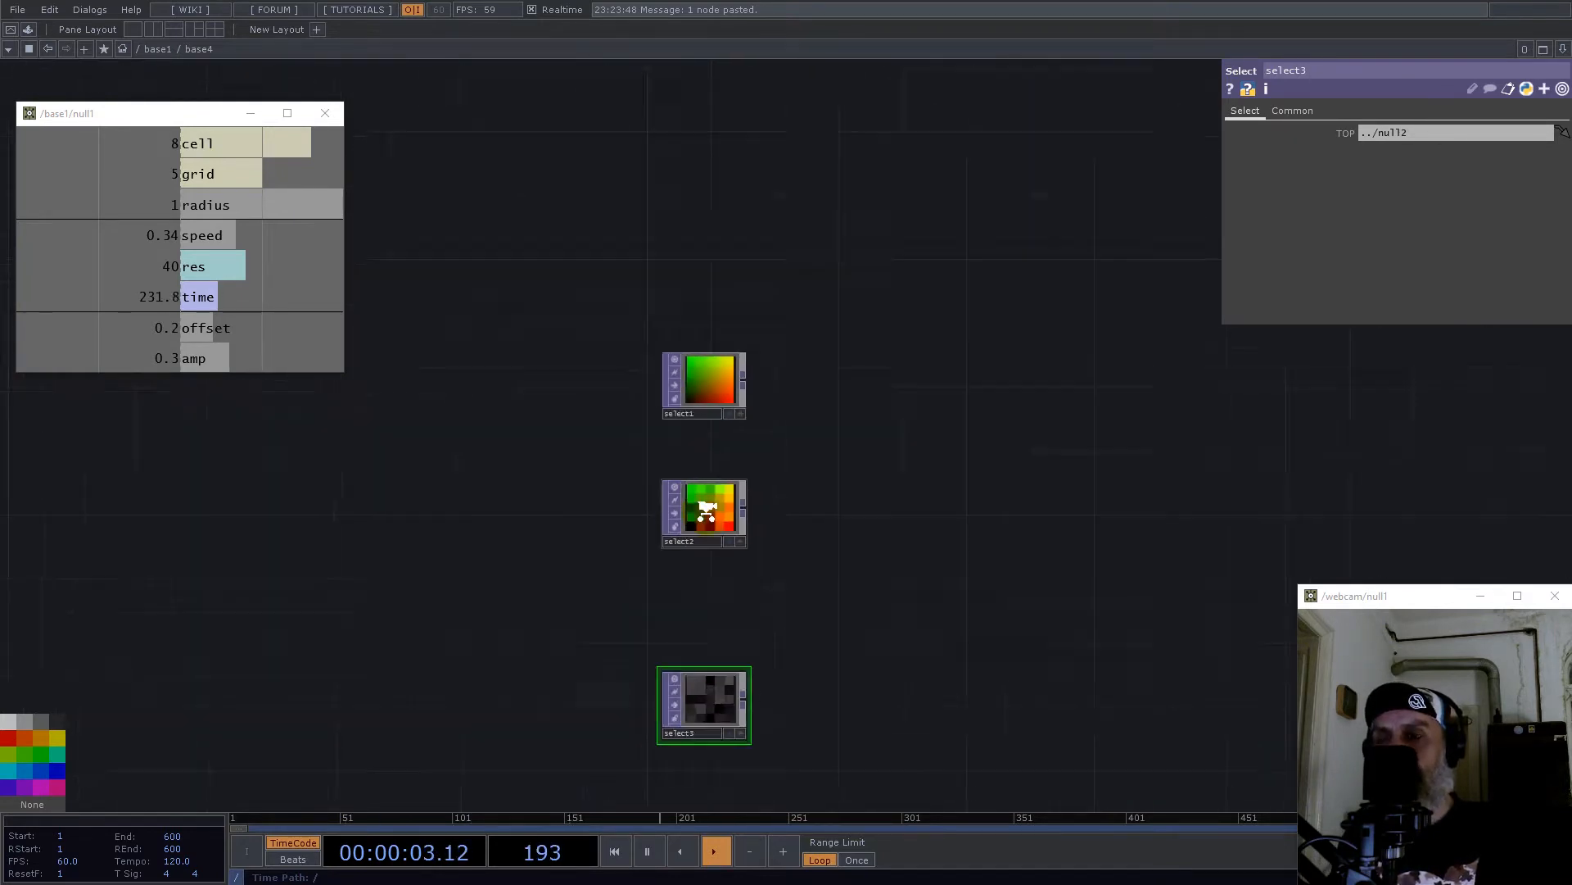
Step: Return to the base1 network and set add1's Input and Viewer Smoothness to Nearest Pixel
scroll(713, 509, "down", 10)
scroll(551, 631, "up", 8)
left_click_drag(774, 652, 642, 508)
left_click(1309, 108)
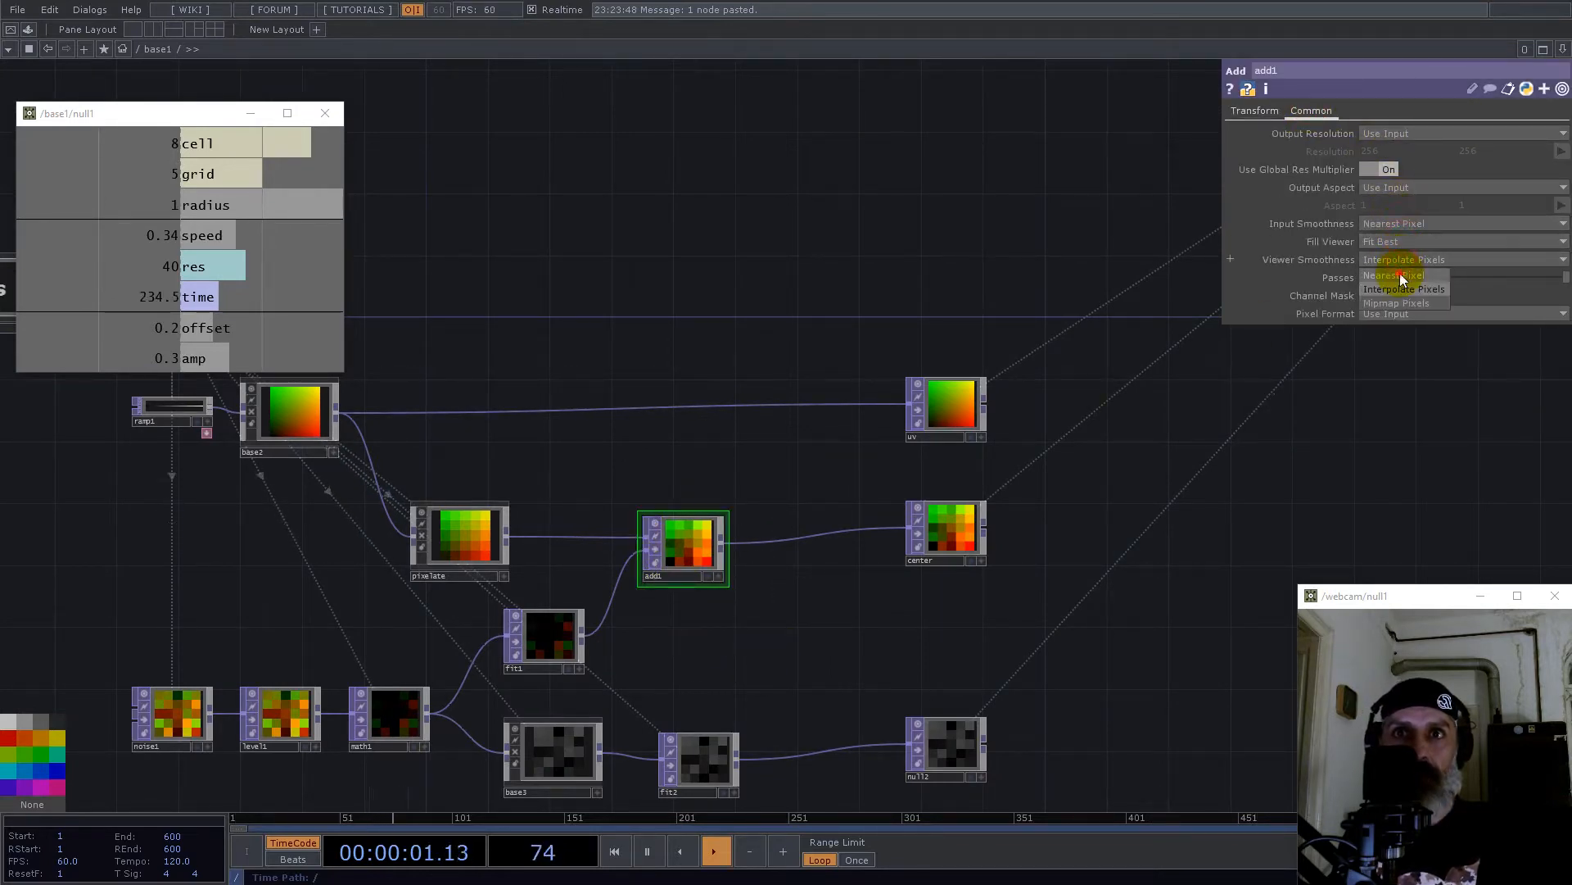
scroll(434, 411, "down", 8)
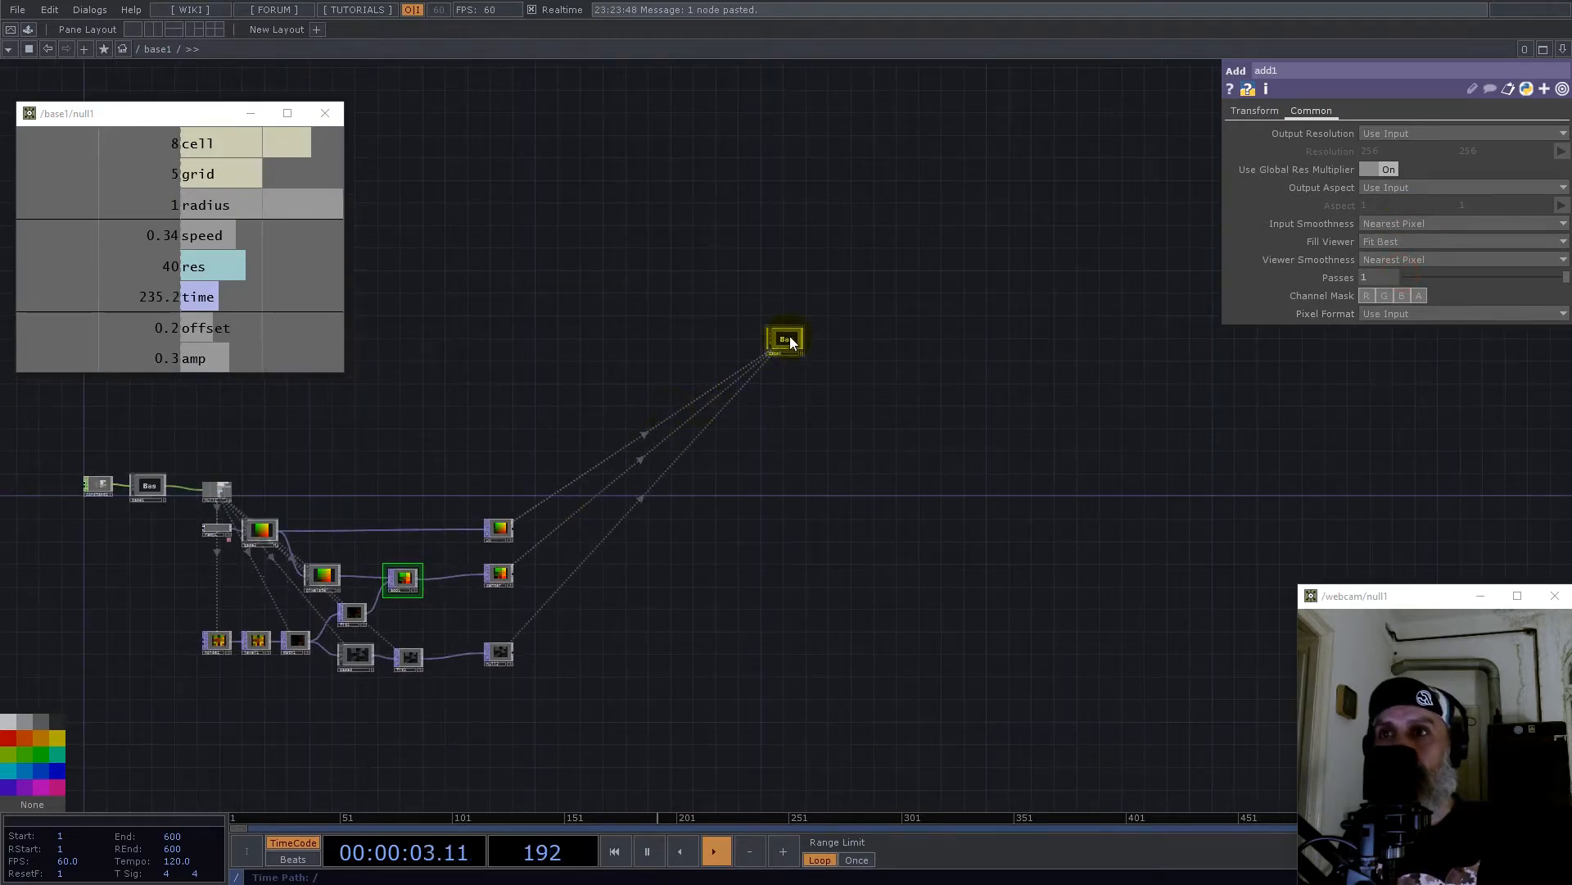
Step: Enter base4 and add a Subtract TOP with select1 as its first input and select2 as its second
double_click(788, 340)
scroll(819, 279, "up", 4)
key("Tab")
type("su")
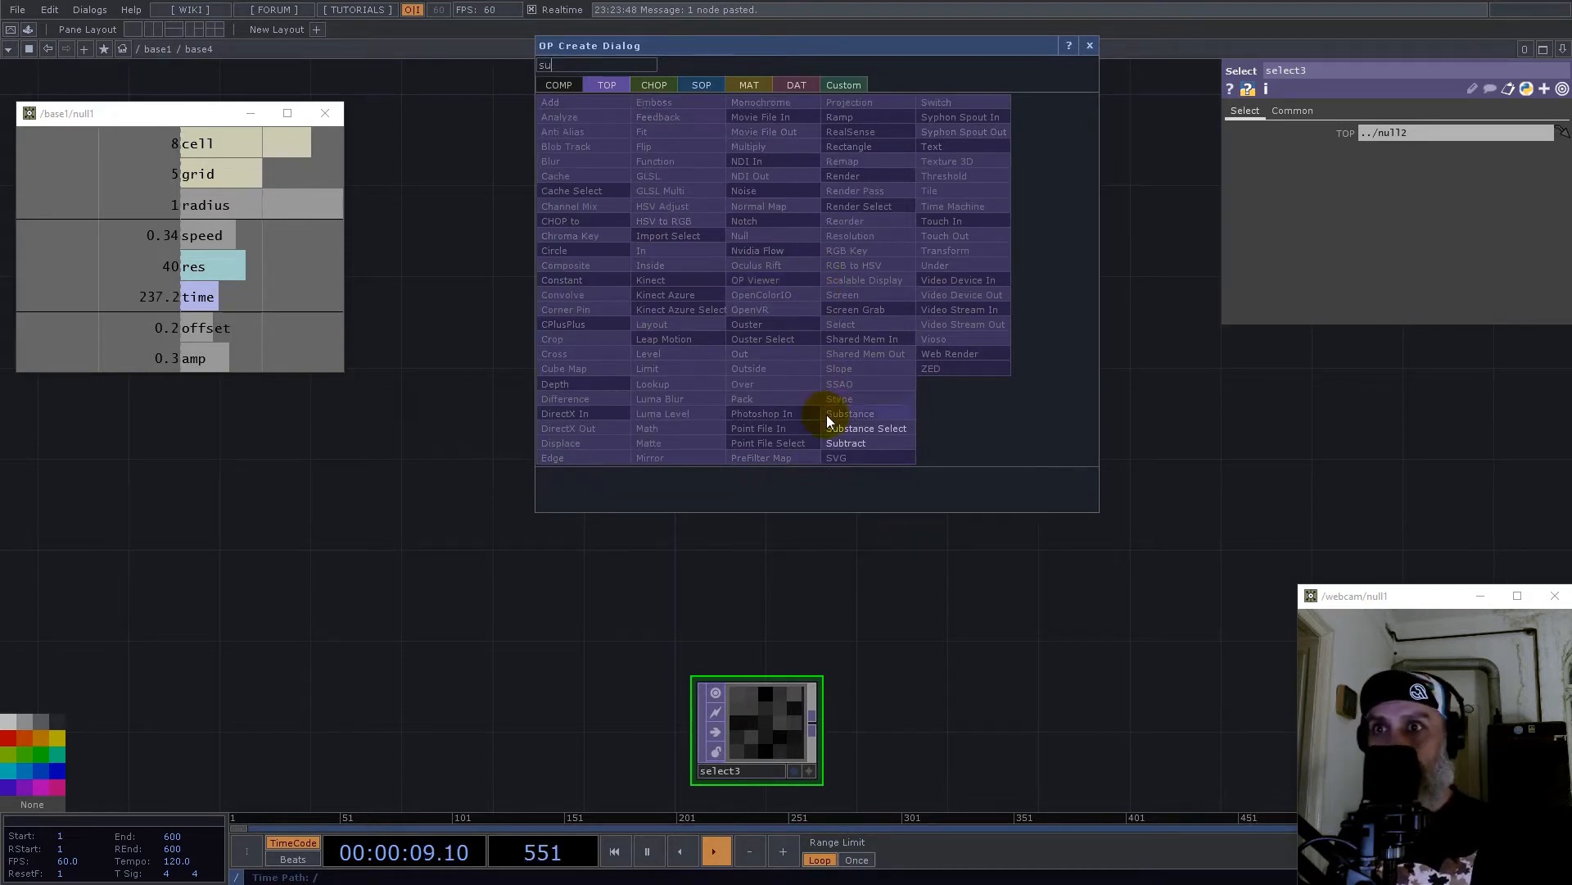
left_click(846, 443)
left_click(1008, 341)
left_click(815, 451)
left_click(1014, 336)
left_click_drag(1015, 340, 993, 363)
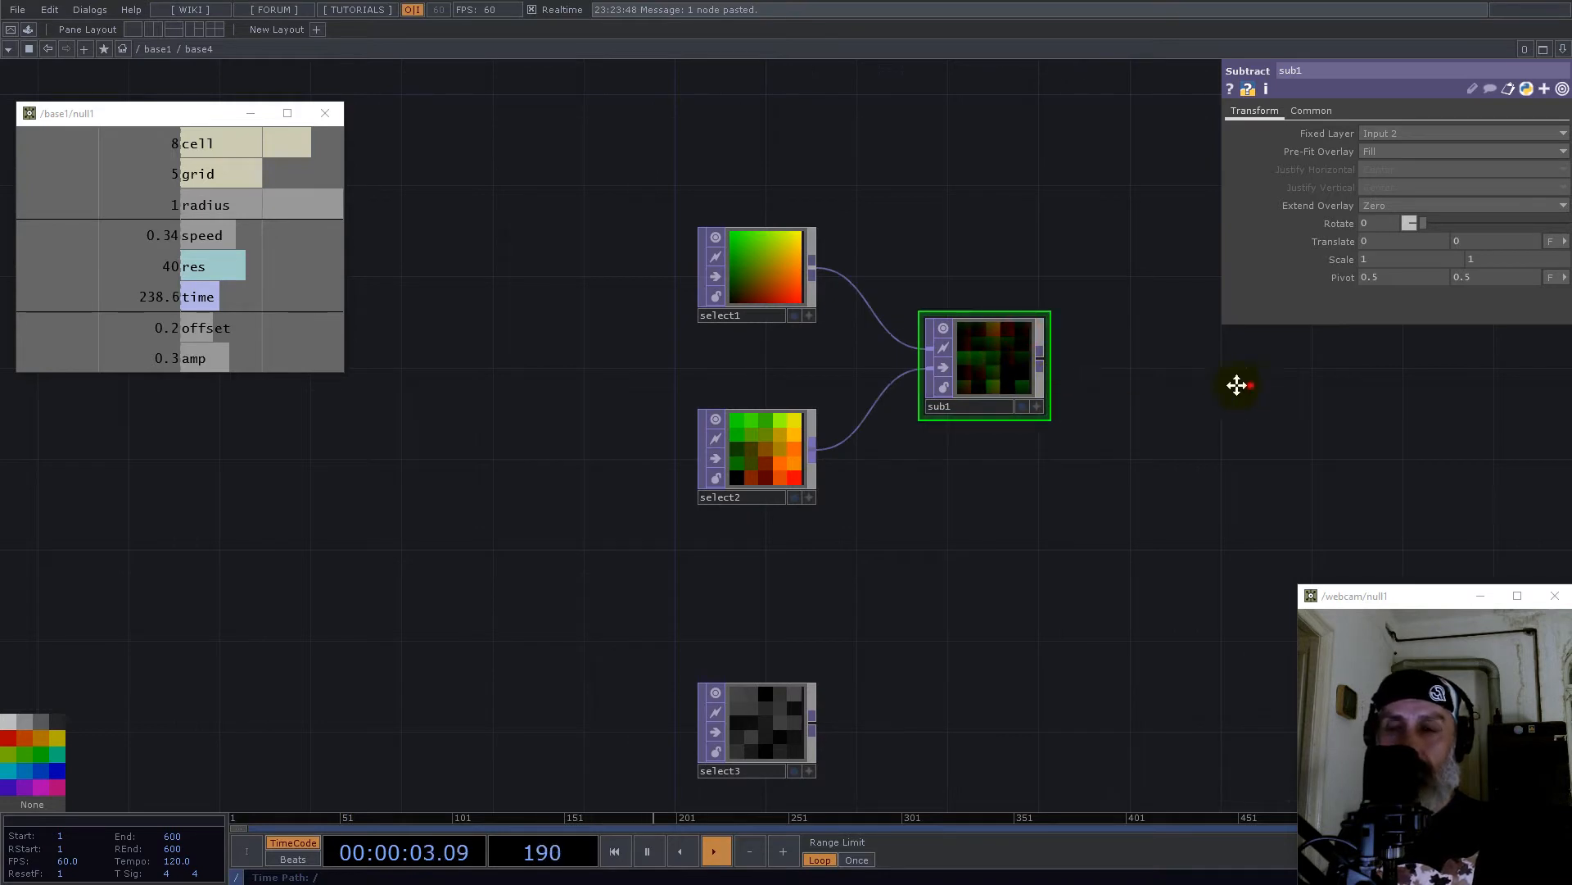
Step: Append a Math TOP to the output of sub1
left_click_drag(1237, 385, 986, 463)
key("Tab")
type("ma")
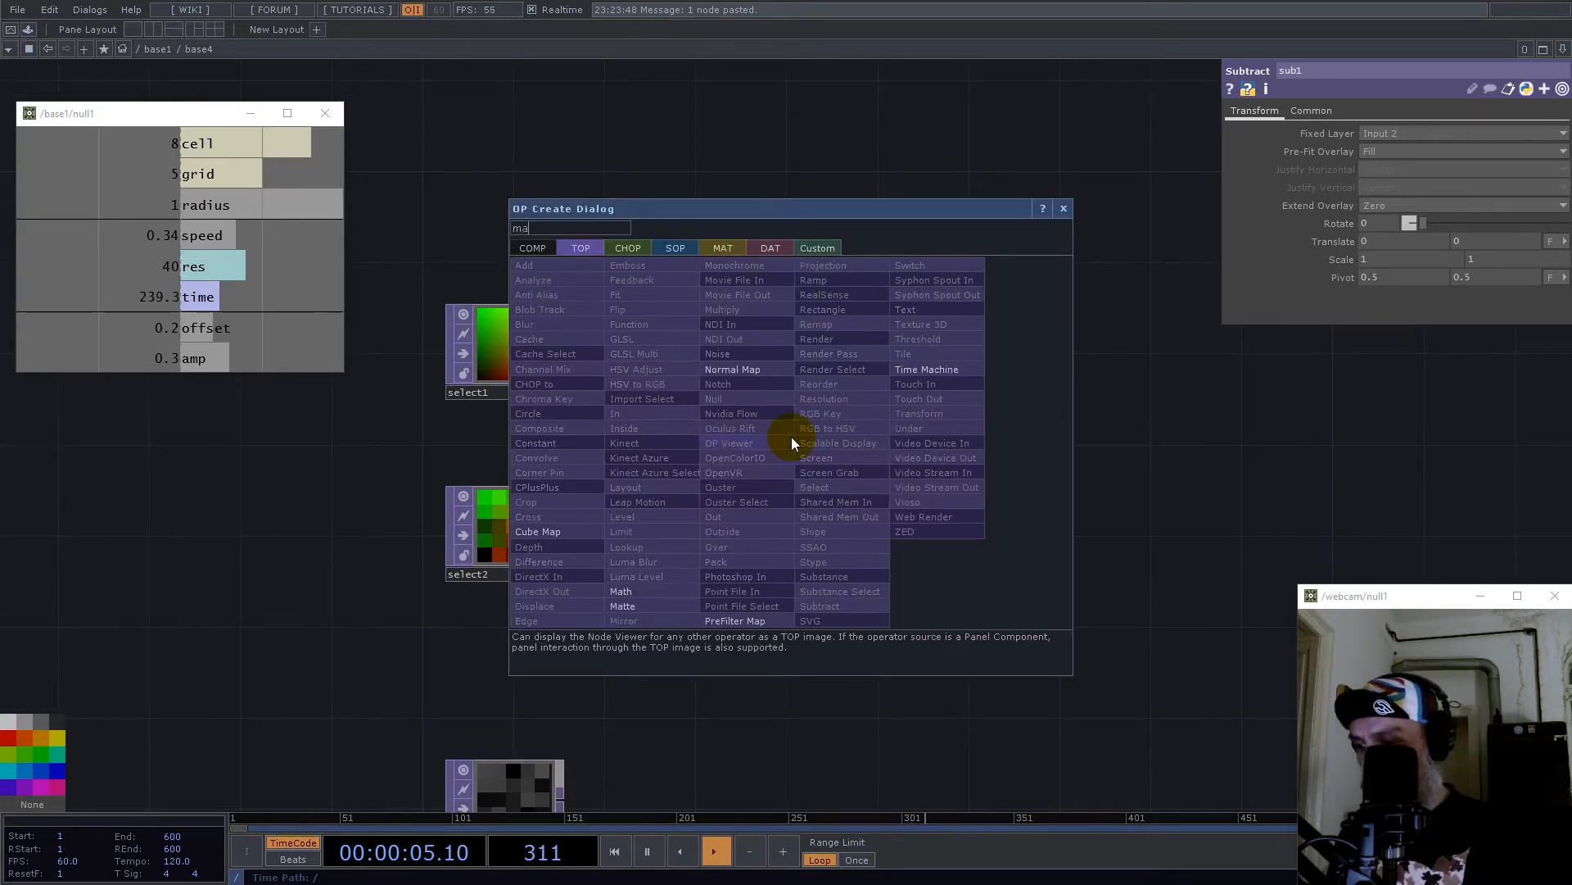
left_click(629, 592)
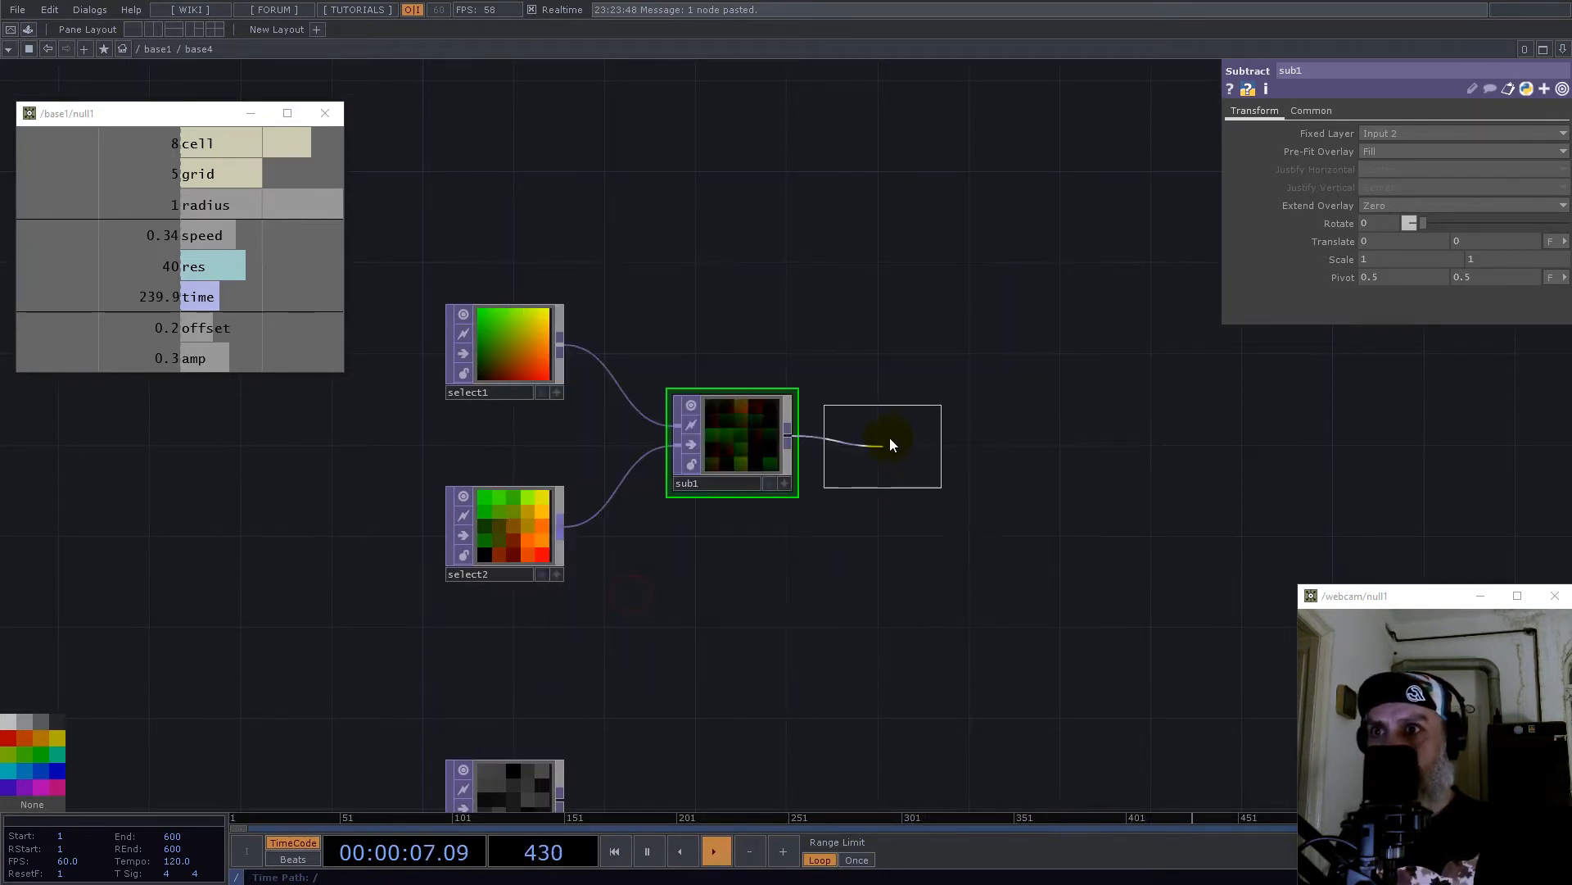
left_click(892, 445)
Step: Set math1's Channel Pre OP to Square and Combine Channels to Add
left_click(1290, 110)
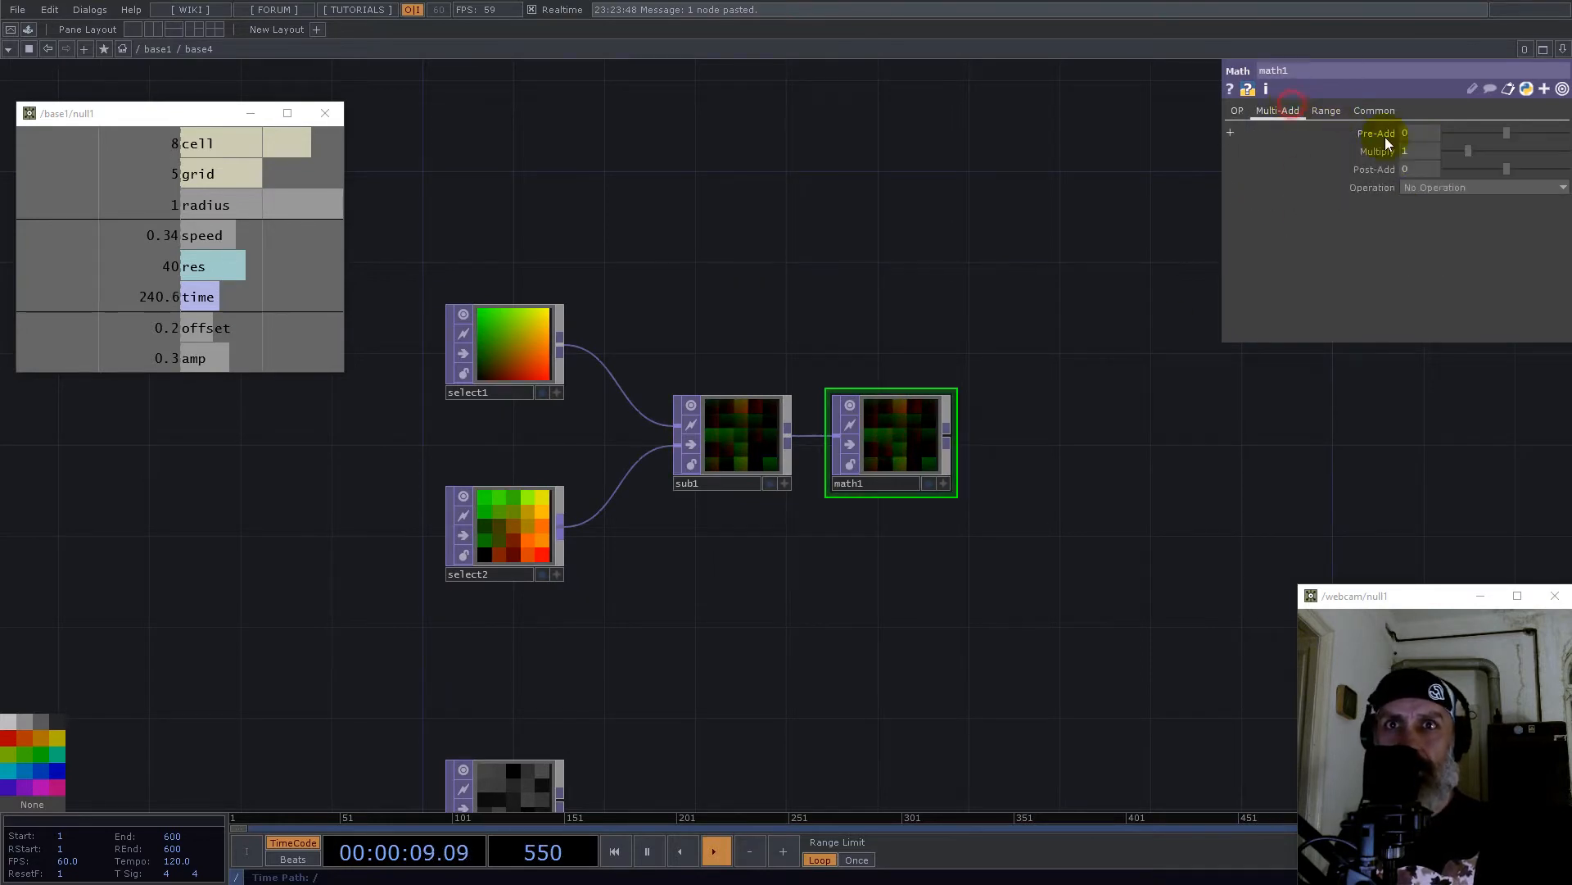
left_click(1239, 110)
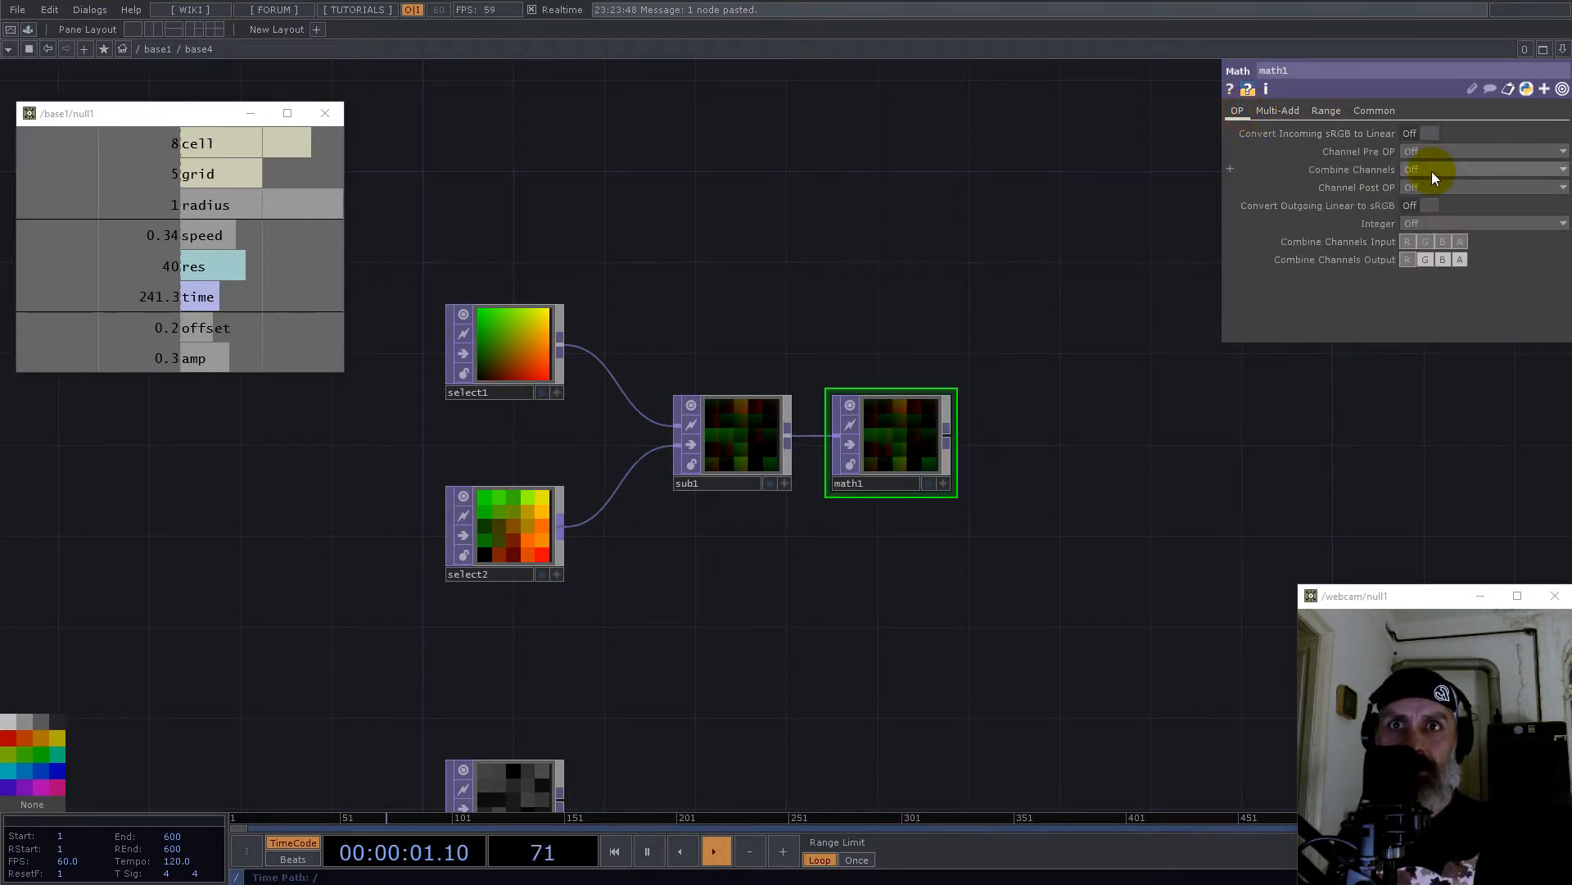
left_click(1431, 170)
left_click(1512, 273)
left_click(1431, 151)
left_click(1427, 222)
left_click(1419, 169)
left_click(1423, 202)
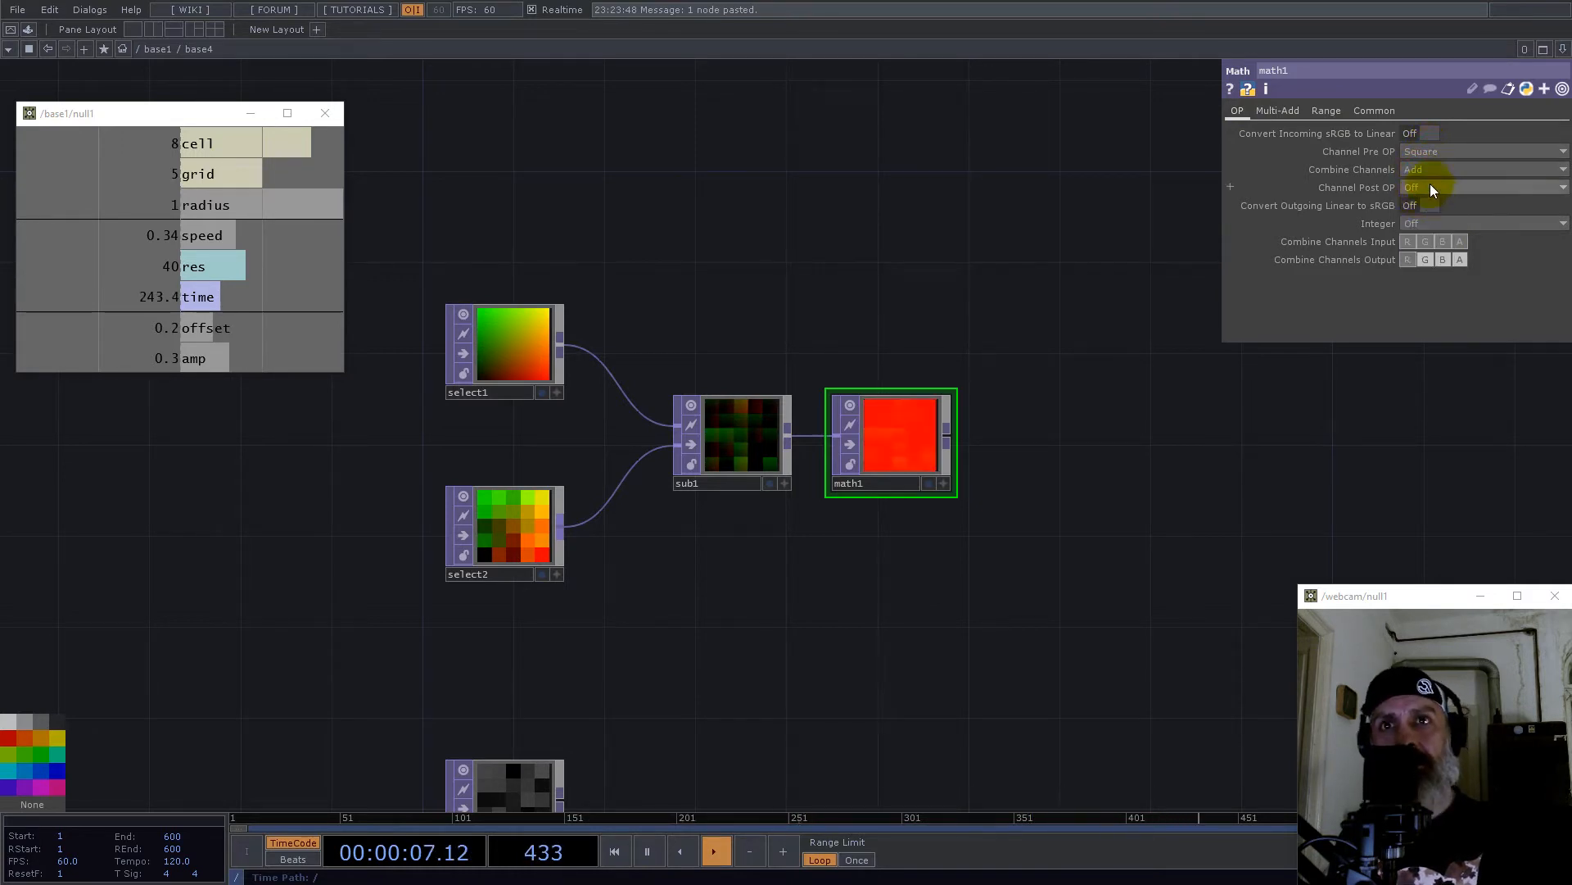
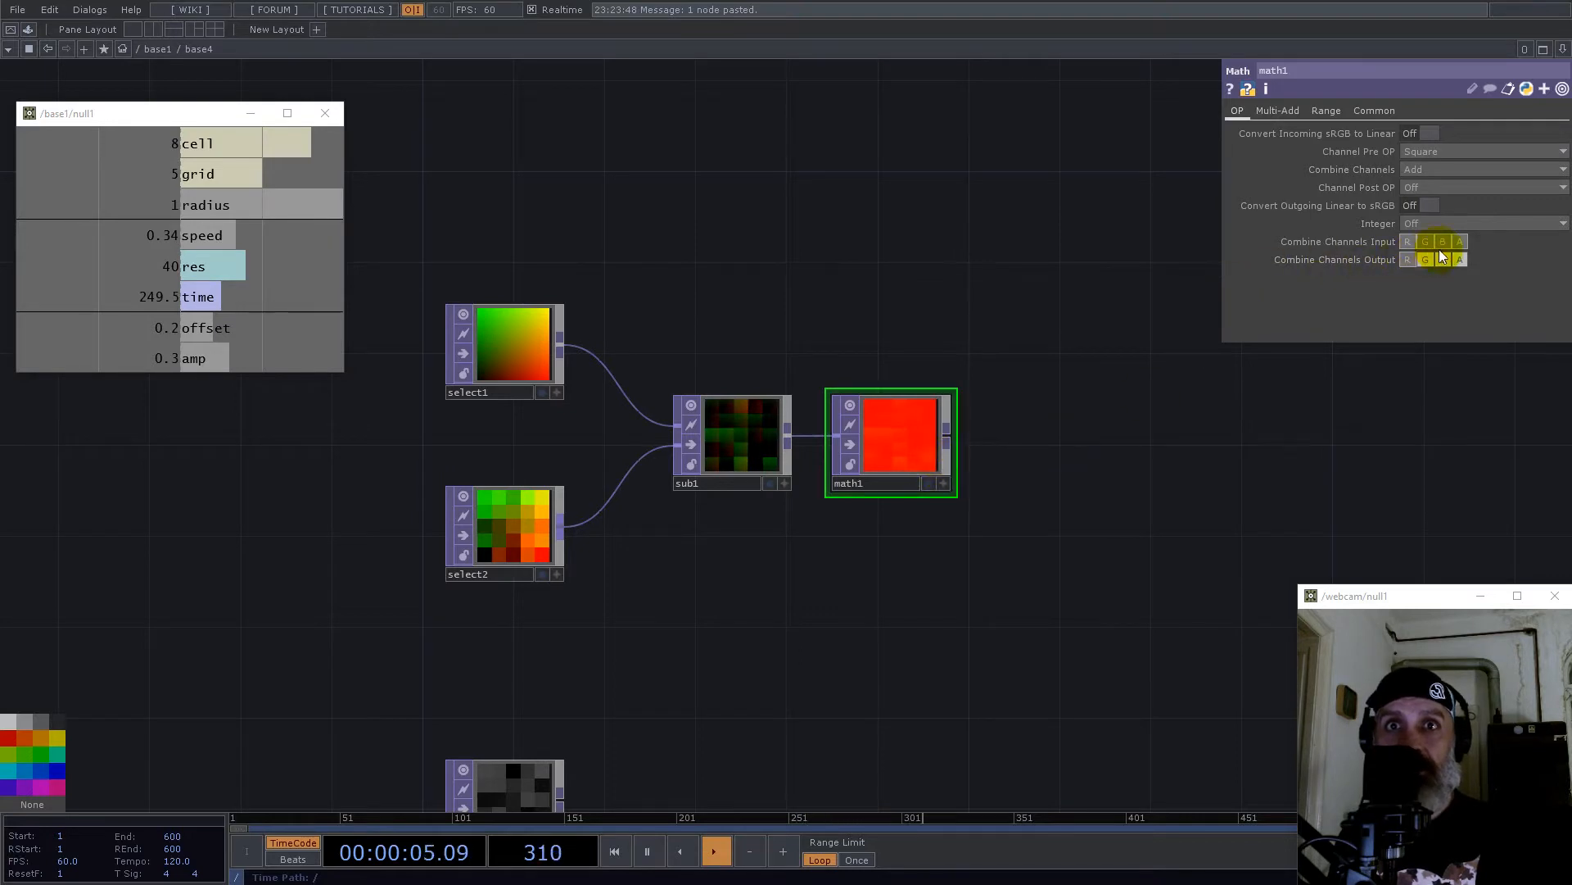
Step: Exclude alpha from math1's Combine Channels Input and open its Pixel Format choices
left_click(1463, 243)
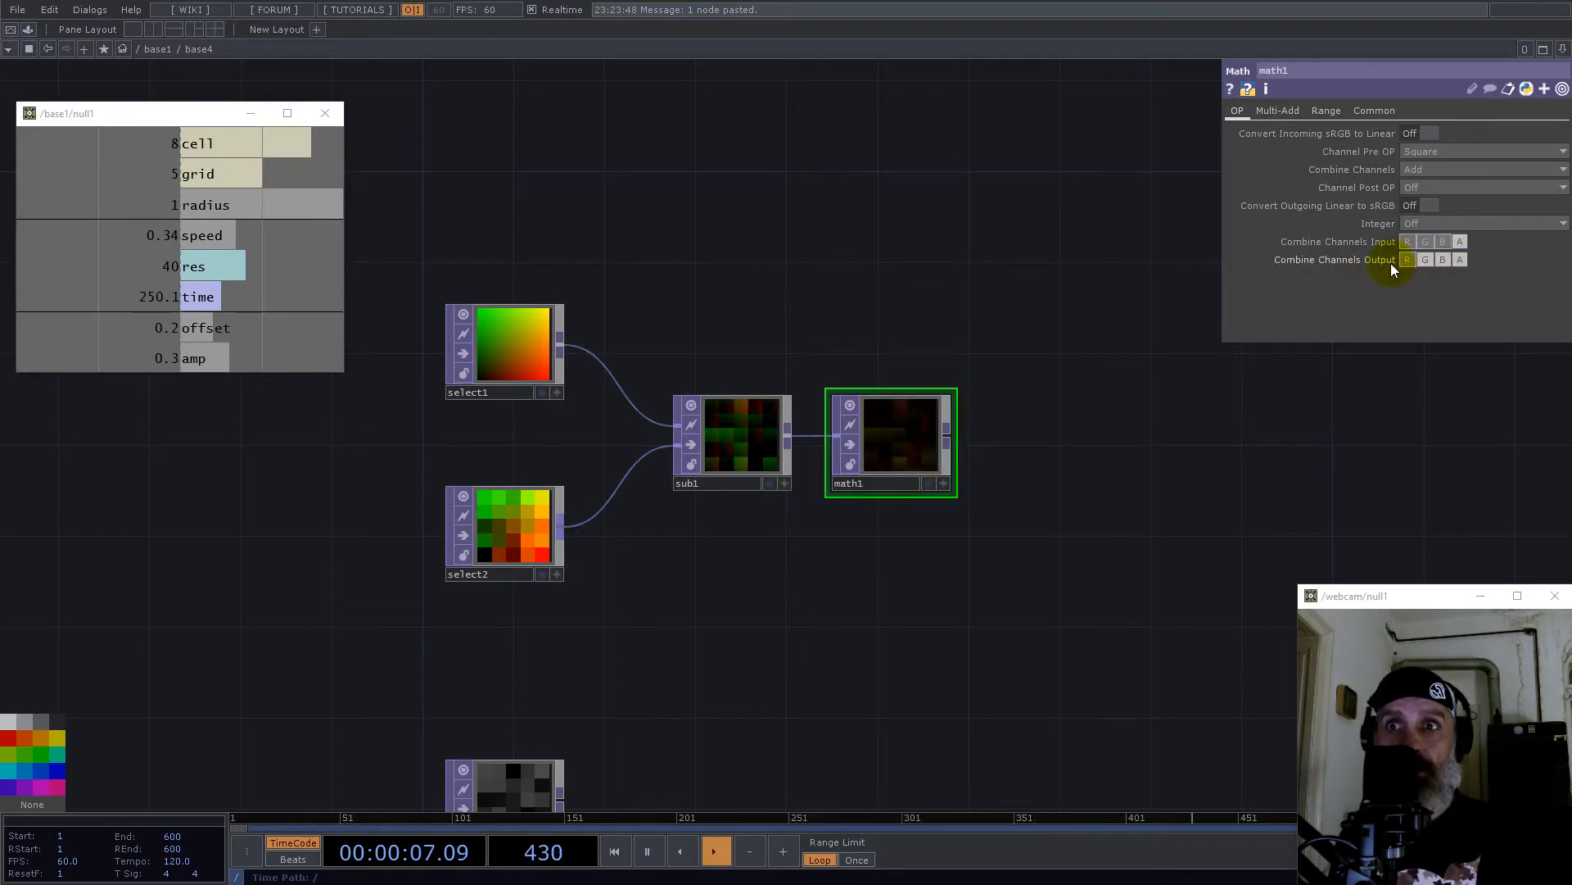
left_click(1396, 111)
left_click(1456, 314)
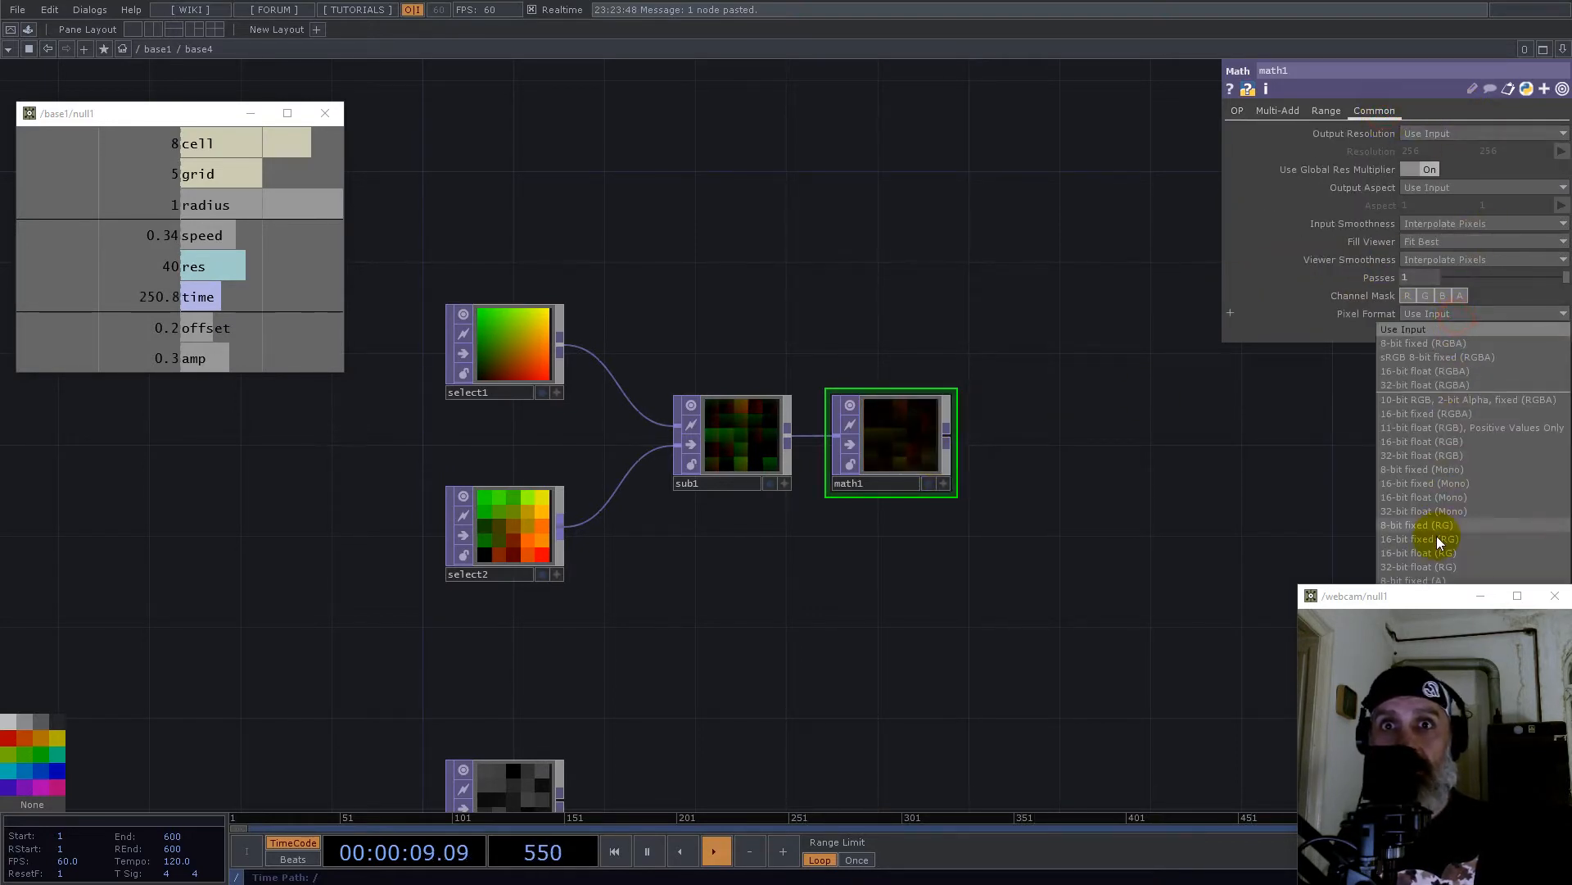
Step: Set the Math TOP after sub1 to the 32-bit float (Mono) pixel format, rename it d2, and move select3 below sub1
left_click(1421, 511)
left_click_drag(492, 791, 727, 562)
left_click(868, 485)
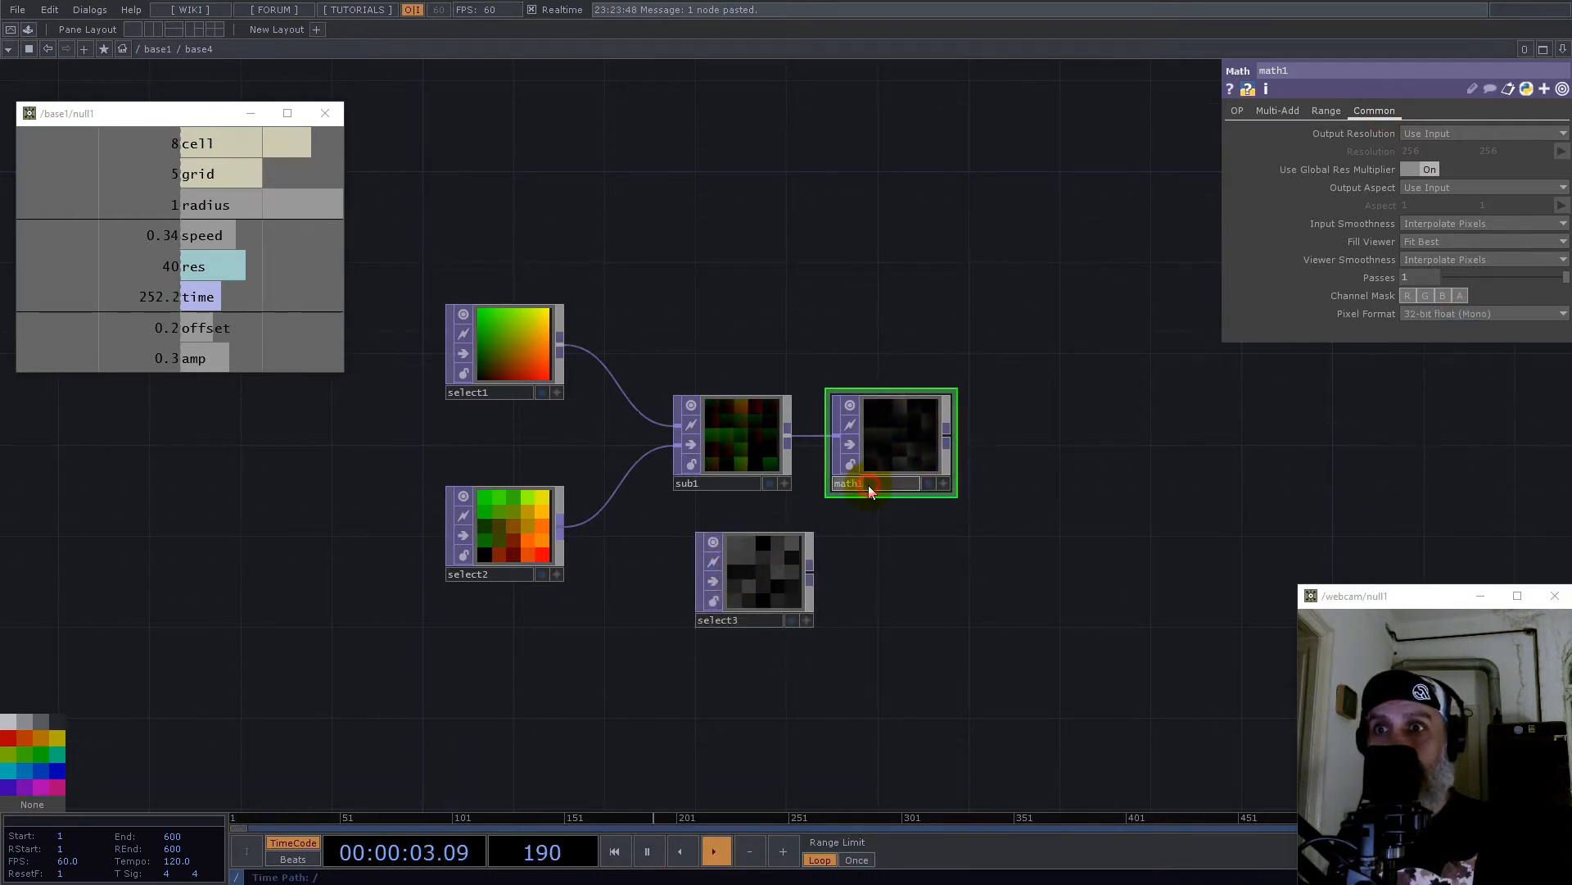
type("d2")
Step: Append a Math TOP to select3, rename it R2, and set its Channel Pre OP to Square
left_click(808, 571)
left_click(810, 577)
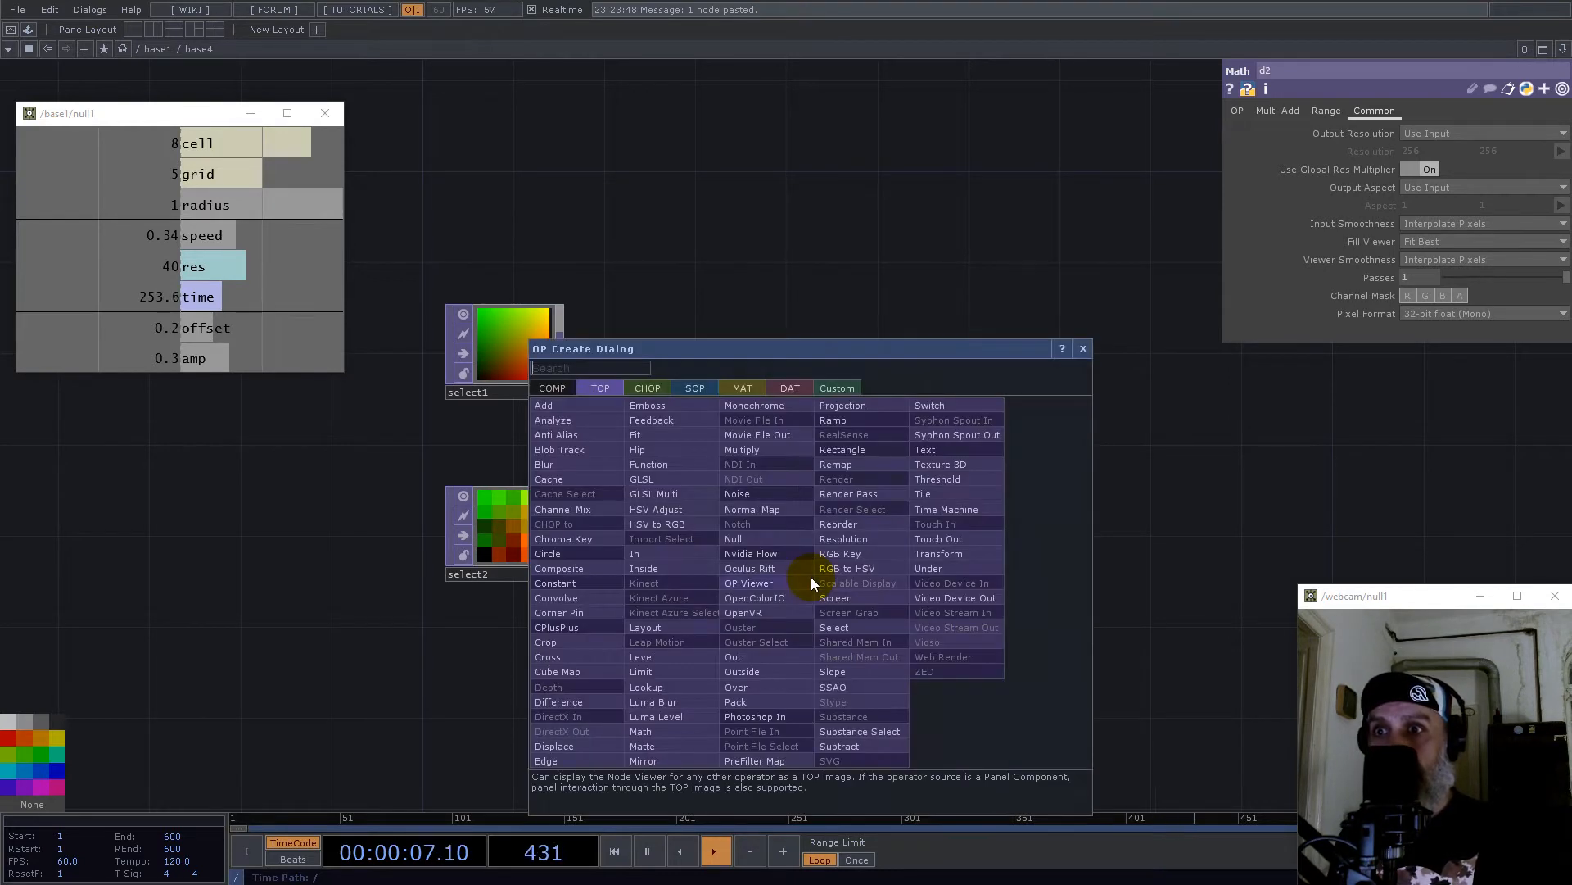
type("math")
left_click(635, 732)
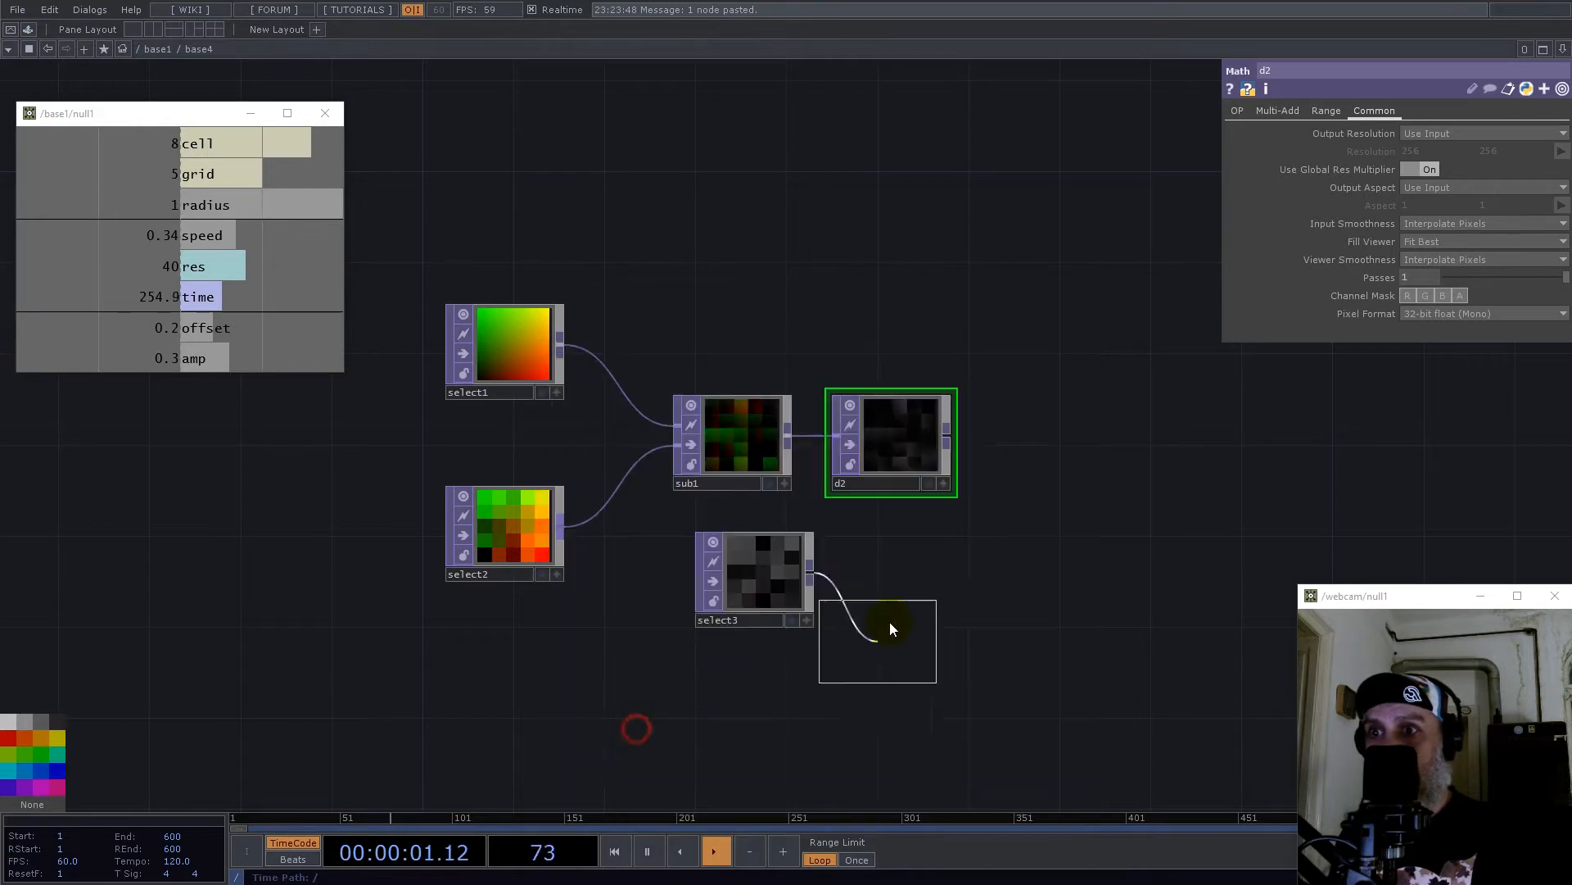
left_click(904, 578)
left_click(874, 621)
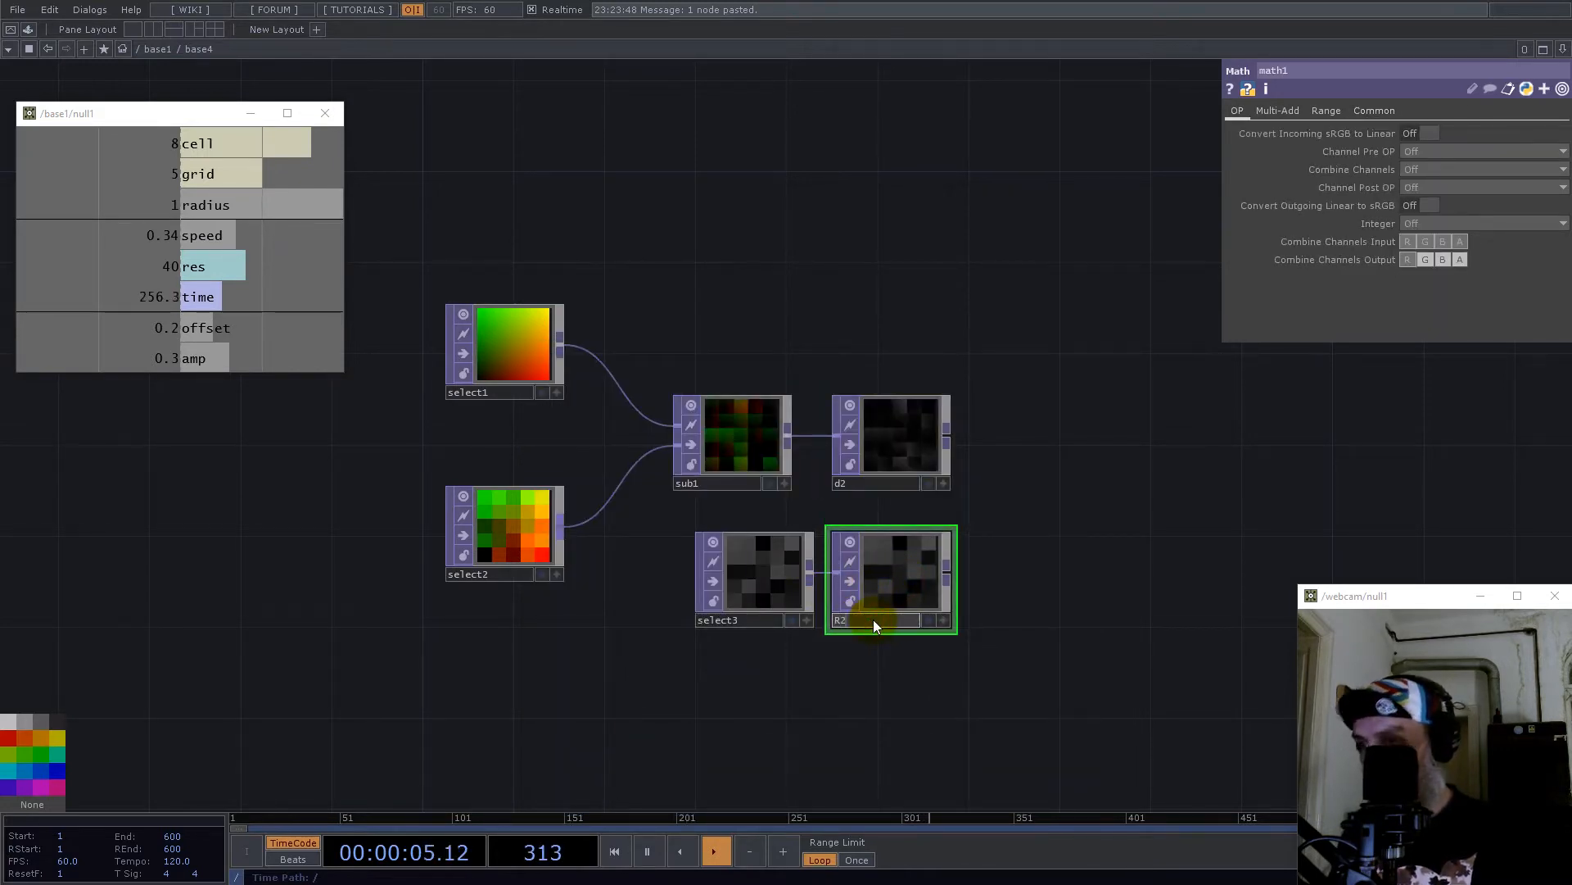
left_click(1434, 154)
left_click(1423, 222)
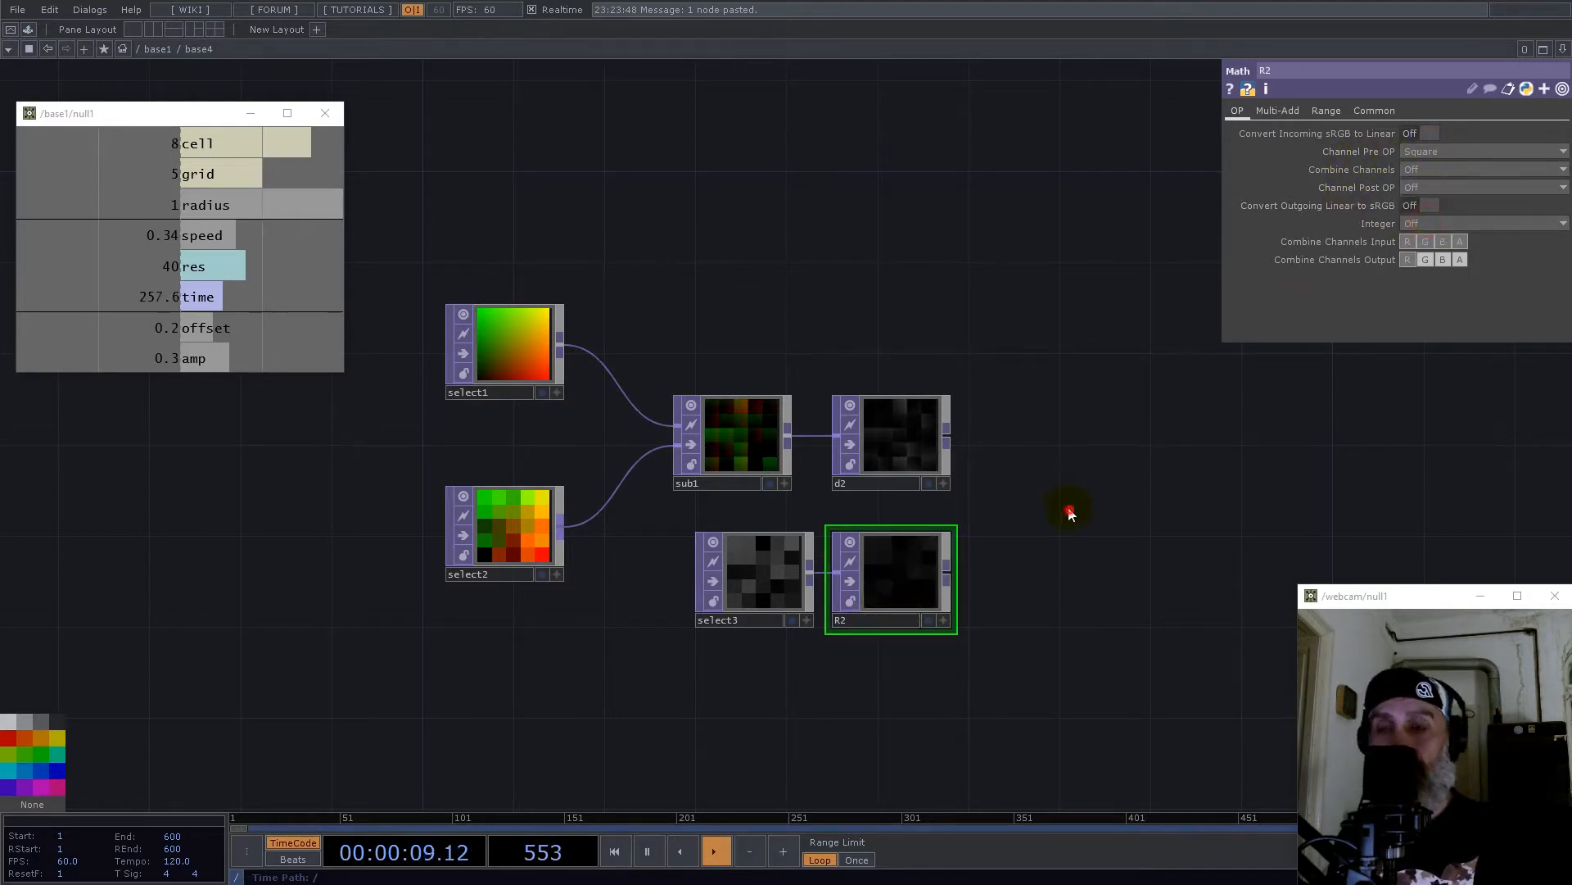
Step: Add a Subtract TOP with R2 as its first input and d2 as its second
left_click_drag(951, 565, 888, 521)
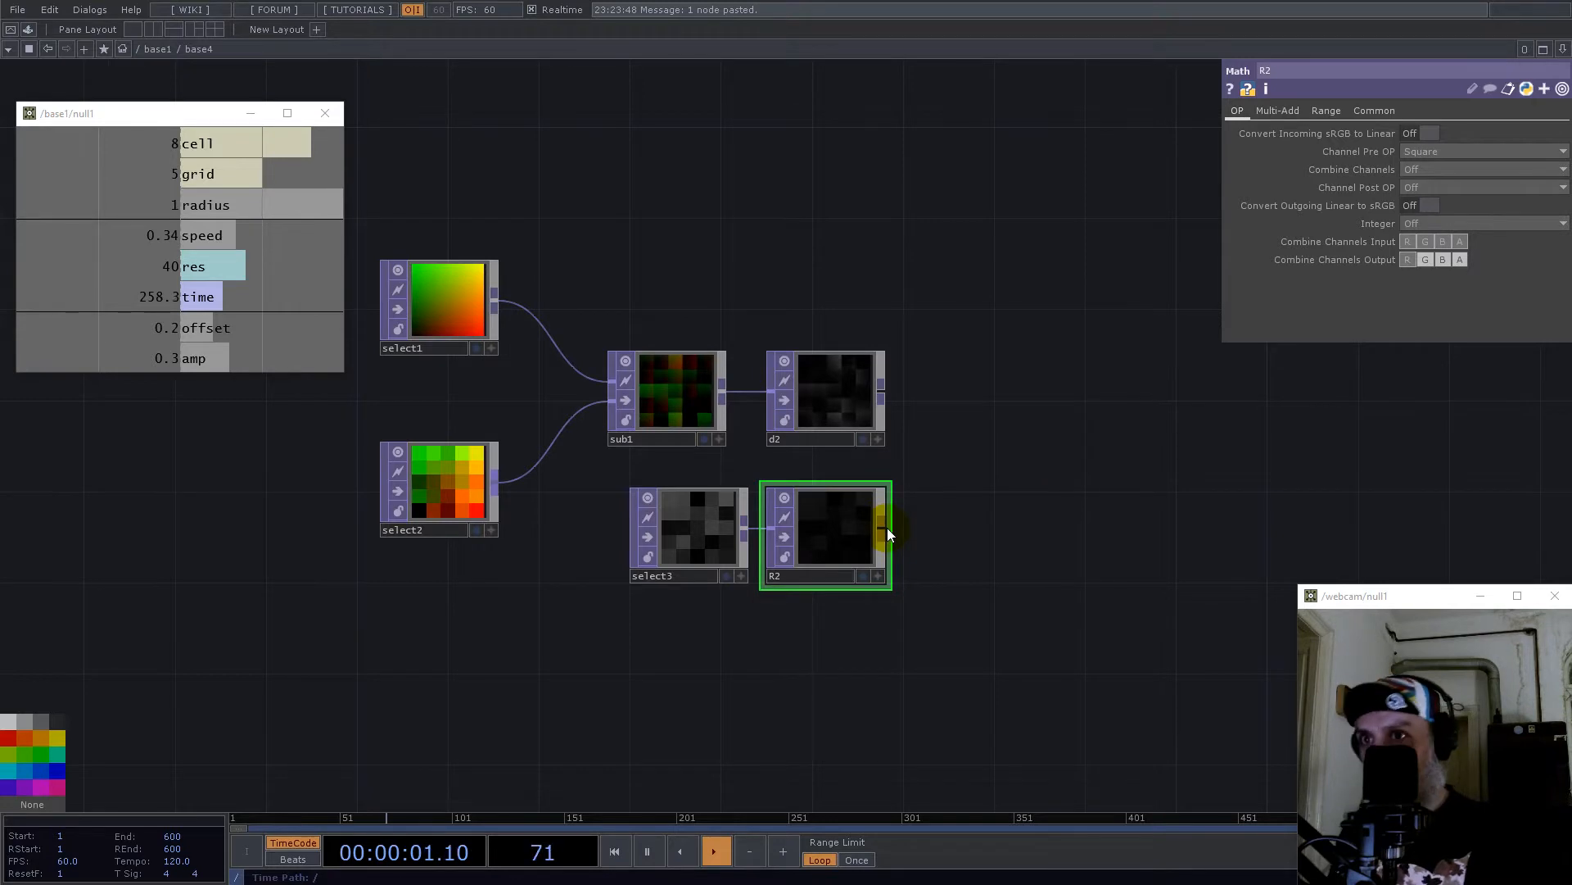
left_click(888, 532)
type("su")
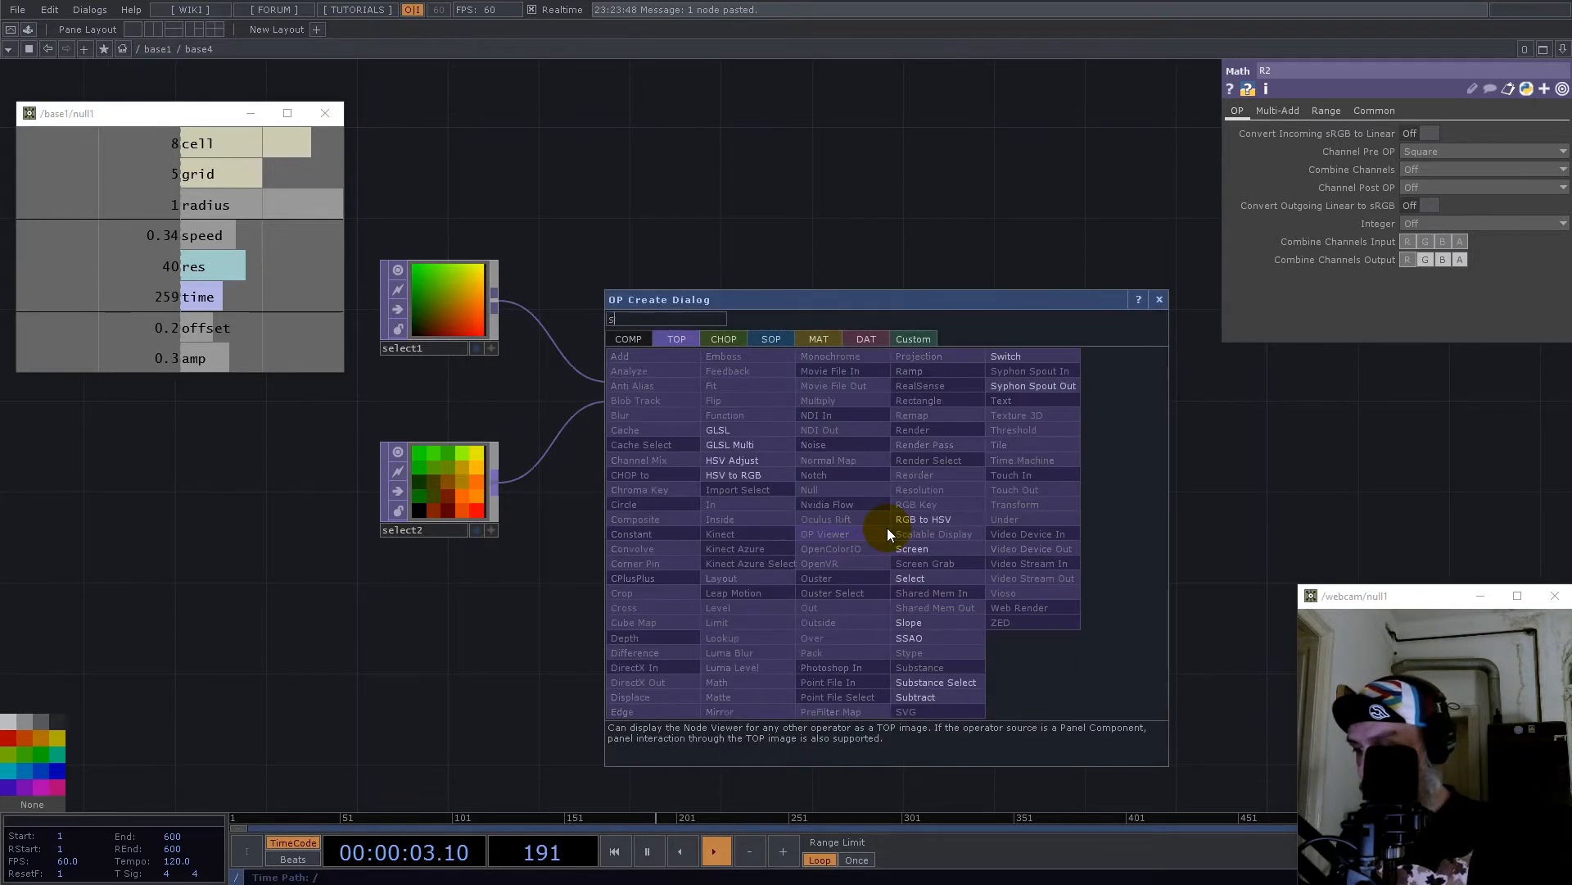
left_click(915, 696)
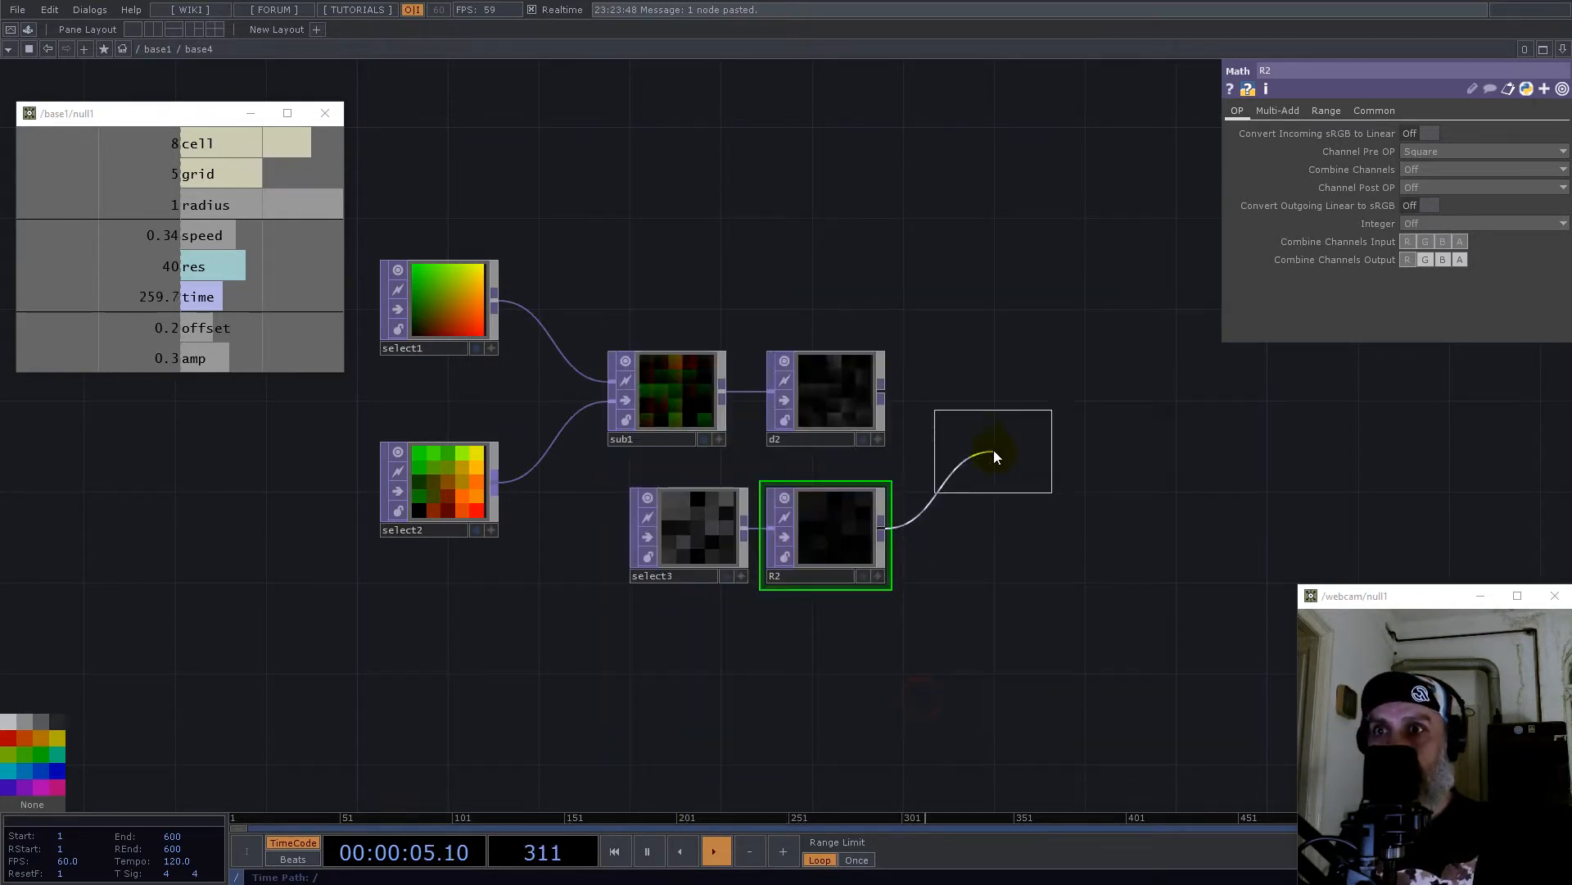
left_click(993, 449)
left_click_drag(1020, 441, 1089, 440)
left_click(883, 391)
left_click(977, 456)
left_click_drag(1086, 438, 1065, 460)
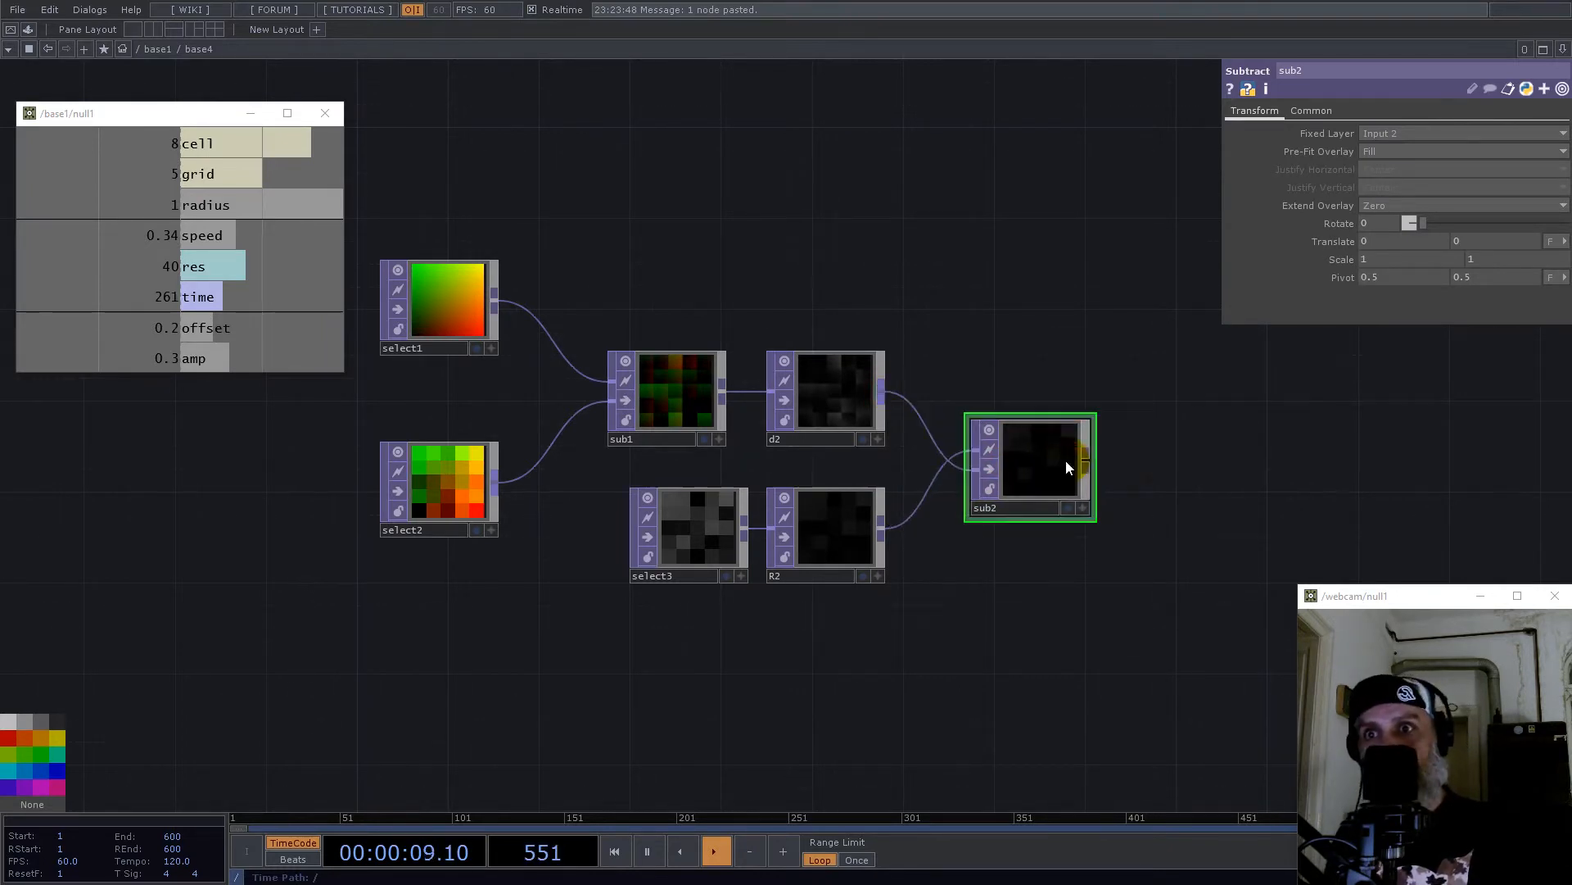
Step: Append a Math TOP to sub2 and set its Channel Pre OP to Root
left_click_drag(1225, 445, 952, 487)
right_click(819, 503)
type("math")
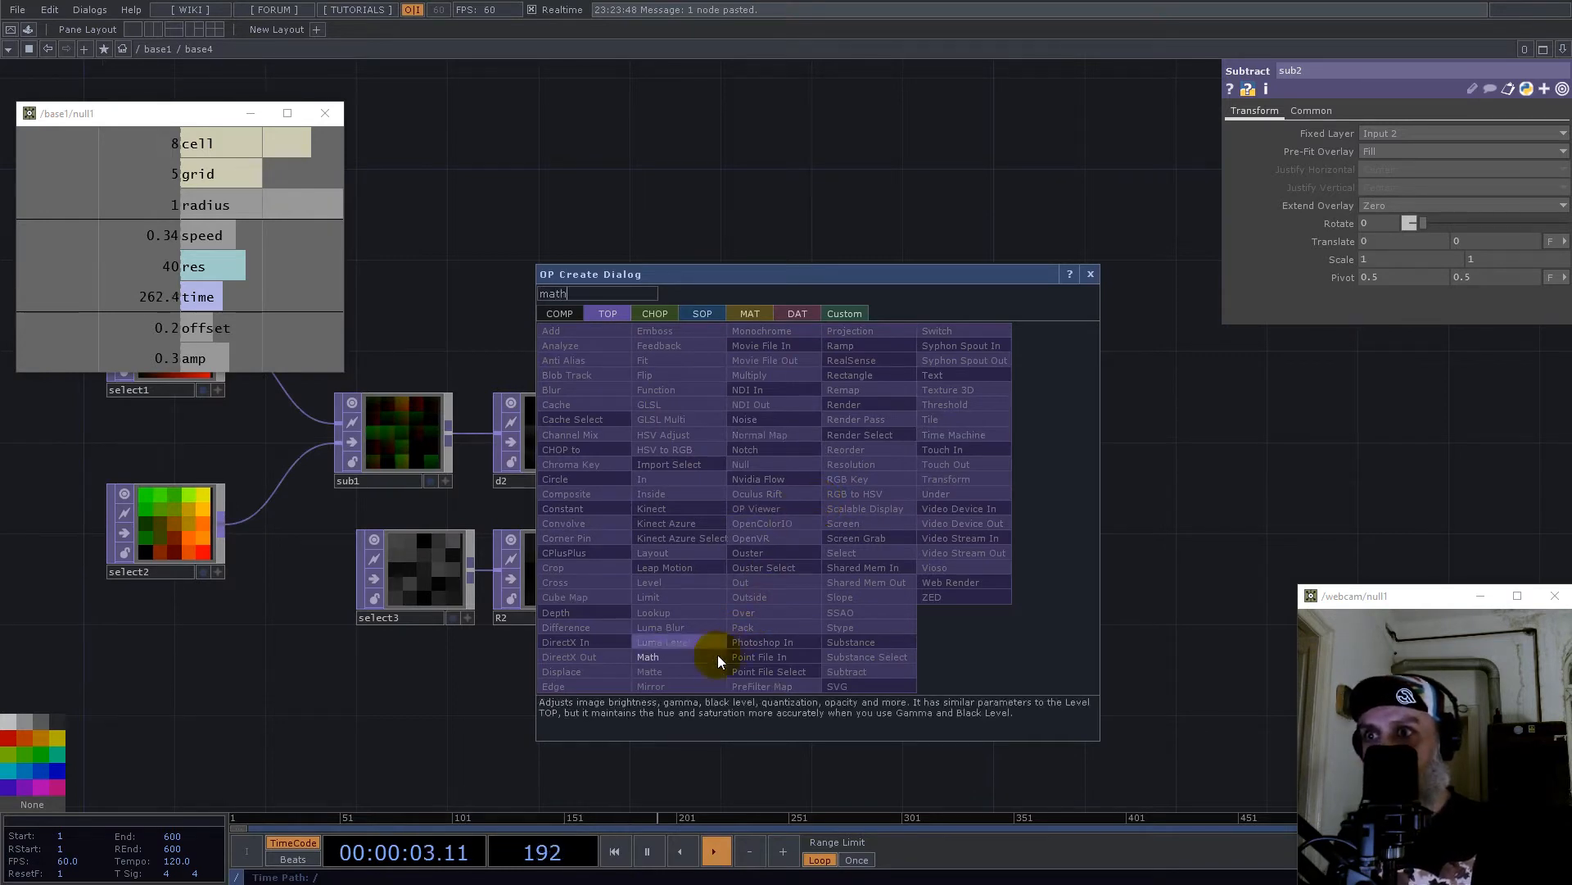
left_click(684, 656)
left_click(940, 534)
left_click(1425, 152)
left_click(1426, 209)
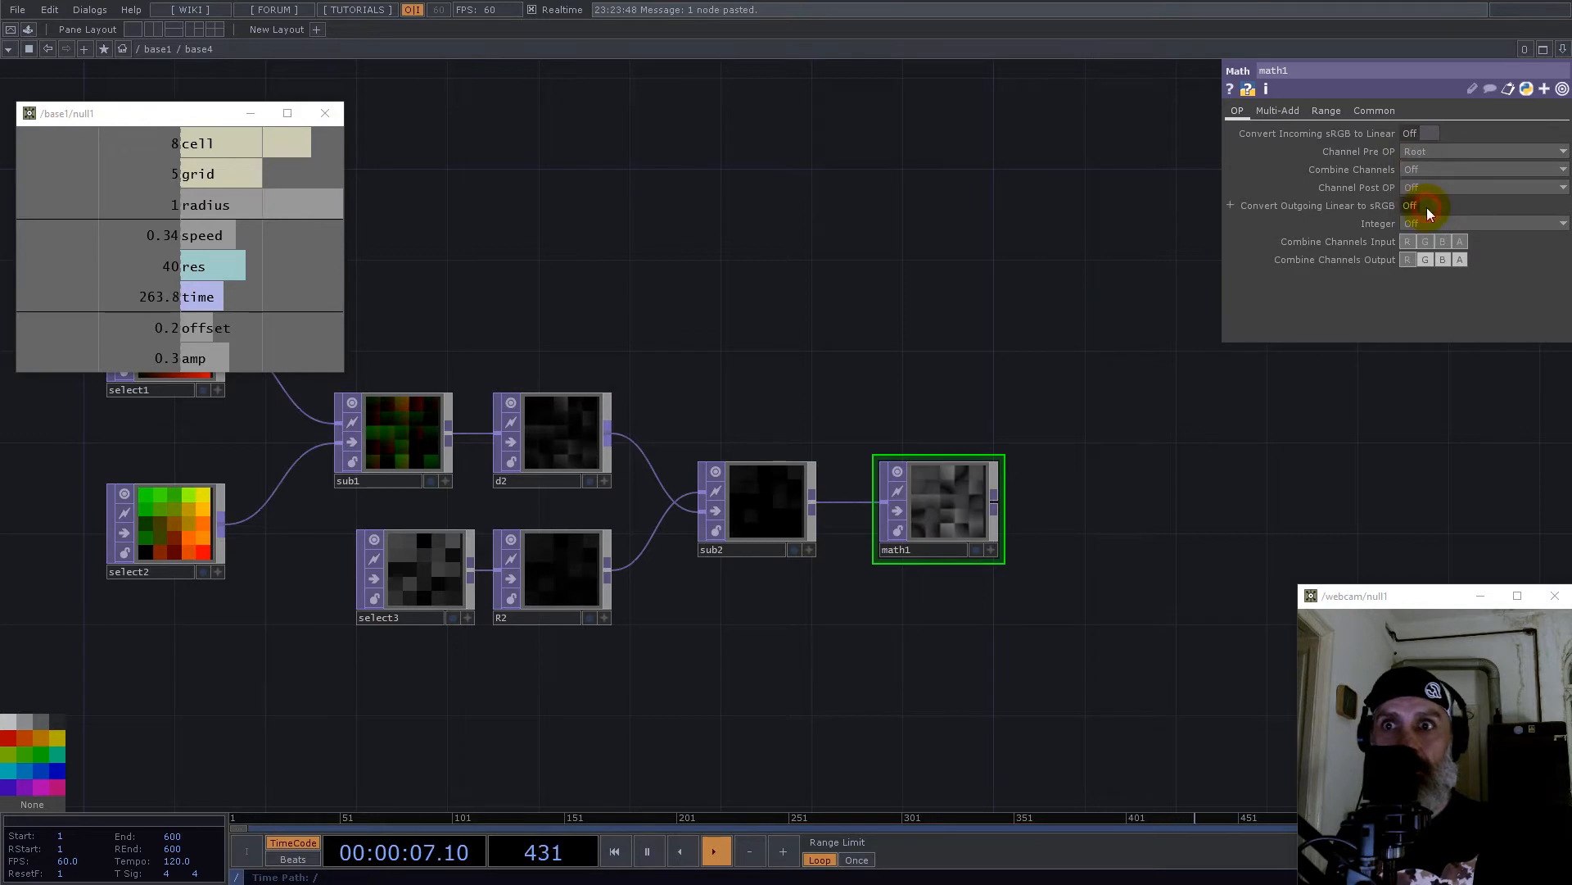
Step: Select every node except select1 and select2, and set their Input Smoothness and Viewer Smoothness to Nearest Pixel
scroll(959, 484, "up", 5)
scroll(968, 565, "up", 2)
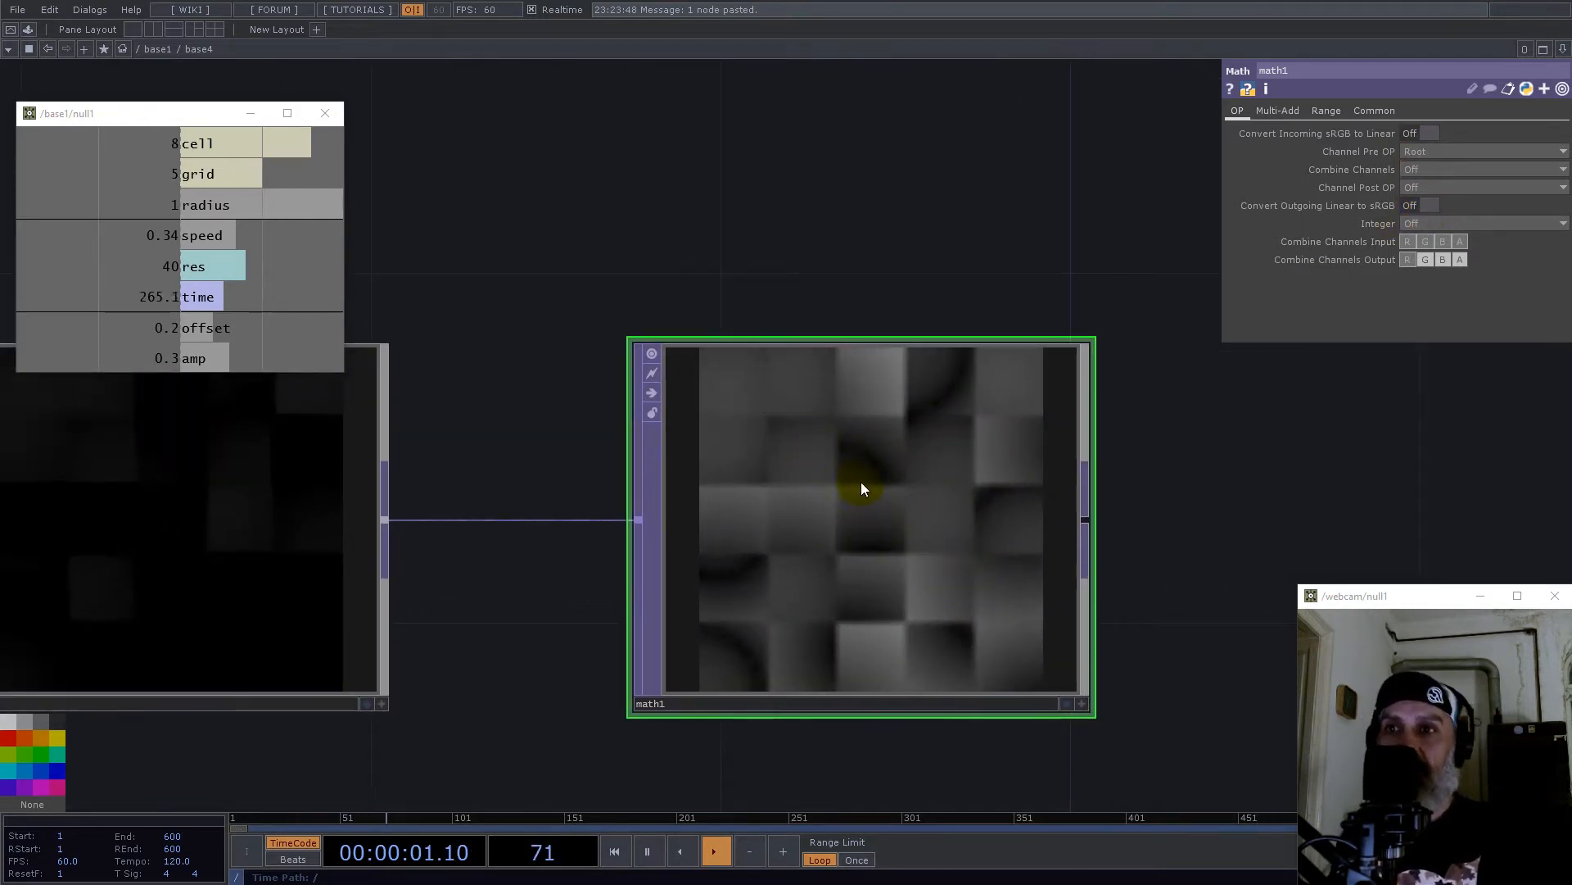
scroll(831, 508, "down", 7)
left_click_drag(1012, 588, 487, 407)
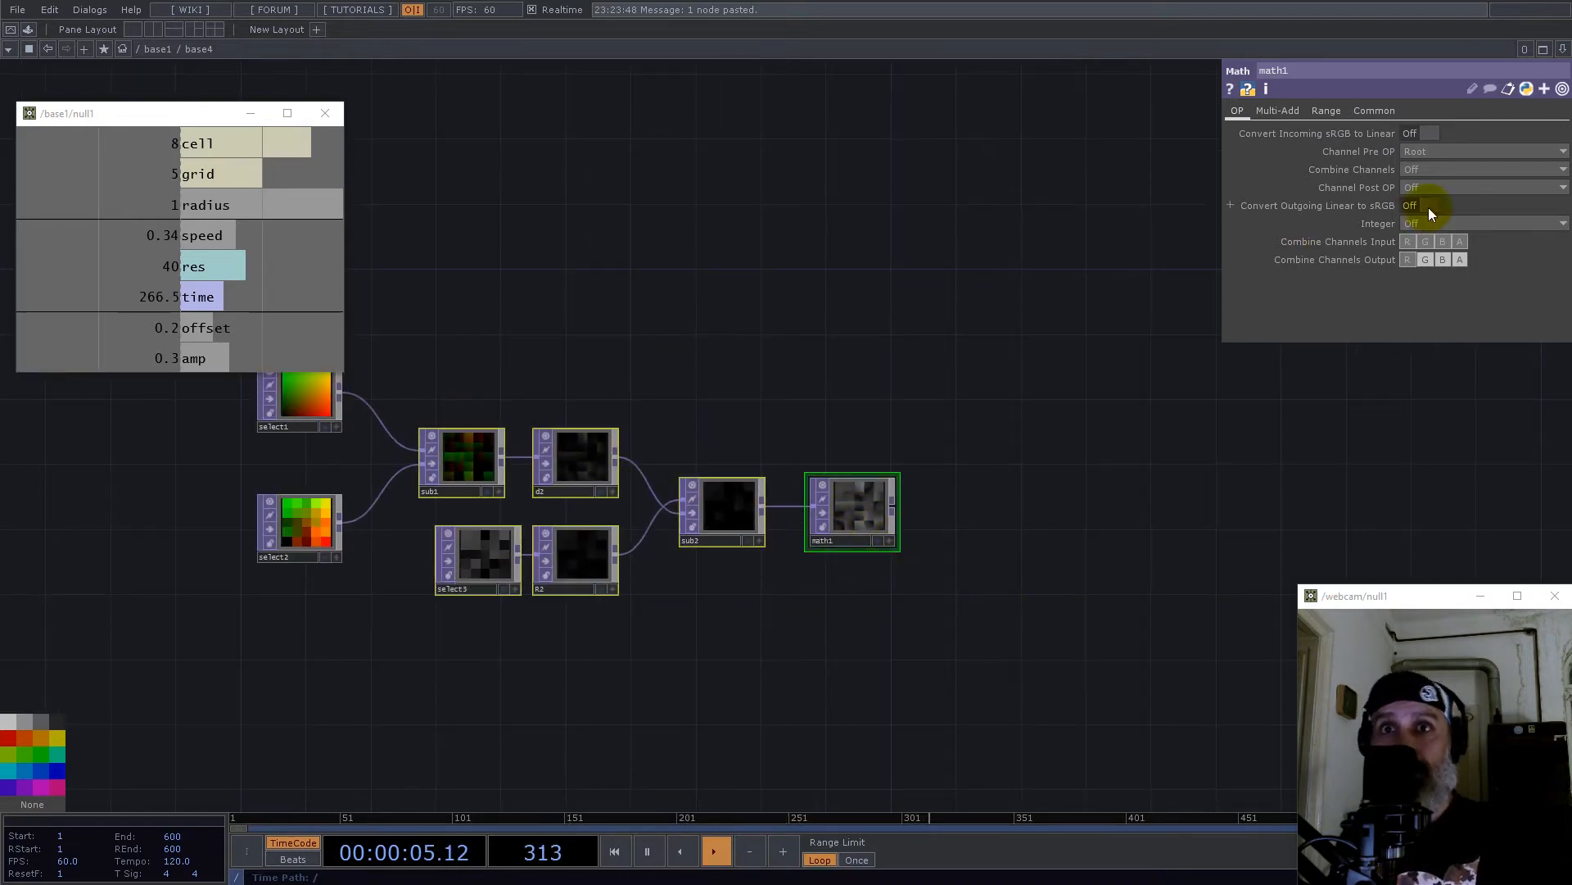
left_click(1373, 111)
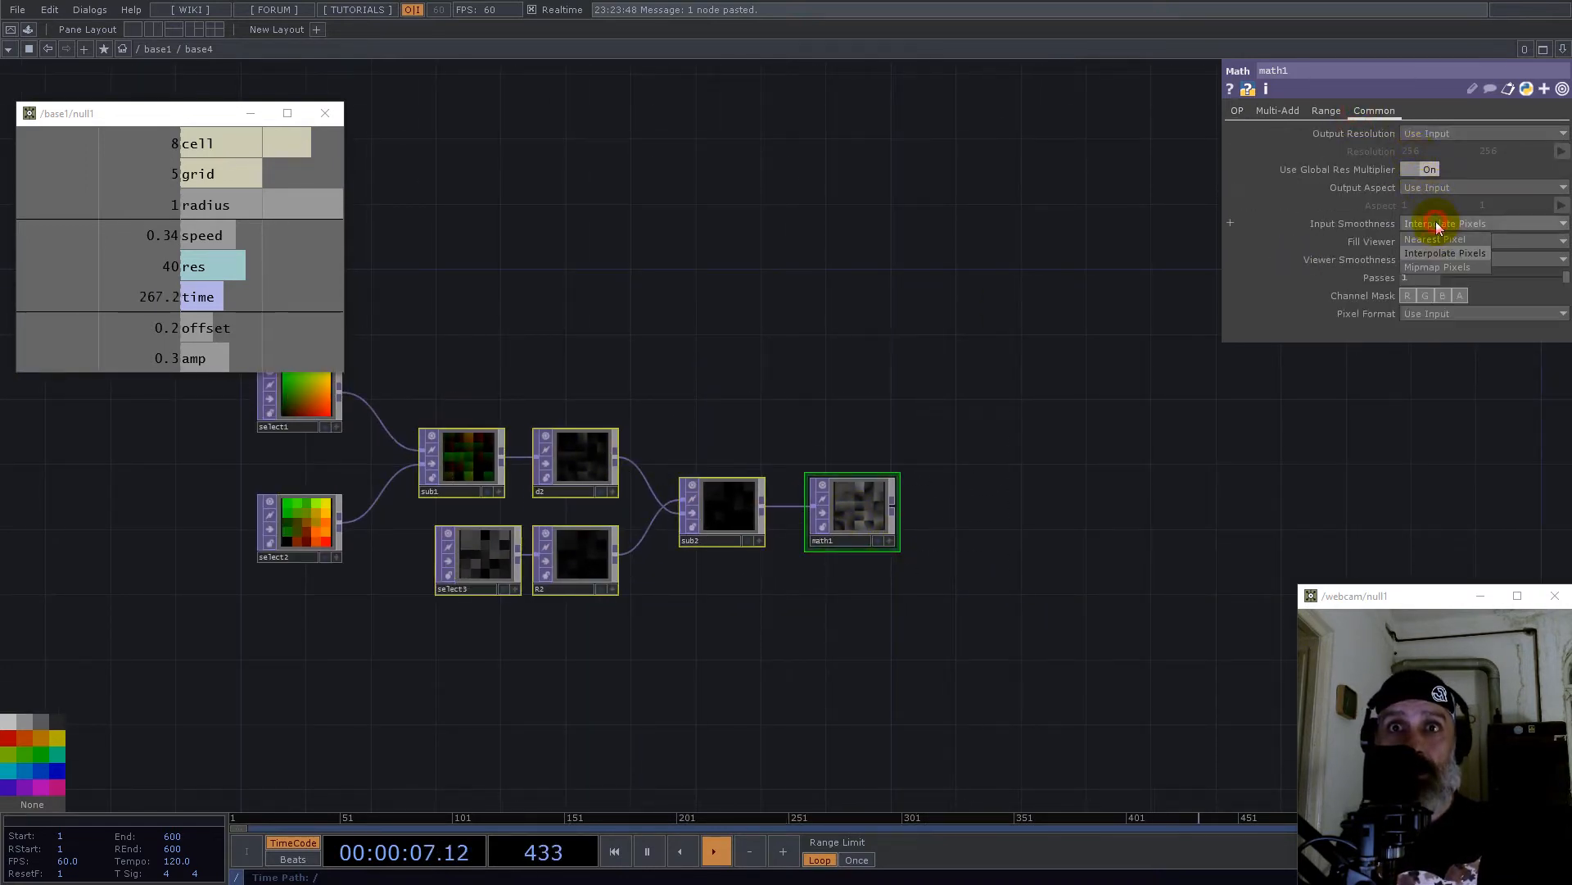
left_click(1442, 258)
left_click(1441, 271)
scroll(868, 524, "up", 5)
scroll(787, 418, "down", 5)
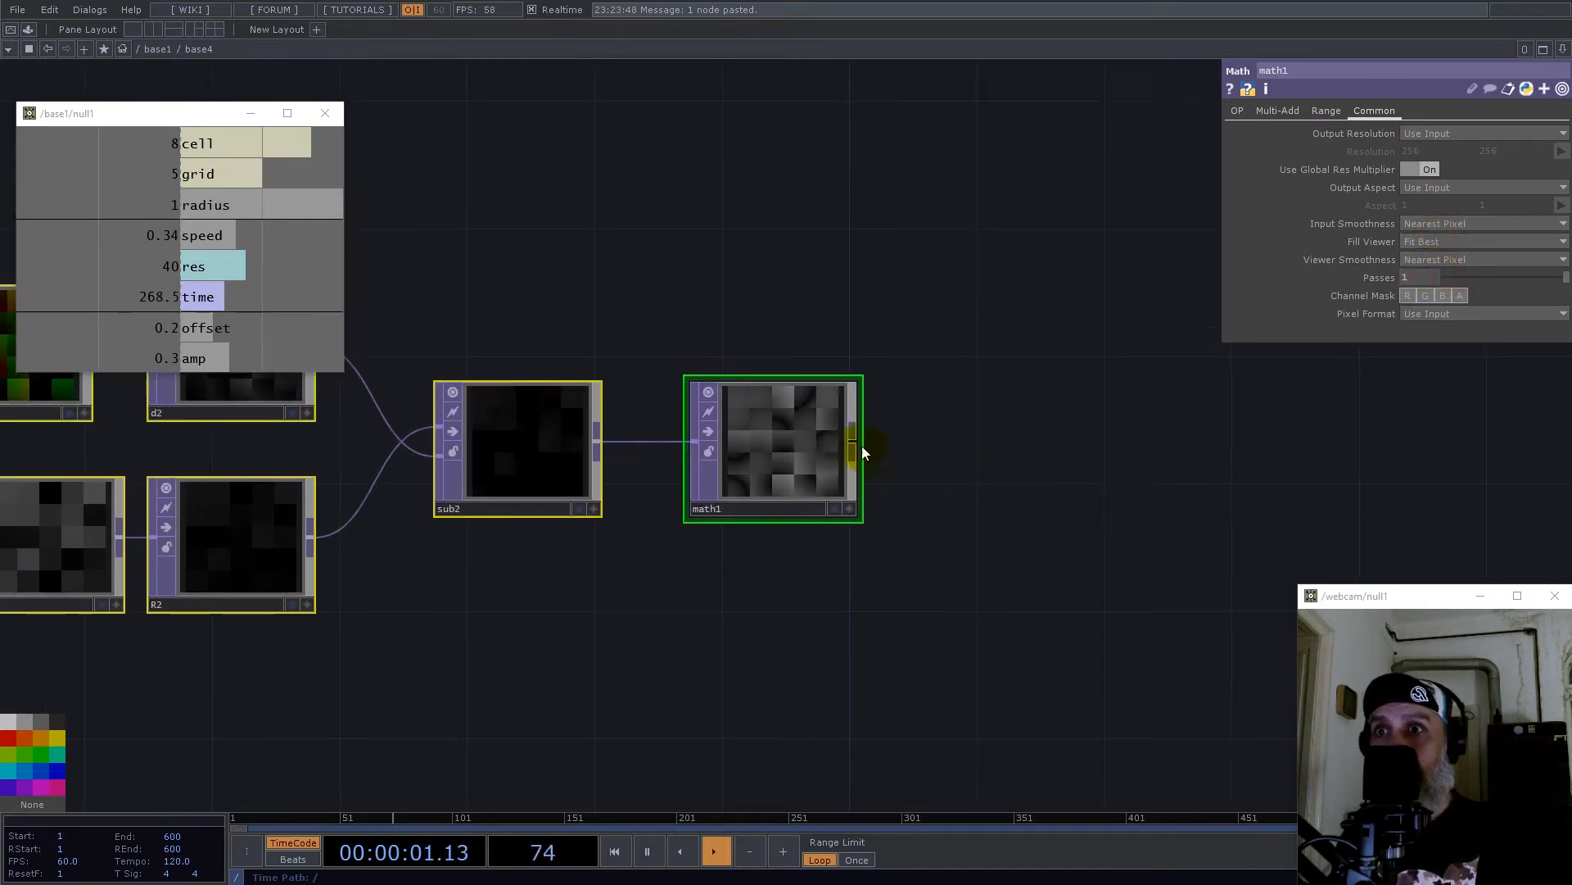
Step: Append an Out TOP well to the right of math1 and move select1 farther left of the other nodes
right_click(853, 440)
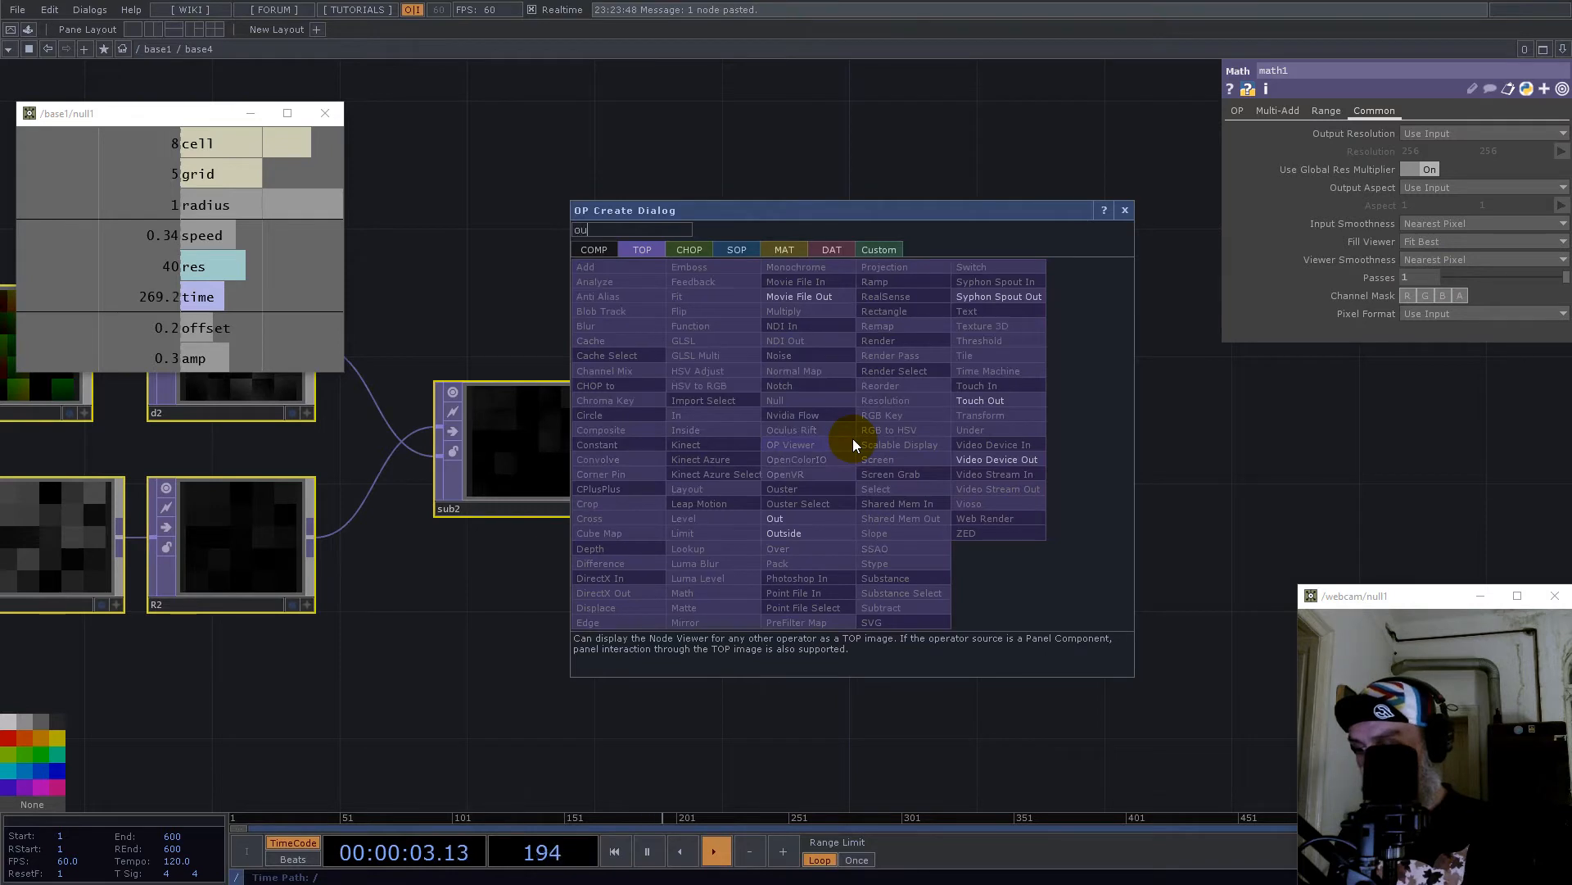
left_click(814, 519)
left_click(1355, 418)
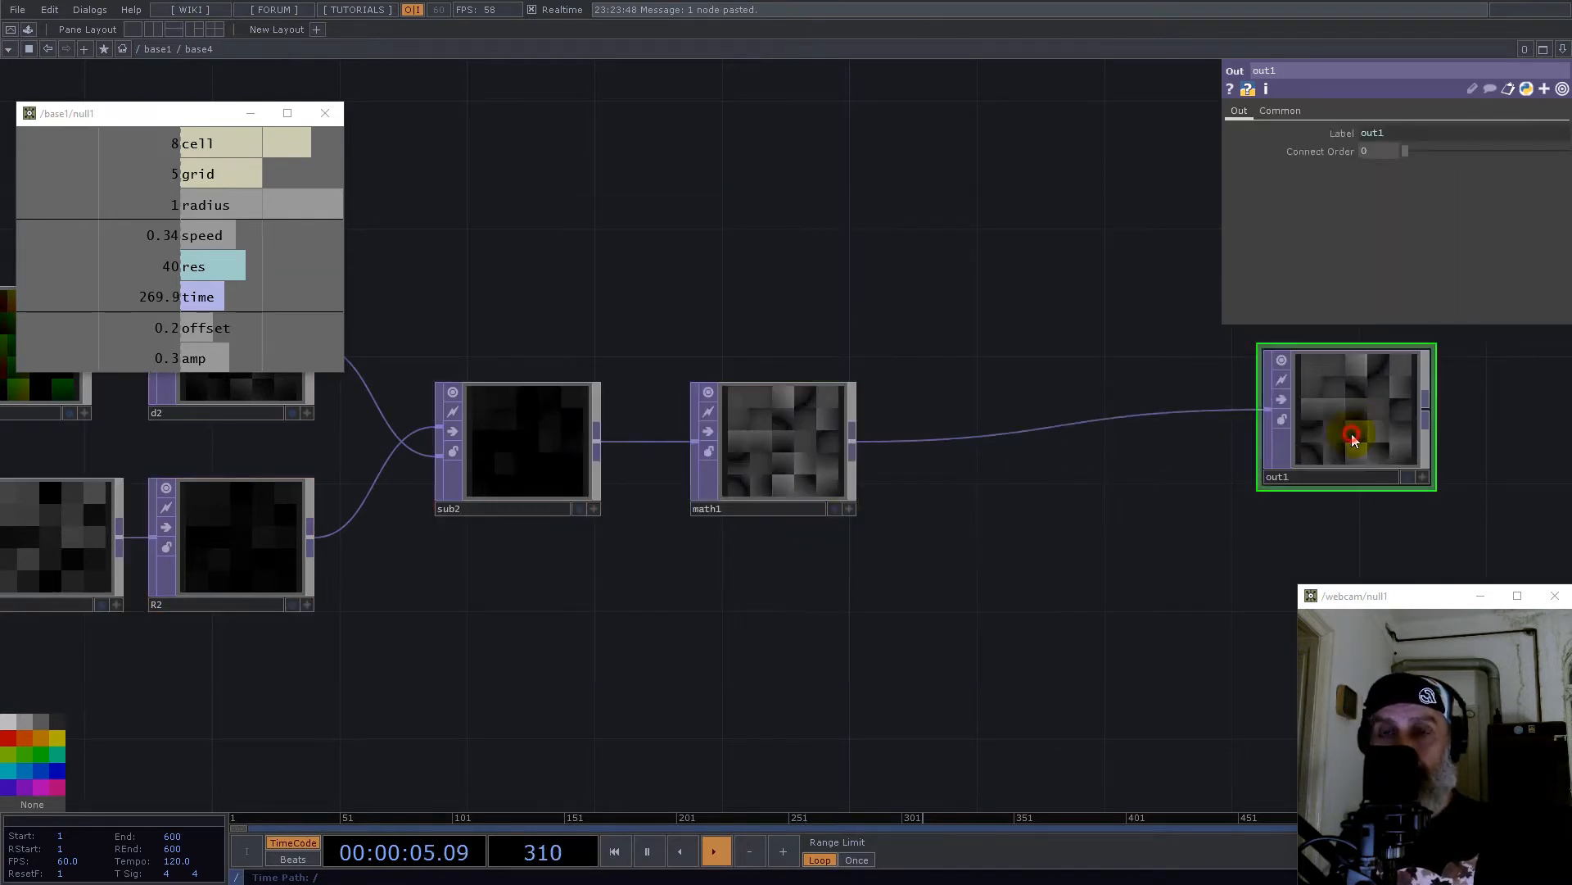
scroll(983, 500, "down", 5)
left_click_drag(622, 424, 475, 433)
scroll(701, 451, "up", 5)
scroll(859, 534, "down", 4)
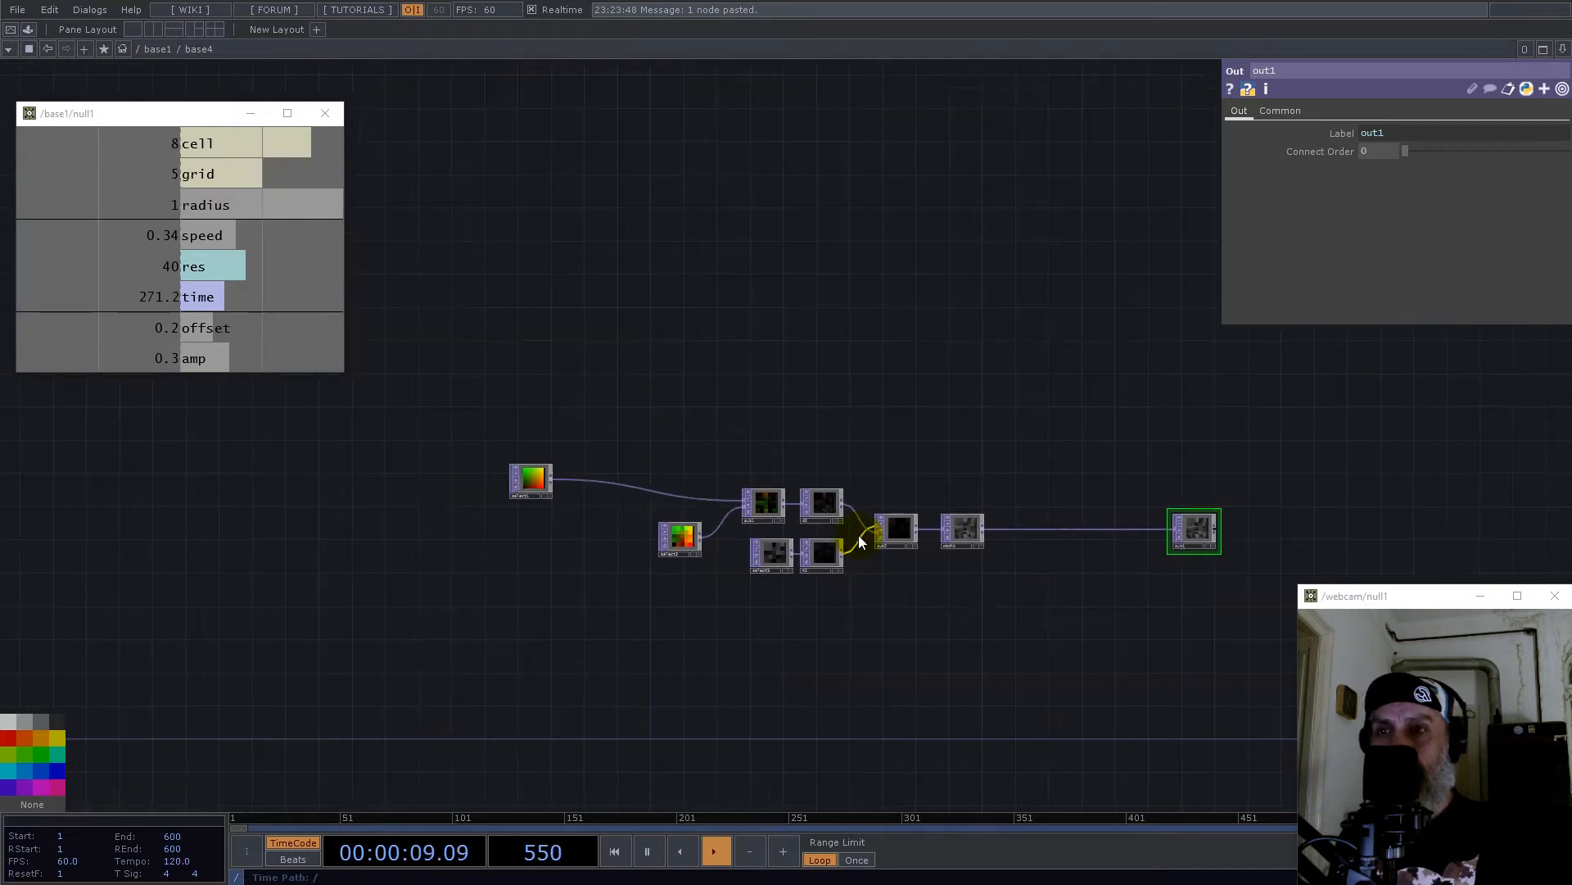
Step: Return to the parent network and examine the output image of base4 up close
scroll(773, 503, "down", 4)
scroll(773, 496, "down", 5)
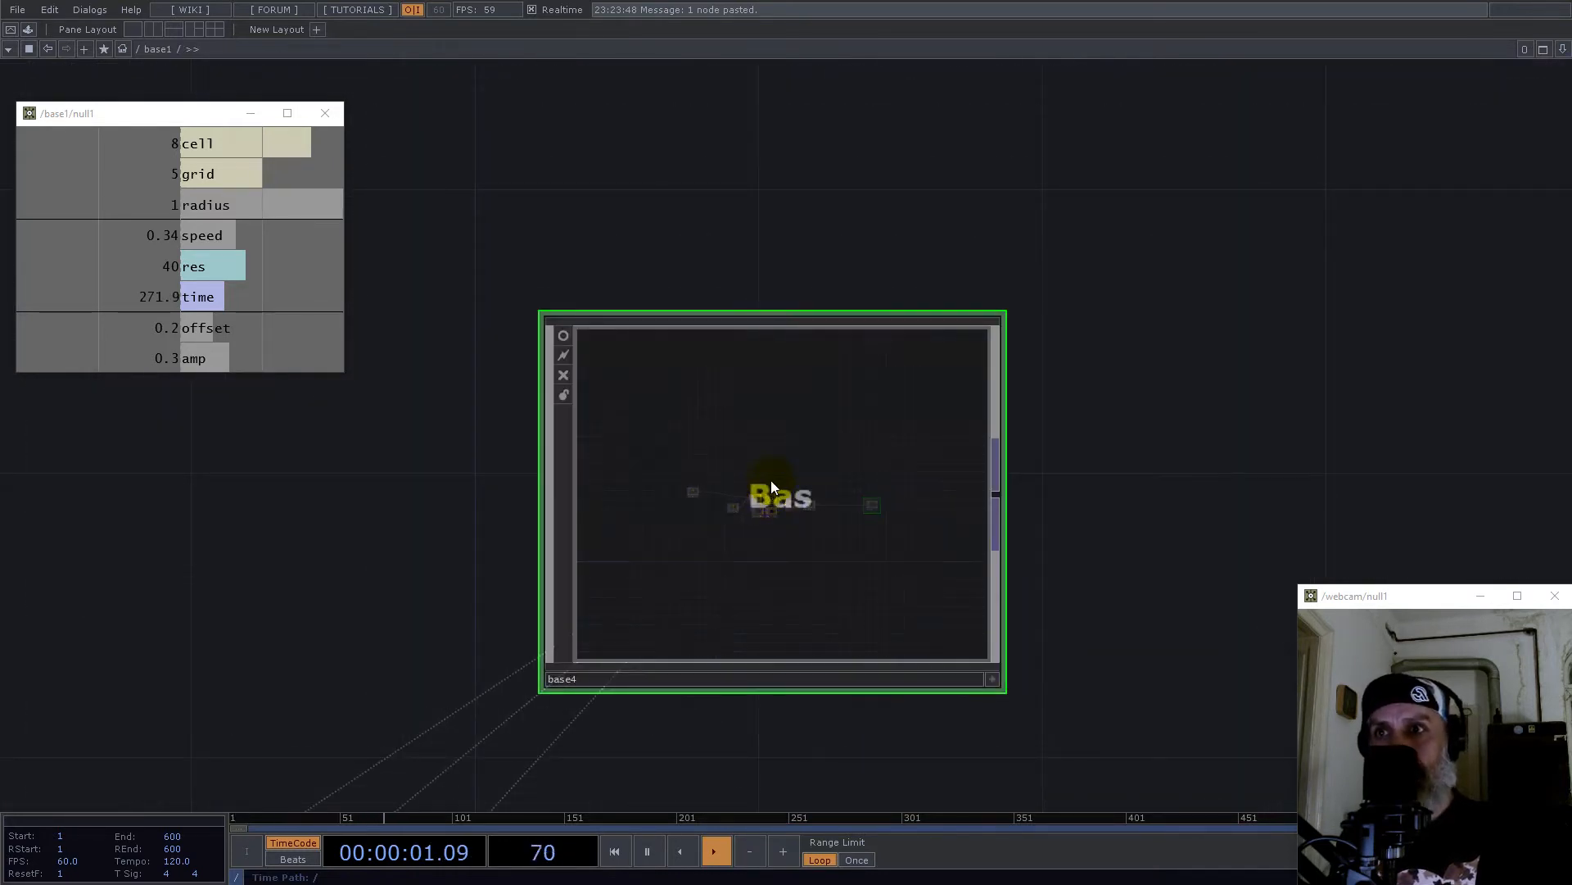
left_click(679, 415)
scroll(754, 494, "up", 5)
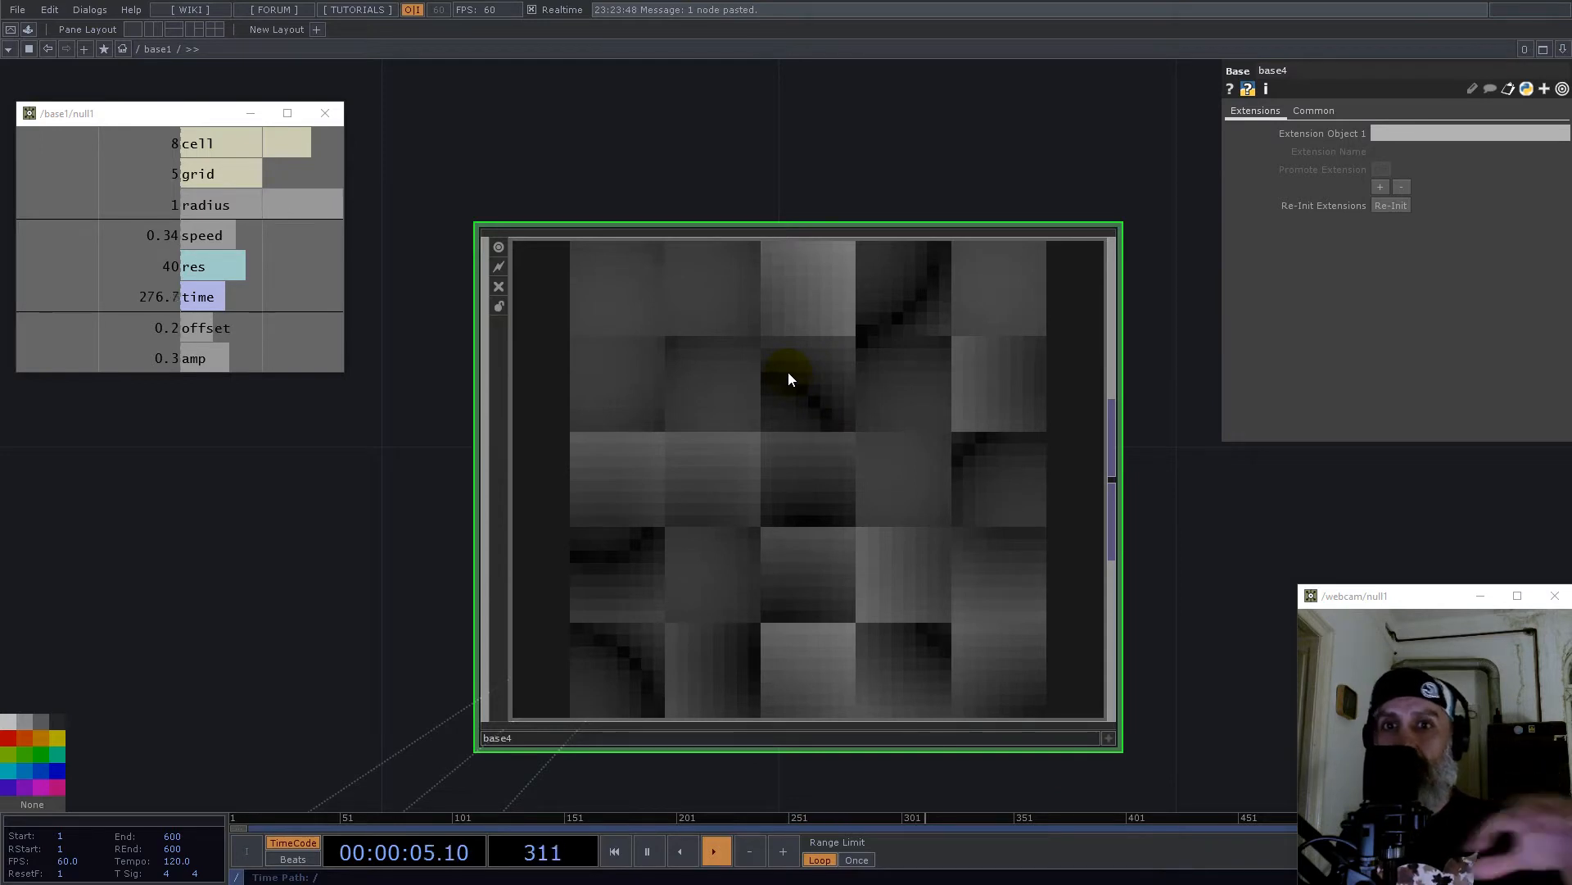
scroll(788, 371, "down", 6)
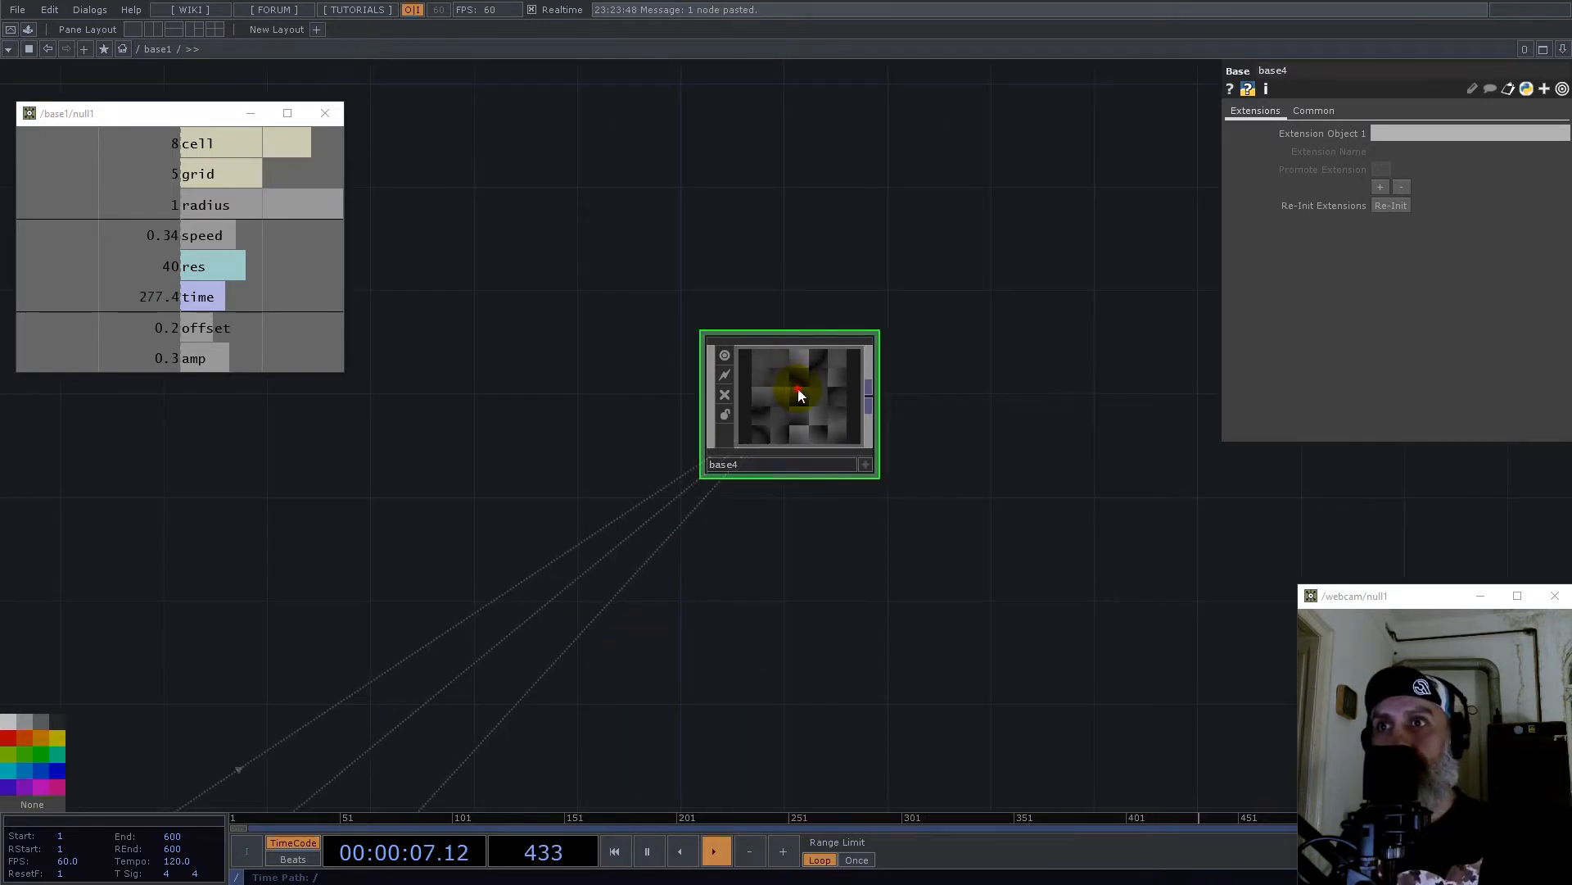
Step: Inside base4, branch a second Math TOP off sub2 above math1 and set its Integer option to Ceiling
double_click(798, 388)
scroll(800, 533, "up", 5)
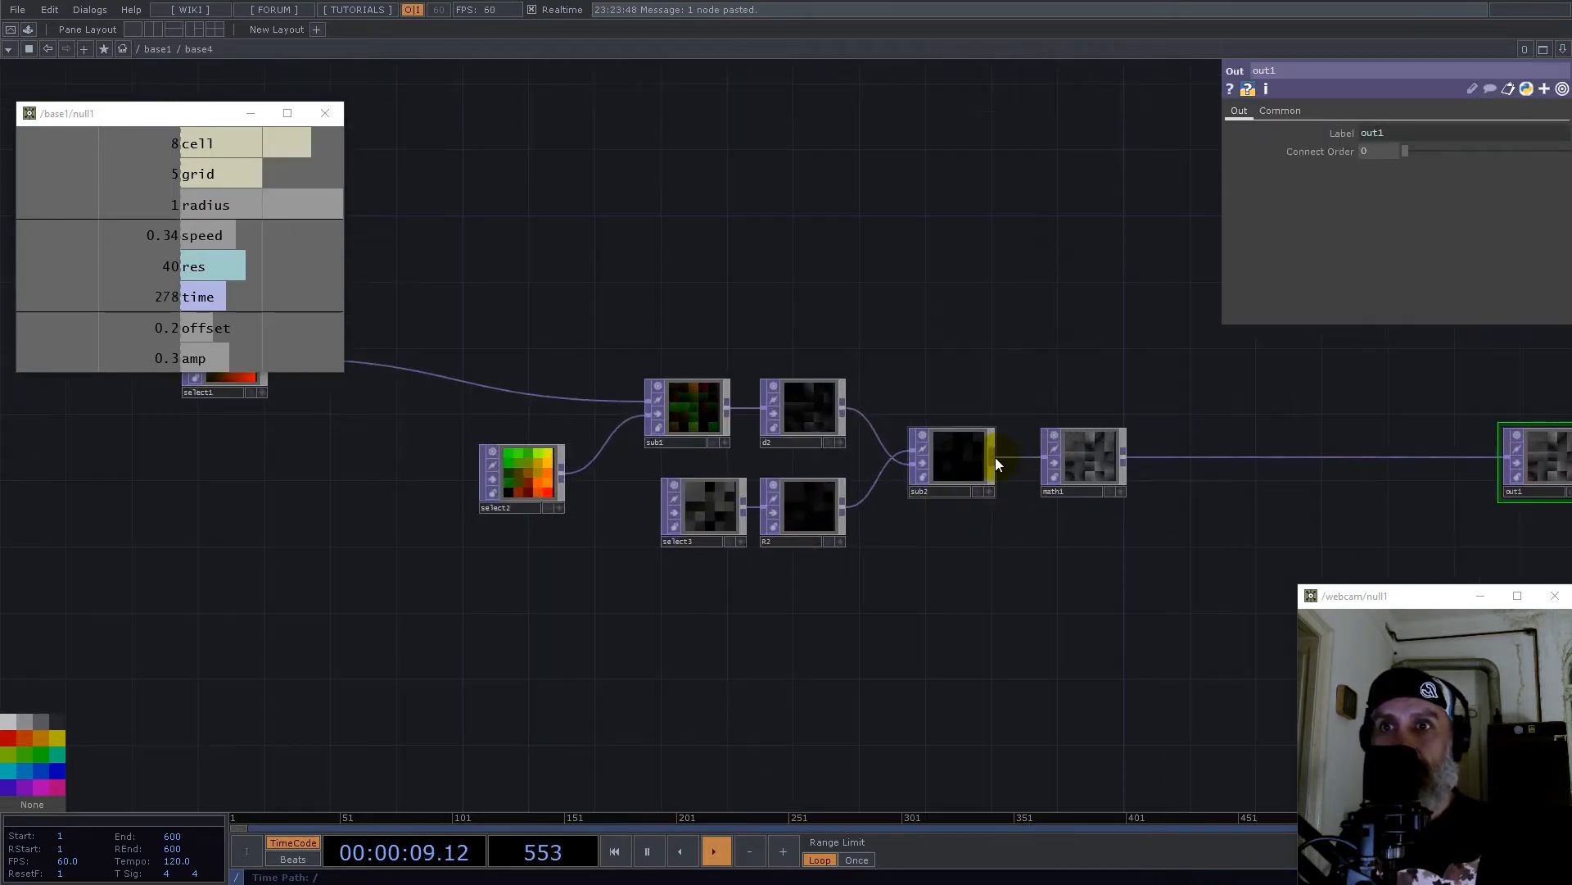
right_click(995, 457)
type("math")
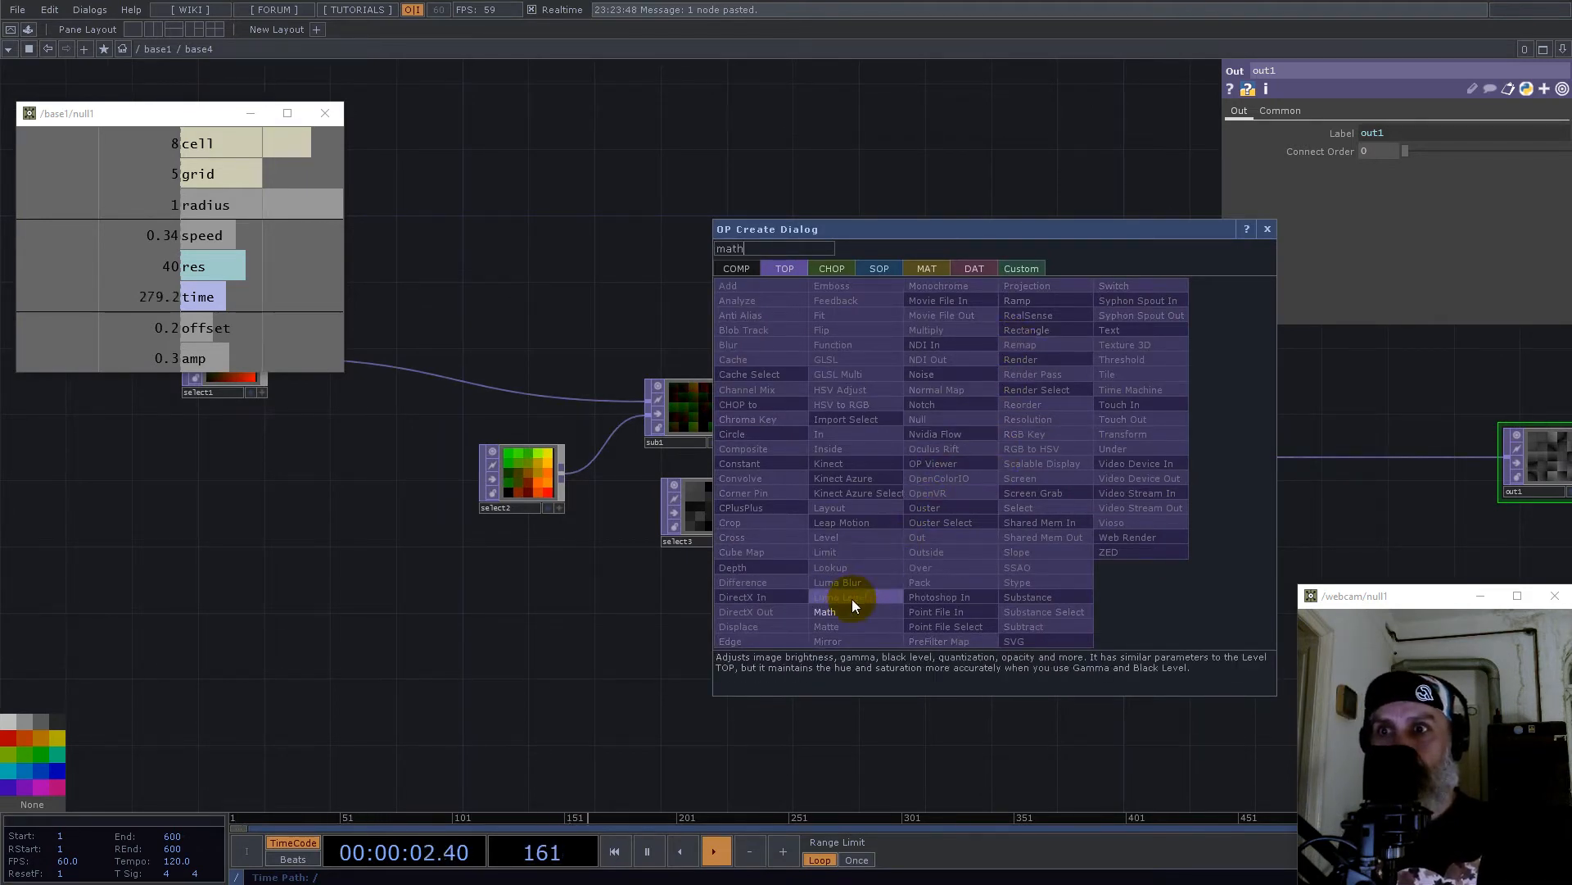
left_click(846, 610)
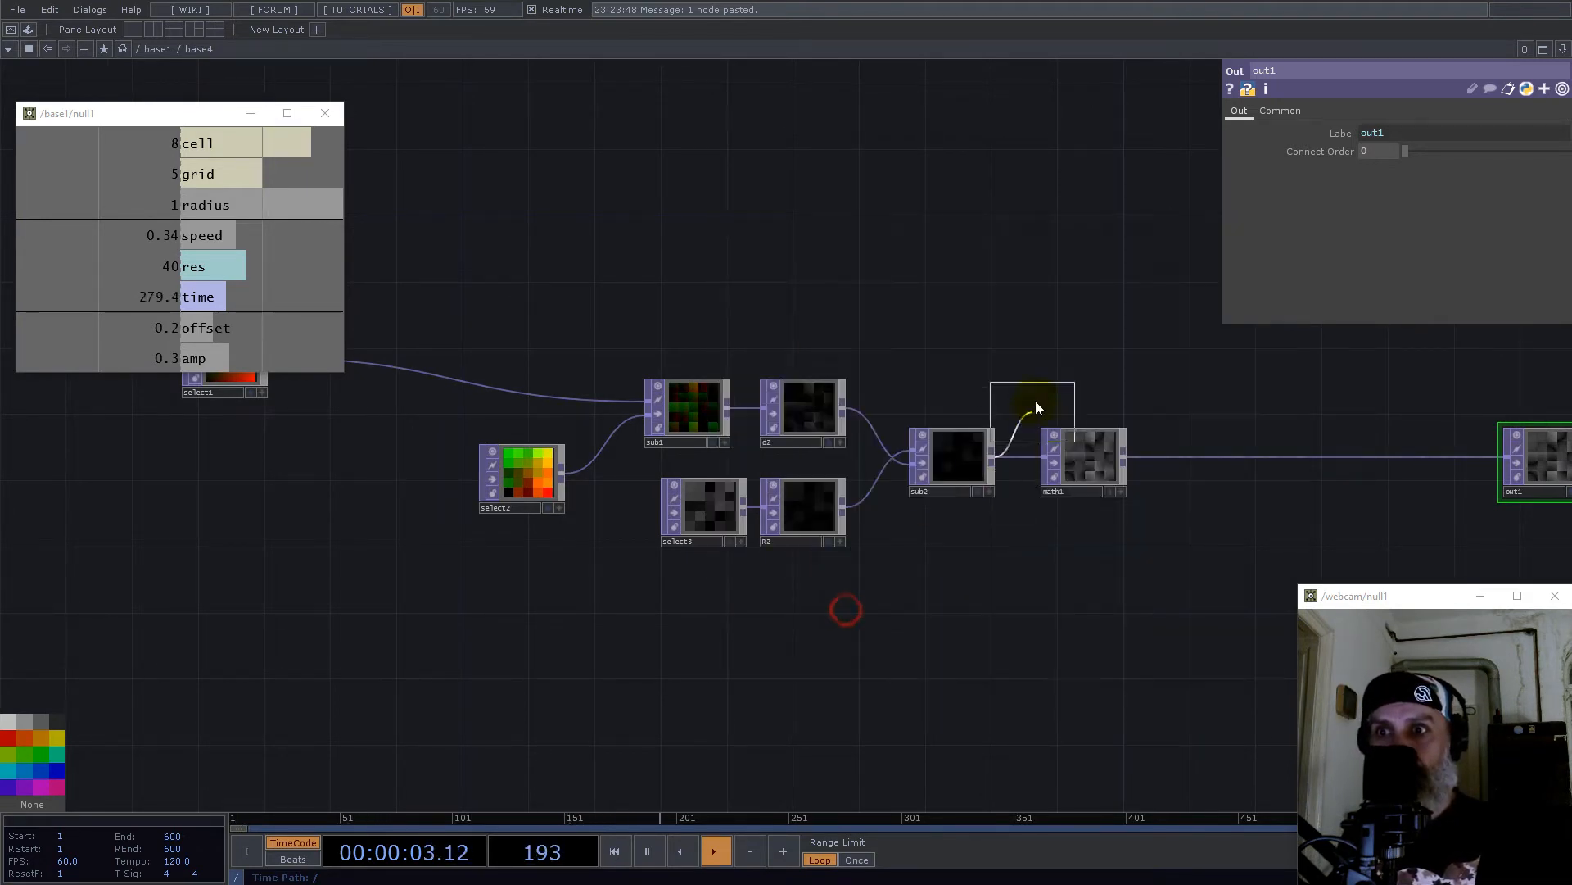
left_click(1077, 366)
left_click(1445, 223)
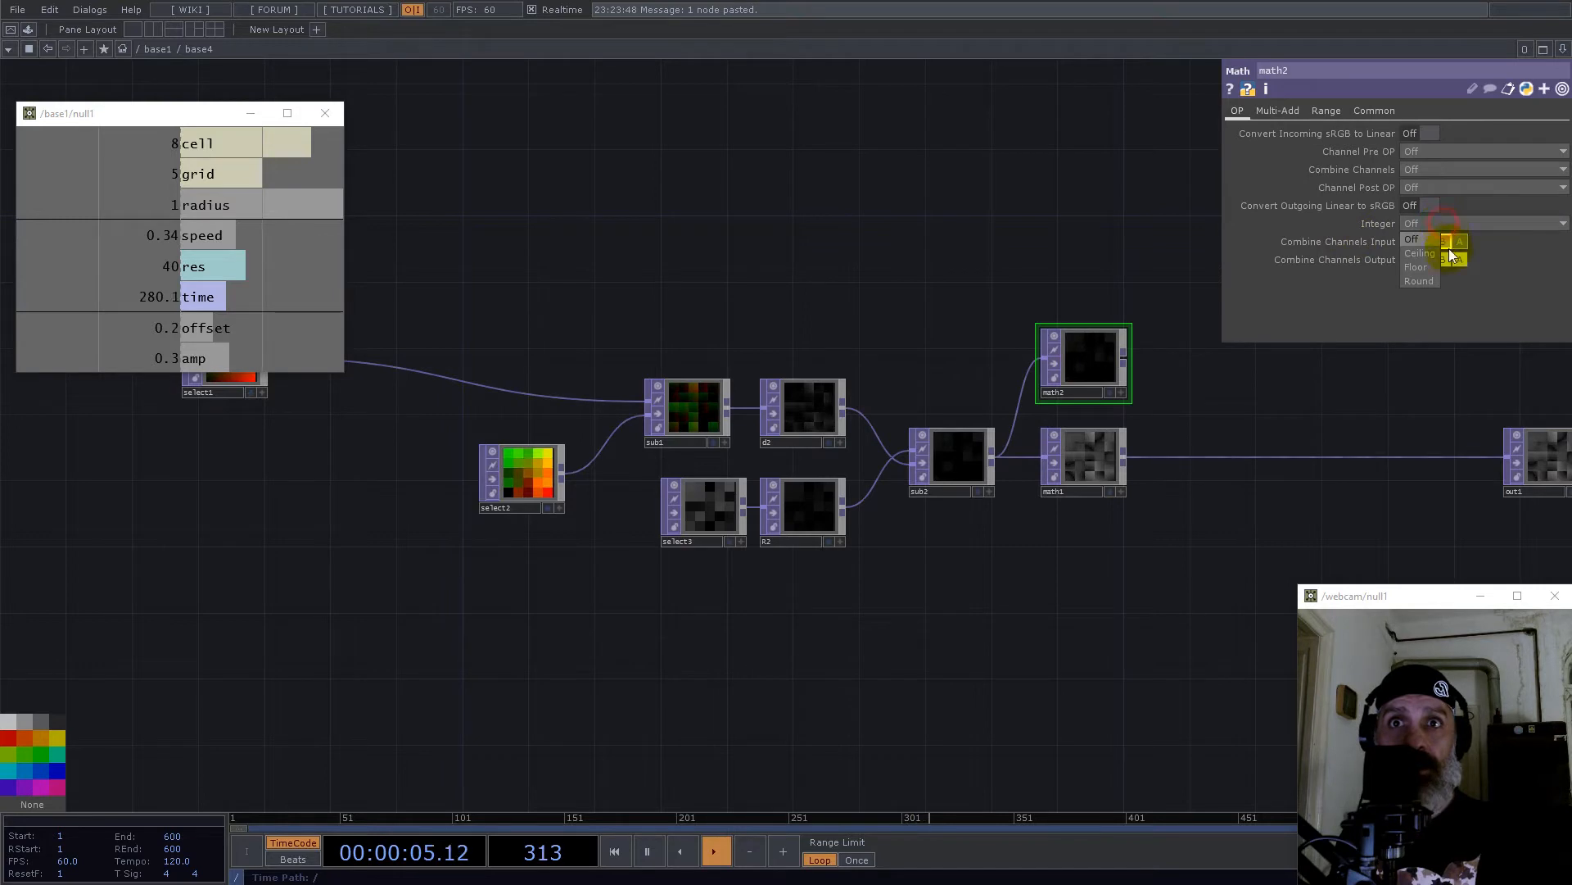
left_click(1423, 254)
Step: Insert a Multiply TOP between math1 and out1 that multiplies math2 with math1
right_click(1130, 355)
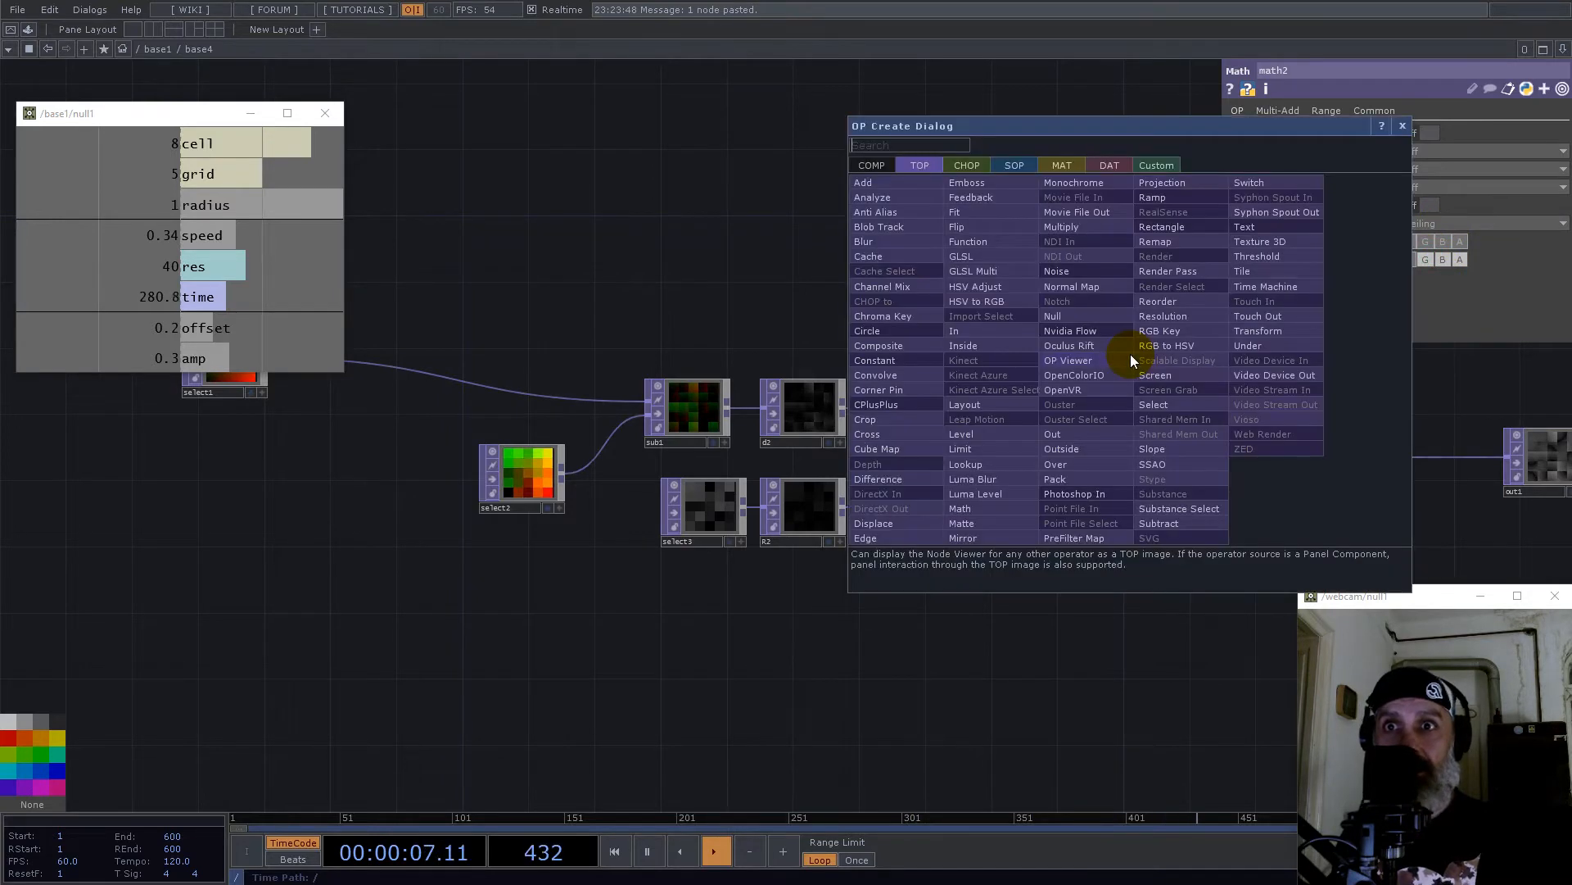
type("mul")
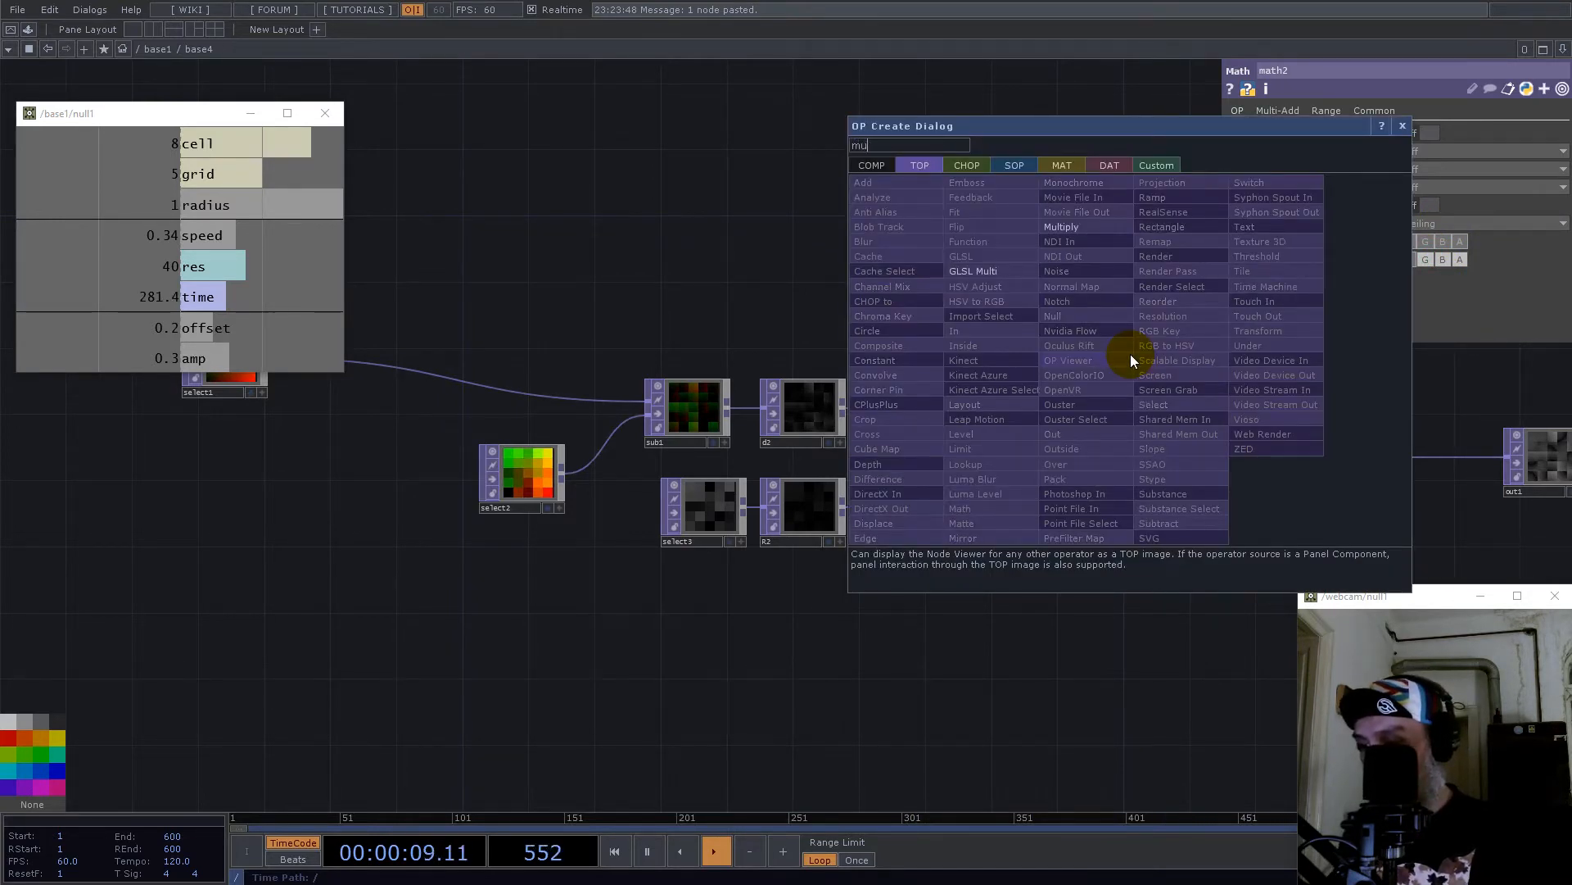
key("Return")
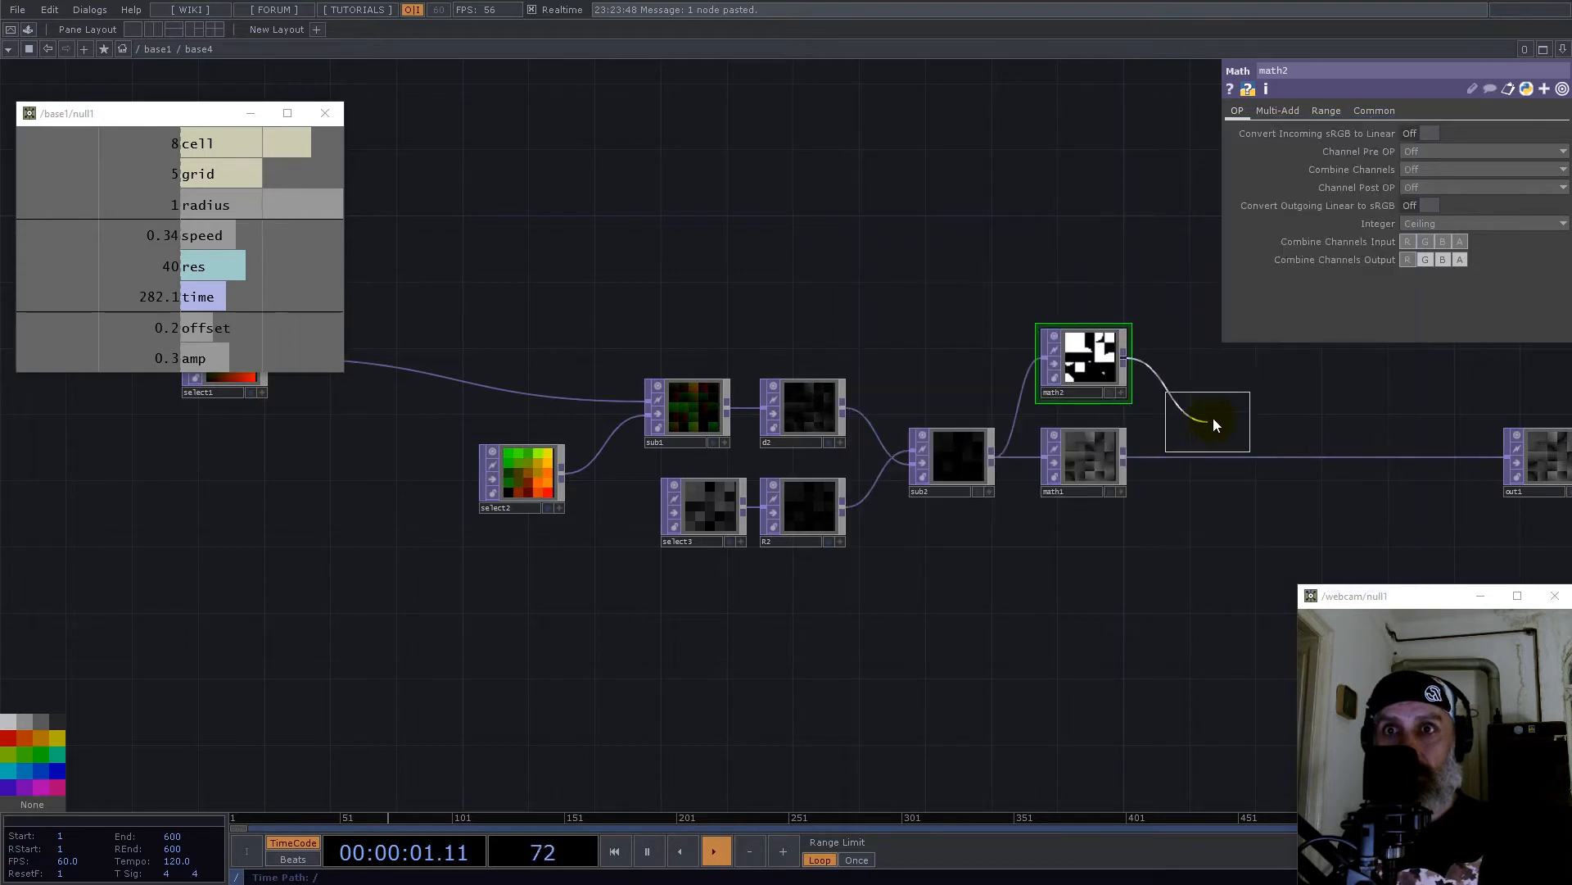
left_click(1212, 417)
left_click_drag(1129, 458, 1361, 456)
left_click_drag(1215, 409, 1231, 443)
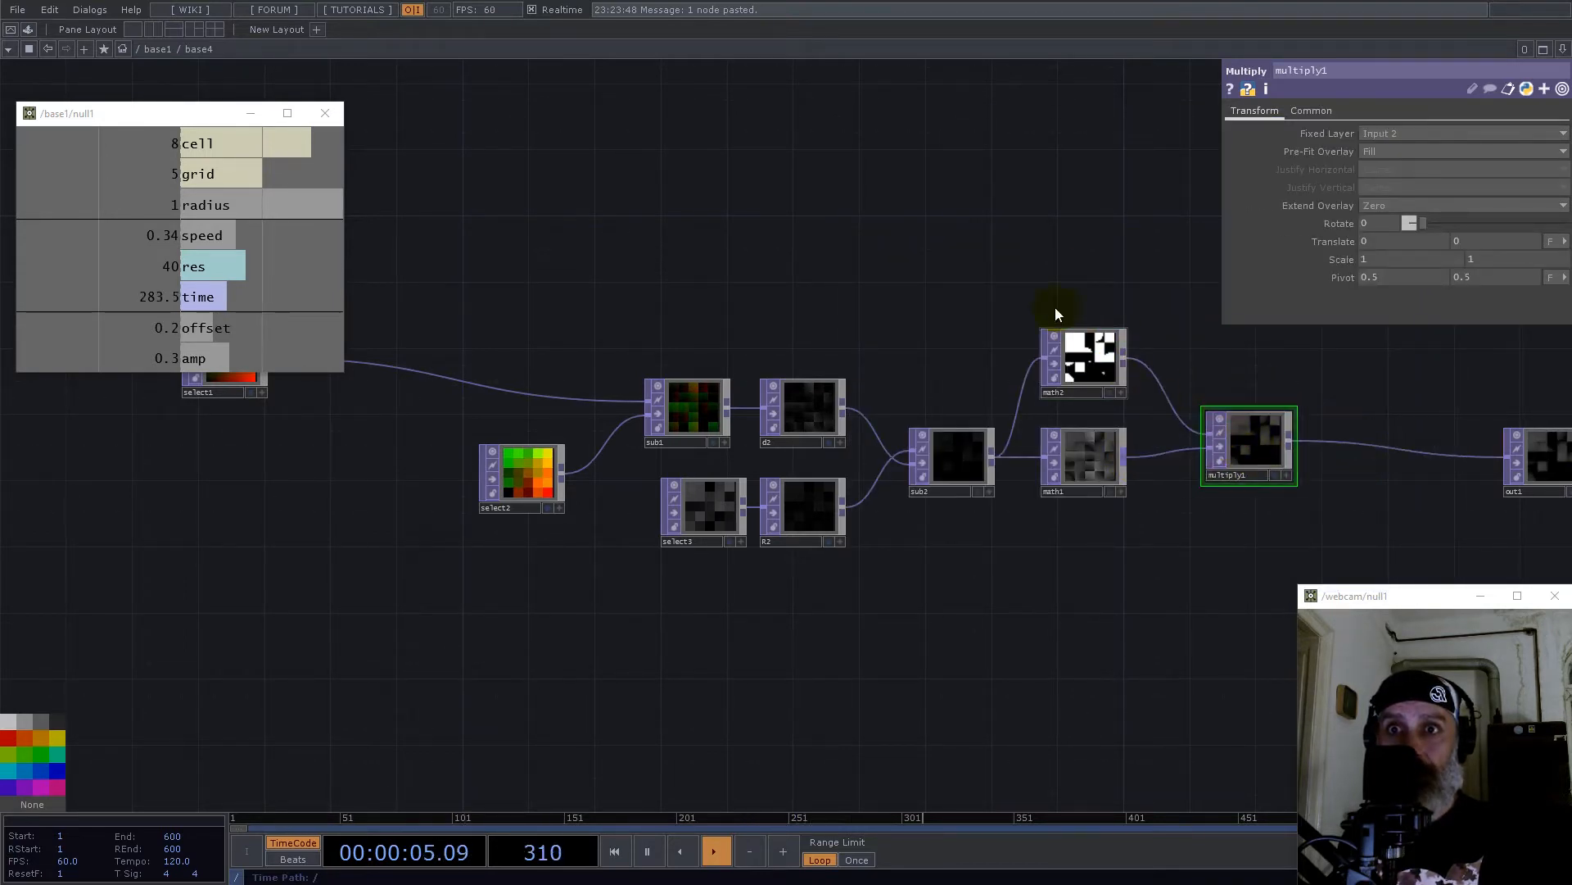
Step: Set Input Smoothness and Viewer Smoothness to Nearest Pixel on math1, math2 and multiply1 together
left_click_drag(1298, 519, 1299, 520)
left_click(1313, 112)
left_click(1427, 224)
left_click(1421, 240)
left_click(1419, 260)
left_click(1405, 276)
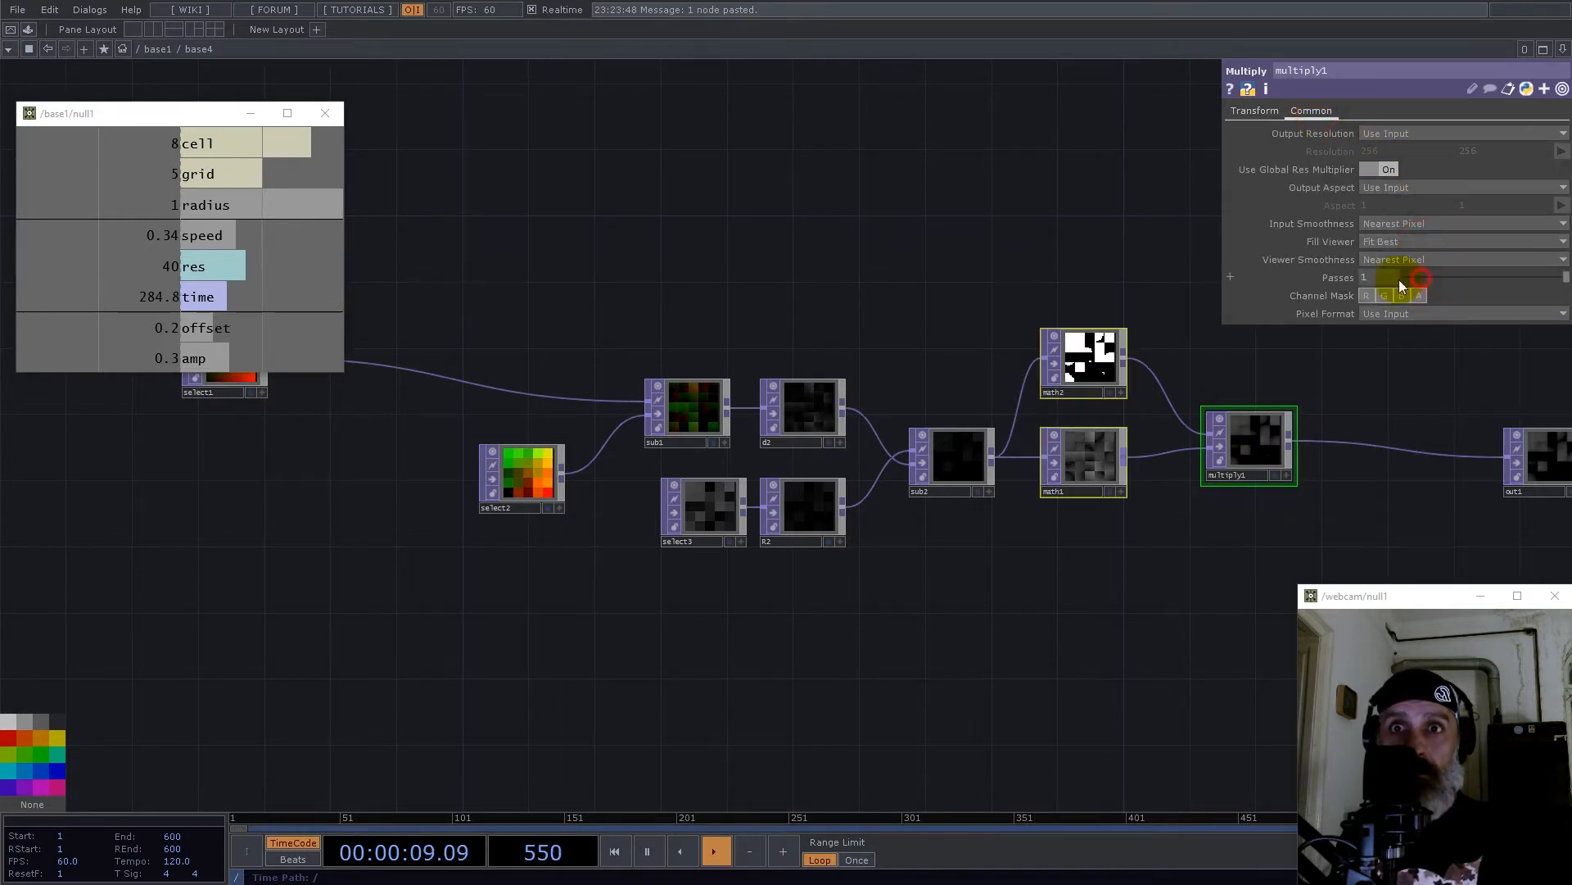
Step: Examine the output of base4 from the parent network and compare it with the image of math1 inside
scroll(840, 356, "down", 5)
scroll(840, 355, "down", 3)
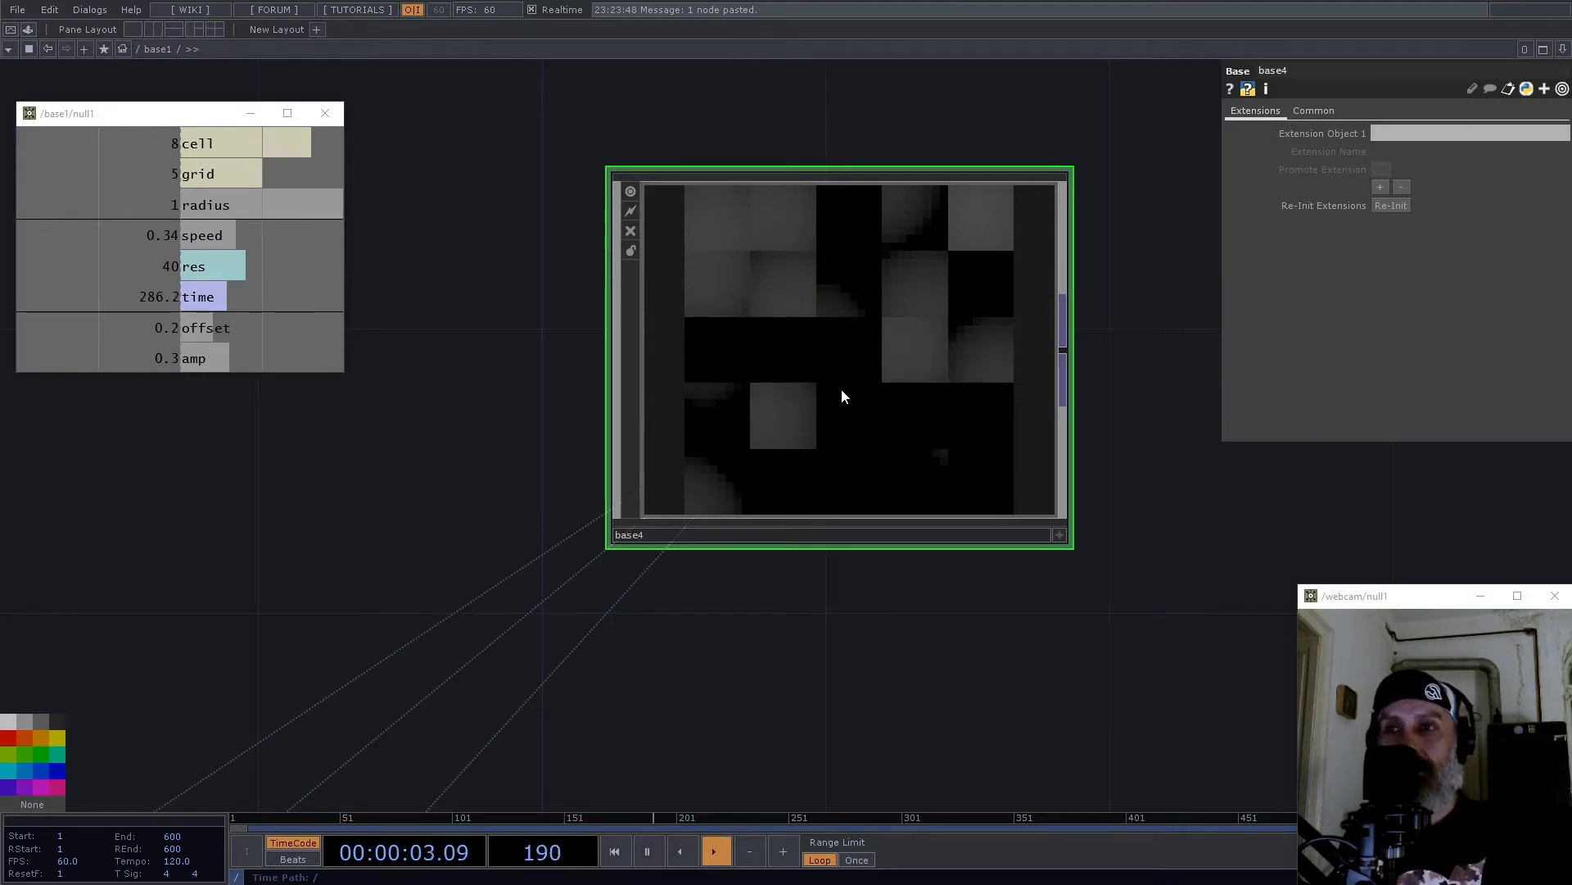
double_click(849, 341)
left_click_drag(874, 354, 905, 357)
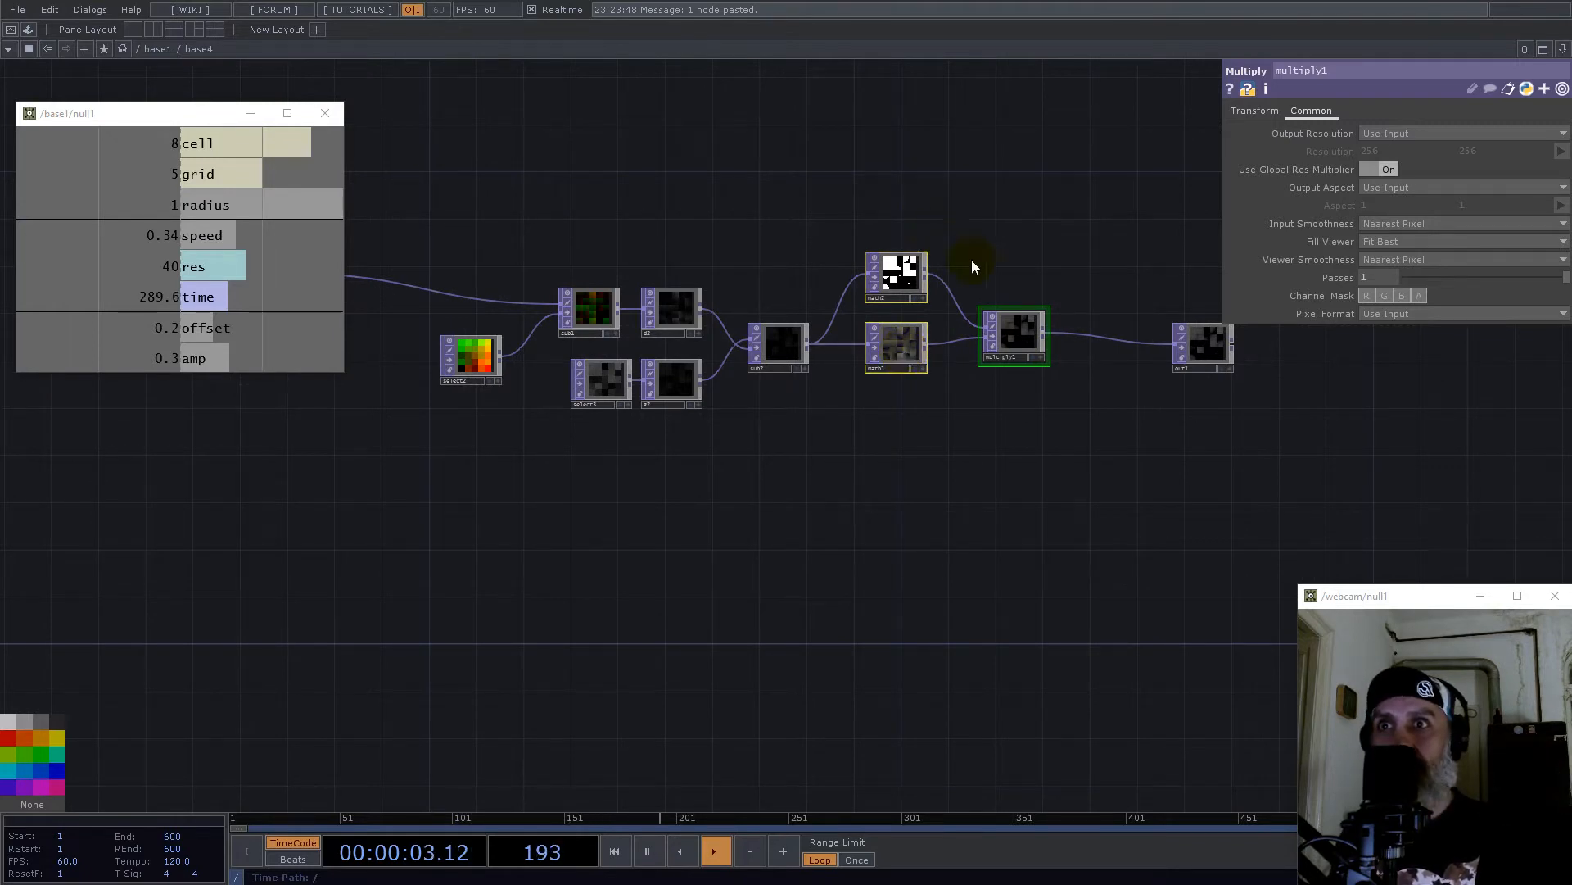
scroll(955, 254, "up", 4)
left_click(757, 519)
scroll(671, 572, "up", 4)
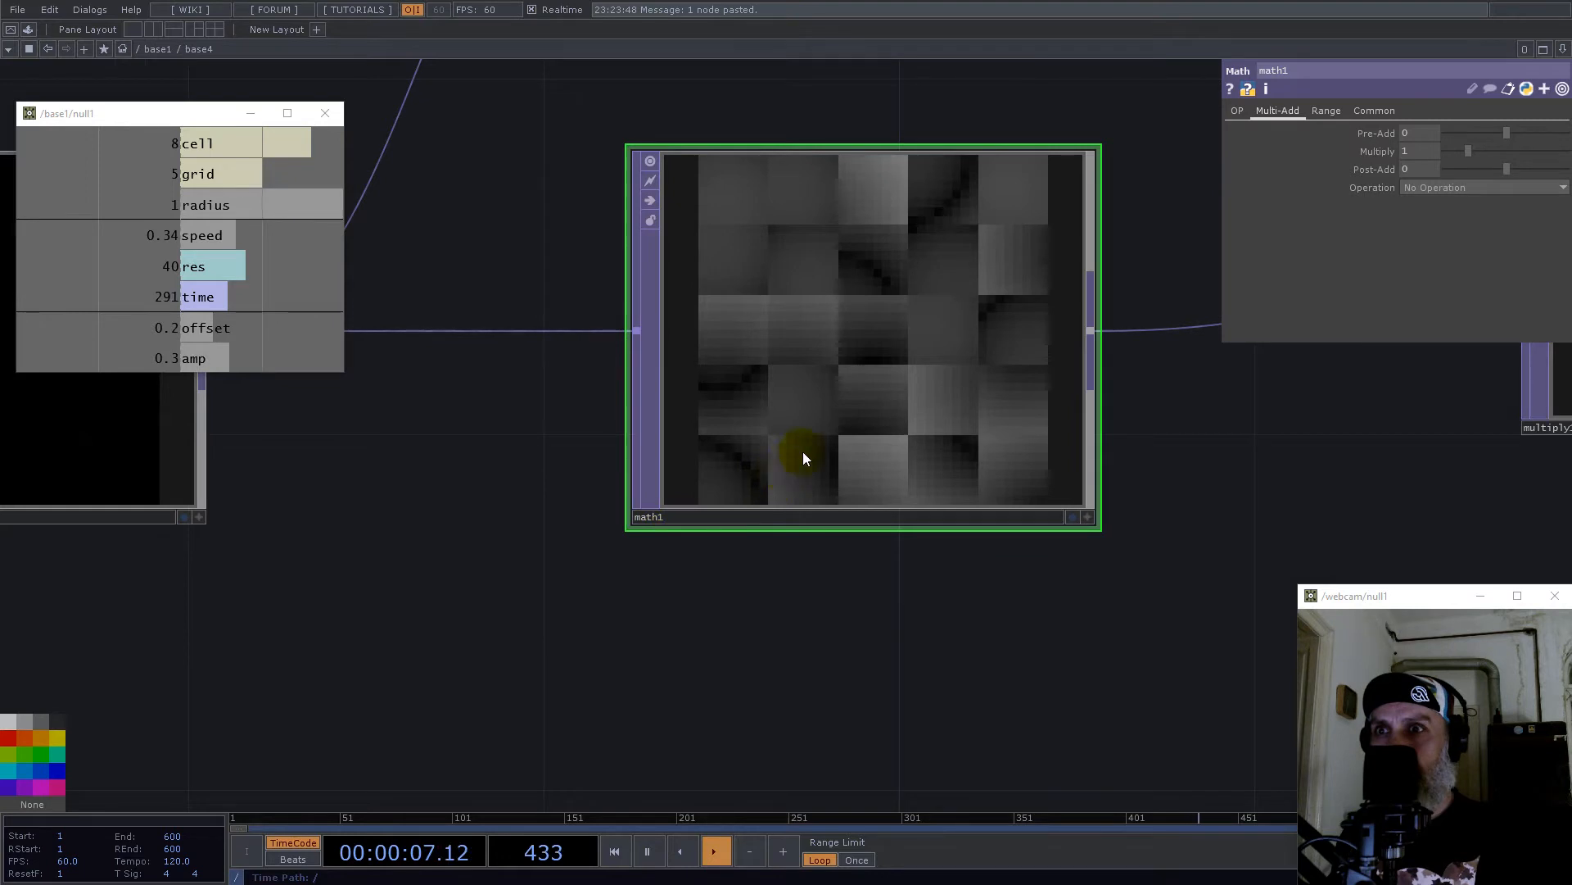
scroll(860, 386, "down", 10)
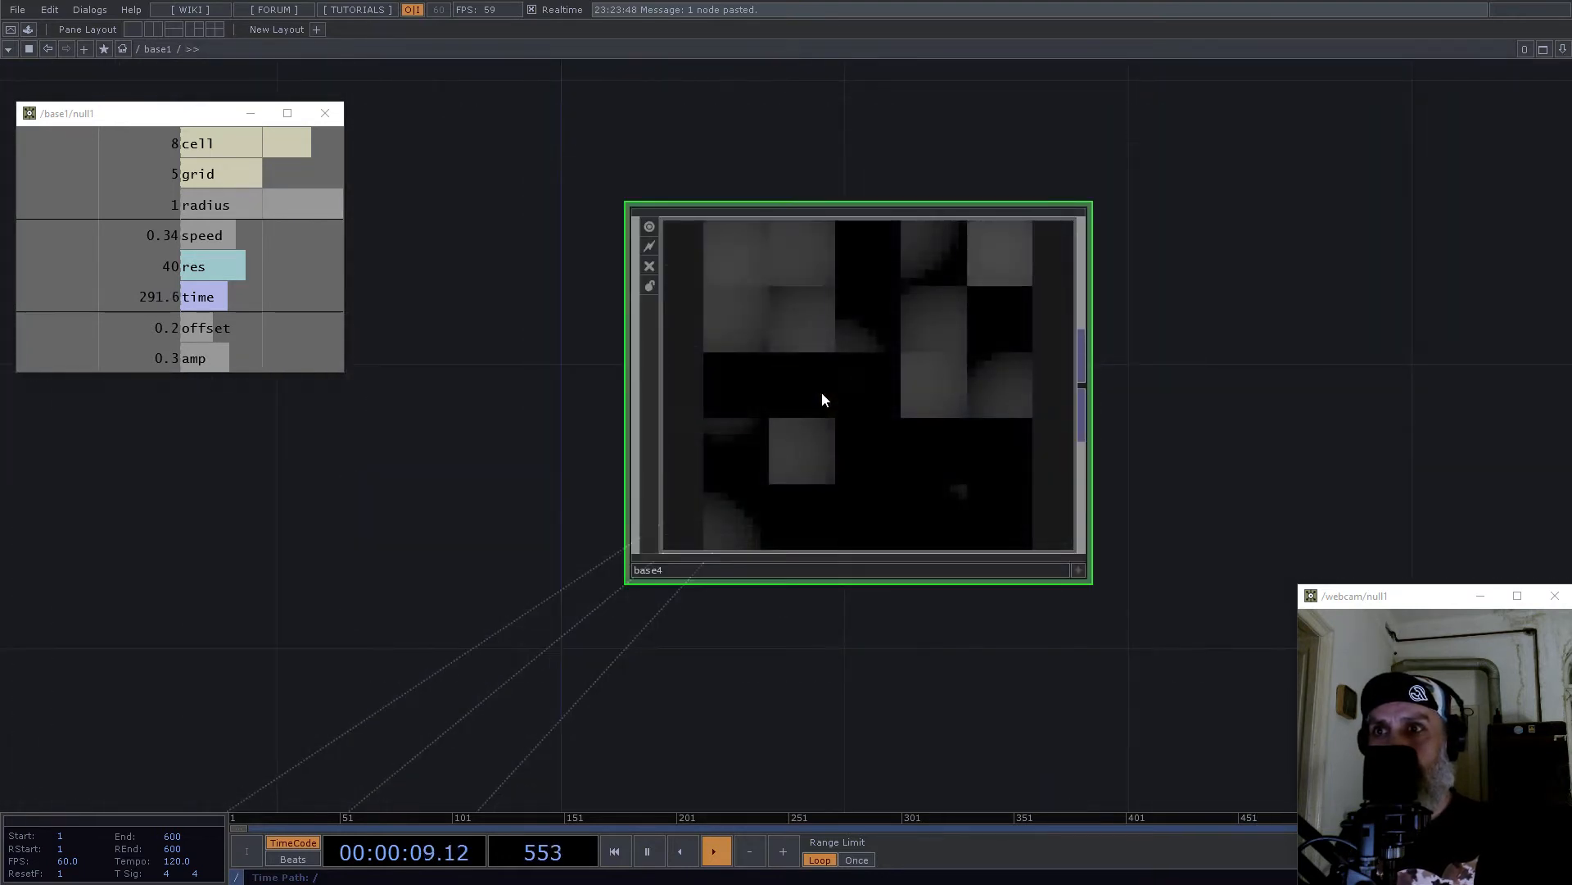
Step: Set the Operator Viewer of base4 to ./math1 so the component displays math1
left_click(833, 385)
left_click(1329, 112)
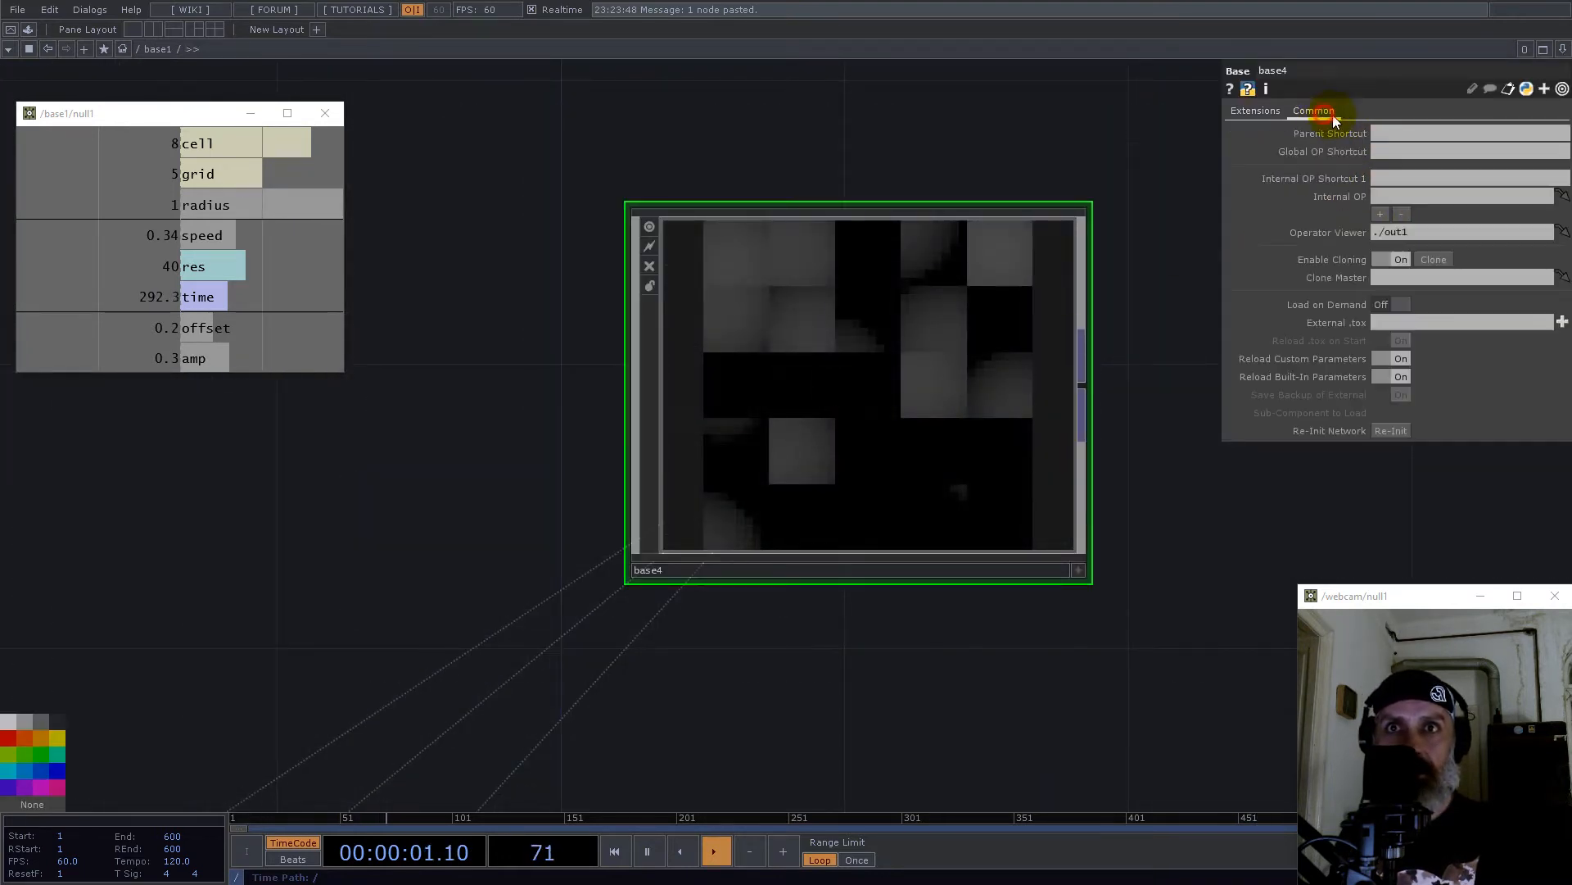
left_click(1390, 235)
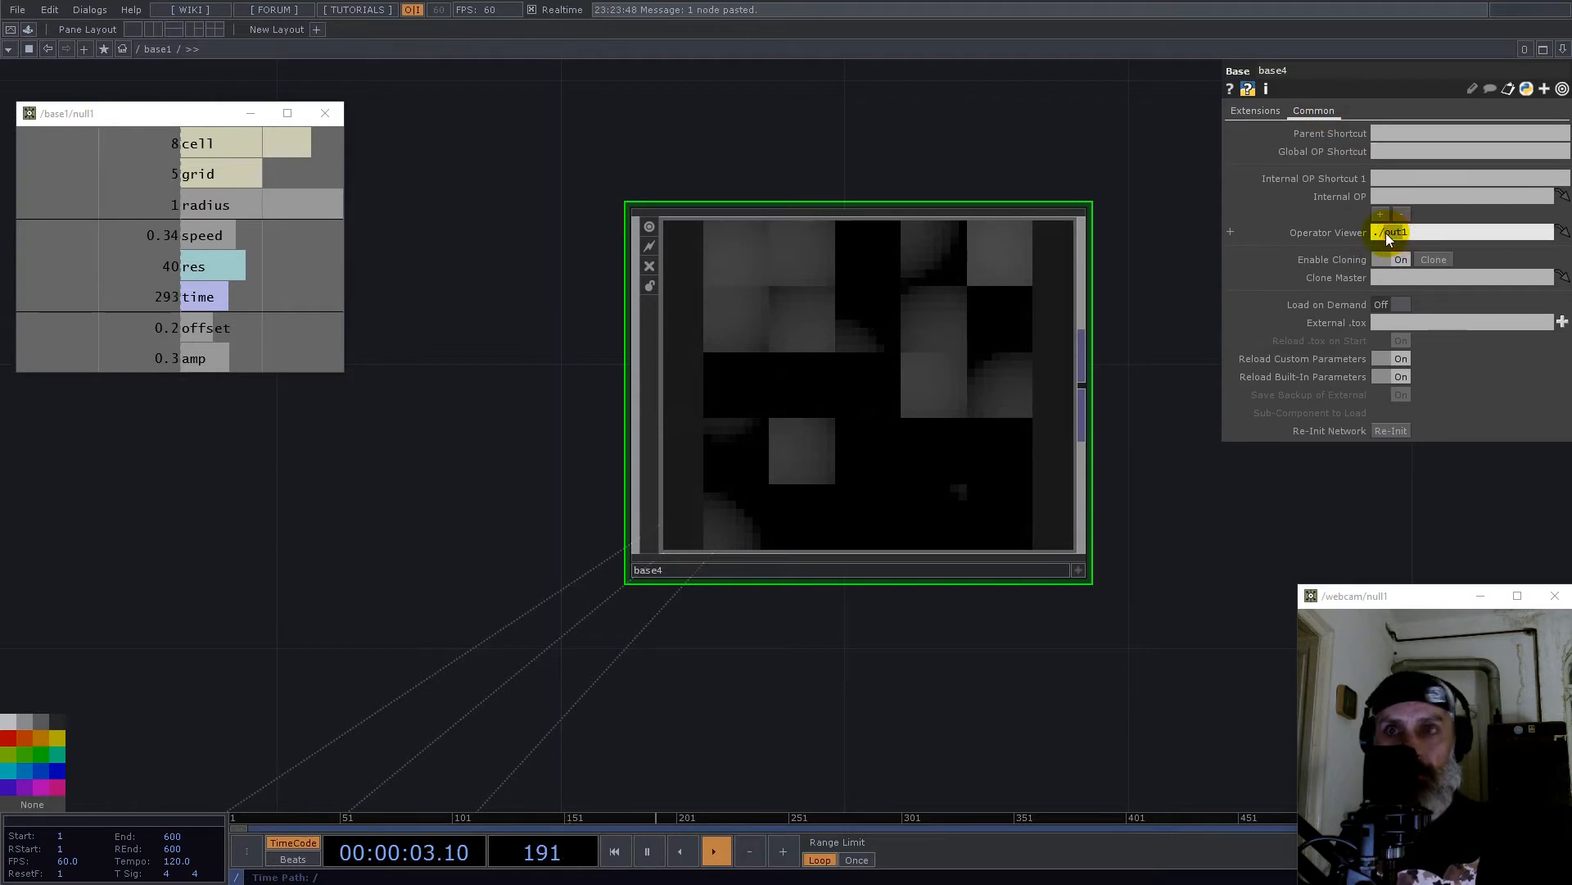
type("math11")
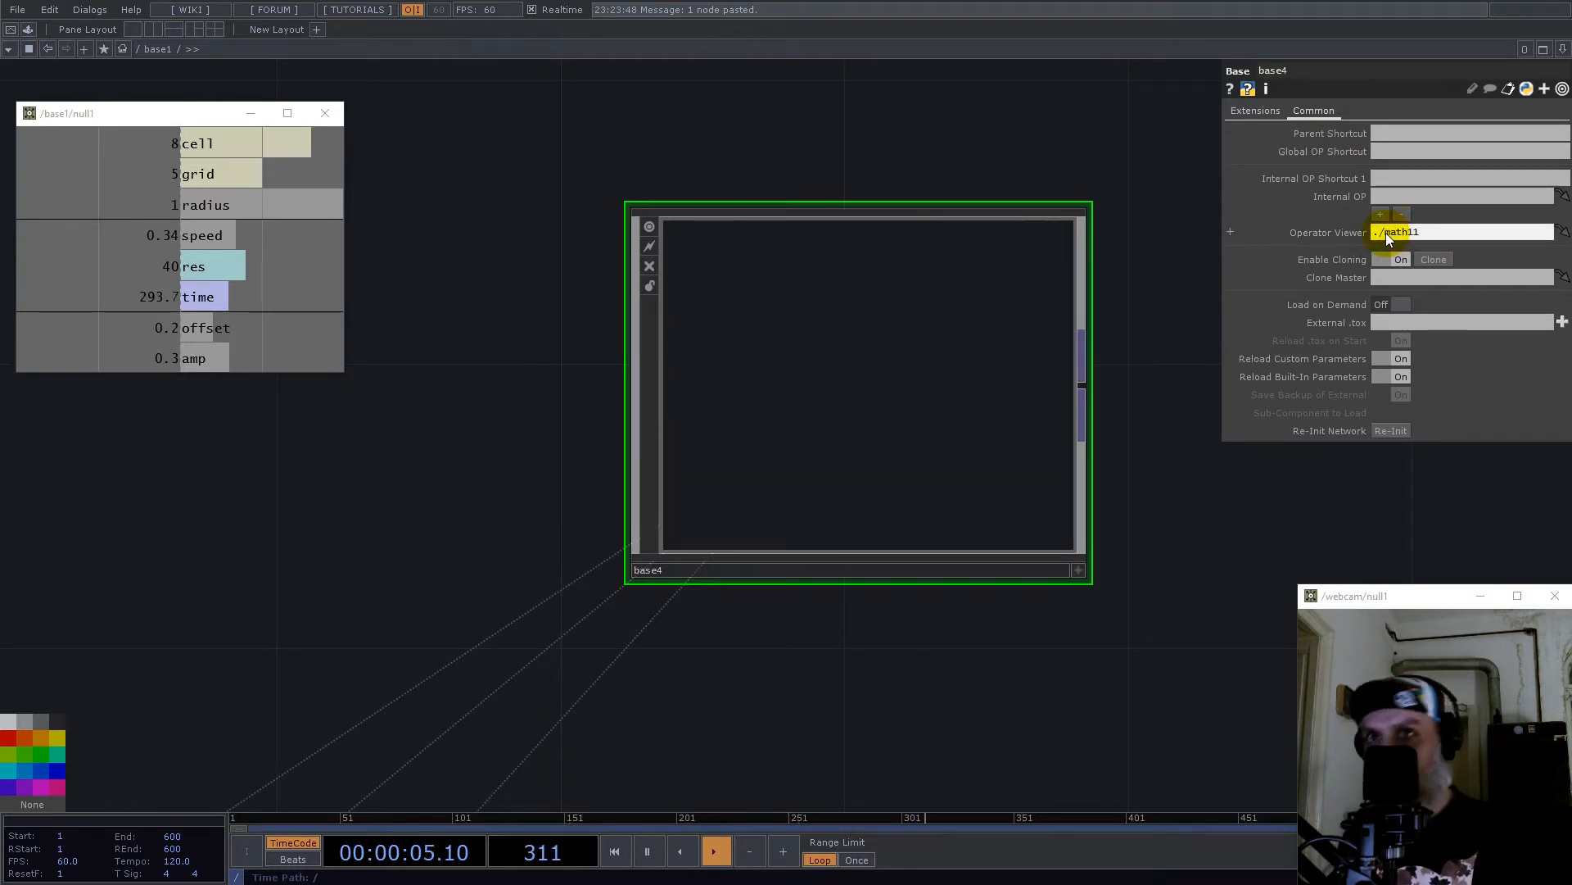
left_click(1408, 237)
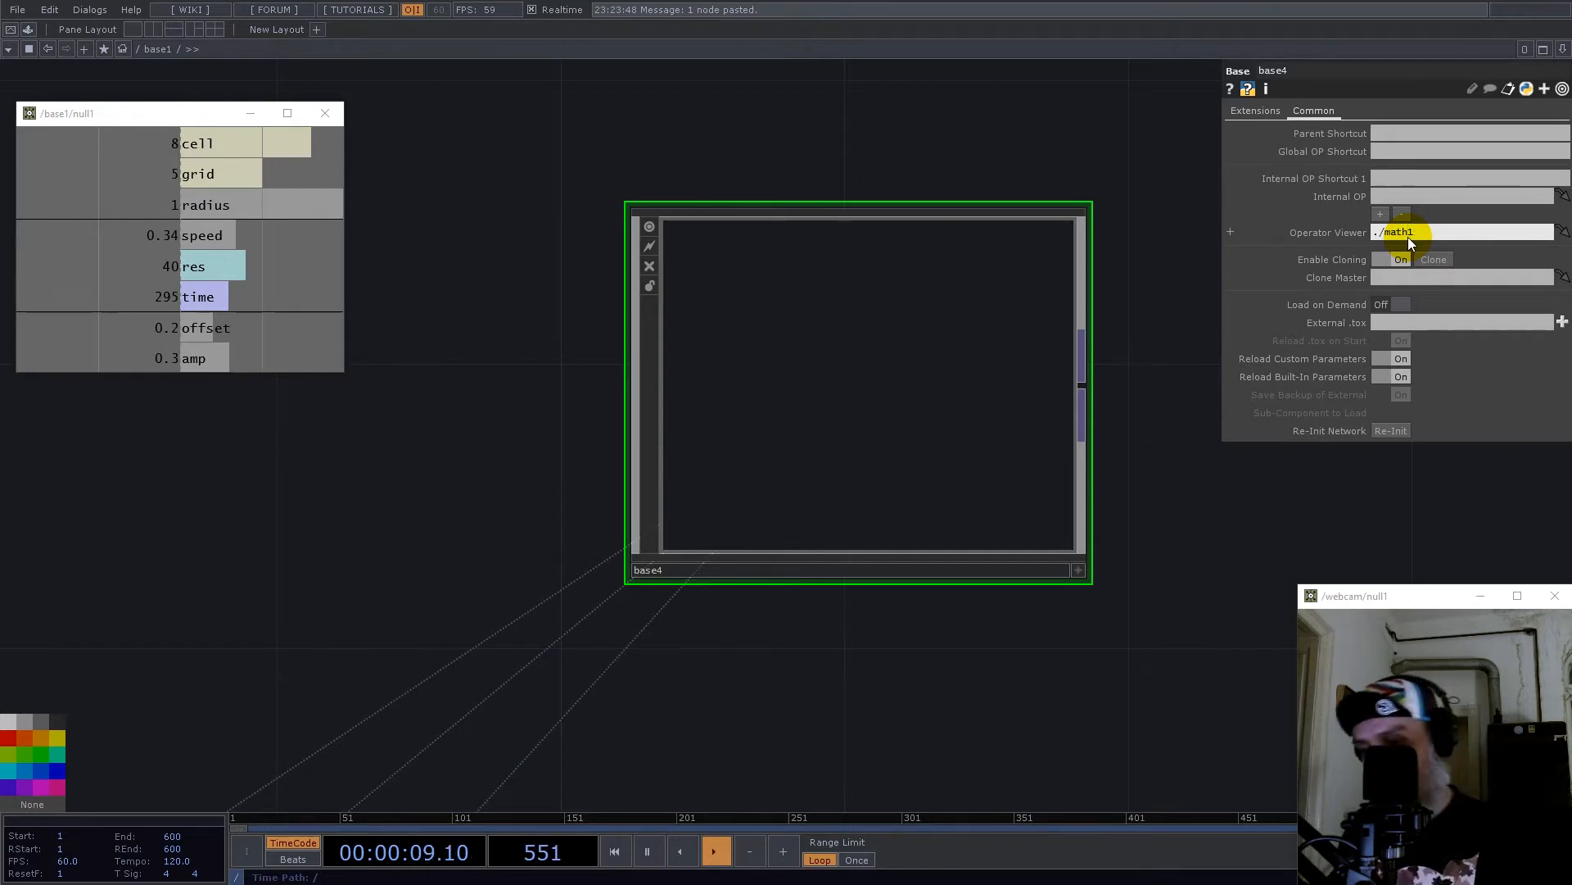
key("Return")
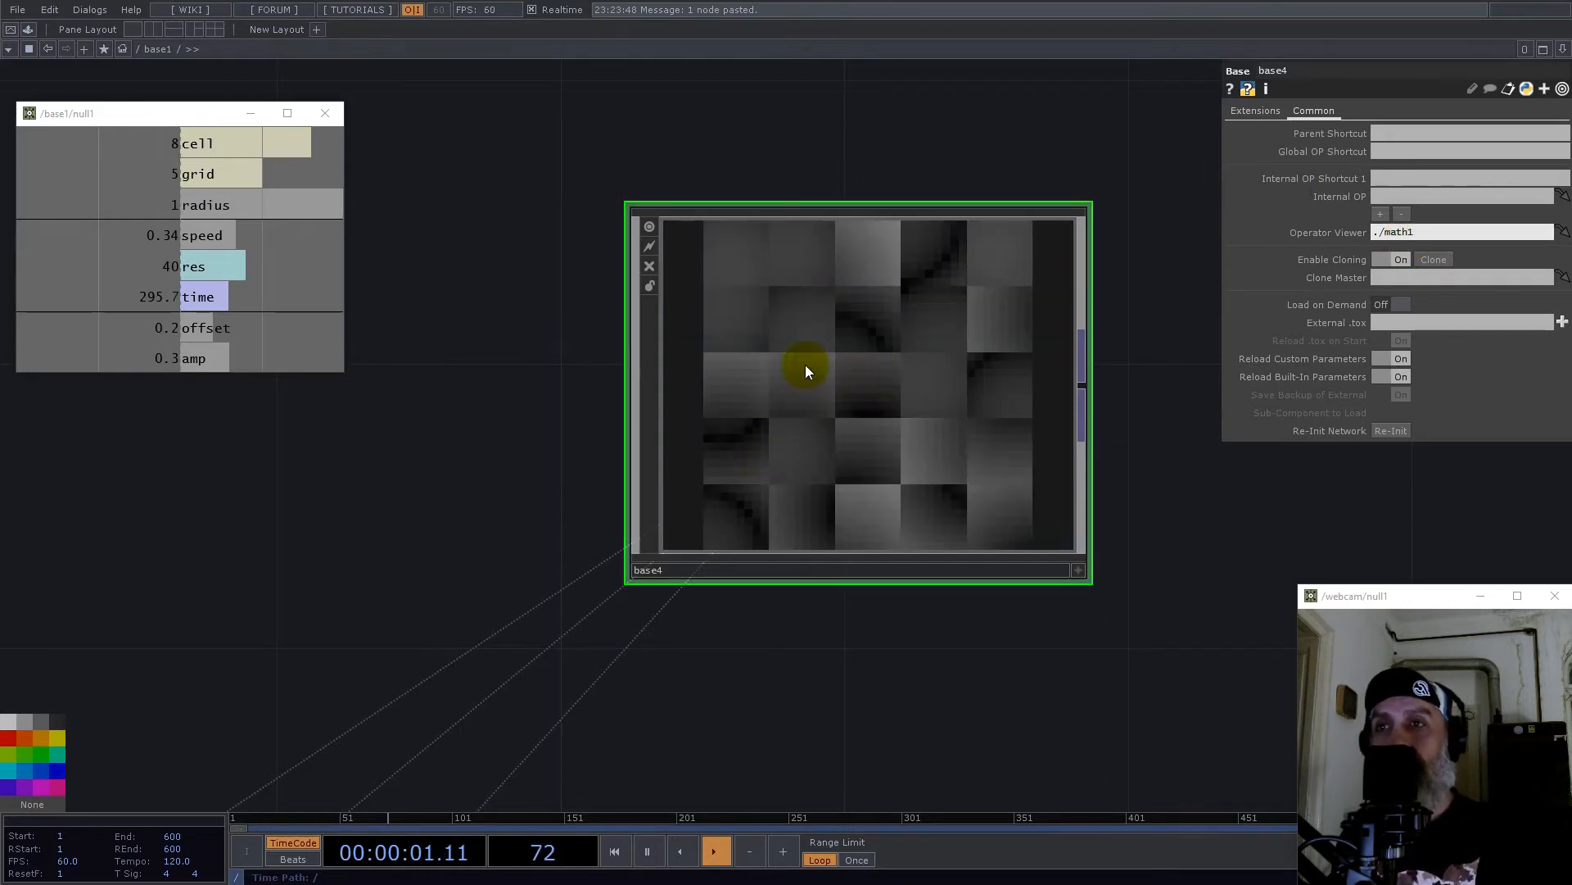
scroll(805, 365, "down", 3)
scroll(857, 381, "up", 3)
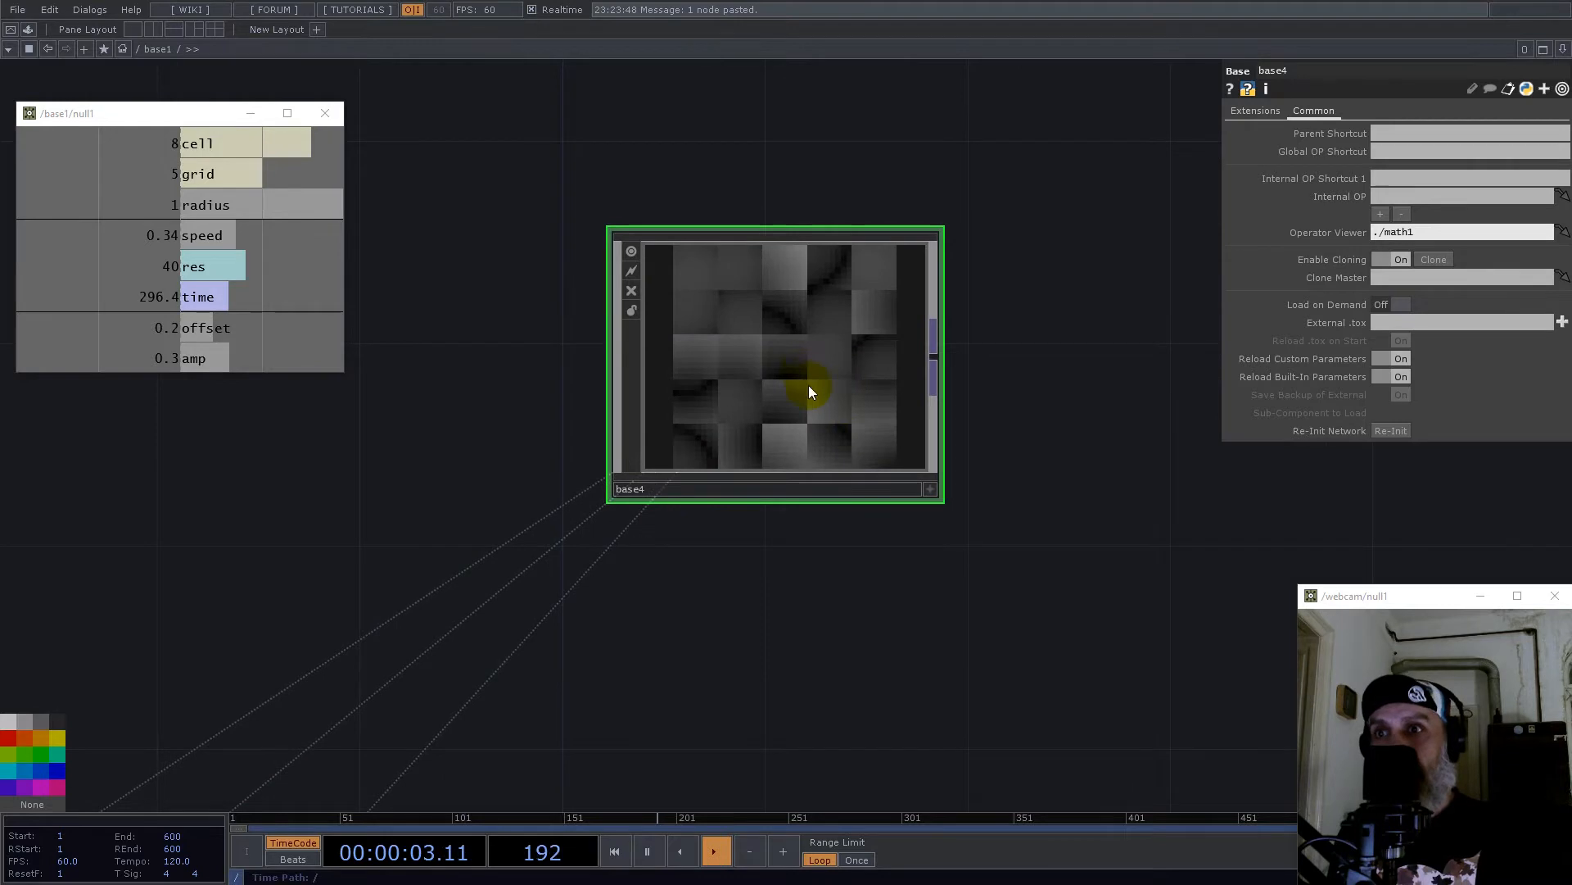
scroll(808, 392, "down", 3)
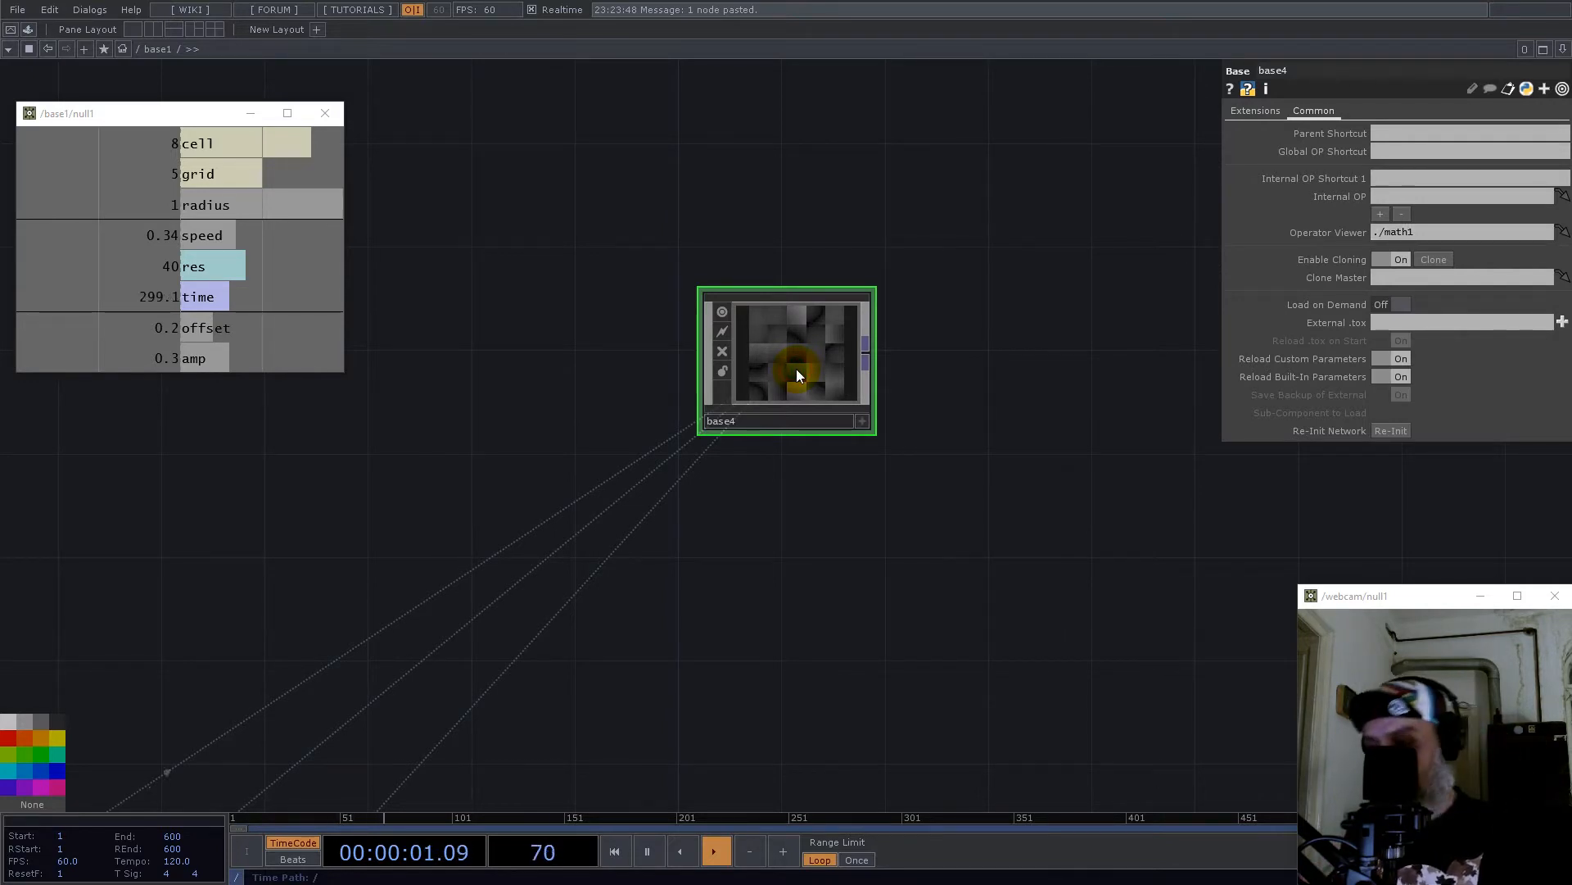
key("ctrl+v")
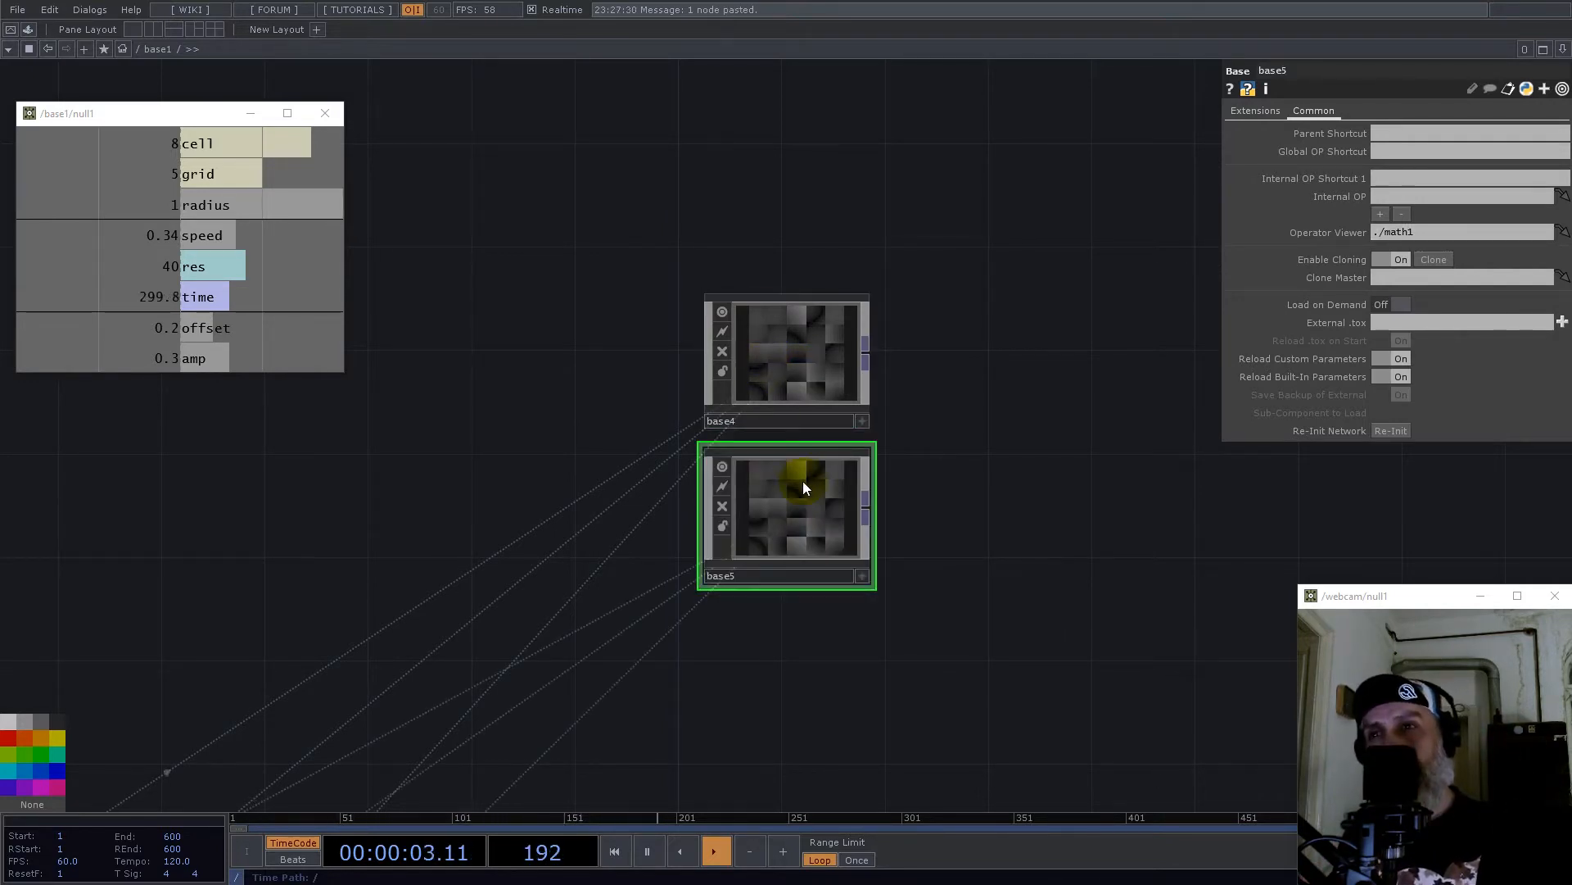
left_click_drag(808, 511, 801, 543)
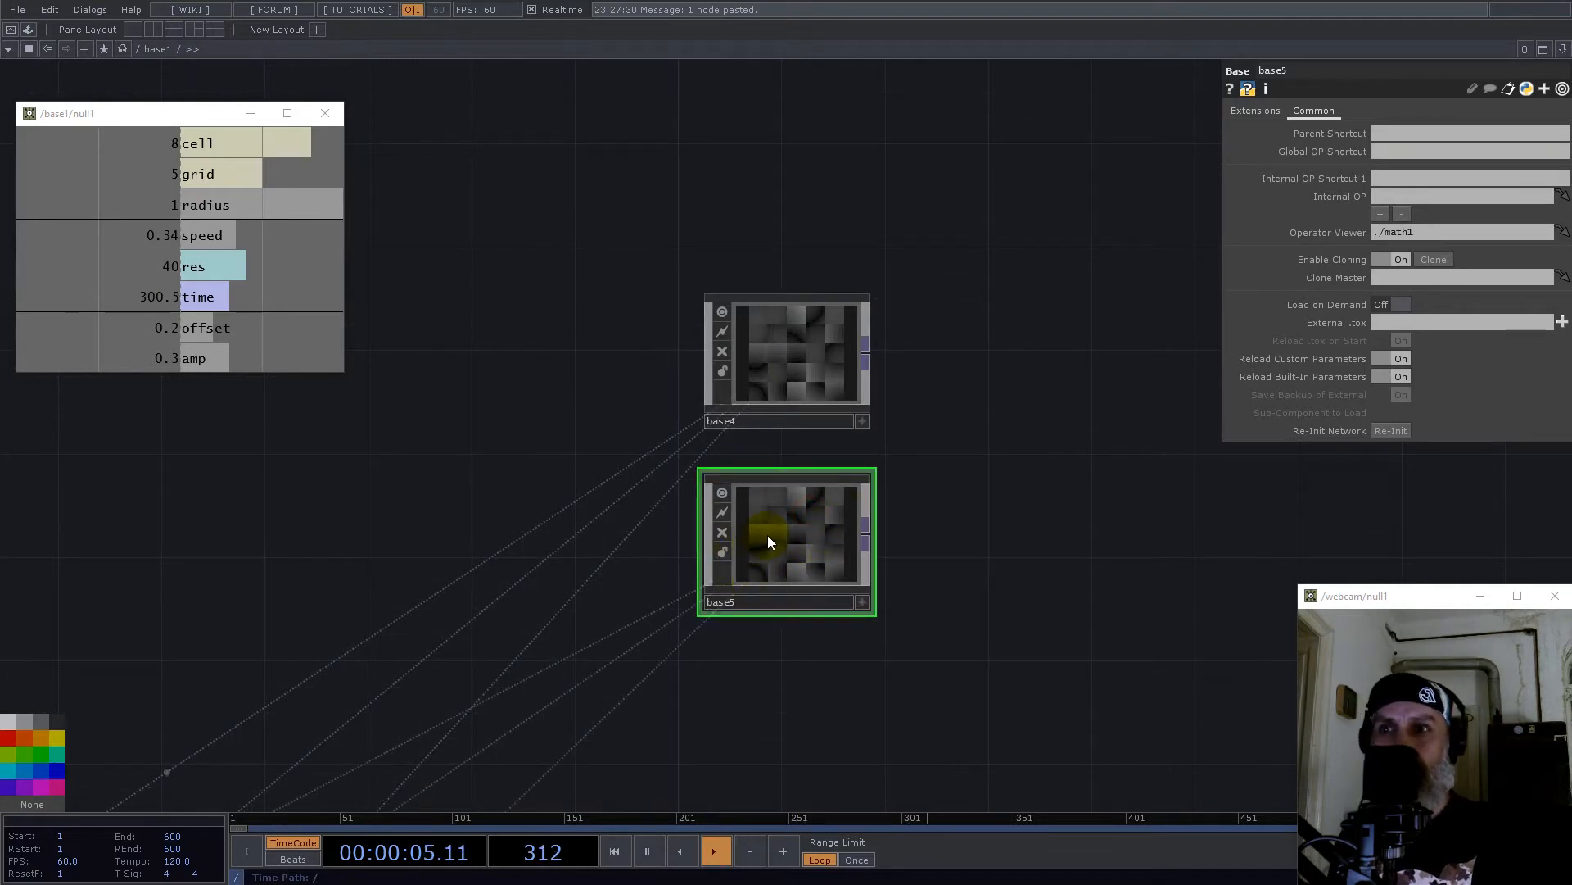
double_click(799, 534)
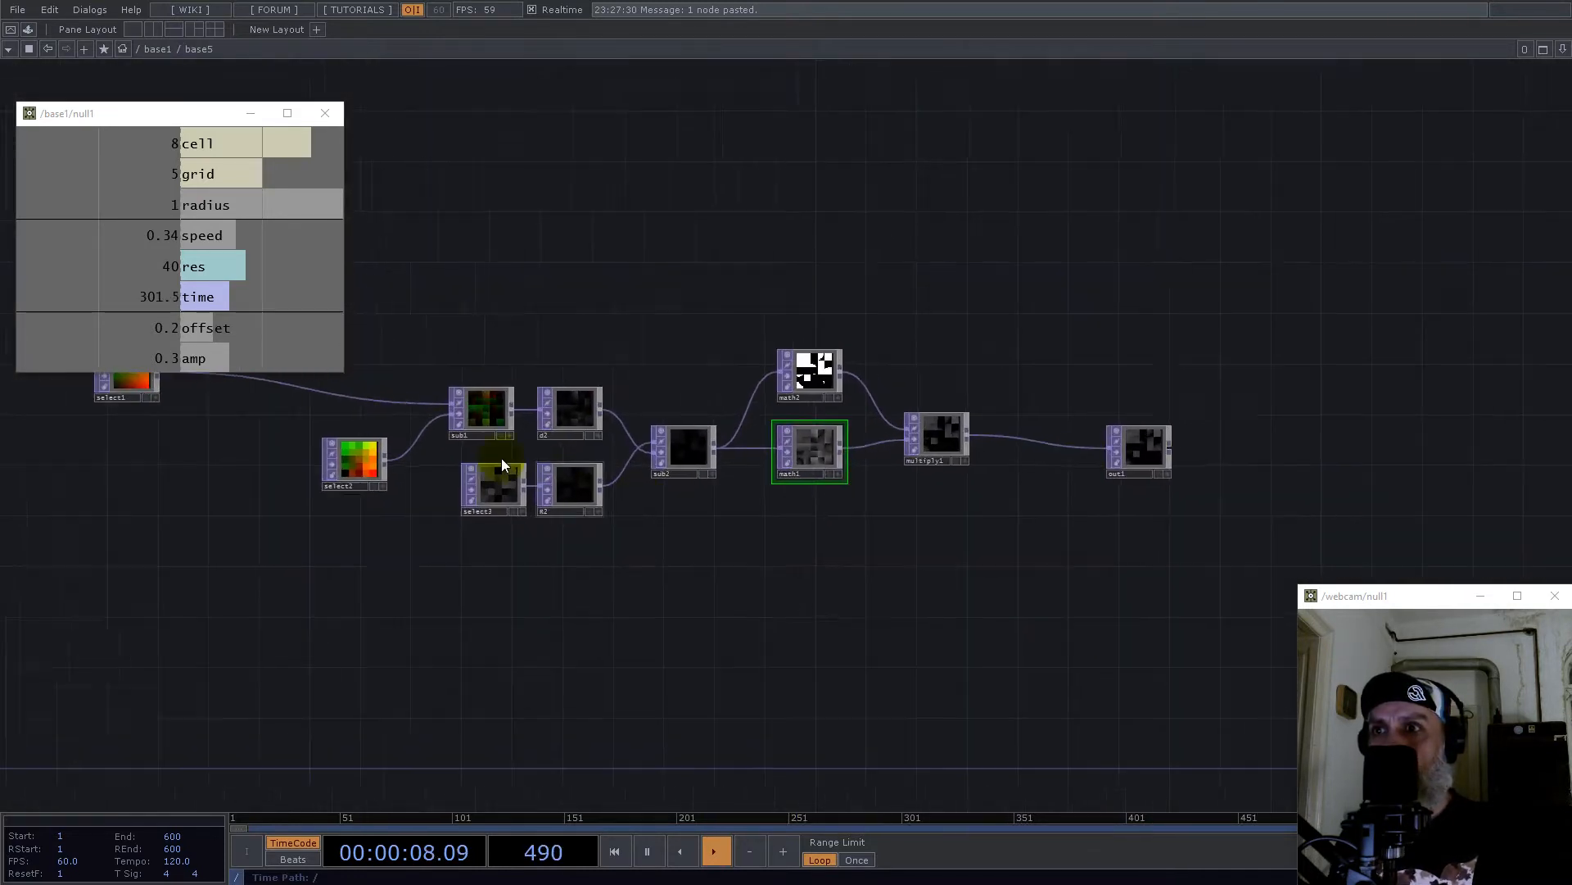
left_click_drag(419, 293, 734, 317)
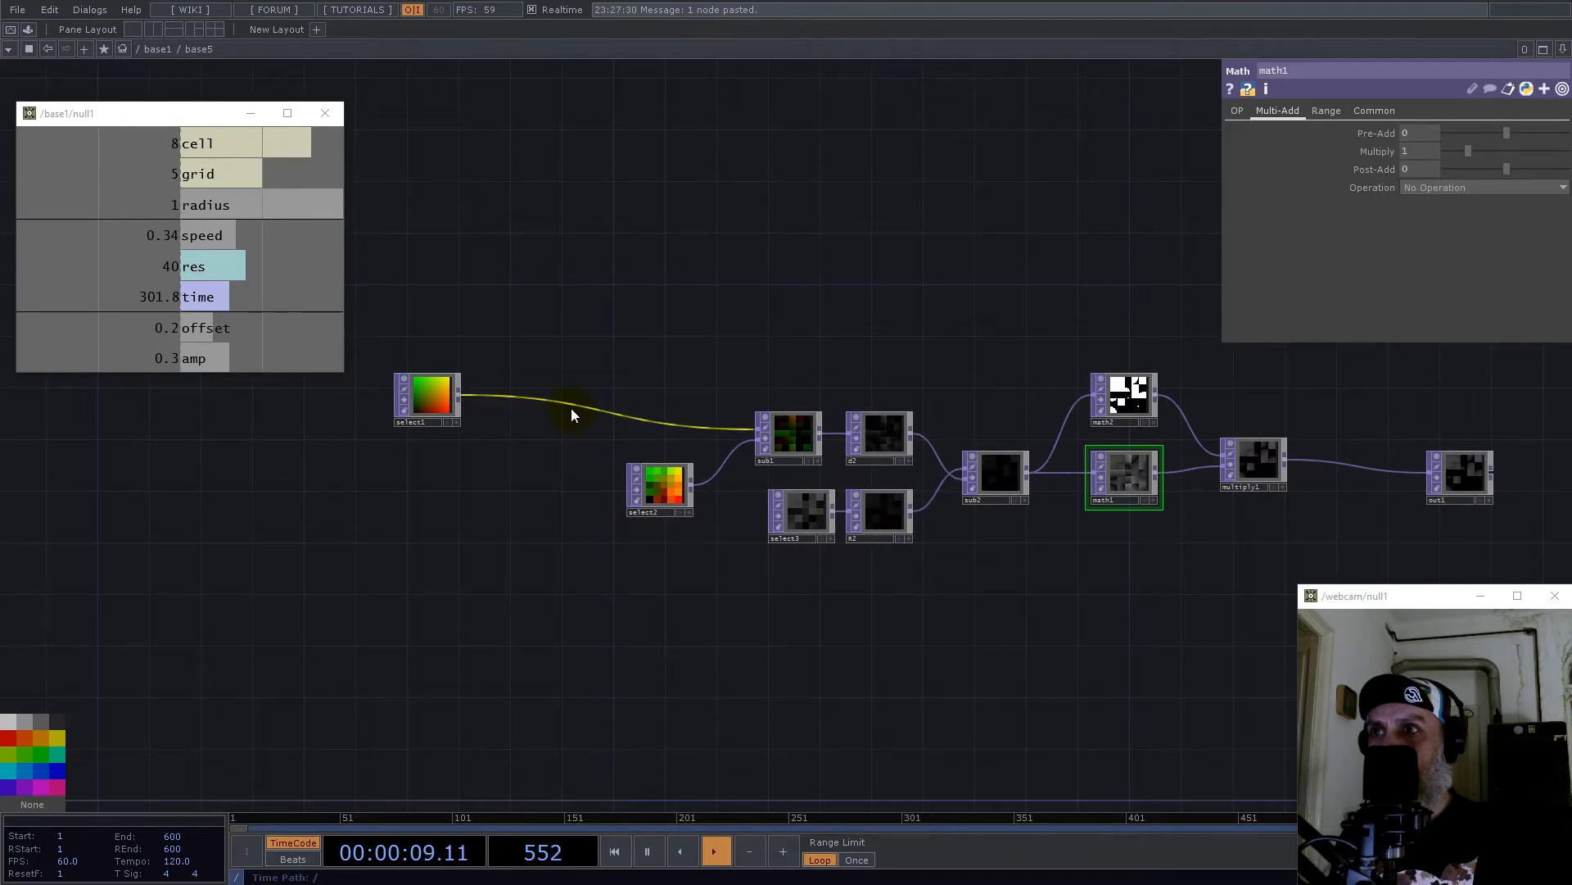
scroll(636, 326, "down", 5)
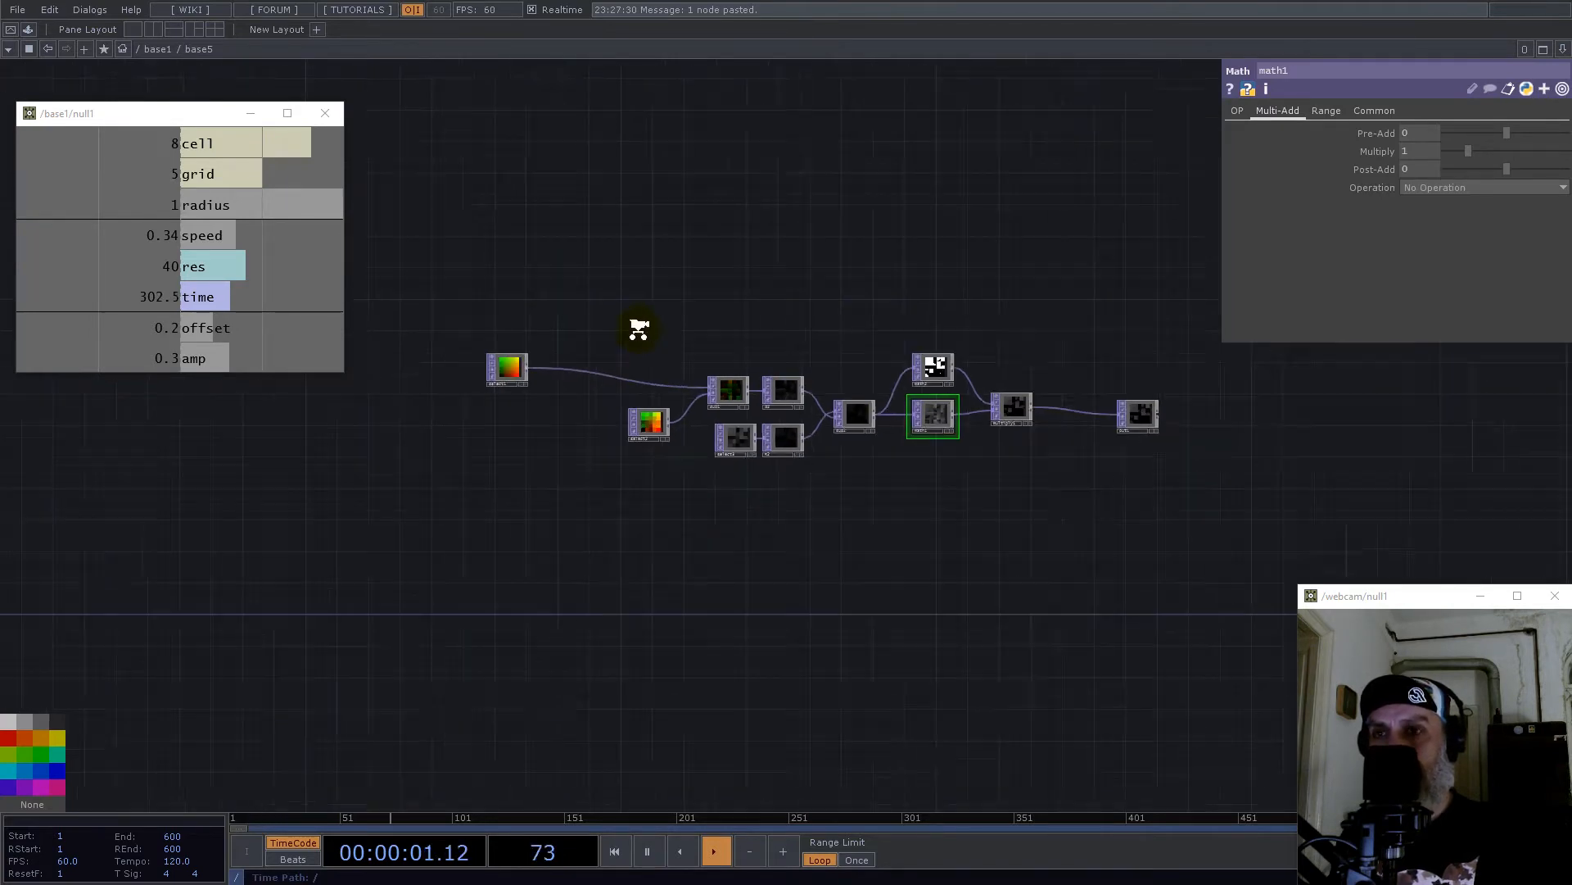
scroll(805, 392, "down", 4)
left_click_drag(895, 326, 994, 582)
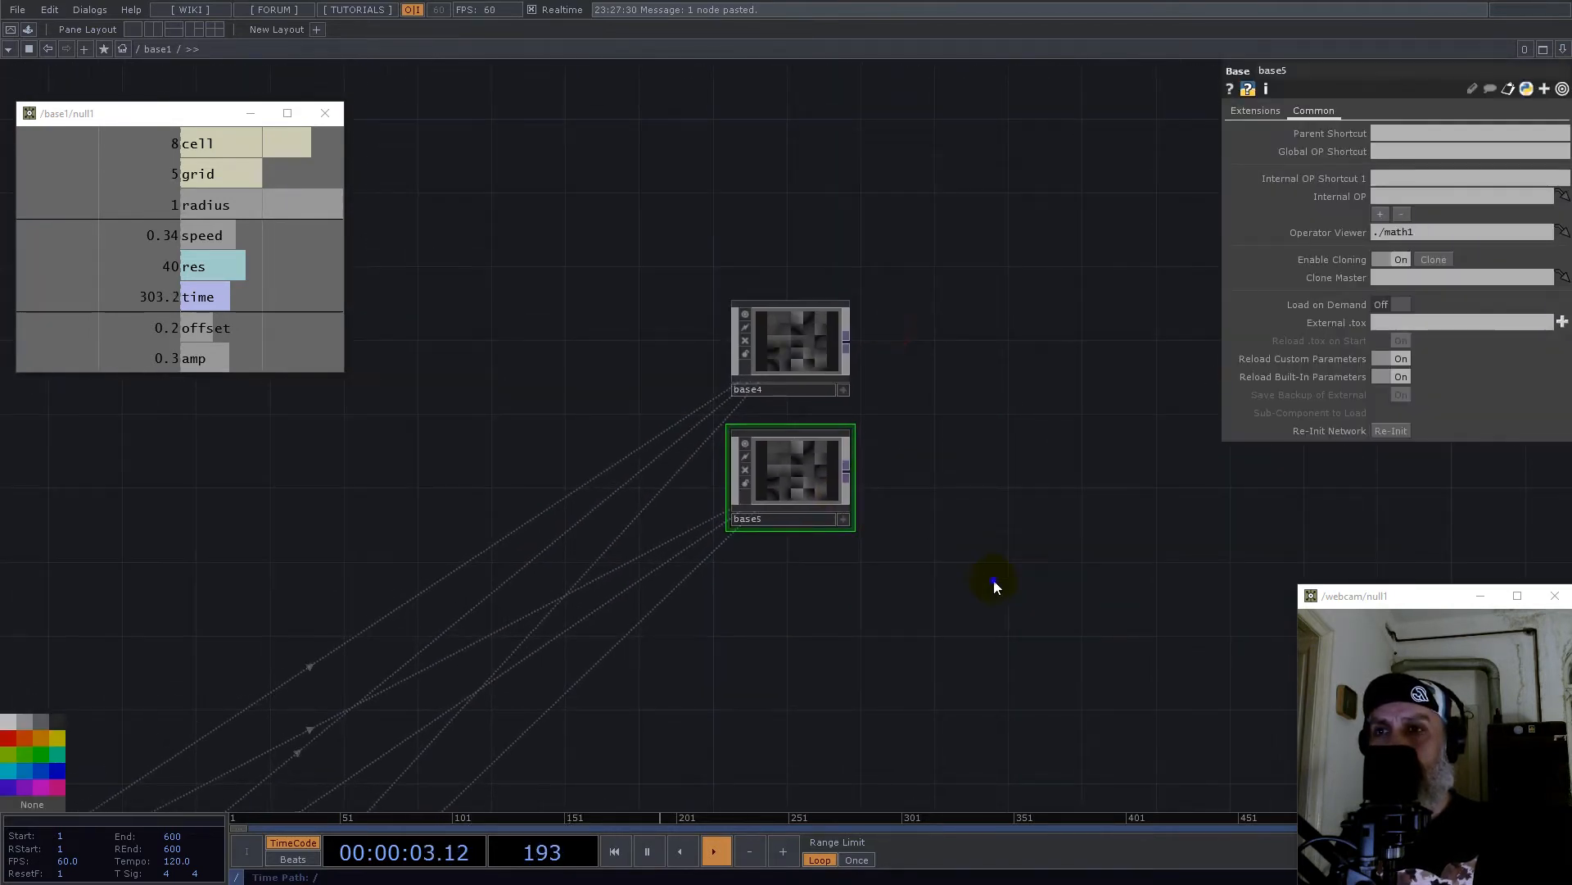
key("Delete")
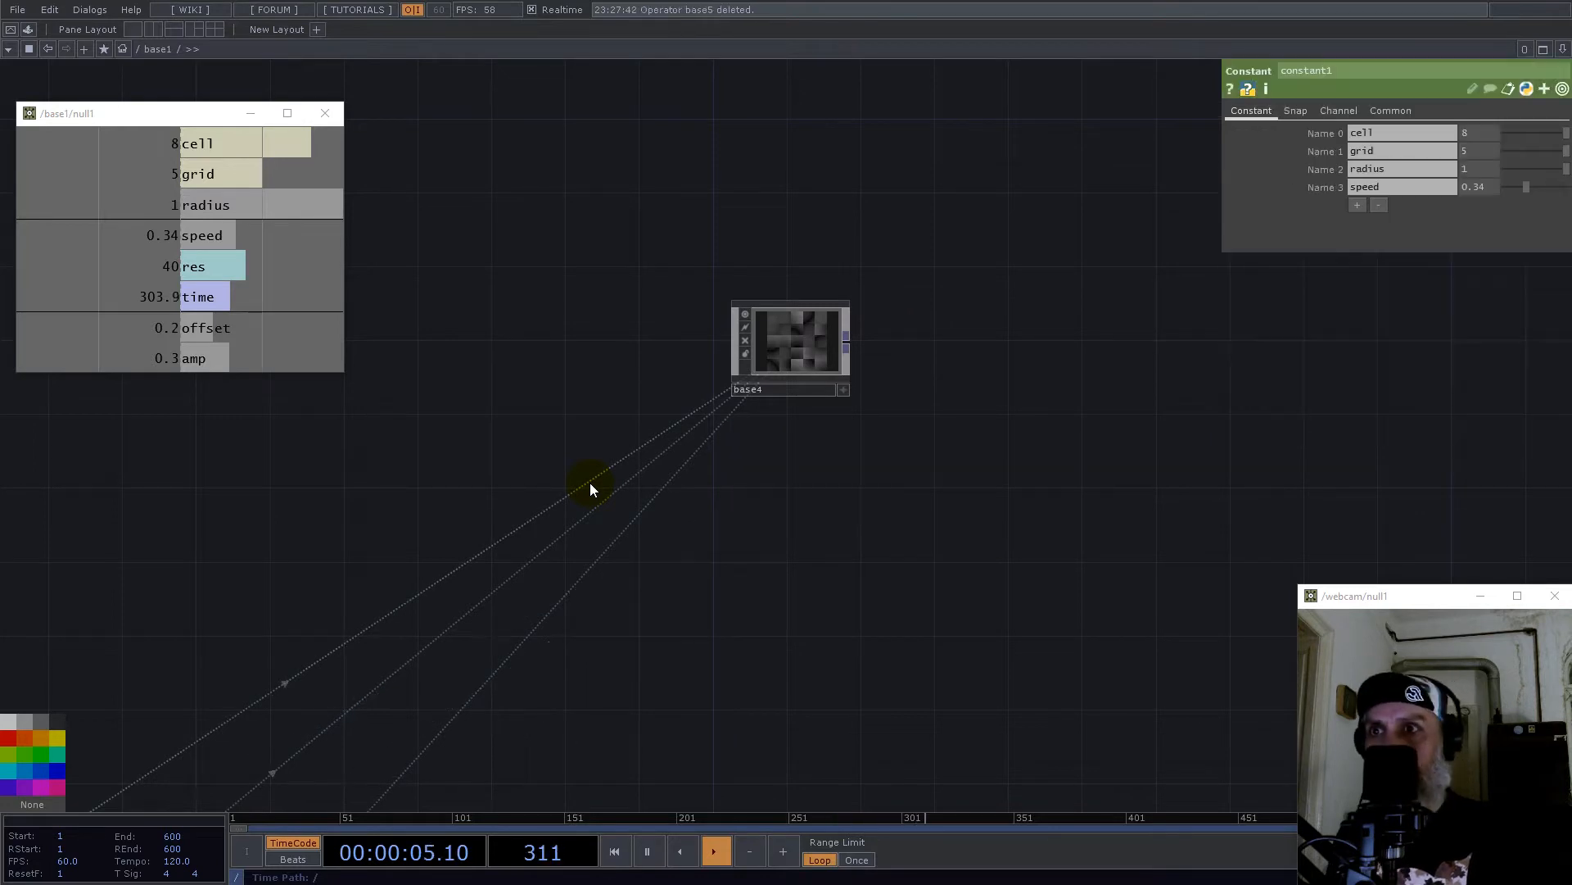
Step: Inside base4, insert a Transform TOP on the wire between select1 and sub1
left_click(760, 371)
scroll(772, 397, "up", 5)
scroll(685, 370, "up", 3)
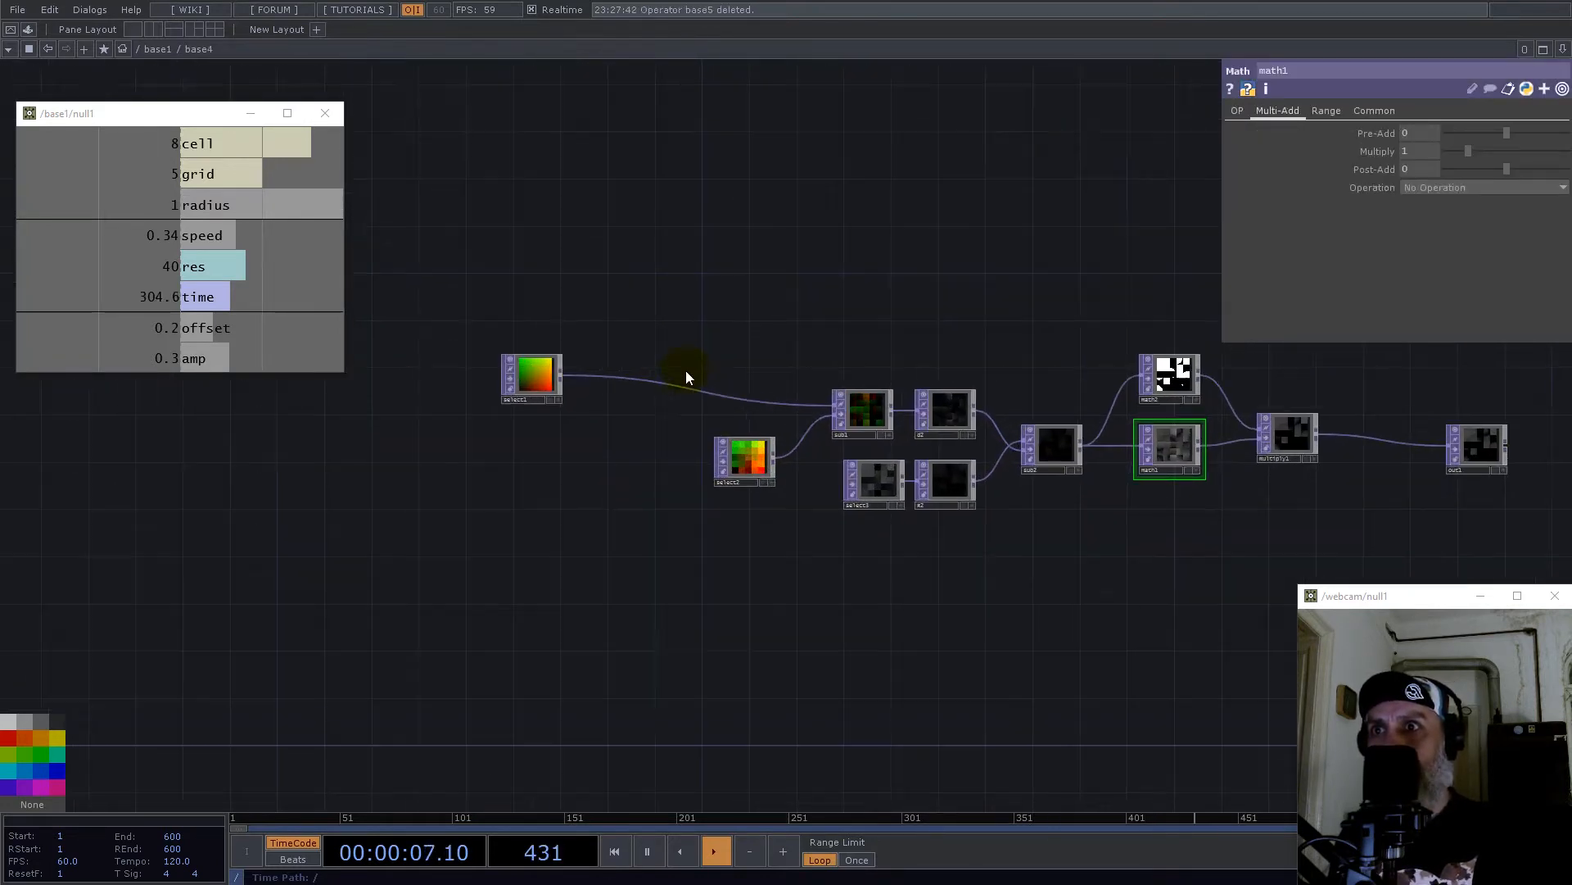
right_click(690, 394)
left_click(710, 367)
type("tra")
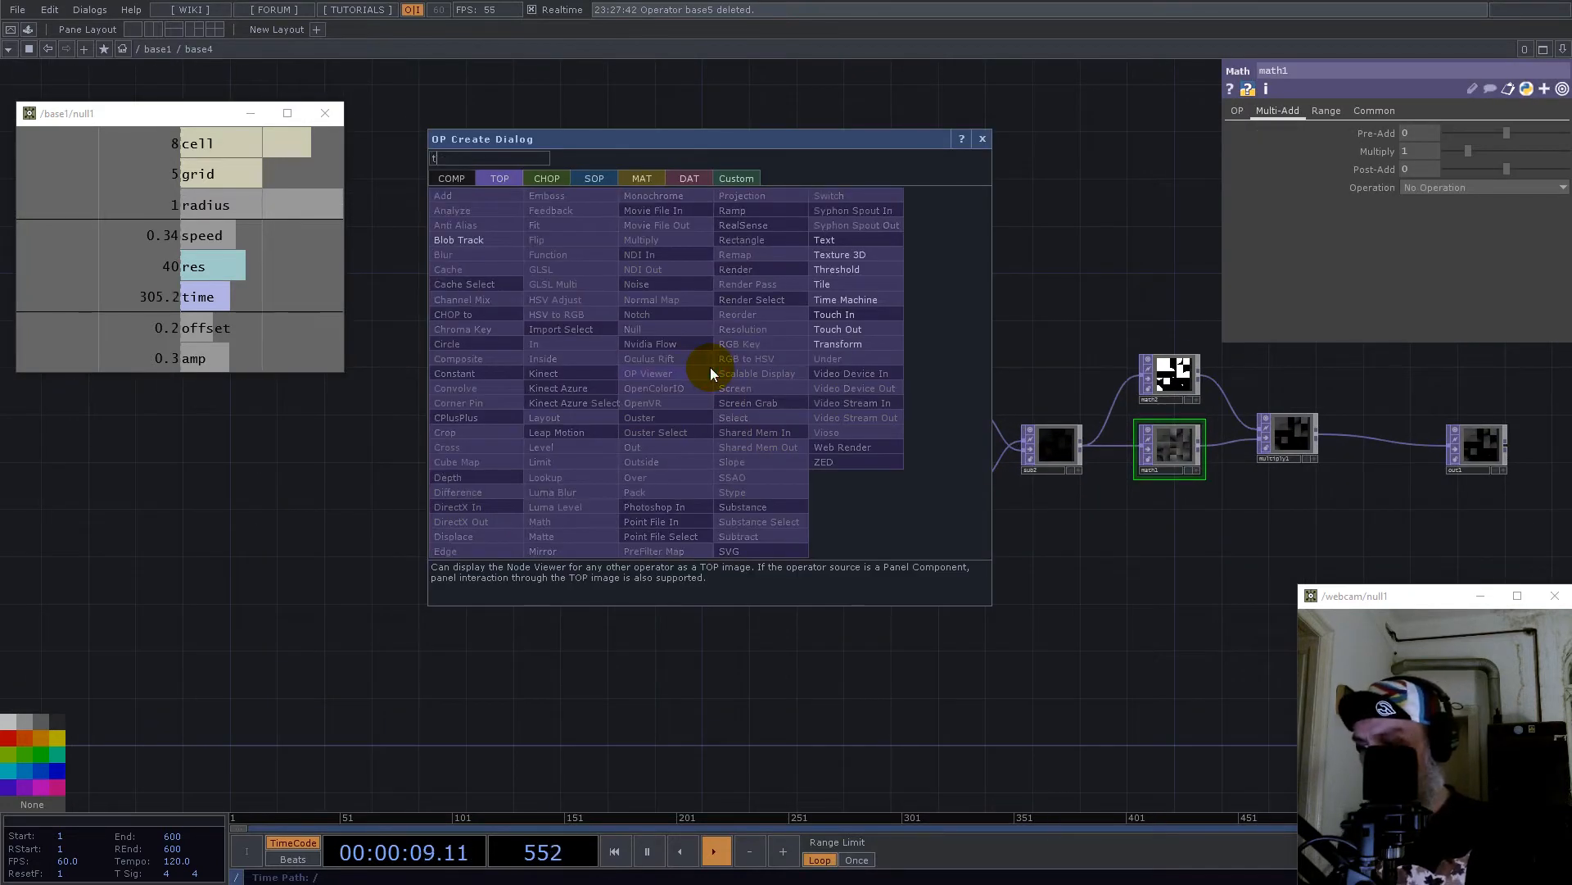
left_click(856, 342)
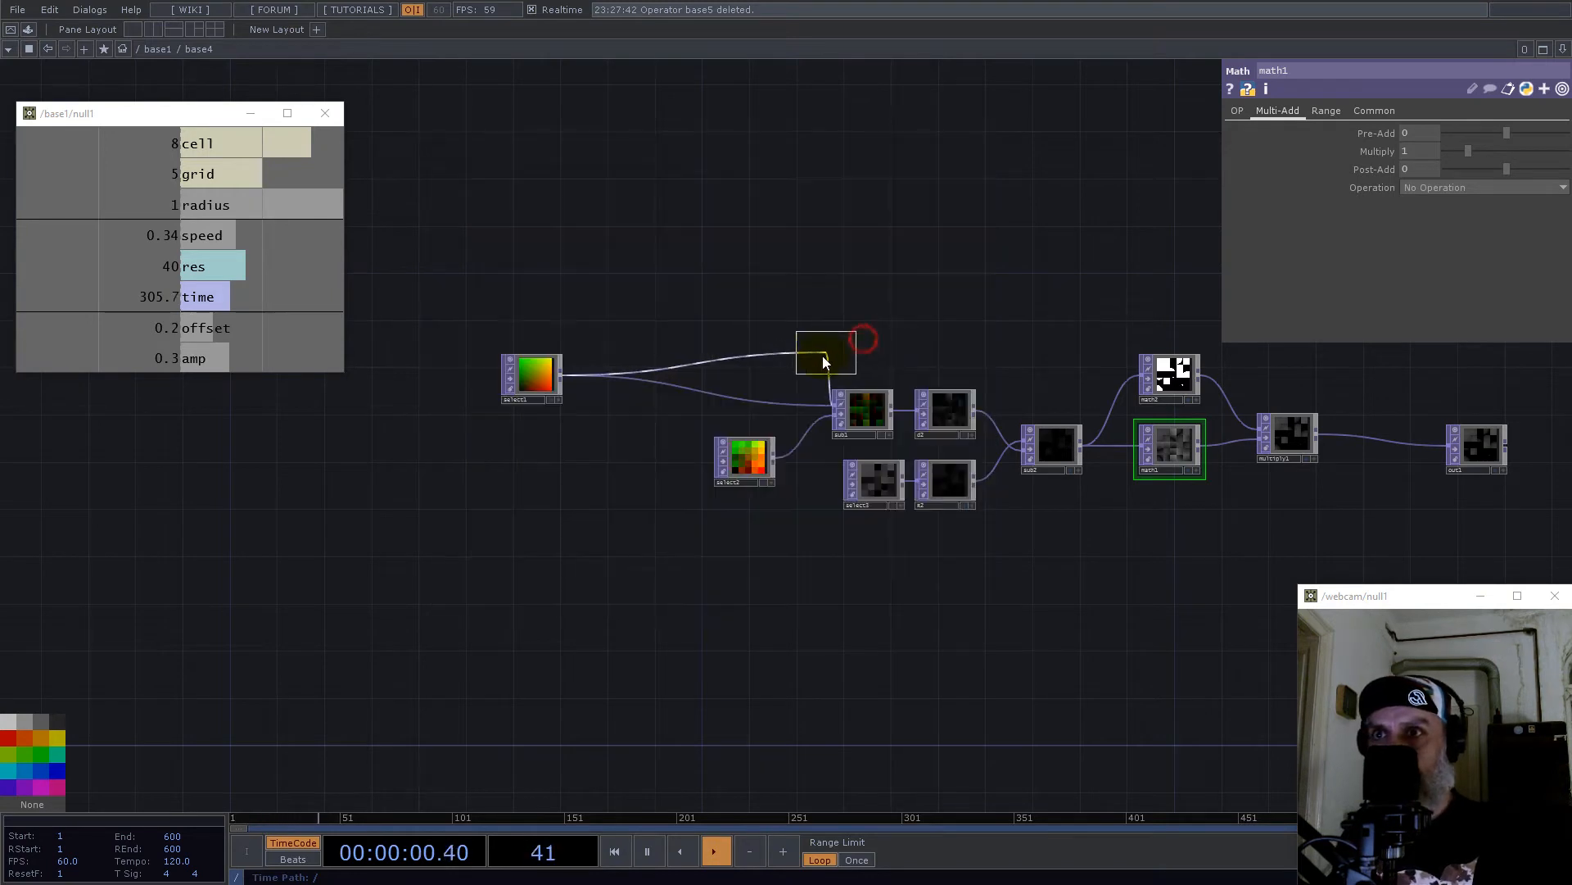
left_click(729, 380)
Step: Line up select2 directly below transform1 and move out1 farther away from multiply1
left_click_drag(746, 457, 718, 455)
left_click(678, 459)
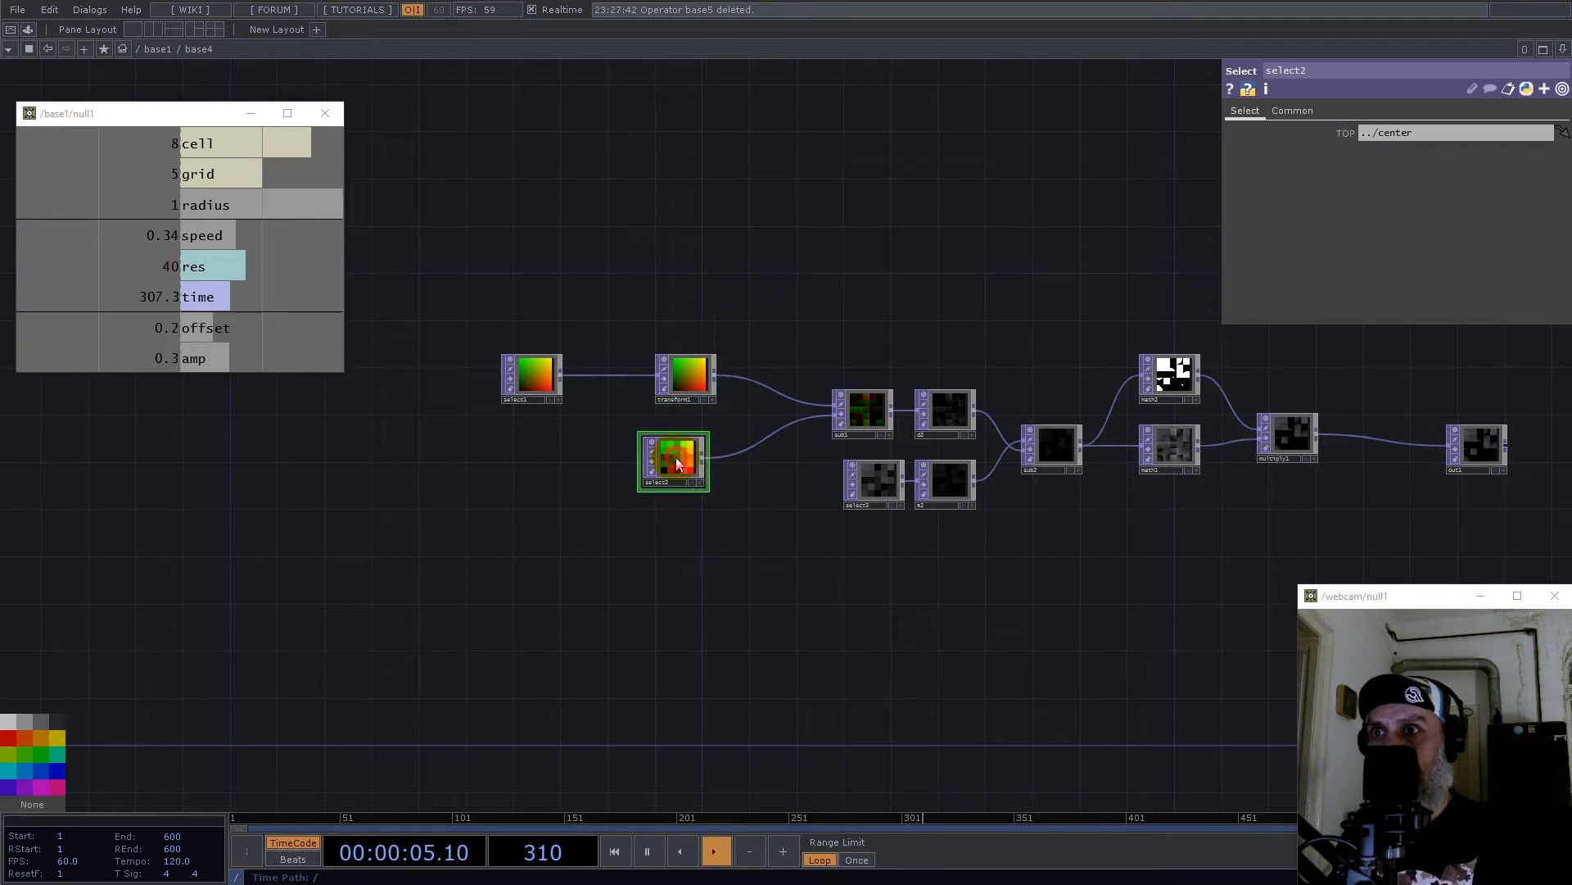
left_click_drag(932, 230, 727, 292)
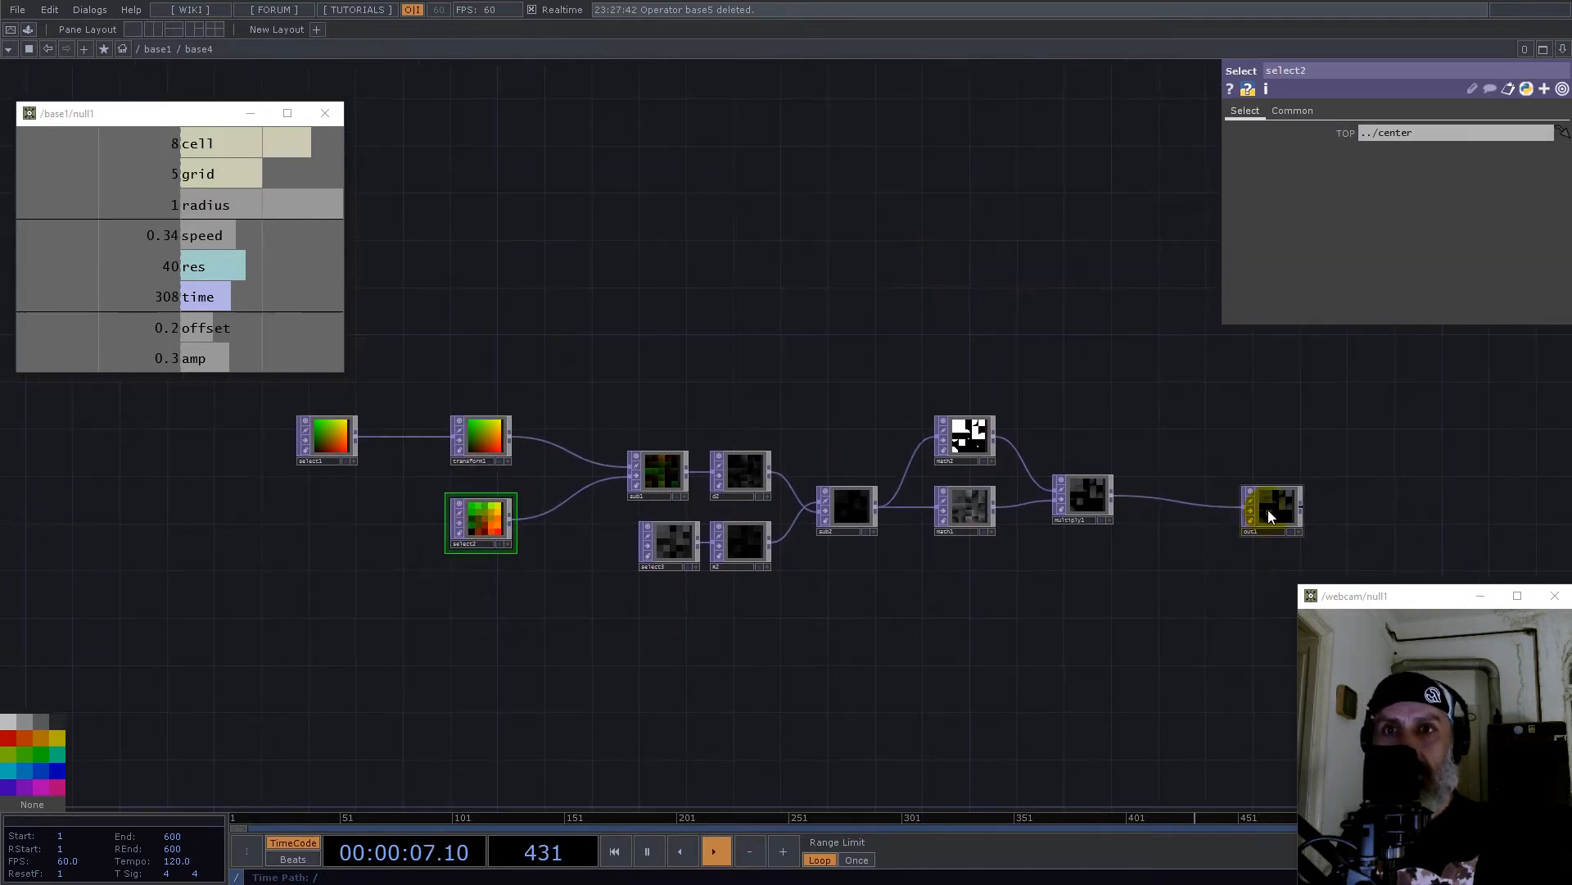
left_click_drag(1268, 511, 1385, 501)
Step: Add a two-value Float custom parameter named offset to base4 and show its Custom parameter page
left_click_drag(562, 281, 852, 386)
scroll(850, 381, "down", 5)
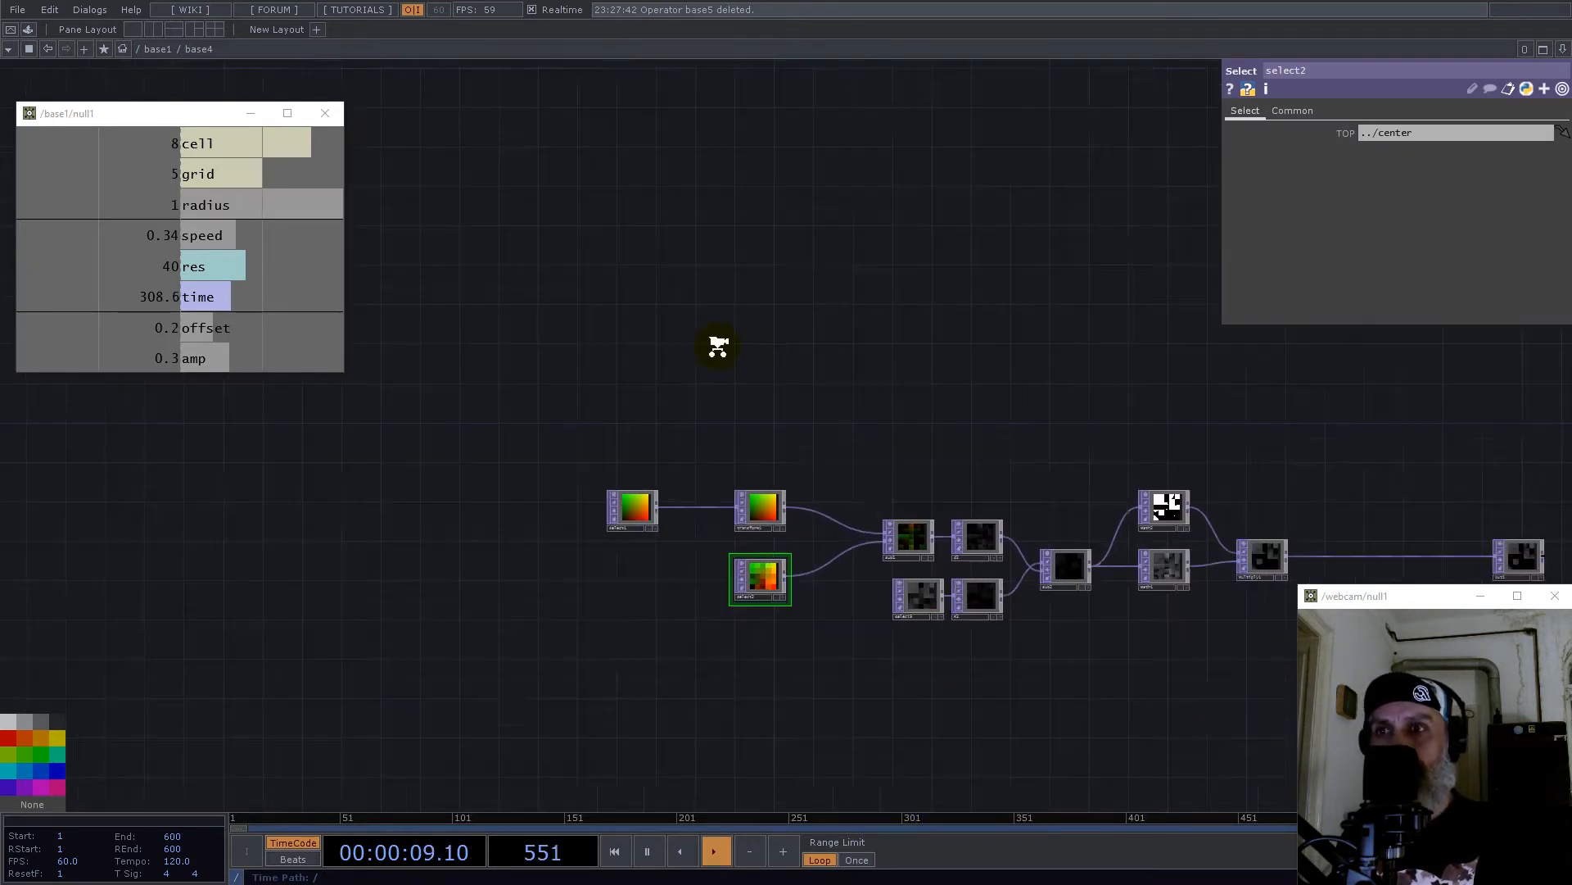
scroll(804, 387, "down", 3)
right_click(729, 352)
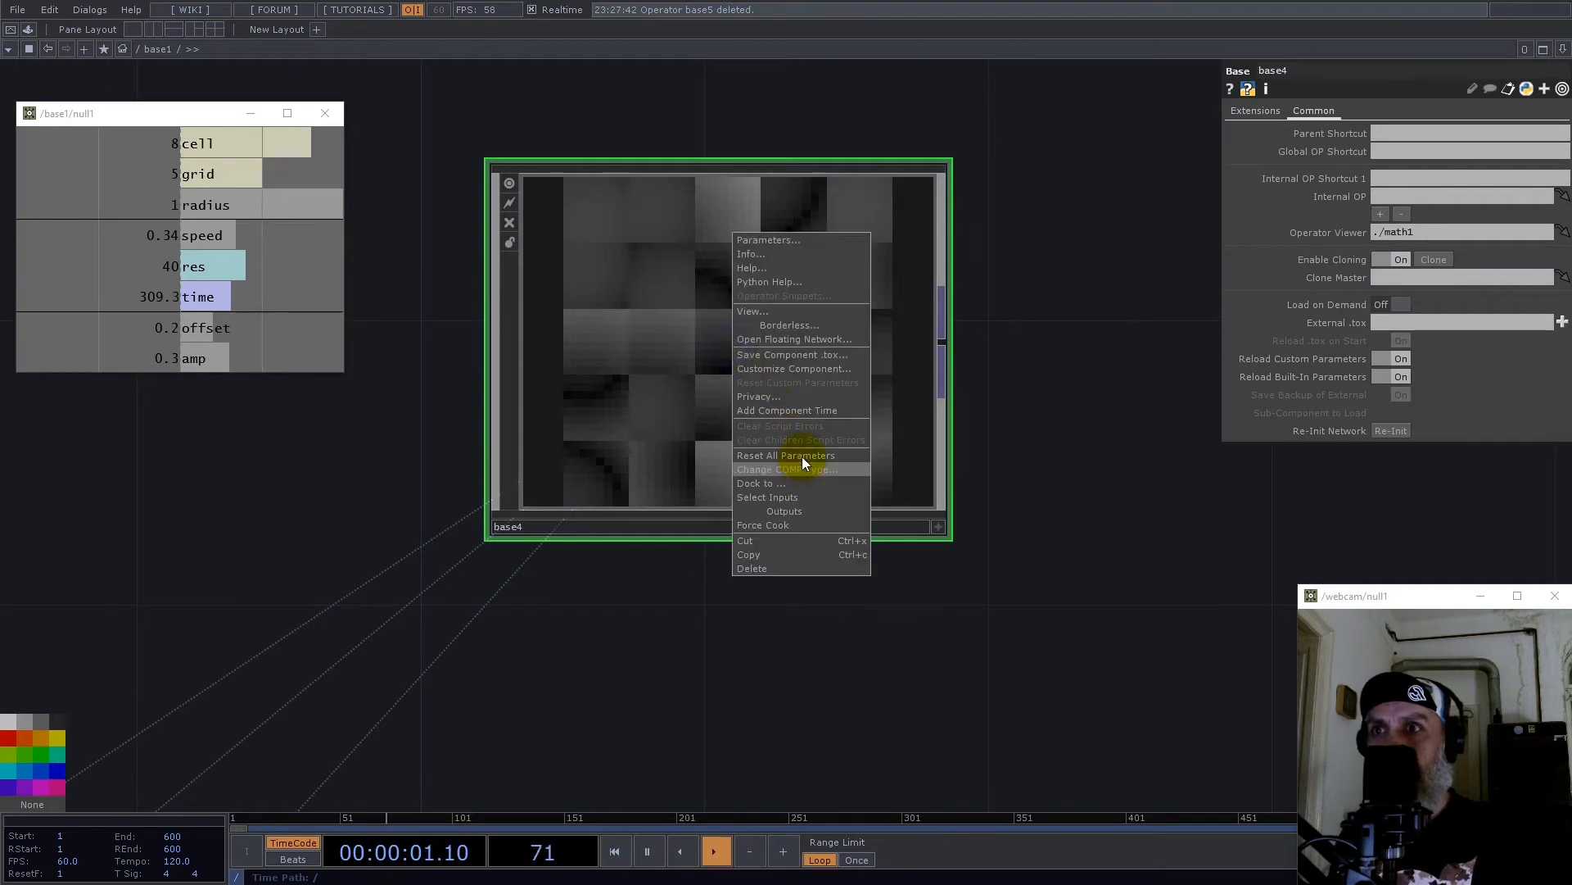
left_click(775, 370)
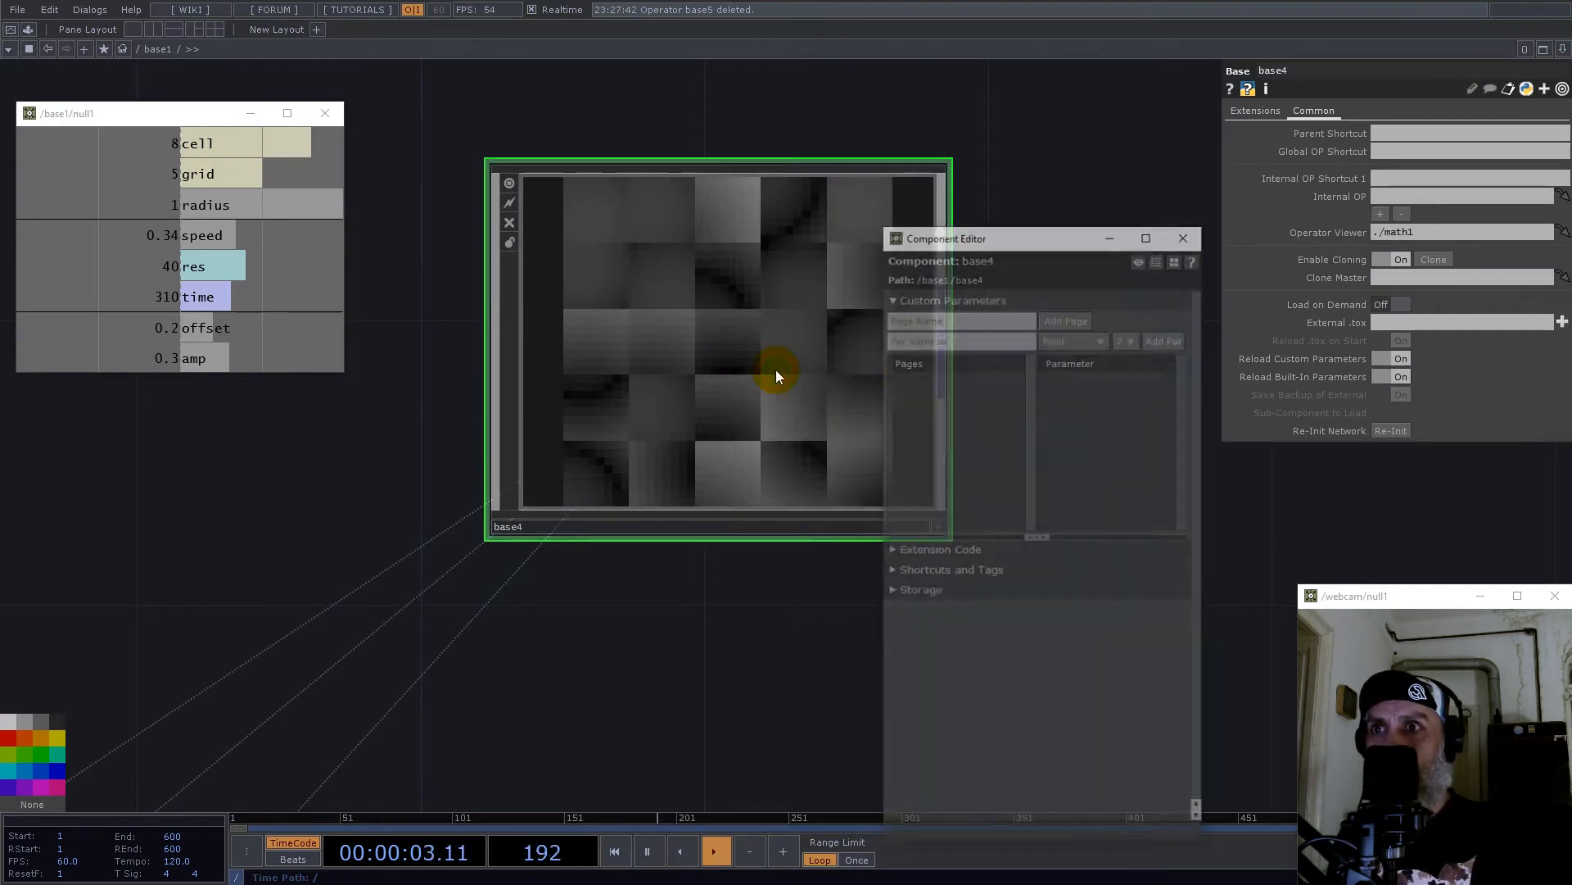
left_click(942, 339)
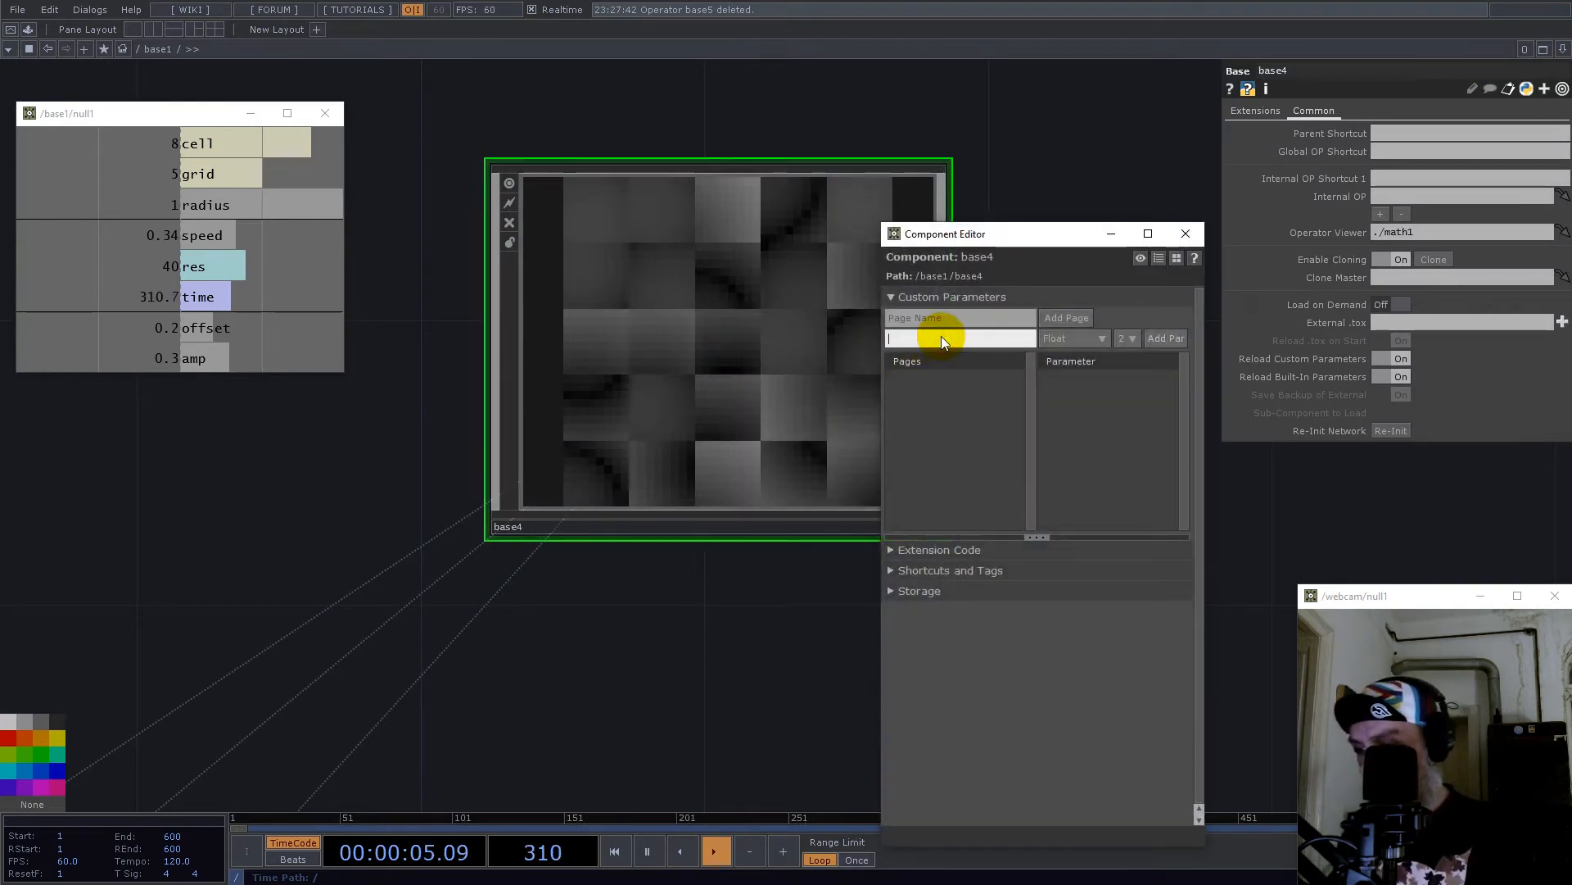
type("offset")
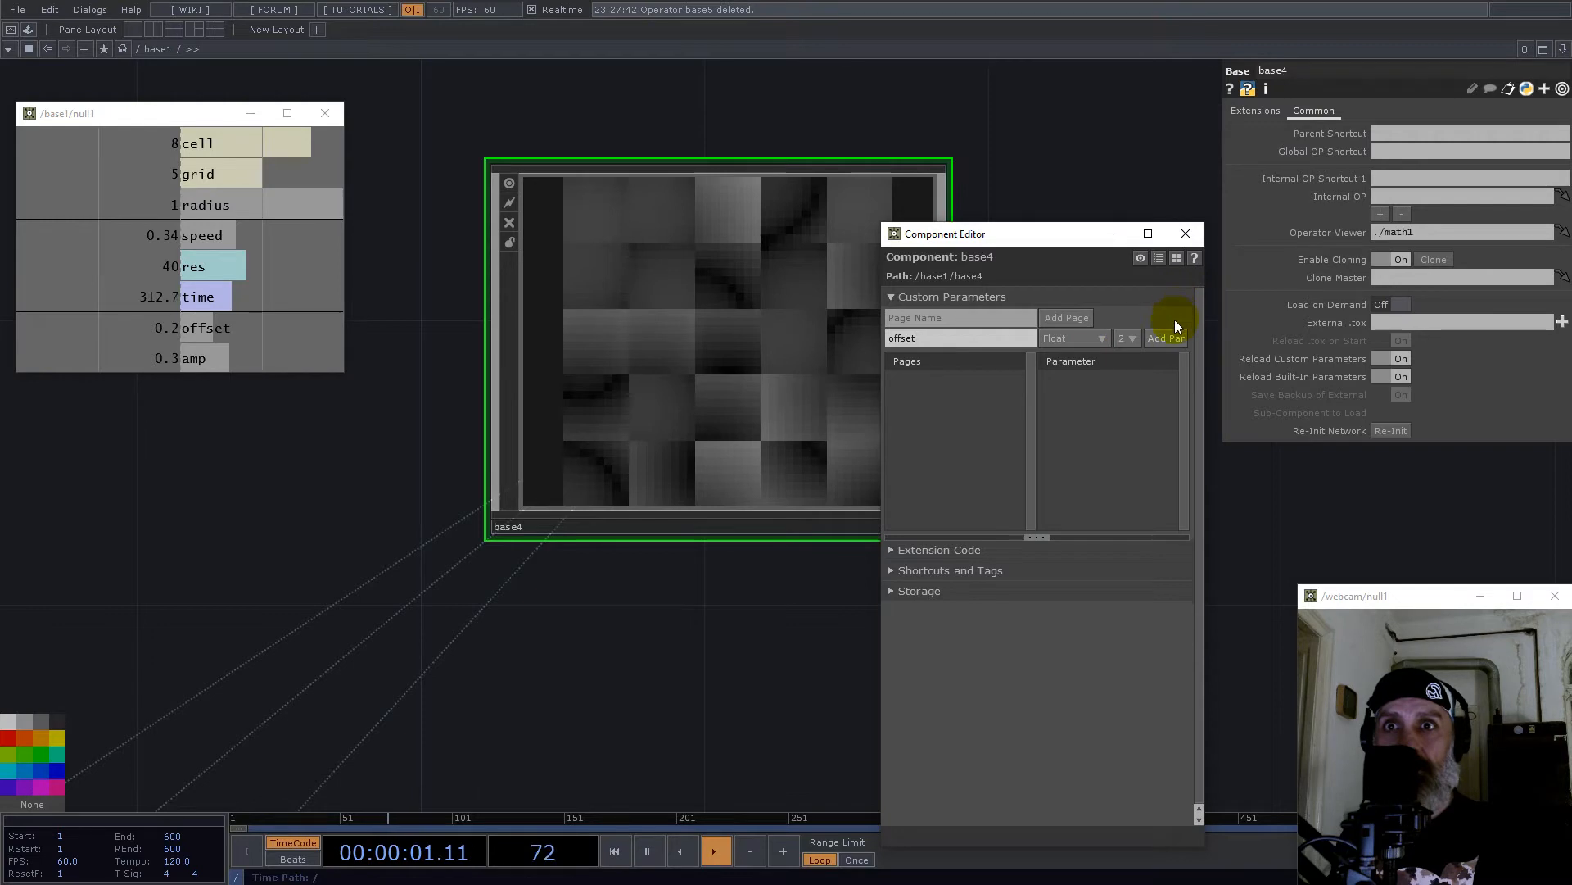
left_click(1166, 338)
left_click(1185, 235)
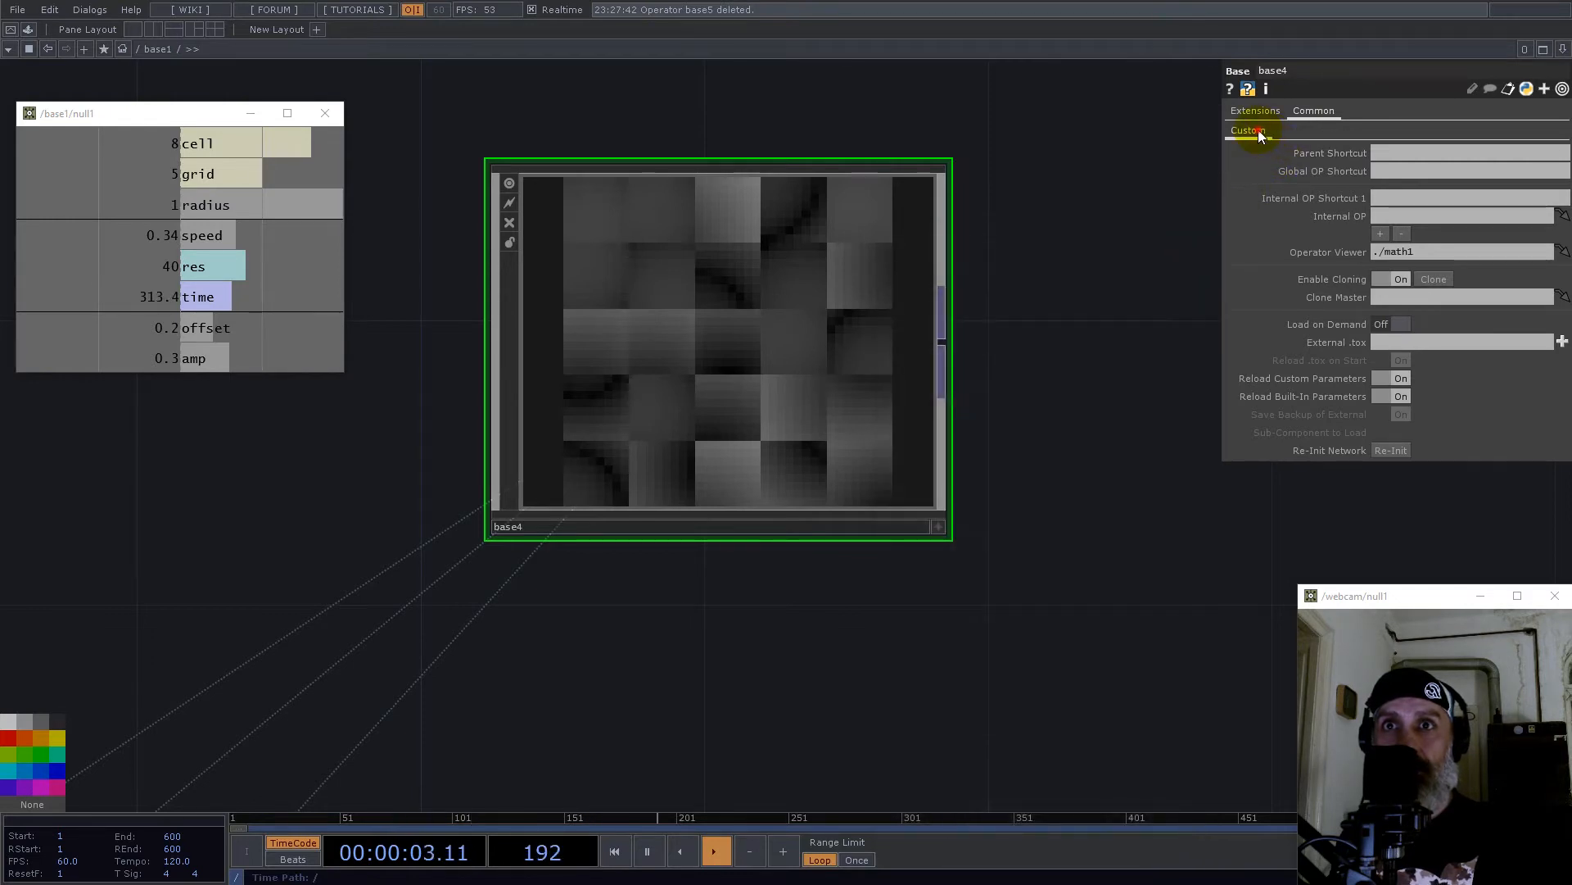
left_click(1253, 130)
Step: Inside base4, place a Parameter CHOP above transform1
scroll(1040, 410, "down", 5)
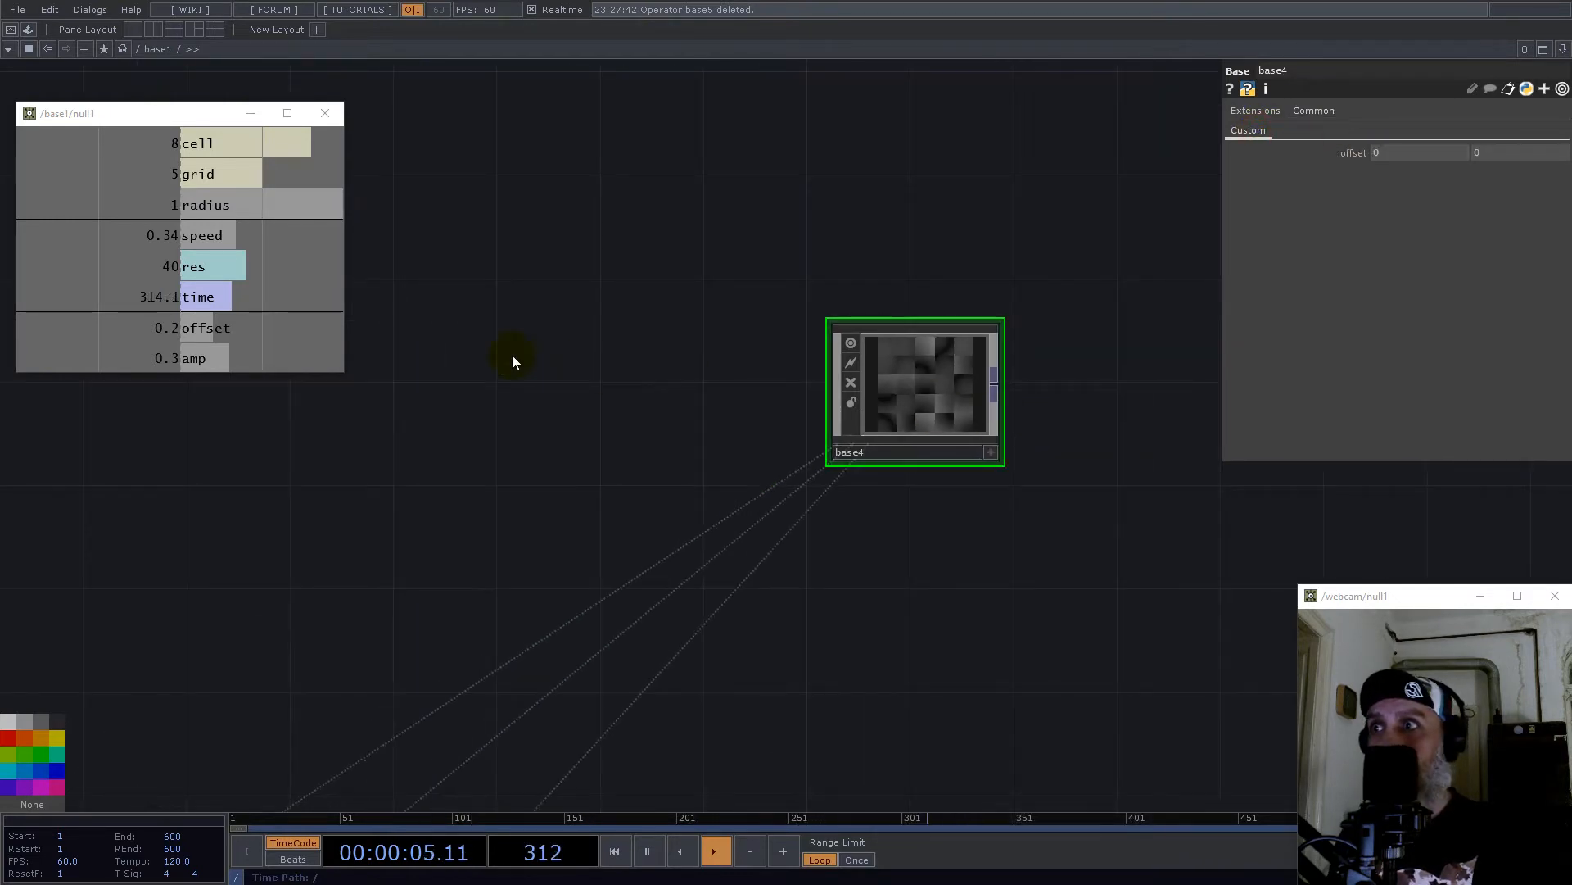
scroll(491, 360, "up", 4)
key("i")
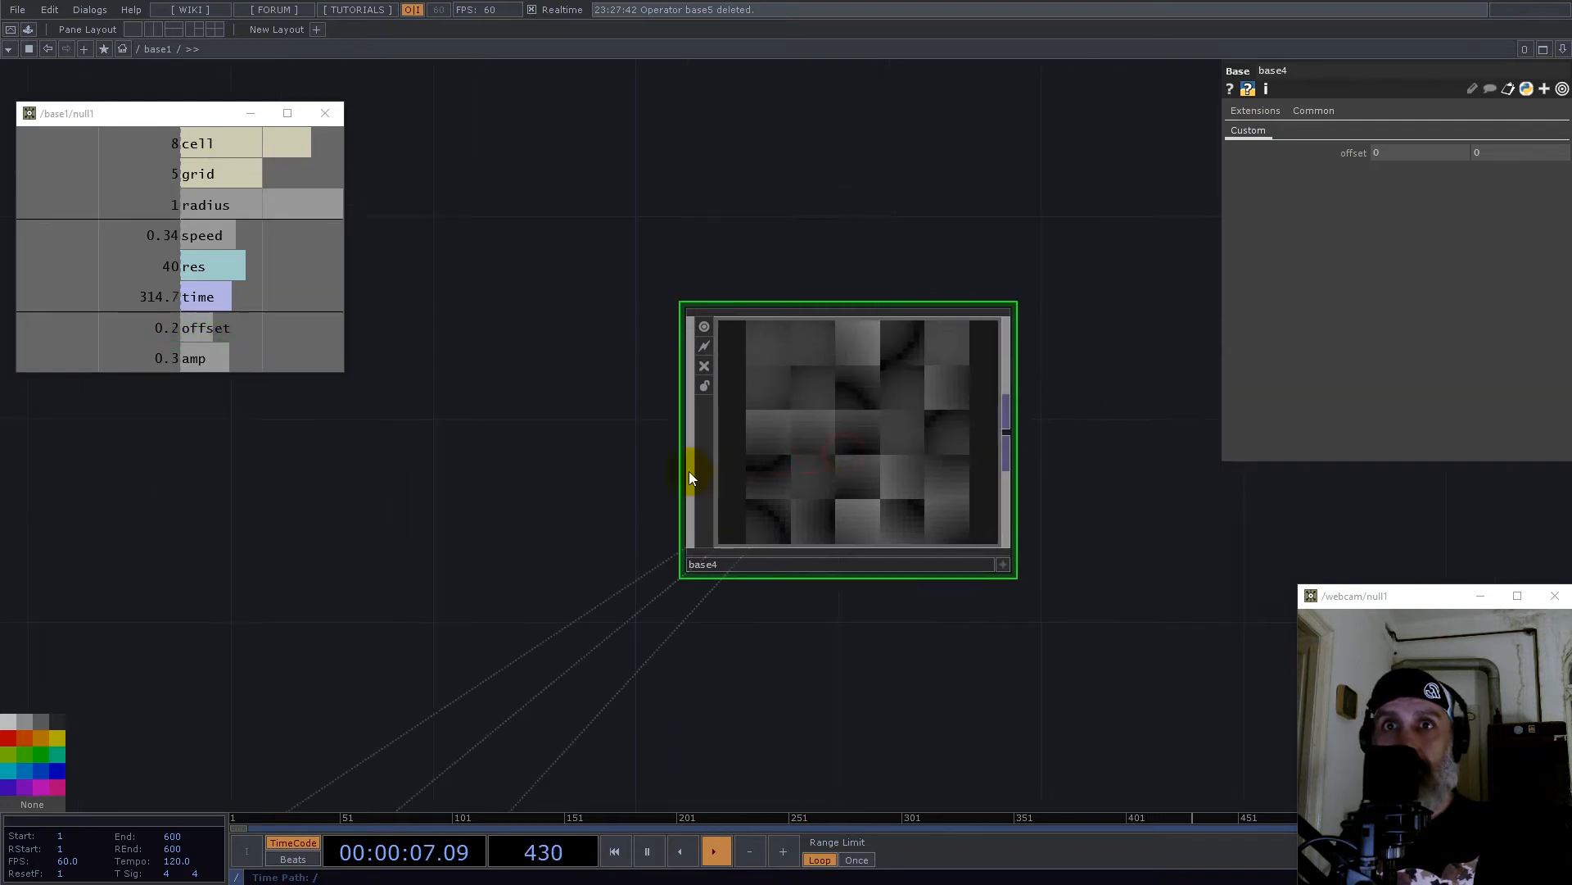
scroll(765, 407, "up", 5)
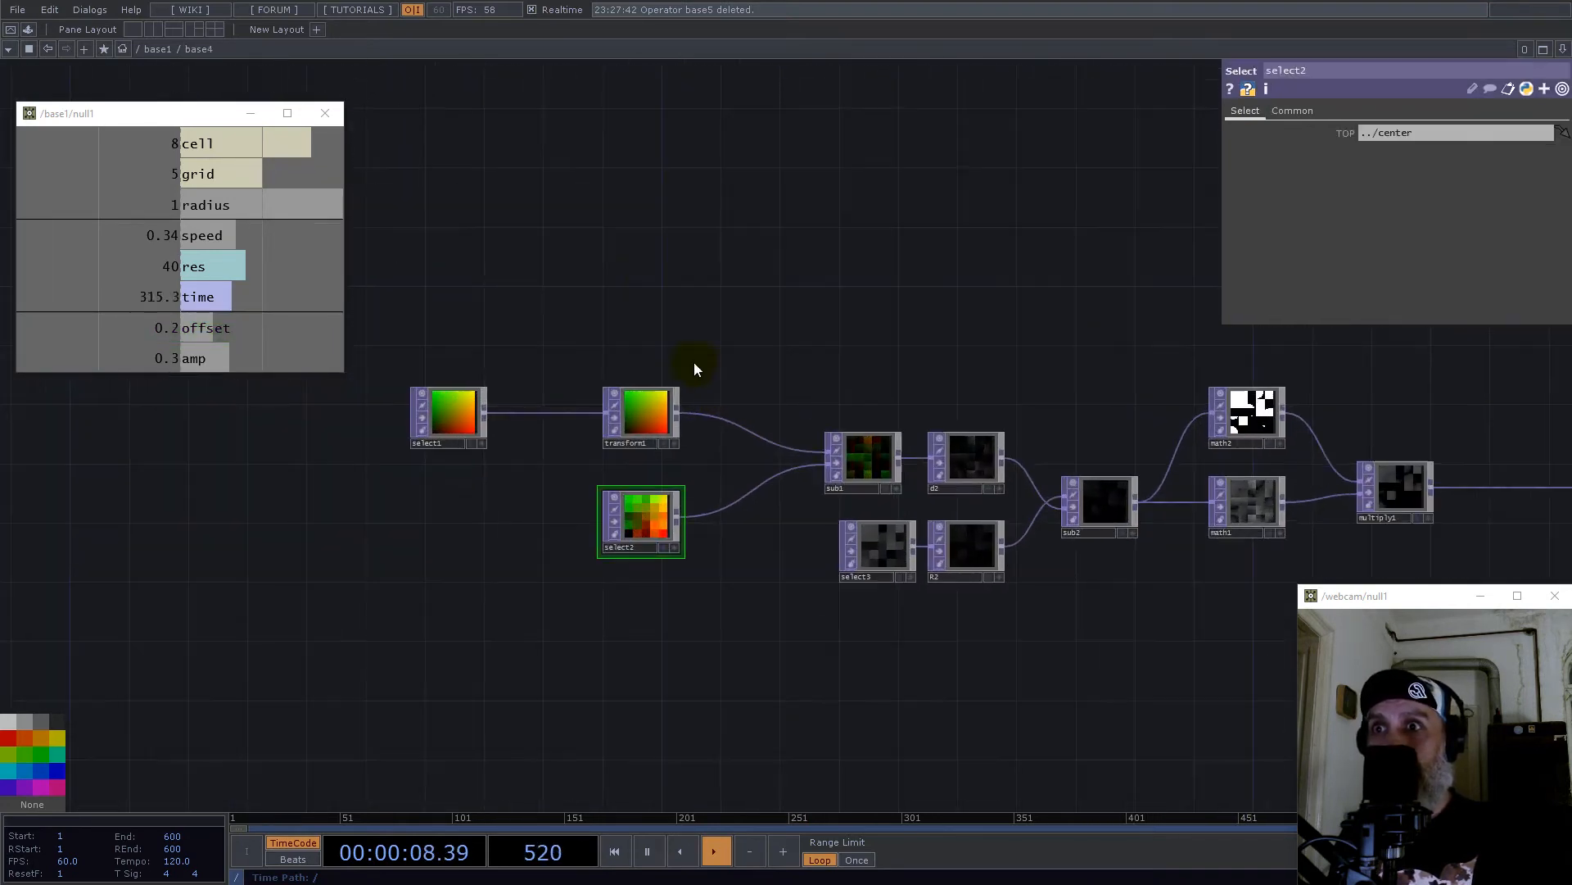
double_click(583, 261)
type("par")
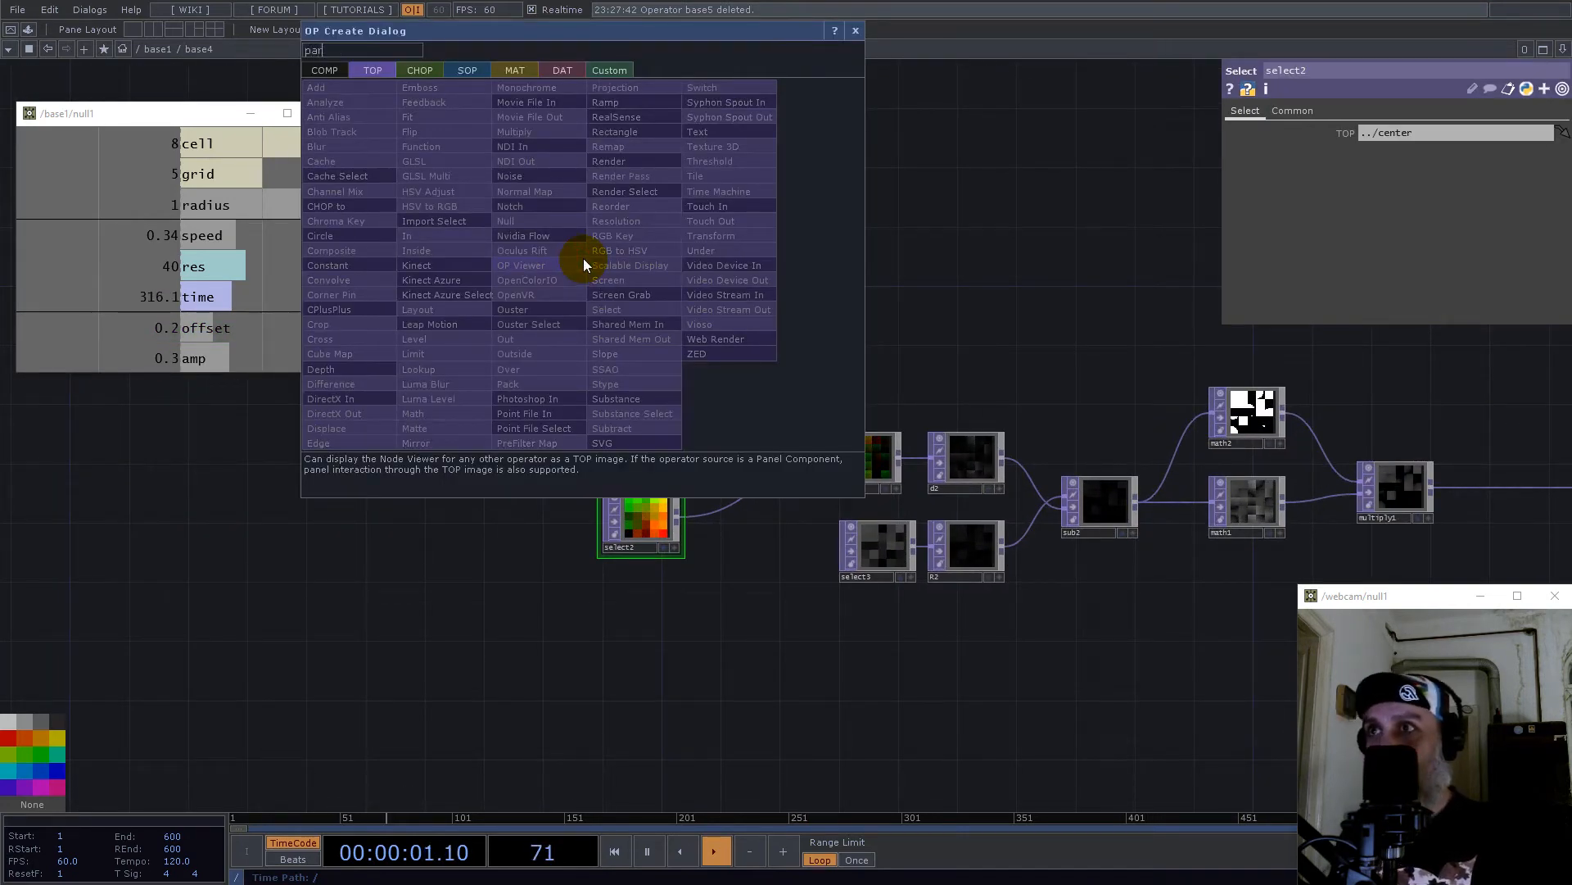
left_click(421, 72)
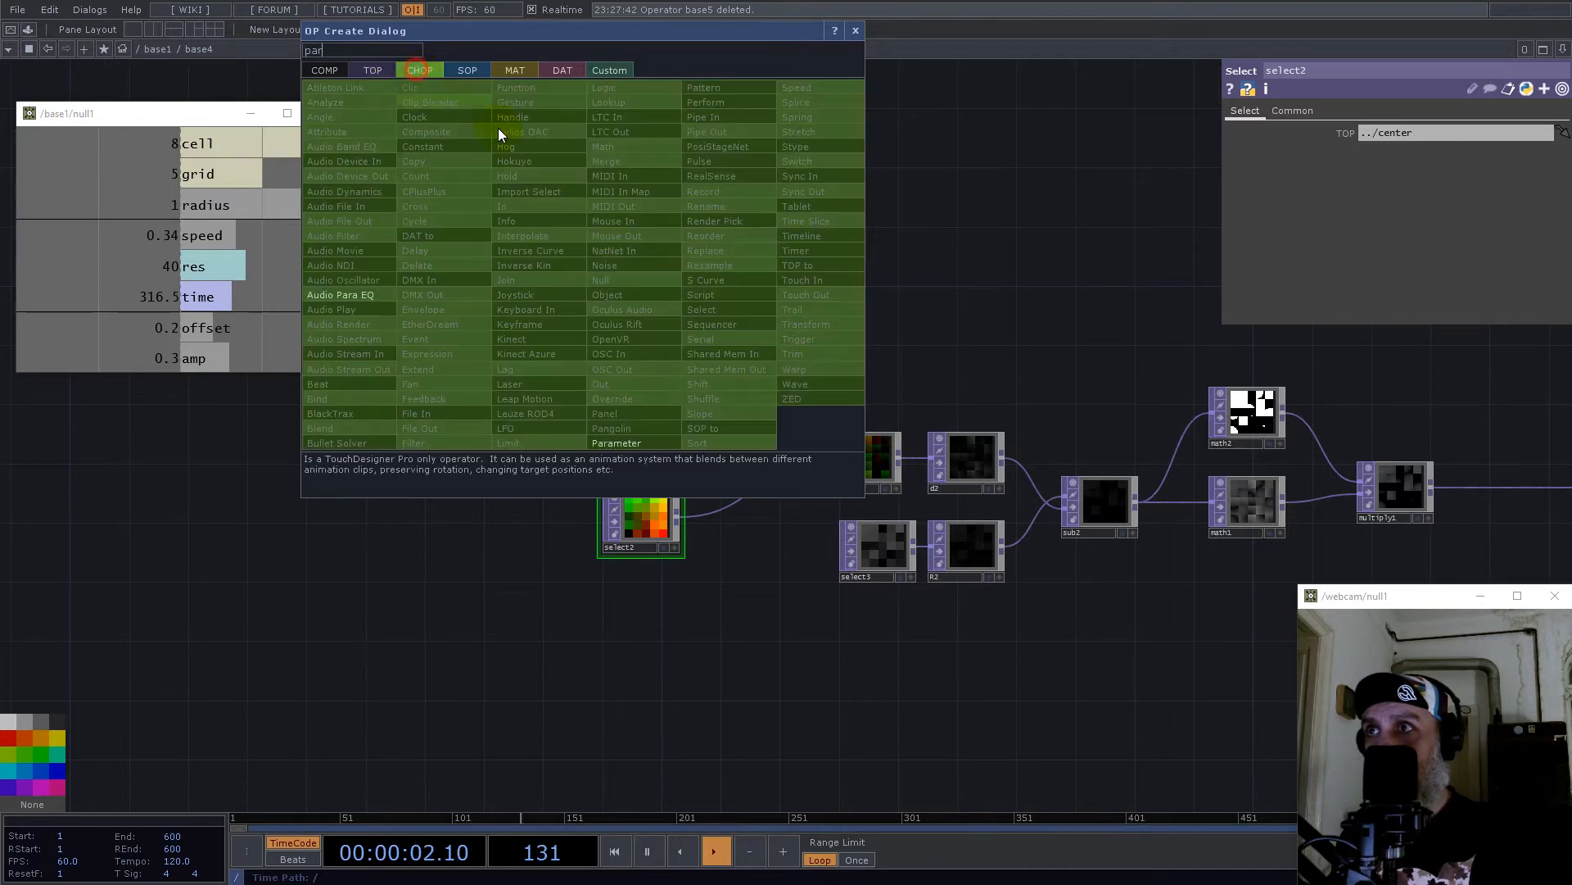
left_click(616, 443)
left_click(651, 331)
Step: Export the Offset1 and Offset2 channels of par1 to the first and second Translate values of transform1
left_click(652, 418)
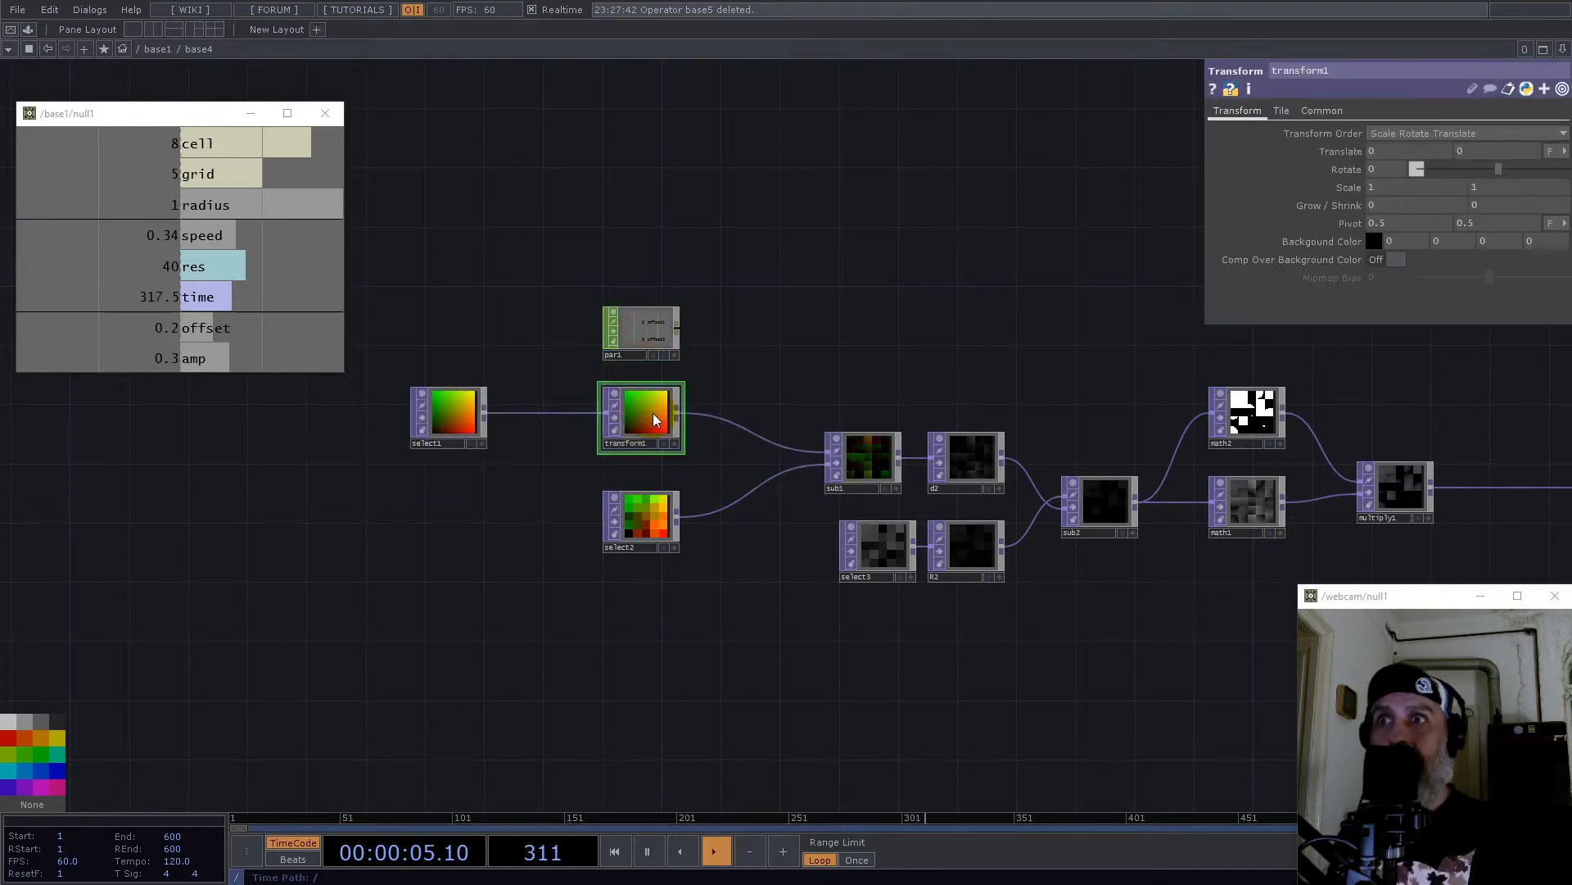
scroll(652, 413, "up", 5)
left_click(743, 306)
left_click_drag(690, 206, 1395, 150)
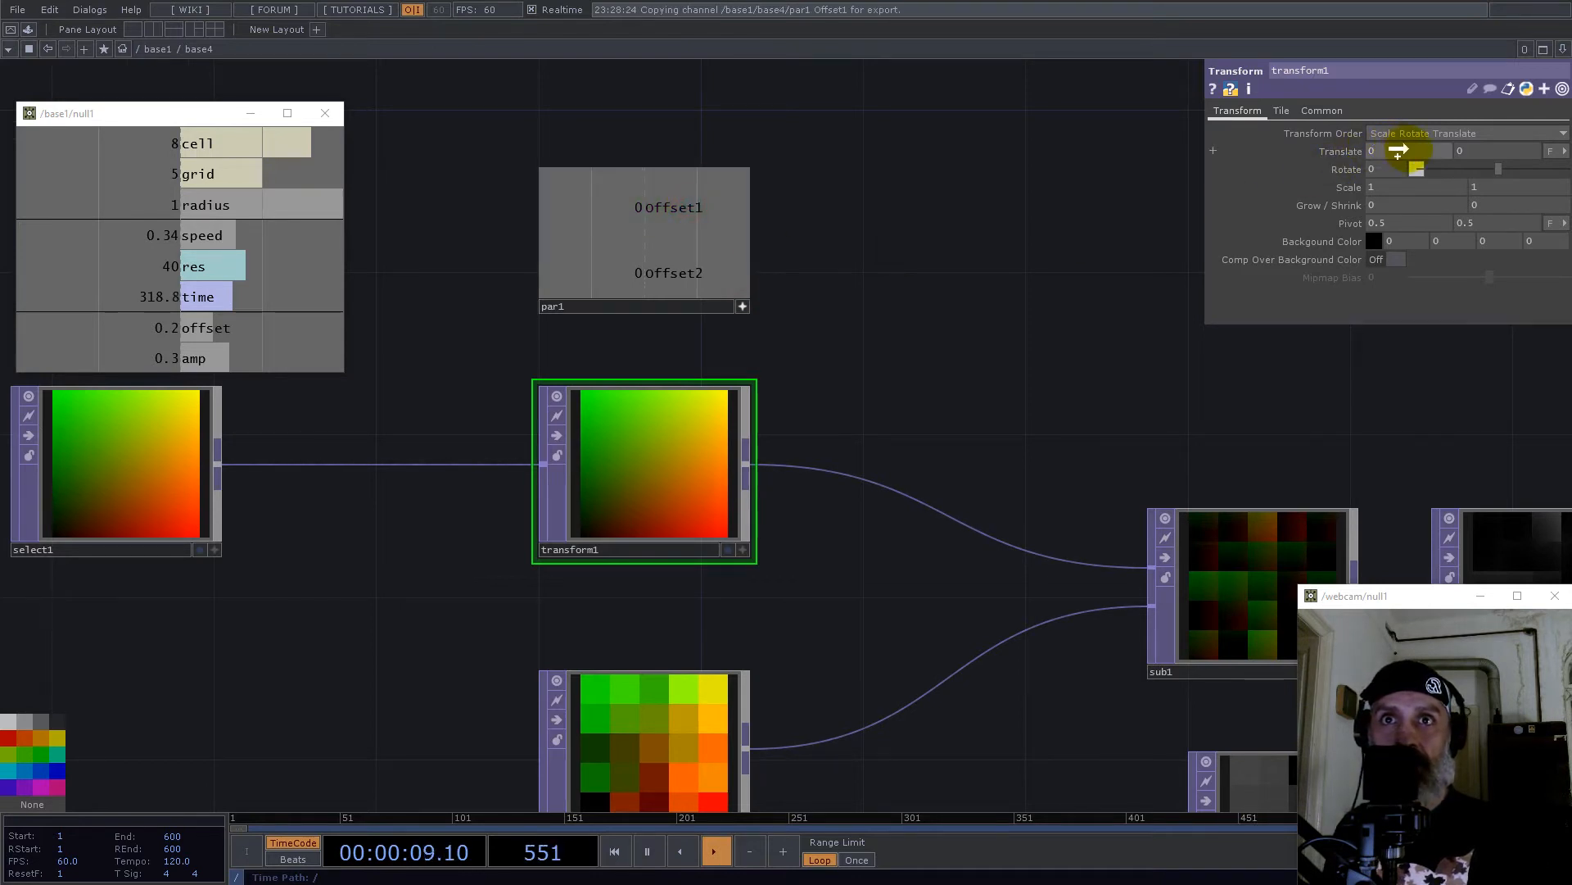
left_click(1412, 143)
left_click_drag(729, 239, 1476, 153)
left_click(1493, 146)
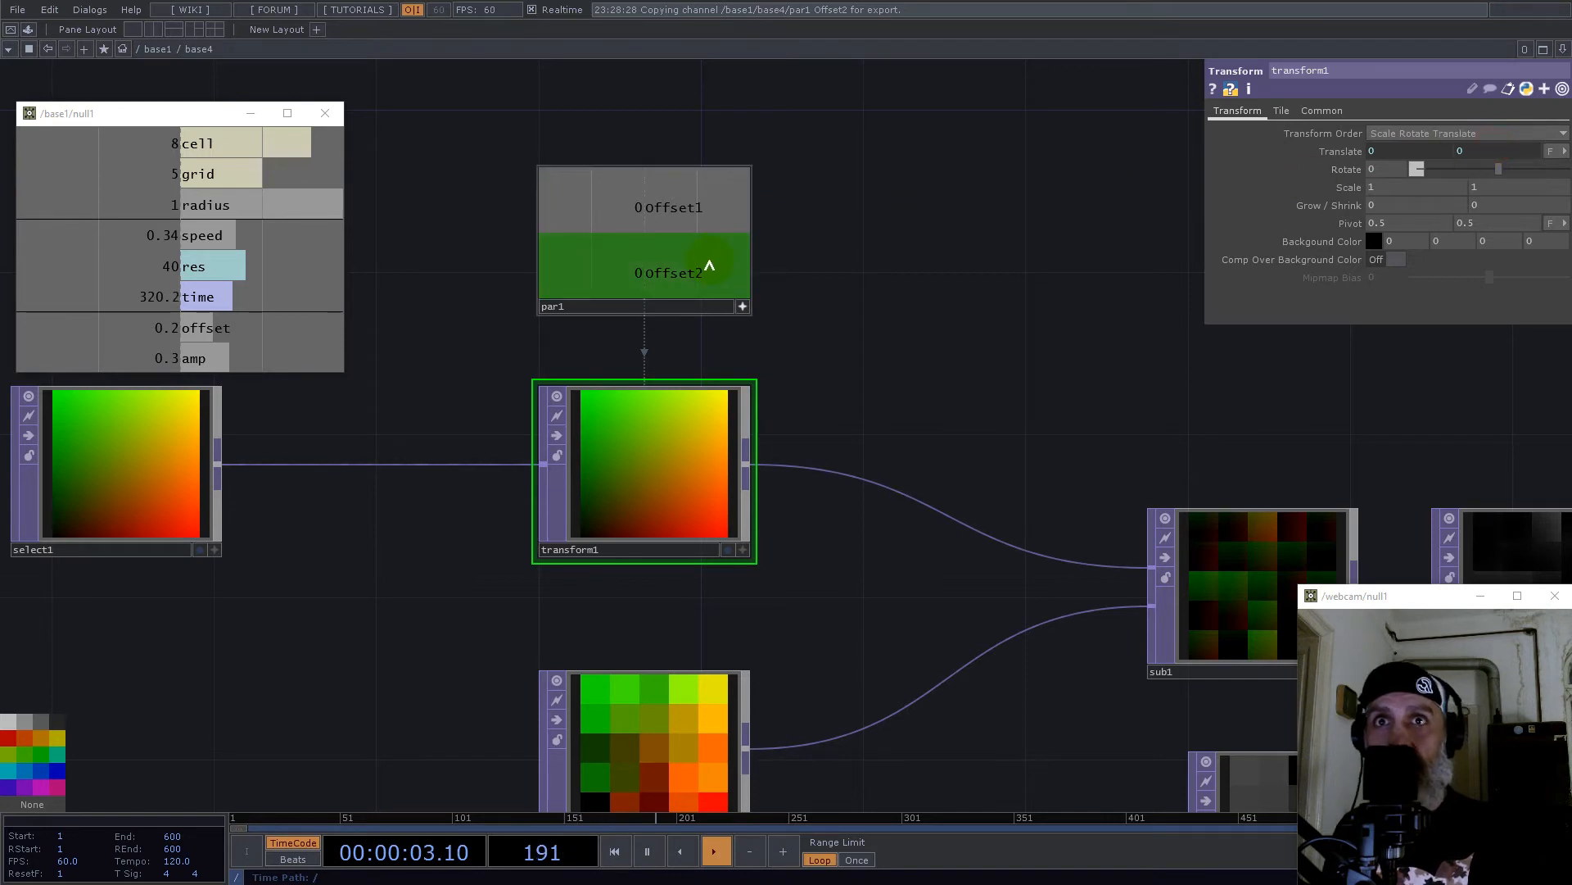
Step: Duplicate transform1 and insert the copy into the wire between multiply1 and out1
scroll(854, 311, "down", 6)
left_click_drag(1019, 259, 716, 259)
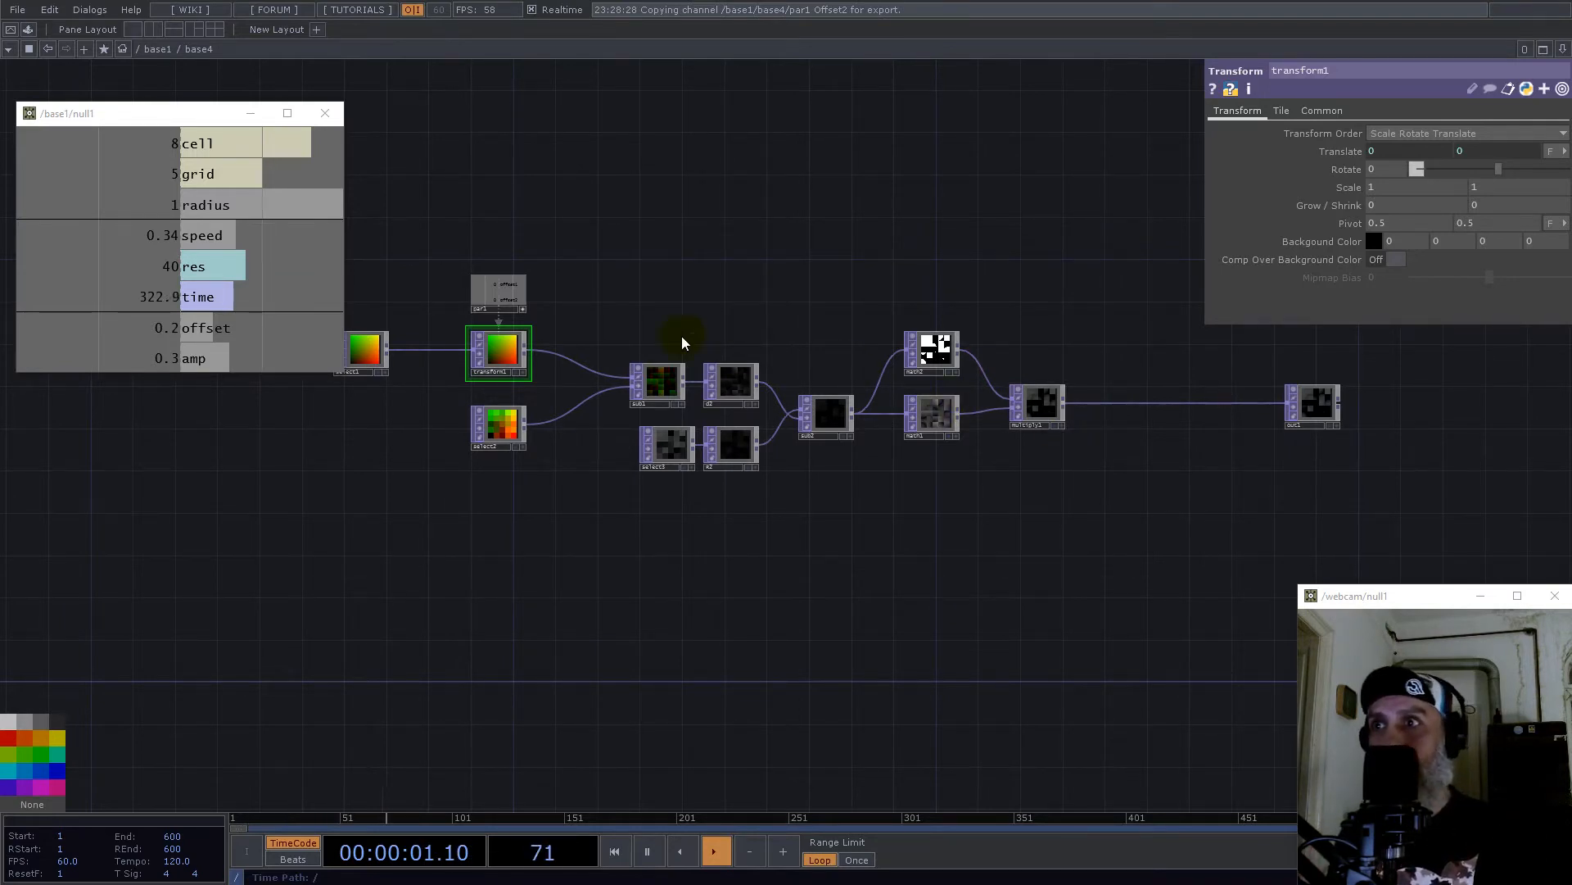
key("ctrl+c")
key("ctrl+v")
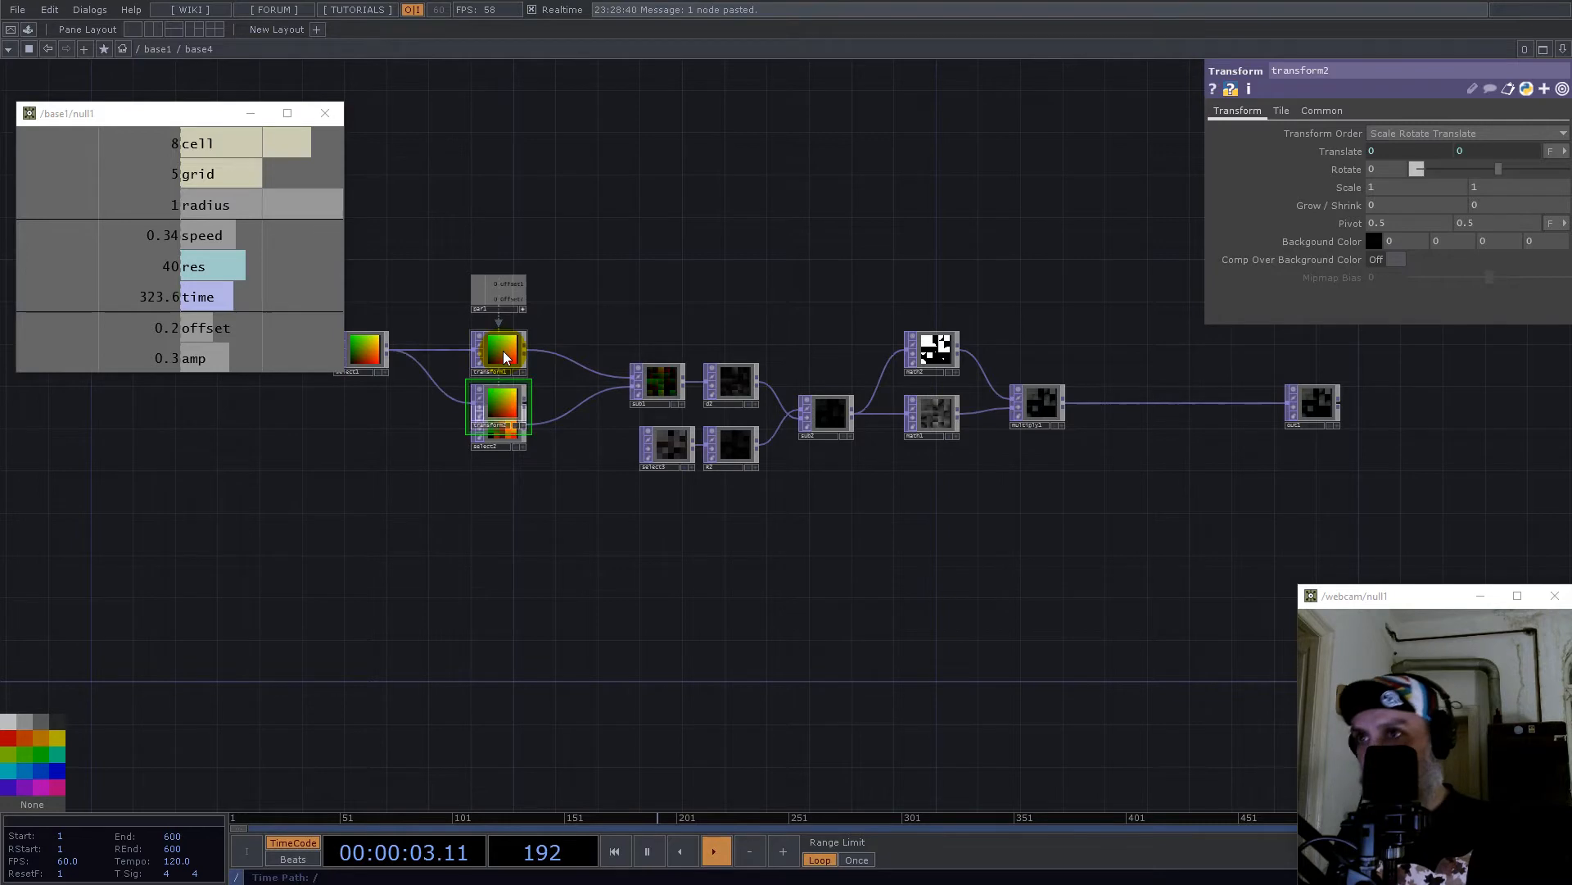
left_click(1215, 448)
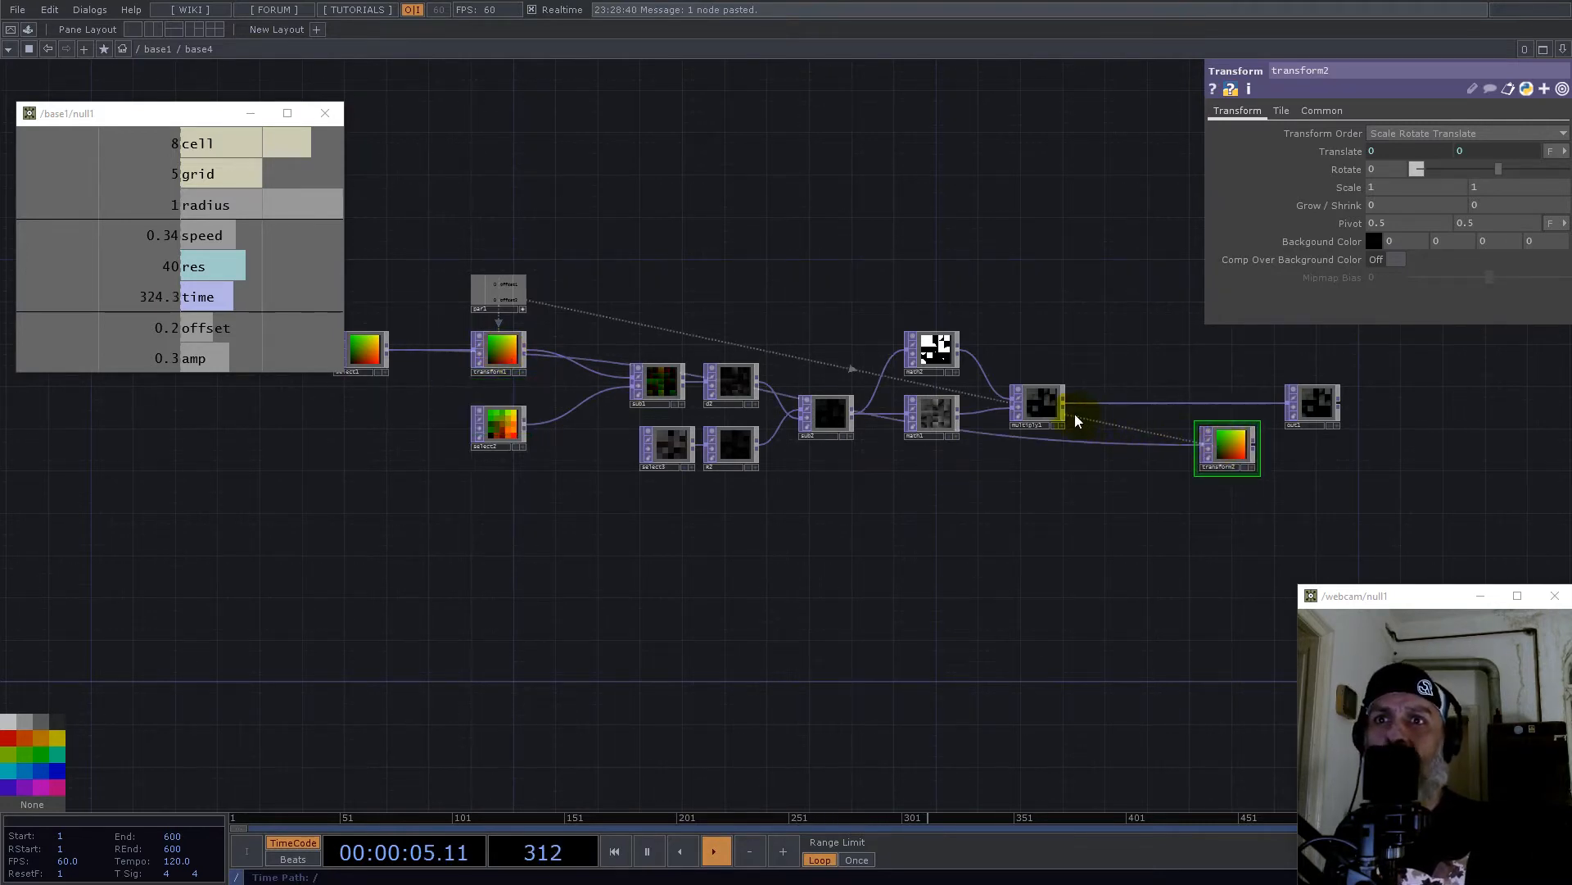
left_click(1233, 446)
left_click(1291, 406)
left_click_drag(1229, 446, 1217, 398)
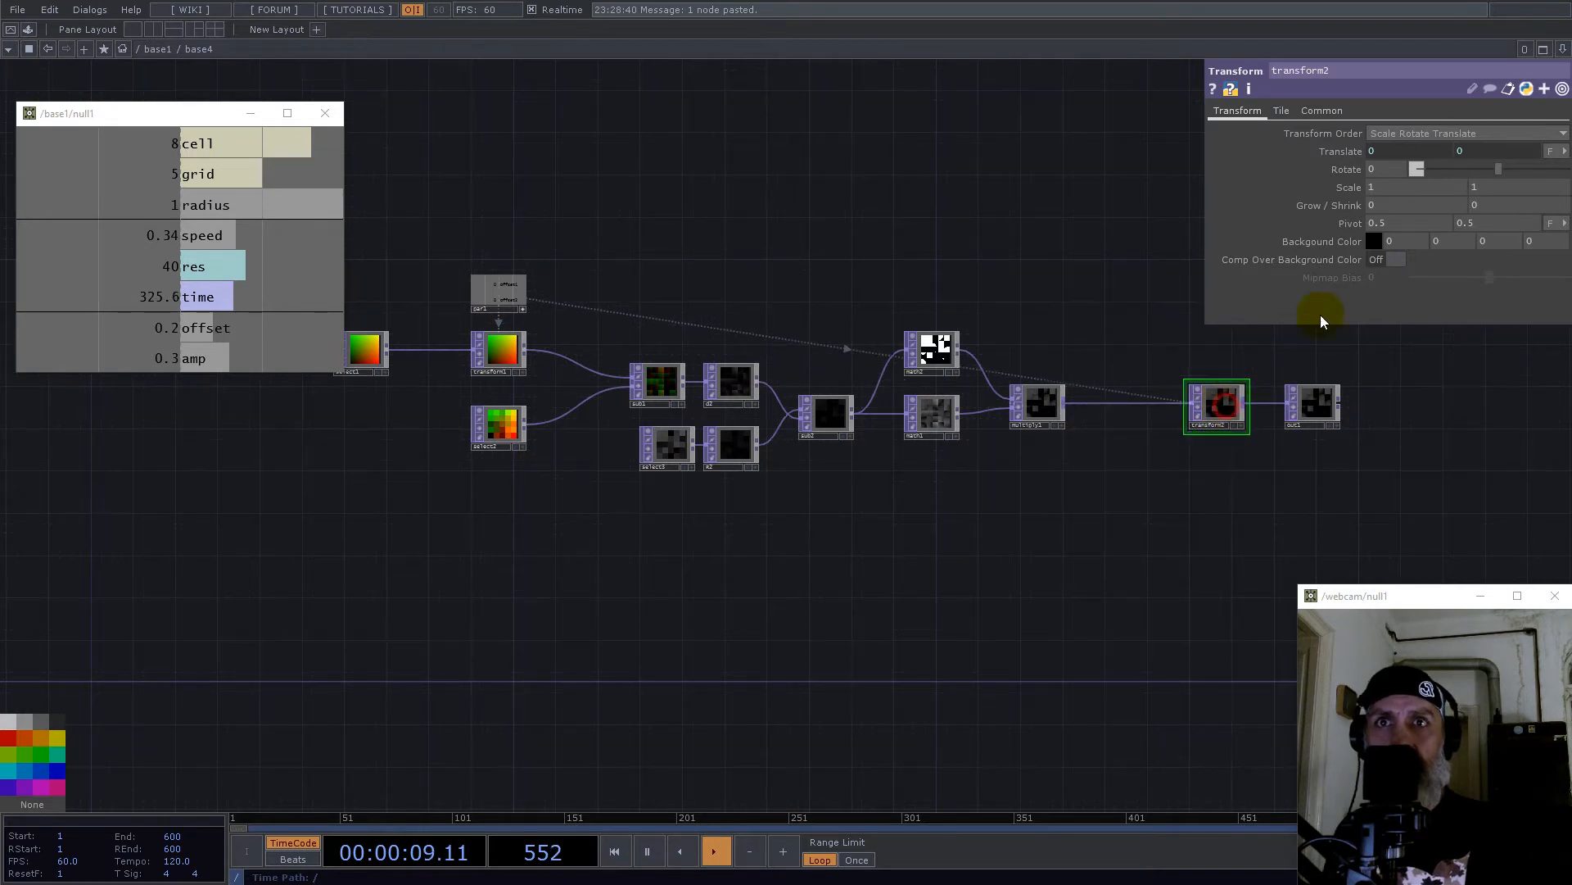
Step: Negate both Translate expressions of transform2 to -op('par1')['Offset1'] and -op('par1')['Offset2']
left_click(1397, 149)
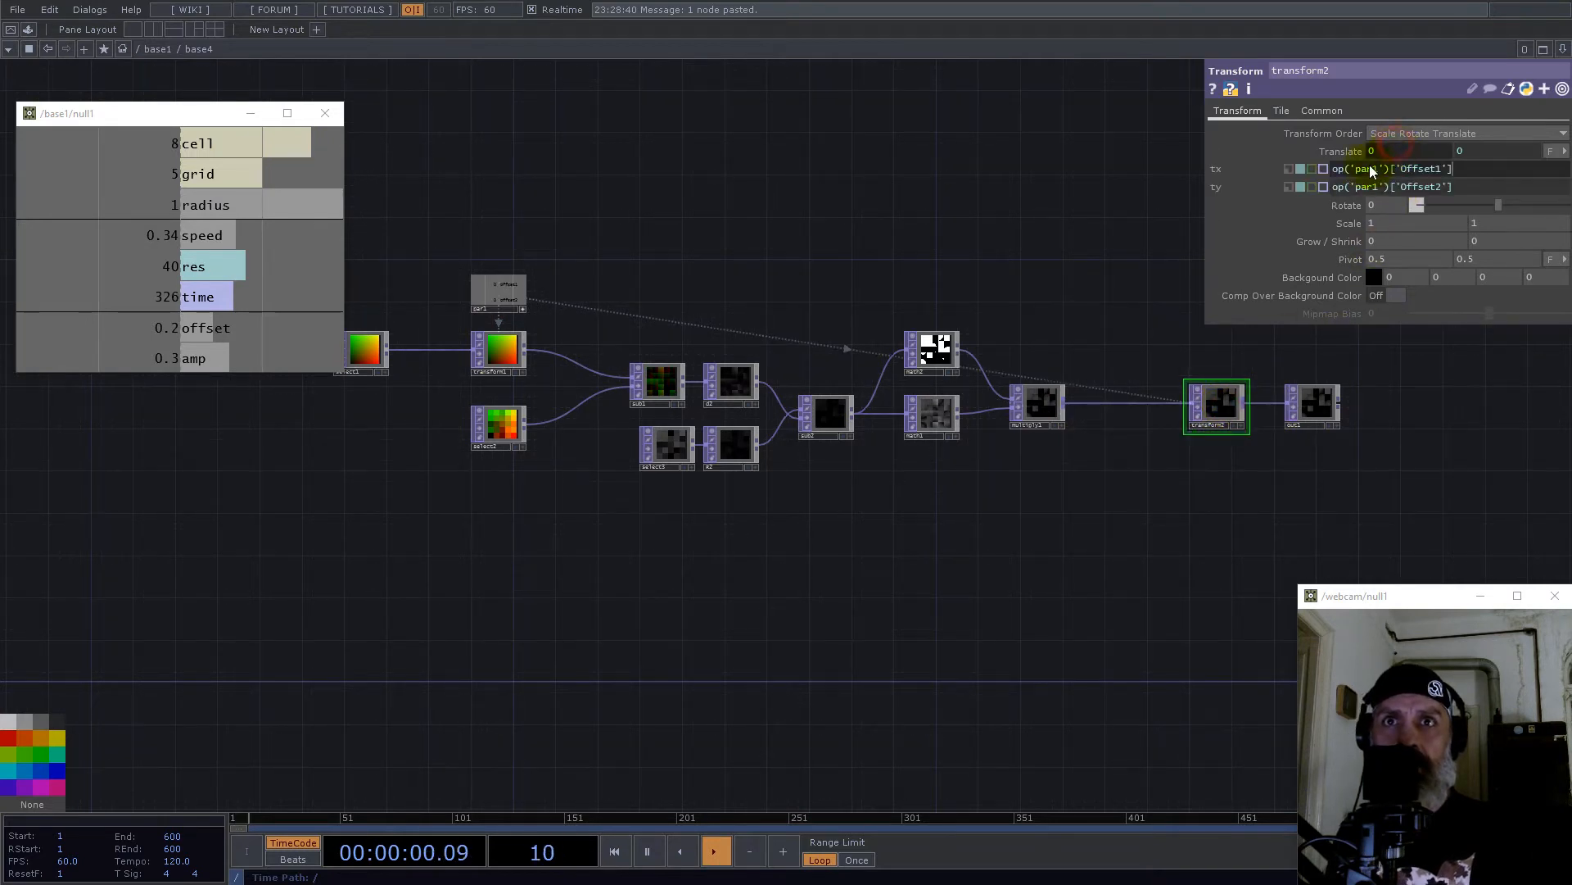
left_click(1335, 188)
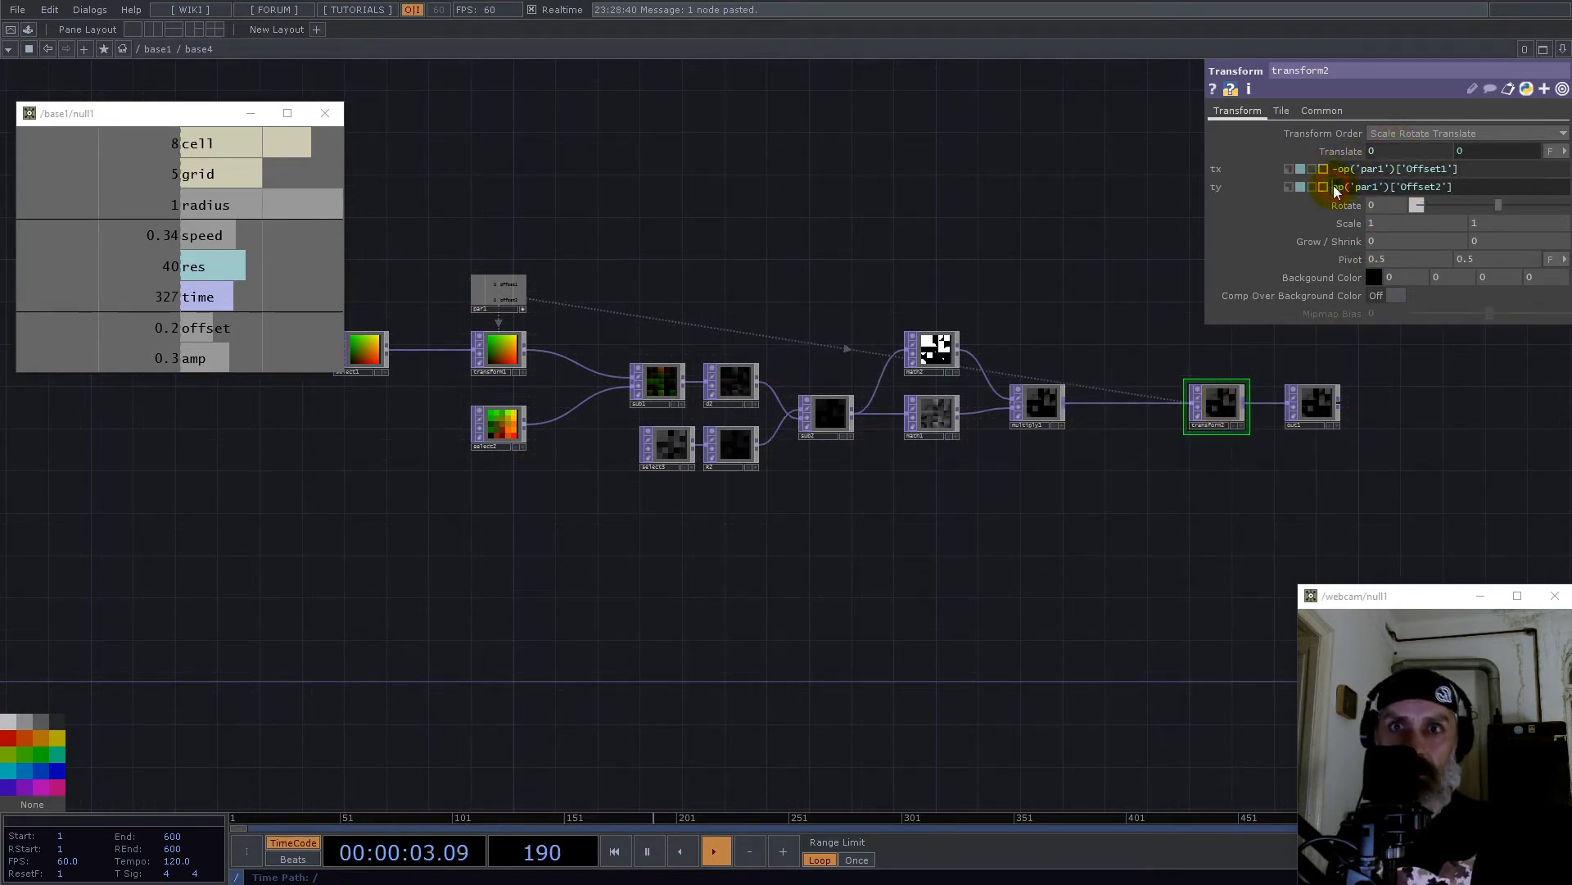
type("-")
left_click(1220, 400)
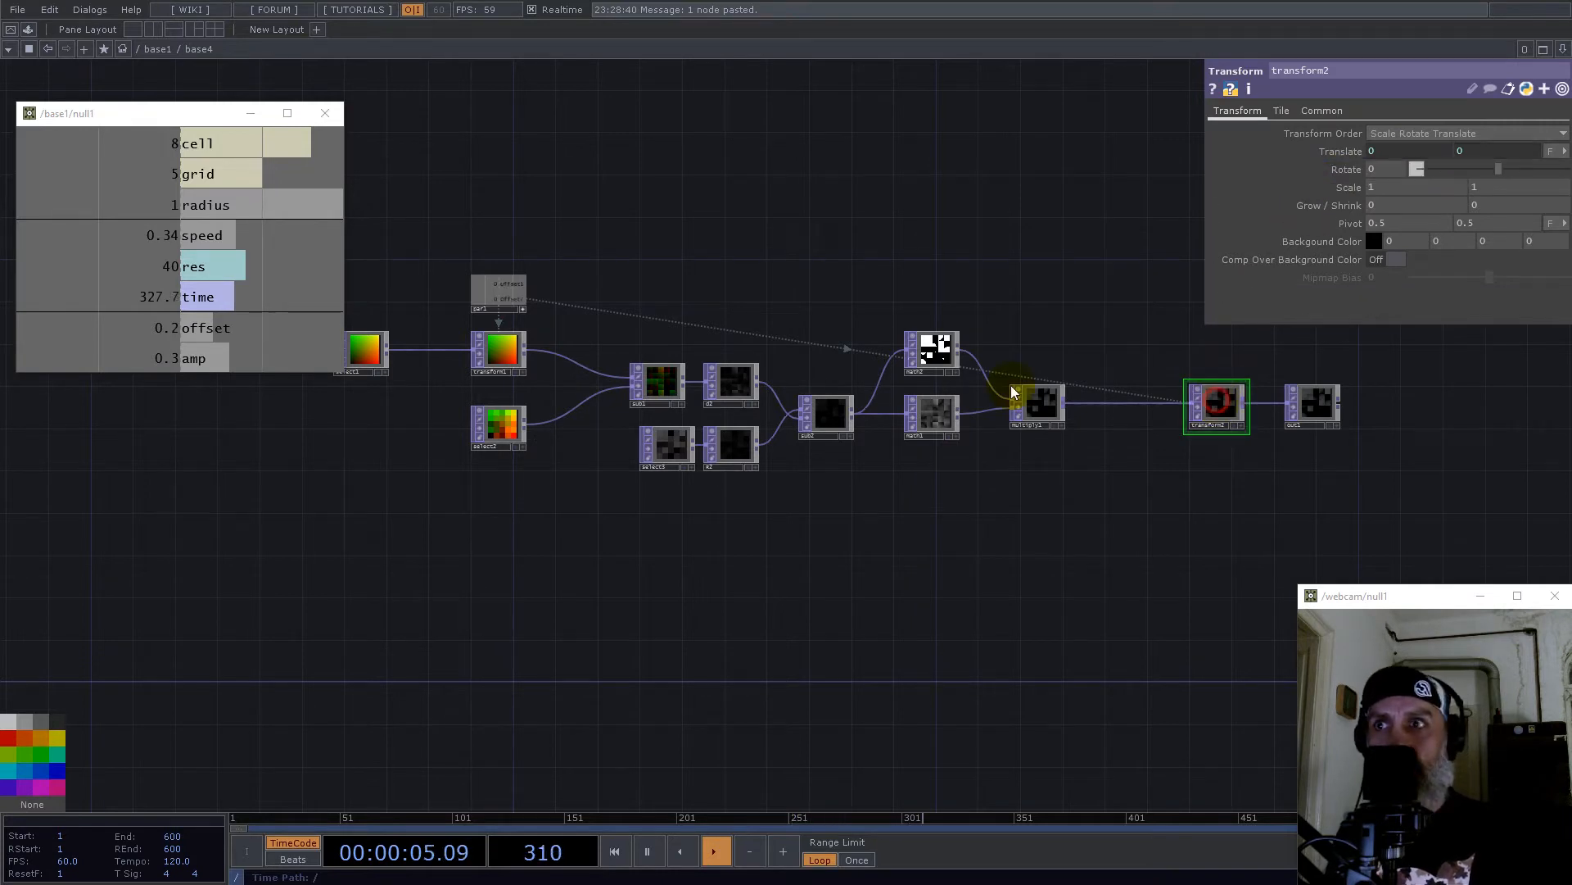
Step: Set the Pivot of transform1 and transform2 together to 0, 0
left_click(506, 352)
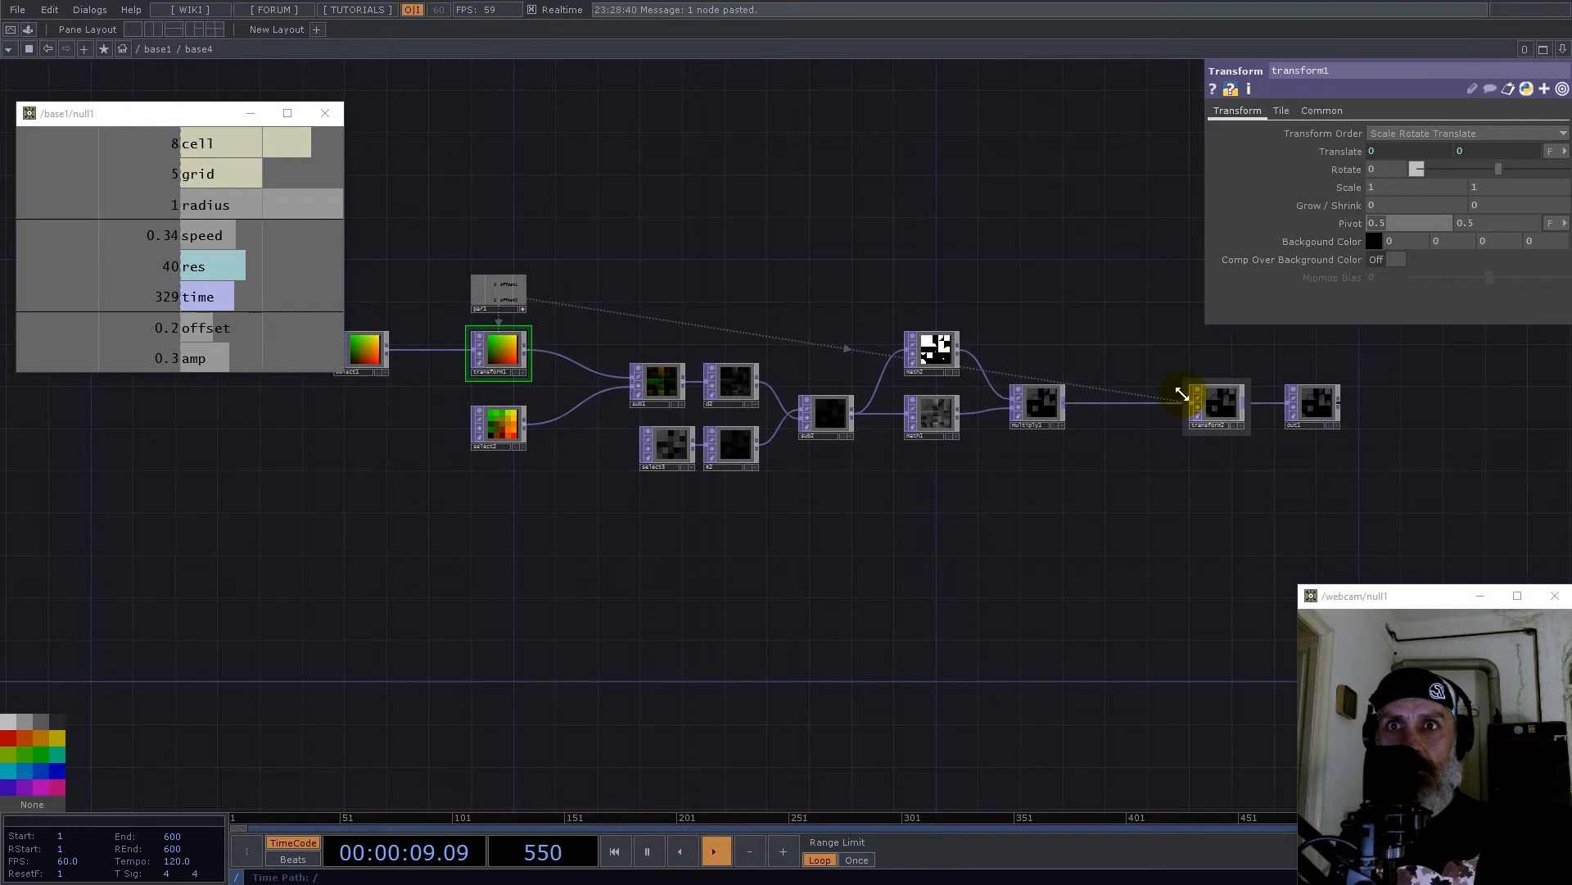
left_click(1216, 401)
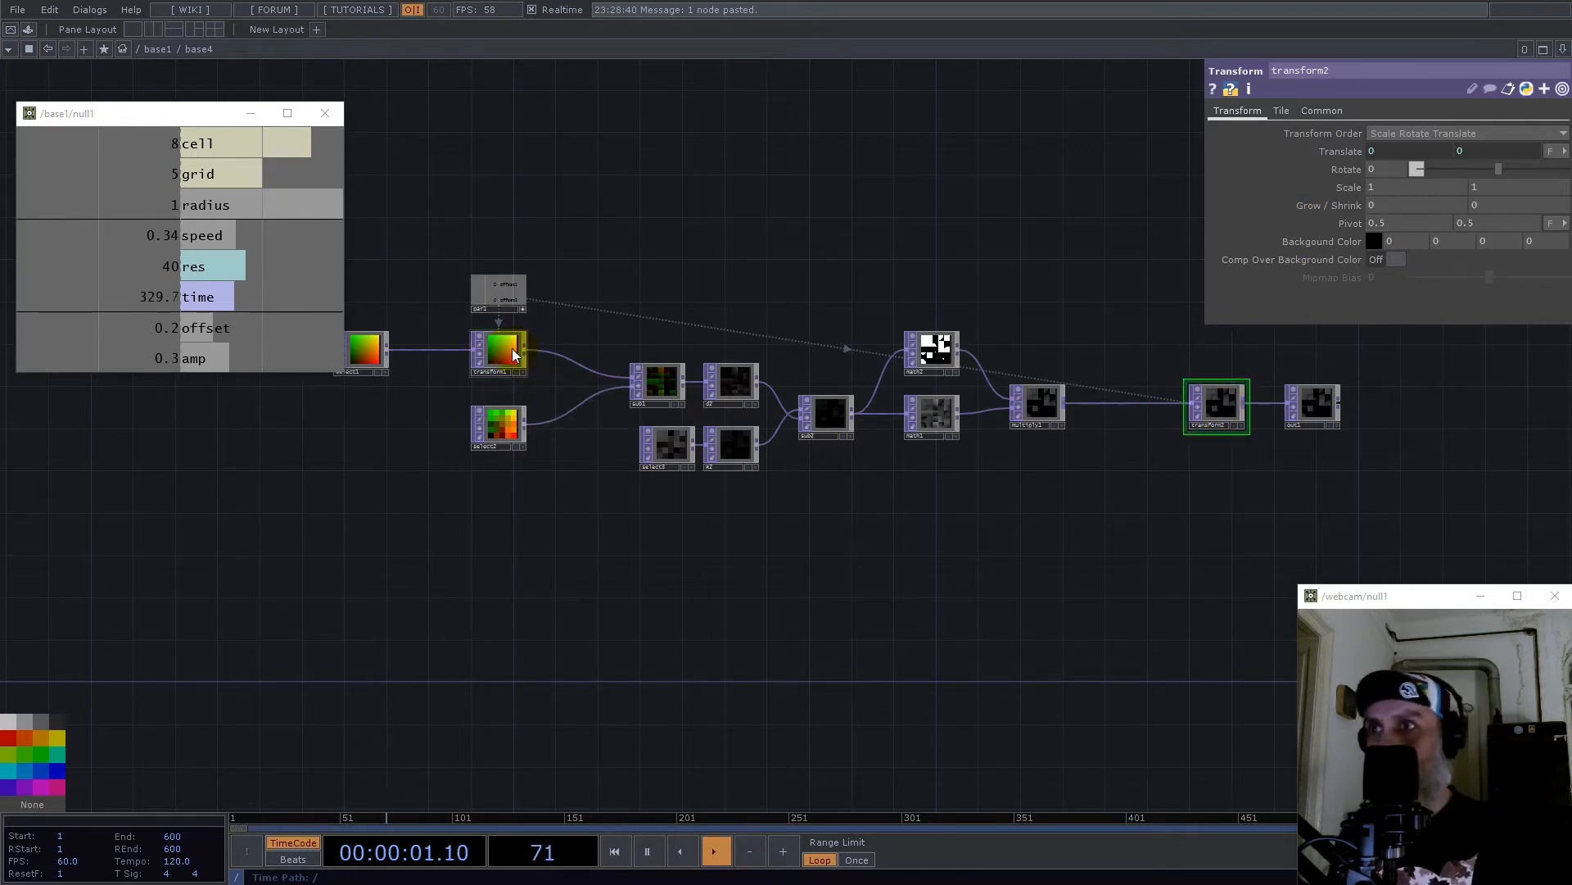
type("0")
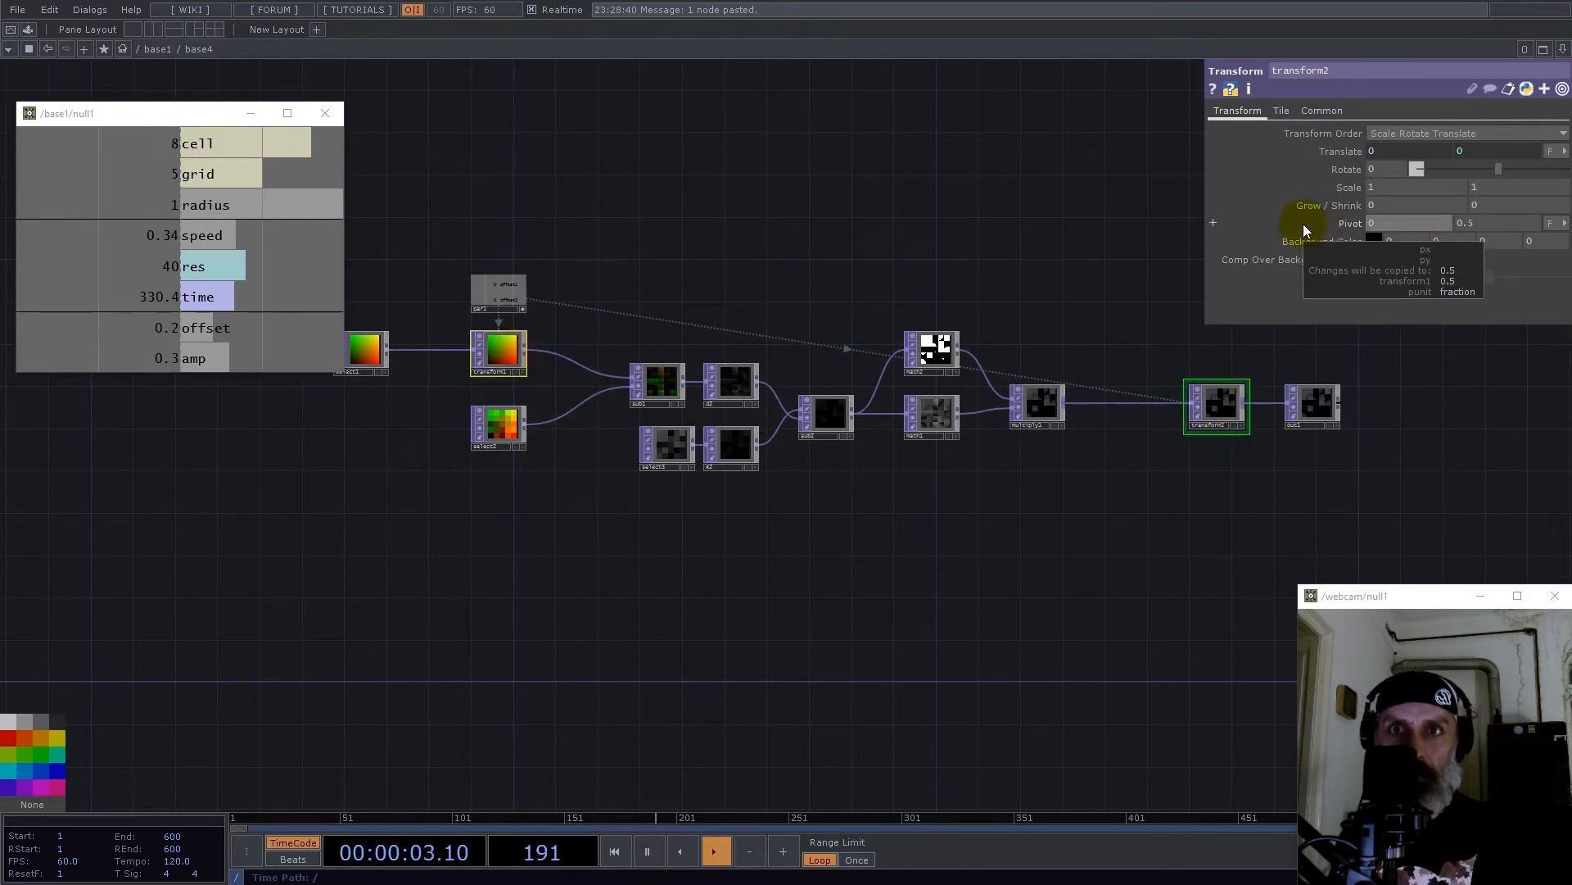
key("Tab")
type("0")
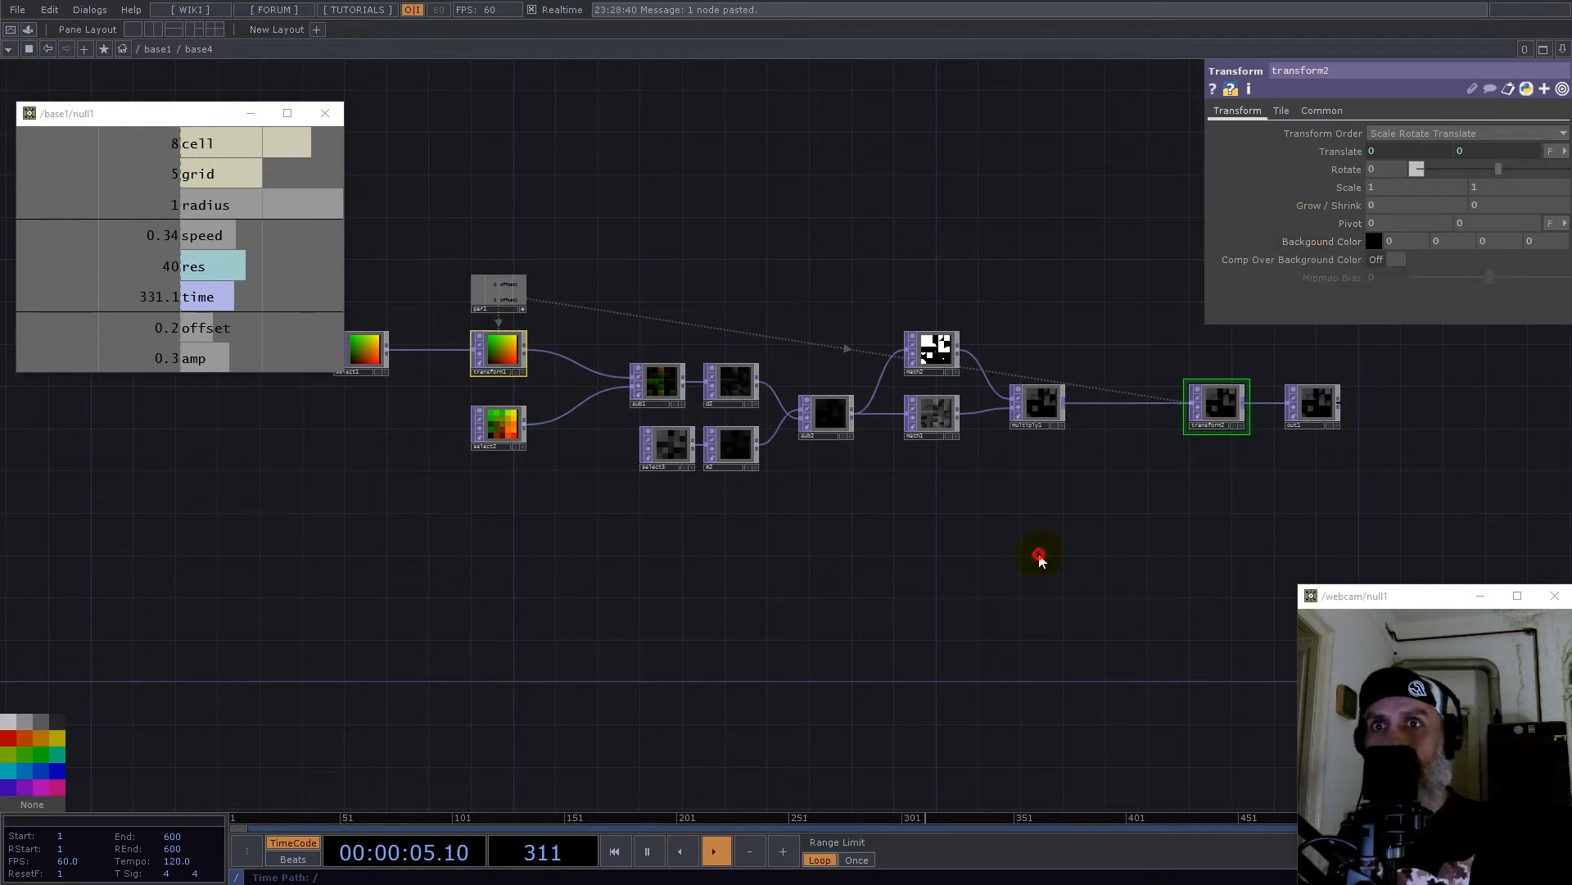
Step: Go up to the base1 network and place a duplicate of base4 directly below it
scroll(872, 440, "down", 10)
scroll(710, 404, "down", 6)
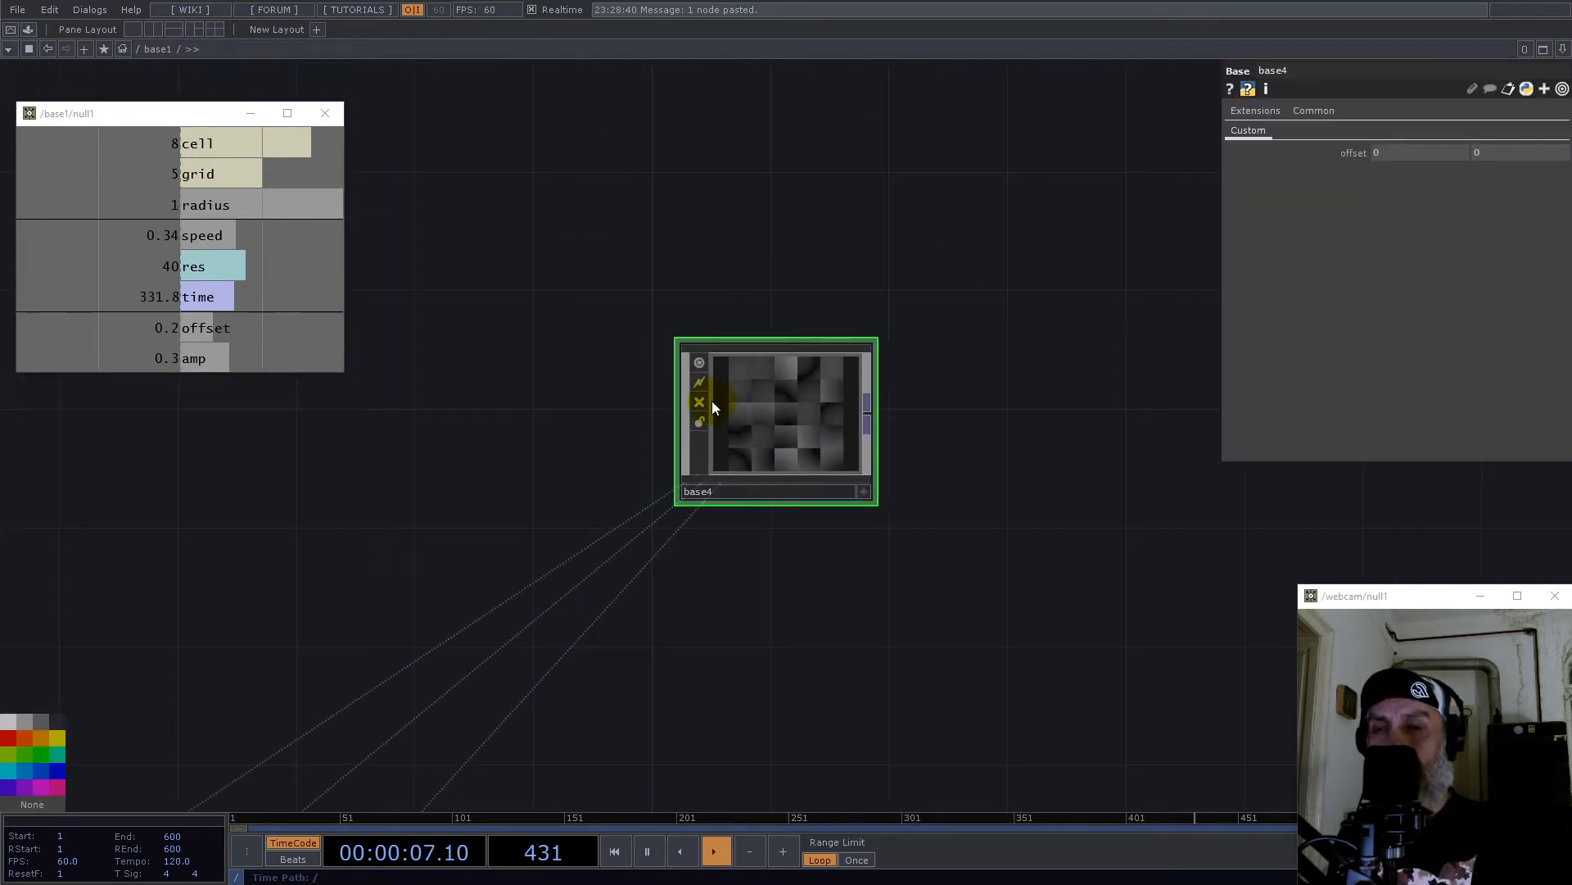
left_click_drag(892, 484, 878, 375)
scroll(732, 308, "up", 4)
scroll(734, 303, "up", 1)
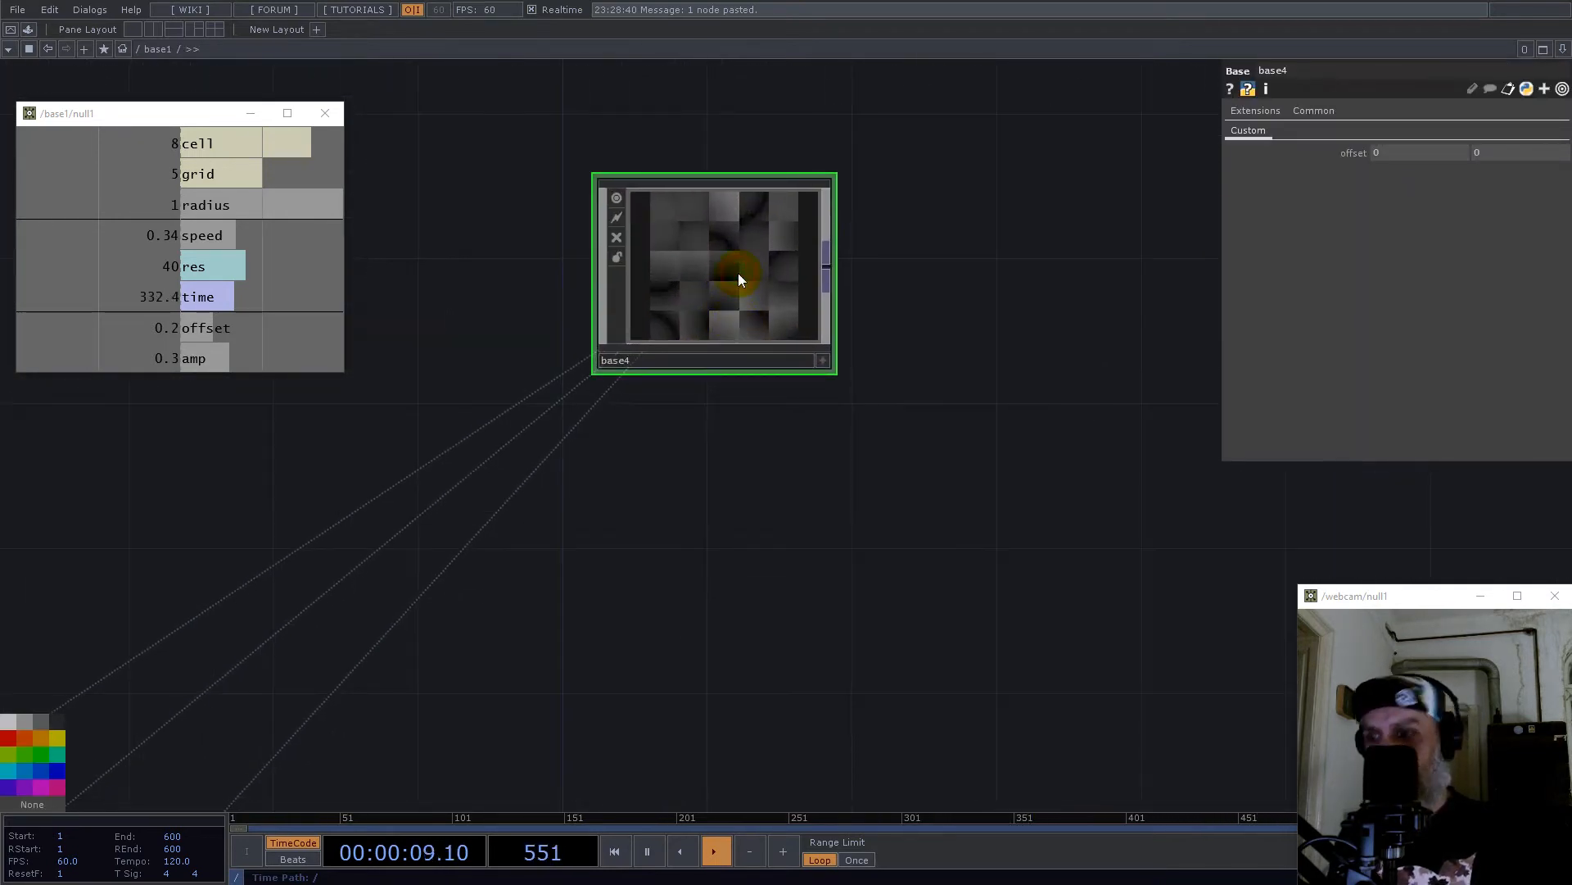
key("ctrl+v")
left_click_drag(732, 447, 733, 524)
left_click_drag(984, 481, 1000, 425)
scroll(1000, 425, "down", 4)
Step: Reference null1's offset channel in base5's second offset value and negate it to -op('null1')['offset']
left_click(199, 327)
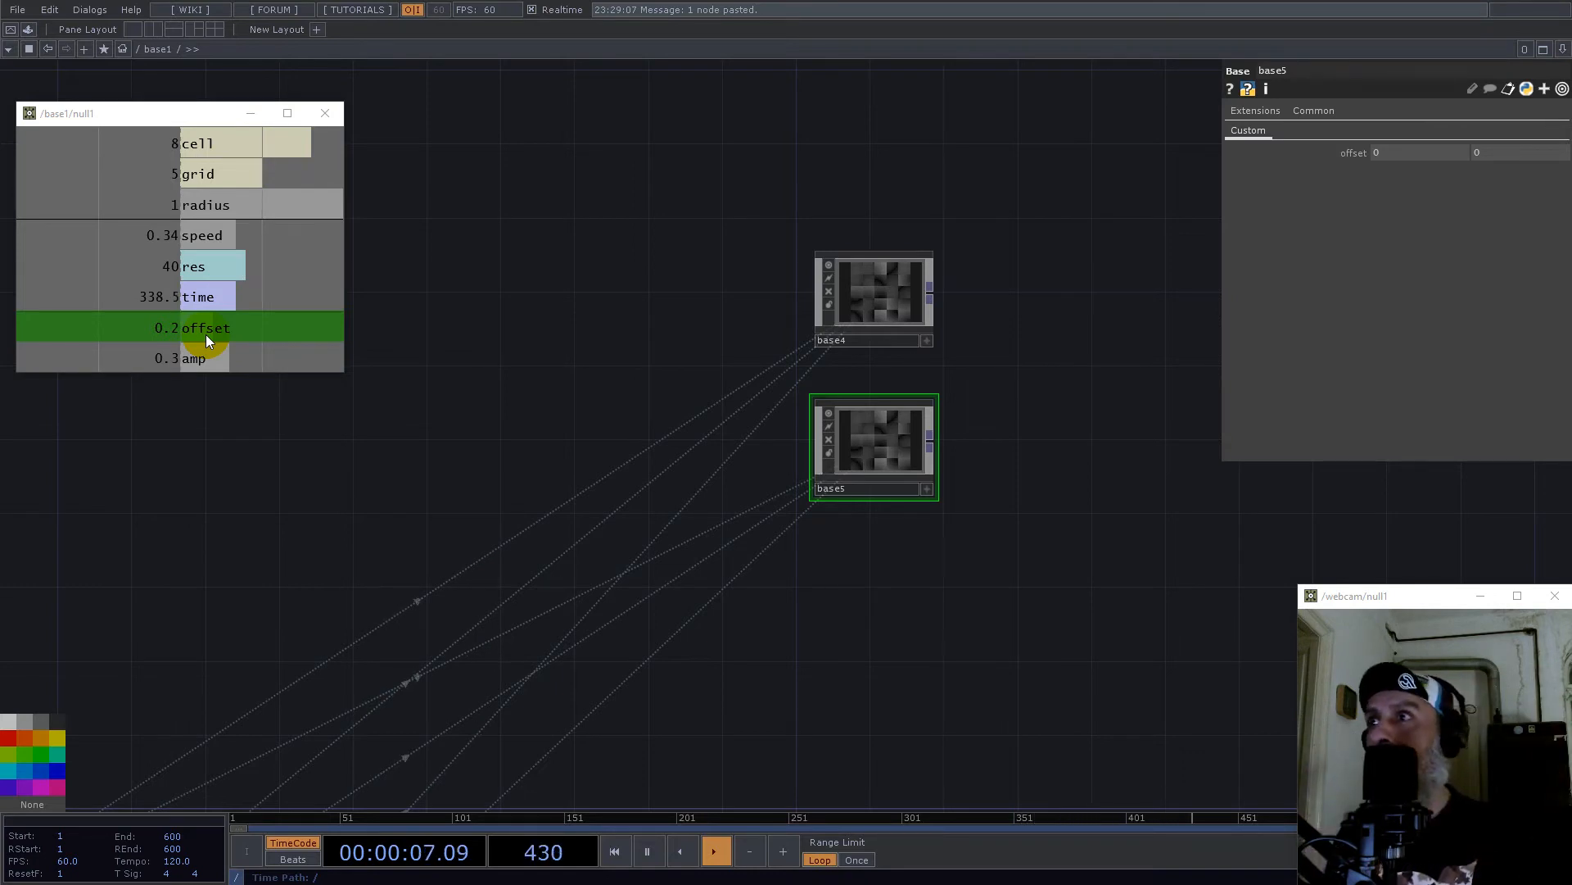
left_click_drag(213, 336, 1516, 150)
scroll(932, 491, "up", 5)
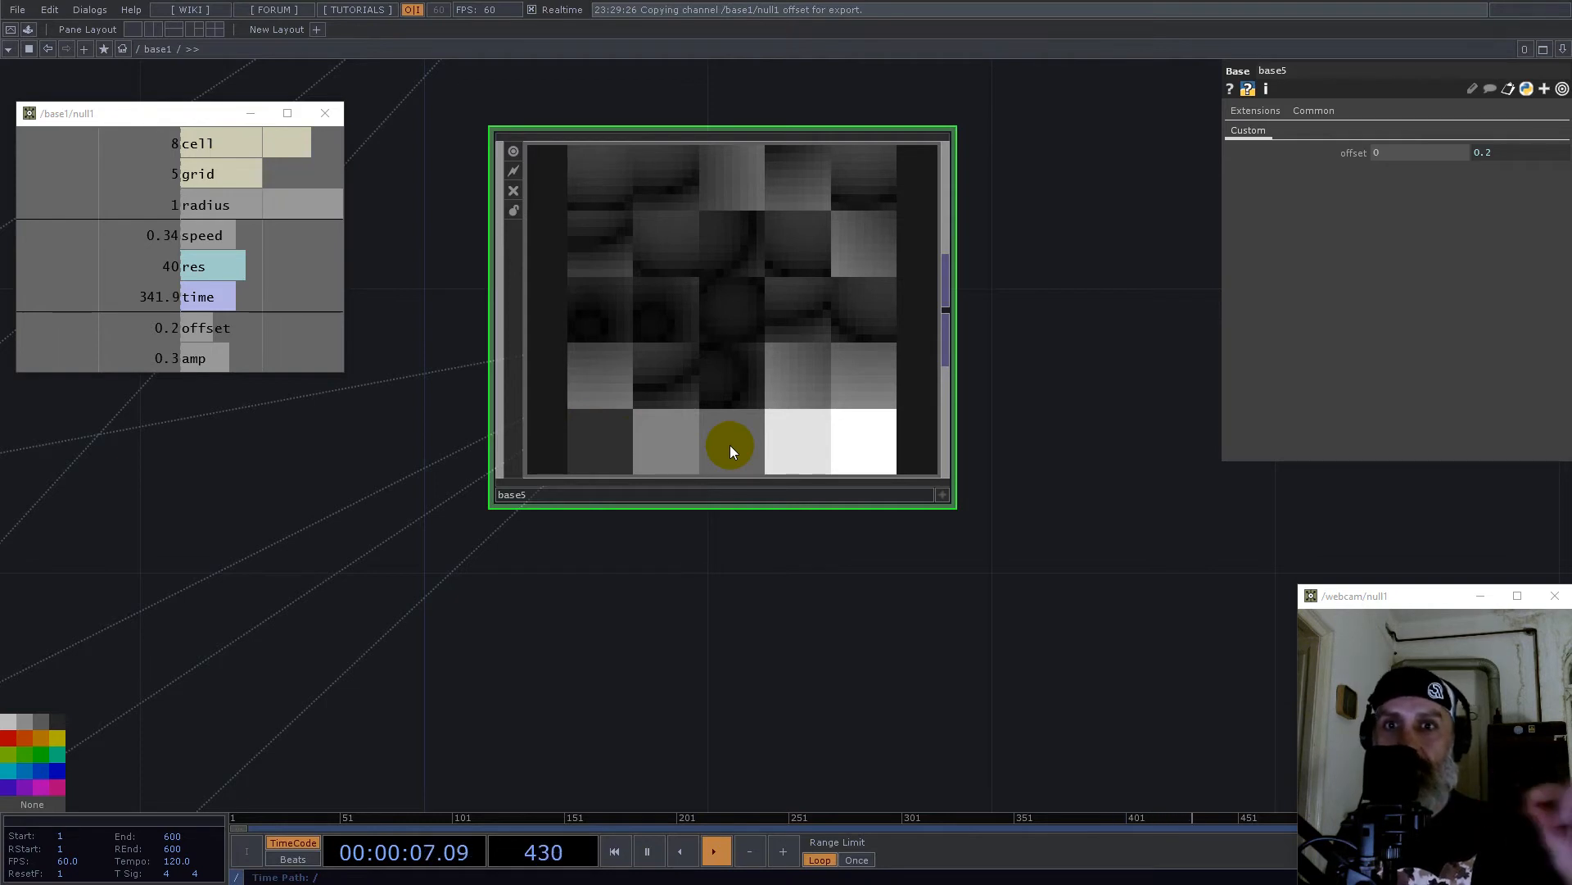
scroll(737, 407, "down", 4)
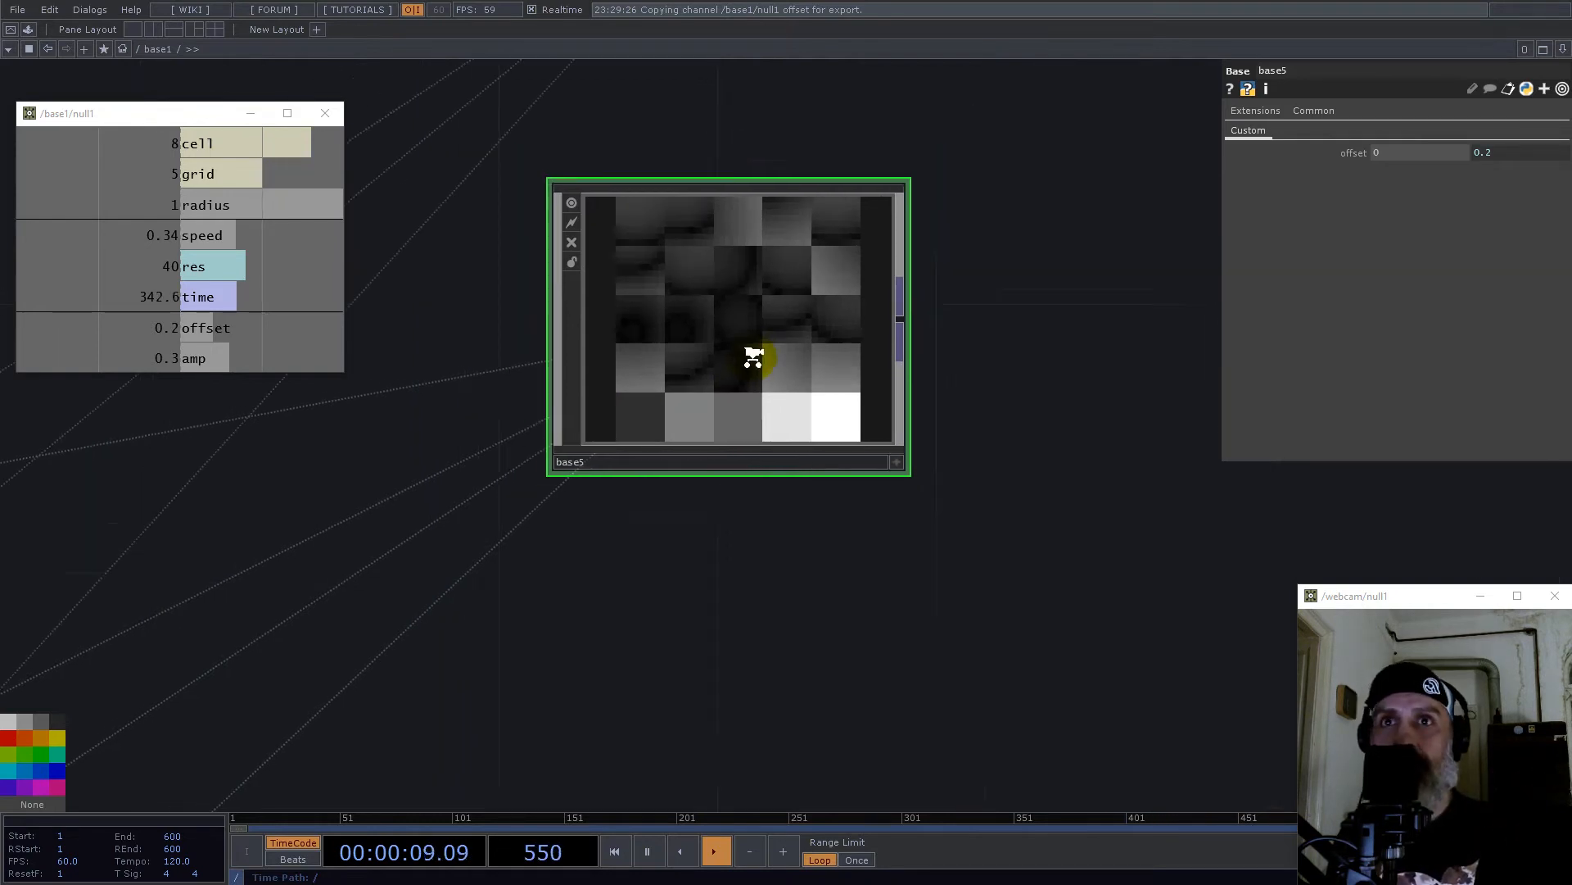
left_click_drag(1548, 145, 1517, 152)
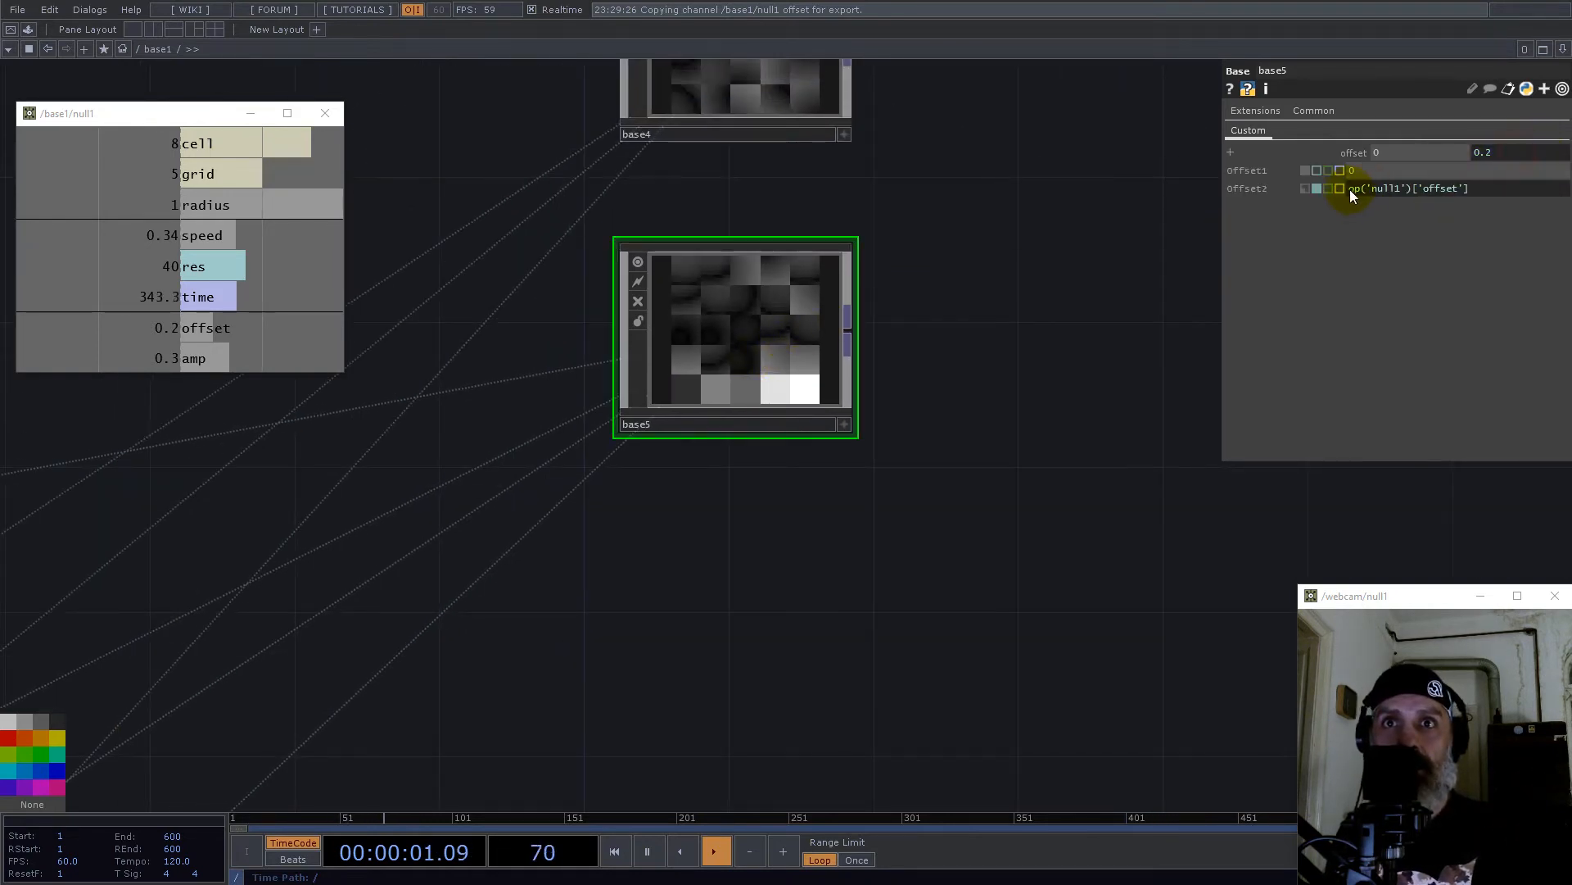
type("-")
key("Return")
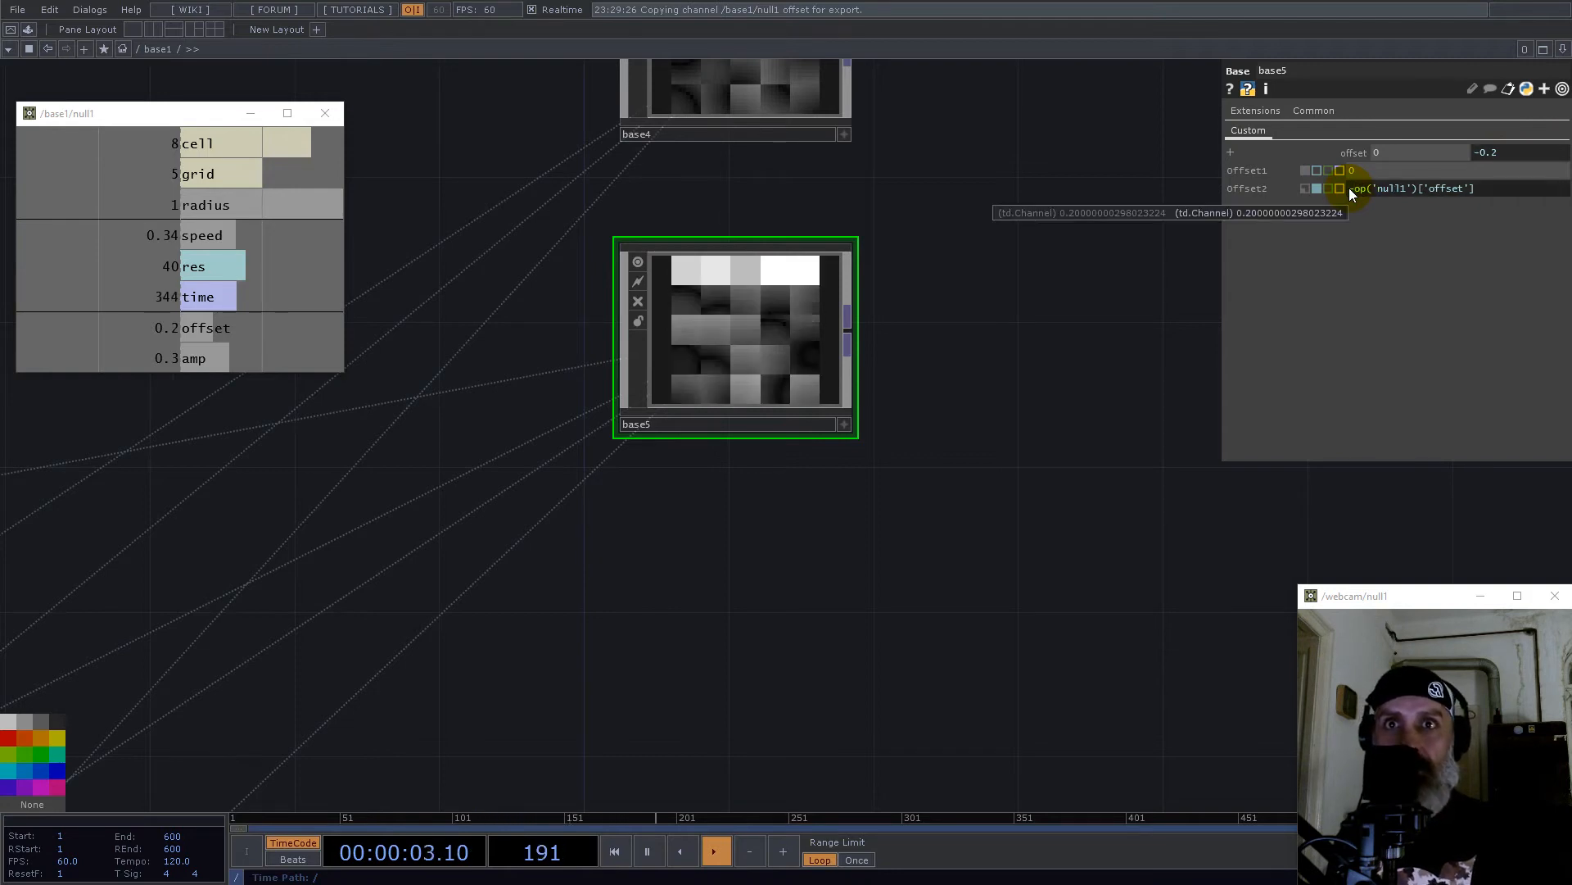
Step: Add a Composite TOP after the two bases and wire base4 and base5 into it
scroll(1019, 317, "down", 5)
scroll(1022, 307, "up", 2)
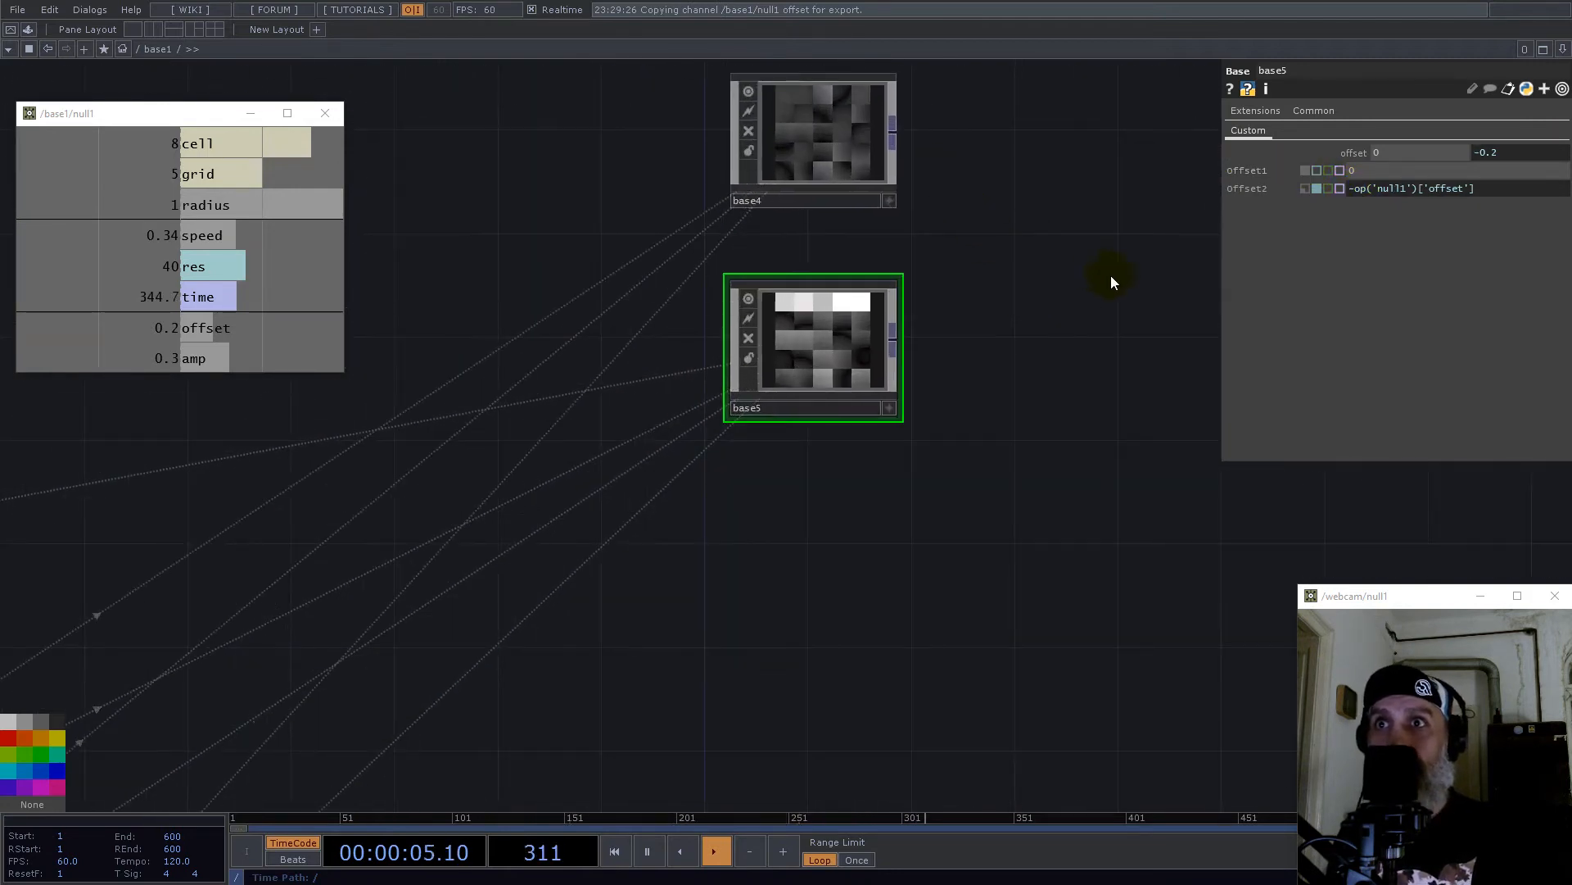
left_click_drag(1111, 273, 892, 393)
key("Tab")
type("com")
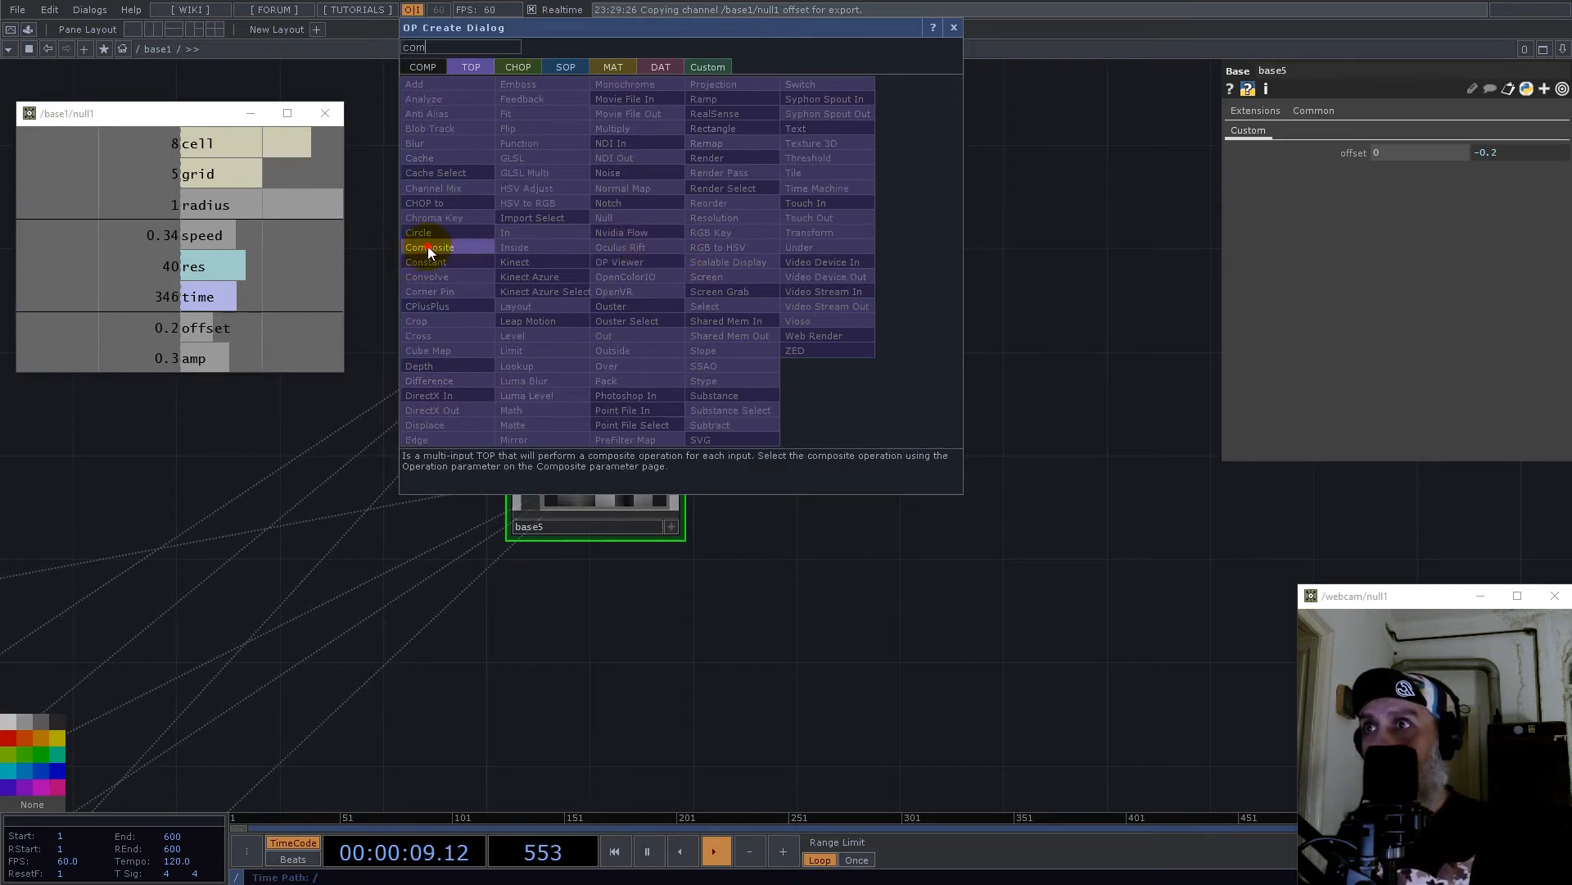
left_click(428, 246)
left_click(989, 386)
left_click(672, 461)
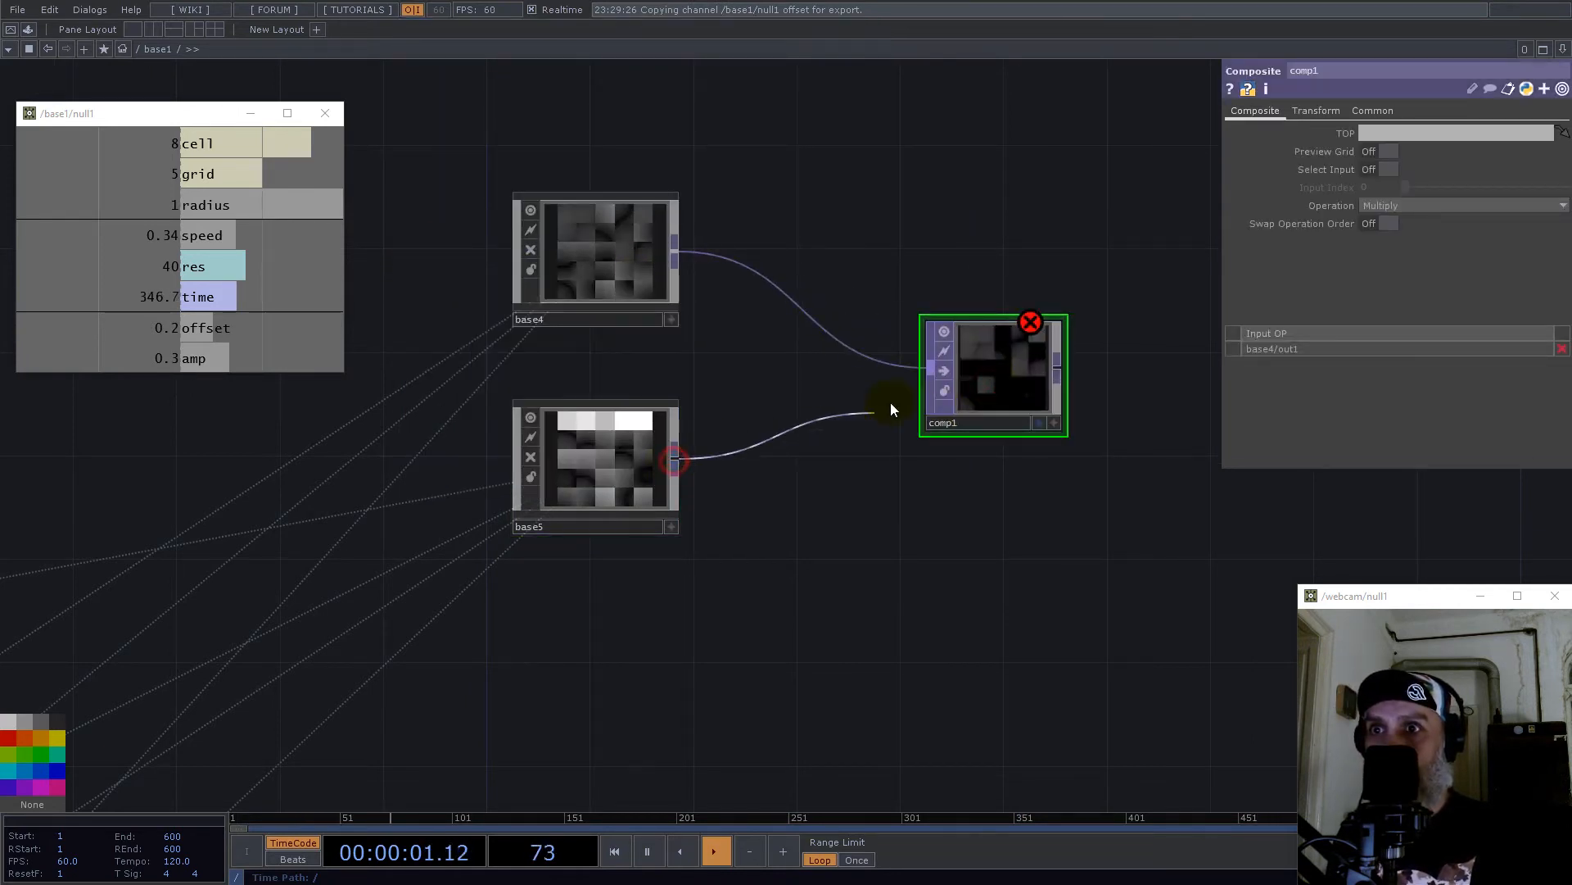
left_click(1026, 369)
left_click_drag(1026, 369, 957, 440)
Step: Set comp1's Operation to Maximum and display its output in the network background
left_click(1386, 205)
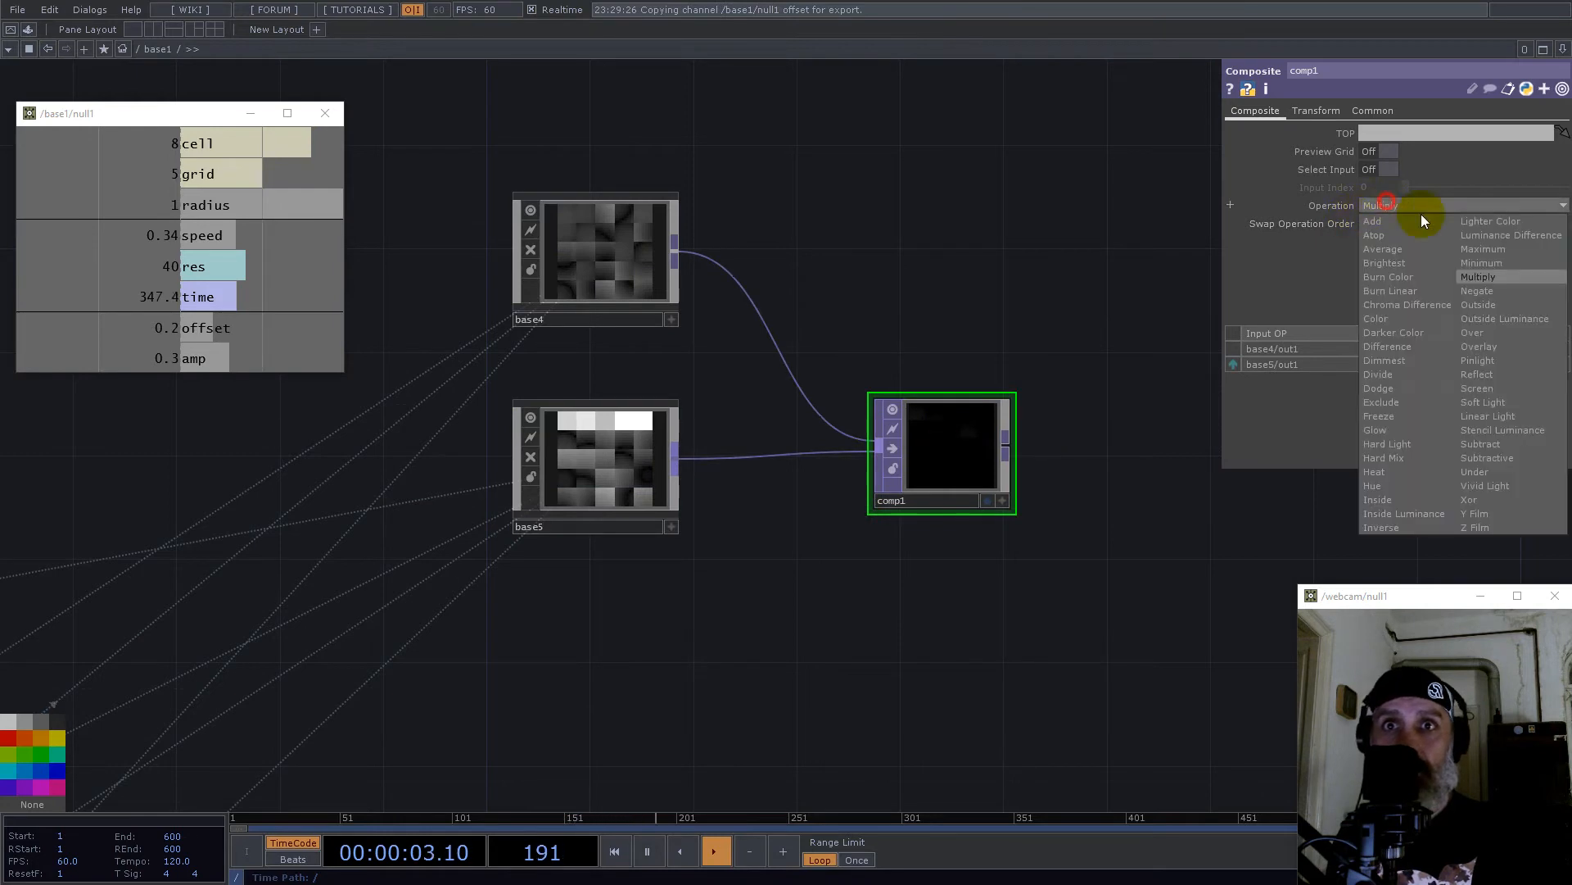
left_click(1491, 249)
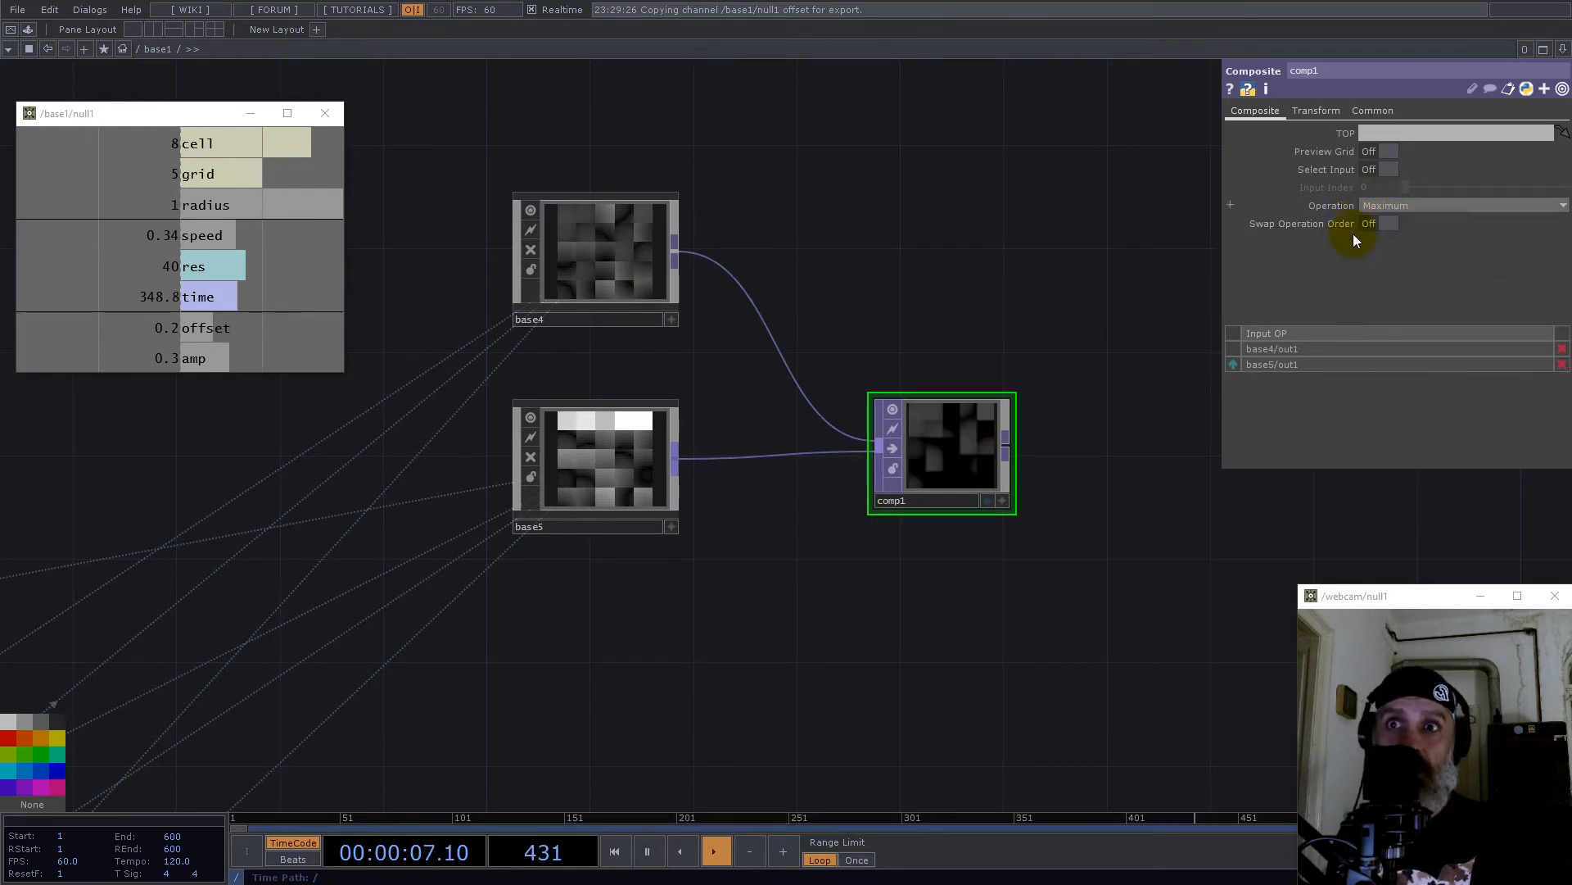
left_click(988, 501)
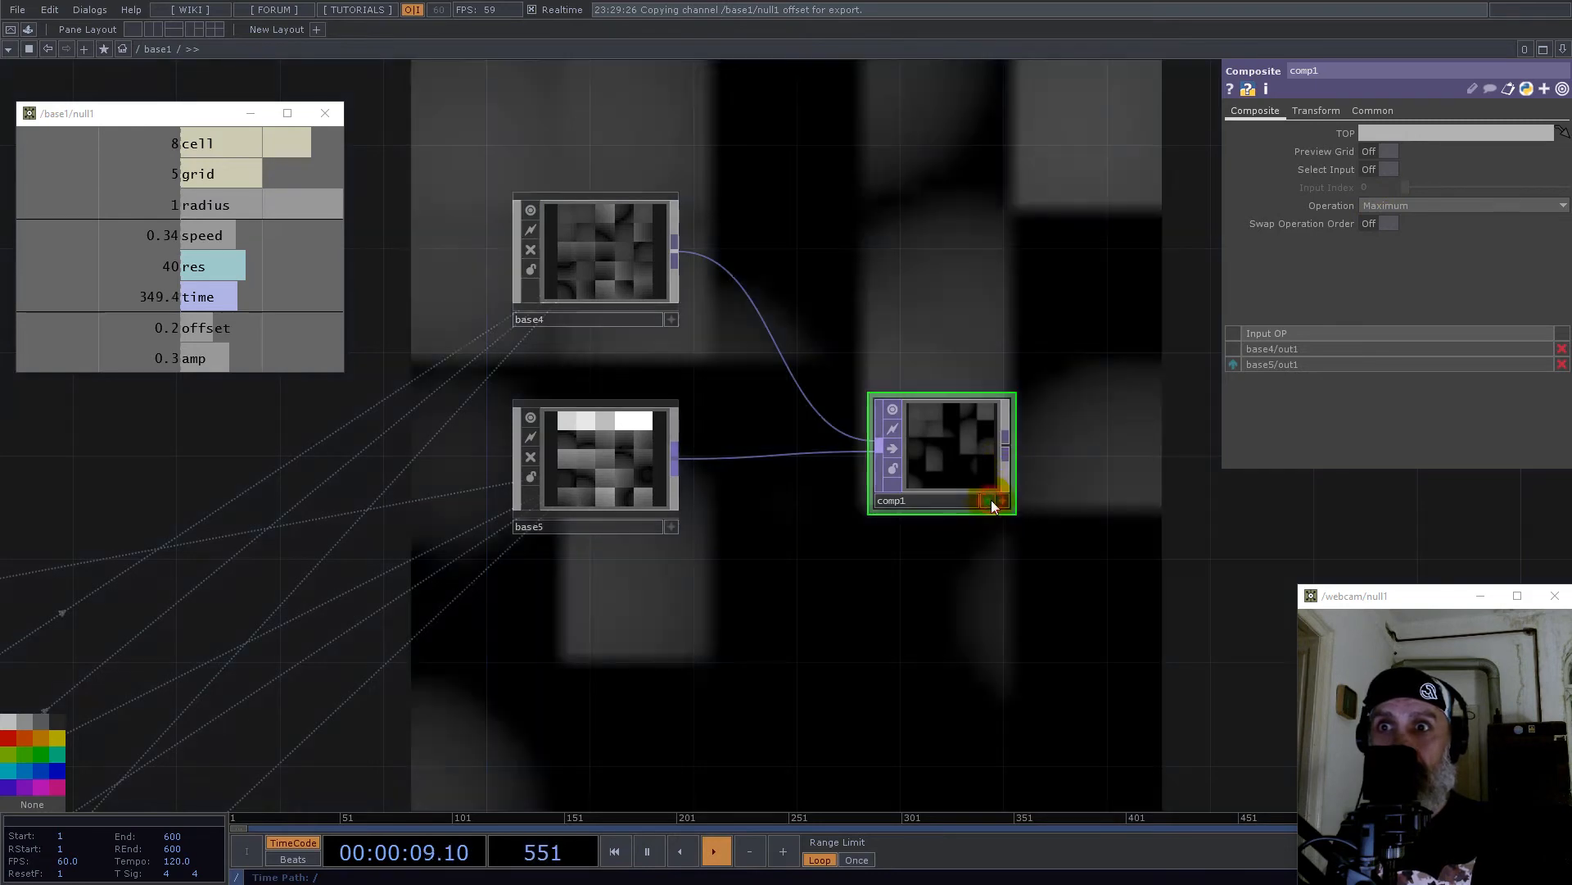
Step: Set the cell channel of constant1 to 128
scroll(1088, 569, "down", 4)
scroll(1083, 571, "up", 3)
scroll(1082, 570, "down", 6)
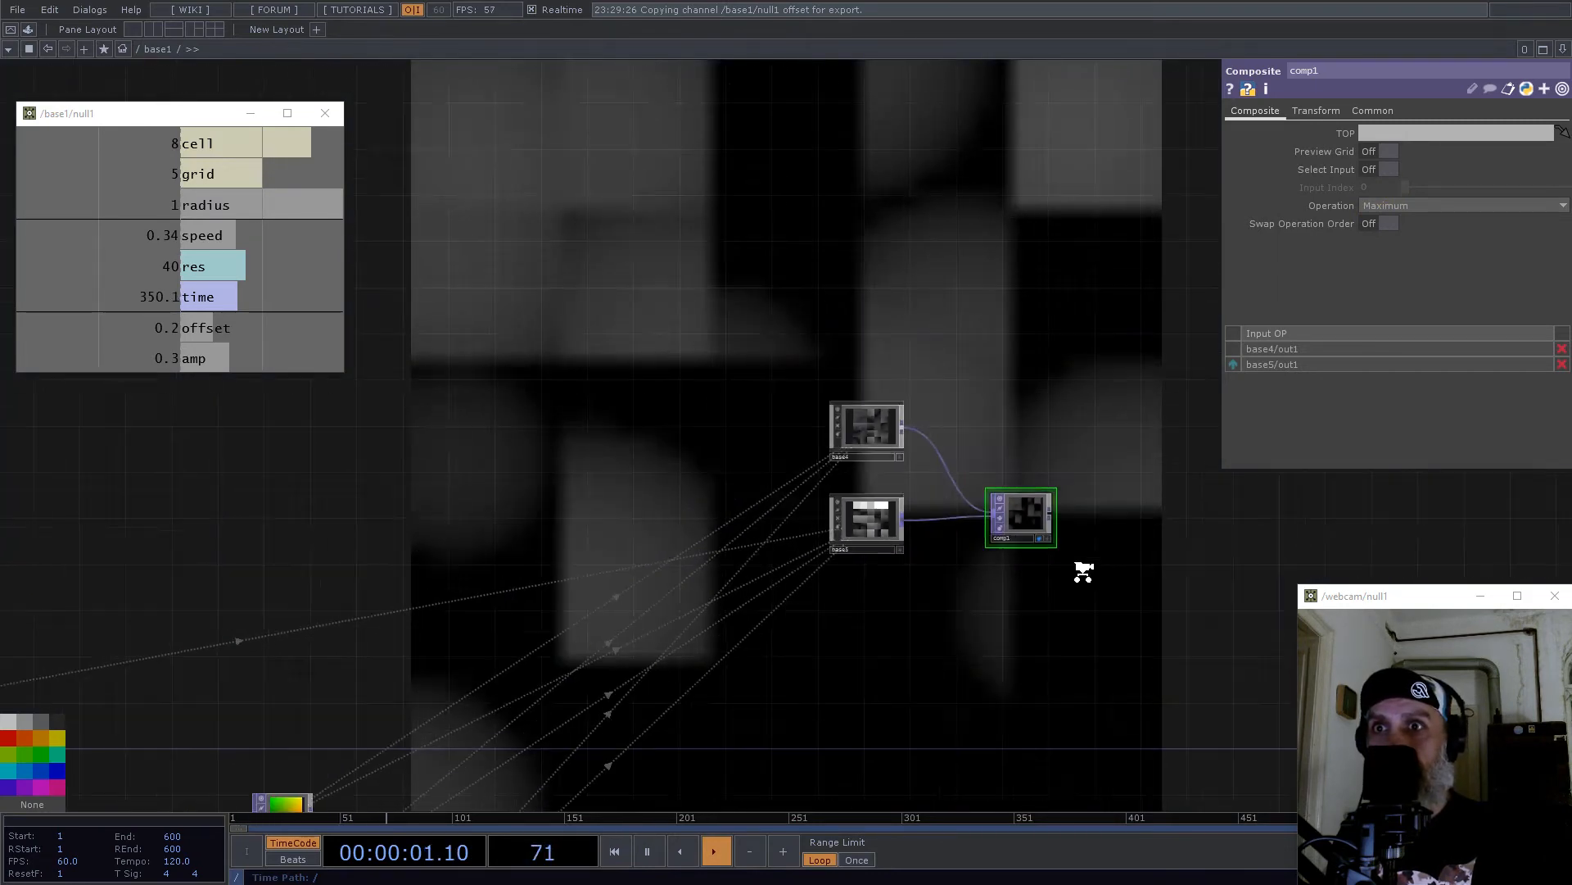
left_click_drag(790, 532, 732, 273)
scroll(446, 491, "up", 5)
left_click_drag(295, 463, 714, 662)
left_click(602, 526)
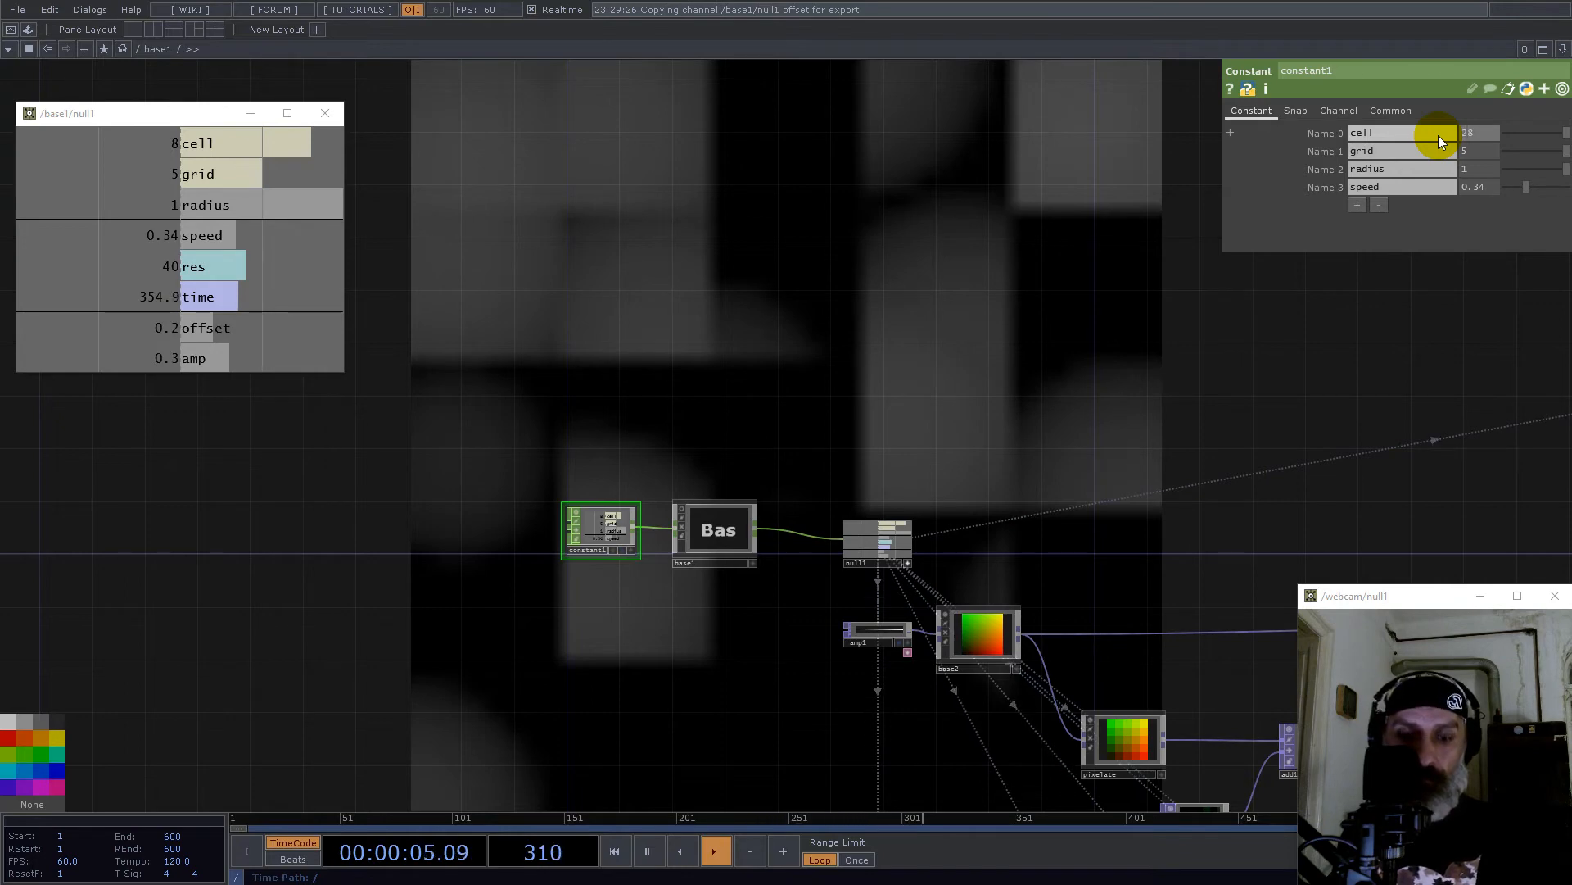
key("Return")
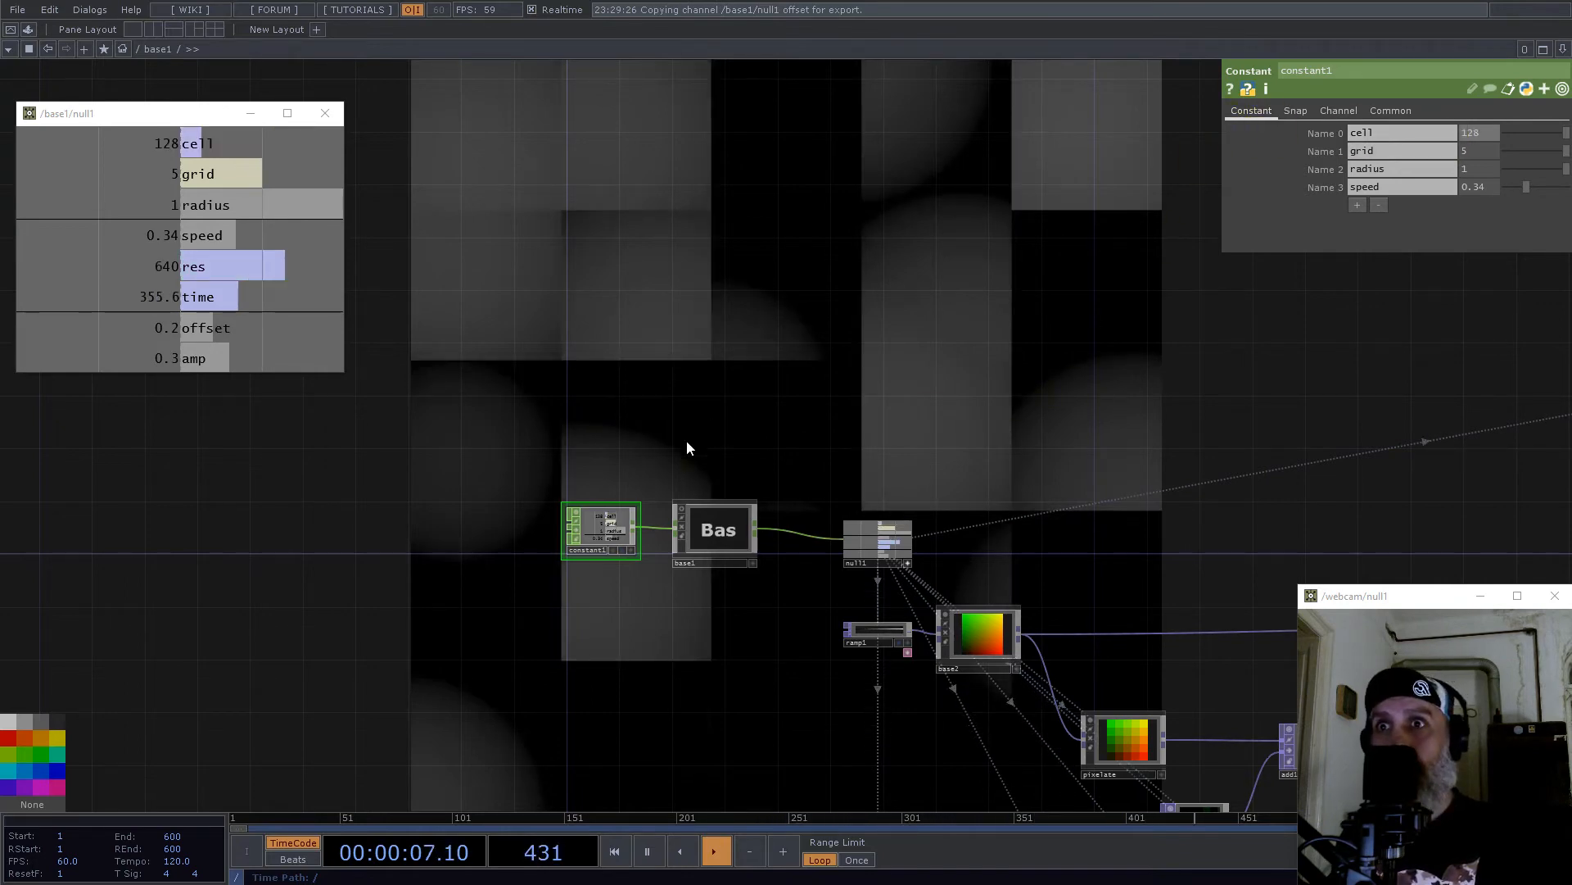
Step: Duplicate base5, place the copy below it and wire it into comp1 as a third input
scroll(680, 444, "down", 3)
scroll(679, 444, "down", 8)
scroll(760, 439, "up", 8)
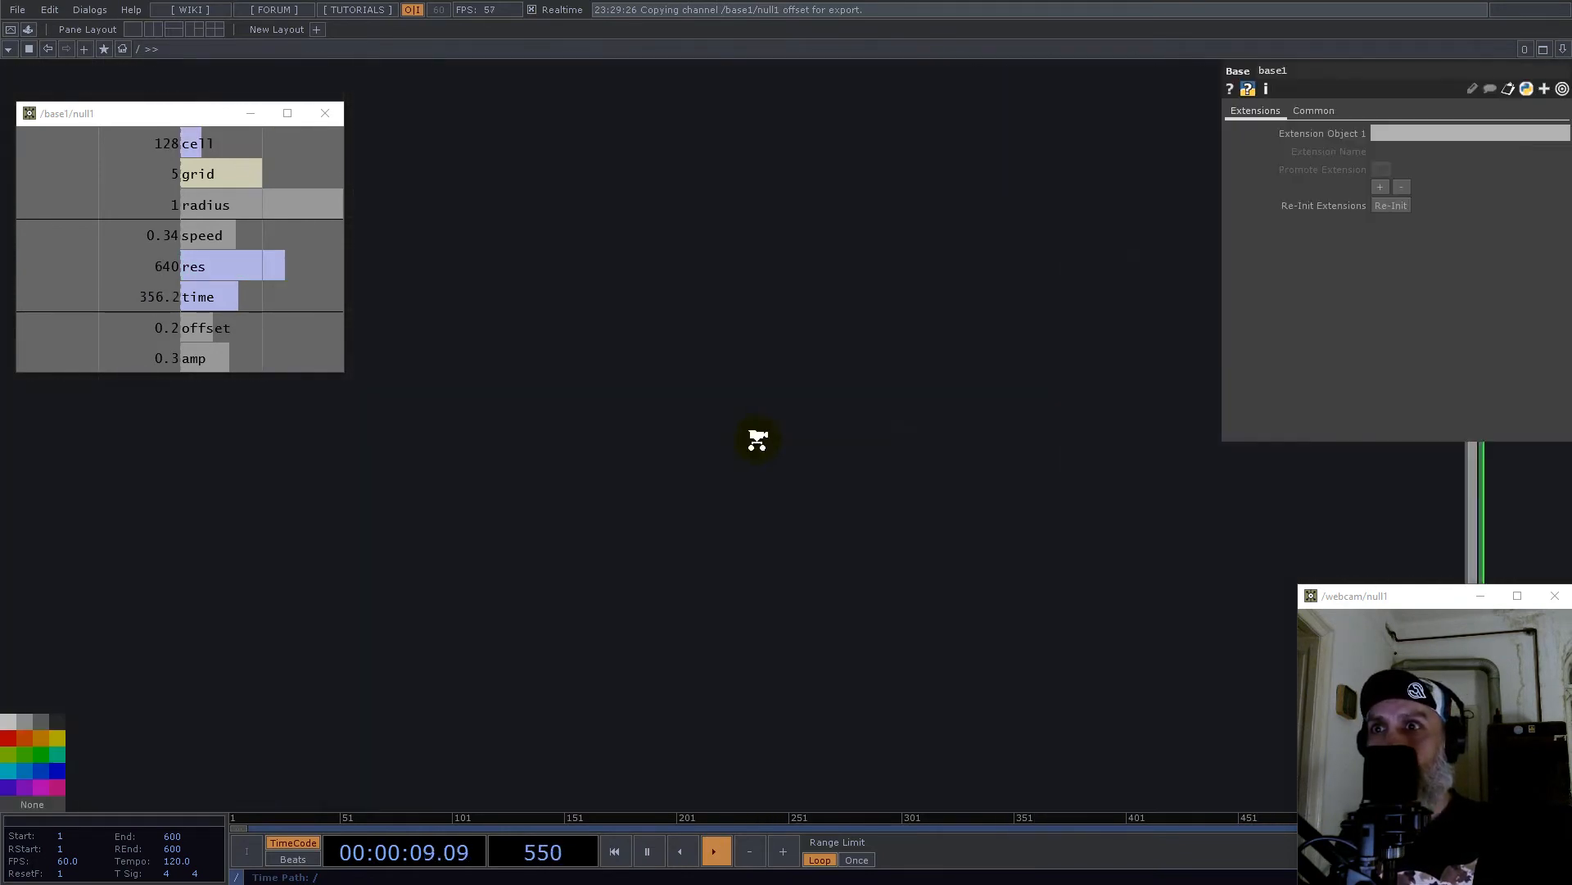
key("h")
left_click_drag(1074, 246, 843, 447)
scroll(843, 446, "up", 5)
left_click_drag(1021, 465, 956, 344)
right_click_drag(780, 530, 636, 405)
key("ctrl+c")
key("ctrl+v")
left_click_drag(688, 514, 1073, 452)
Step: Reference null1's offset channel in base6's first offset value and negate it to -op('null1')['offset']
left_click(667, 565)
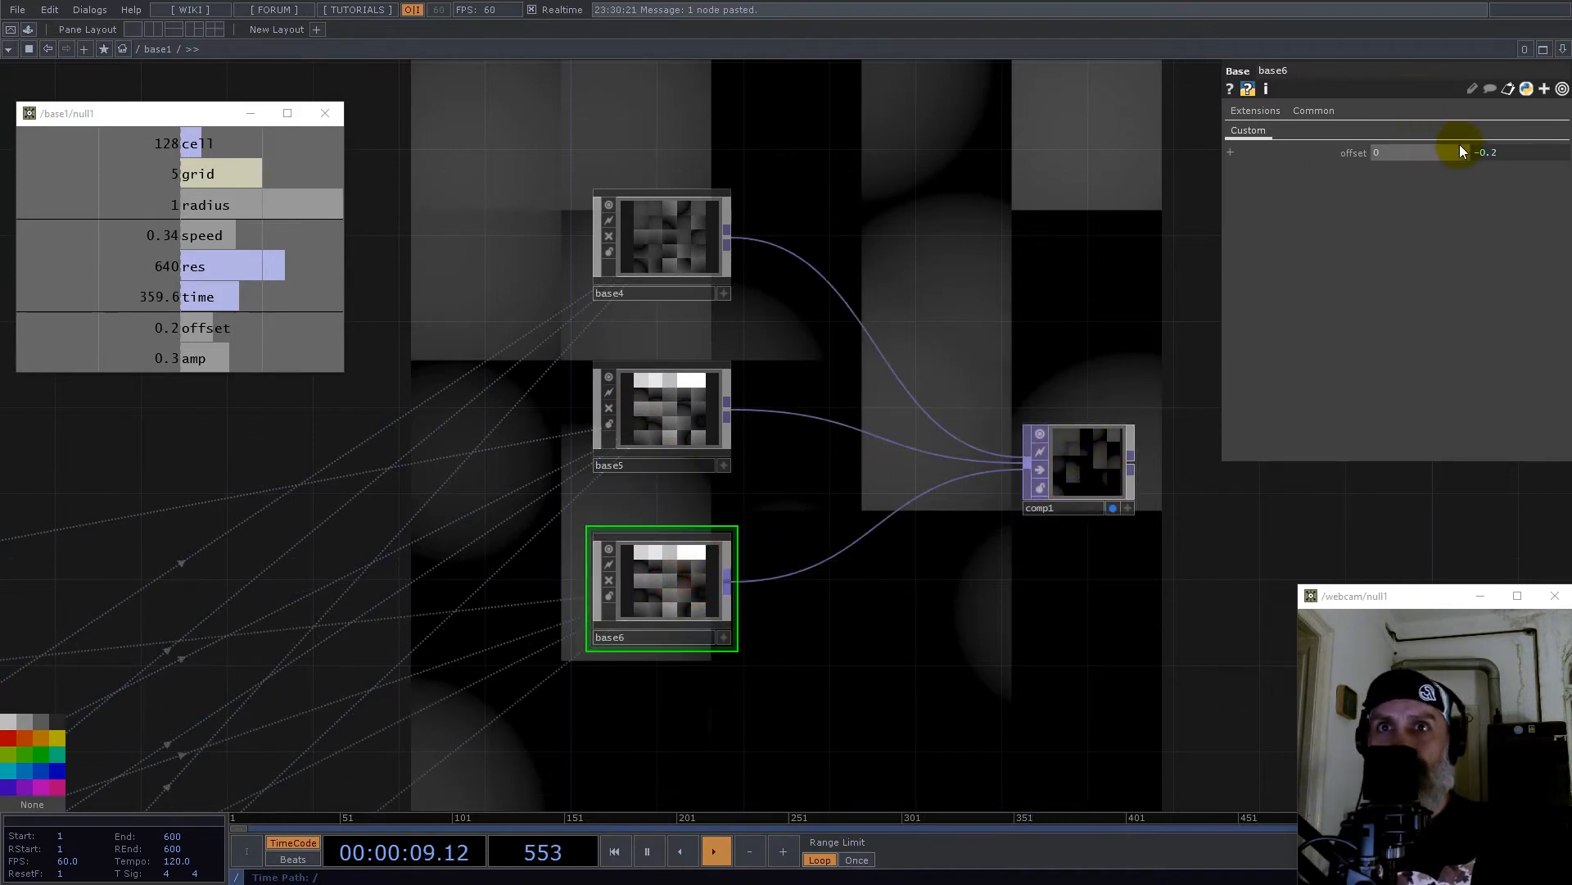
left_click_drag(200, 329, 730, 340)
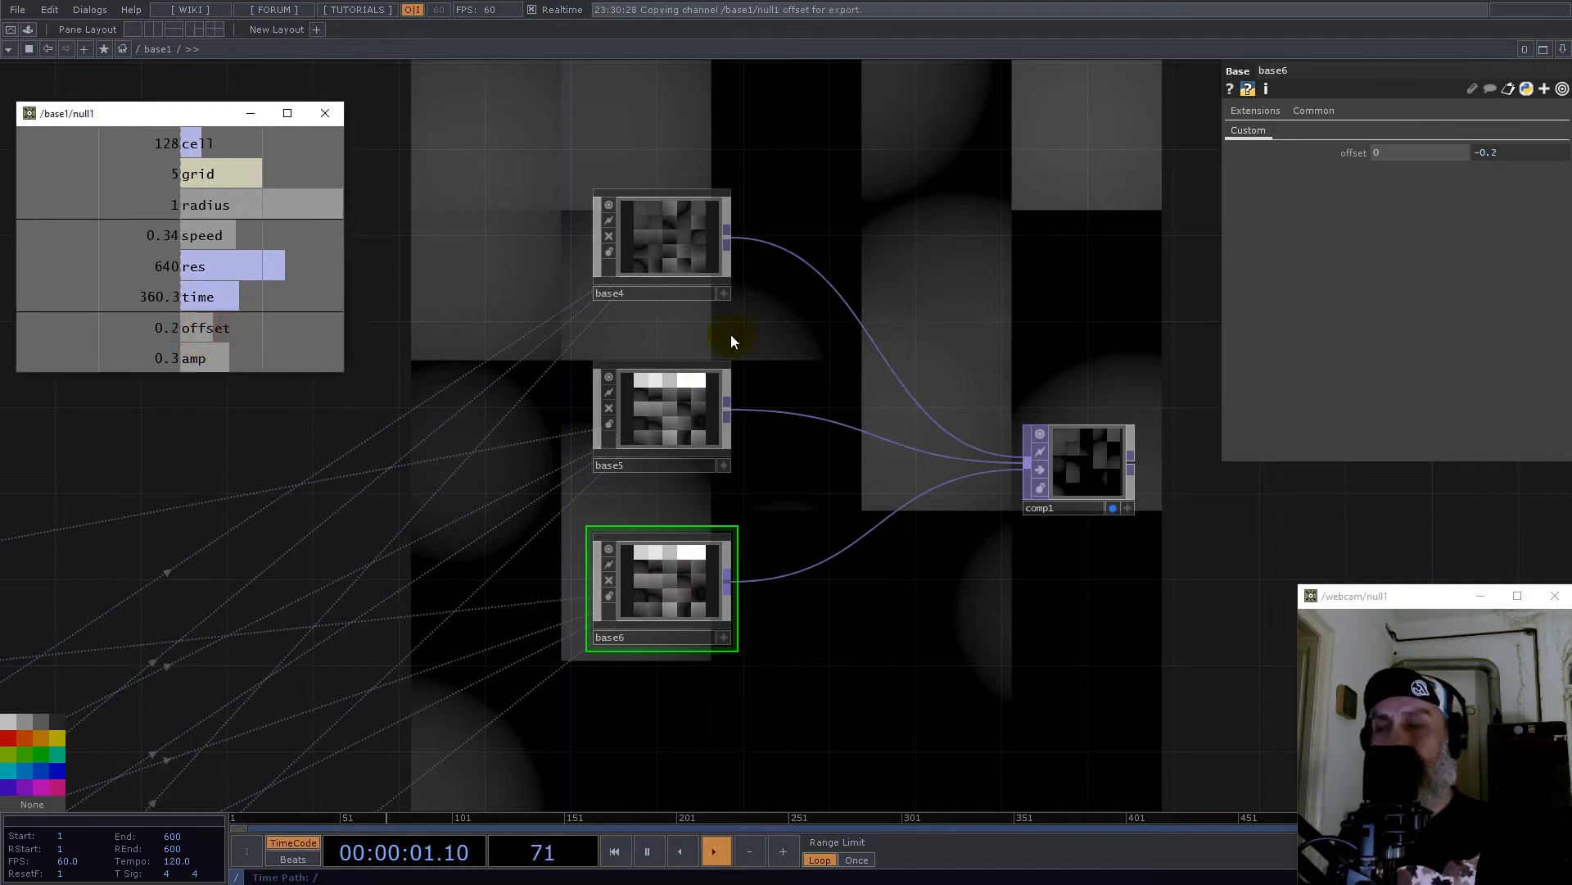
left_click_drag(1092, 258, 1402, 152)
left_click(1381, 171)
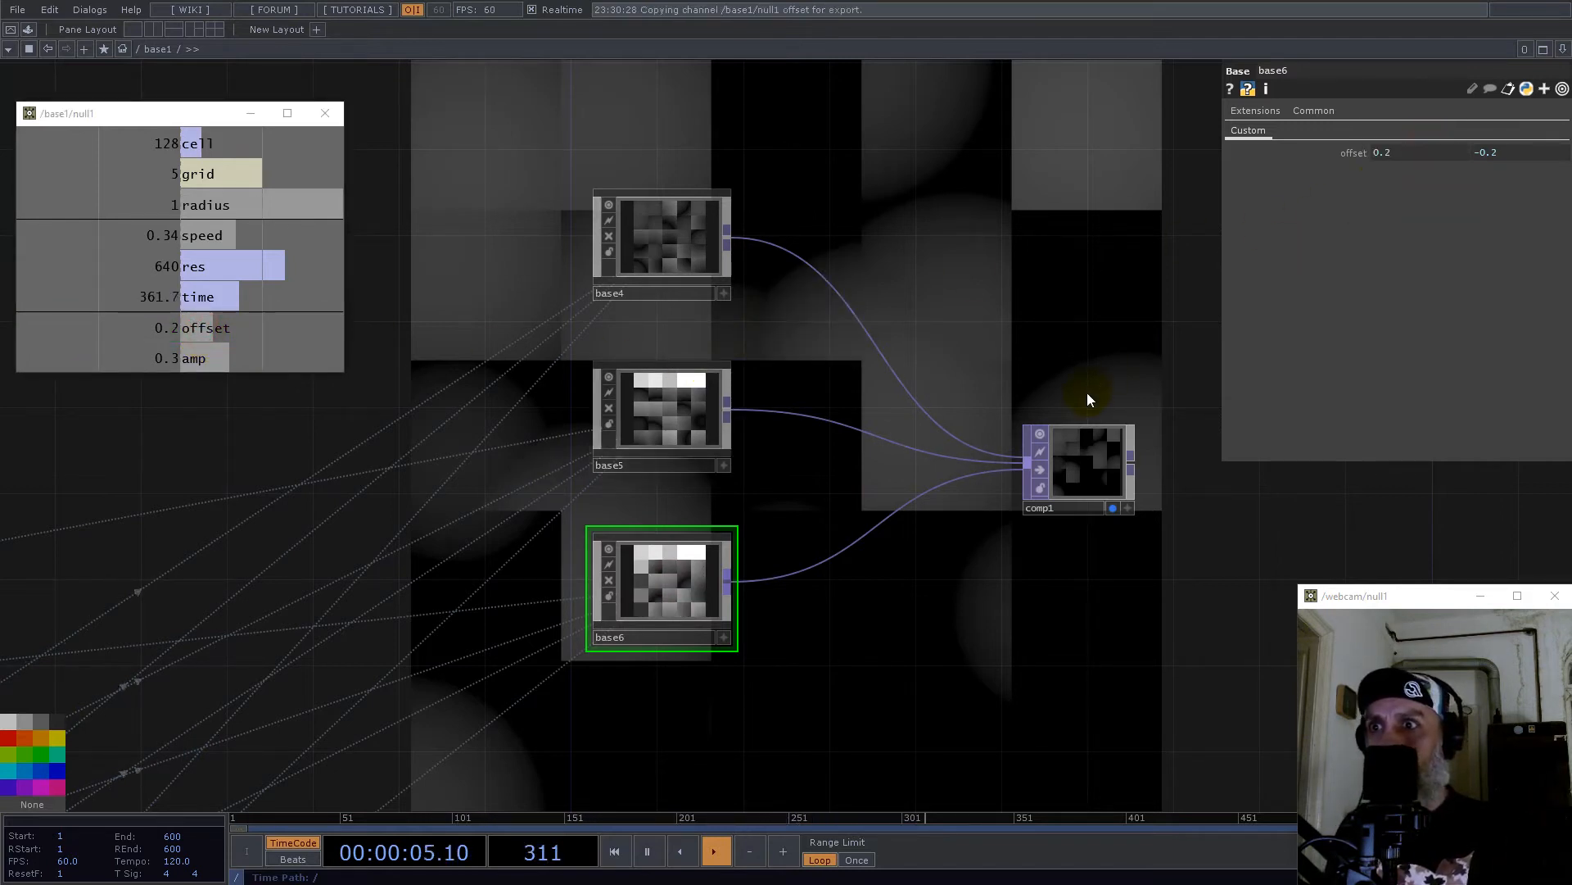
scroll(673, 621, "up", 4)
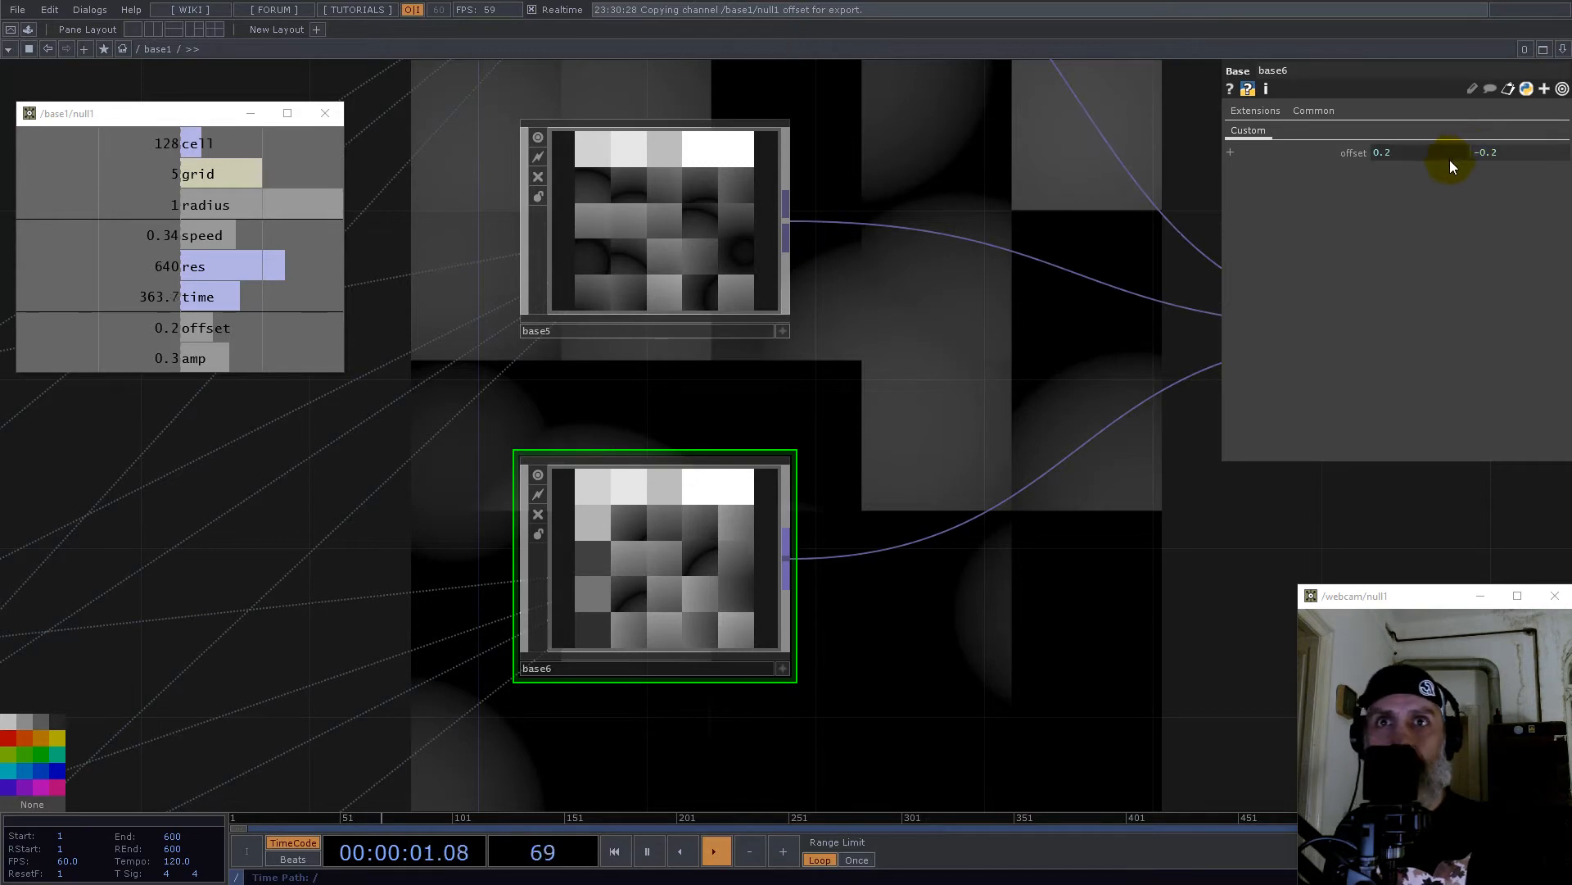
left_click(1404, 153)
left_click(1349, 172)
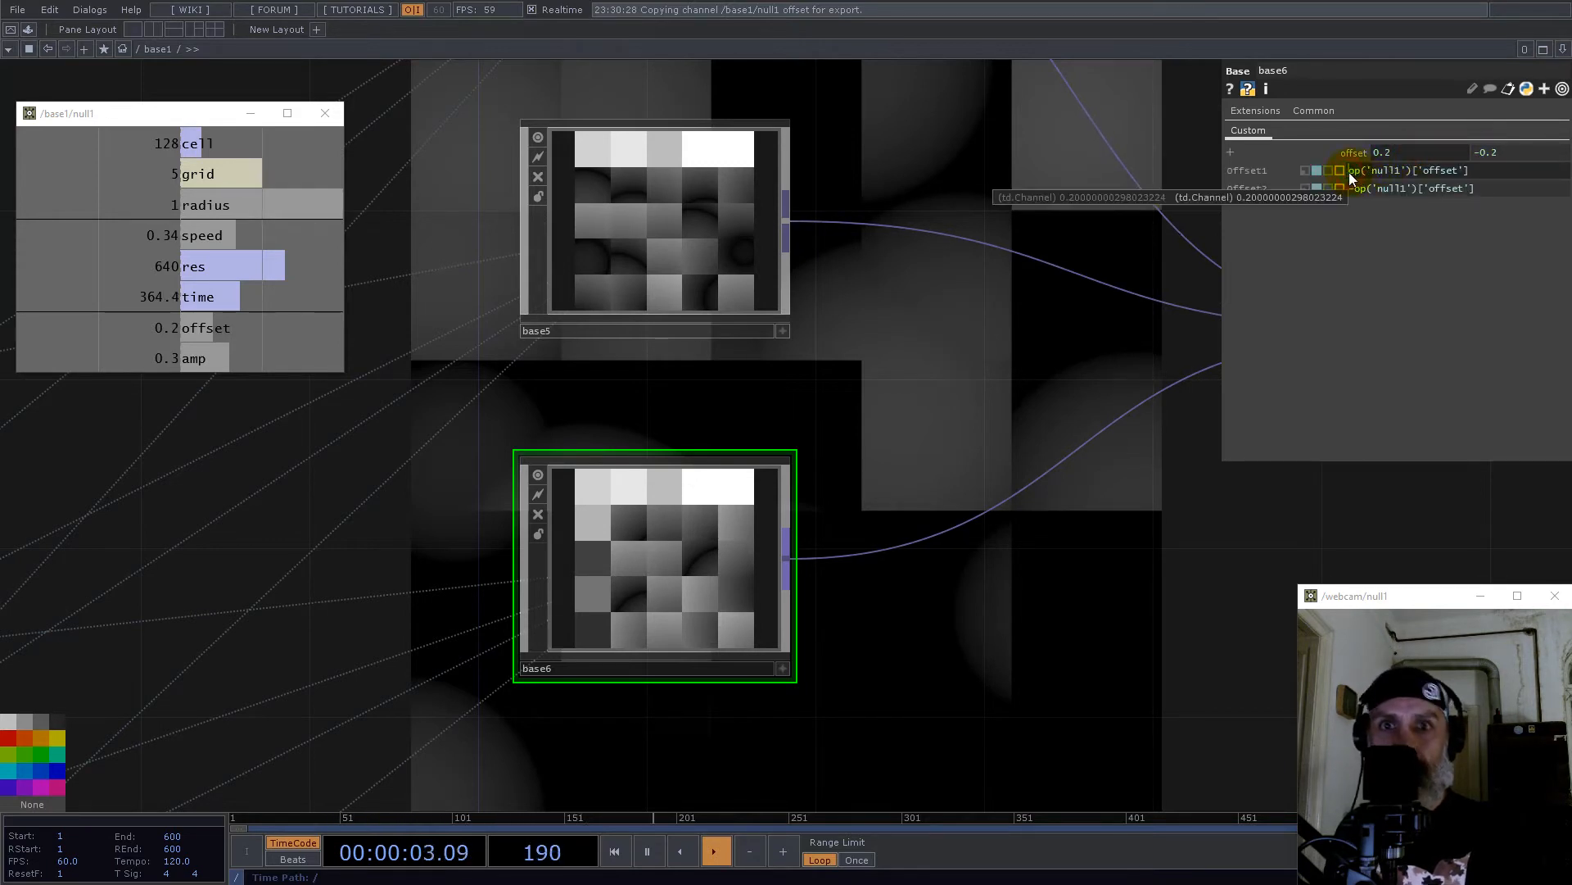
type("-")
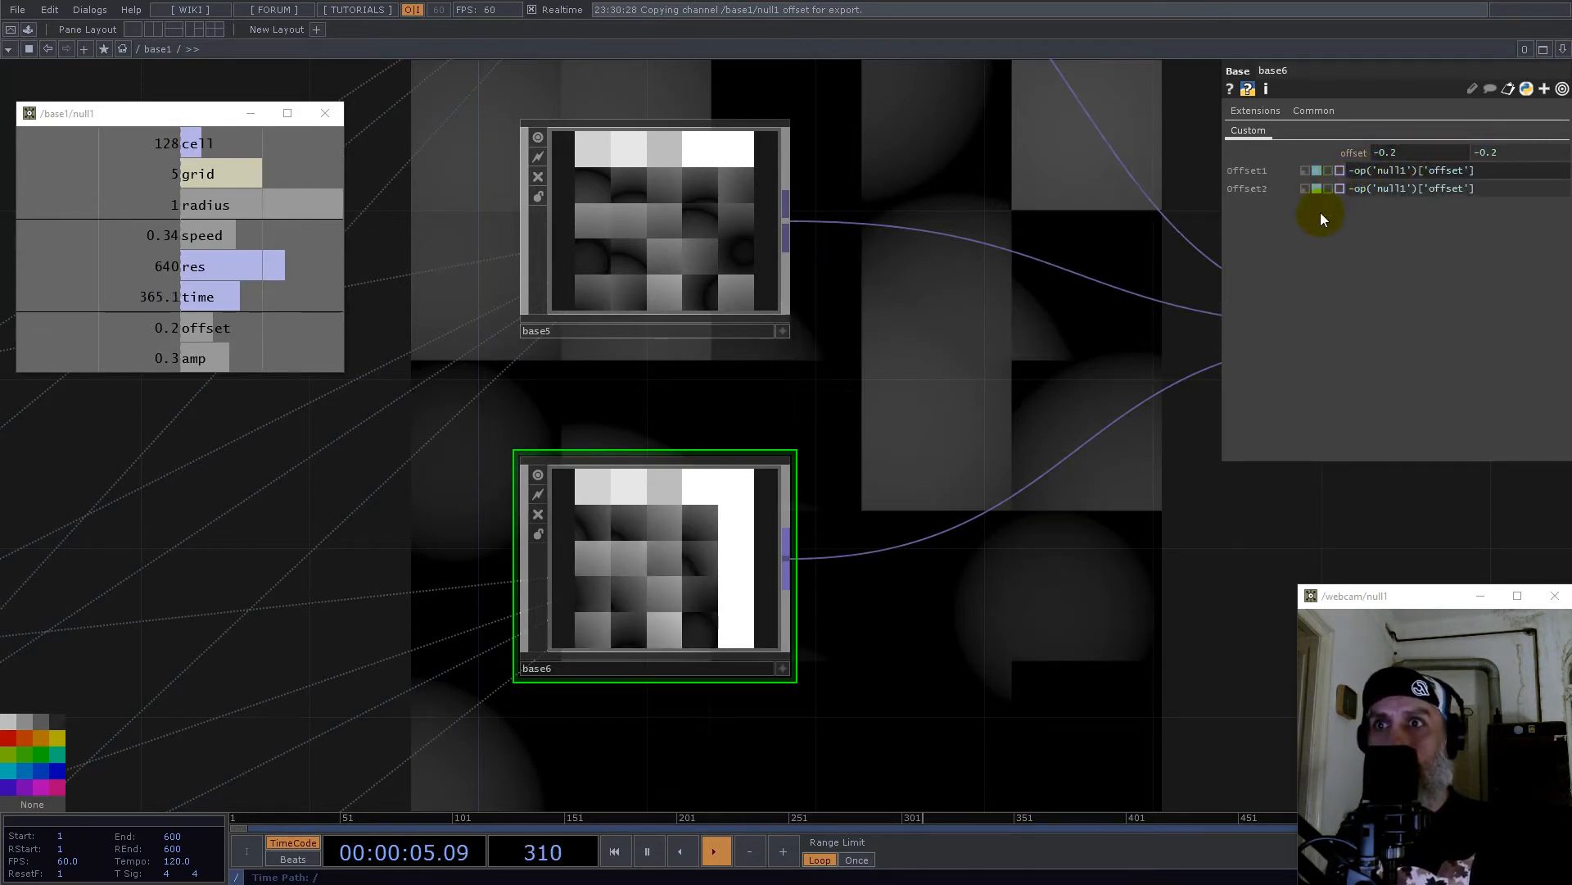
scroll(929, 362, "down", 5)
scroll(968, 468, "up", 2)
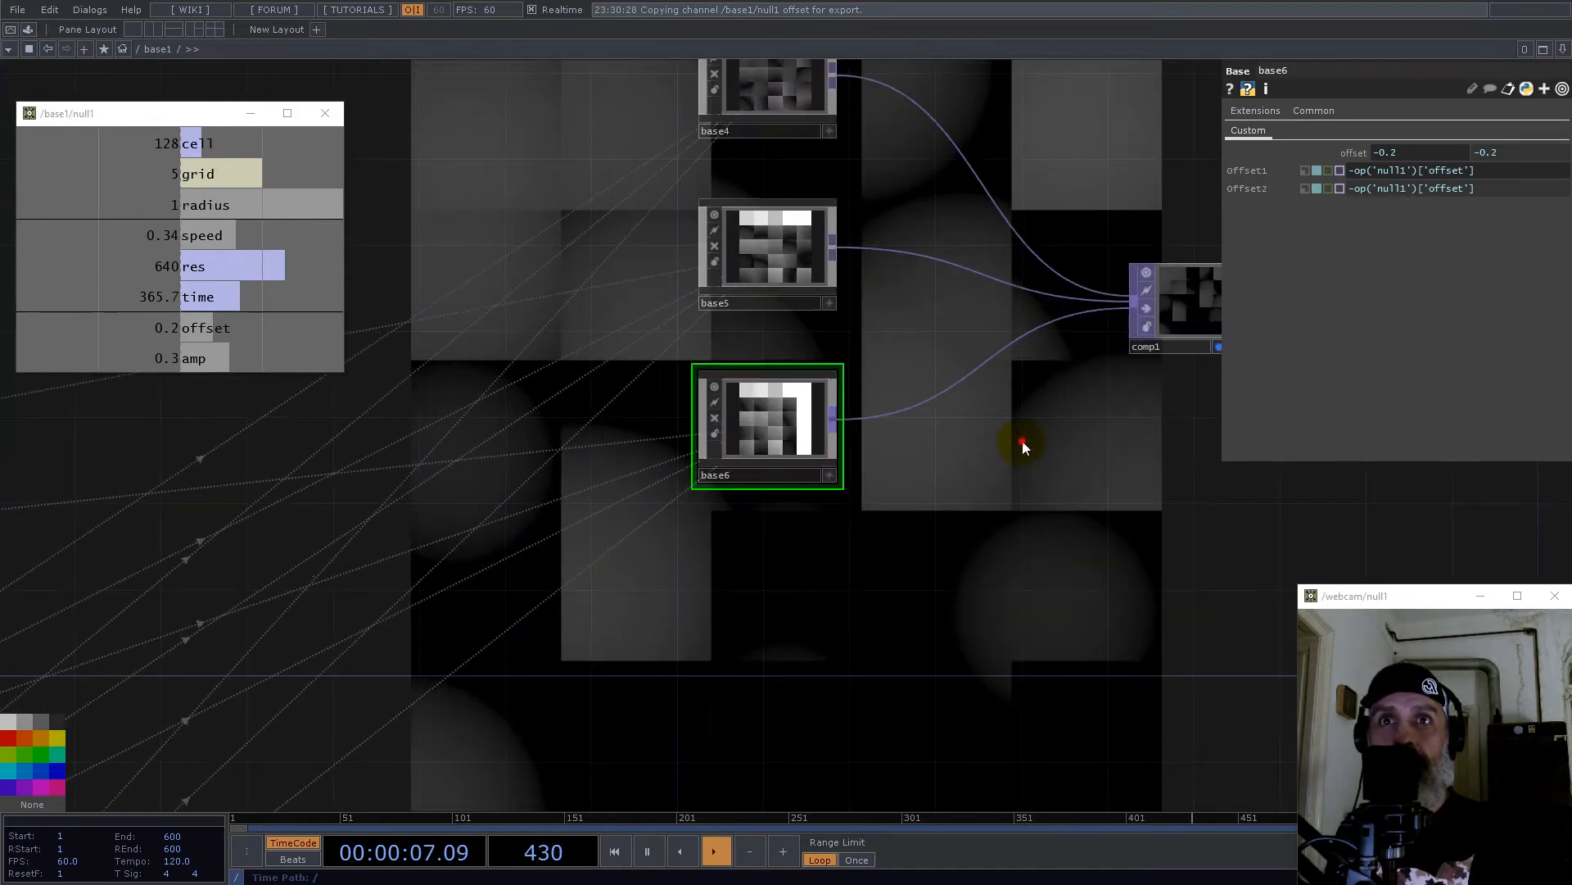
Step: Duplicate the base6 component and place the copy directly below it
left_click_drag(1022, 441, 967, 475)
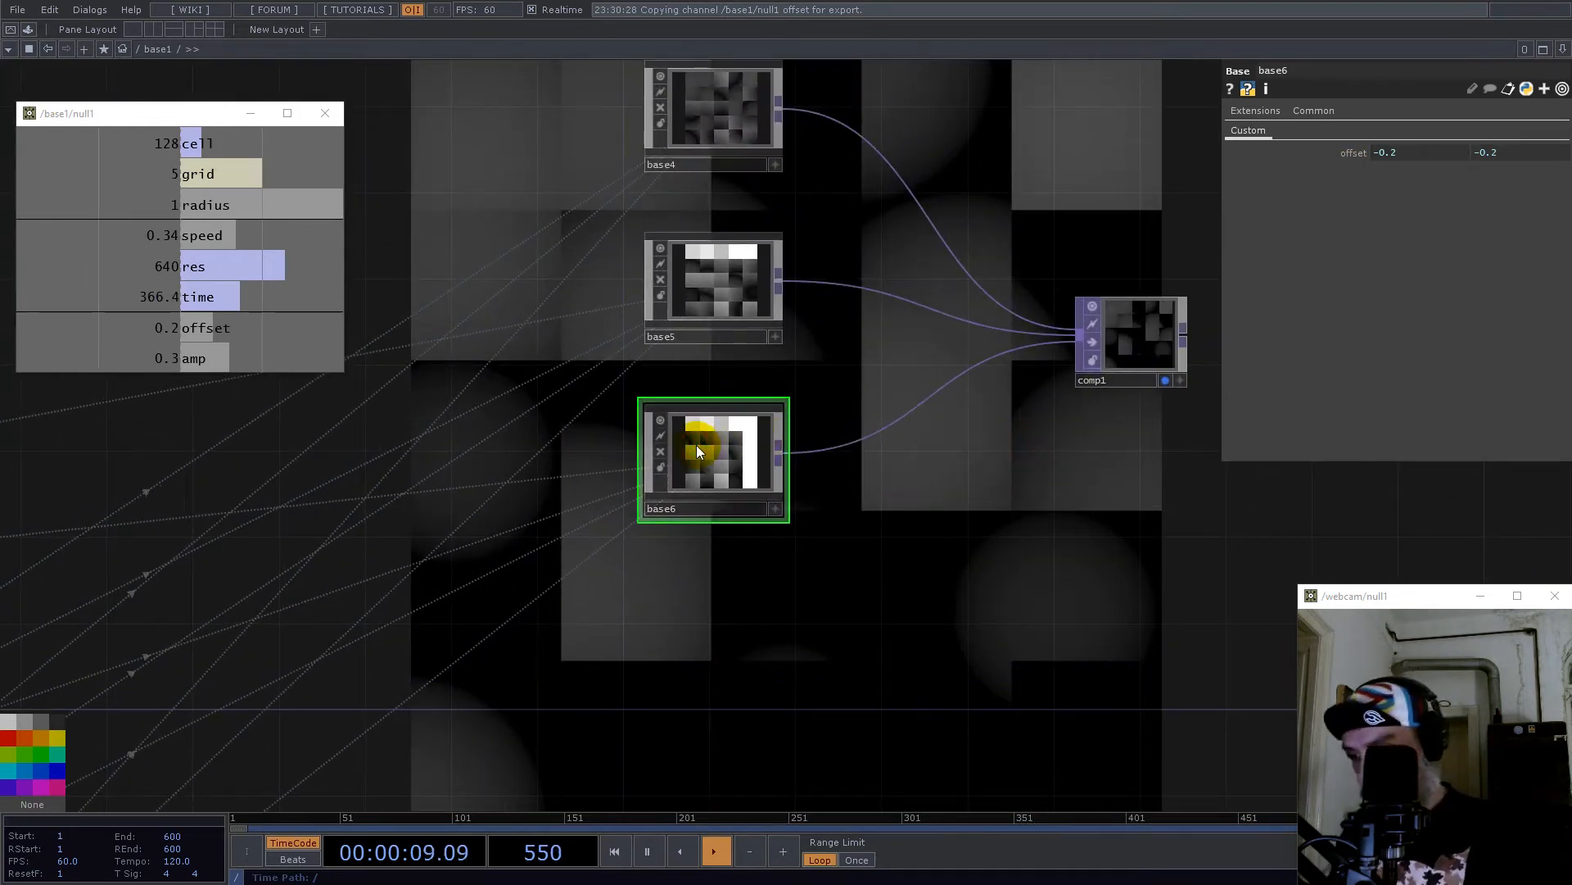
key("ctrl+c")
key("ctrl+v")
left_click_drag(724, 568, 720, 610)
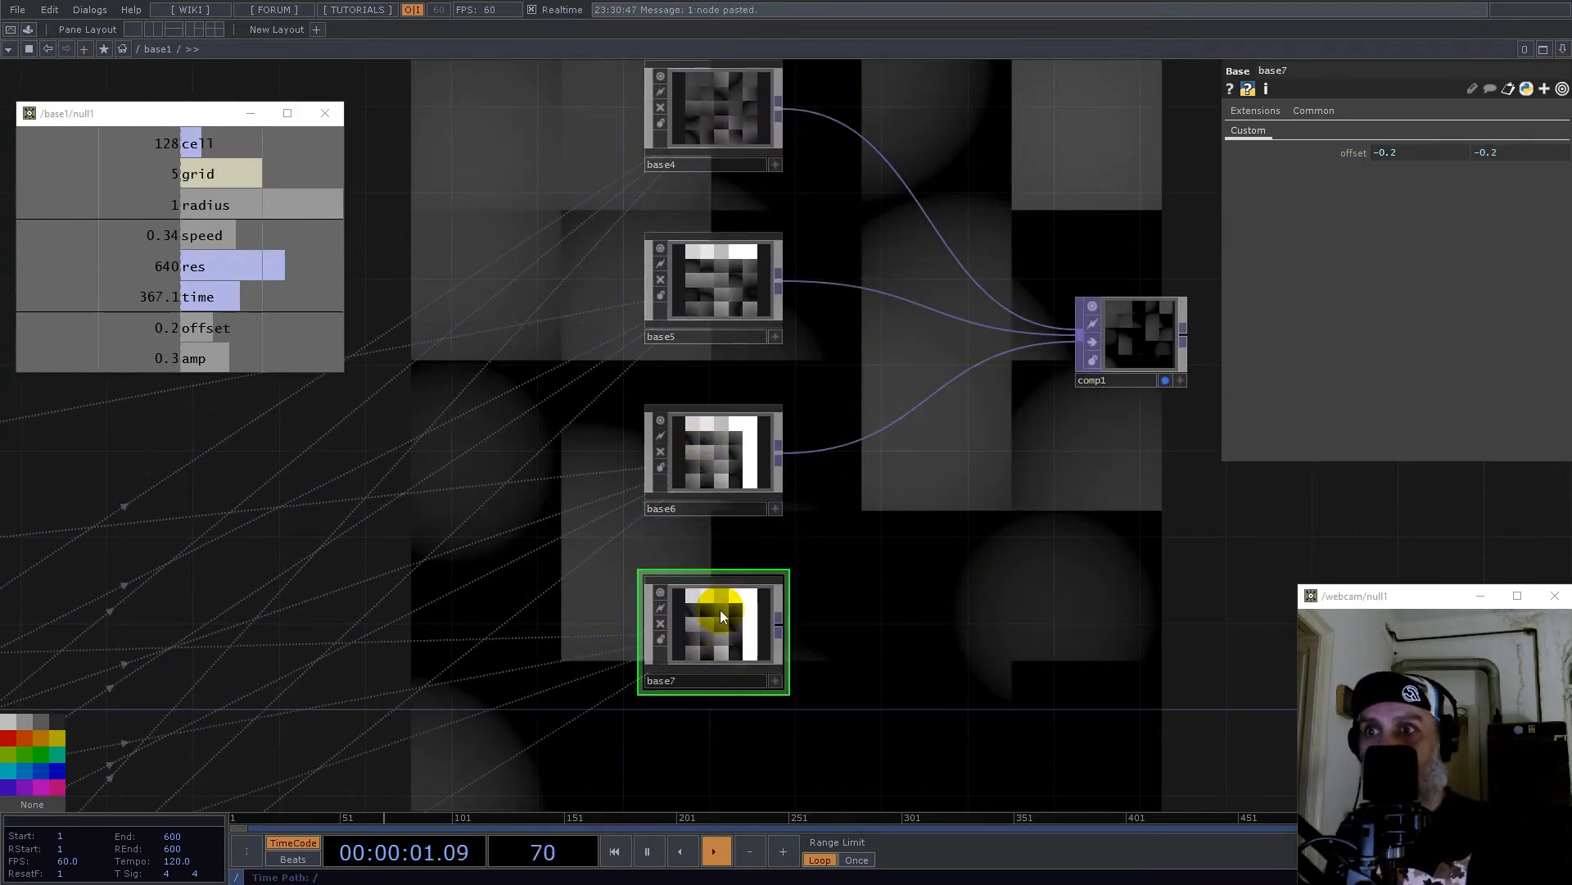
Step: Set base7's second offset value to 0 and wire base7 into comp1
left_click_drag(1513, 152, 1468, 153)
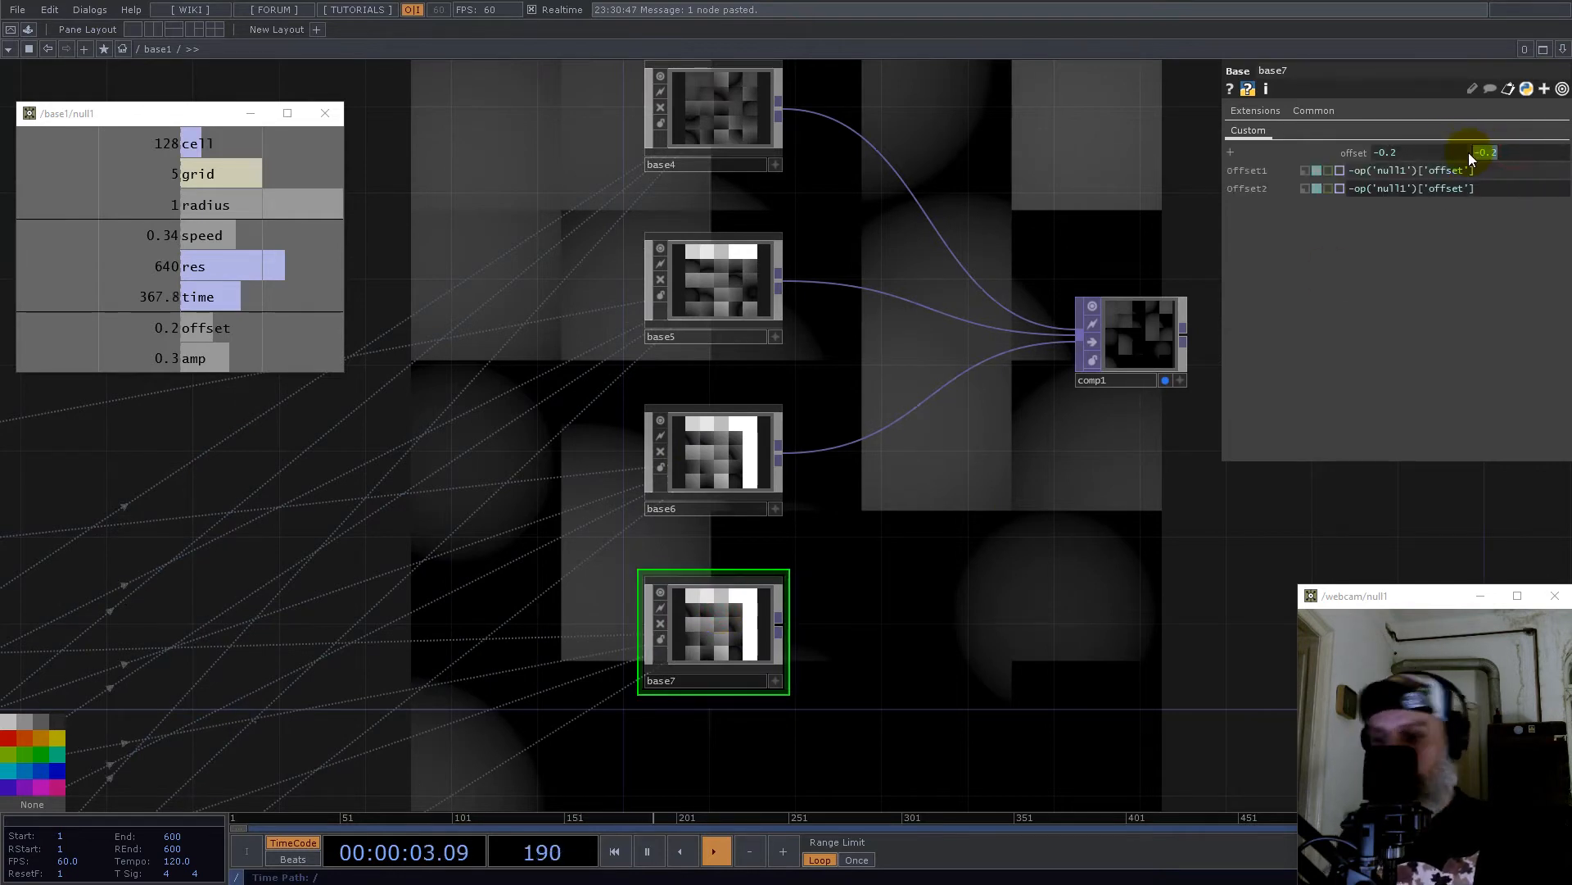
left_click_drag(1484, 189, 1090, 208)
type("0")
key("Return")
left_click_drag(844, 625, 1132, 133)
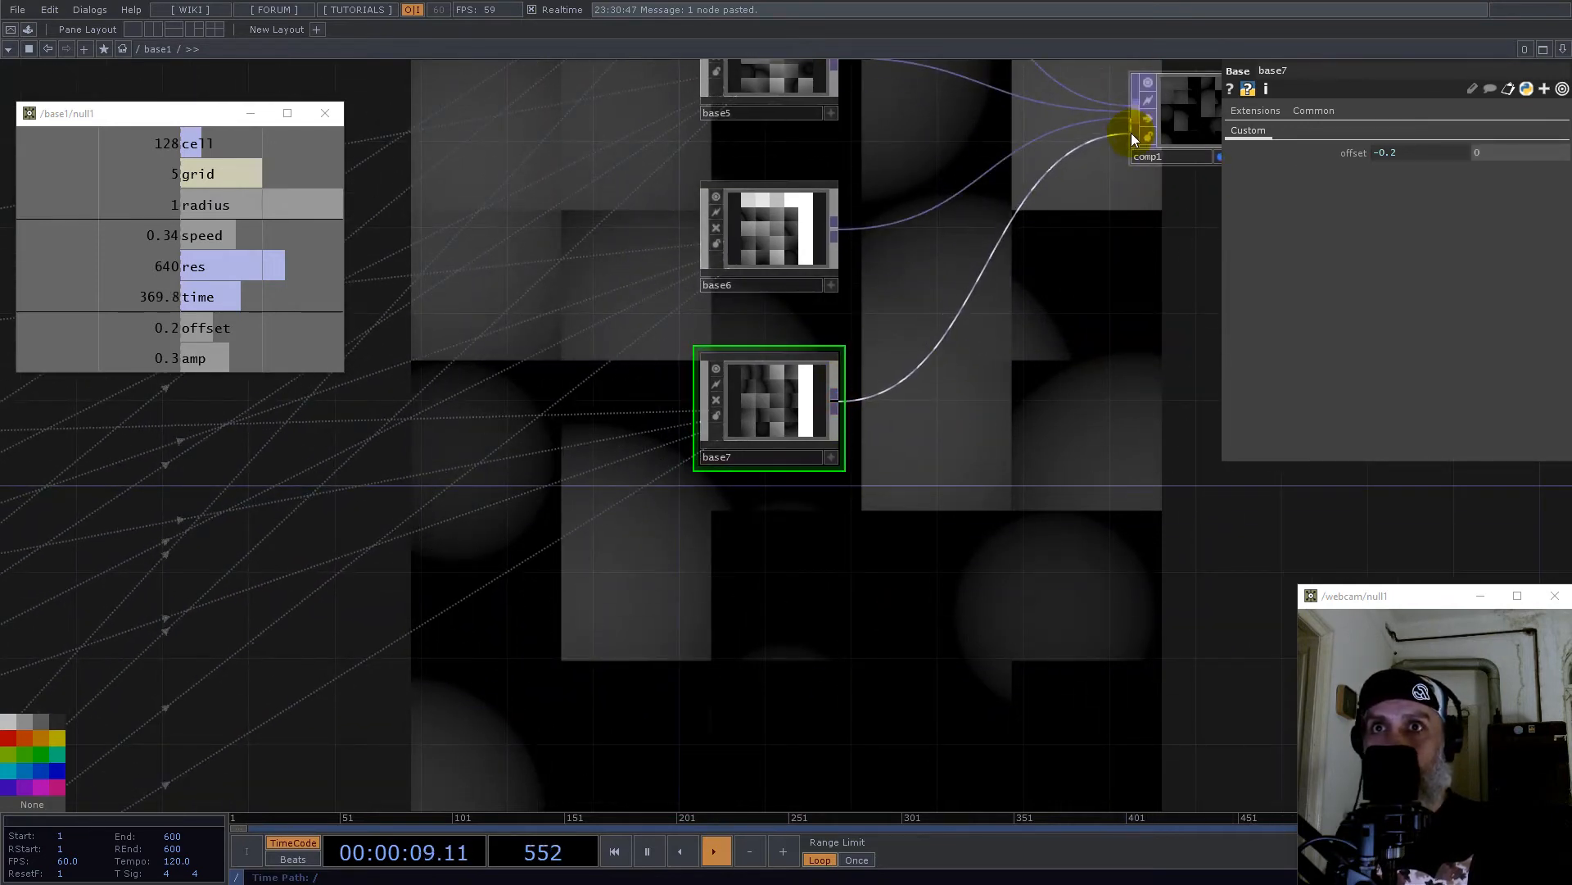
left_click_drag(950, 429, 501, 246)
left_click_drag(771, 440, 1008, 588)
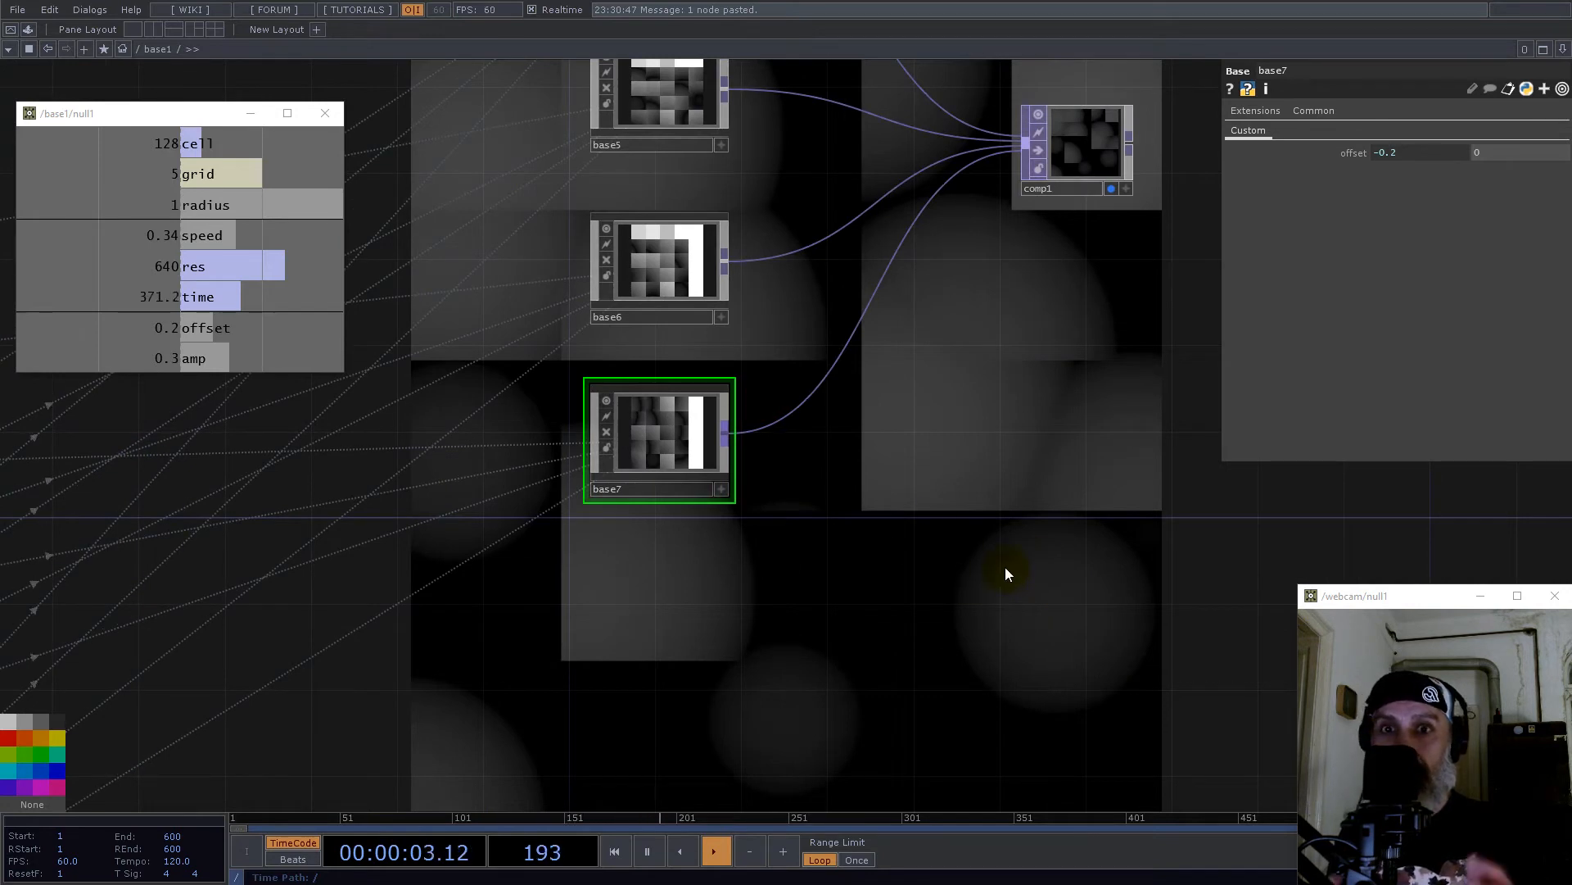
Step: Move base7 slightly closer to base6, duplicate it and place the copy below it
left_click_drag(654, 440, 654, 419)
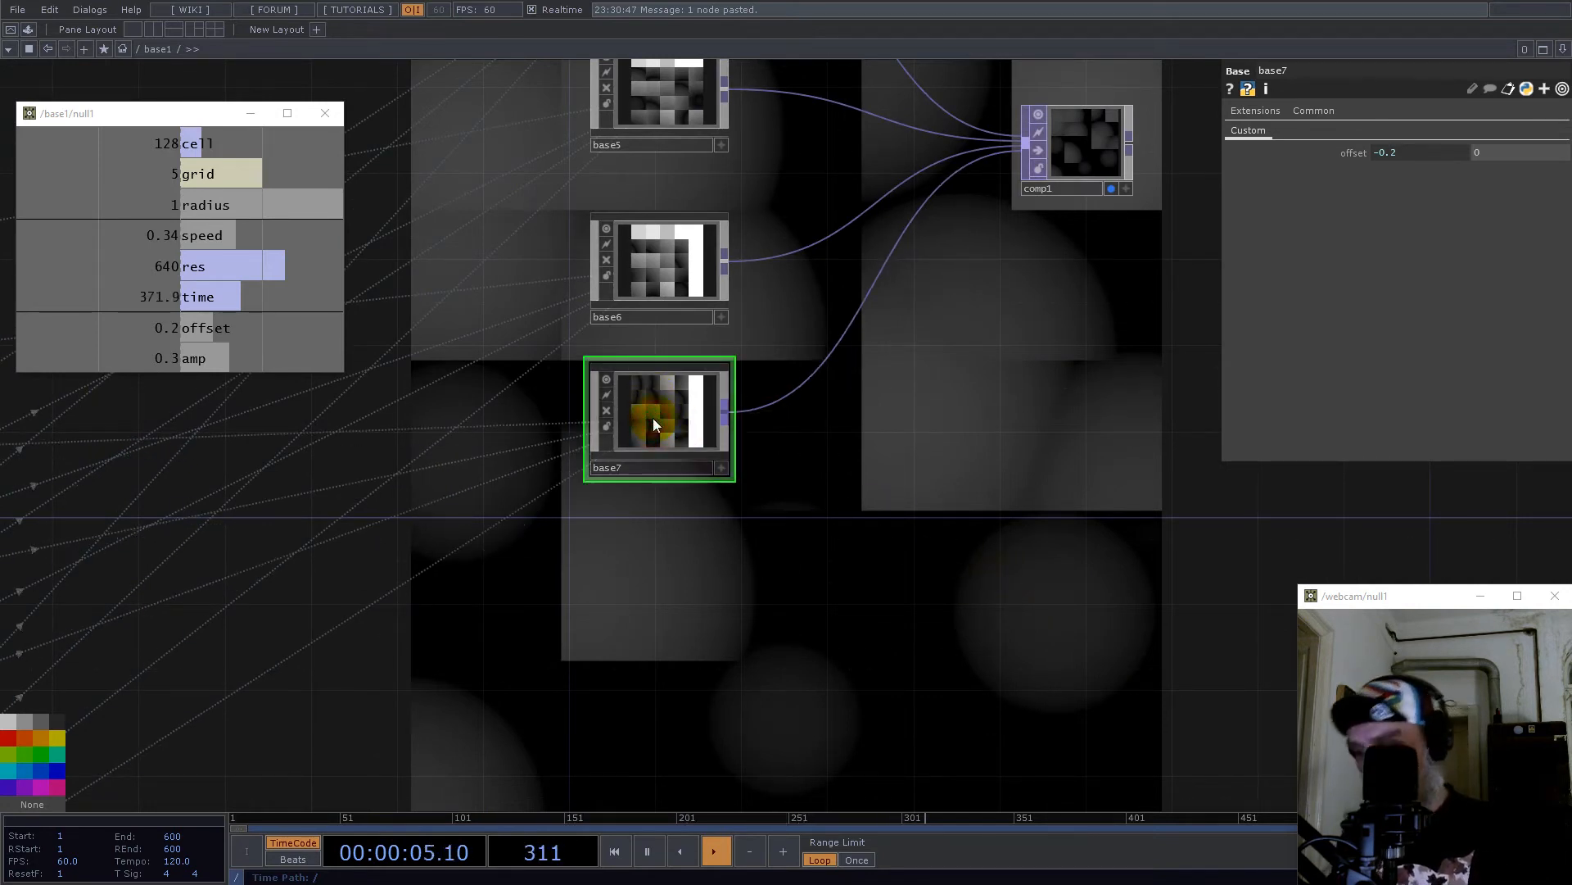
key("ctrl+c")
key("ctrl+v")
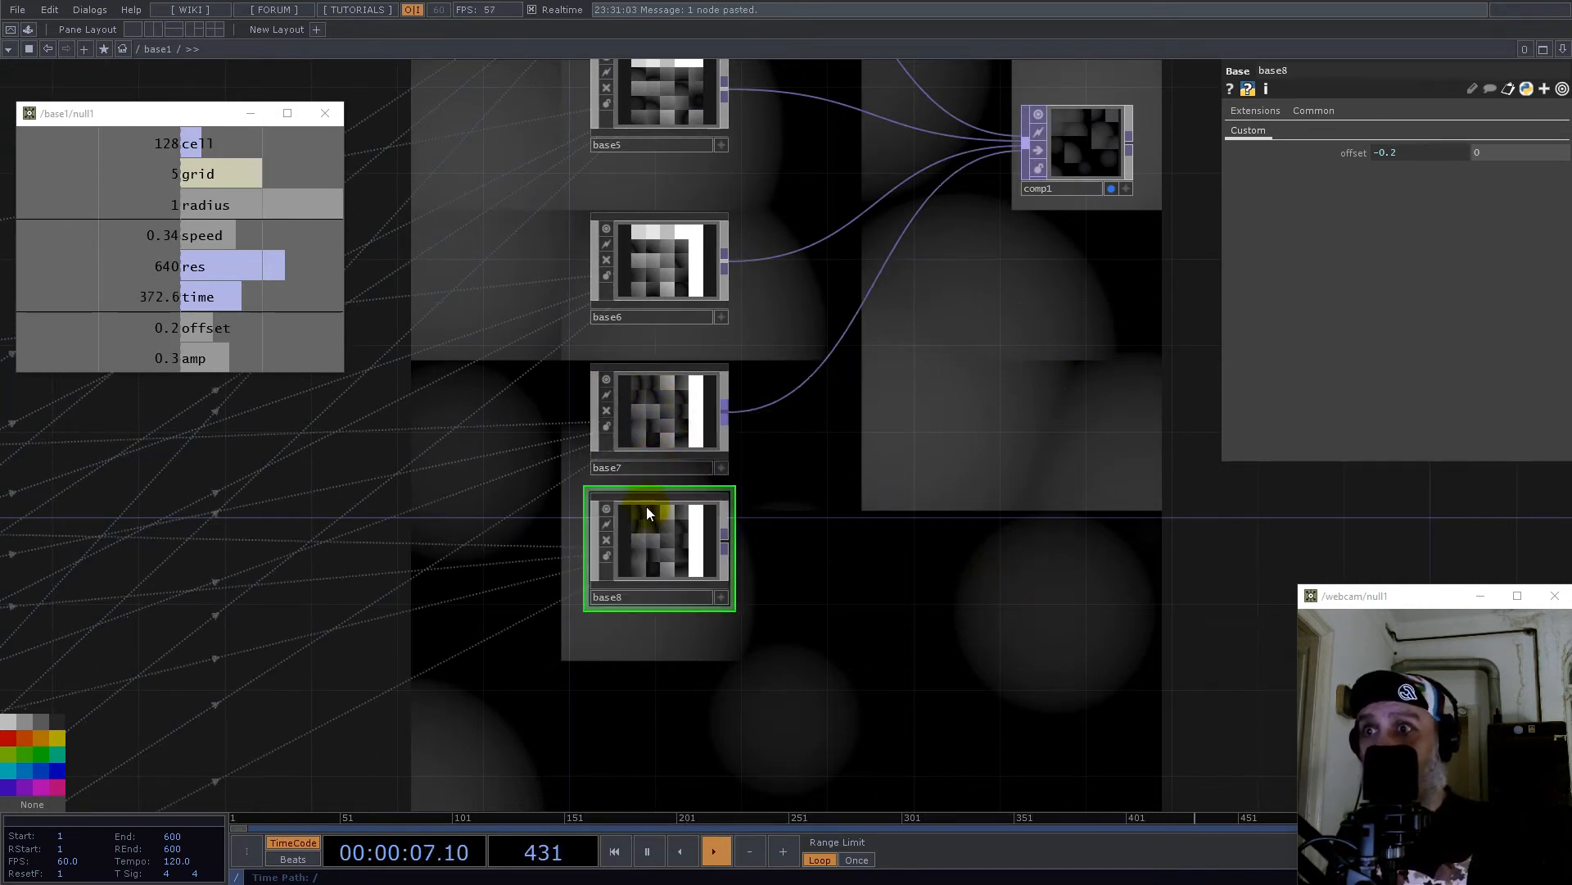
left_click(655, 567)
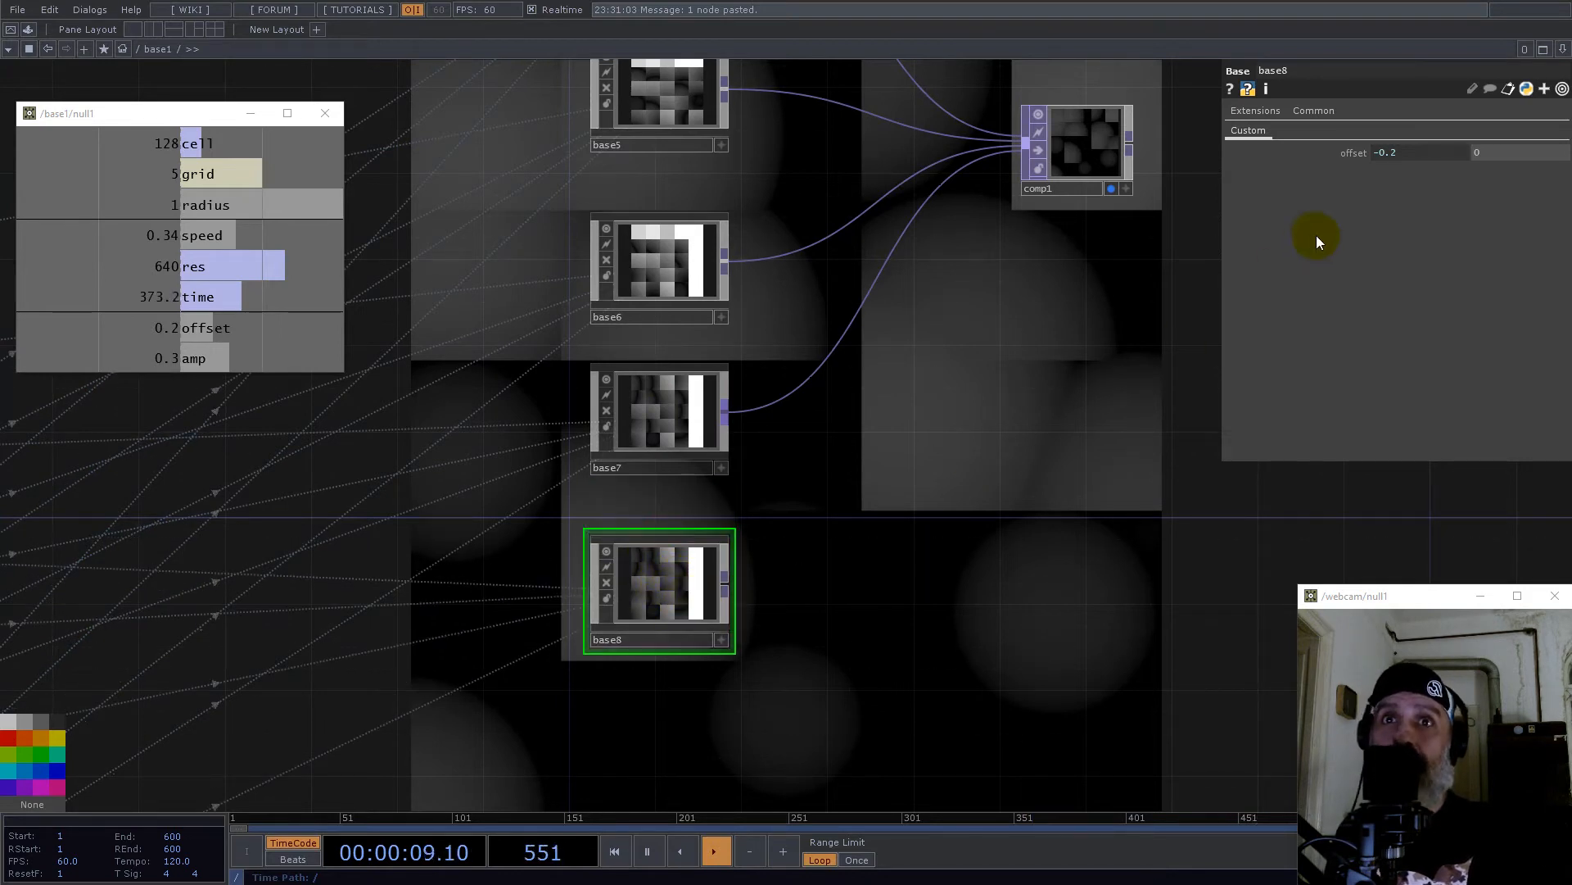
Step: Set base8's second offset value to the negated reference -op('null1')['offset']
left_click(1528, 149)
type("-0.2")
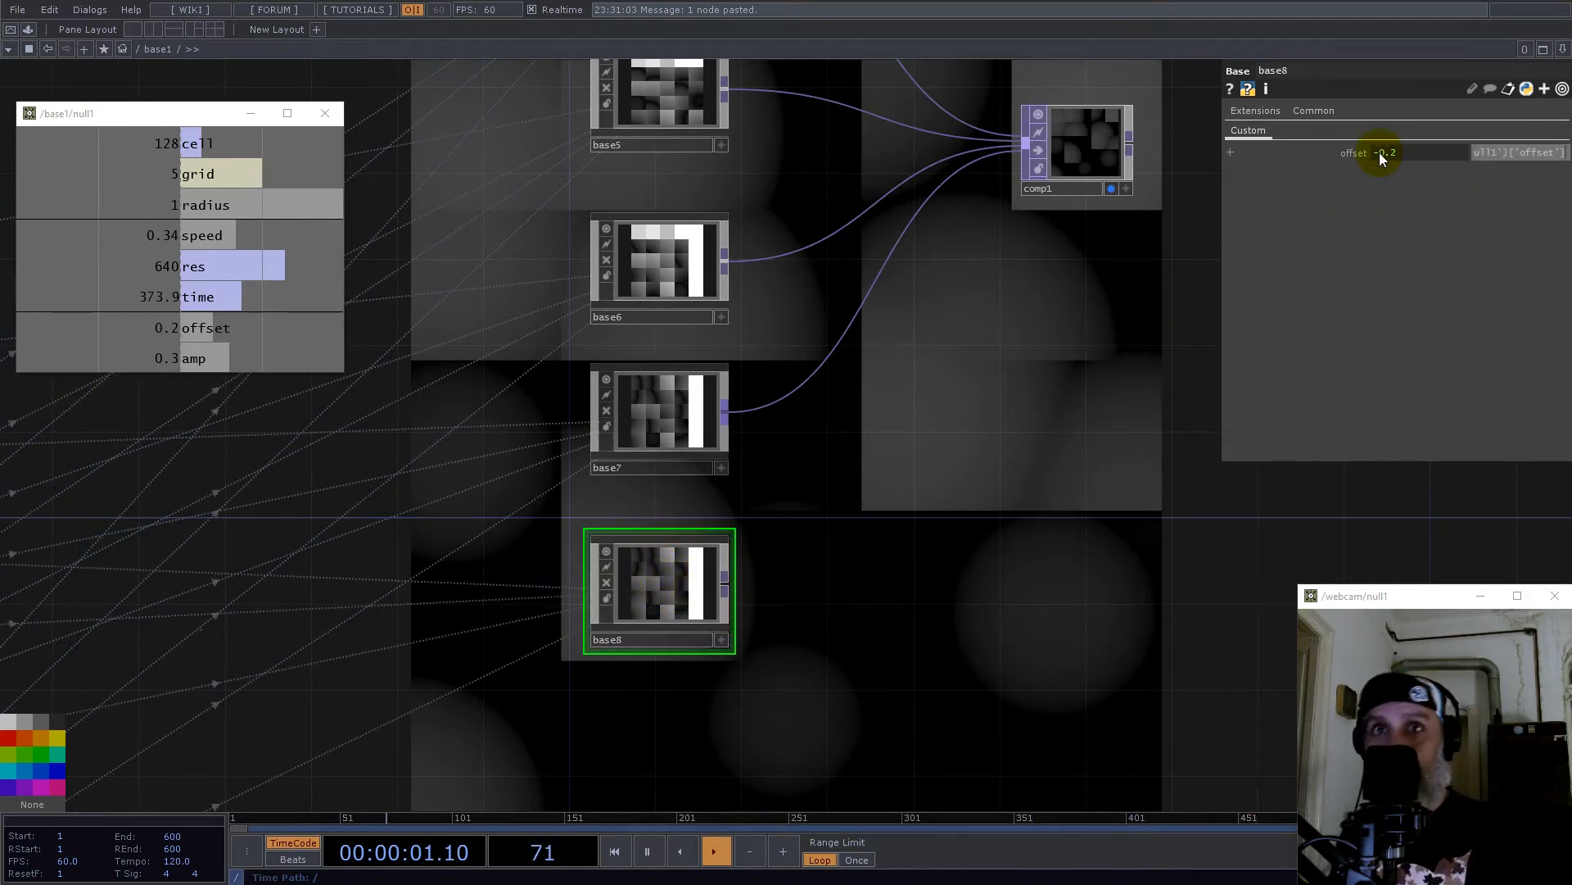
key("Return")
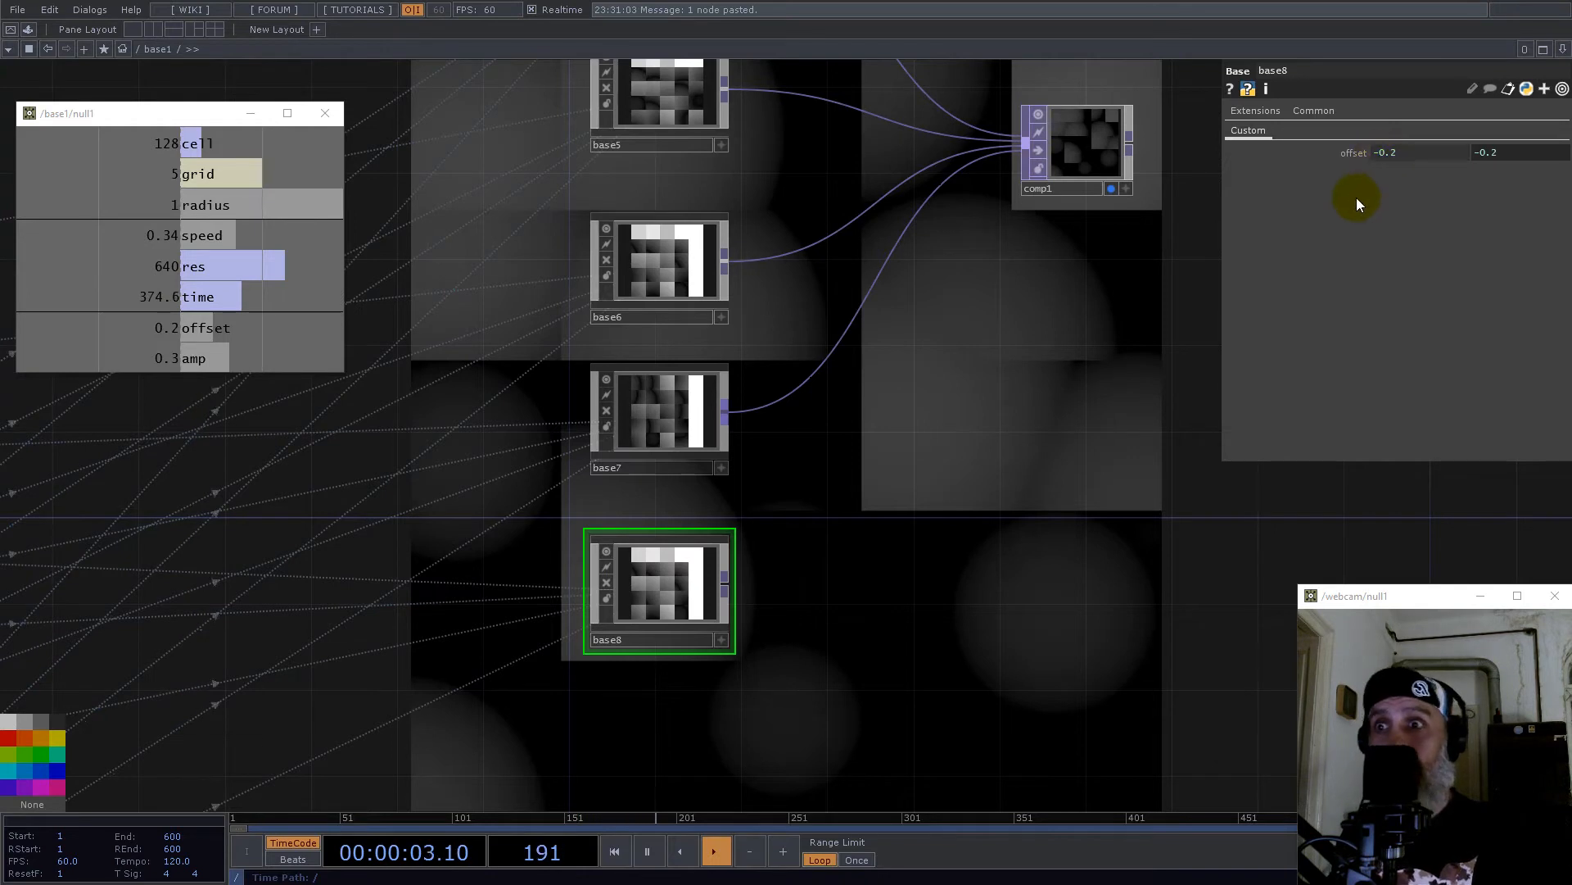
left_click(1420, 155)
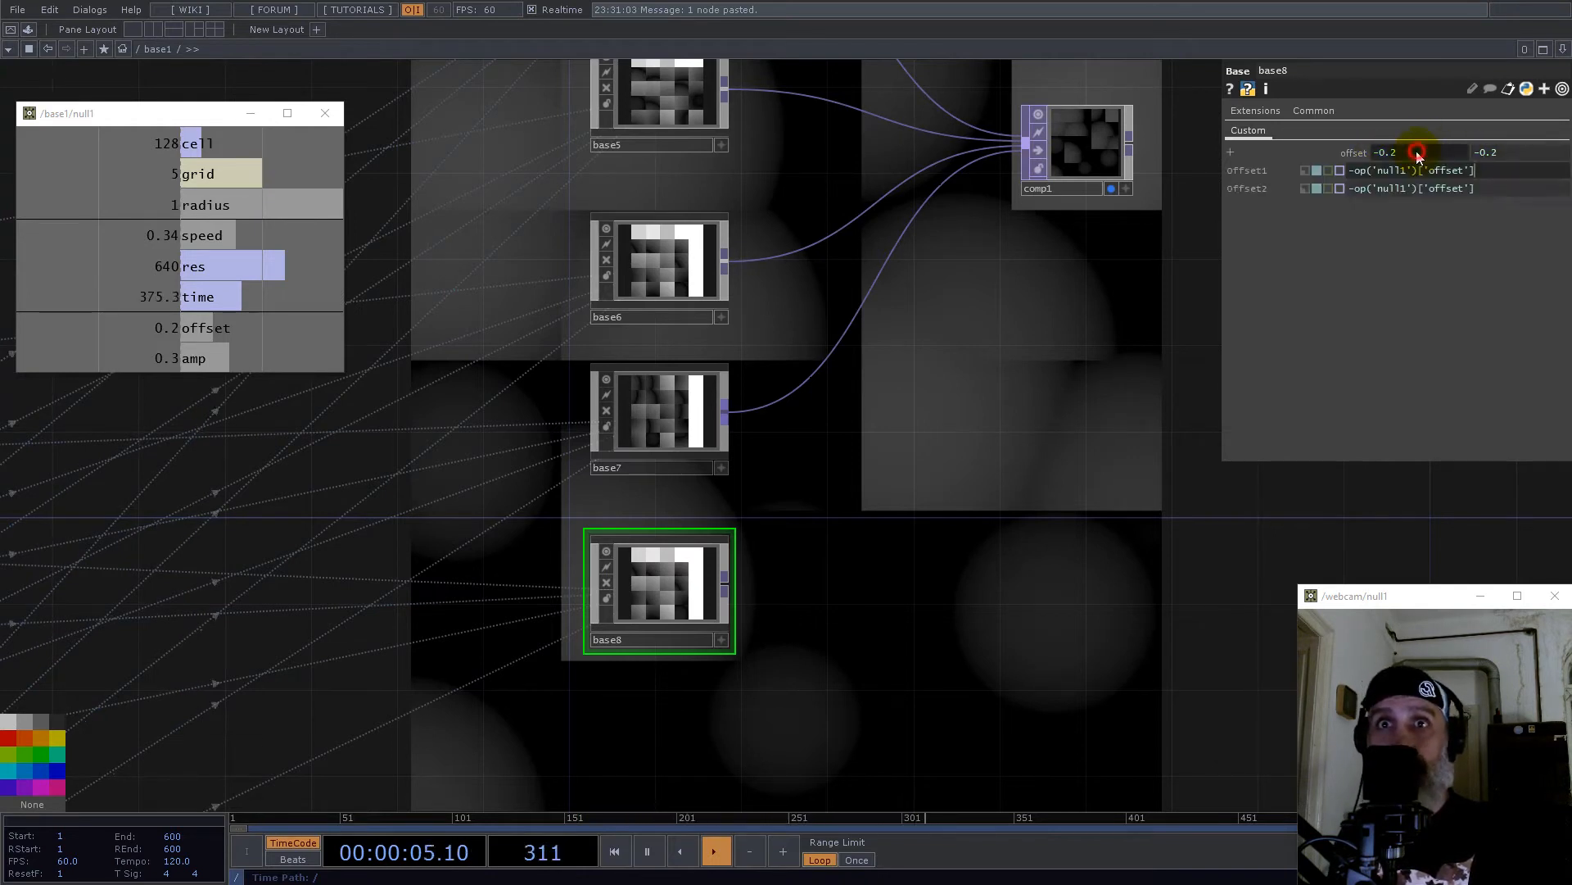
left_click_drag(1356, 170, 1338, 170)
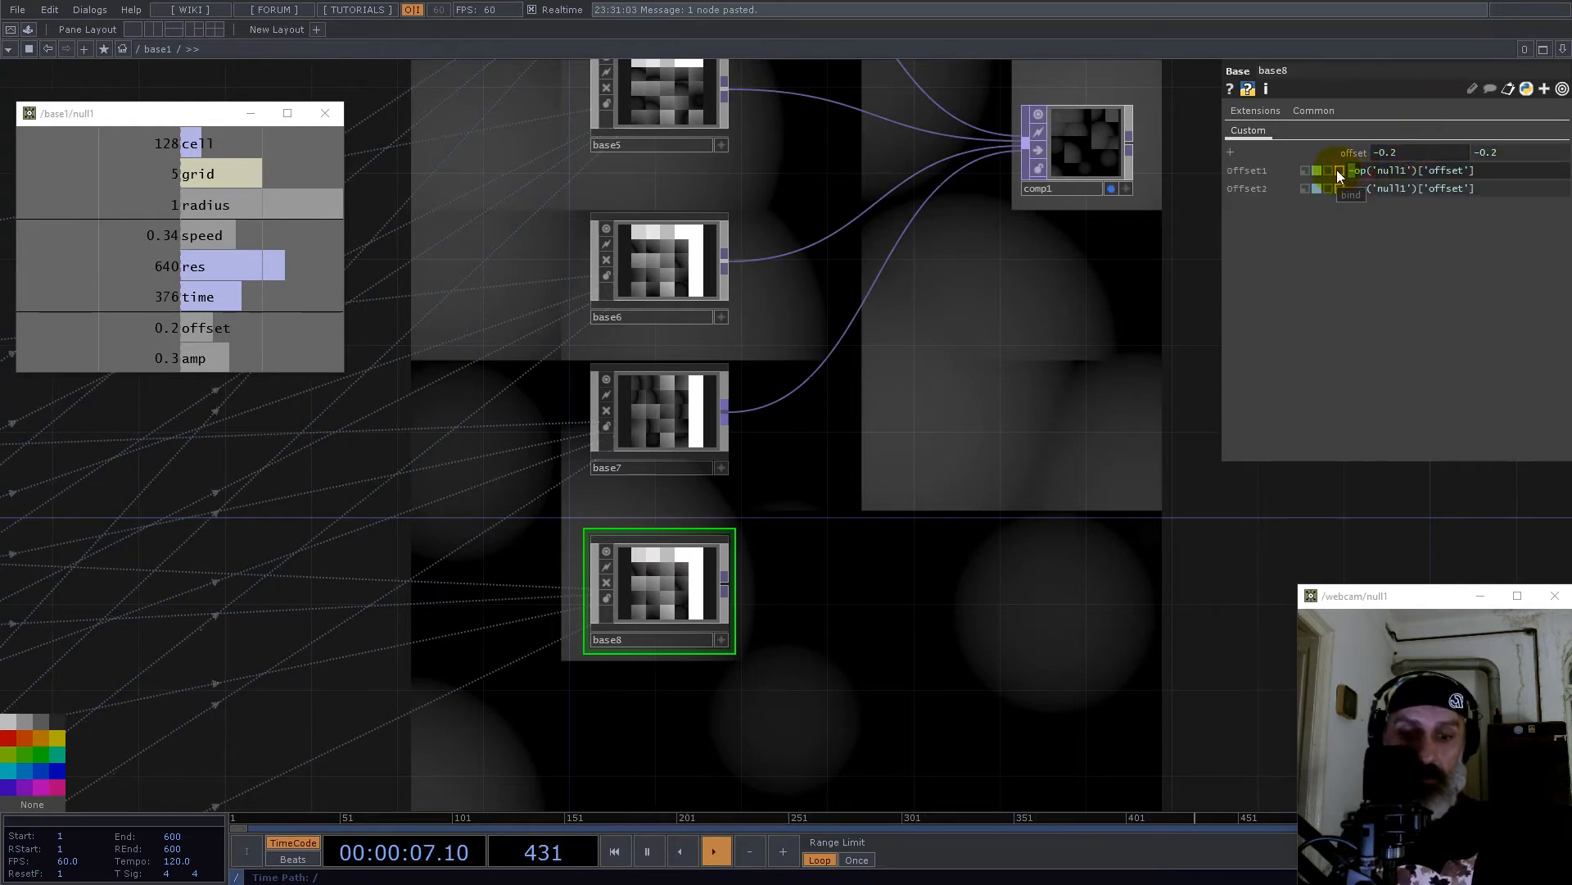
key("BackSpace")
key("Return")
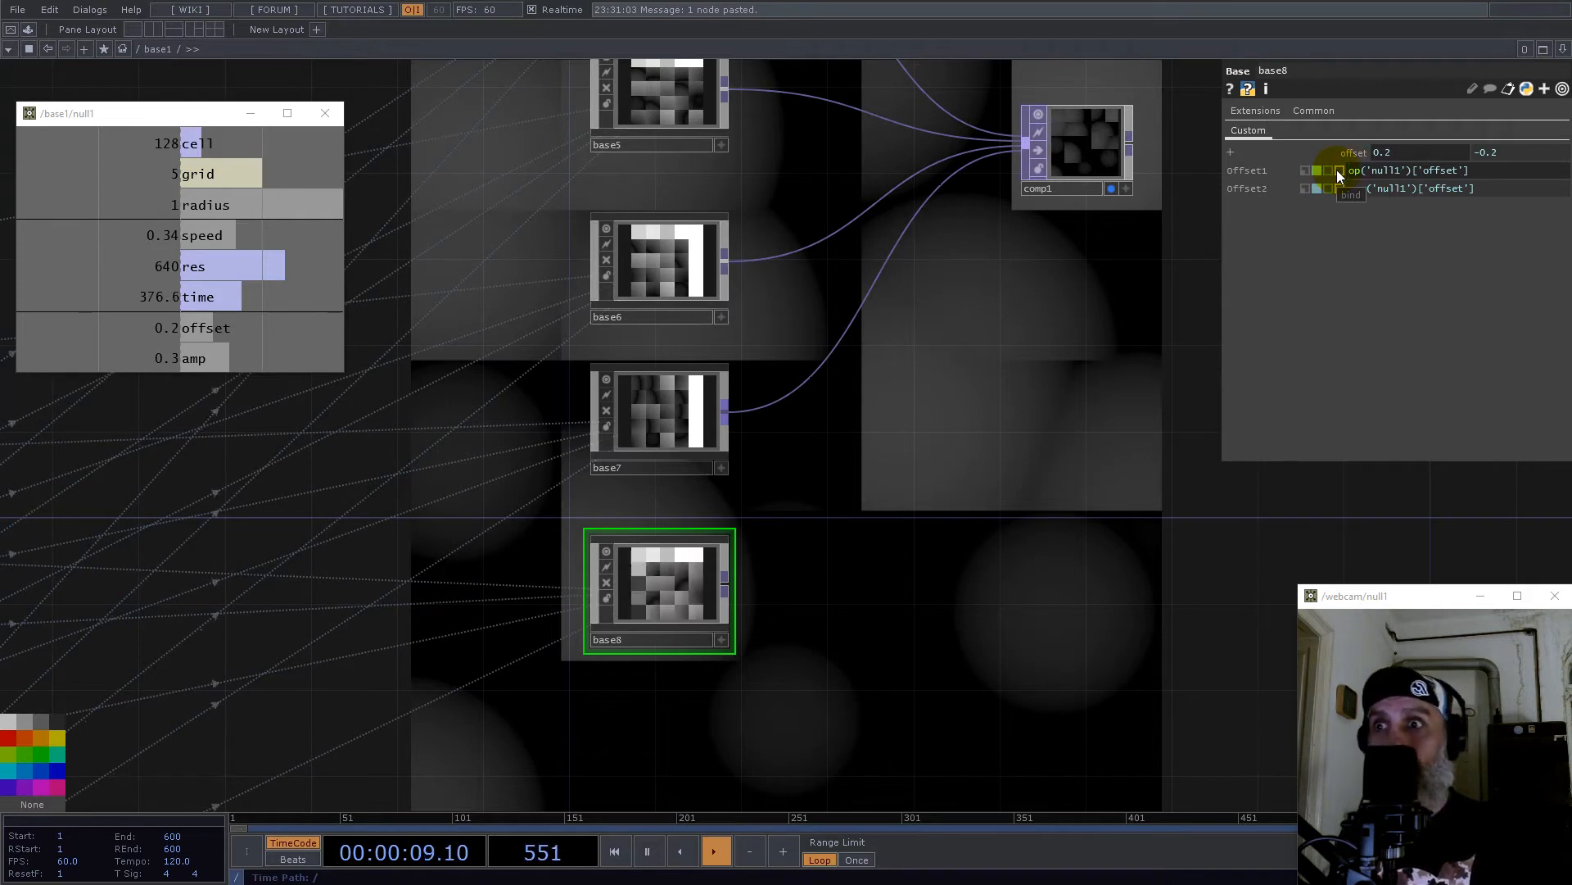
mouse_move(1356, 192)
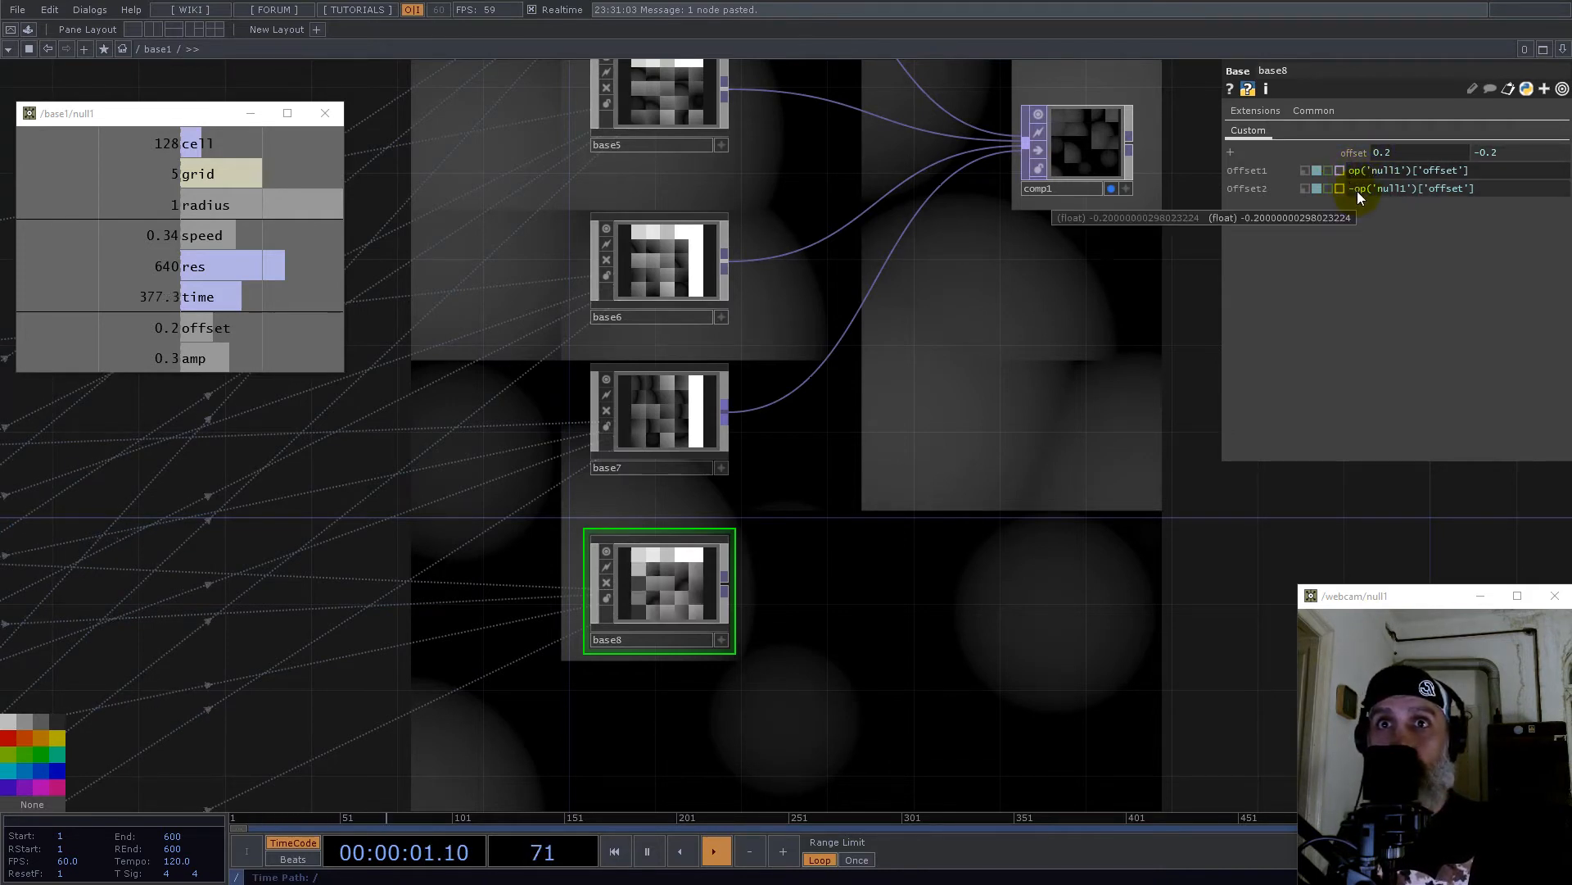
left_click_drag(1353, 191, 1343, 192)
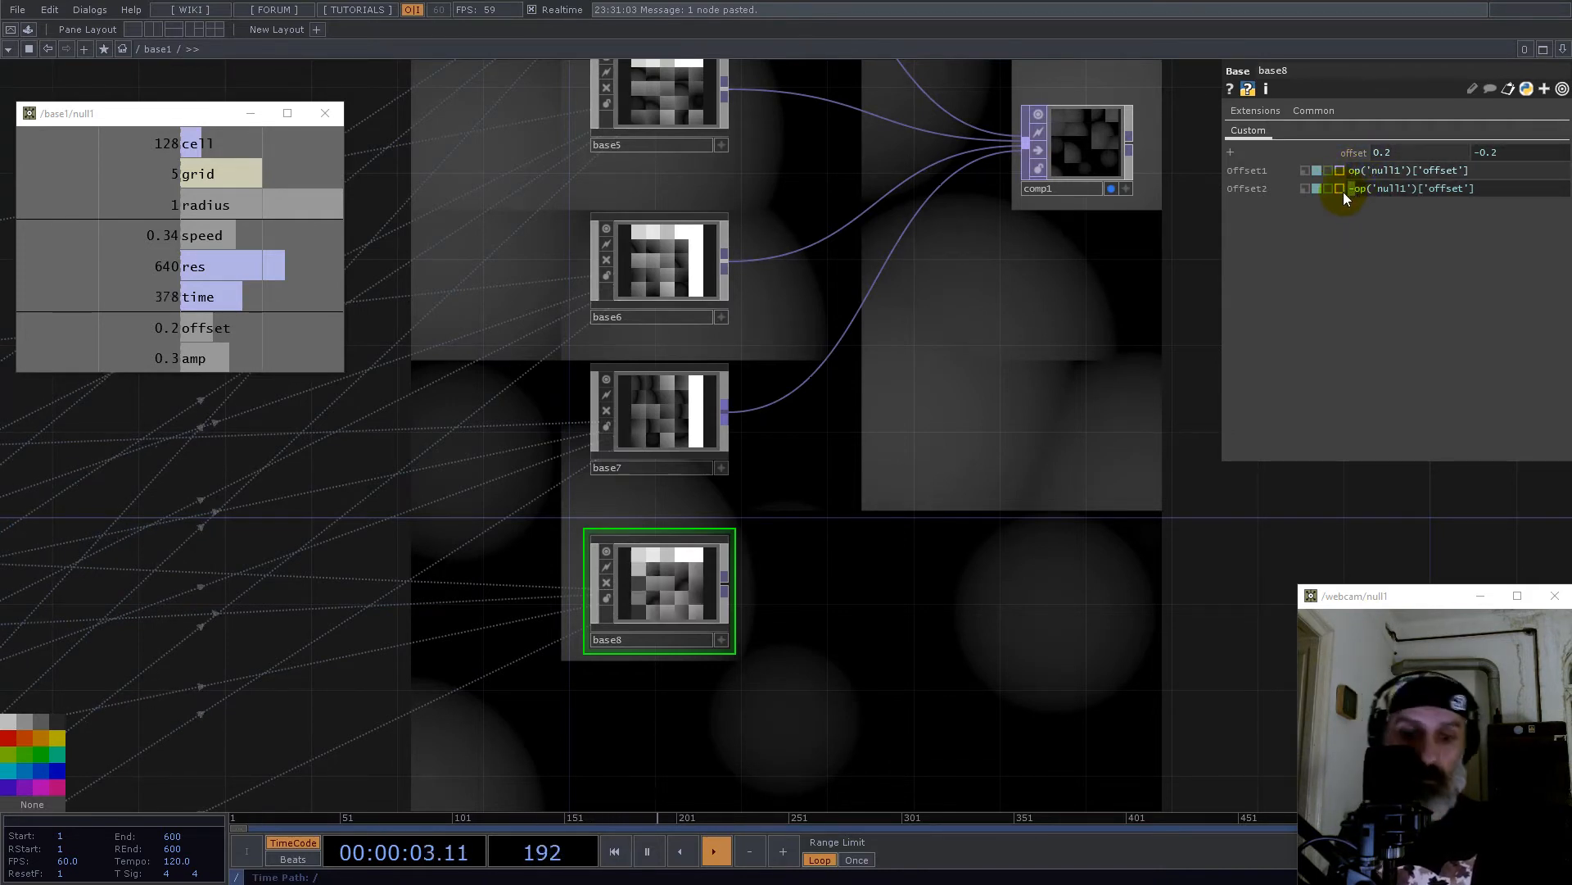
left_click(1347, 172)
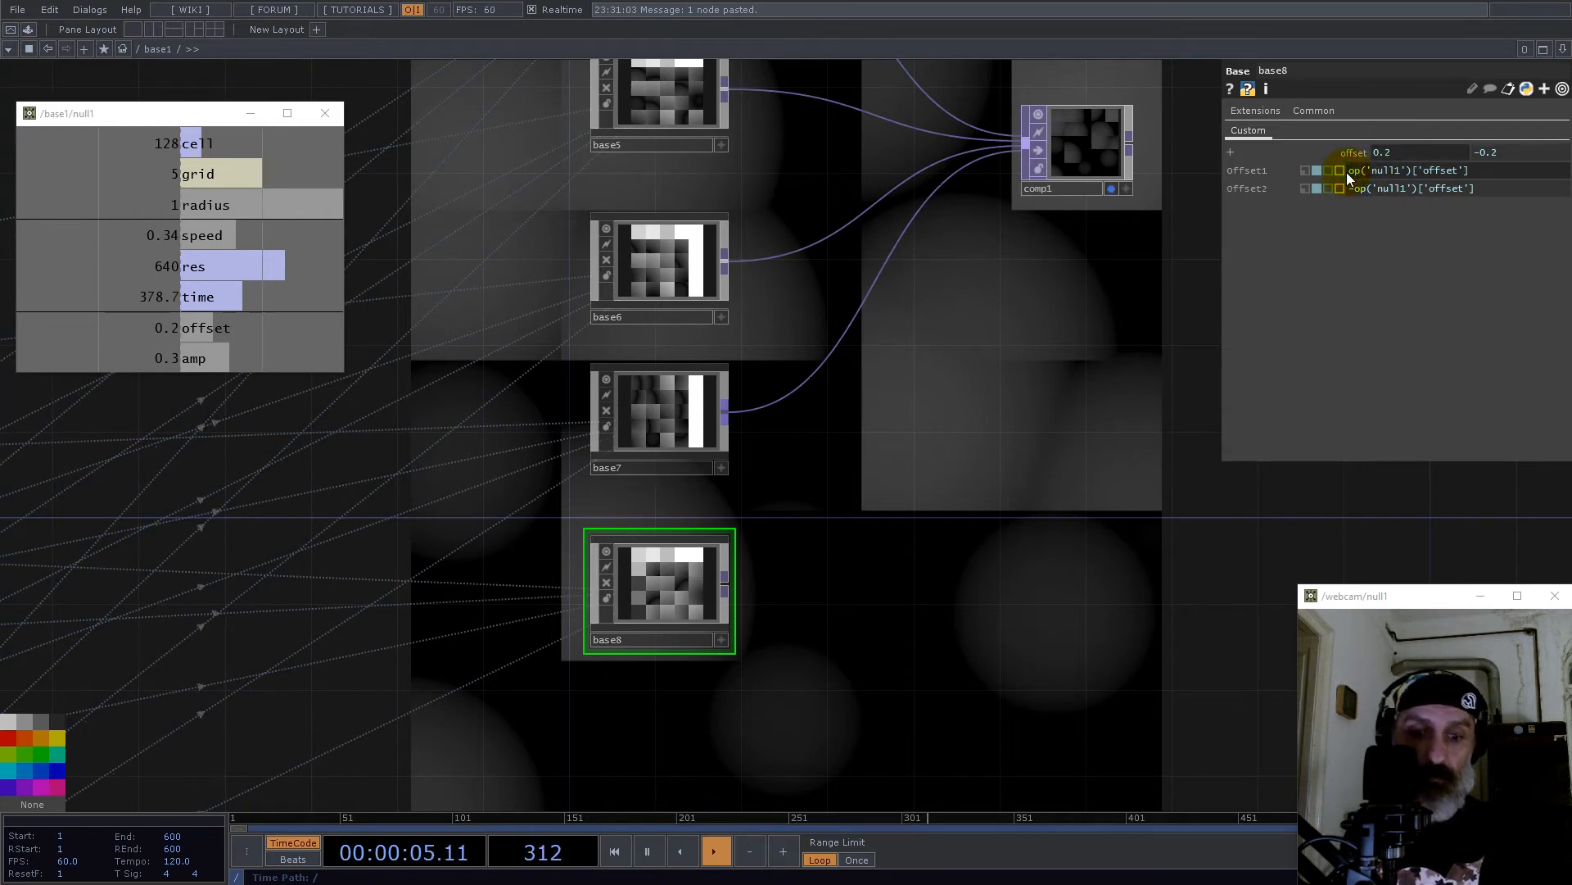
type("-")
key("Return")
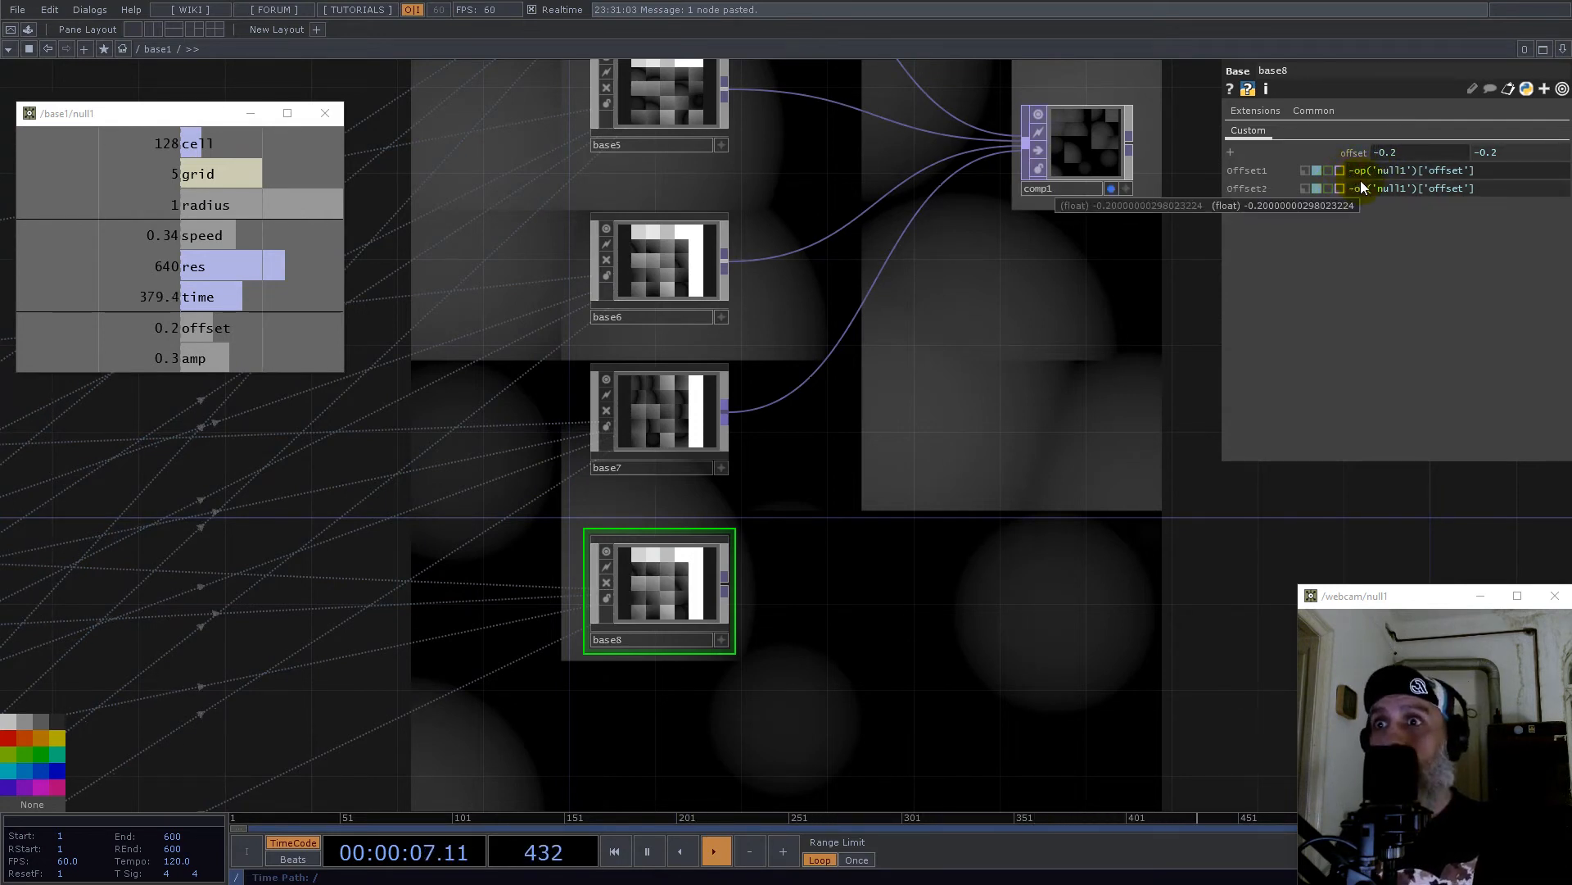
Step: Make base8's second offset positive by changing its expression to +op('null1')['offset']
mouse_move(1376, 187)
left_click_drag(1355, 192, 1348, 191)
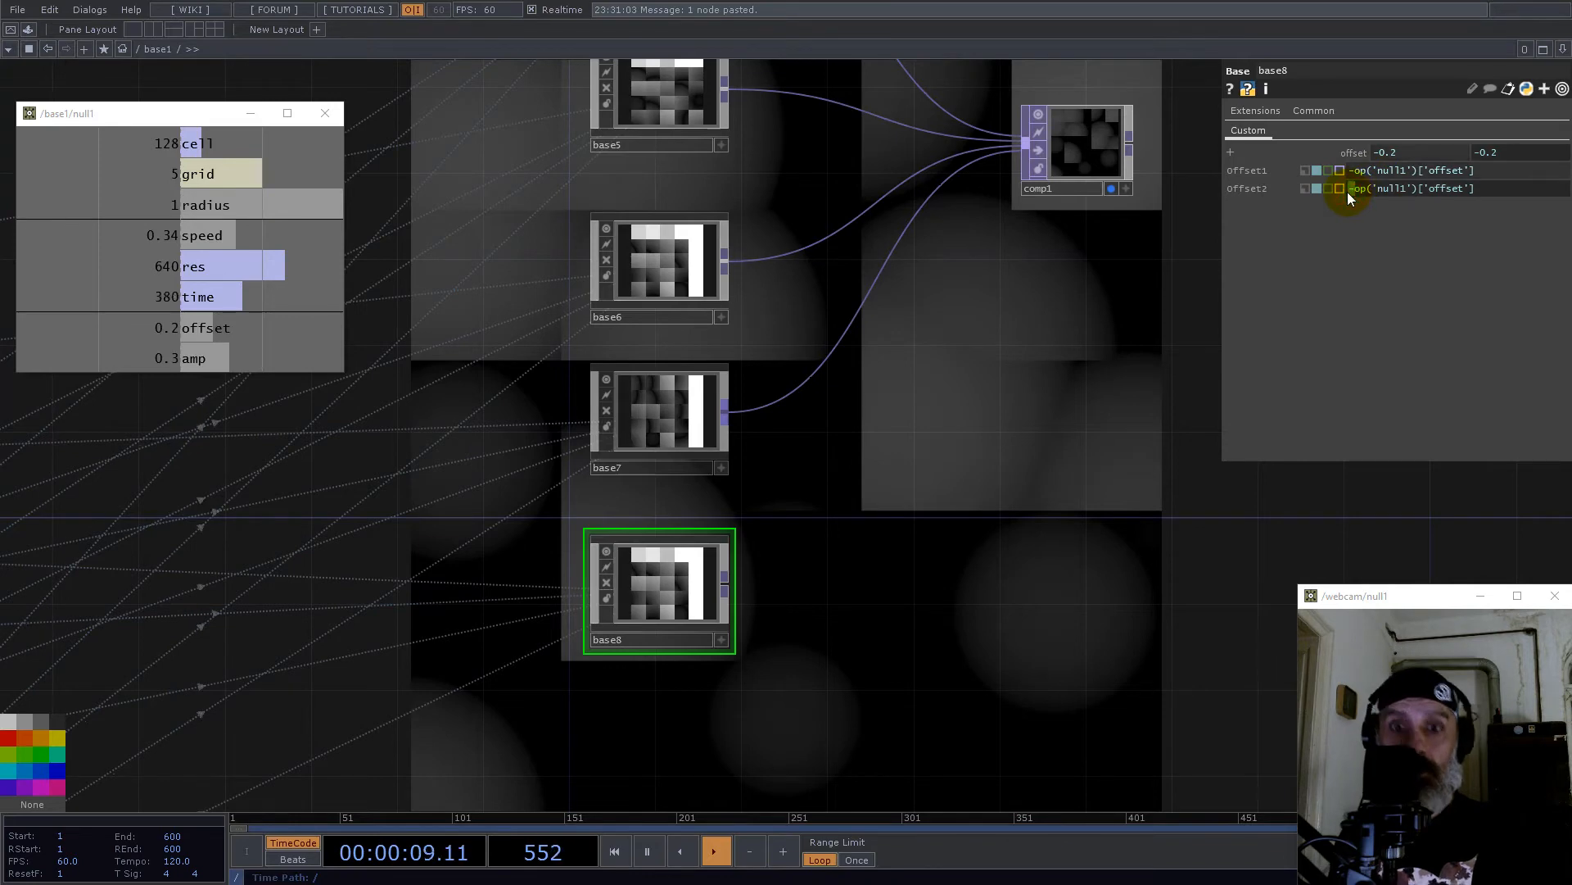
type("+")
key("Return")
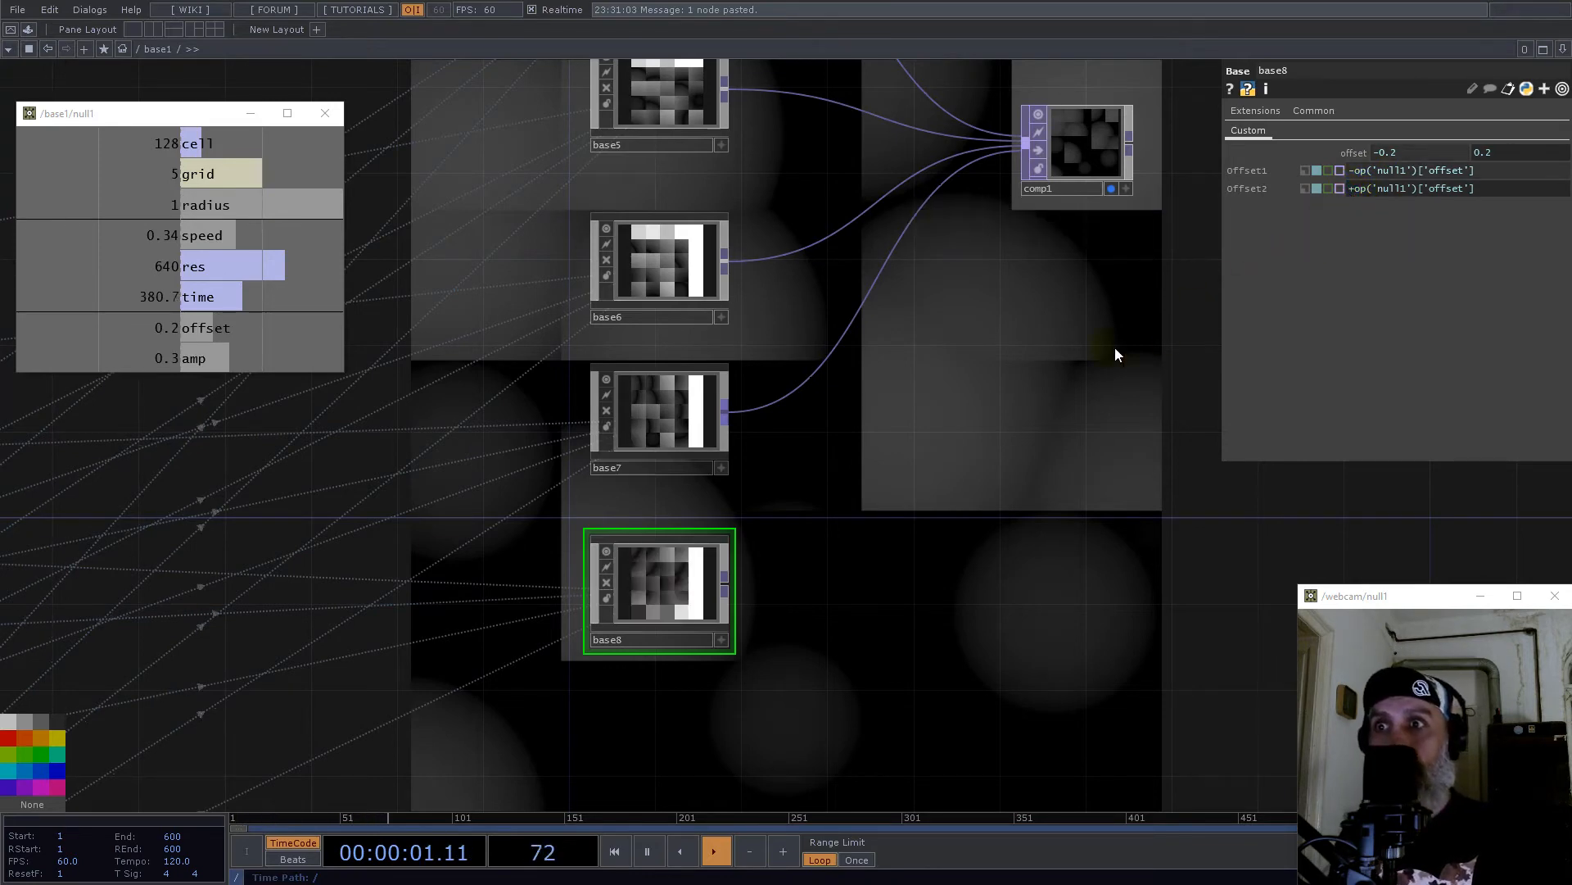
Step: Duplicate base8, place the copy below it, and wire base8 into comp1
left_click_drag(955, 557, 1017, 401)
left_click(744, 439)
key("ctrl+v")
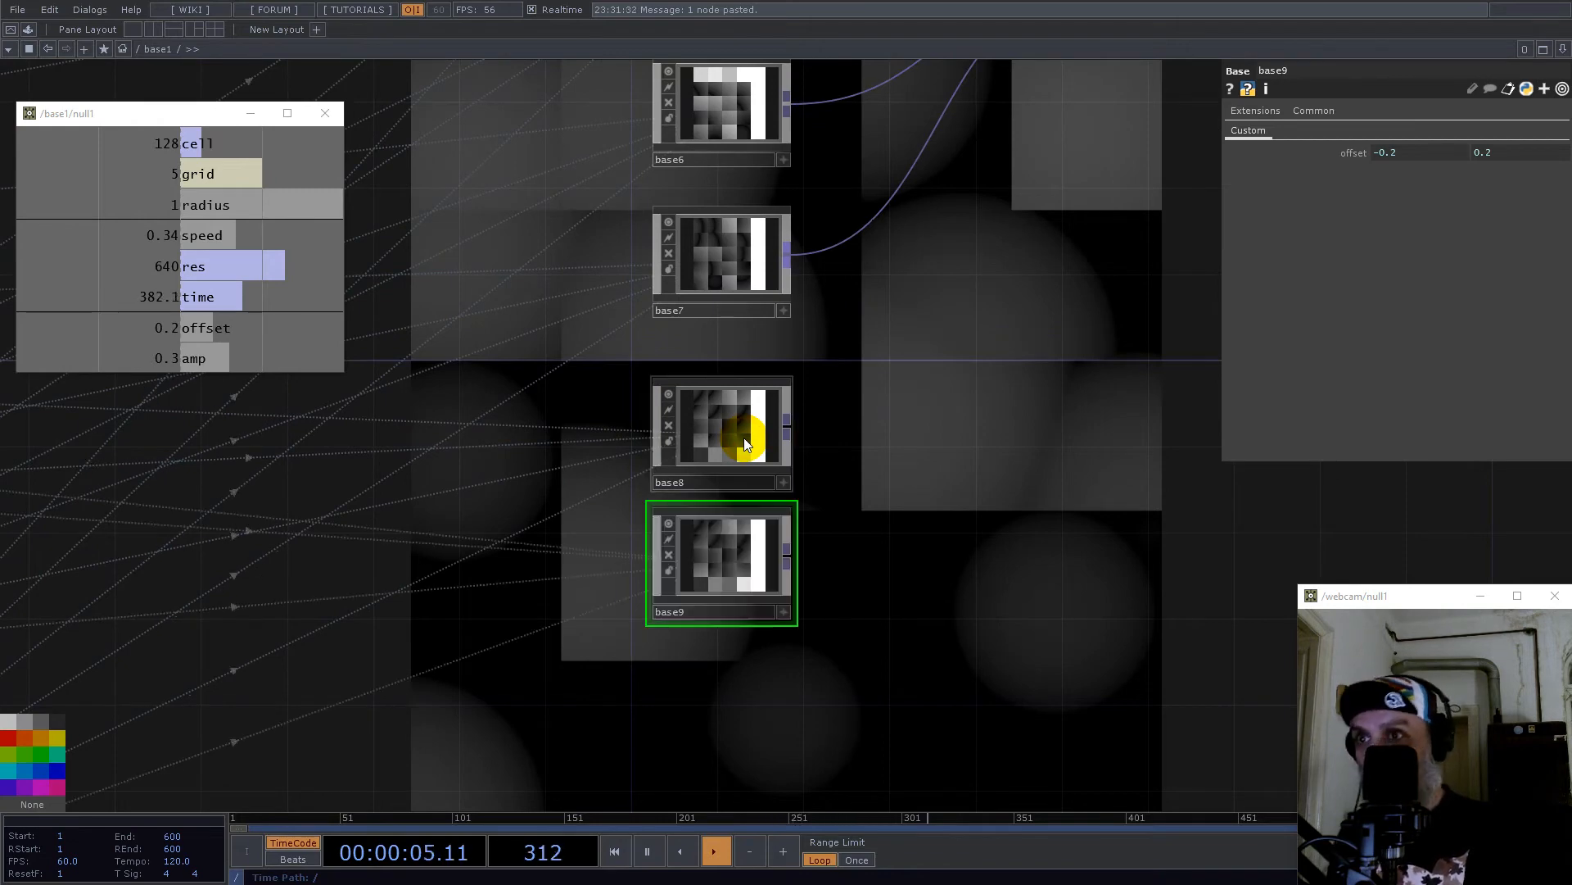
left_click_drag(979, 397, 830, 575)
left_click_drag(640, 605, 916, 210)
left_click_drag(859, 627, 990, 221)
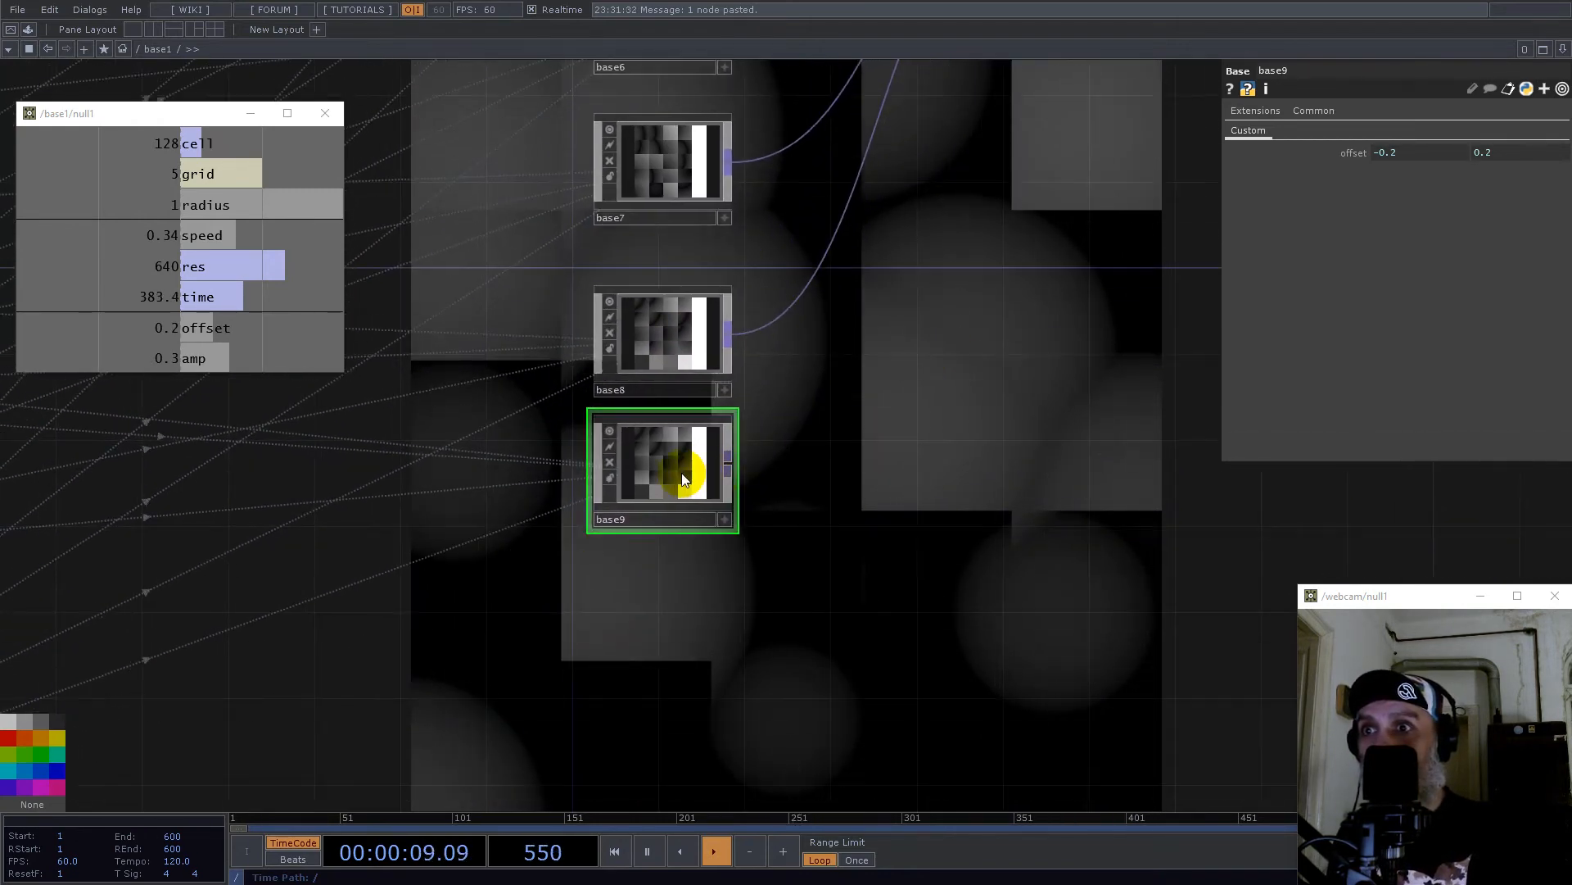
left_click_drag(677, 462, 677, 483)
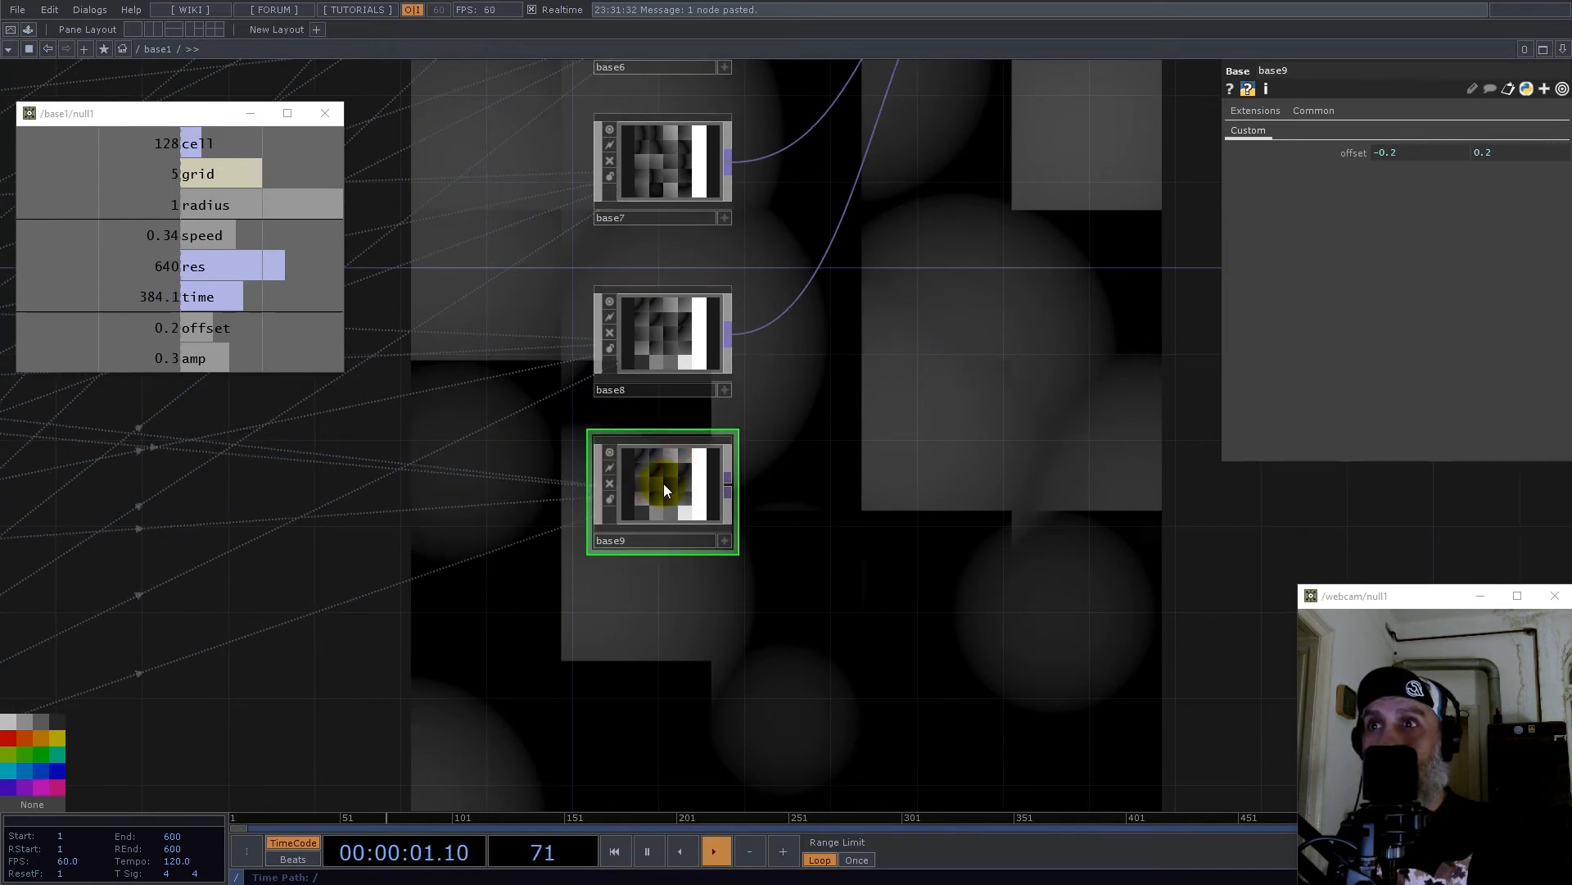
Step: Set base9's first offset value to 0 and wire base9 into comp1
left_click(1437, 153)
left_click_drag(1482, 171, 1065, 185)
key("BackSpace")
key("Return")
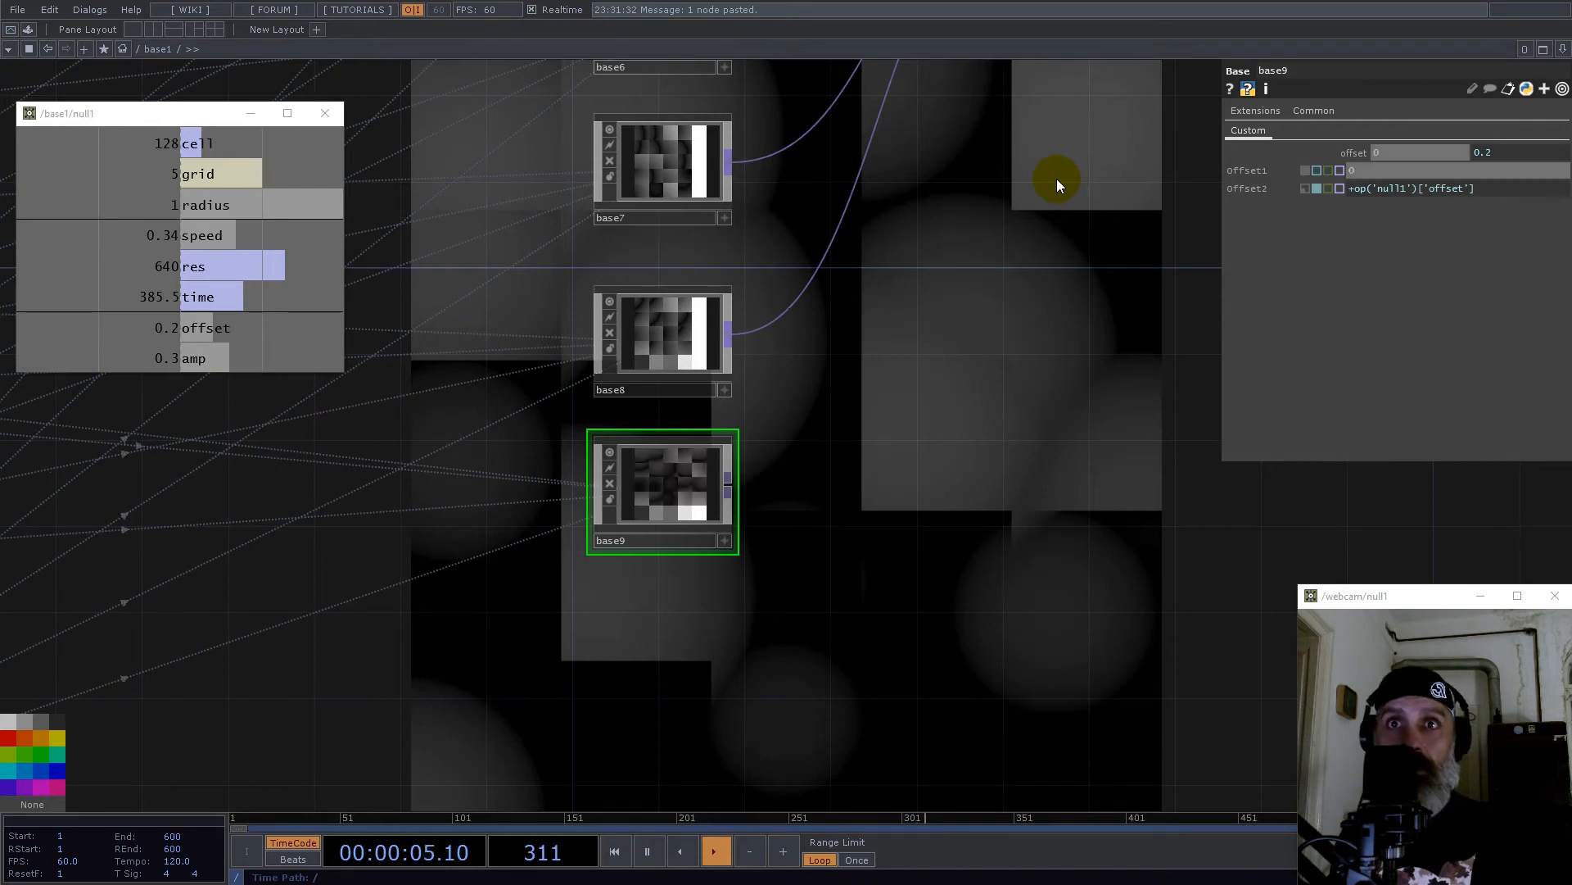
left_click_drag(794, 544, 874, 410)
left_click_drag(927, 361, 825, 461)
scroll(610, 706, "down", 3)
left_click_drag(727, 702, 917, 451)
Step: Duplicate the base9 component and keep the copy below it
key("ctrl+v")
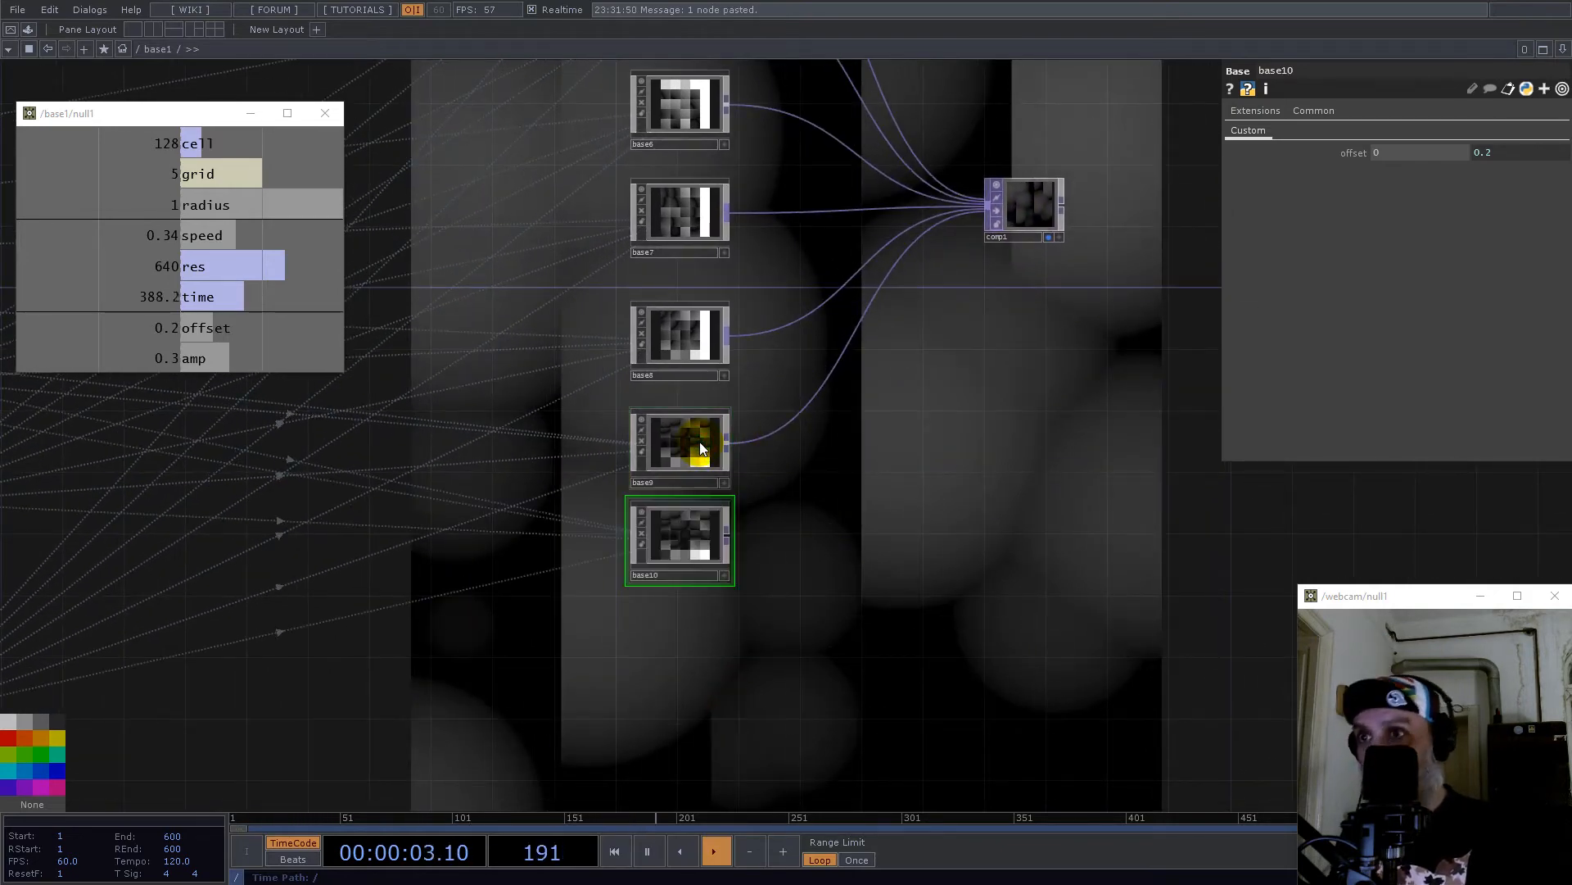
scroll(703, 536, "up", 5)
left_click(658, 561)
Step: Set base10's first offset to the positive reference op('null1')['offset'] and wire base10 into comp1
left_click_drag(1394, 151, 1299, 151)
type("-0.2")
key("Return")
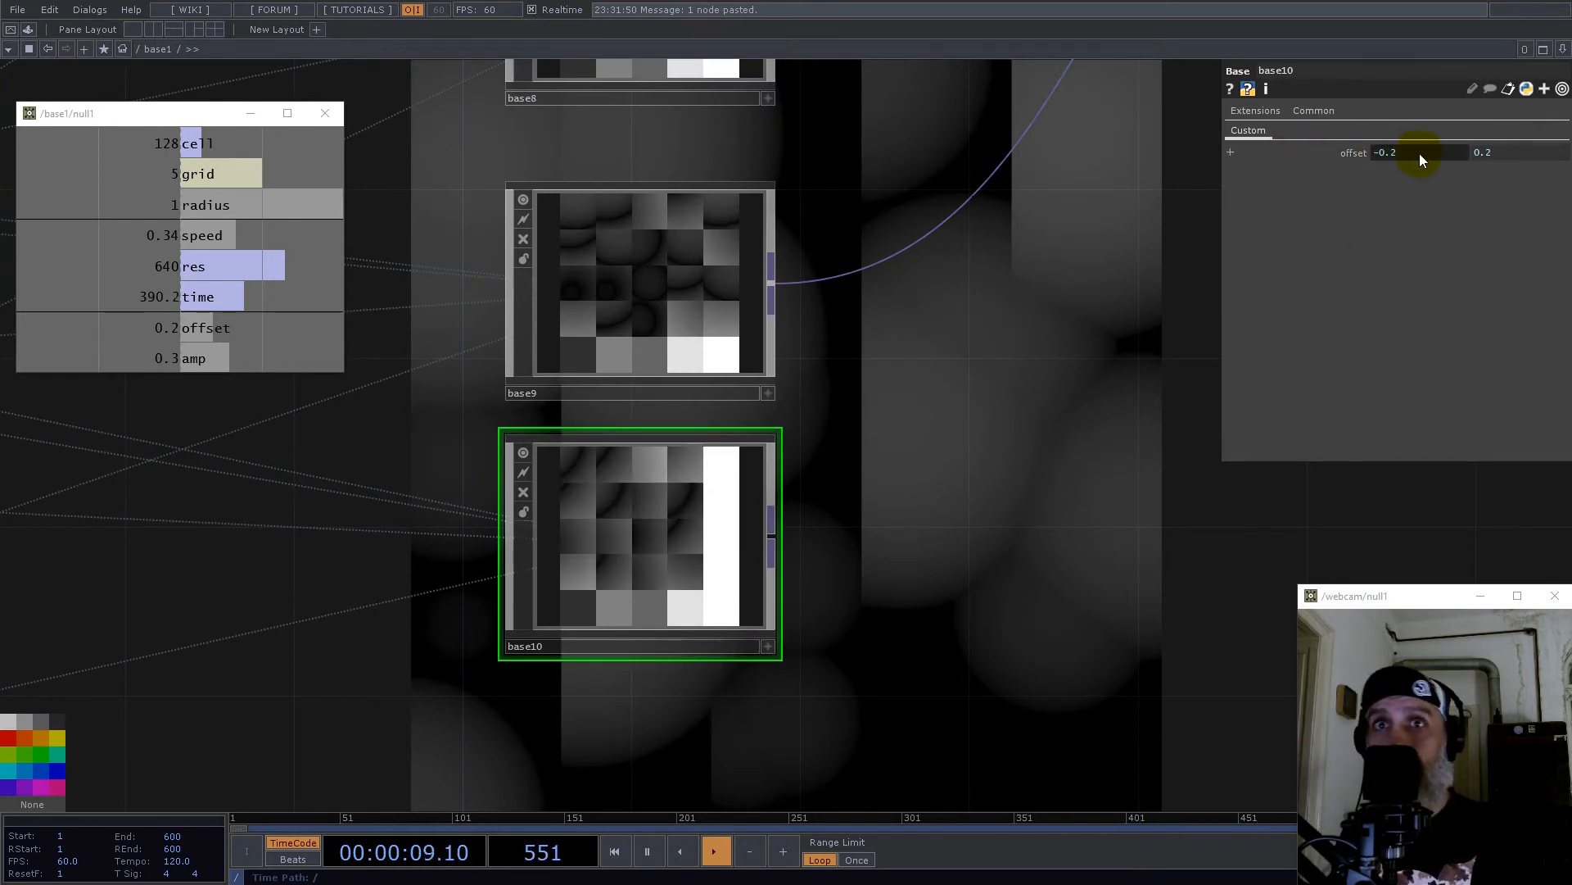
left_click(1388, 154)
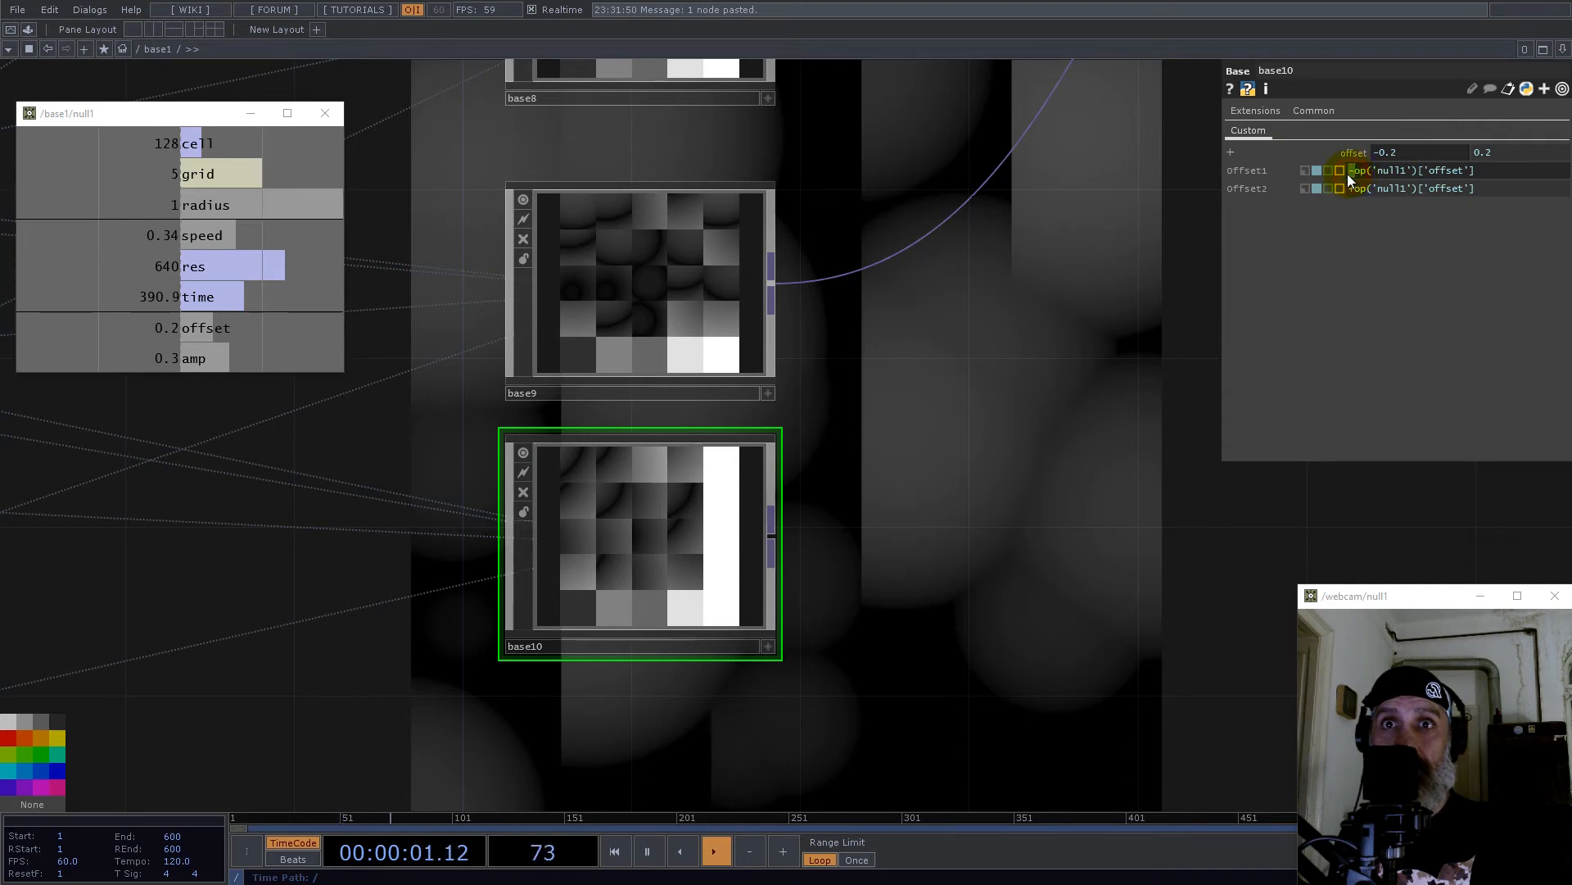
key("BackSpace")
key("Return")
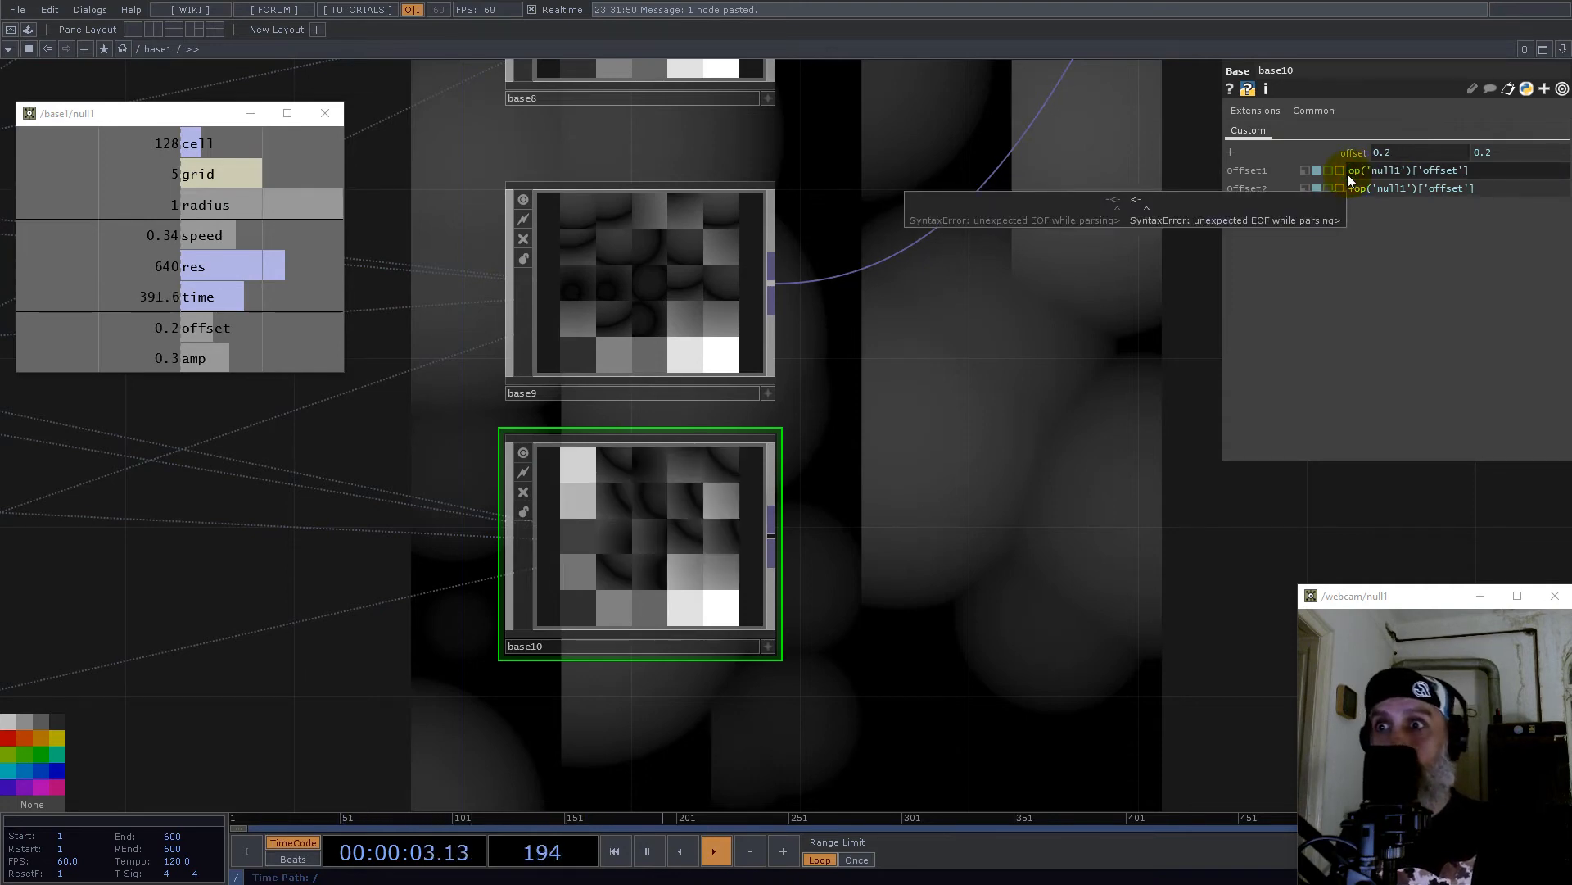
scroll(968, 405, "down", 5)
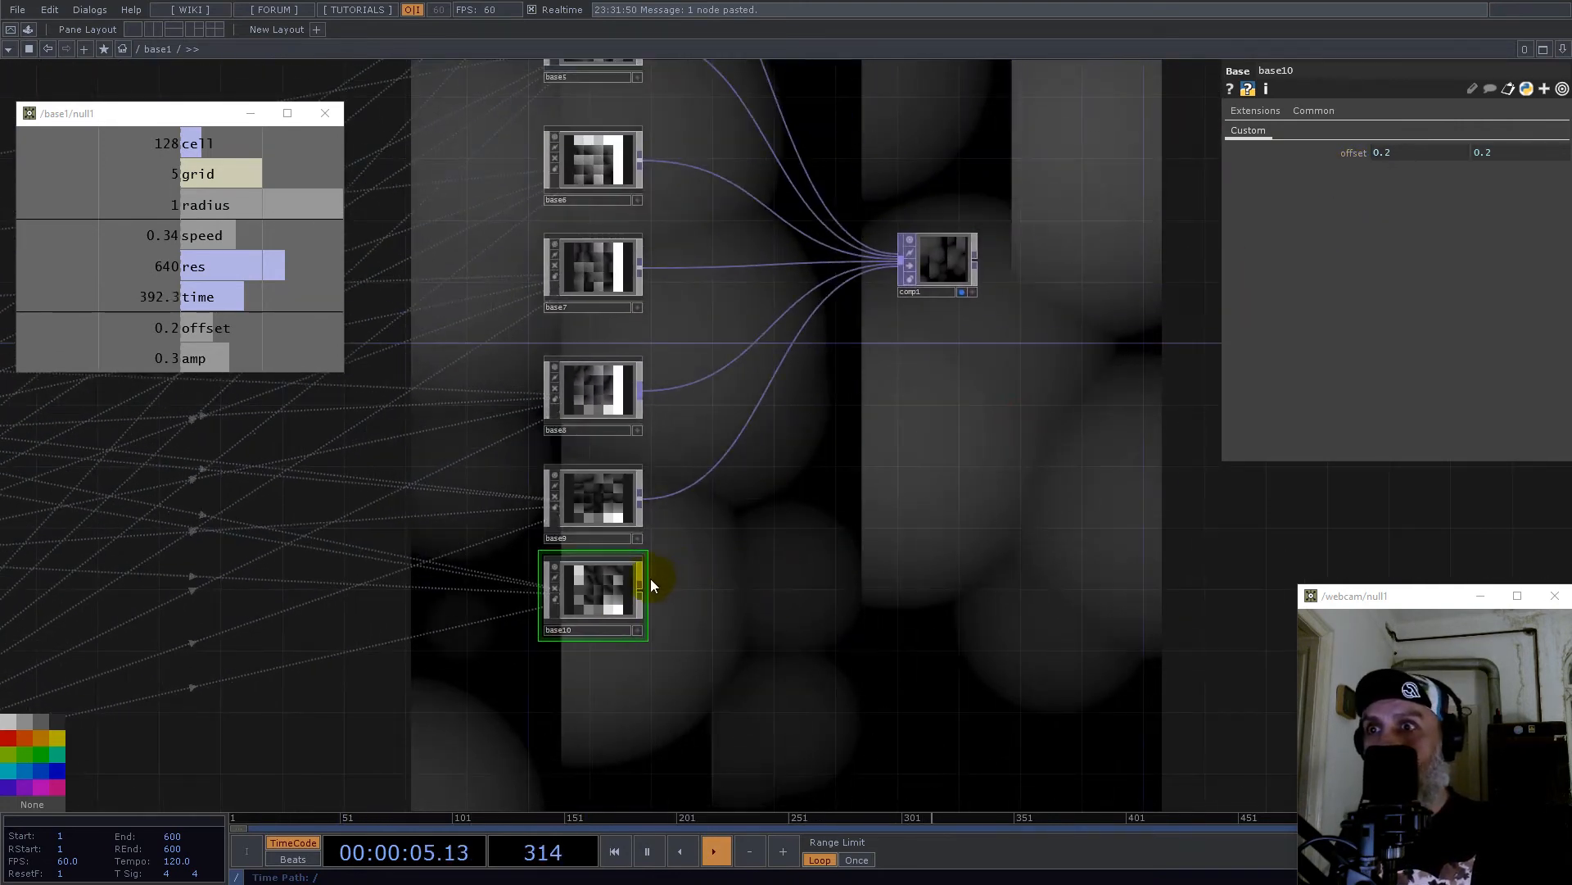
left_click_drag(869, 533, 961, 380)
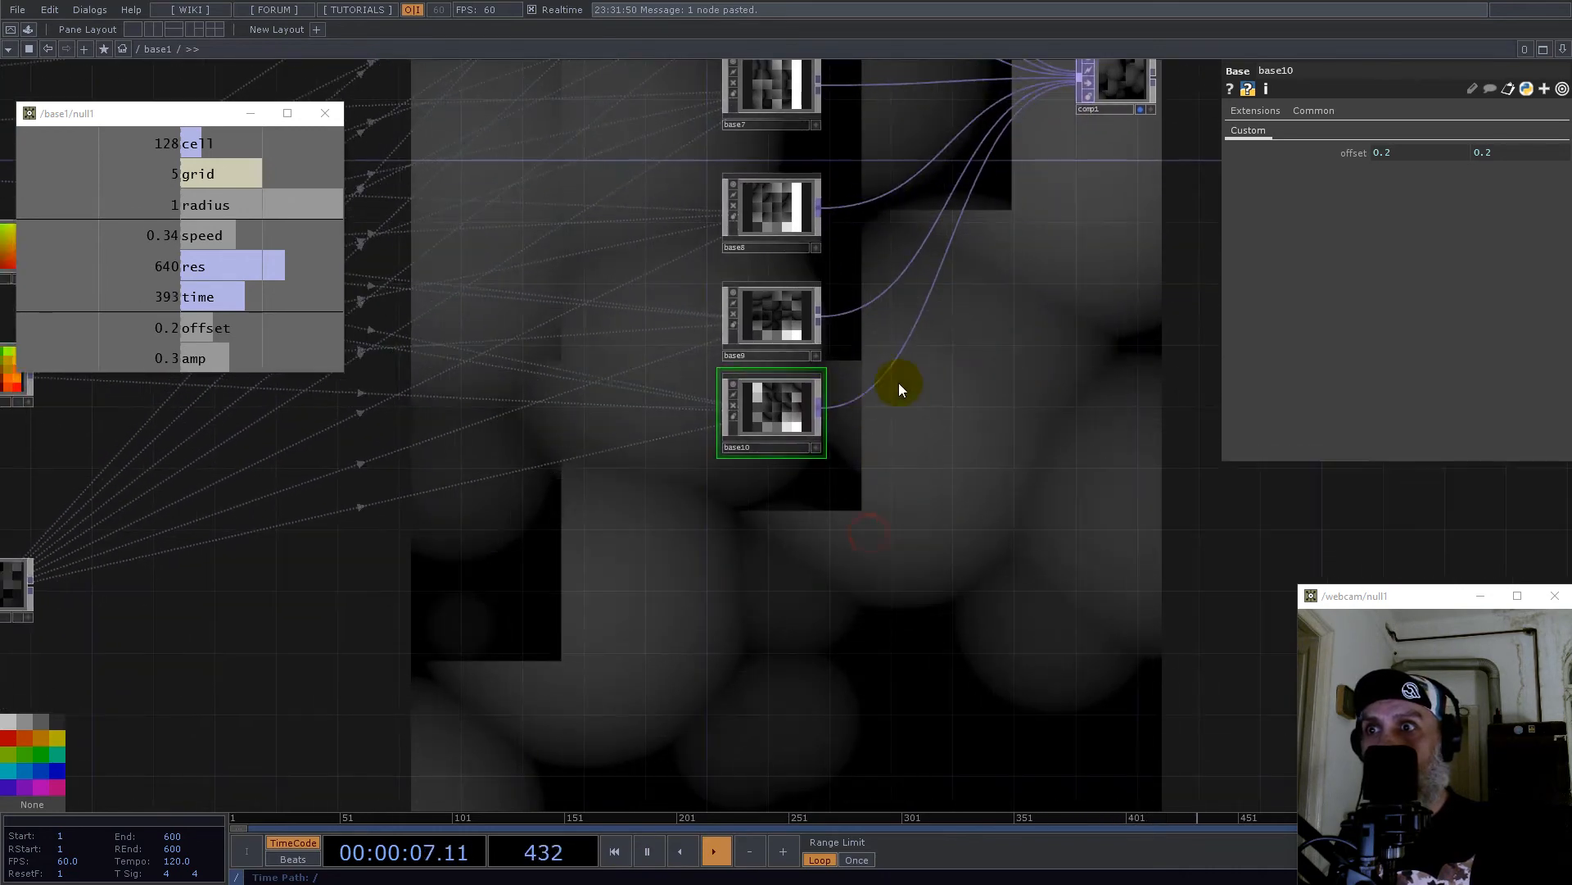
Step: Duplicate the base10 component and keep the copy below it
scroll(942, 508, "down", 3)
scroll(742, 541, "up", 6)
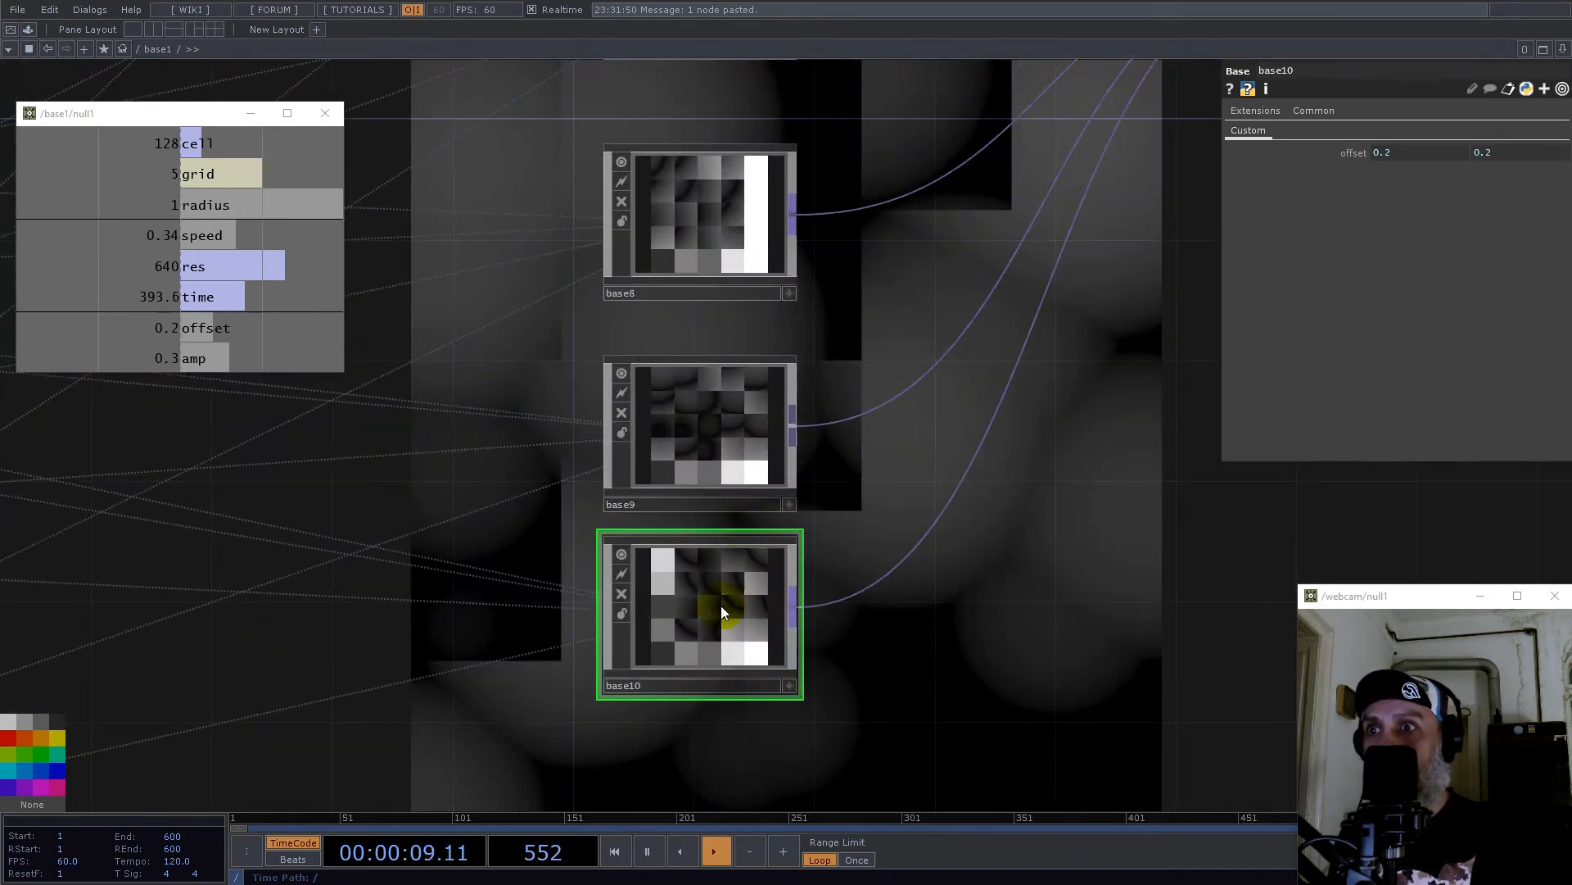
key("ctrl+v")
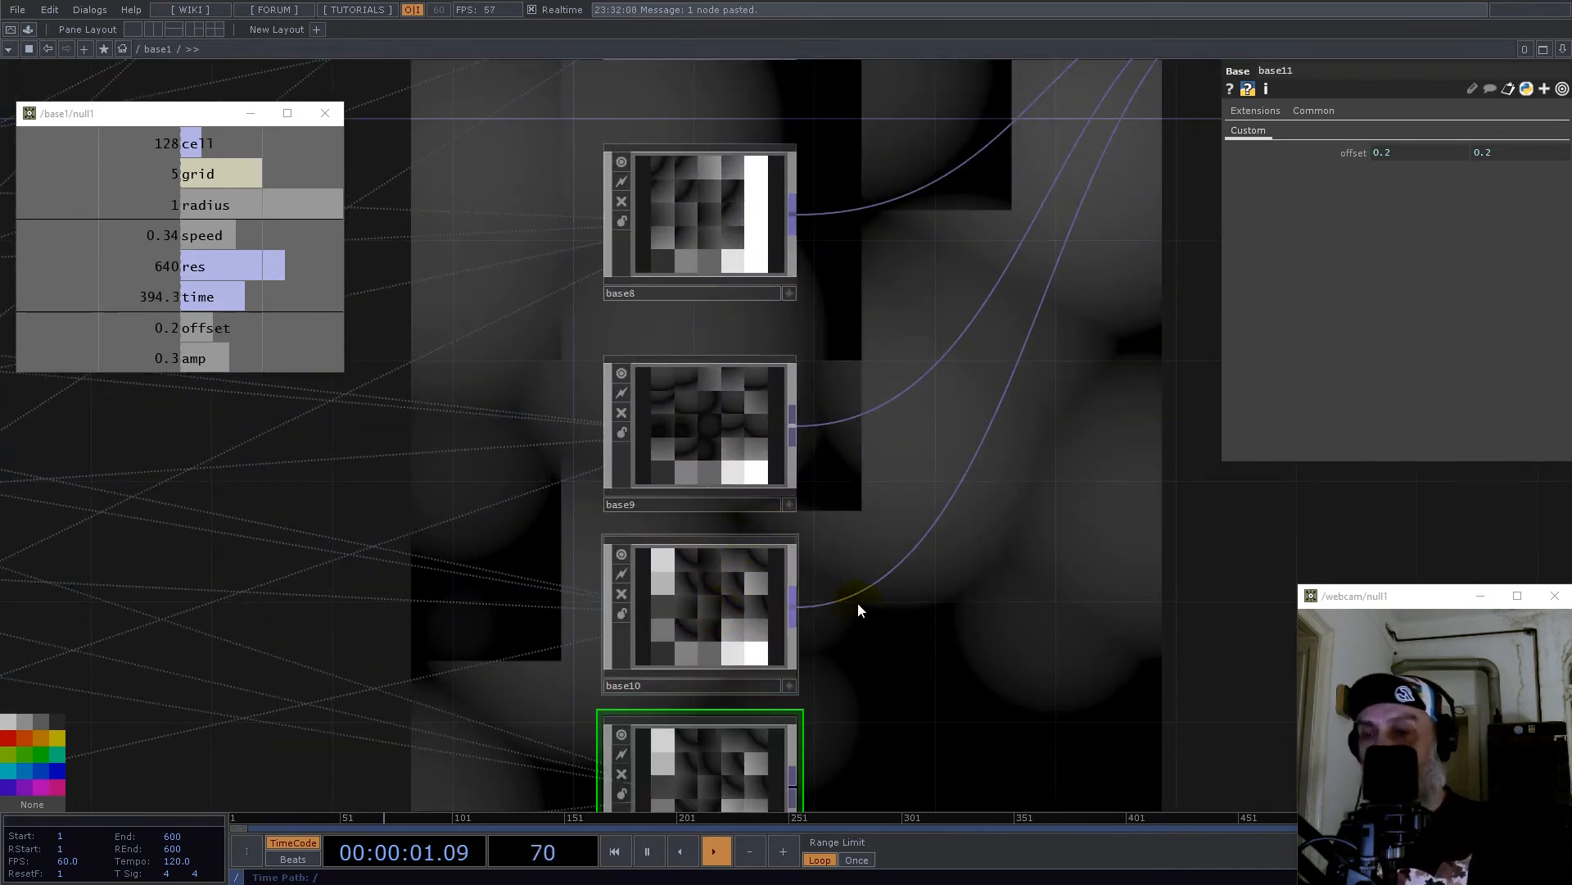
left_click_drag(1063, 681, 1079, 329)
left_click(743, 421)
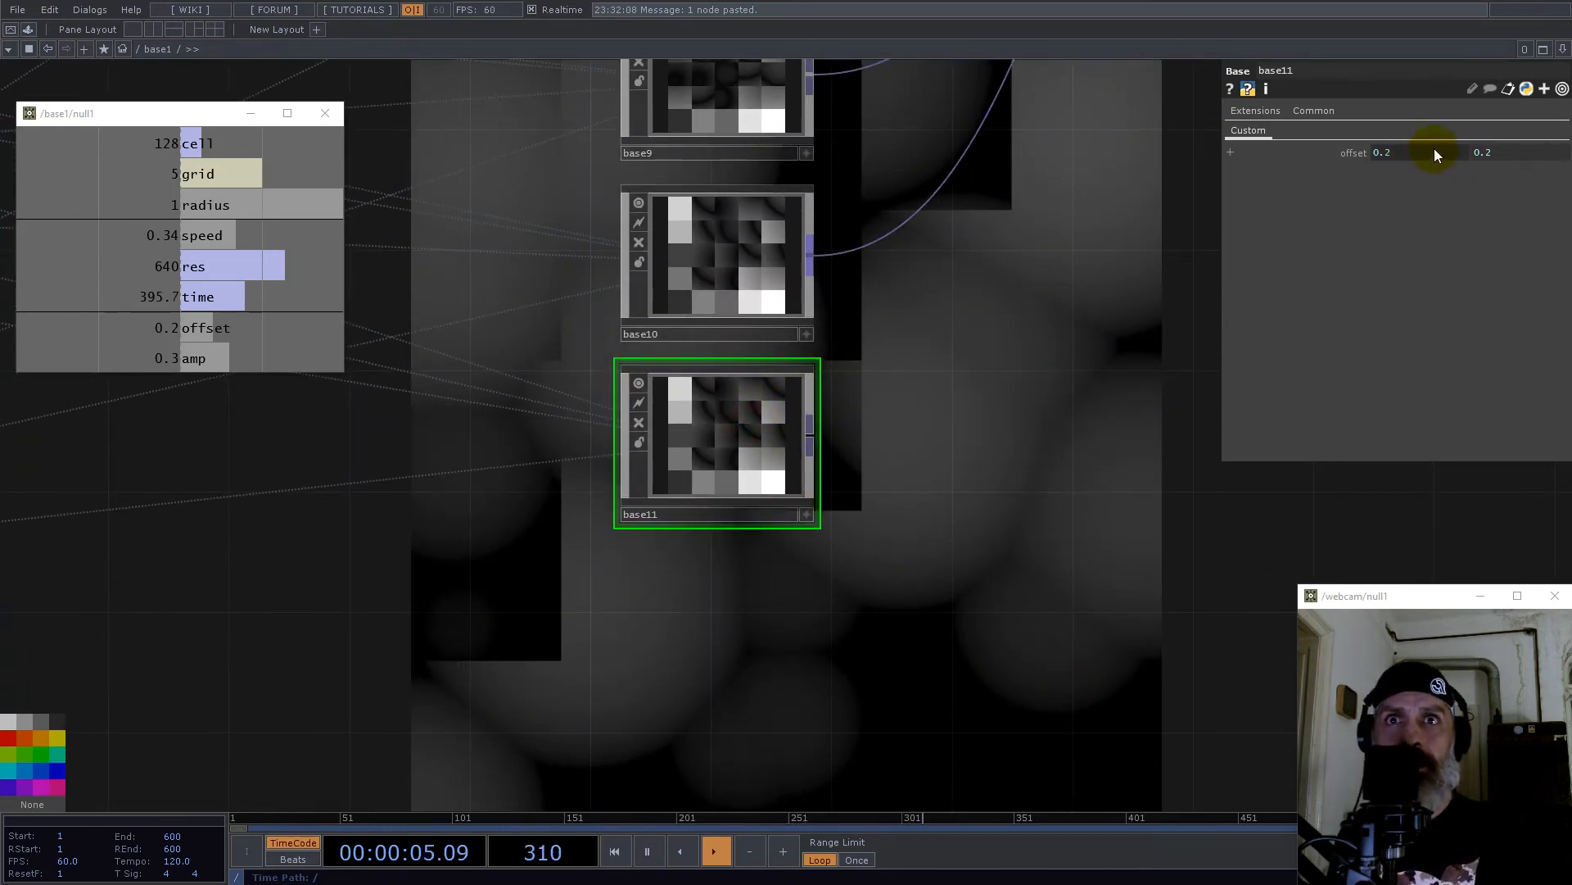
Step: Set base11's second offset value to 0 and wire base11 into comp1
left_click(1500, 151)
left_click_drag(1488, 188, 1226, 185)
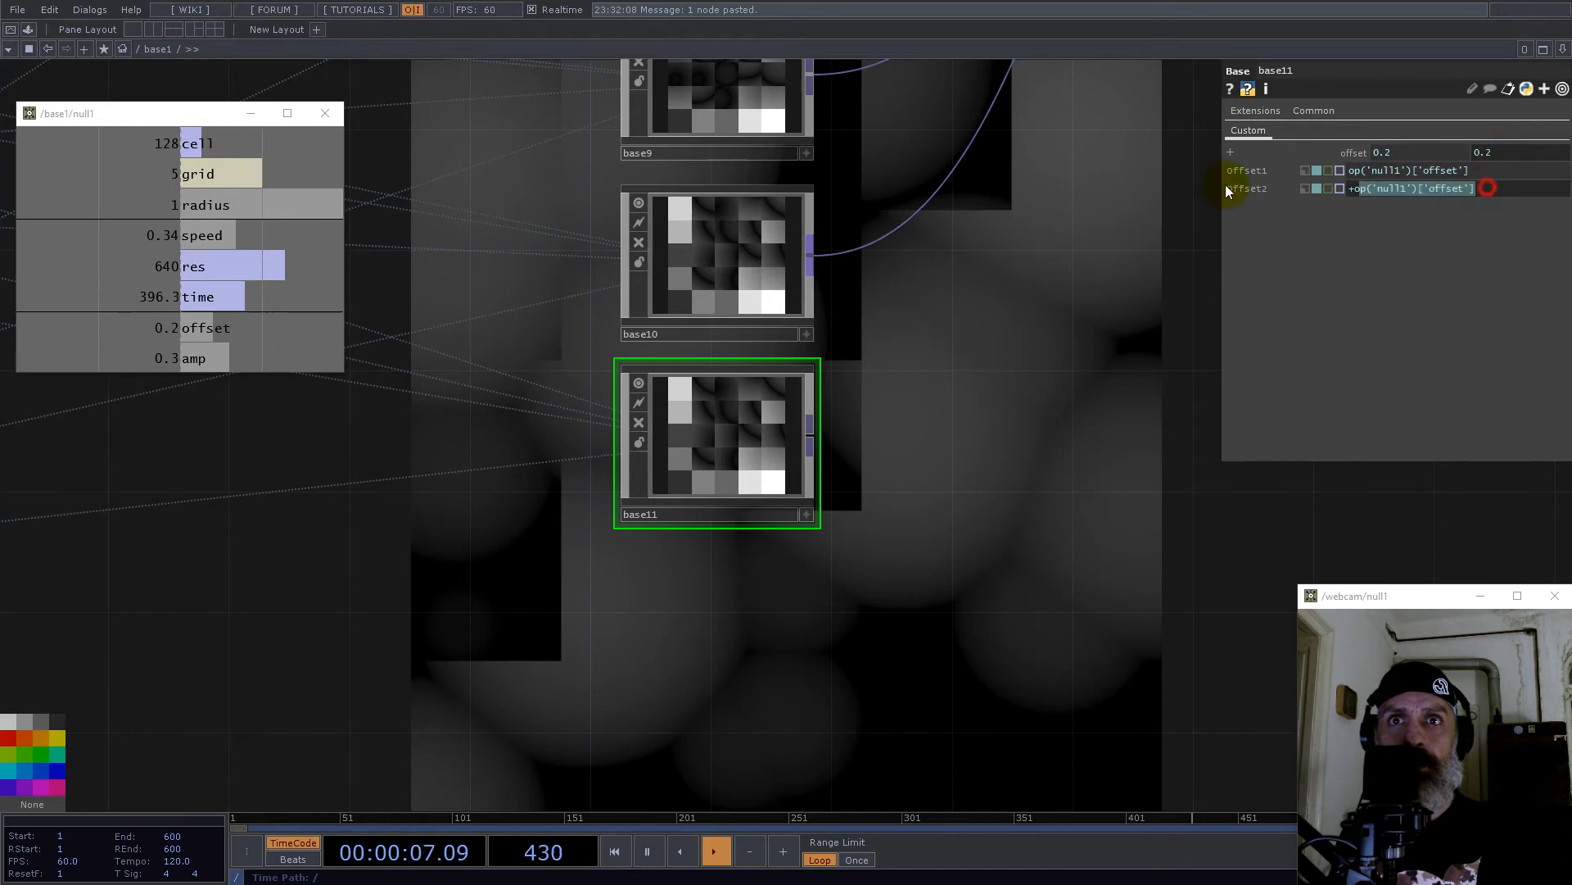
key("BackSpace")
key("Return")
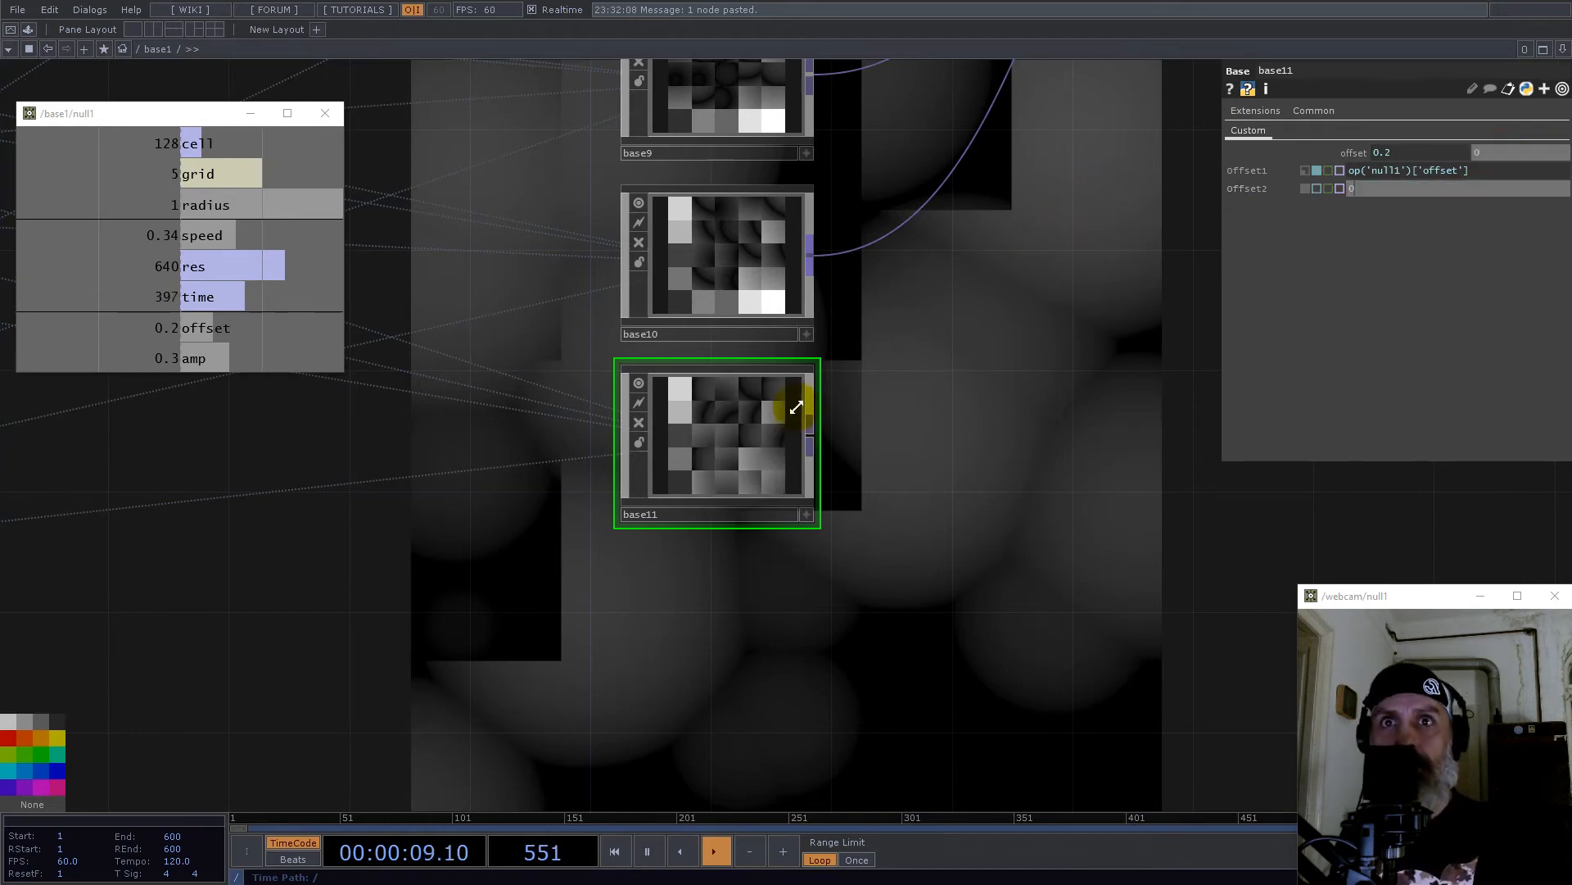
scroll(796, 407, "down", 6)
left_click_drag(940, 415, 782, 502)
left_click_drag(685, 526, 862, 246)
left_click_drag(909, 547, 1026, 336)
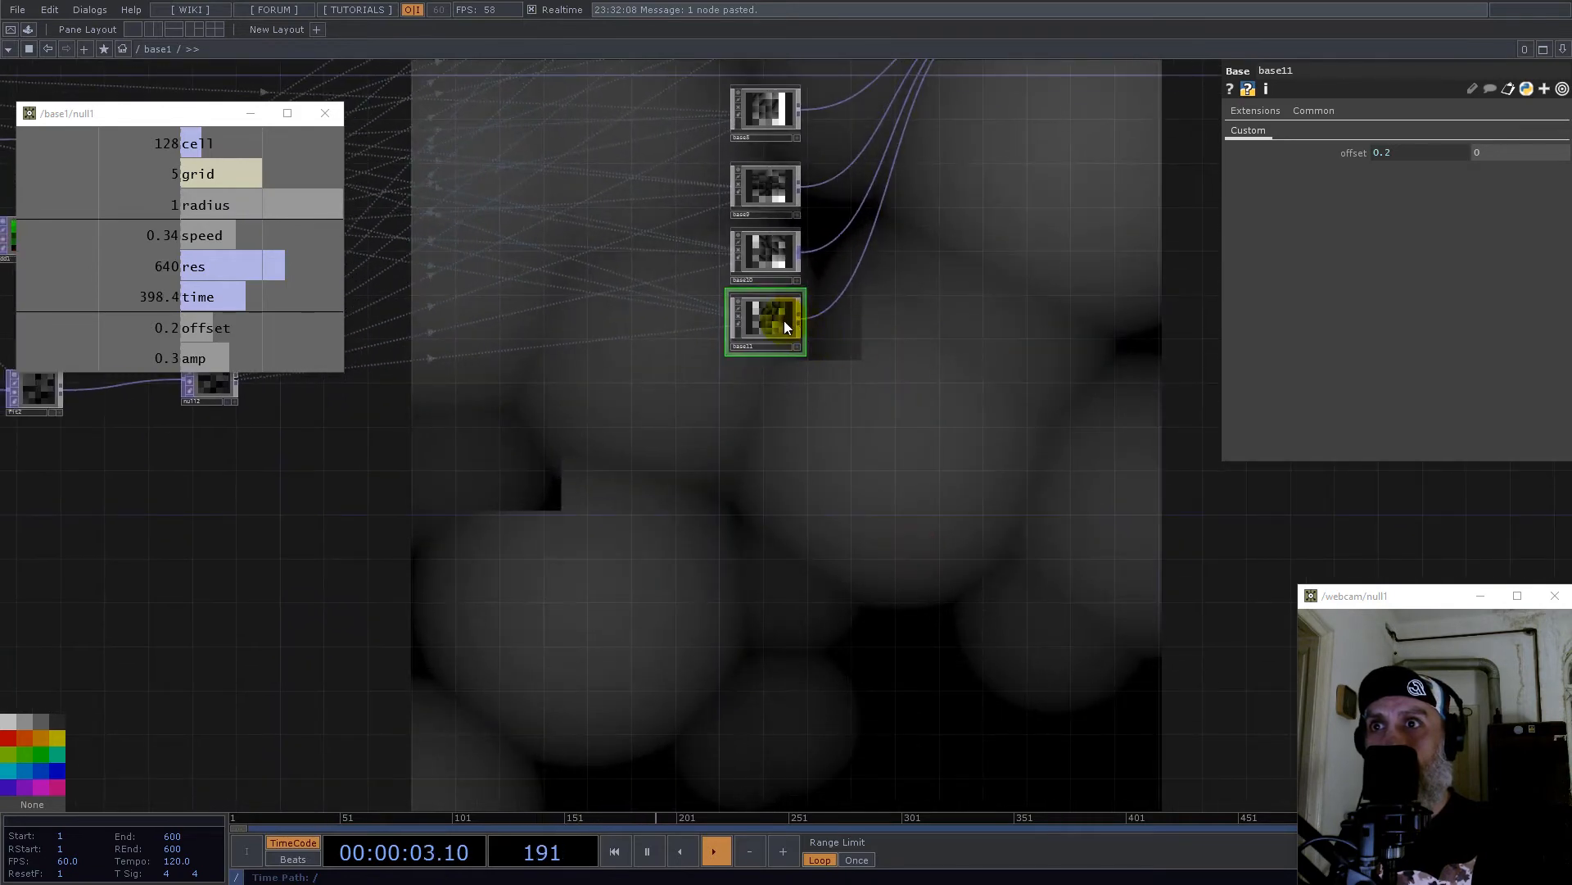
Step: Duplicate the base11 component below it and set the copy's second offset to the negative reference -op('null1')['offset']
key("ctrl+v")
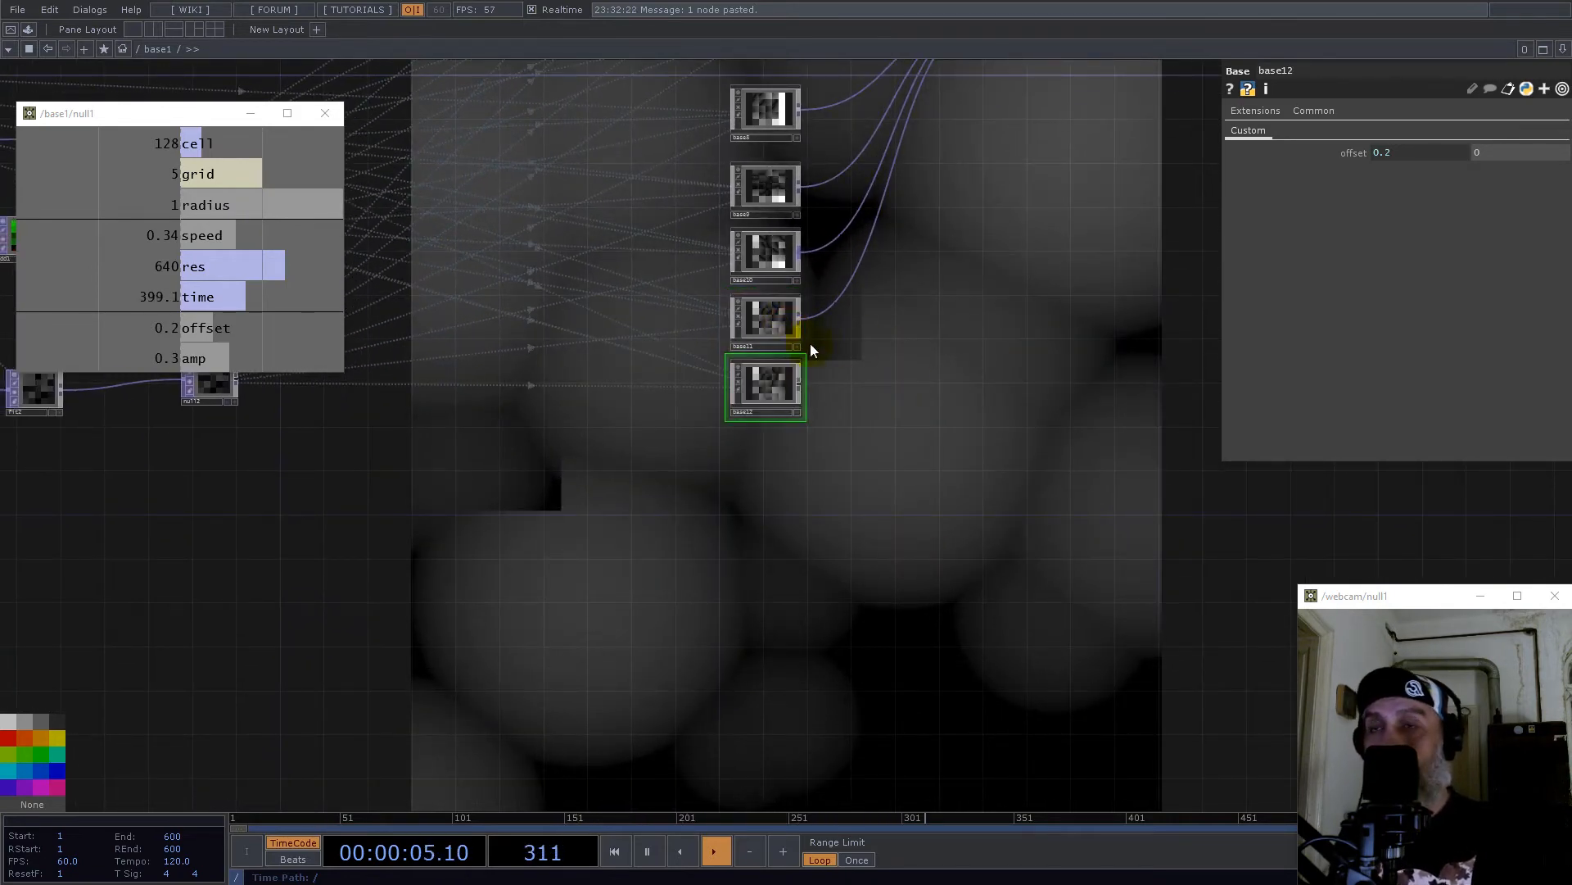
scroll(689, 385, "up", 5)
left_click_drag(1040, 364, 969, 434)
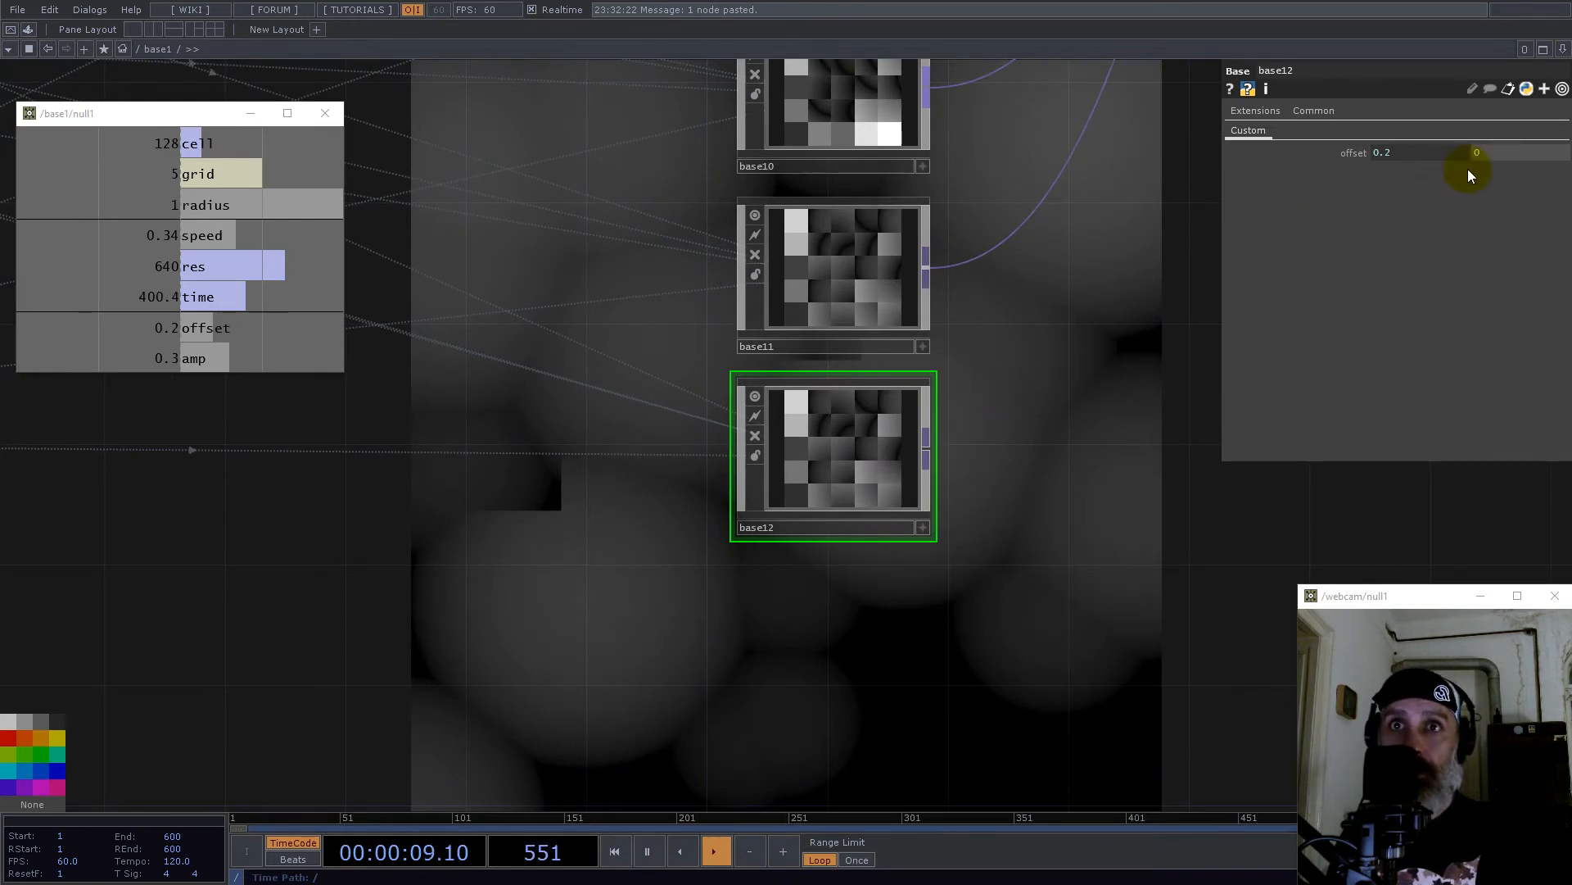
left_click(1499, 149)
type("-0.2")
key("Return")
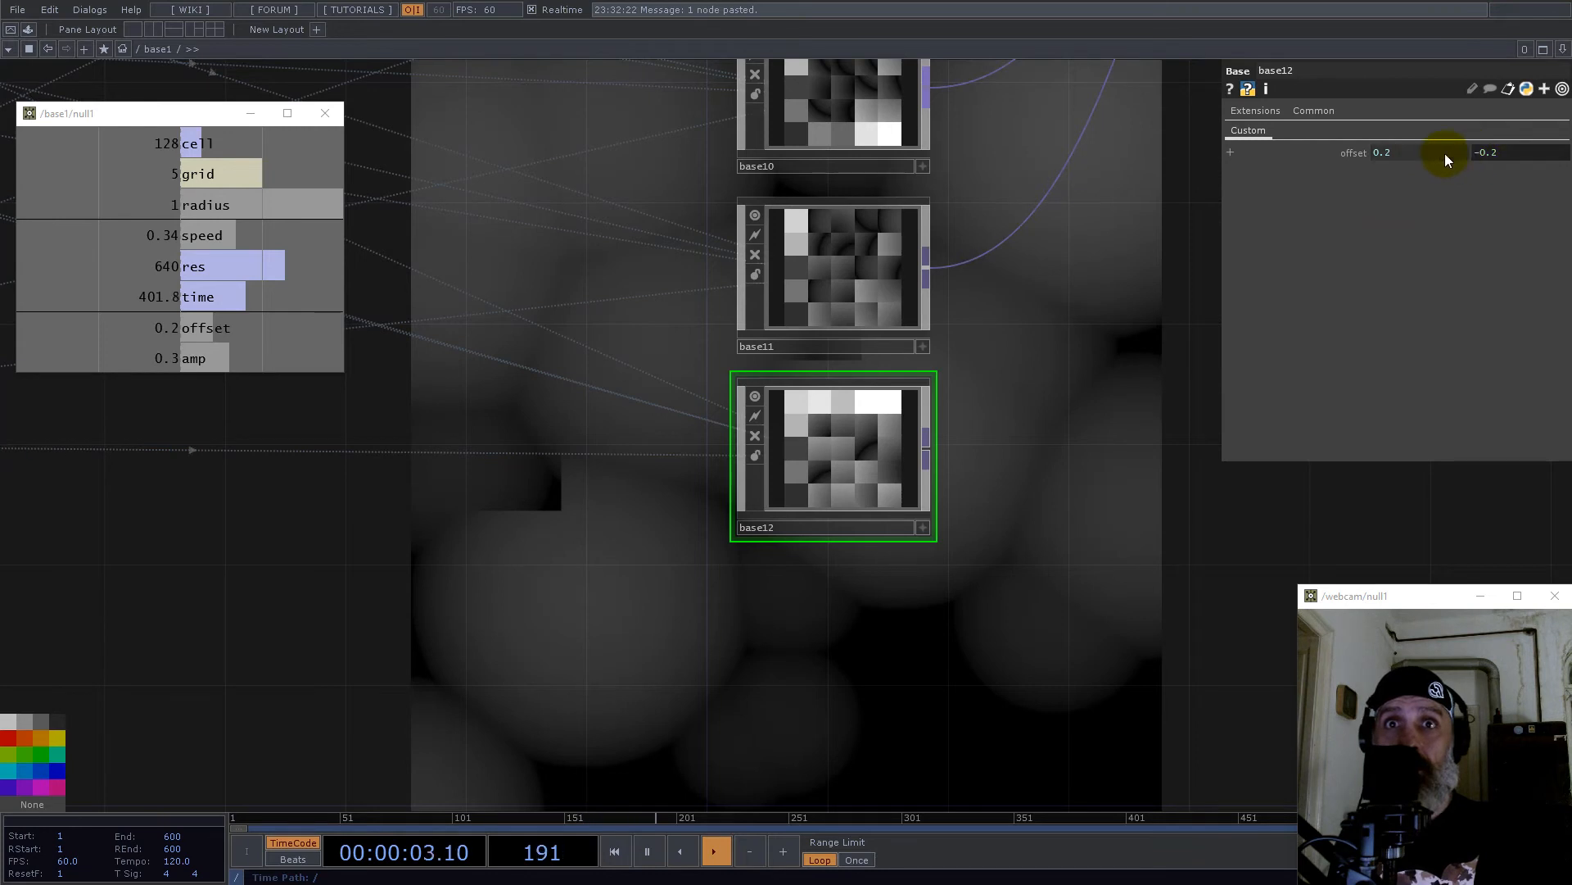
Step: Try the negative reference -op('null1')['offset'] for base12's first offset and restore the positive reference
left_click(1374, 152)
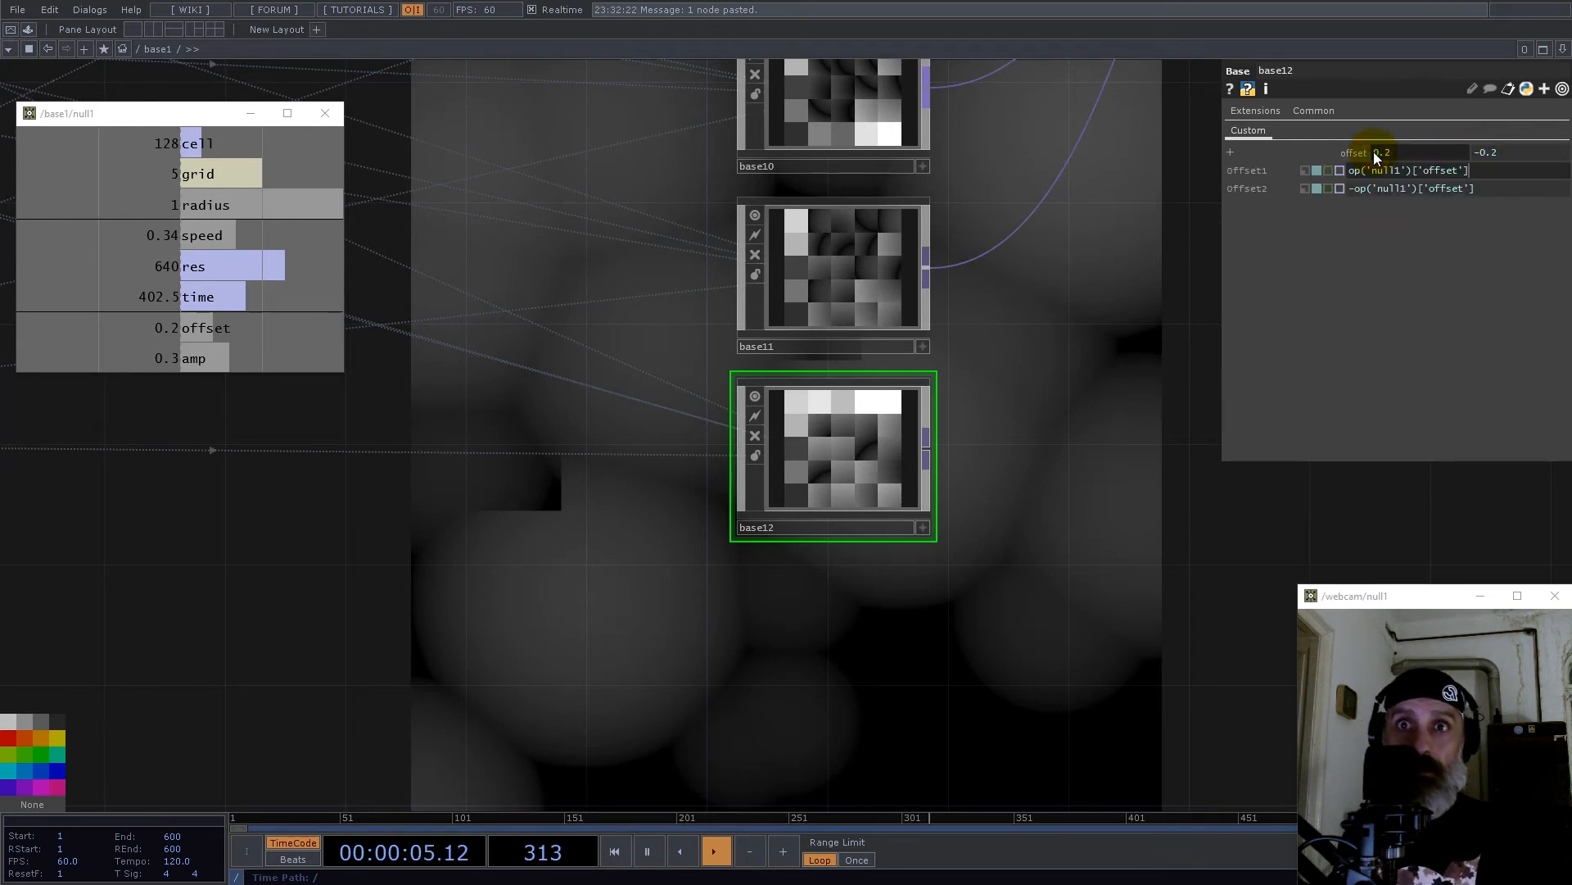
left_click(1340, 170)
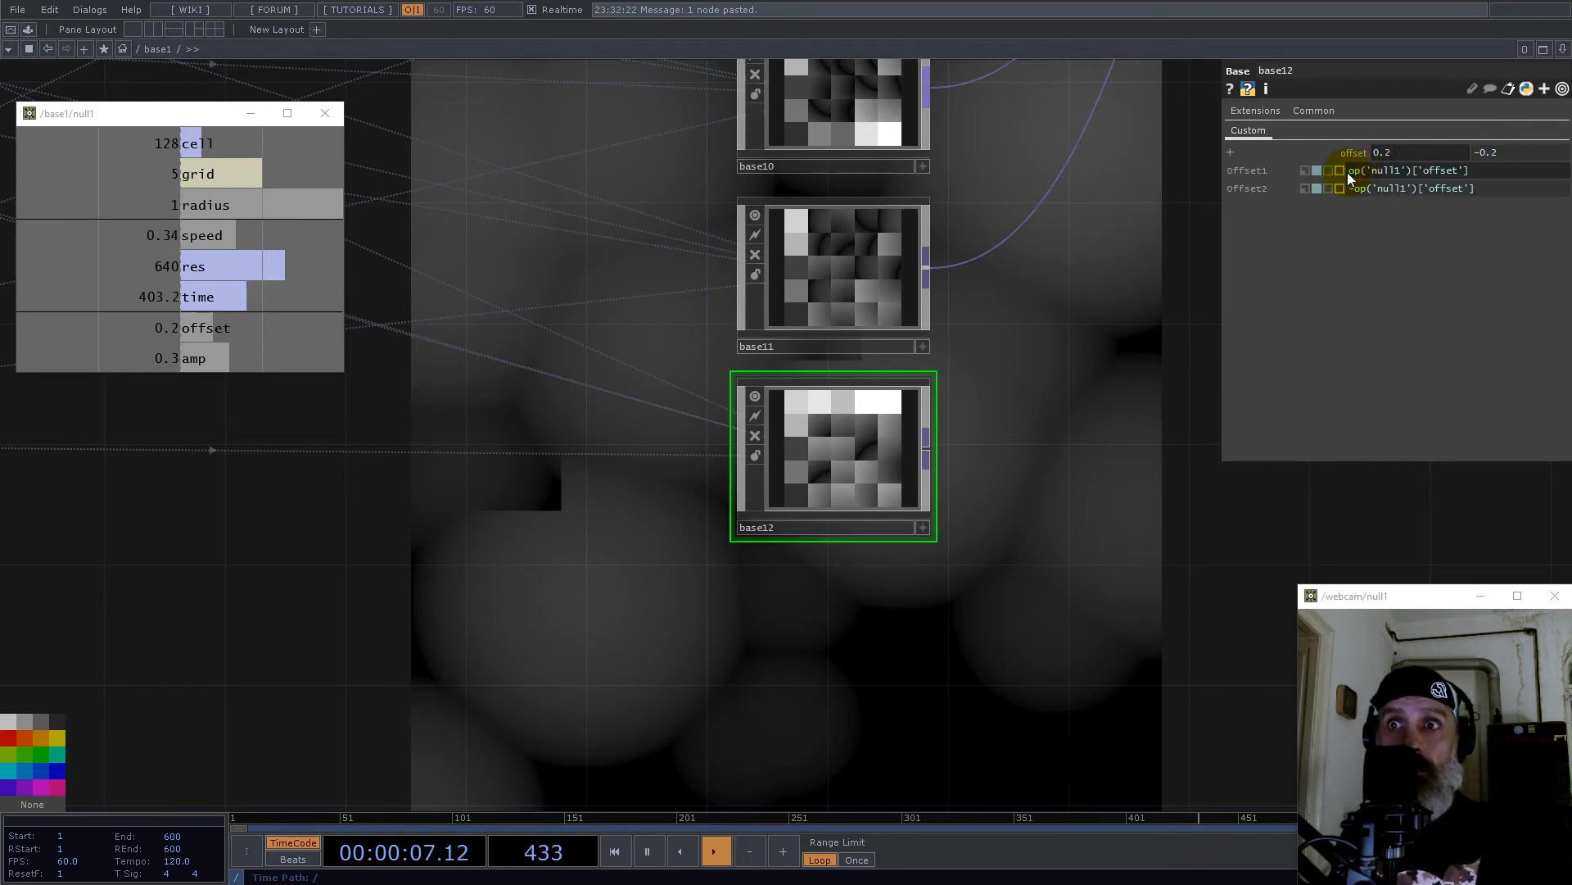
type("-")
key("Return")
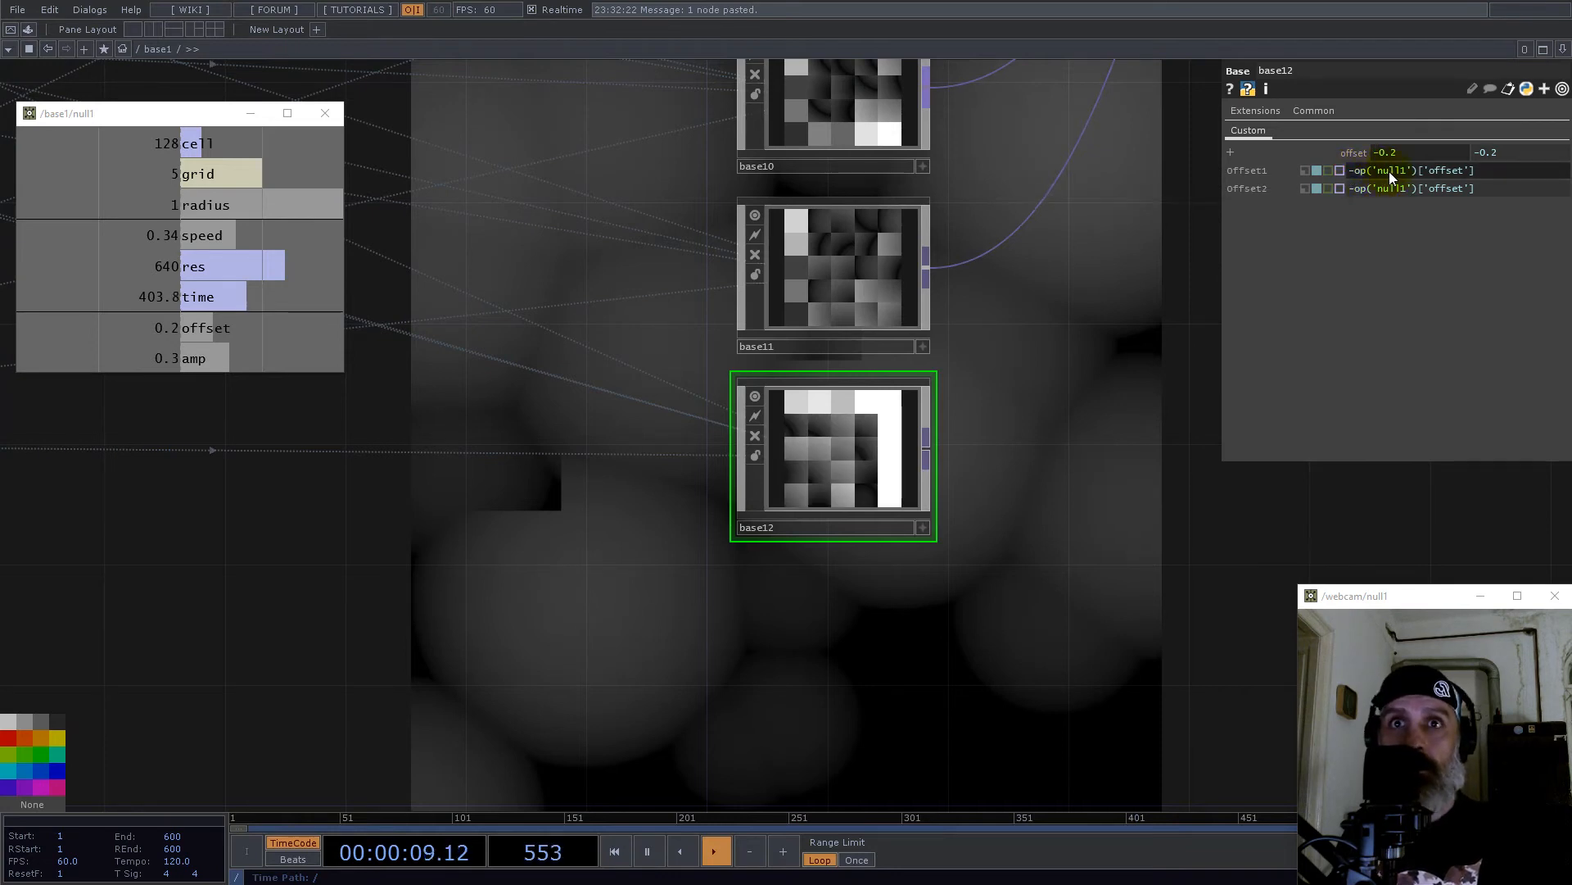
left_click(1352, 171)
type("+")
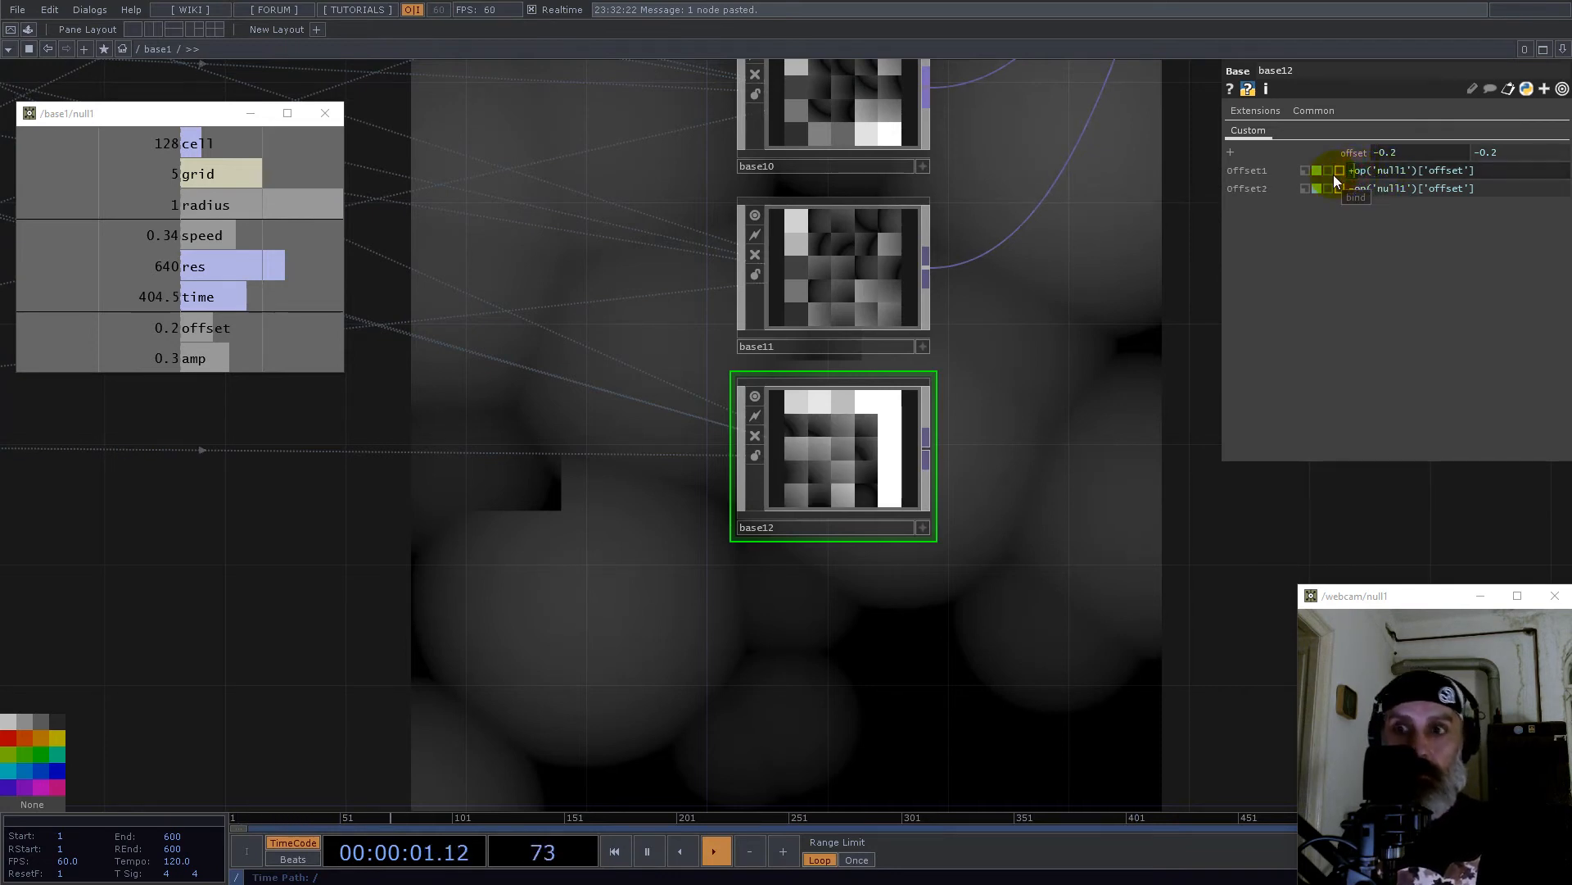
key("Return")
Step: Wire the output of base12 into the comp1 Composite TOP
scroll(936, 445, "down", 4)
left_click_drag(973, 452, 599, 640)
left_click(558, 630)
left_click(819, 139)
scroll(871, 344, "down", 5)
left_click_drag(869, 262, 872, 309)
left_click_drag(991, 492, 277, 687)
scroll(870, 468, "down", 3)
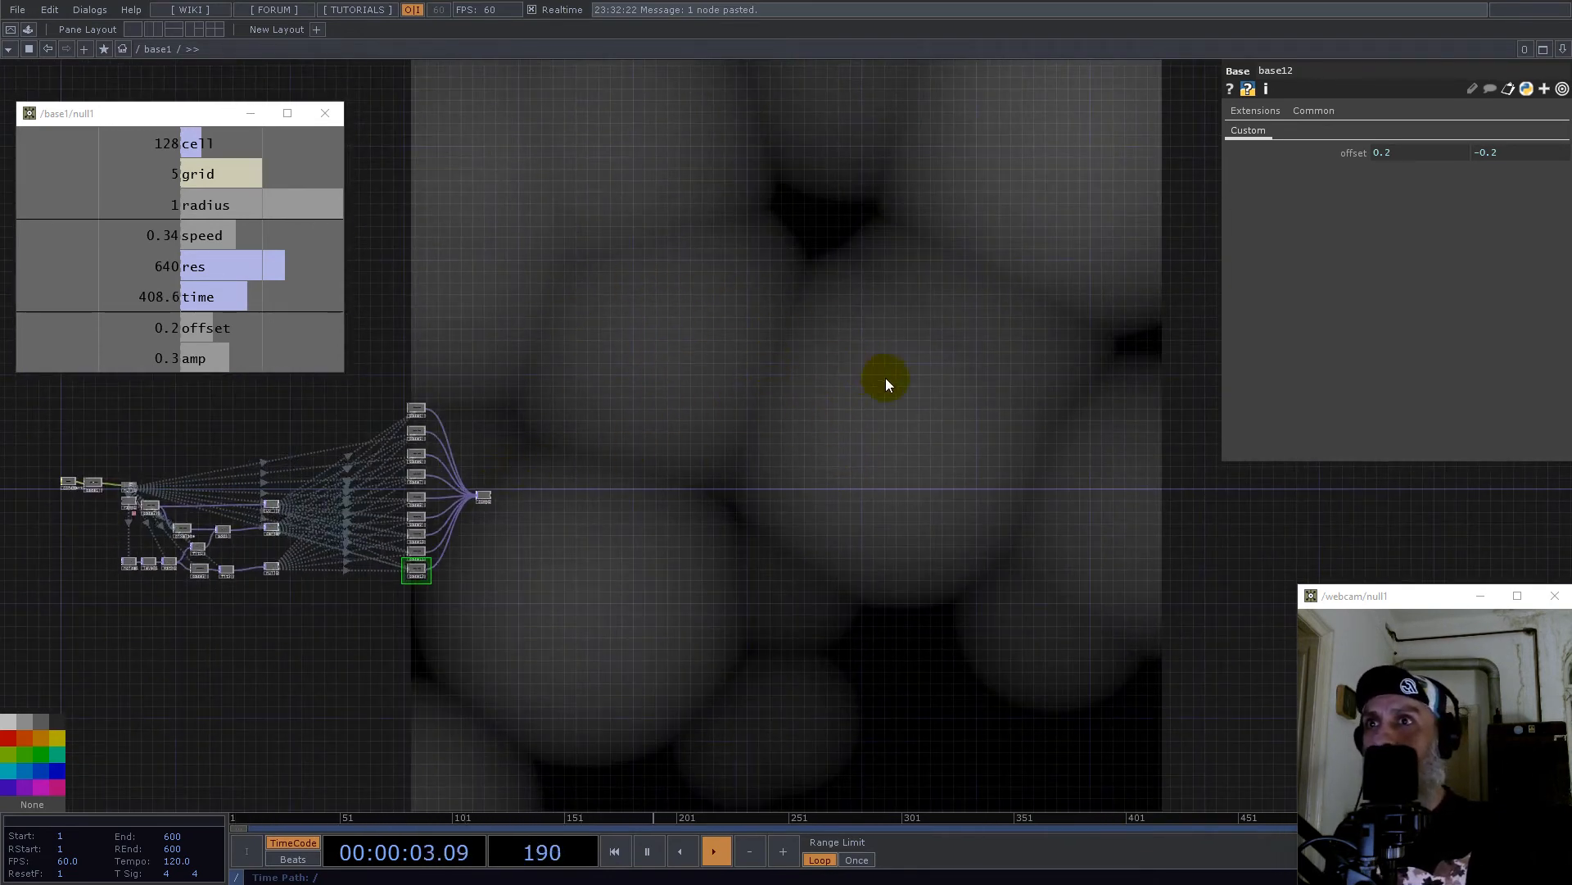
Step: Link the third Translate value of the noise1 TOP to null1's time channel
scroll(886, 376, "down", 1)
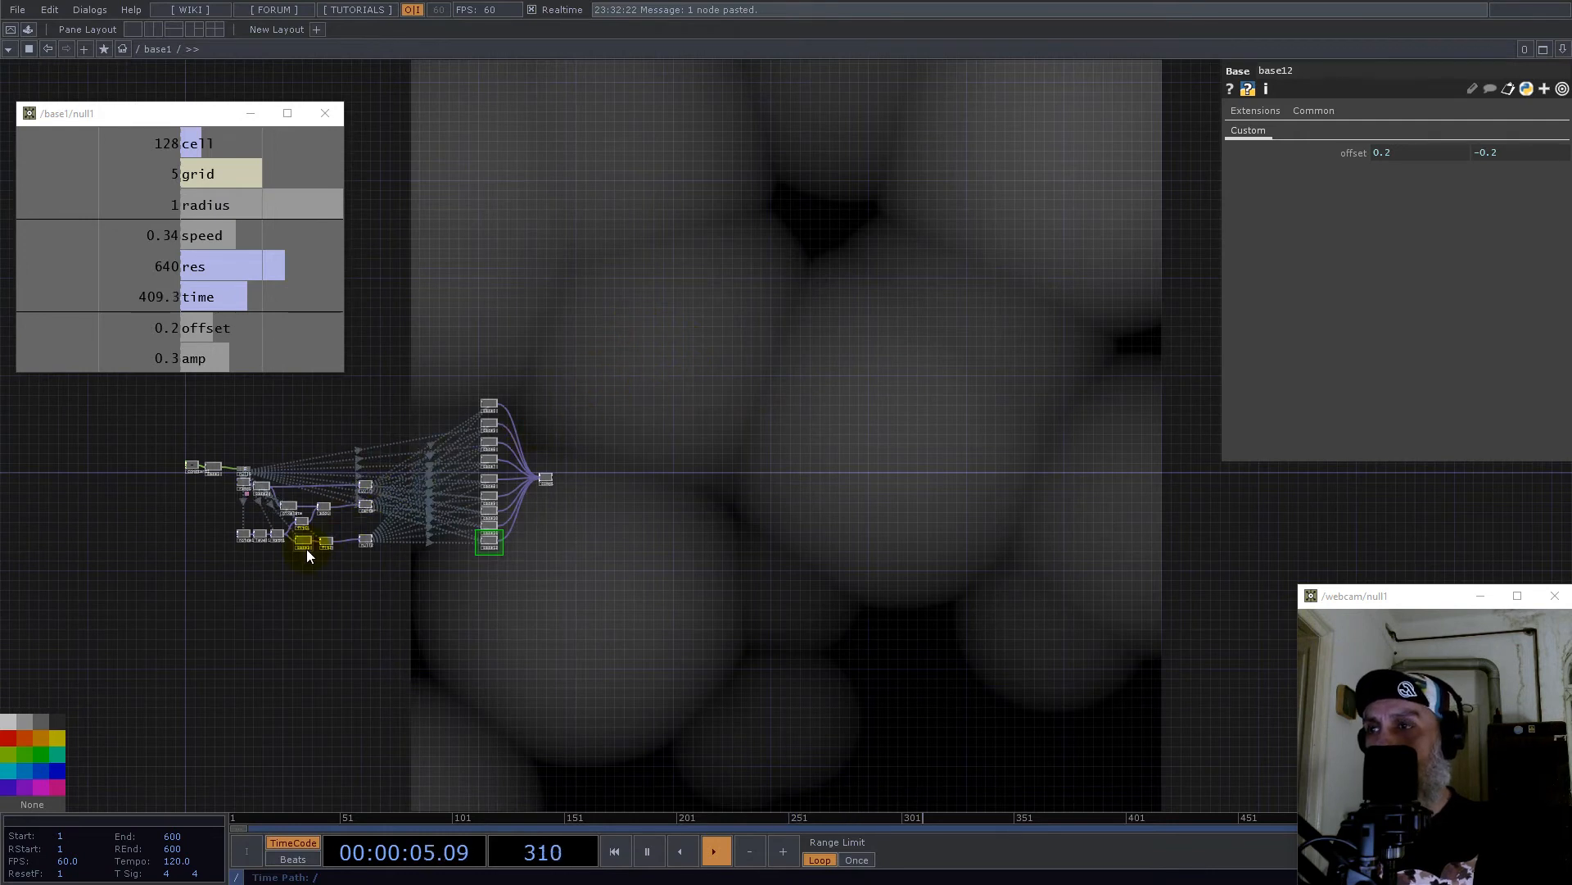
scroll(200, 579, "up", 3)
scroll(313, 491, "up", 4)
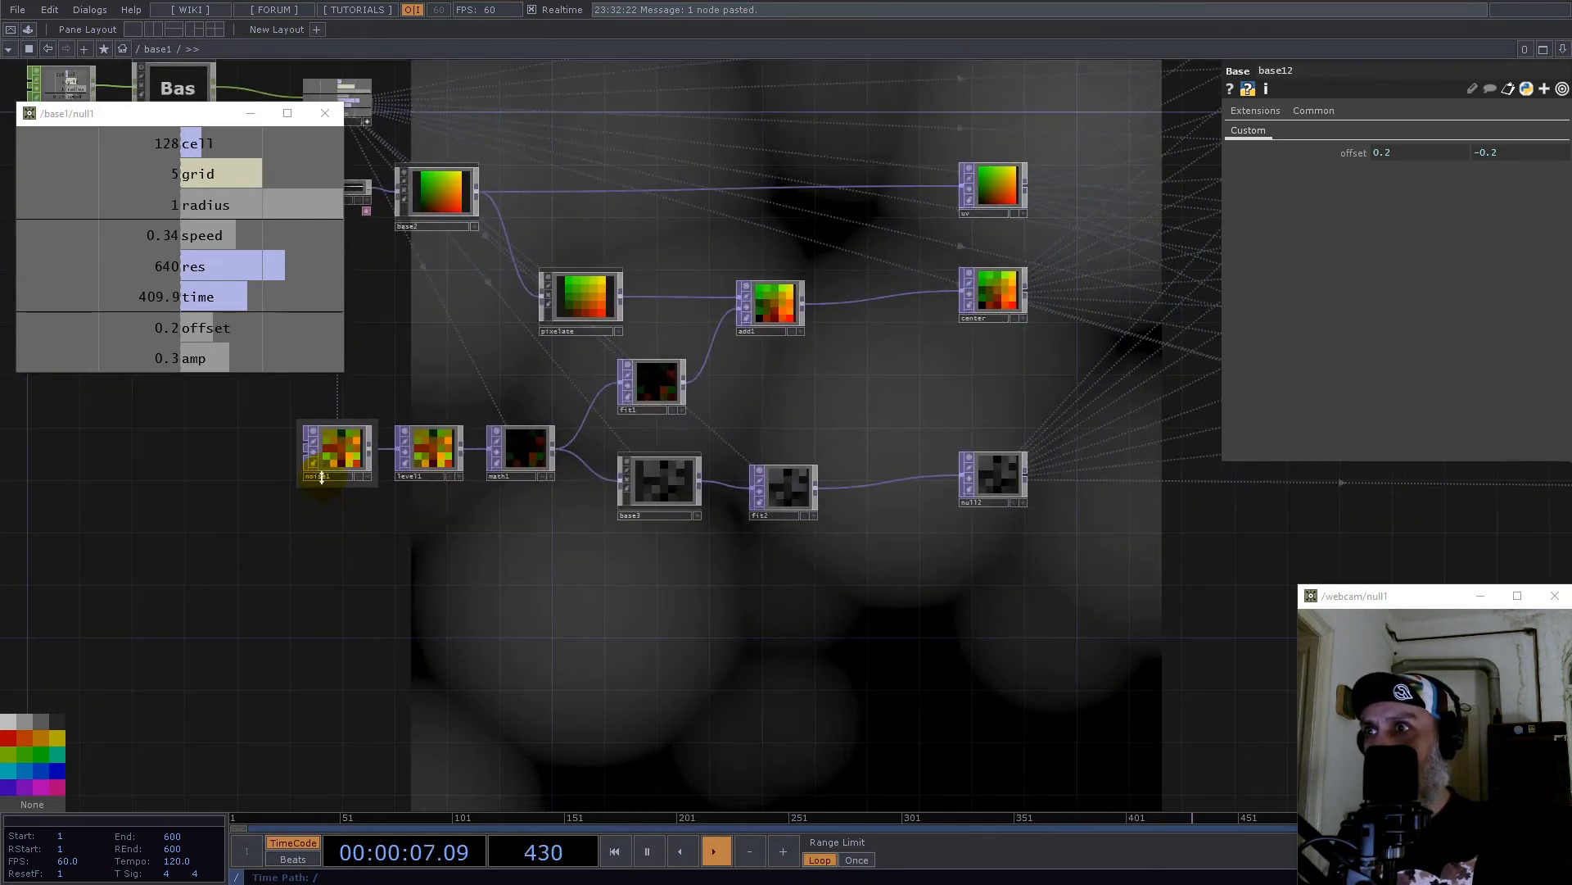
left_click(330, 458)
left_click_drag(371, 524, 825, 586)
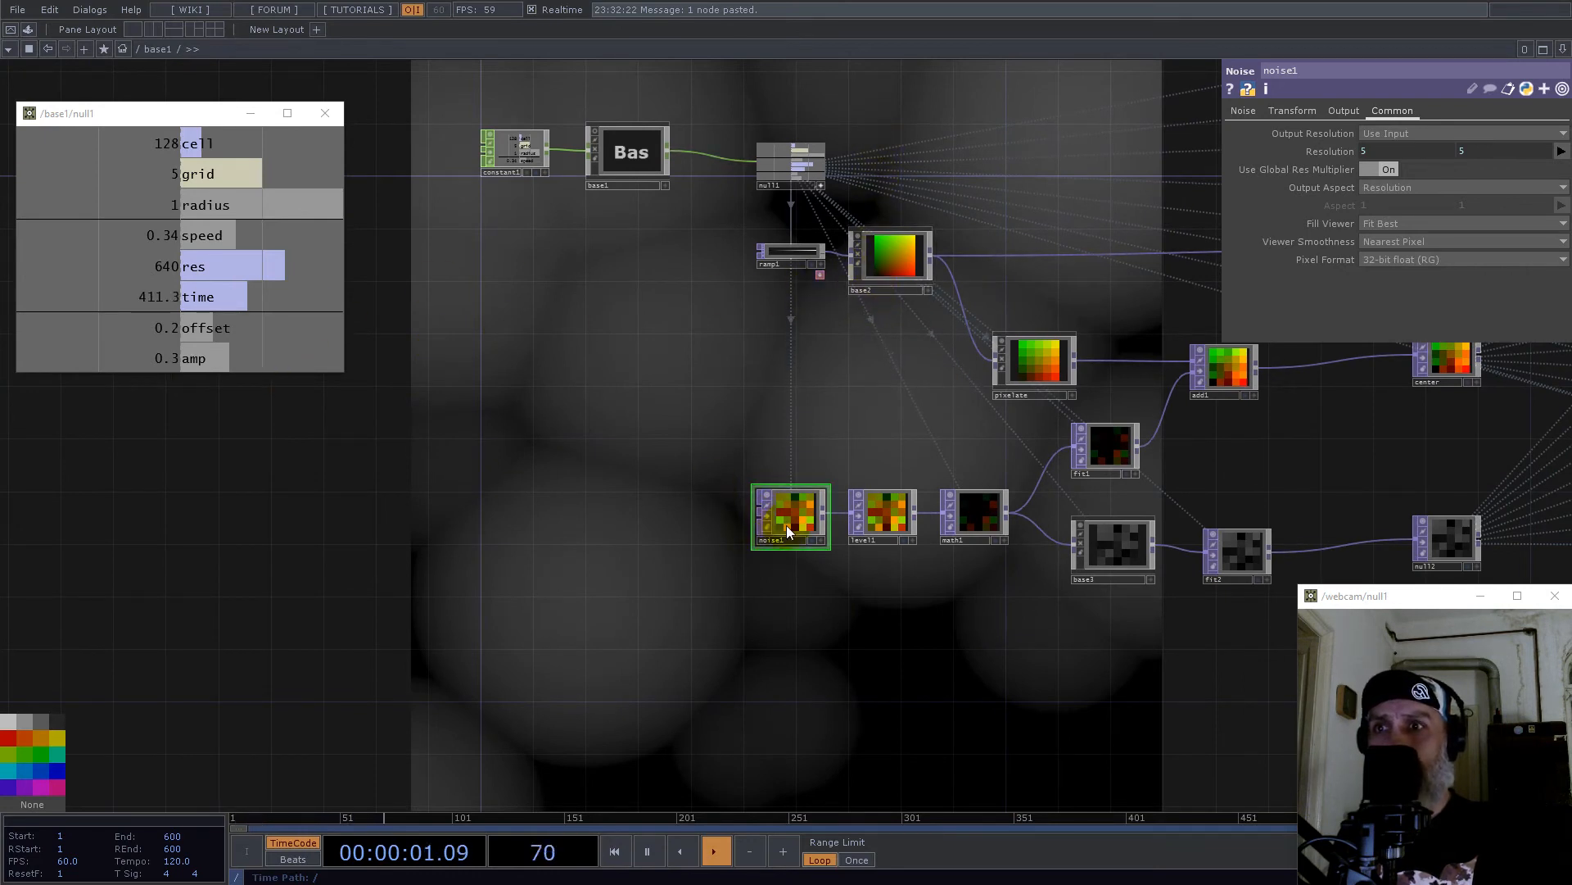
left_click(1292, 110)
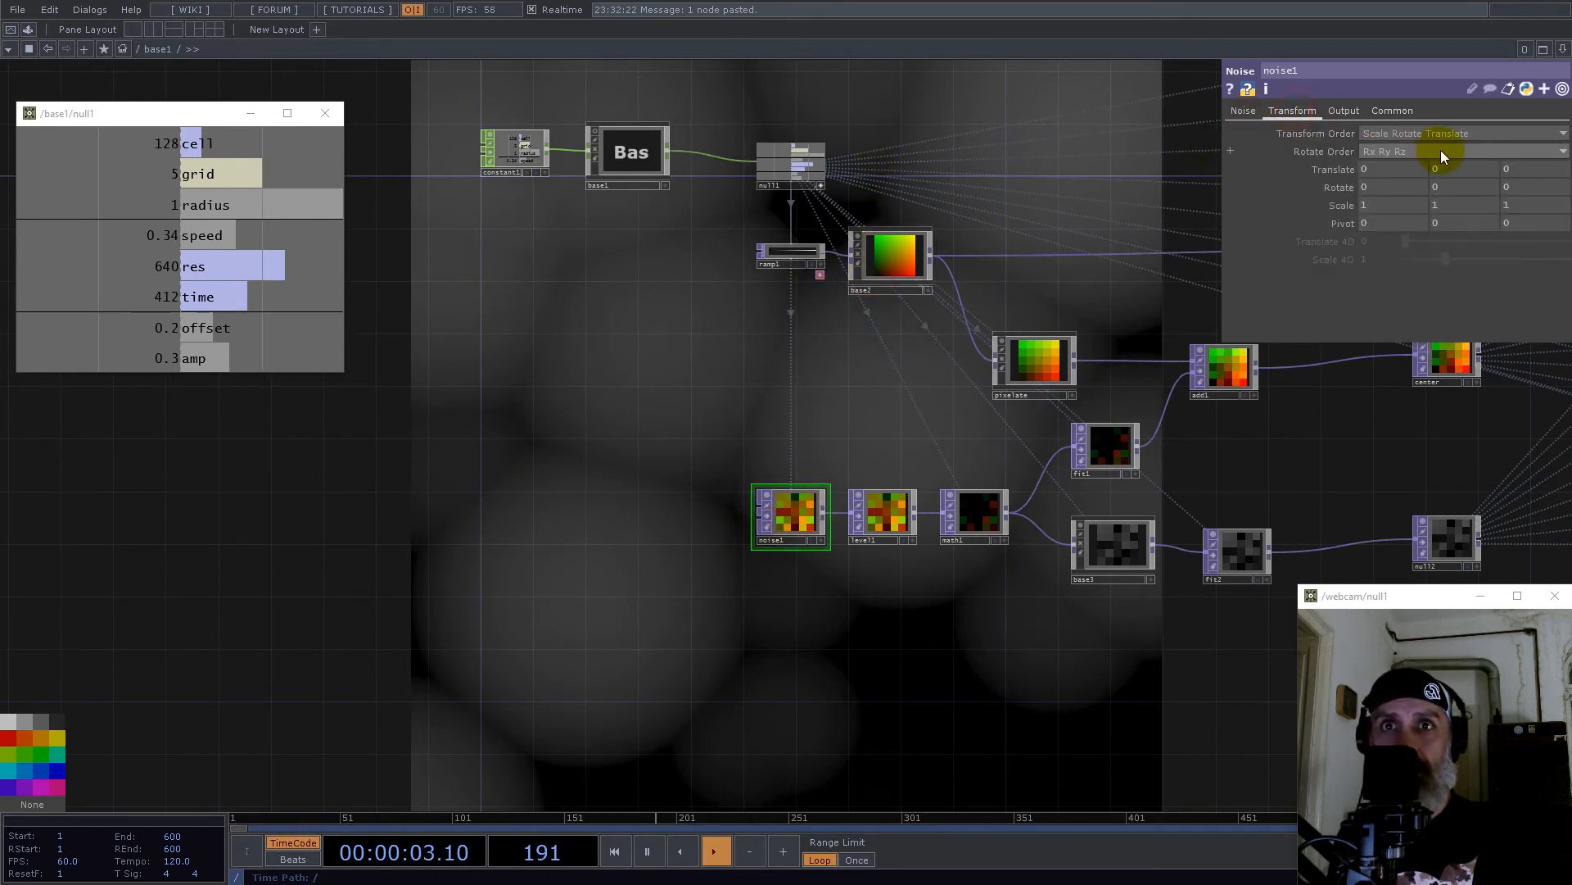
left_click_drag(210, 300, 1538, 174)
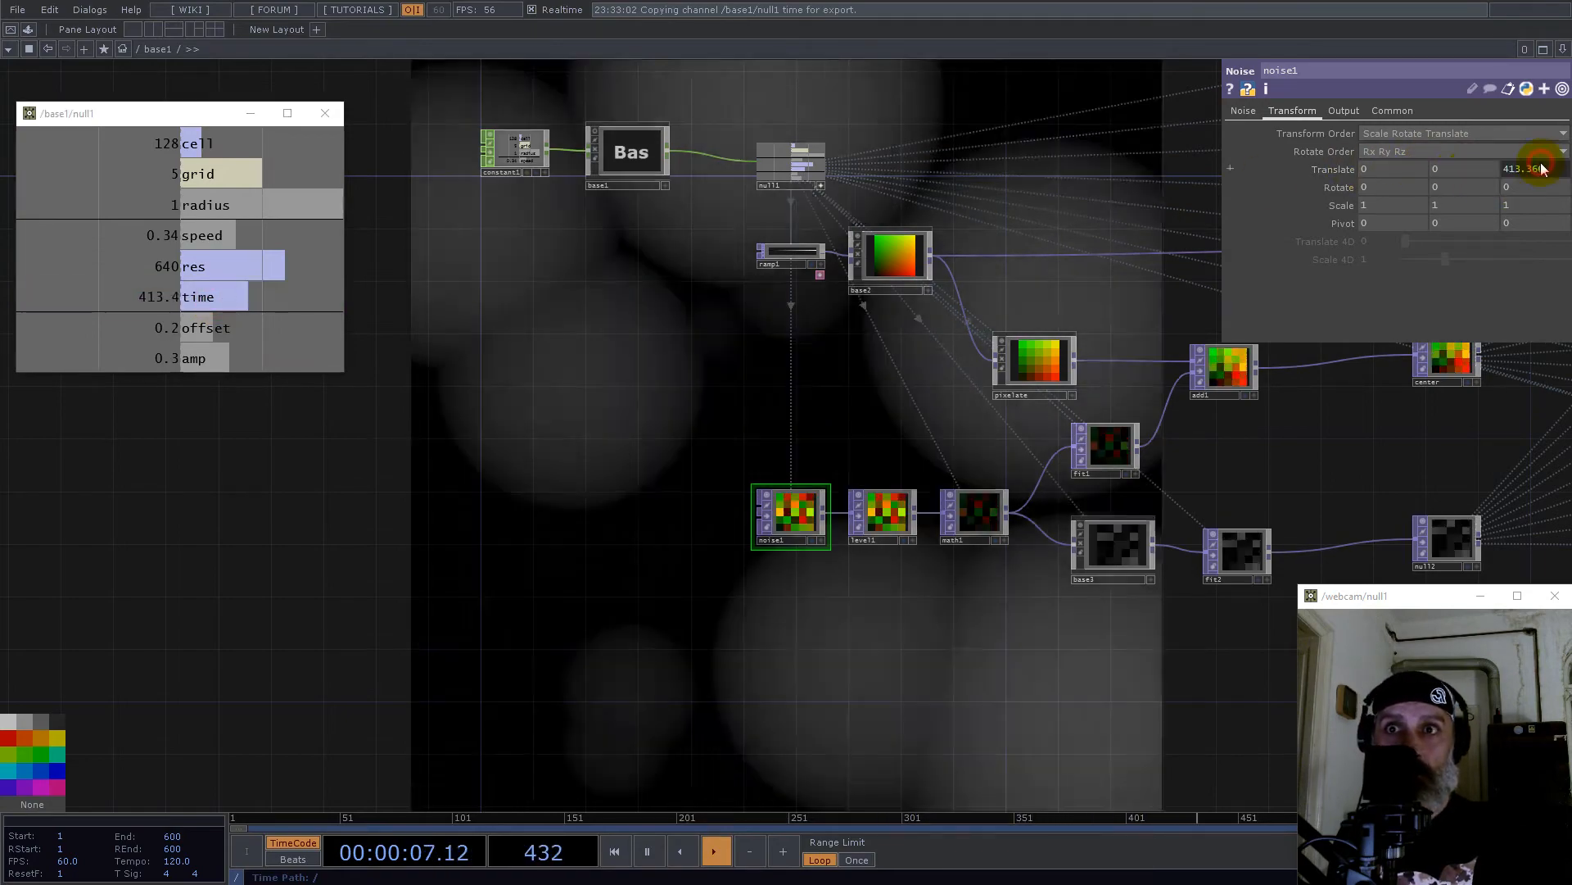
Step: Set the speed value in constant1 to 0.18 and close the floating null1 viewer
scroll(540, 456, "down", 5)
scroll(544, 389, "up", 3)
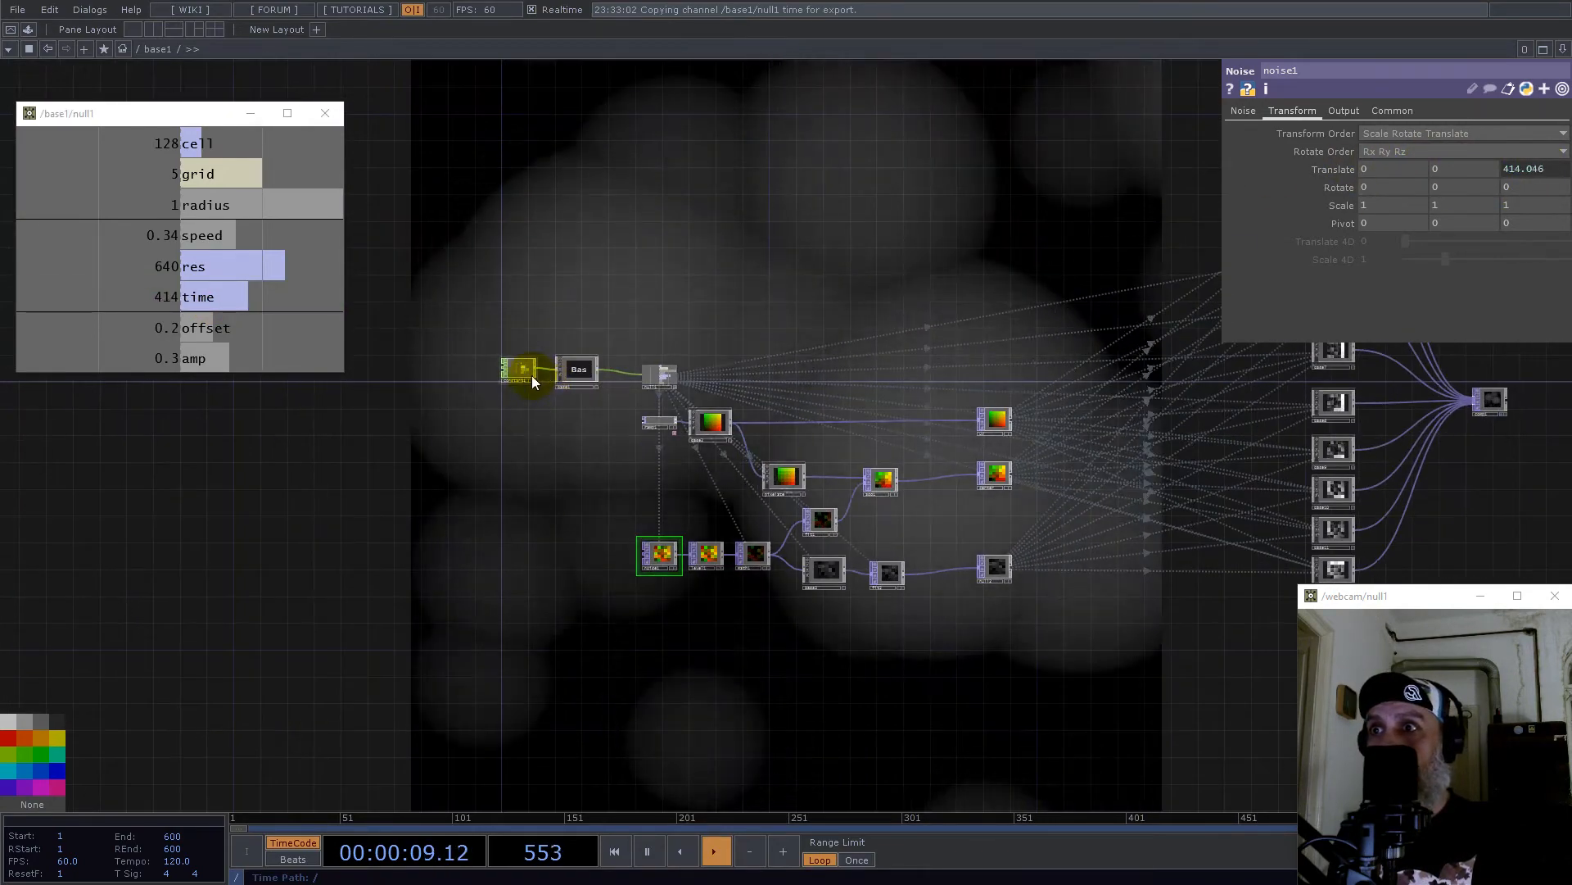
left_click(521, 368)
left_click_drag(1528, 185, 1515, 187)
left_click_drag(1463, 302, 445, 467)
left_click(325, 113)
left_click_drag(792, 527, 1214, 373)
left_click_drag(312, 233, 933, 249)
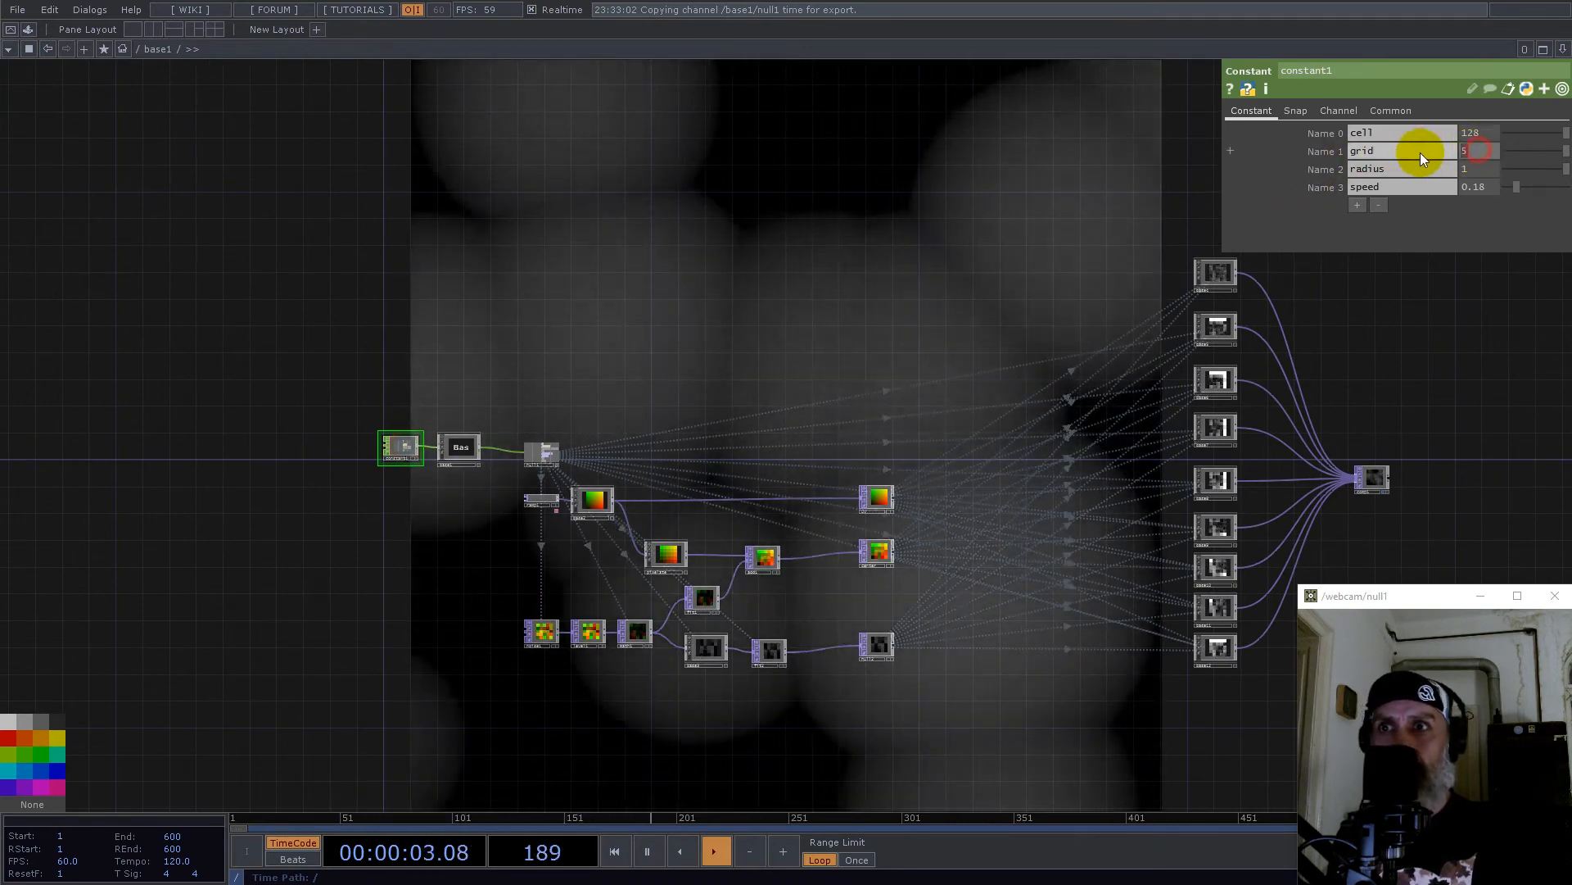
left_click(1466, 161)
type("110")
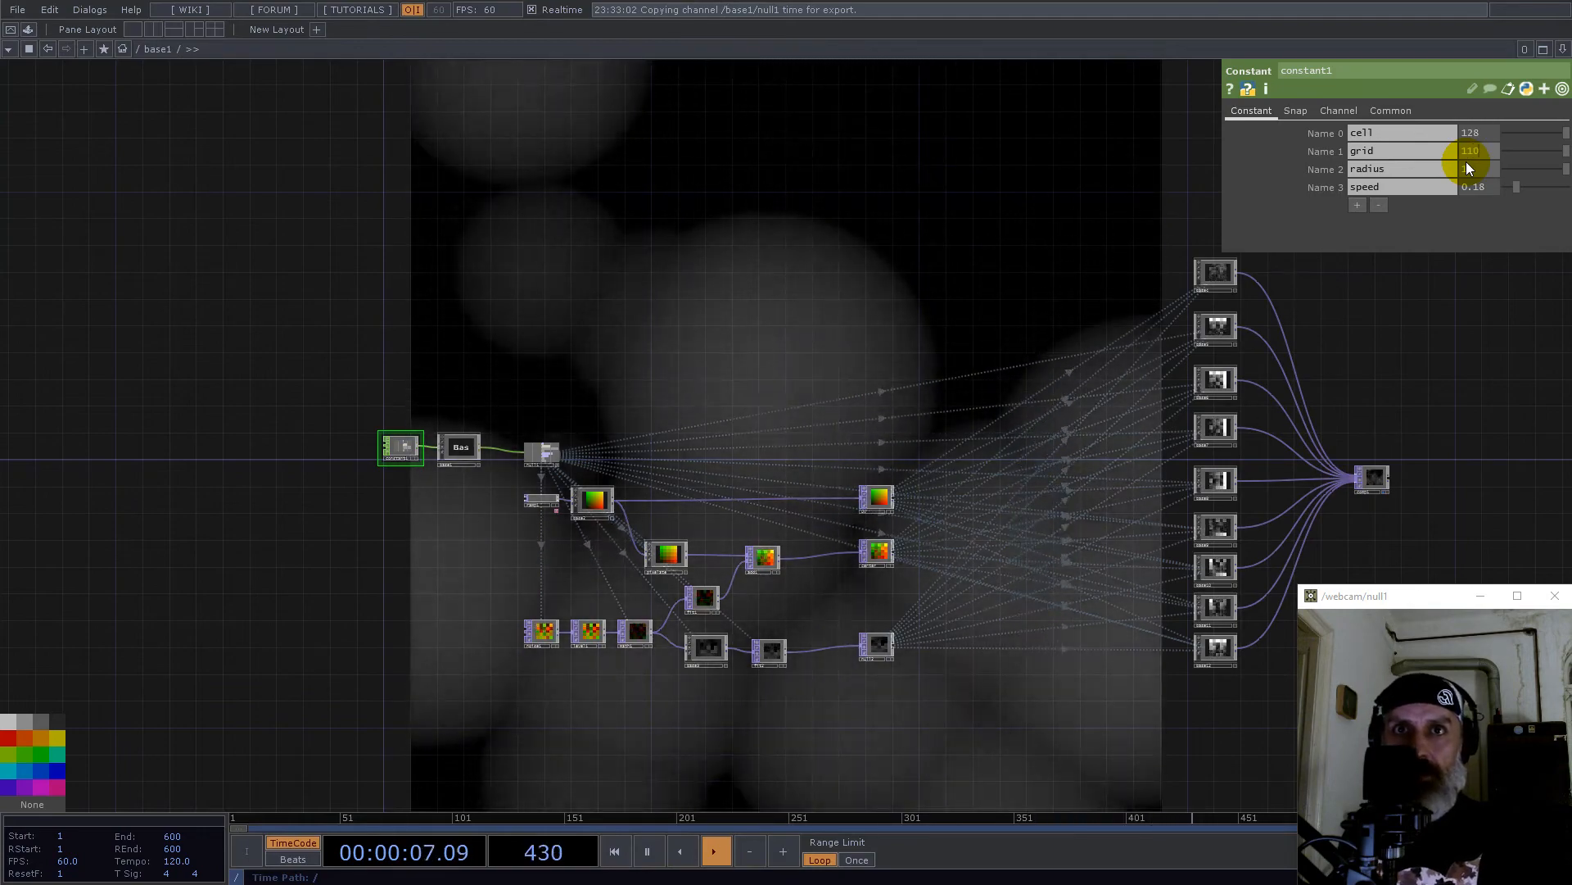
key("BackSpace")
key("BackSpace")
key("BackSpace")
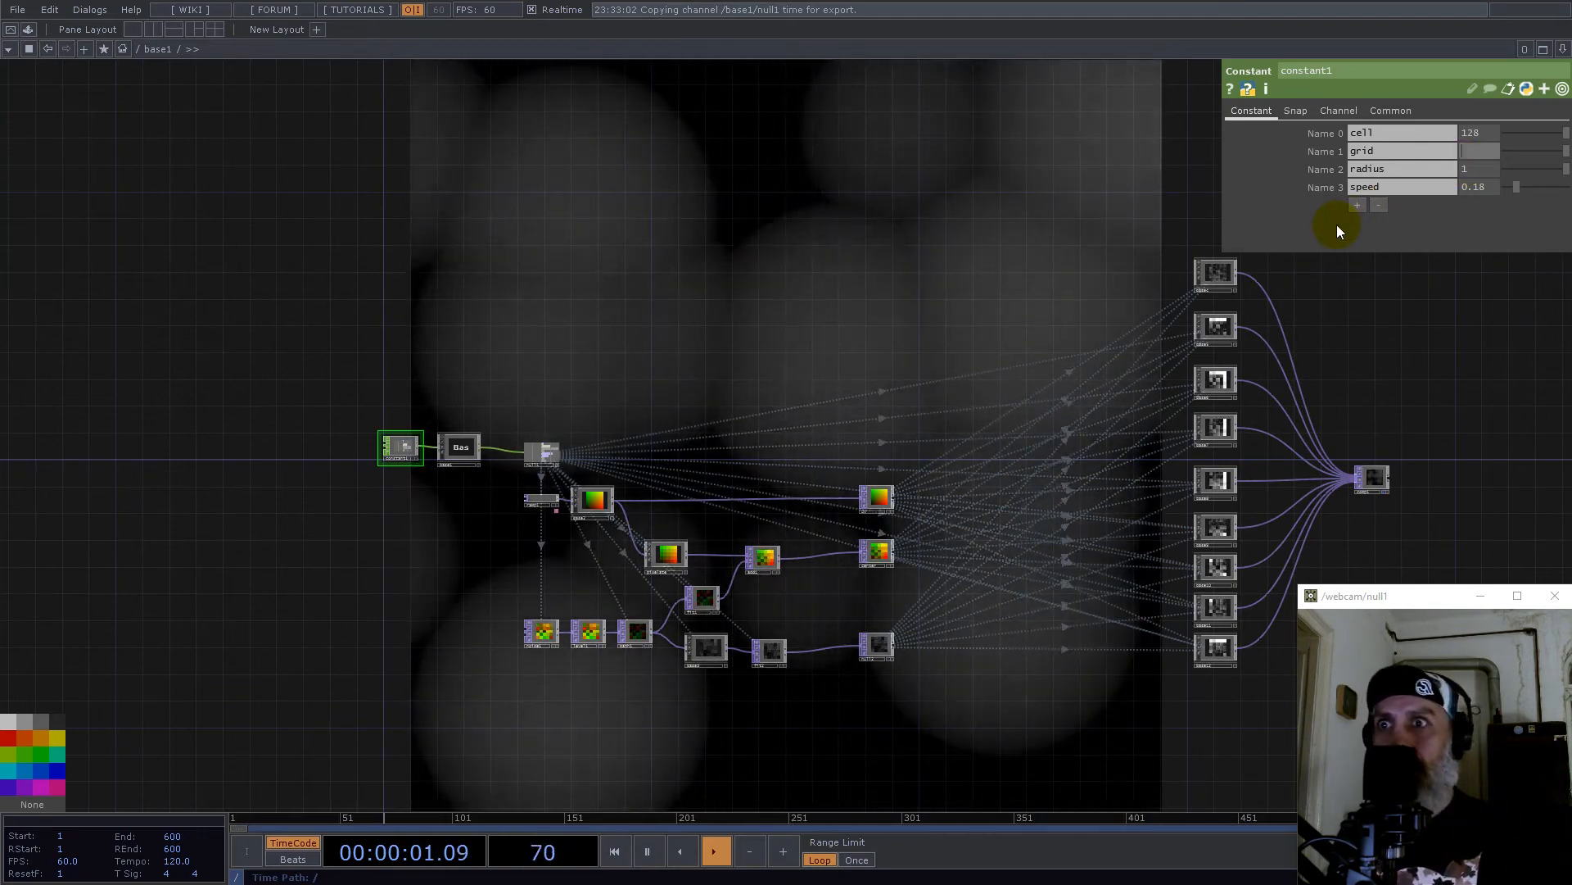
Step: Align the comp1 node with the middle of the base component stack and set constant1's grid value to 10
left_click_drag(1425, 373, 1258, 358)
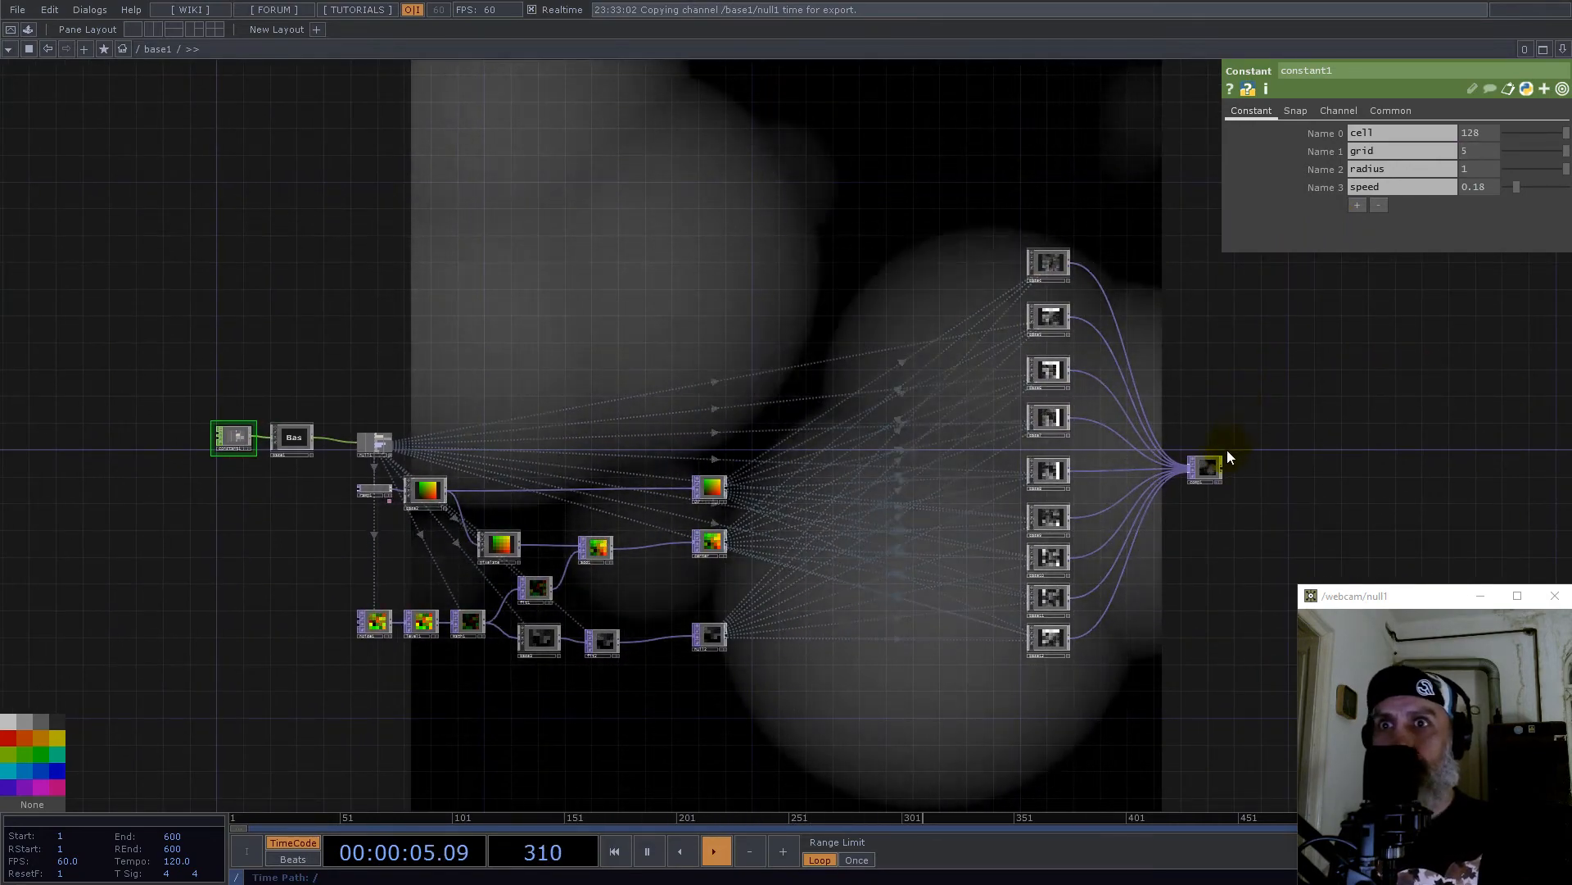
left_click_drag(1217, 475, 1230, 456)
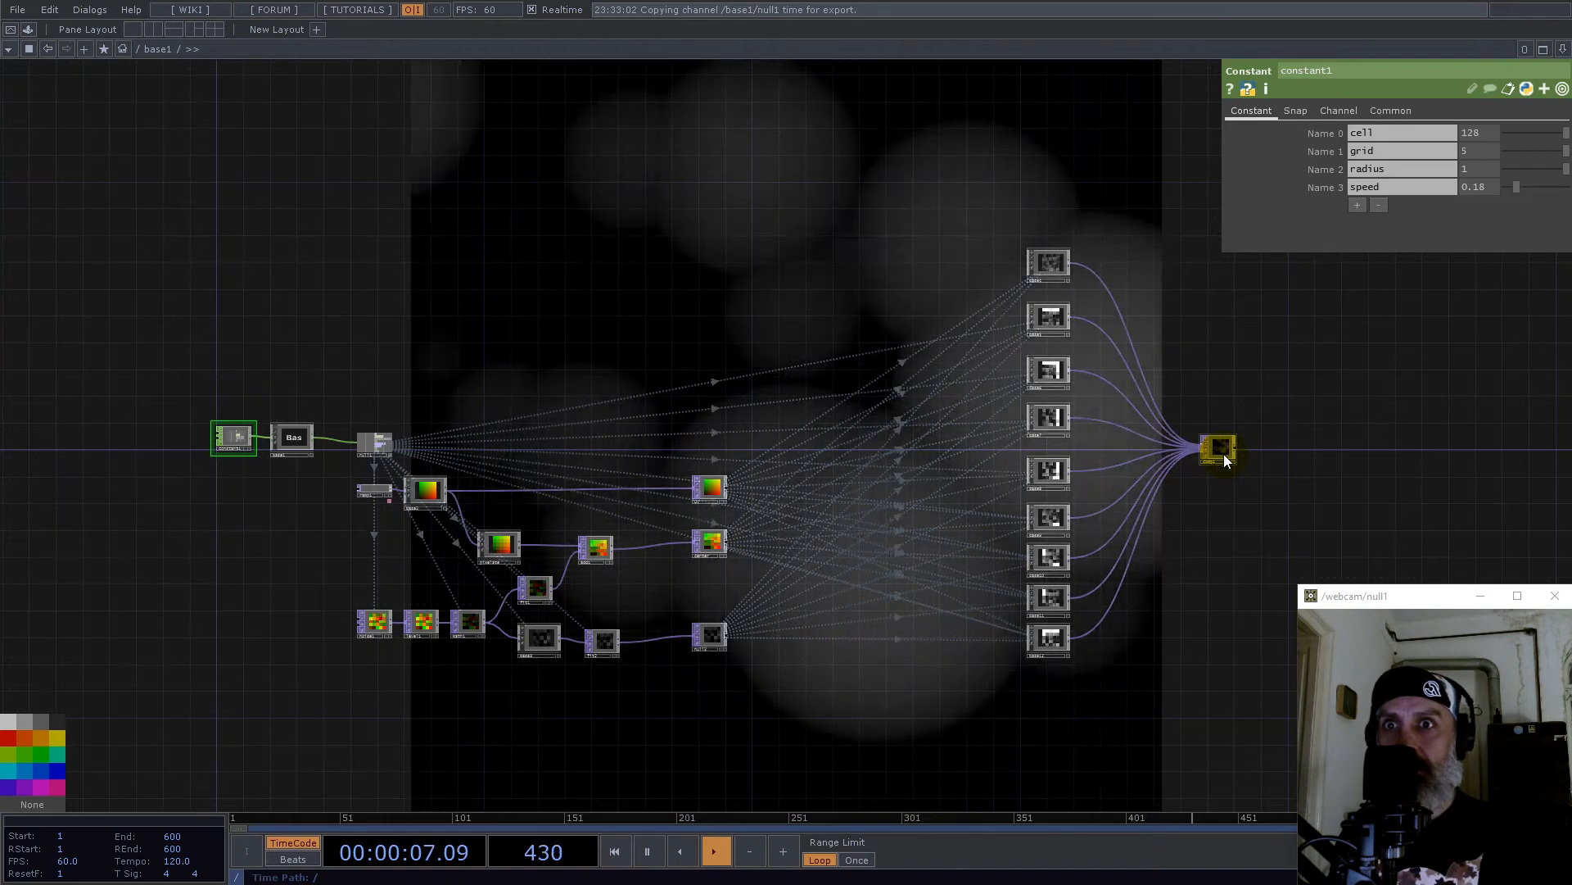
left_click_drag(1275, 365, 1052, 369)
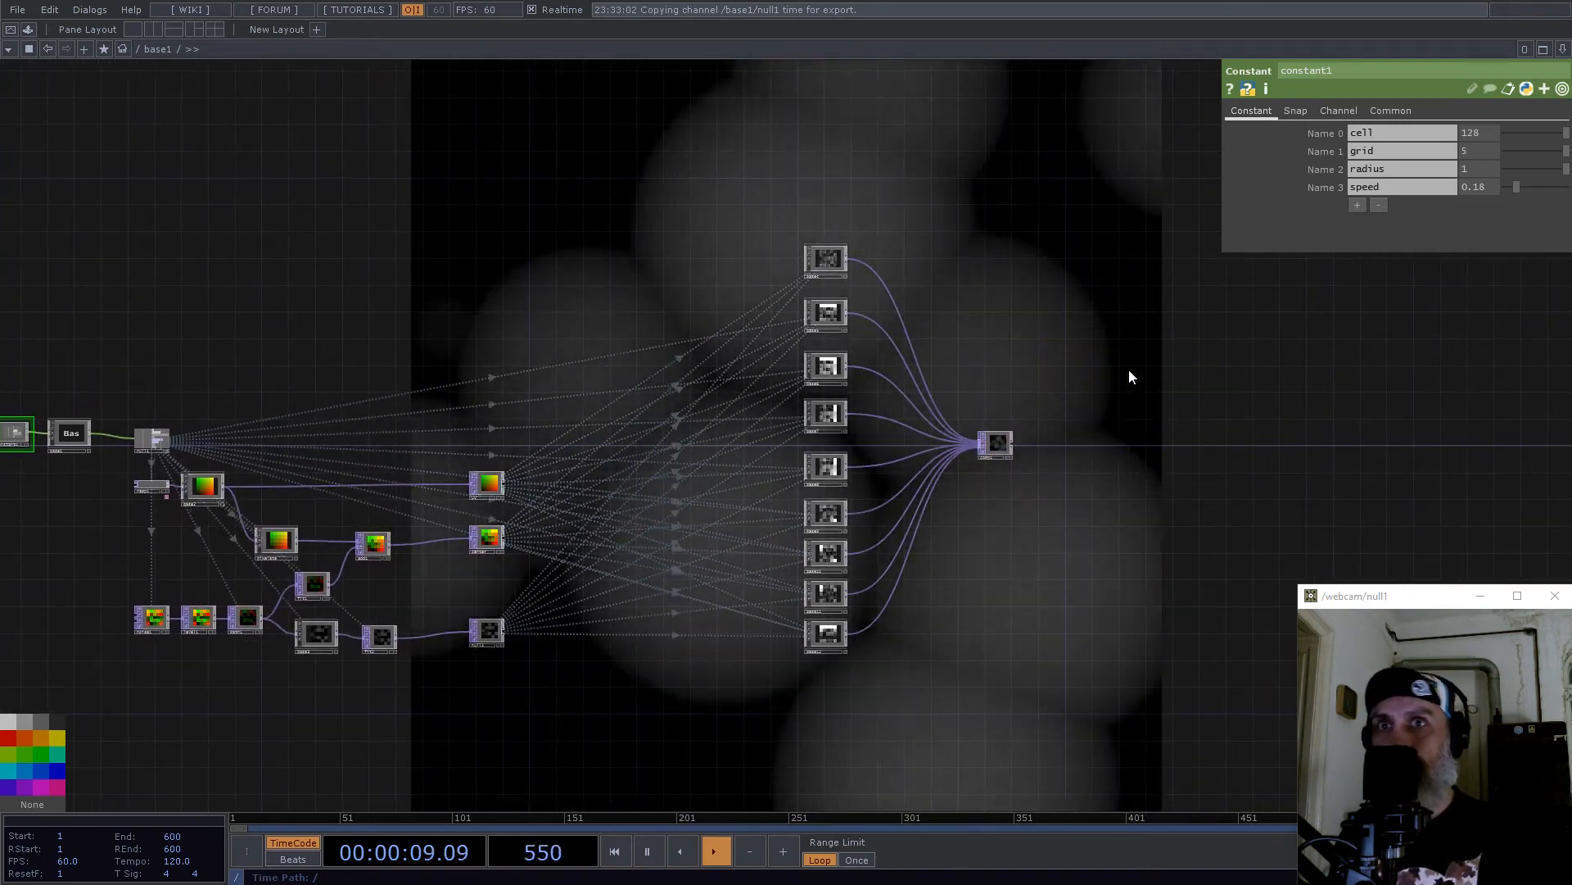
left_click_drag(1481, 149, 1385, 146)
type("10")
key("Return")
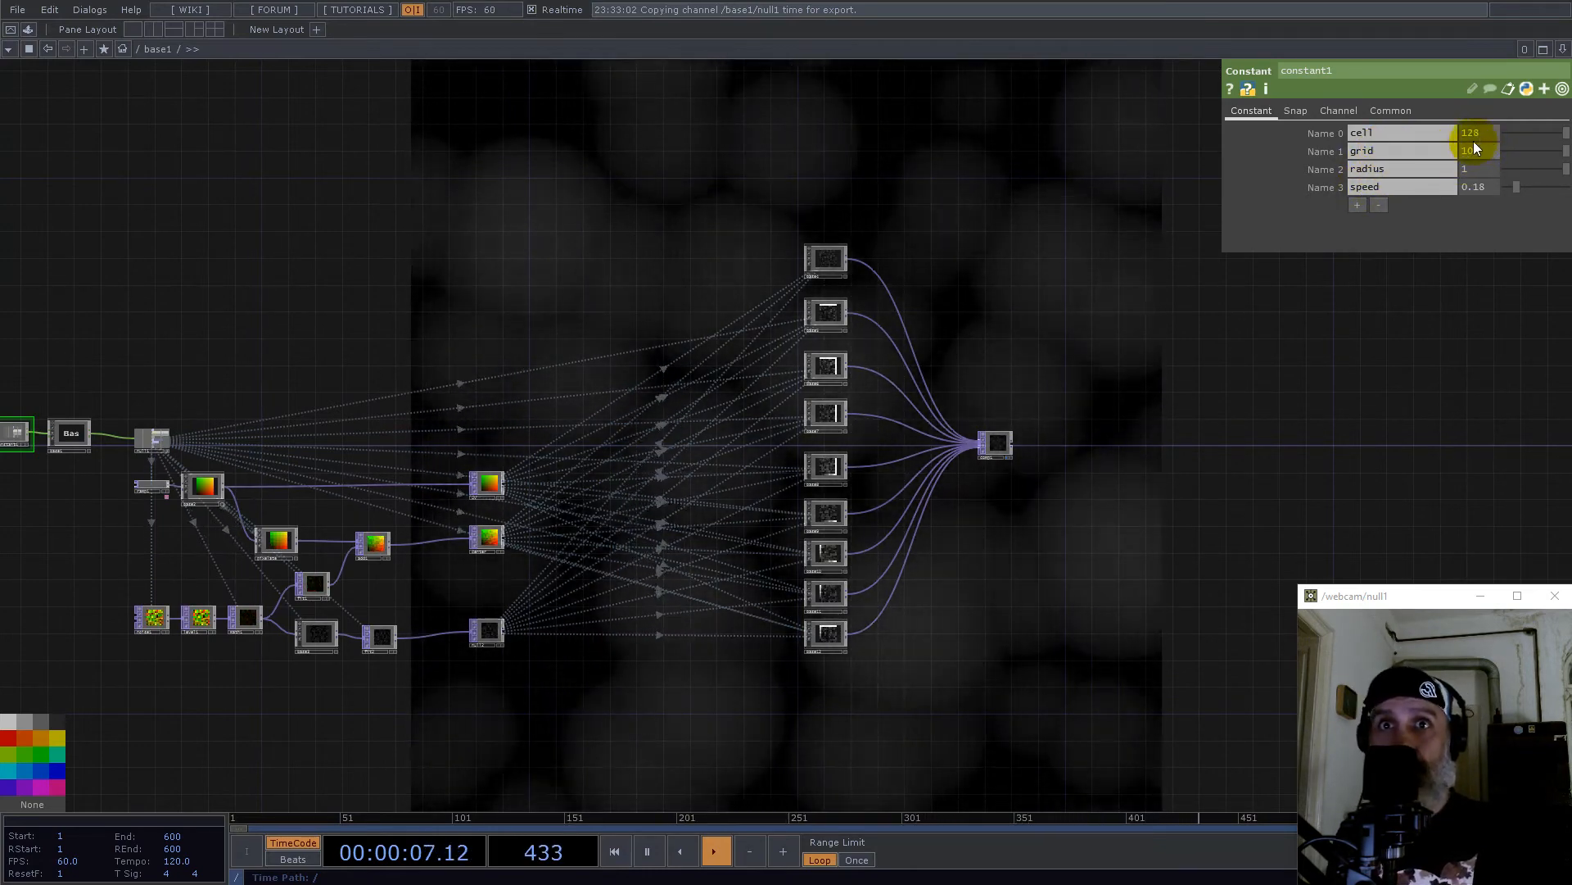
Step: Examine comp1's operator info for its resolution, pixel format and cook time, and look over the resulting sphere pattern
scroll(1029, 421, "up", 5)
middle_click(1053, 439)
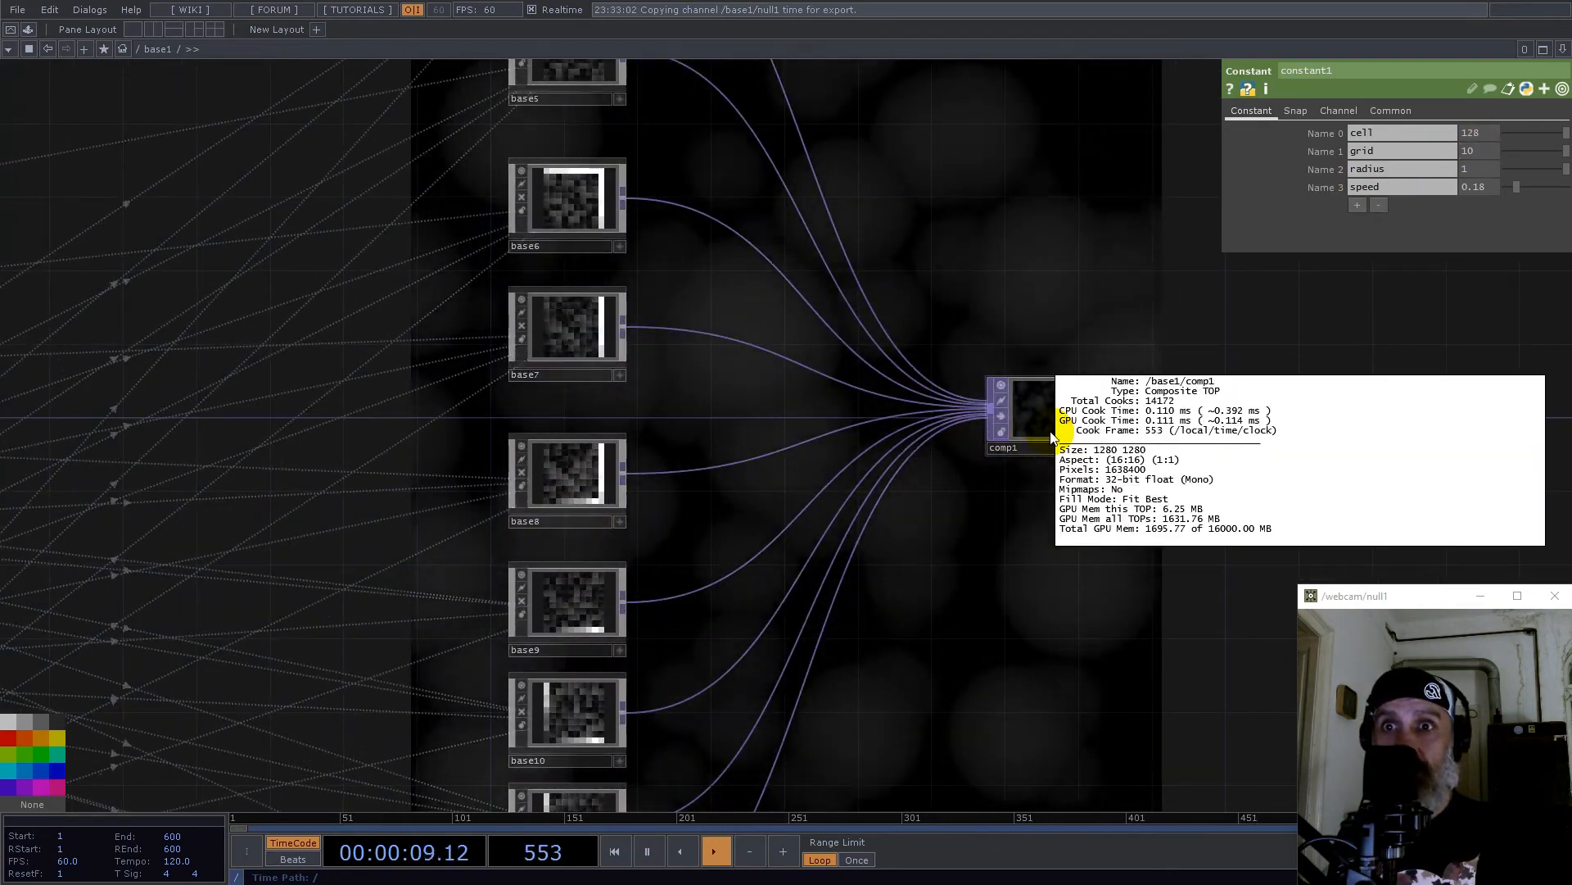
scroll(568, 579, "down", 5)
left_click_drag(569, 578, 548, 578)
scroll(548, 576, "down", 2)
left_click_drag(1098, 492, 591, 534)
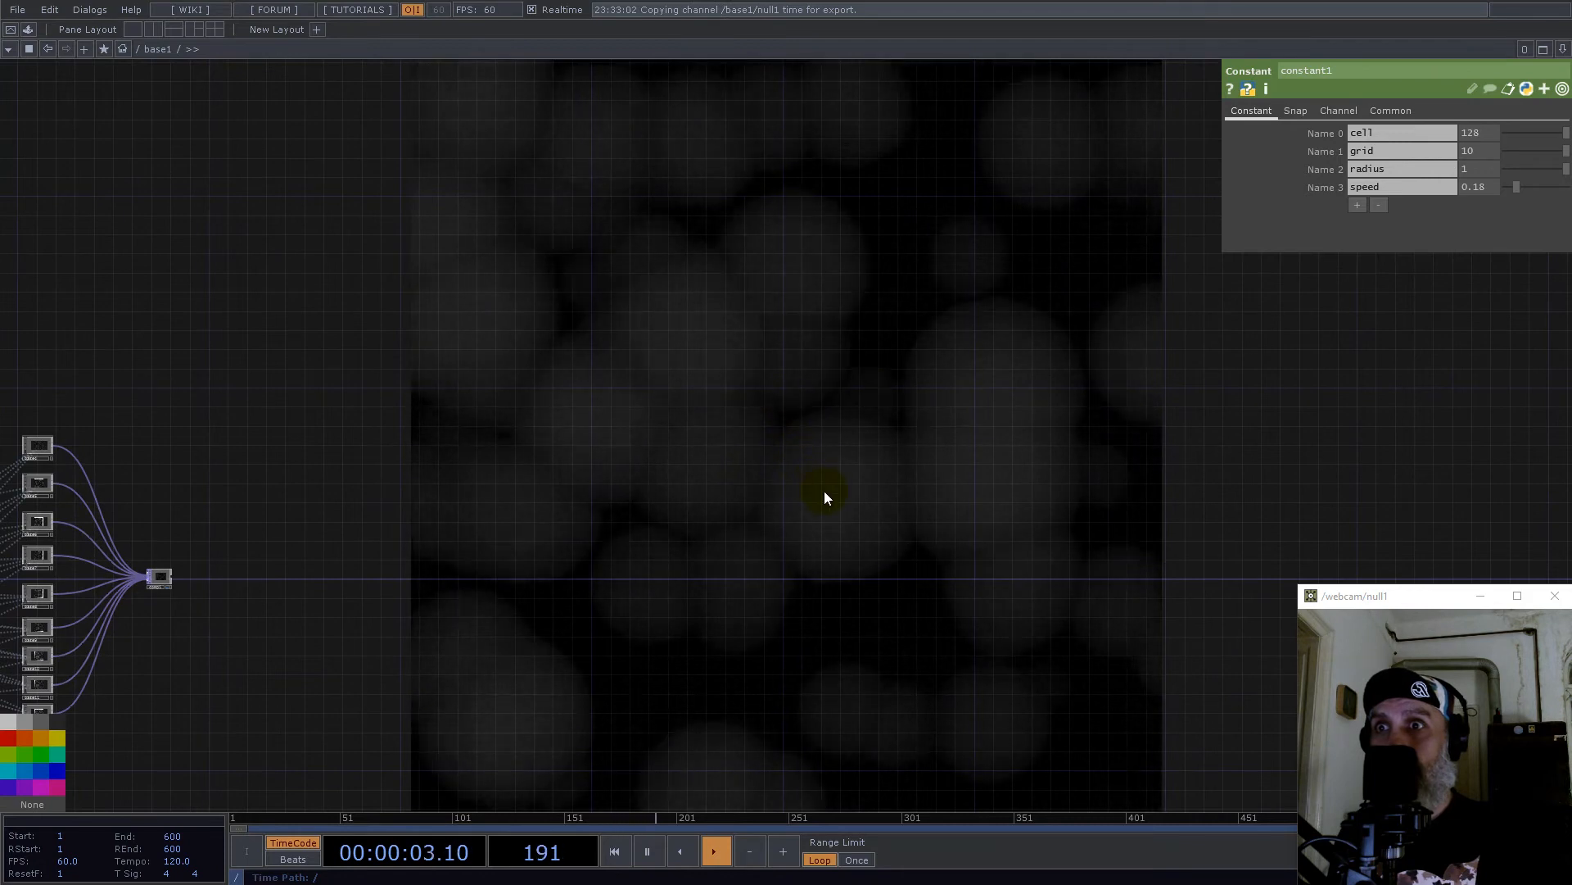
scroll(824, 495, "down", 3)
scroll(736, 506, "up", 2)
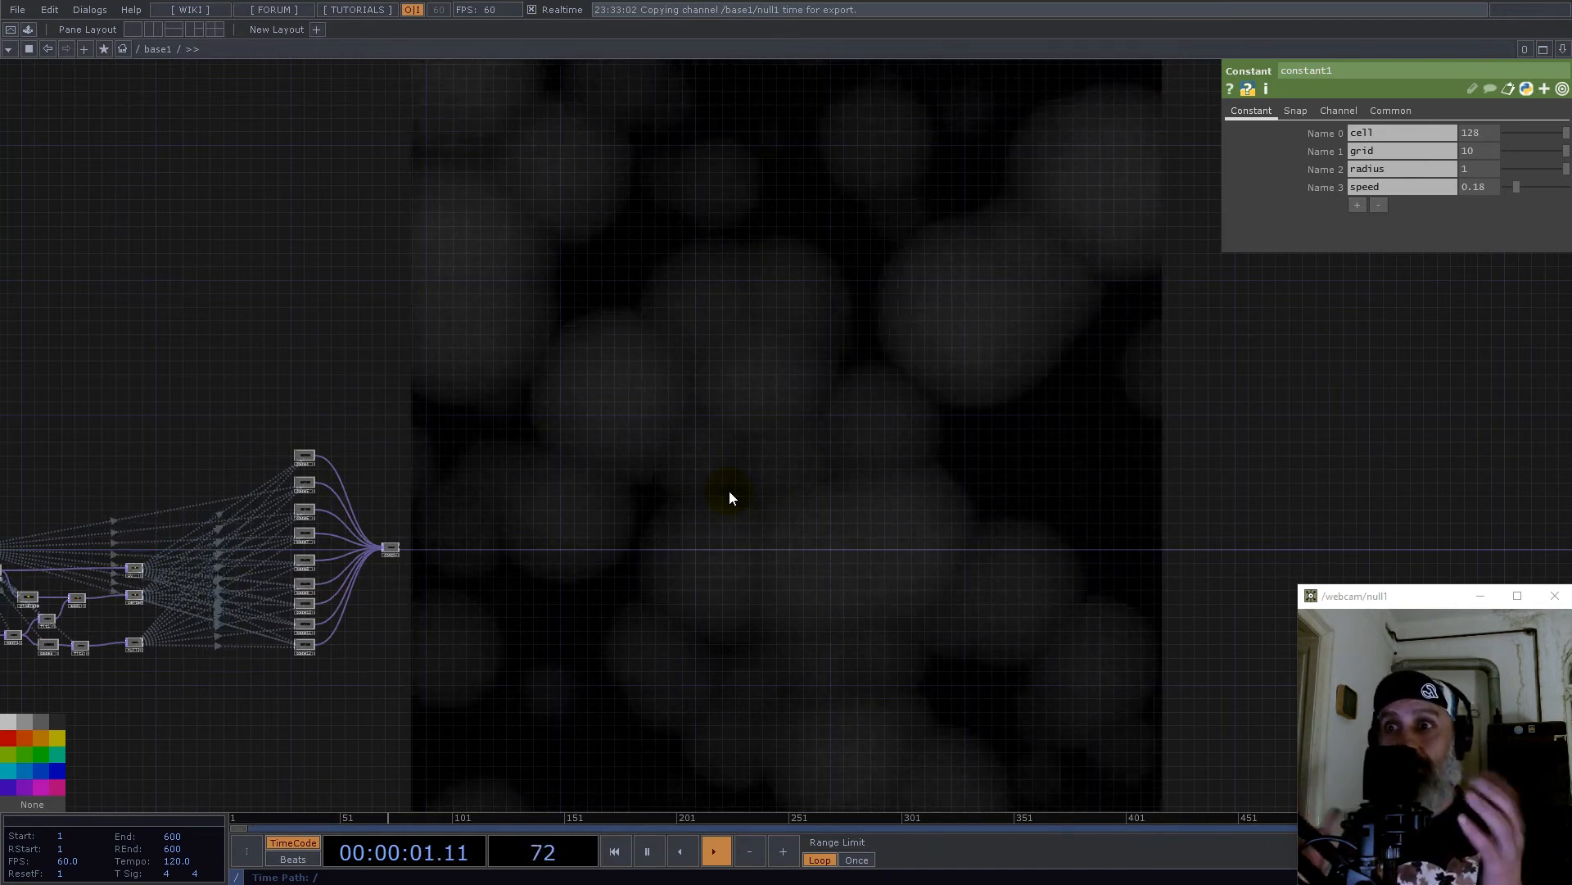
Step: Add a Normal Map TOP connected to the output of comp1
scroll(404, 561, "up", 7)
left_click_drag(467, 524, 717, 359)
scroll(639, 354, "up", 3)
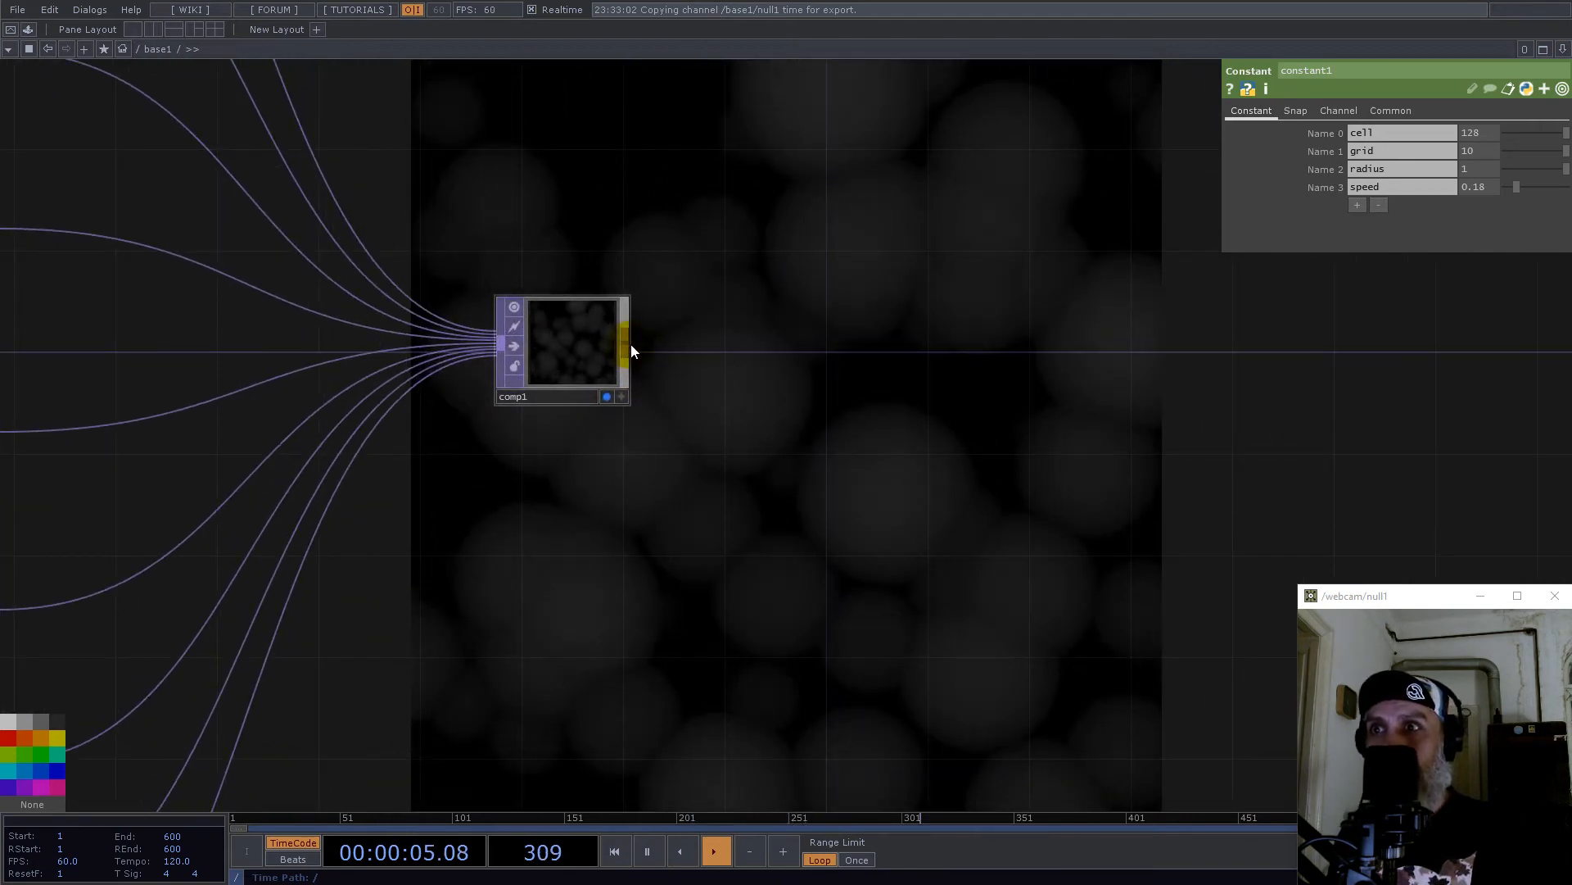
right_click(631, 345)
type("no")
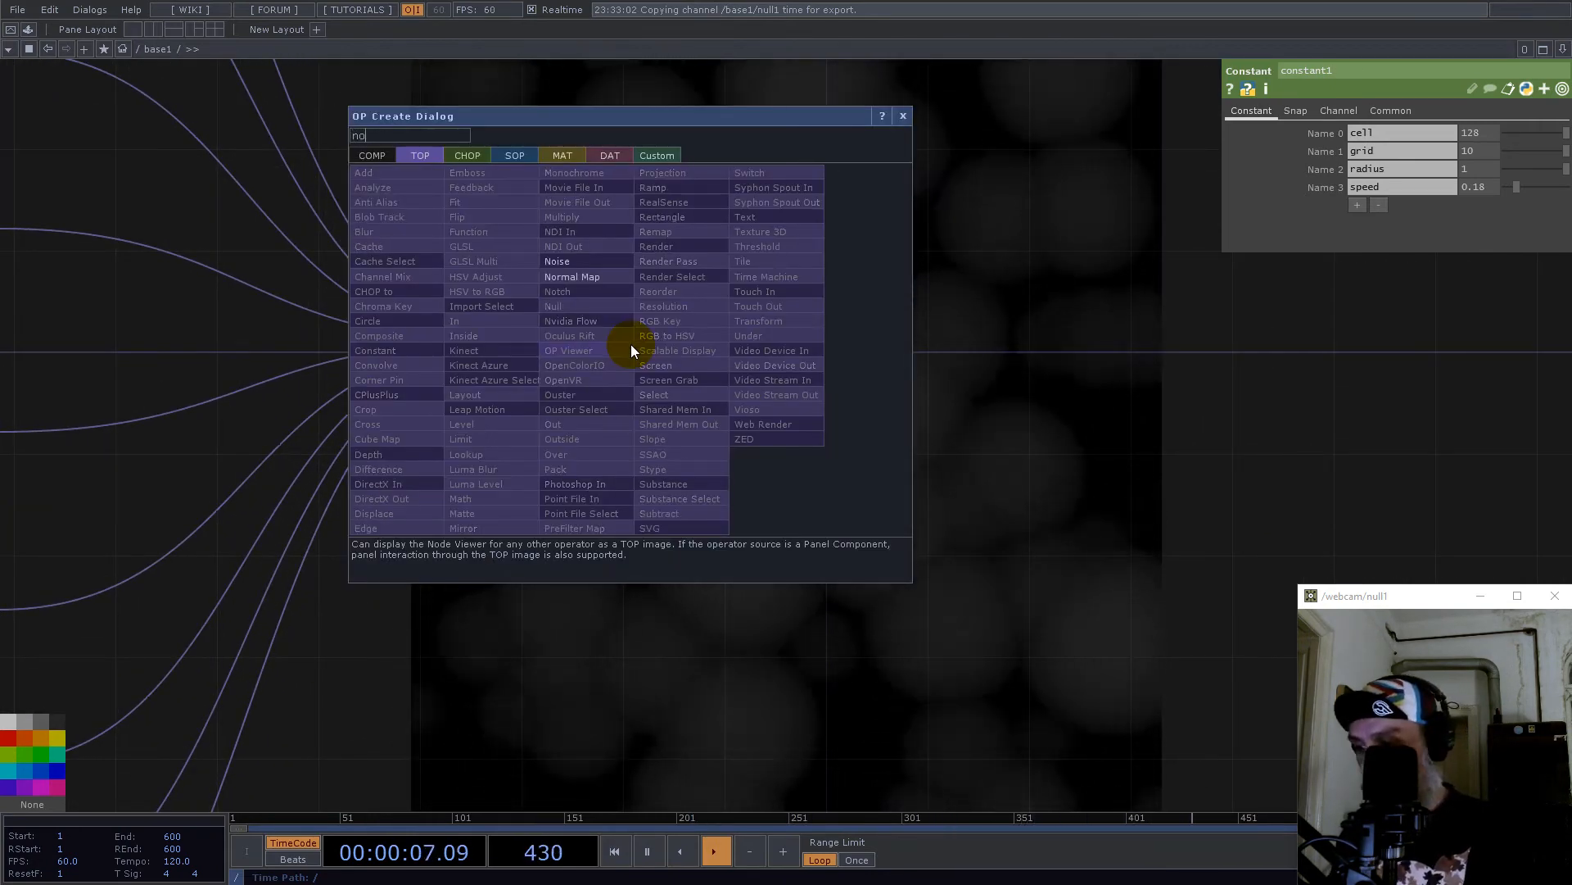
left_click(583, 276)
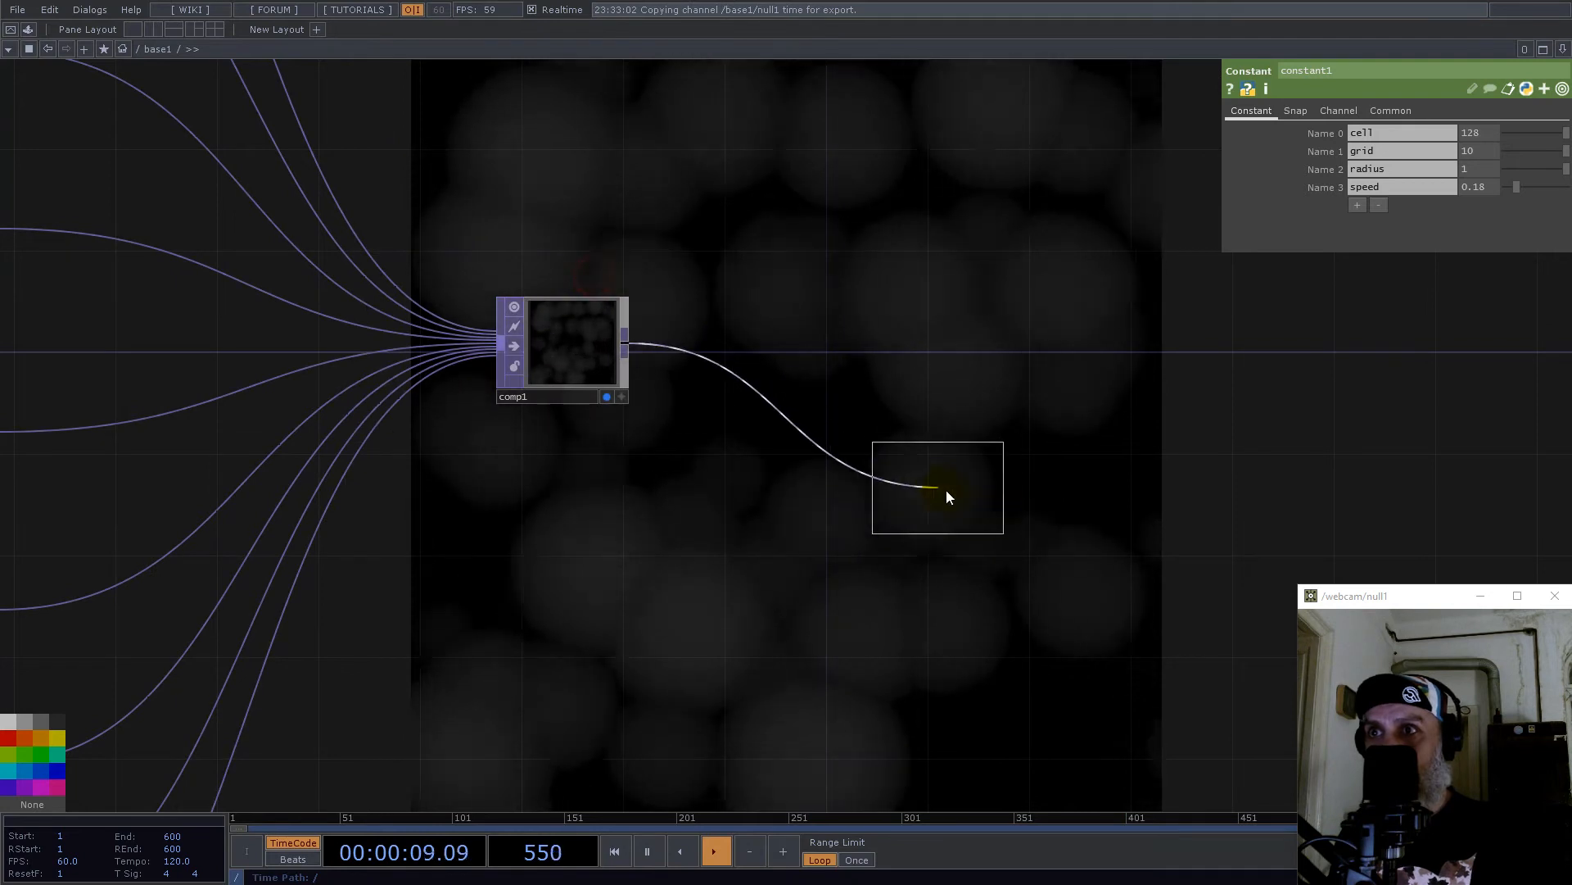
left_click(948, 490)
scroll(950, 483, "up", 3)
scroll(942, 462, "up", 2)
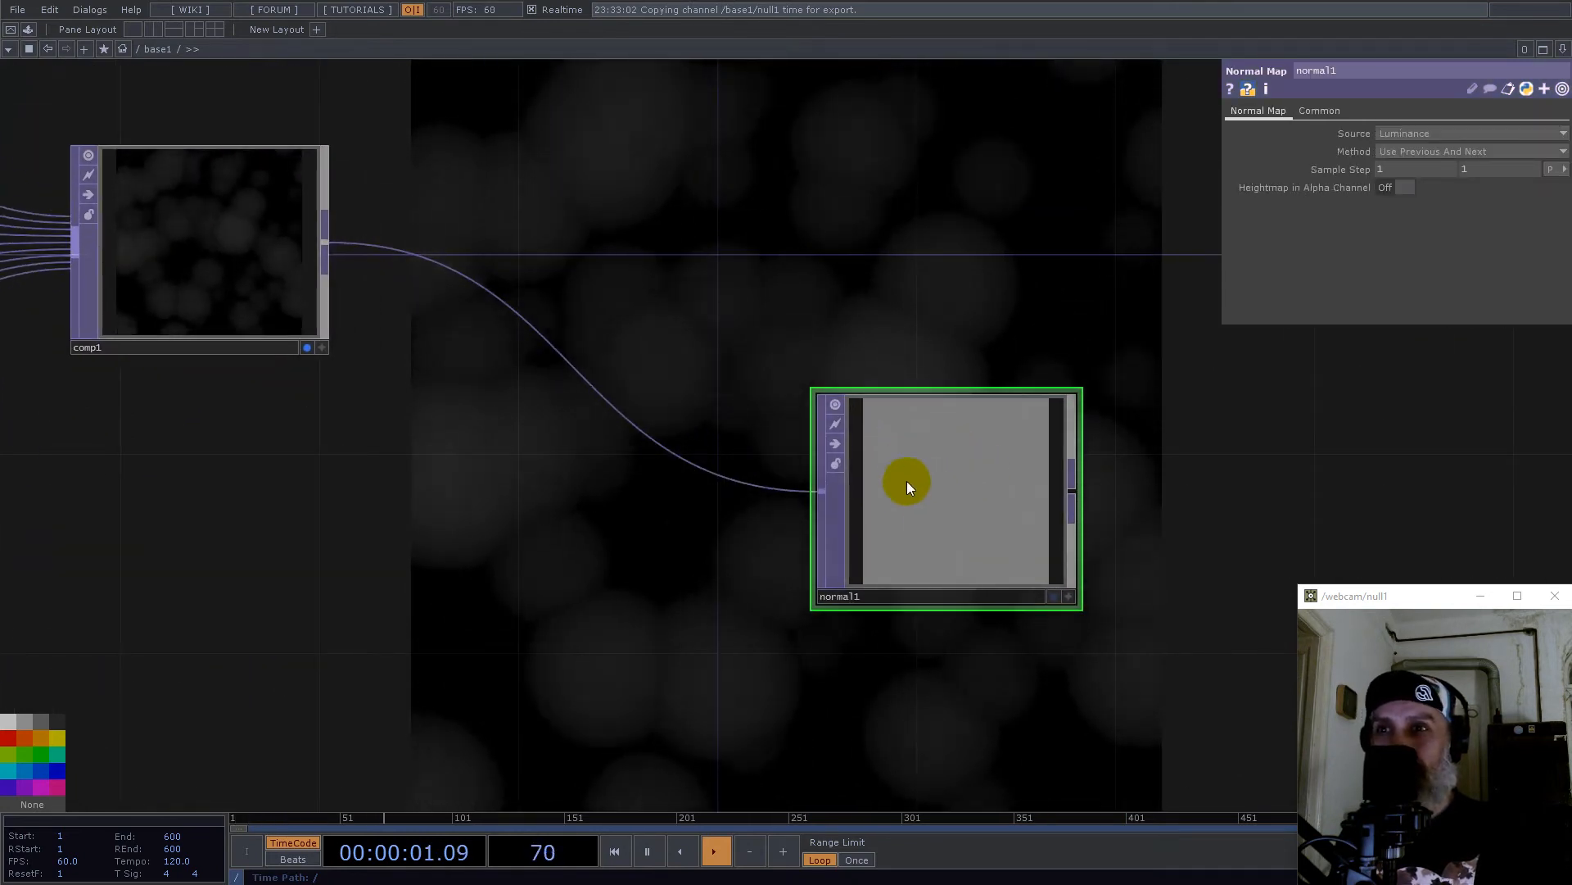
Step: Insert a Level TOP between comp1 and normal1 and set its pixel format to 32-bit float (RGB)
right_click(600, 394)
left_click(631, 377)
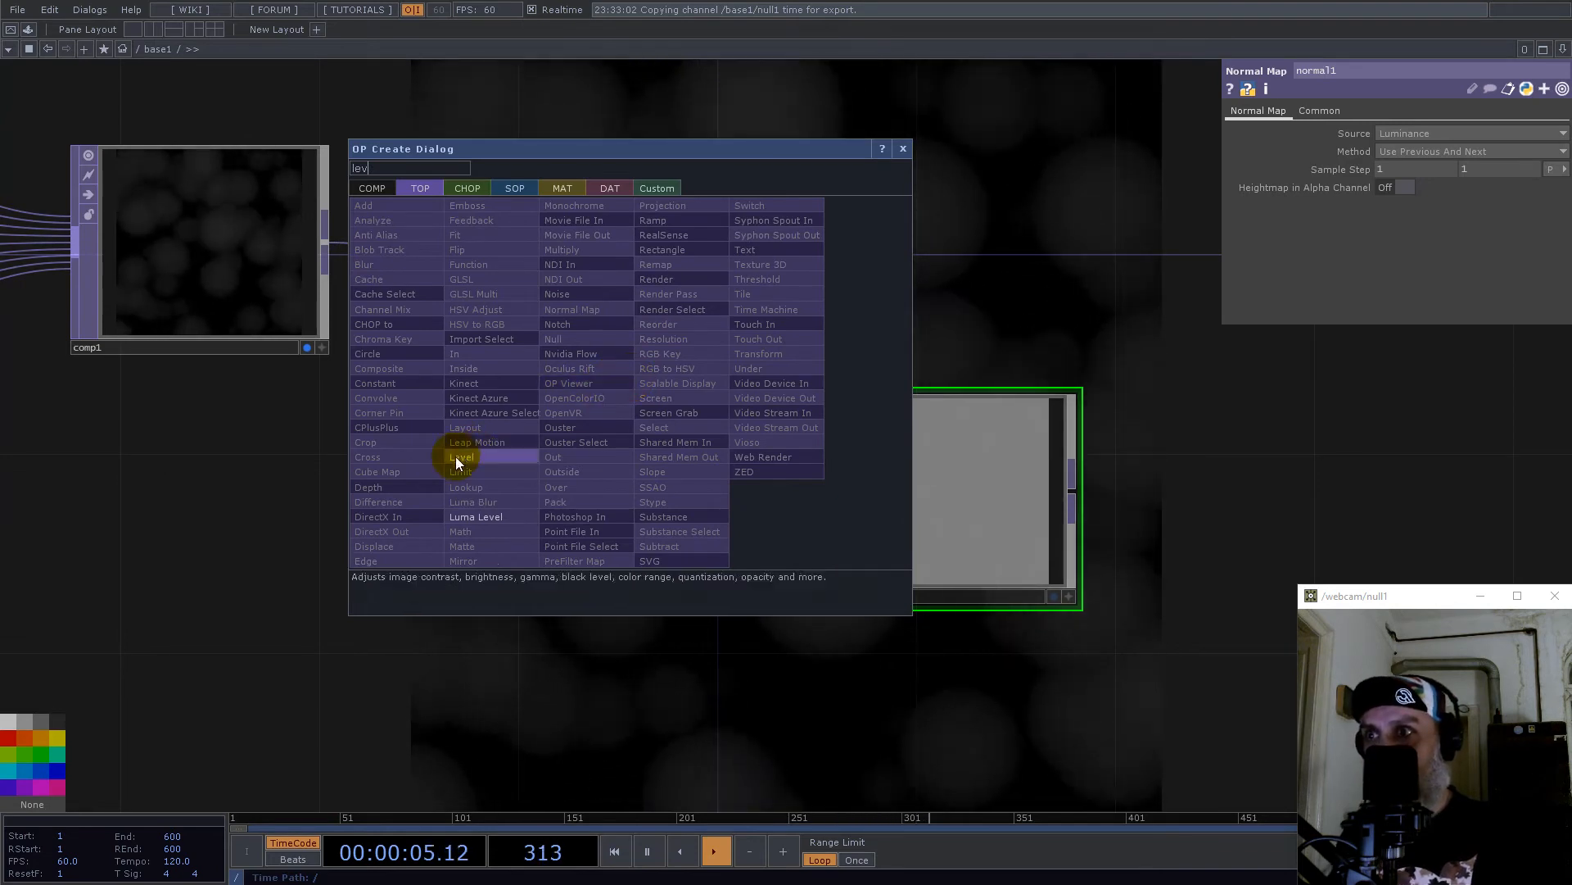
left_click(457, 456)
left_click(640, 503)
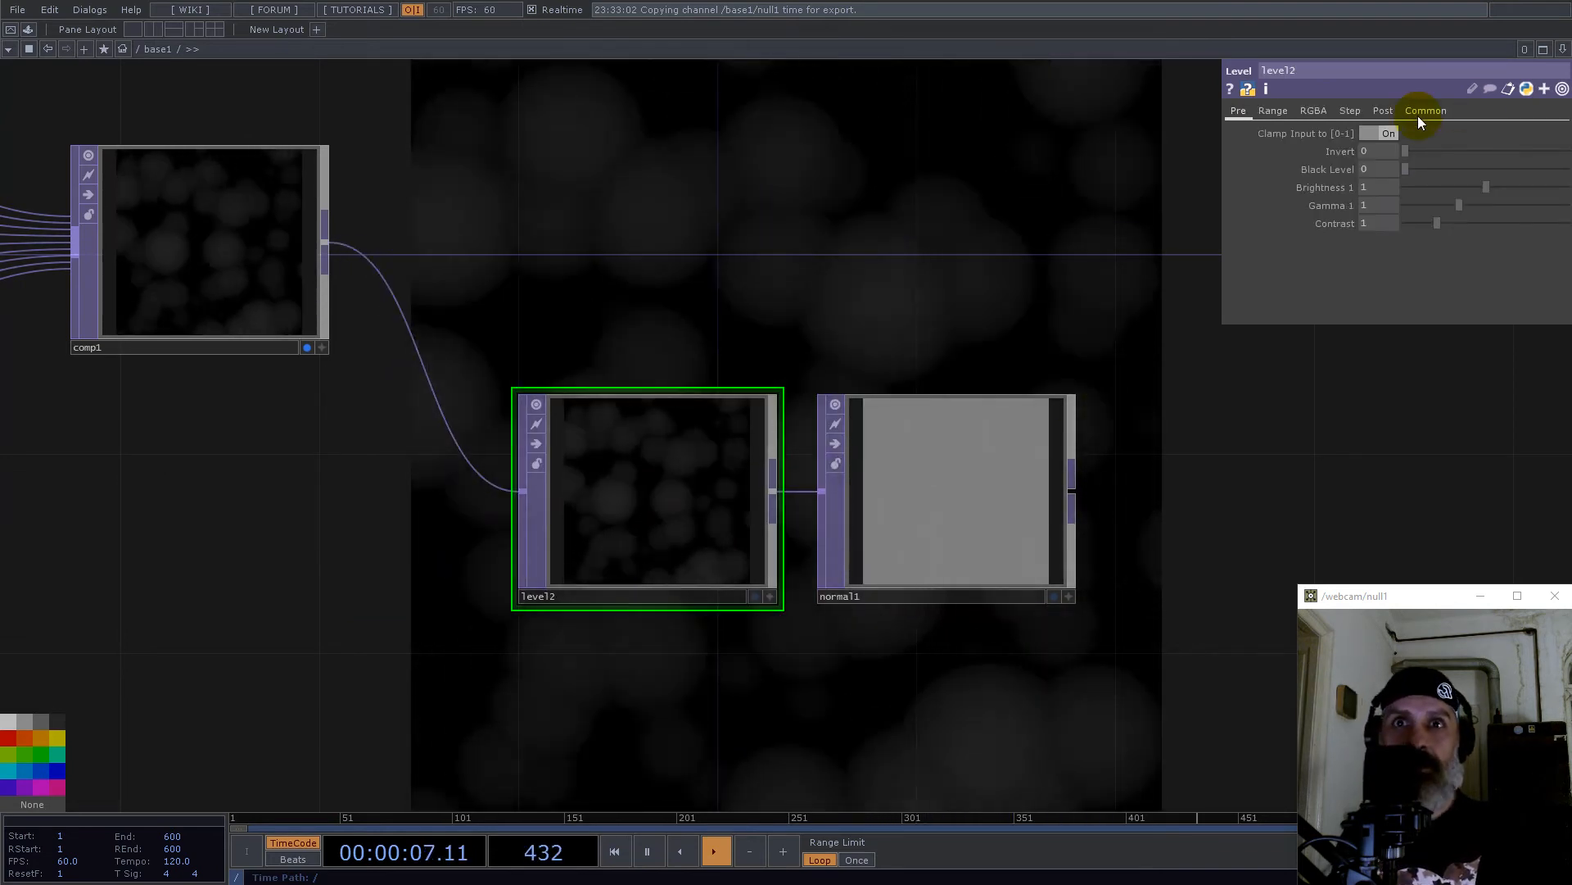
left_click(1425, 112)
left_click(1417, 313)
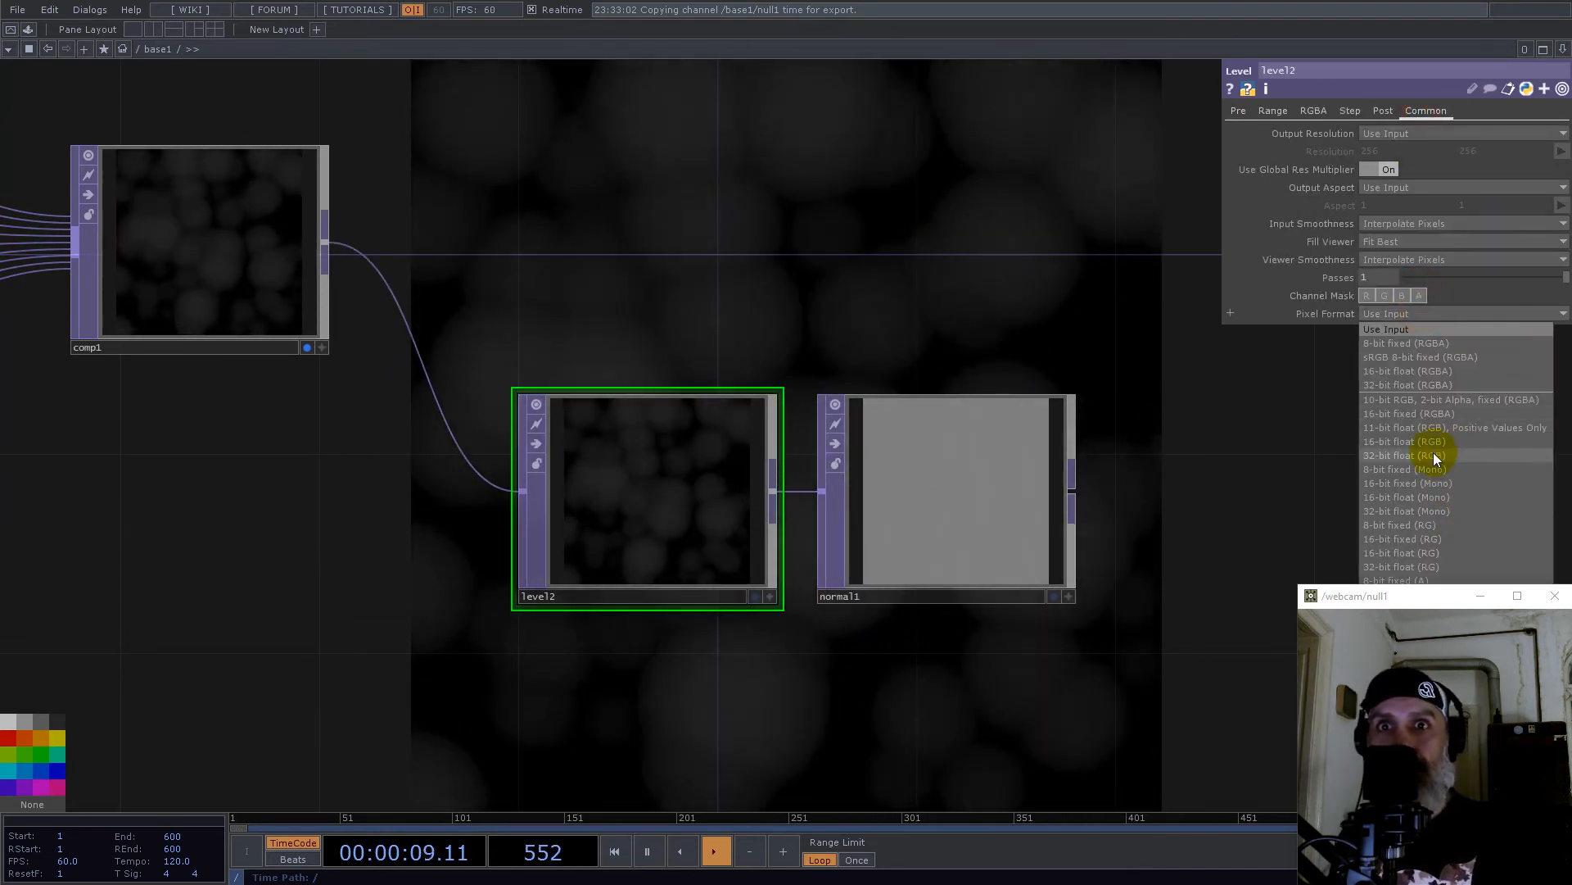
left_click(1433, 455)
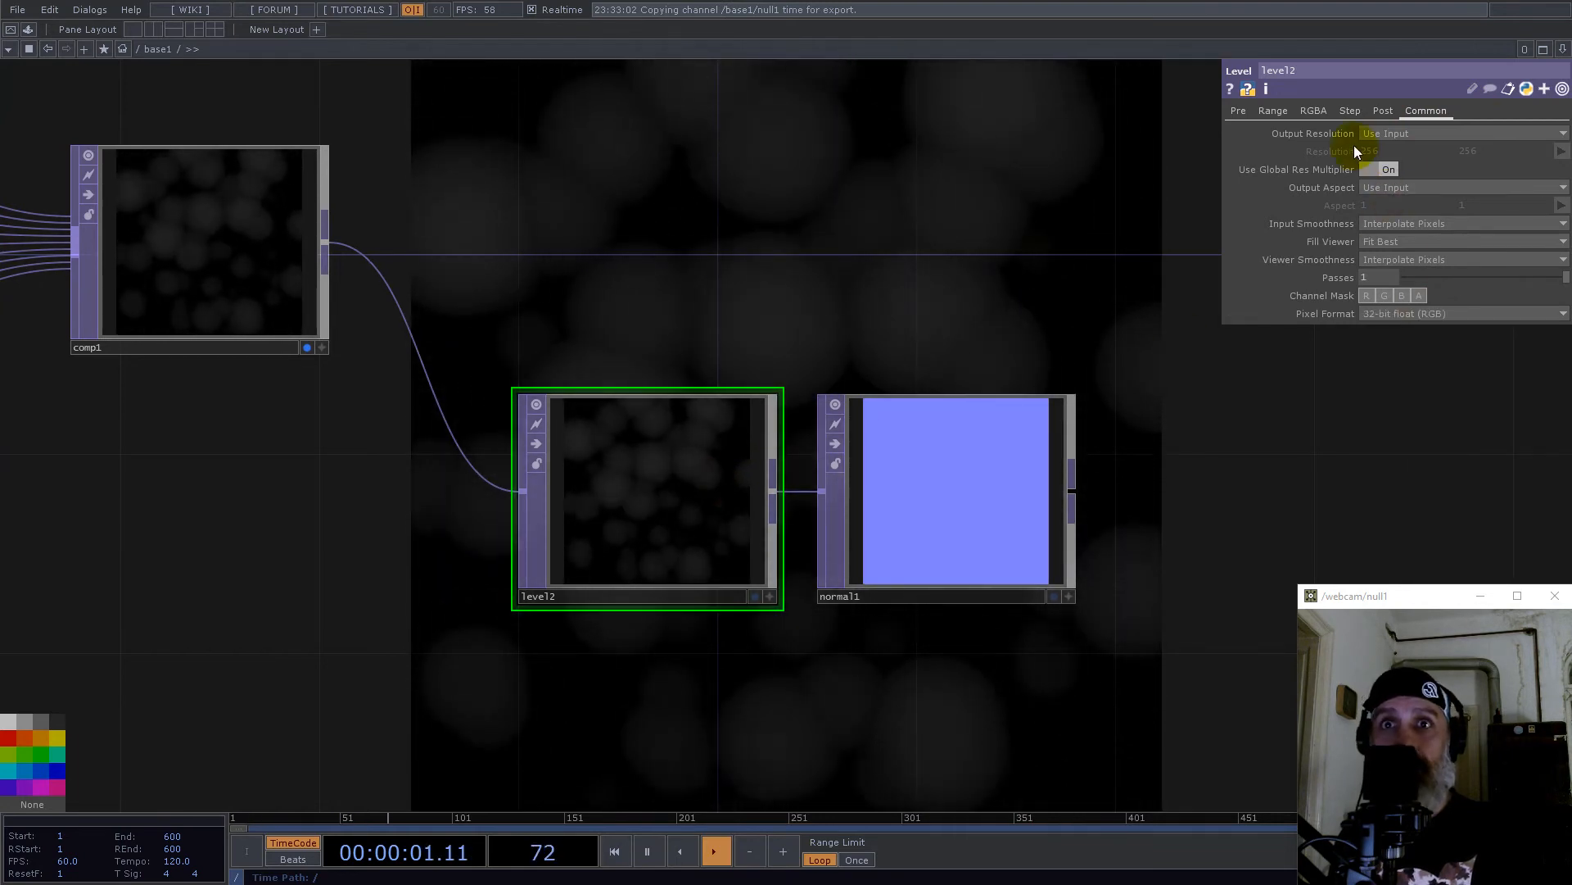
Step: Turn off clamping of the input to [0-1] in level2 and raise its contrast to 23
left_click(1237, 117)
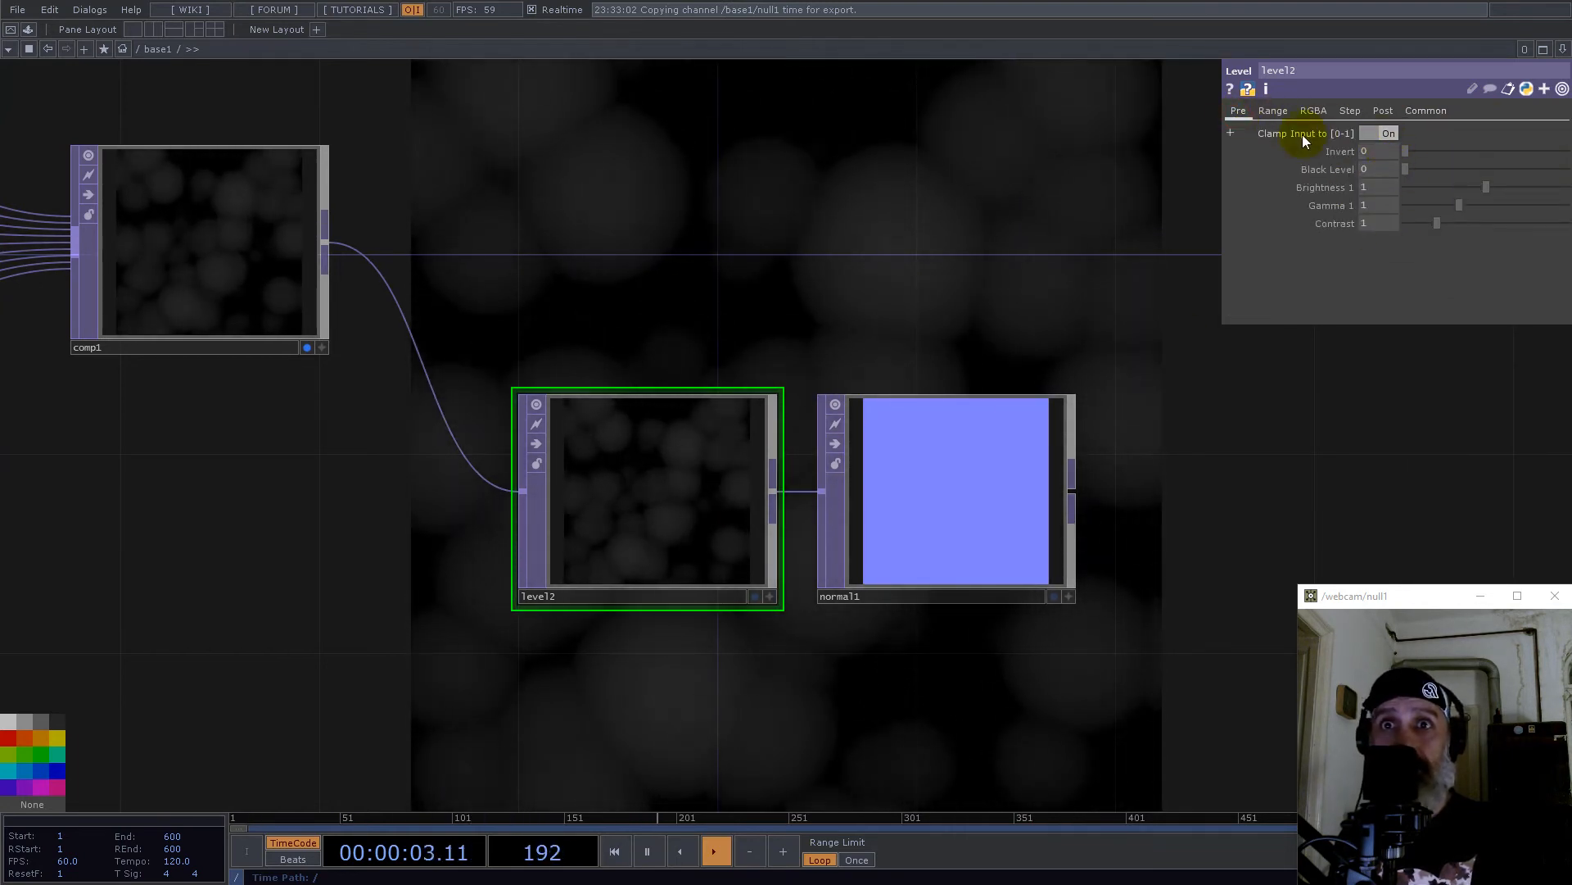
left_click(1387, 131)
middle_click_drag(1387, 224, 1388, 195)
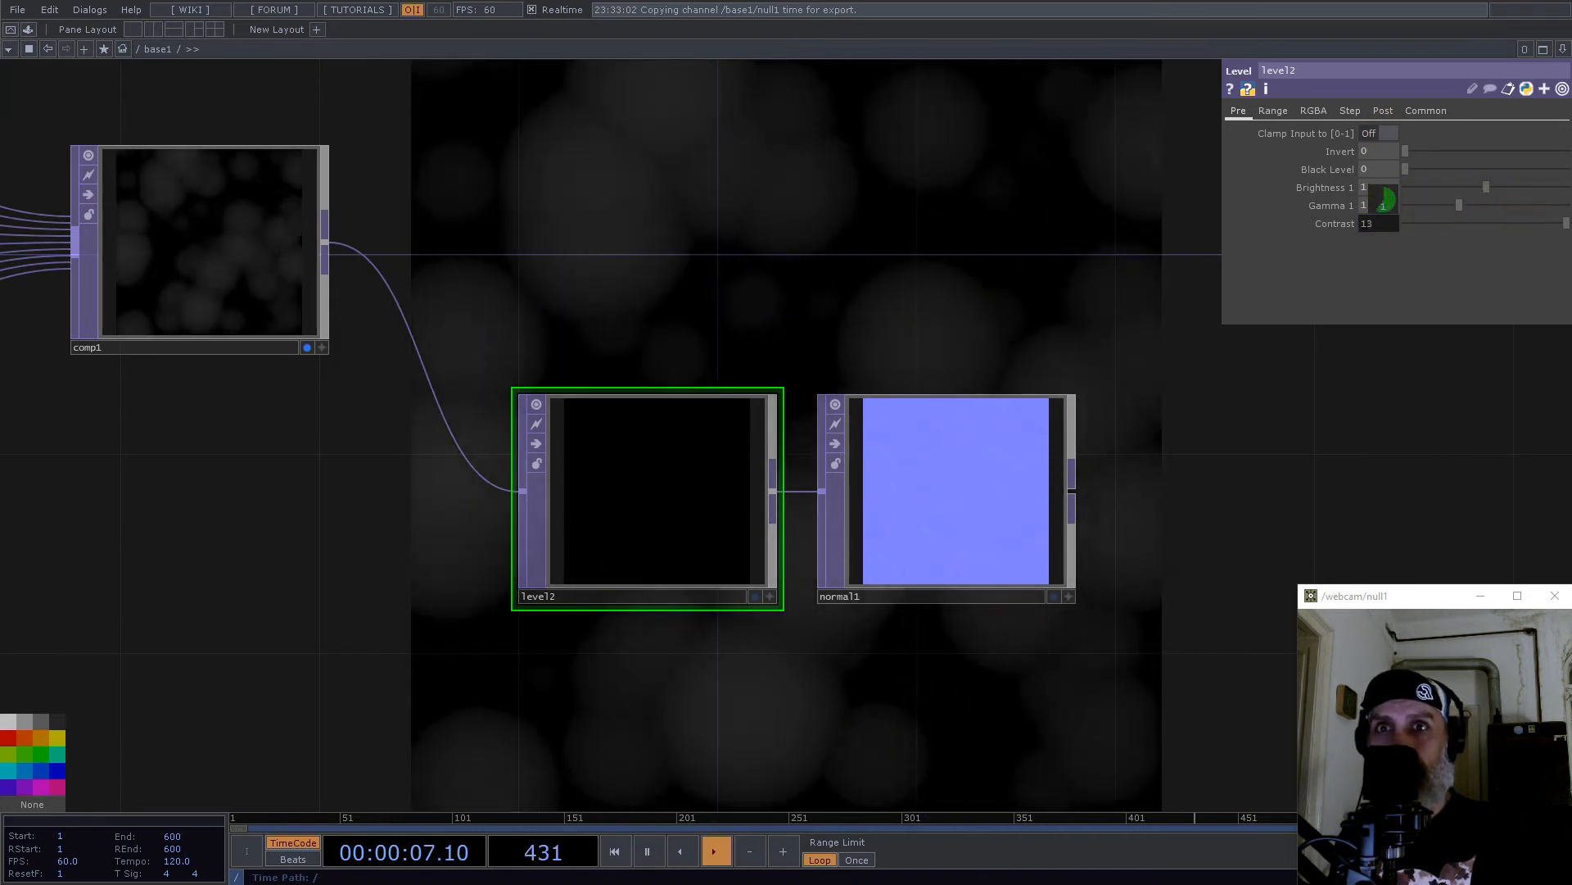
scroll(1091, 495, "up", 4)
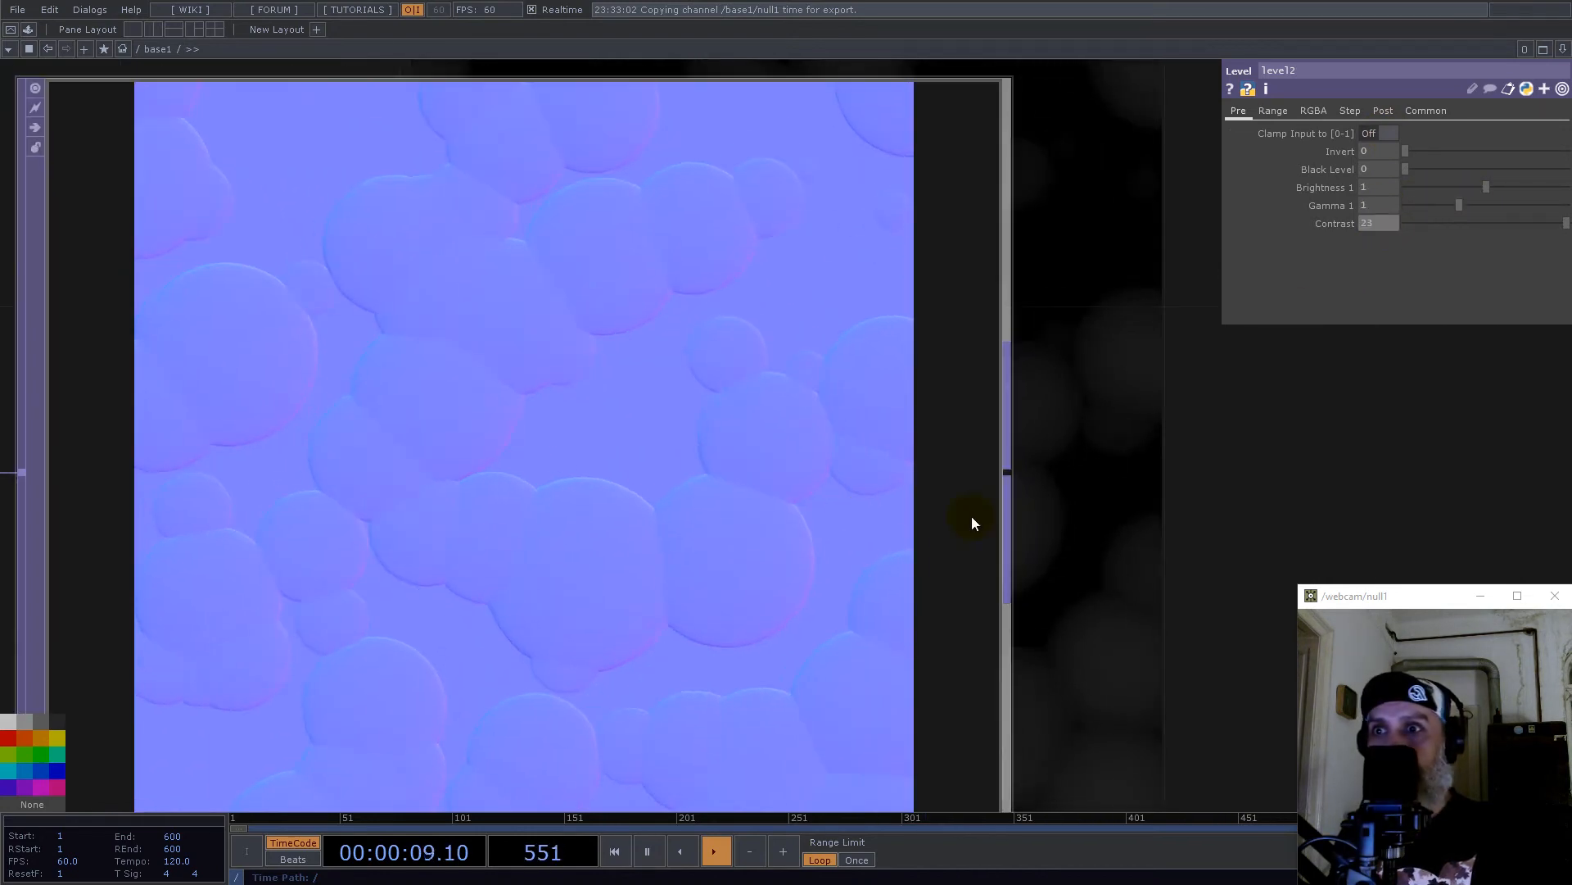
Step: Raise the contrast of level2 to 50 and examine the surface relief in normal1
scroll(684, 516, "down", 2)
scroll(526, 544, "up", 3)
scroll(603, 507, "down", 3)
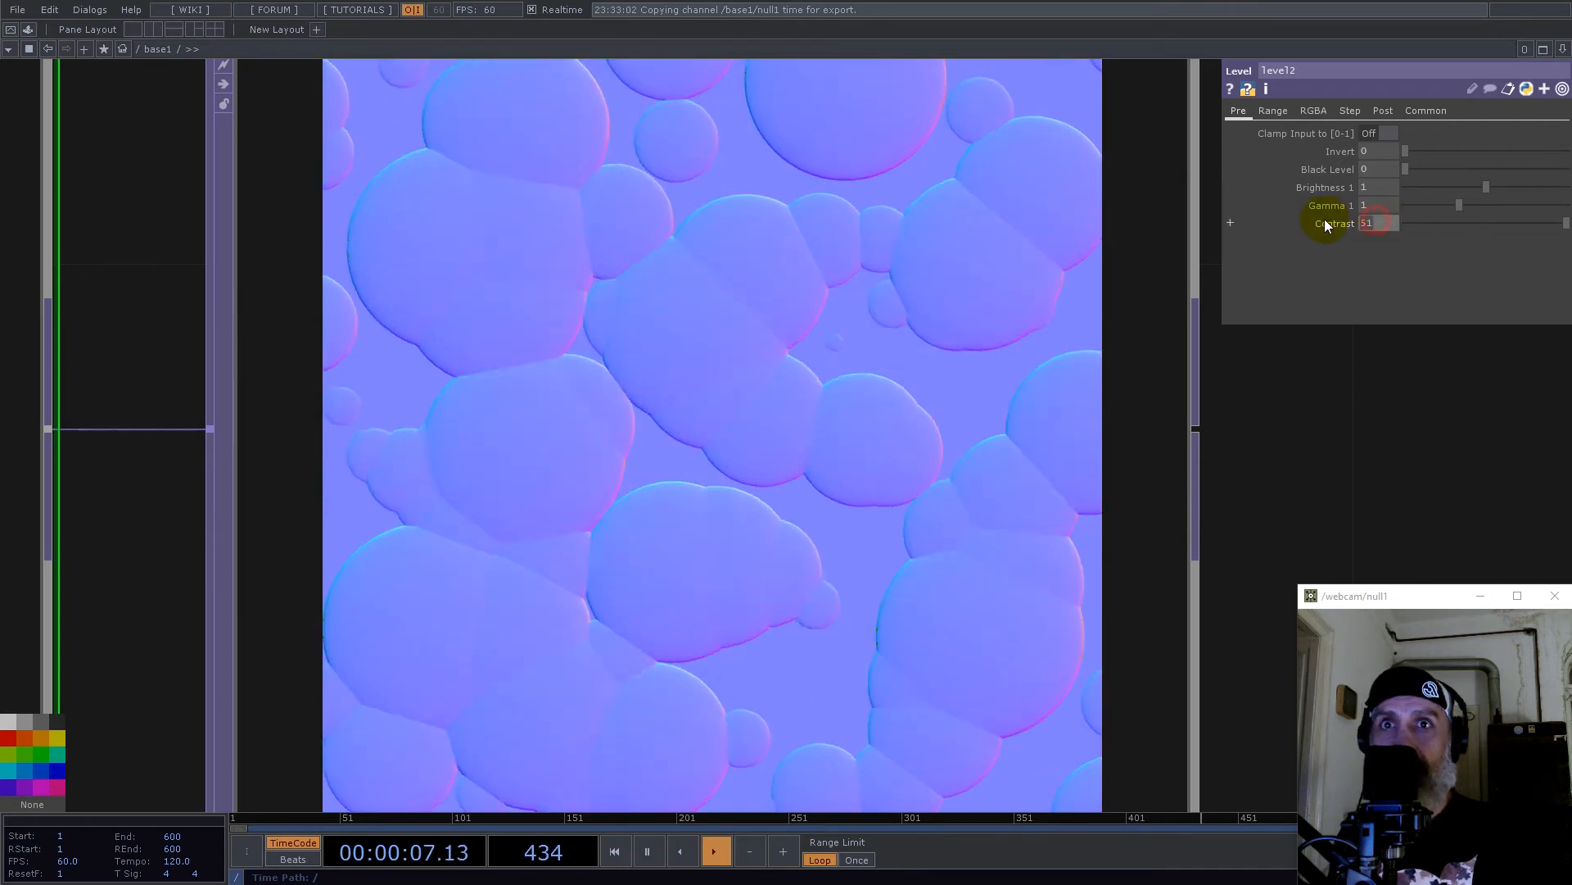
scroll(653, 311, "down", 8)
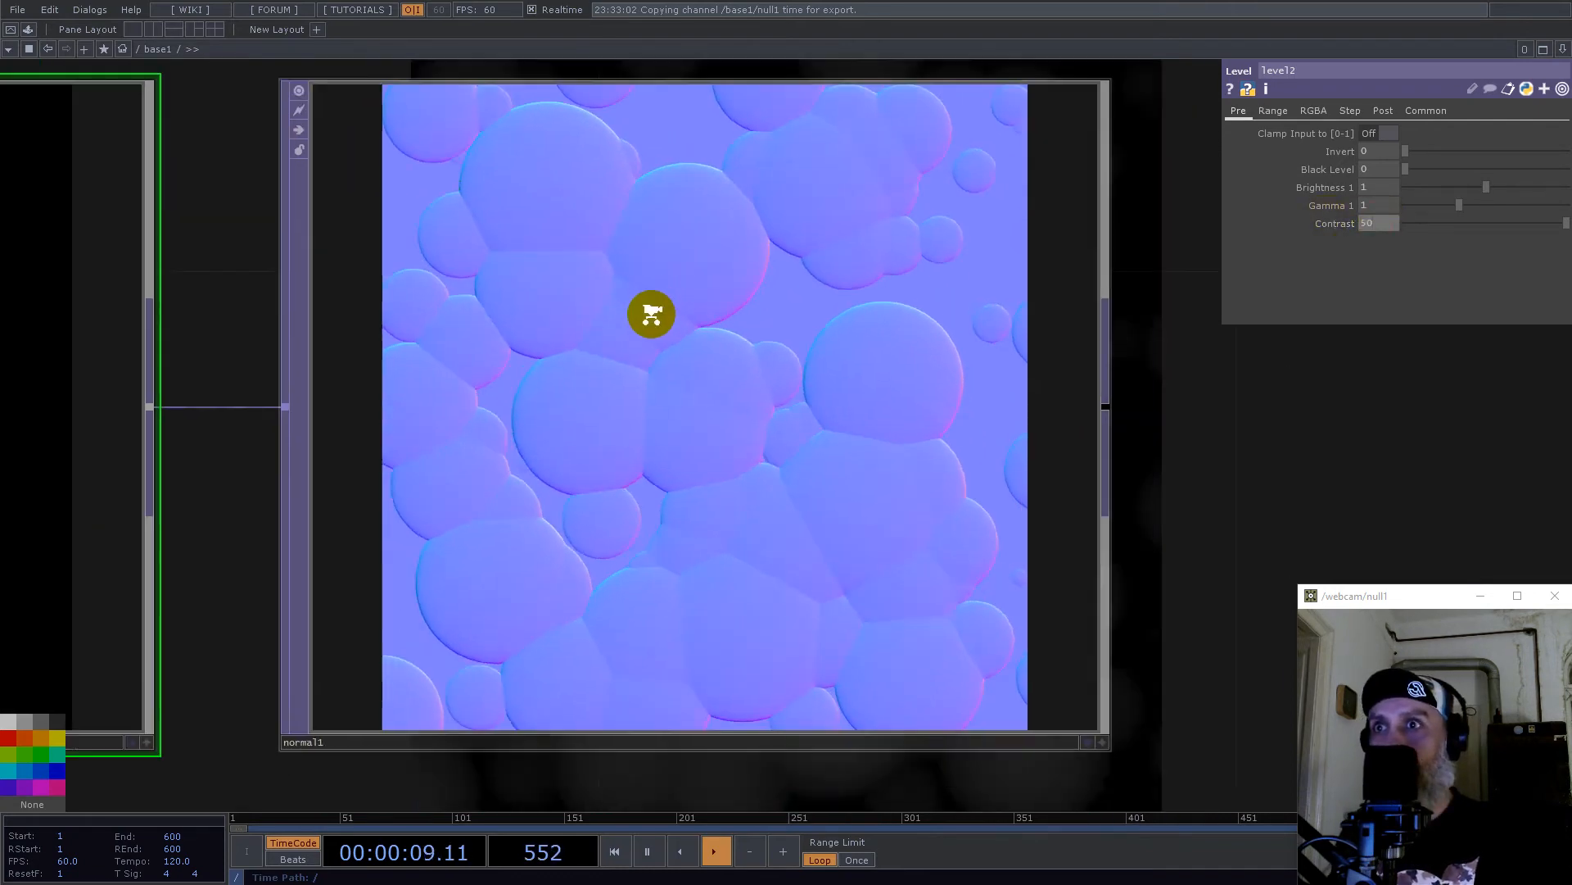
Step: Add a Level TOP connected to the output of normal1
right_click(792, 345)
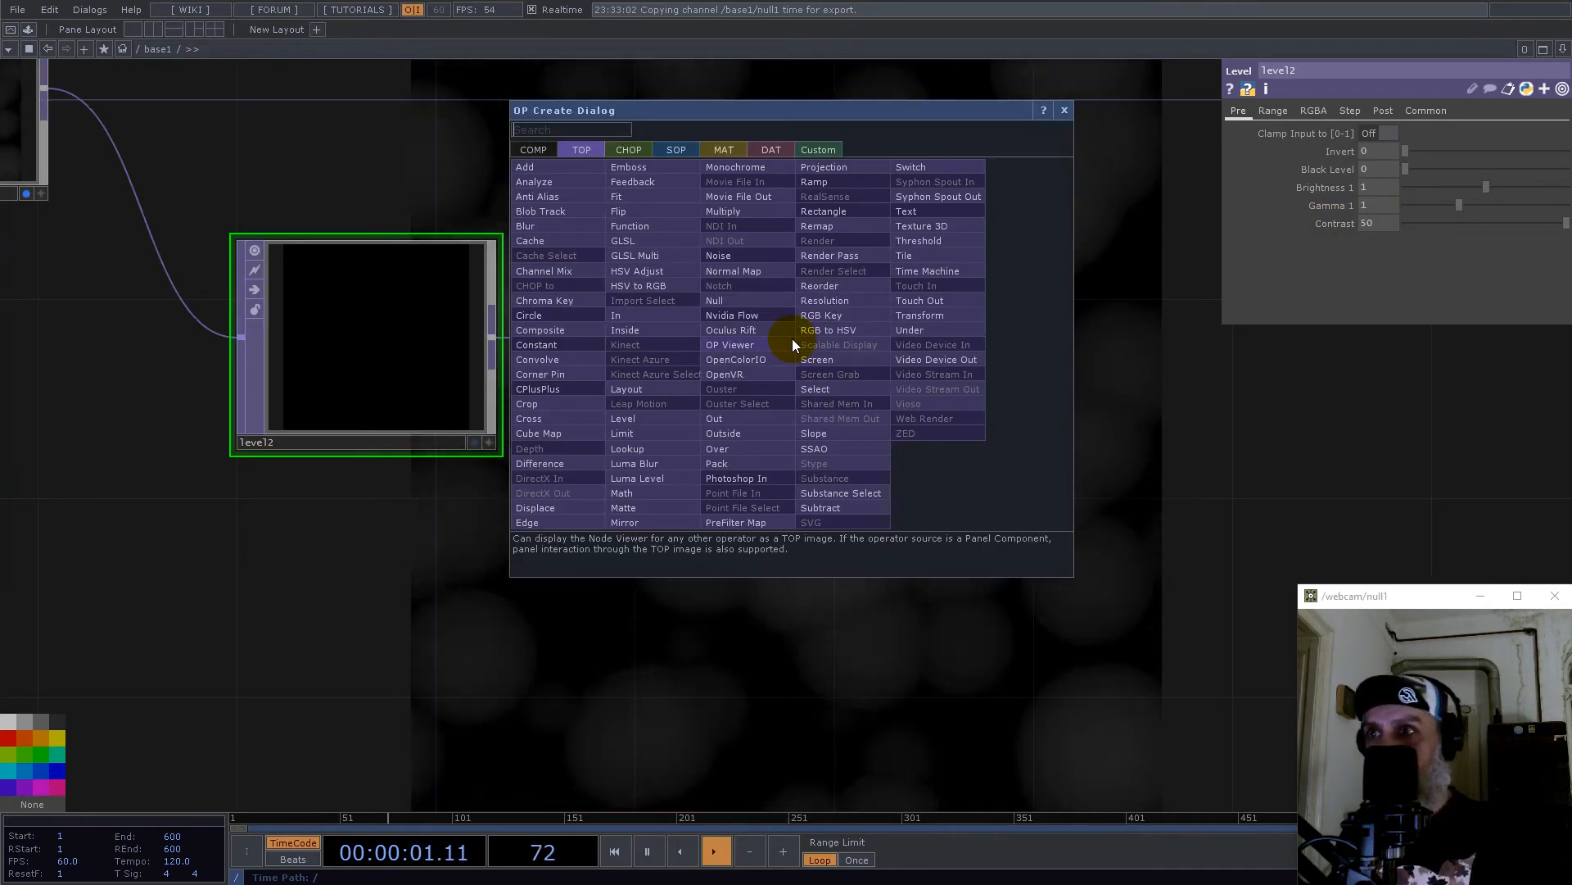
type("lev")
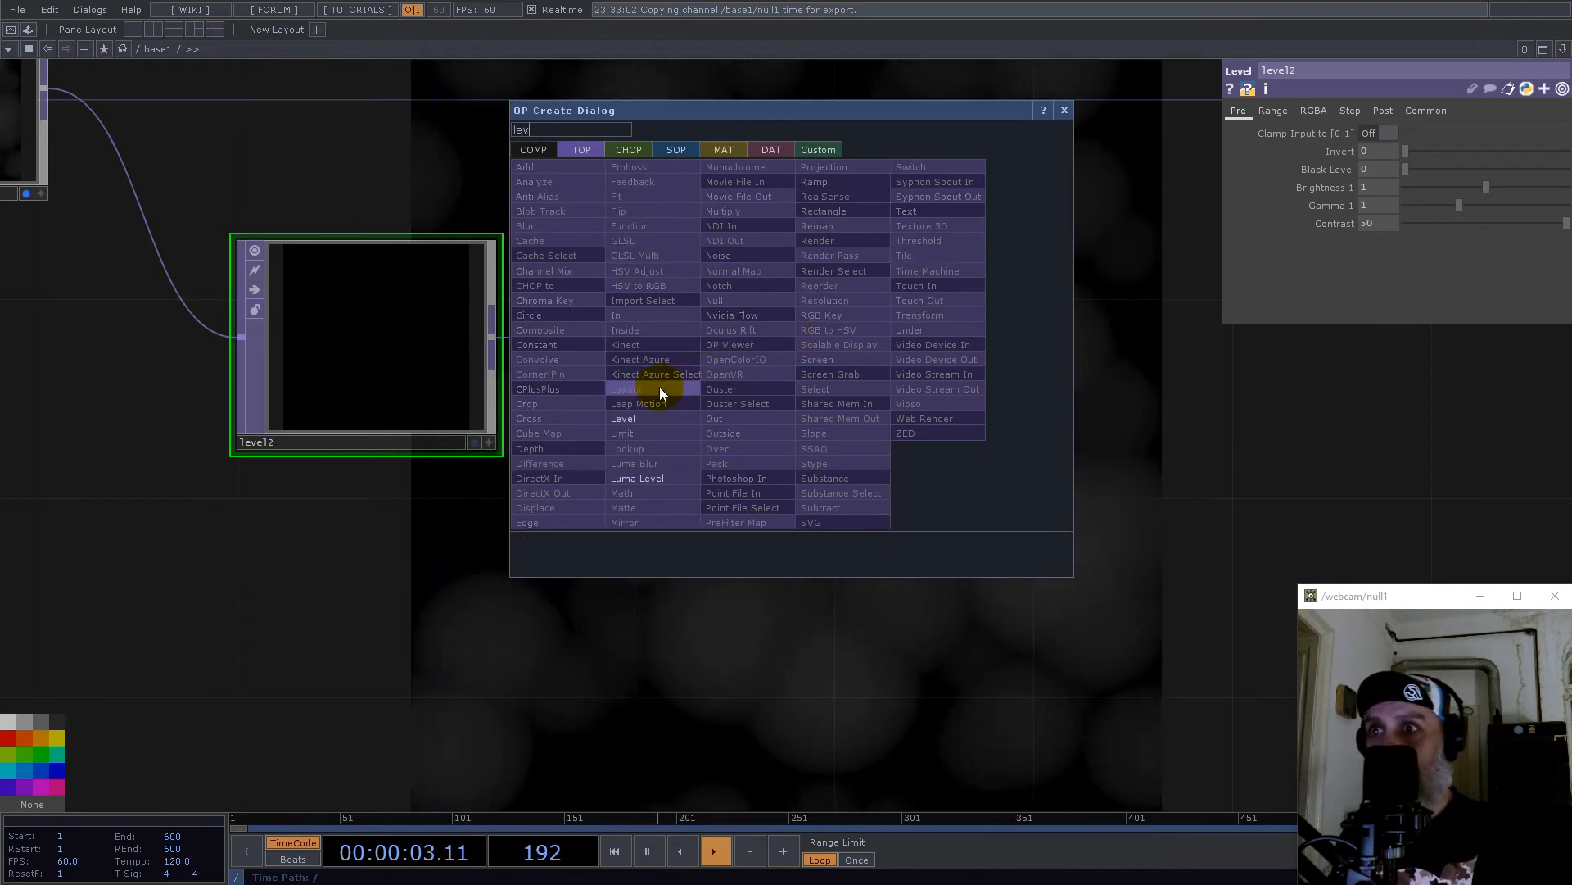
left_click(637, 419)
left_click(994, 344)
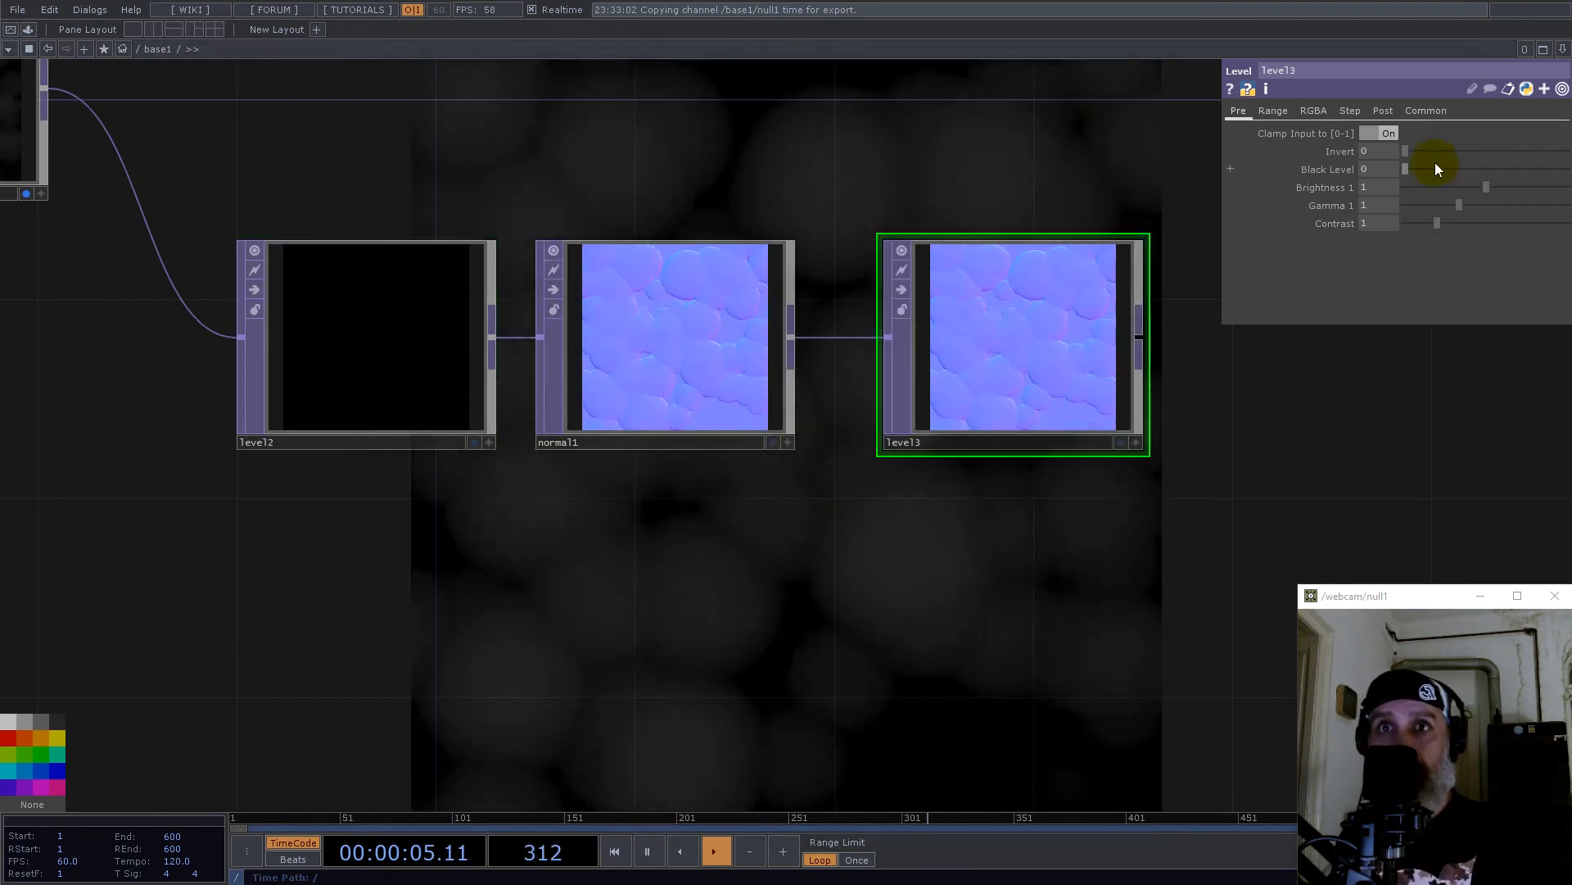
Step: Turn off clamping of the input to [0-1] in level3 and raise its contrast to 10
left_click(1384, 136)
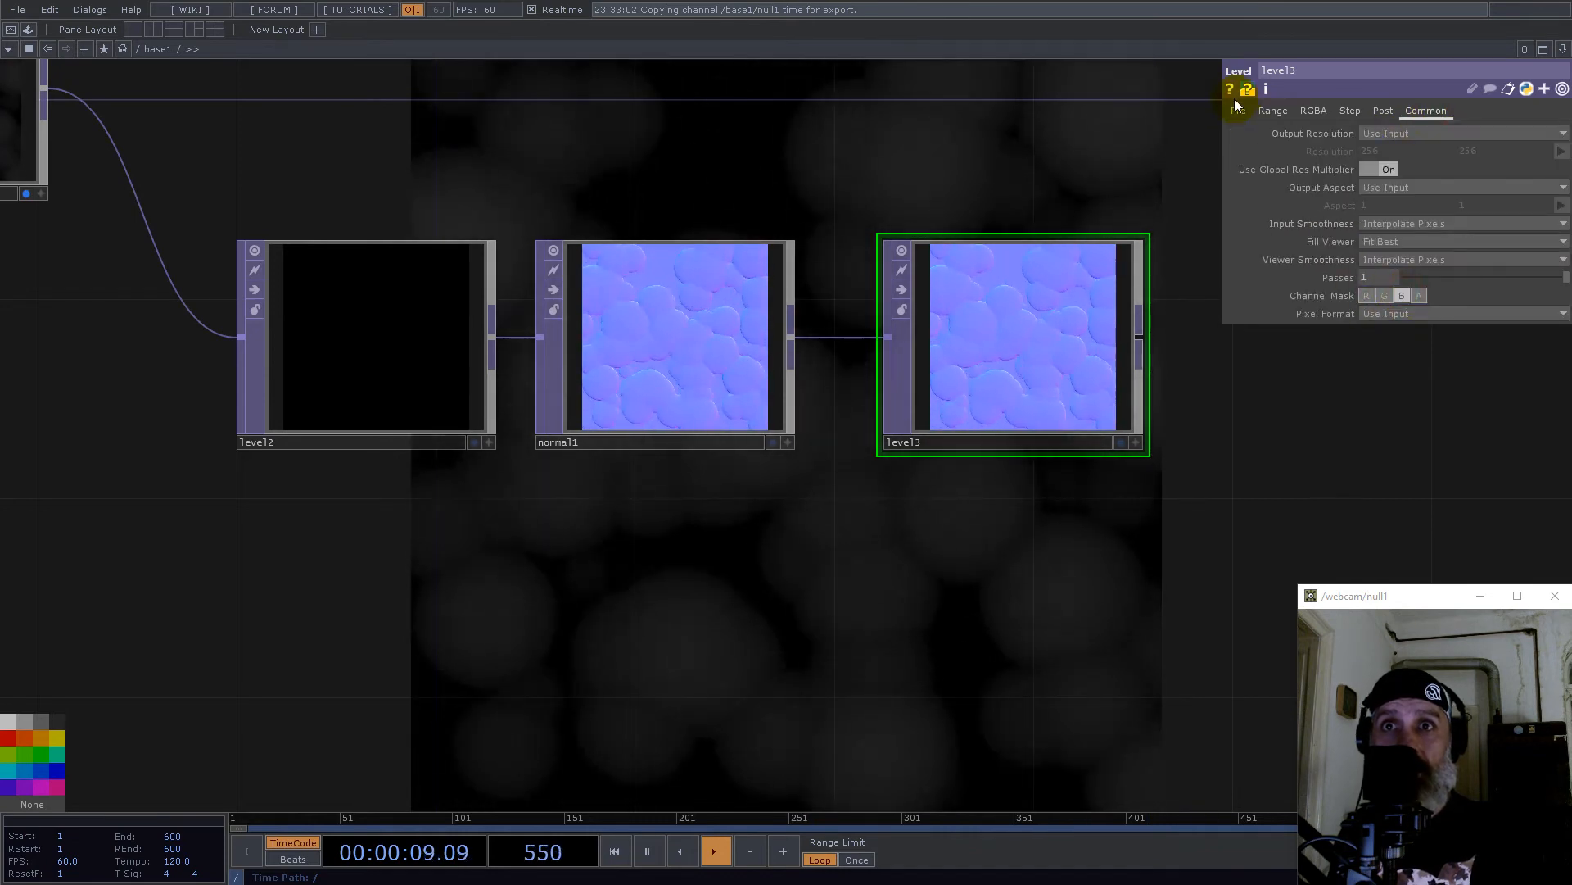
left_click_drag(1443, 223, 1533, 220)
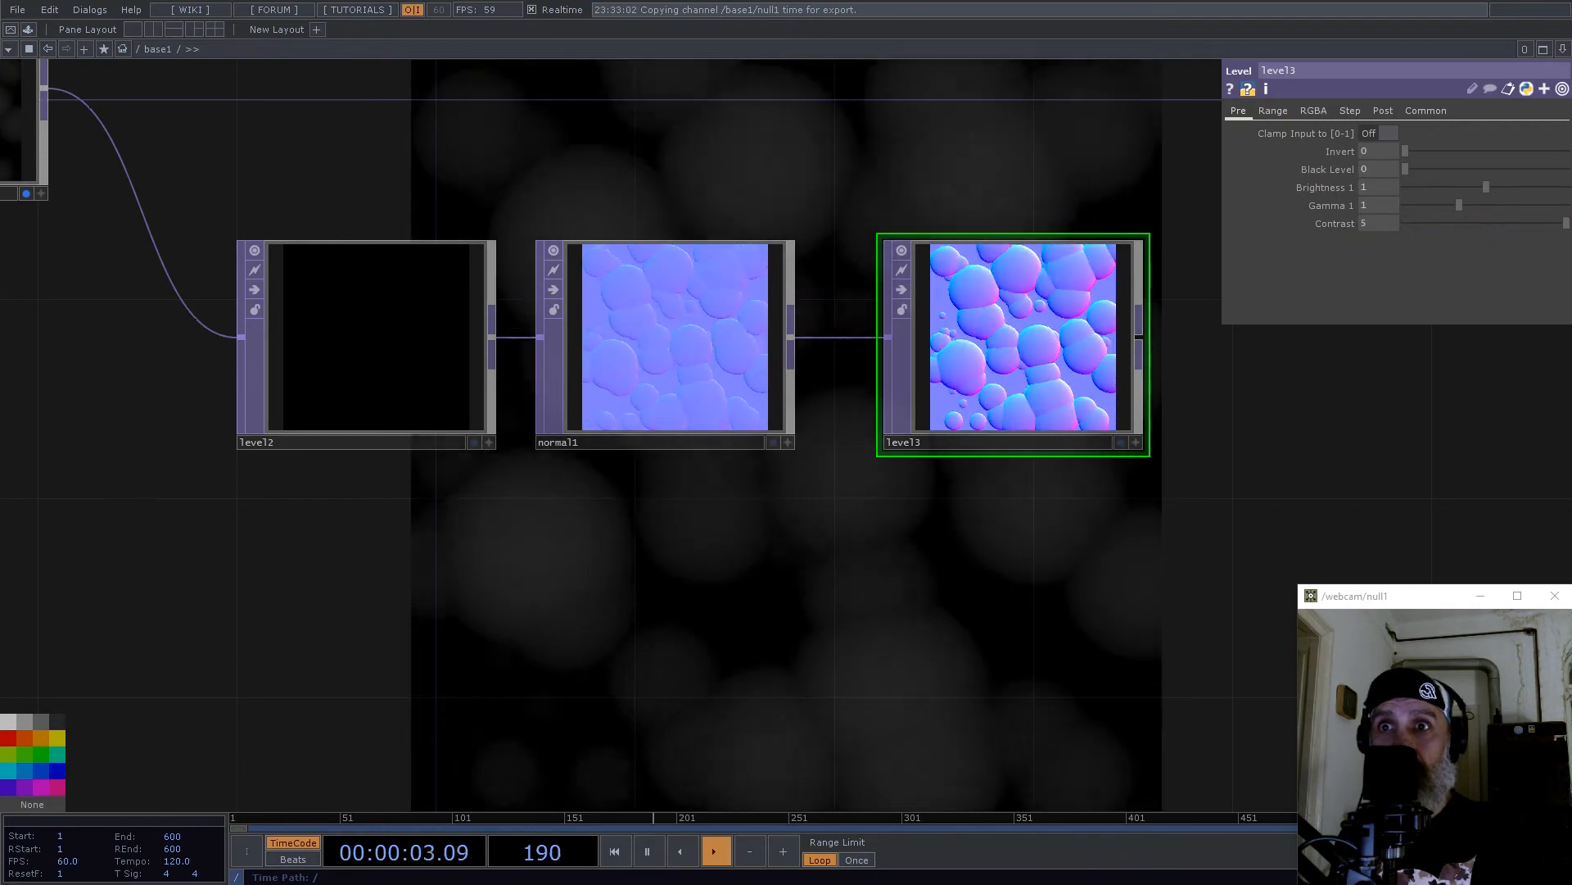
scroll(1204, 352, "up", 5)
middle_click_drag(1369, 222, 1535, 203)
scroll(611, 433, "down", 5)
Step: Add an unconnected Noise TOP above level3
left_click_drag(793, 357, 888, 372)
left_click_drag(540, 252, 793, 310)
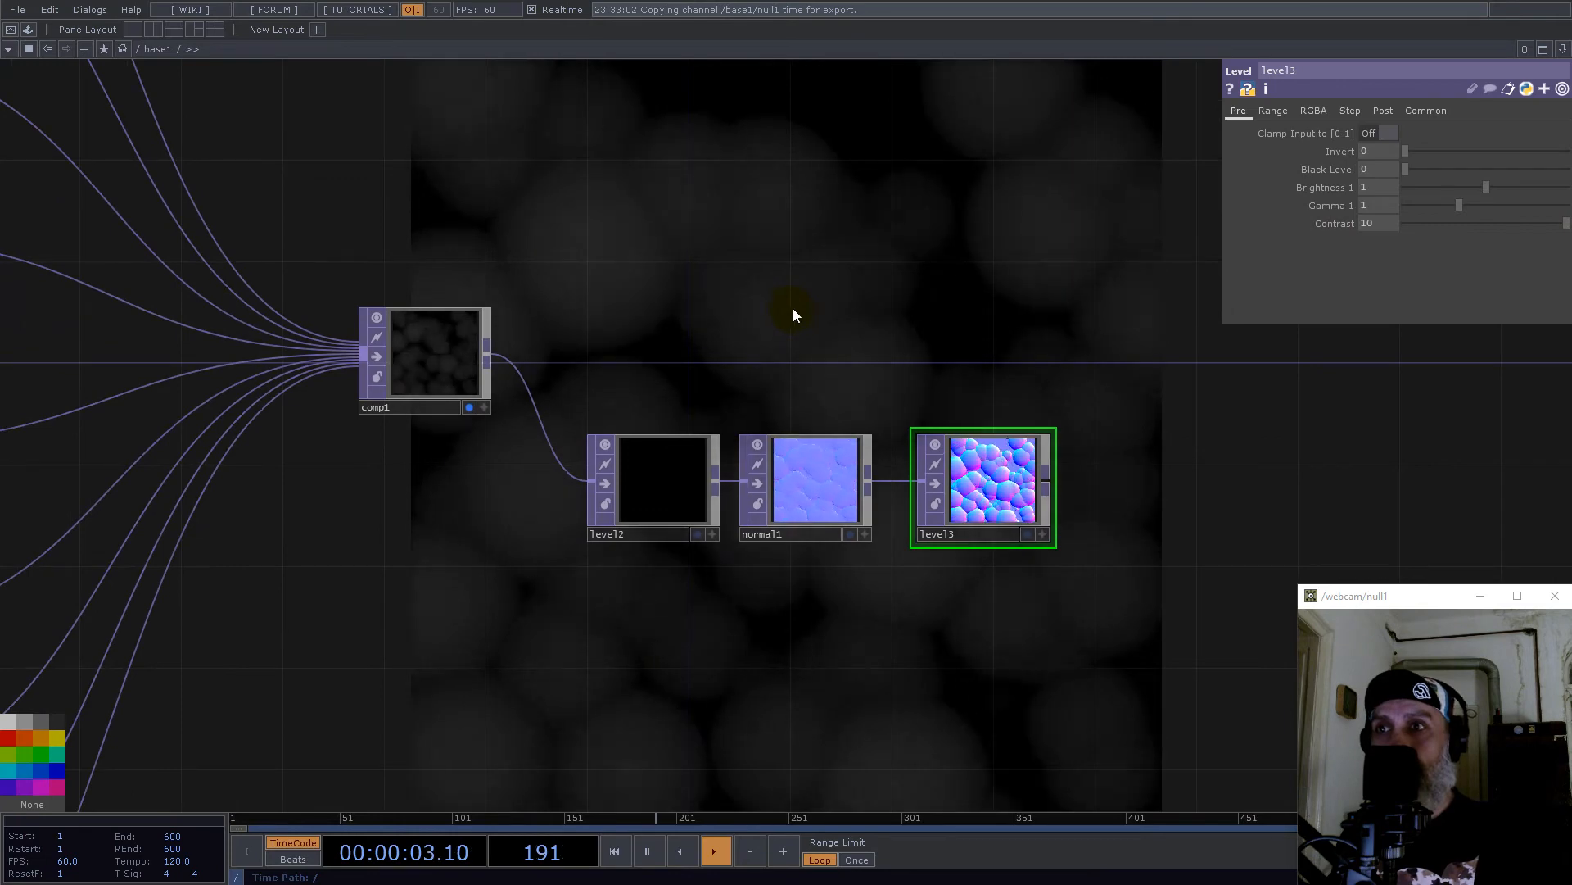
key("Tab")
type("noise")
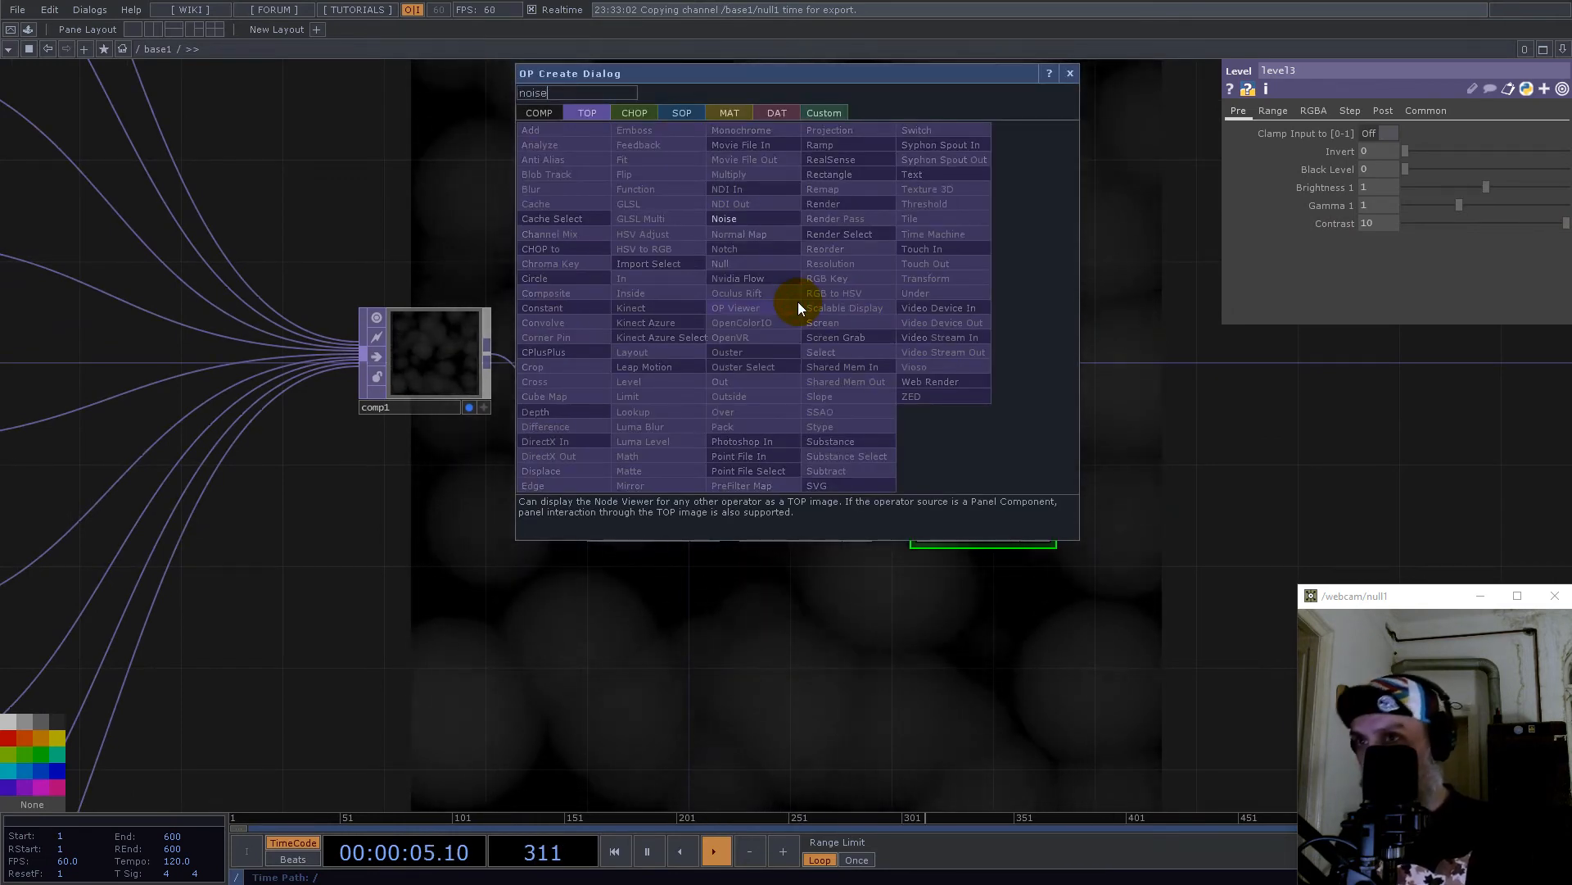
left_click(742, 217)
left_click(1065, 344)
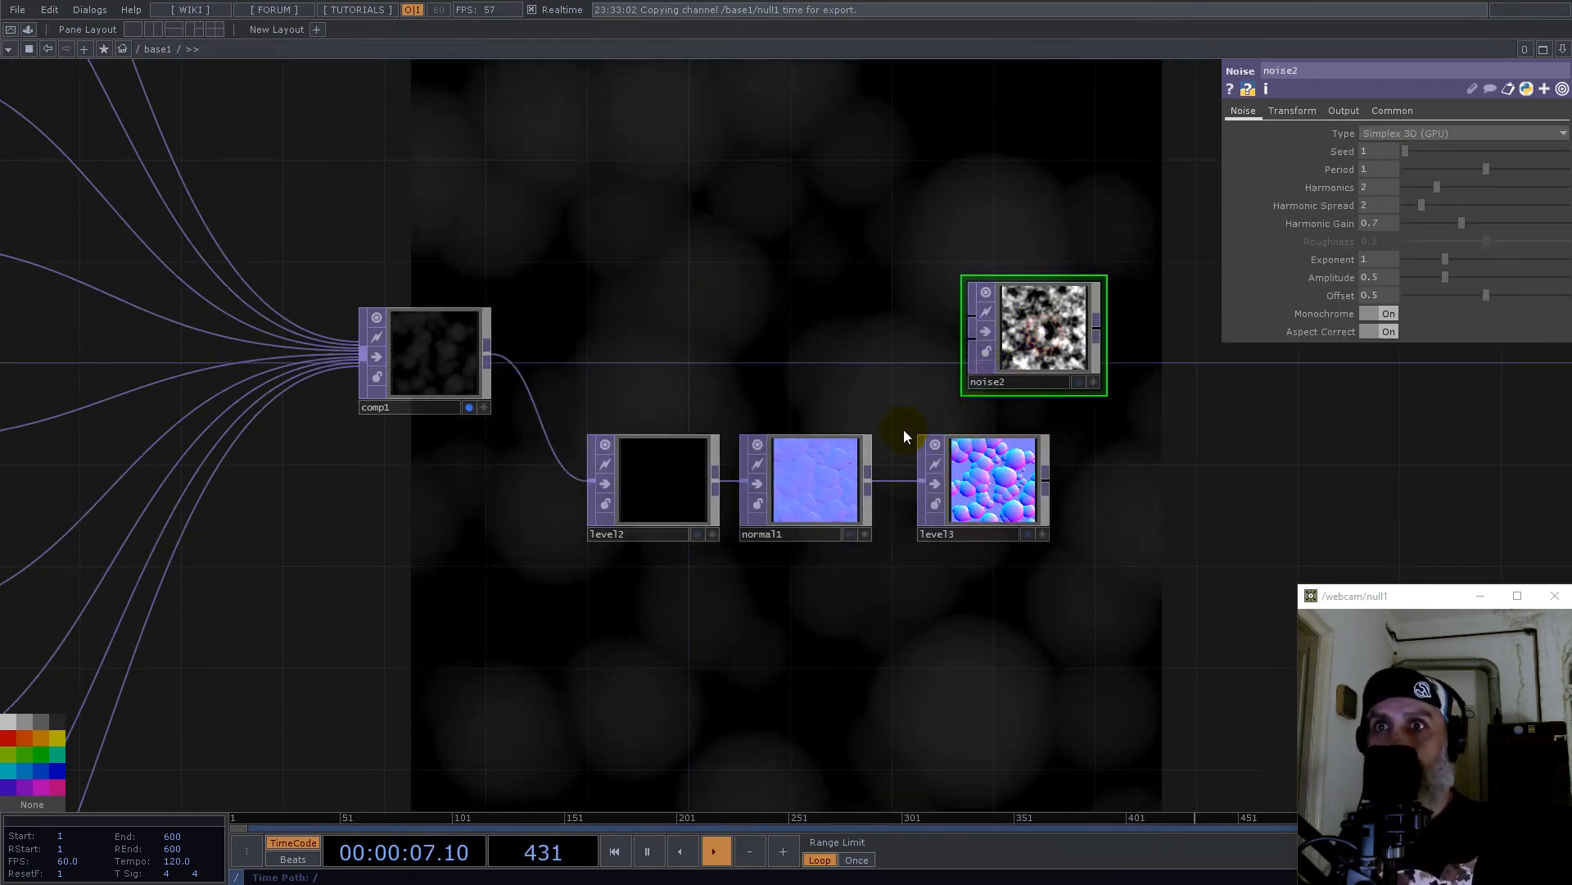
Step: Link the resolution width and height of noise2 to the res channel of null1
scroll(903, 429, "down", 5)
left_click_drag(302, 288, 506, 331)
scroll(491, 336, "up", 5)
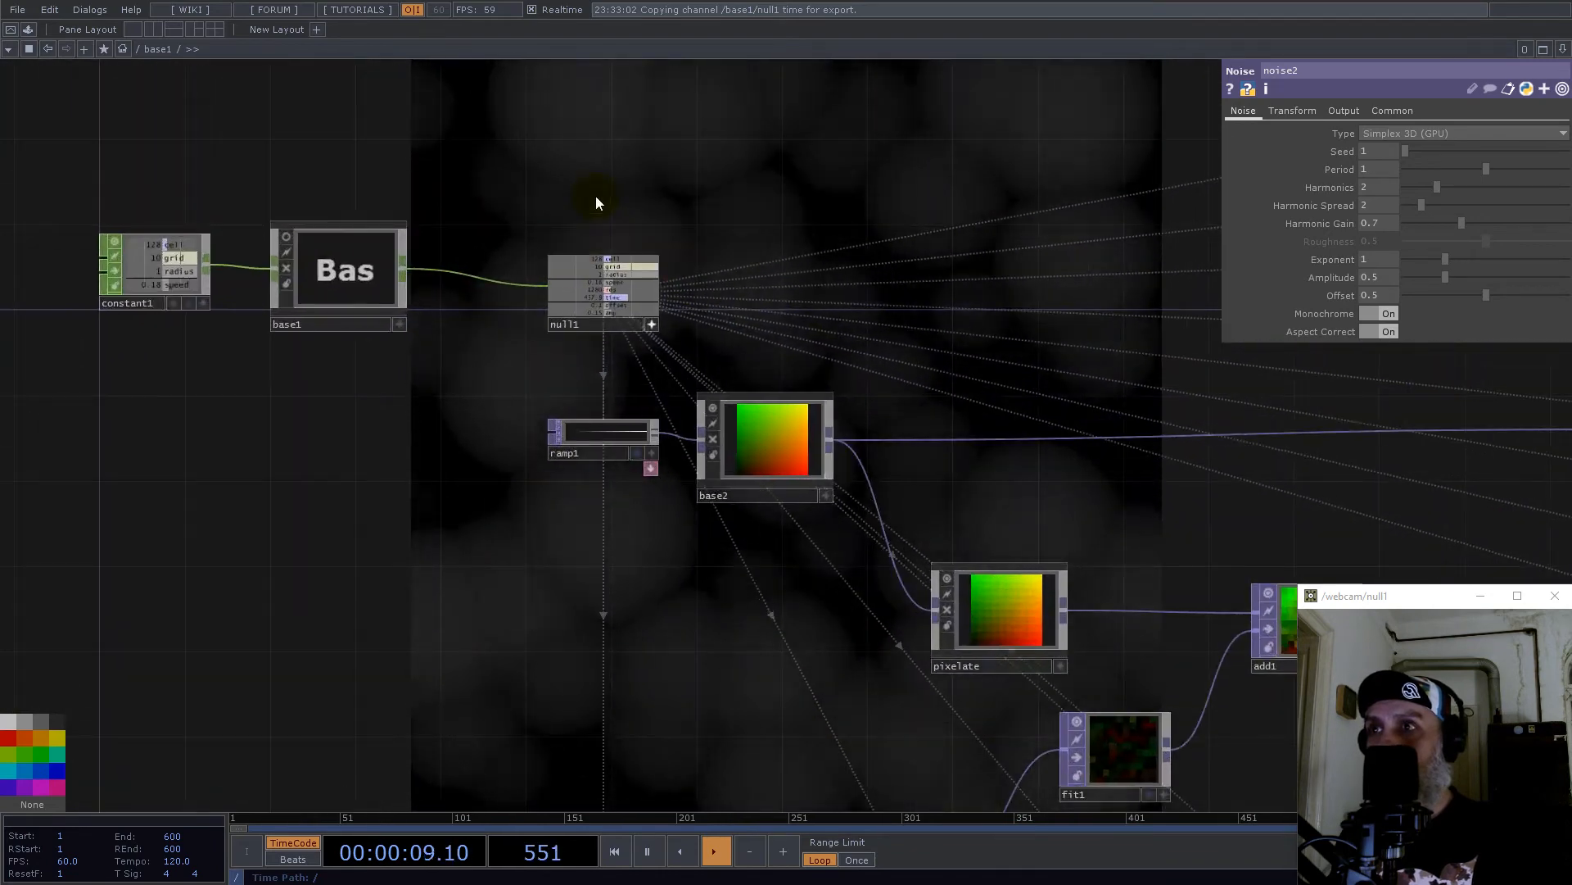
scroll(597, 213, "up", 4)
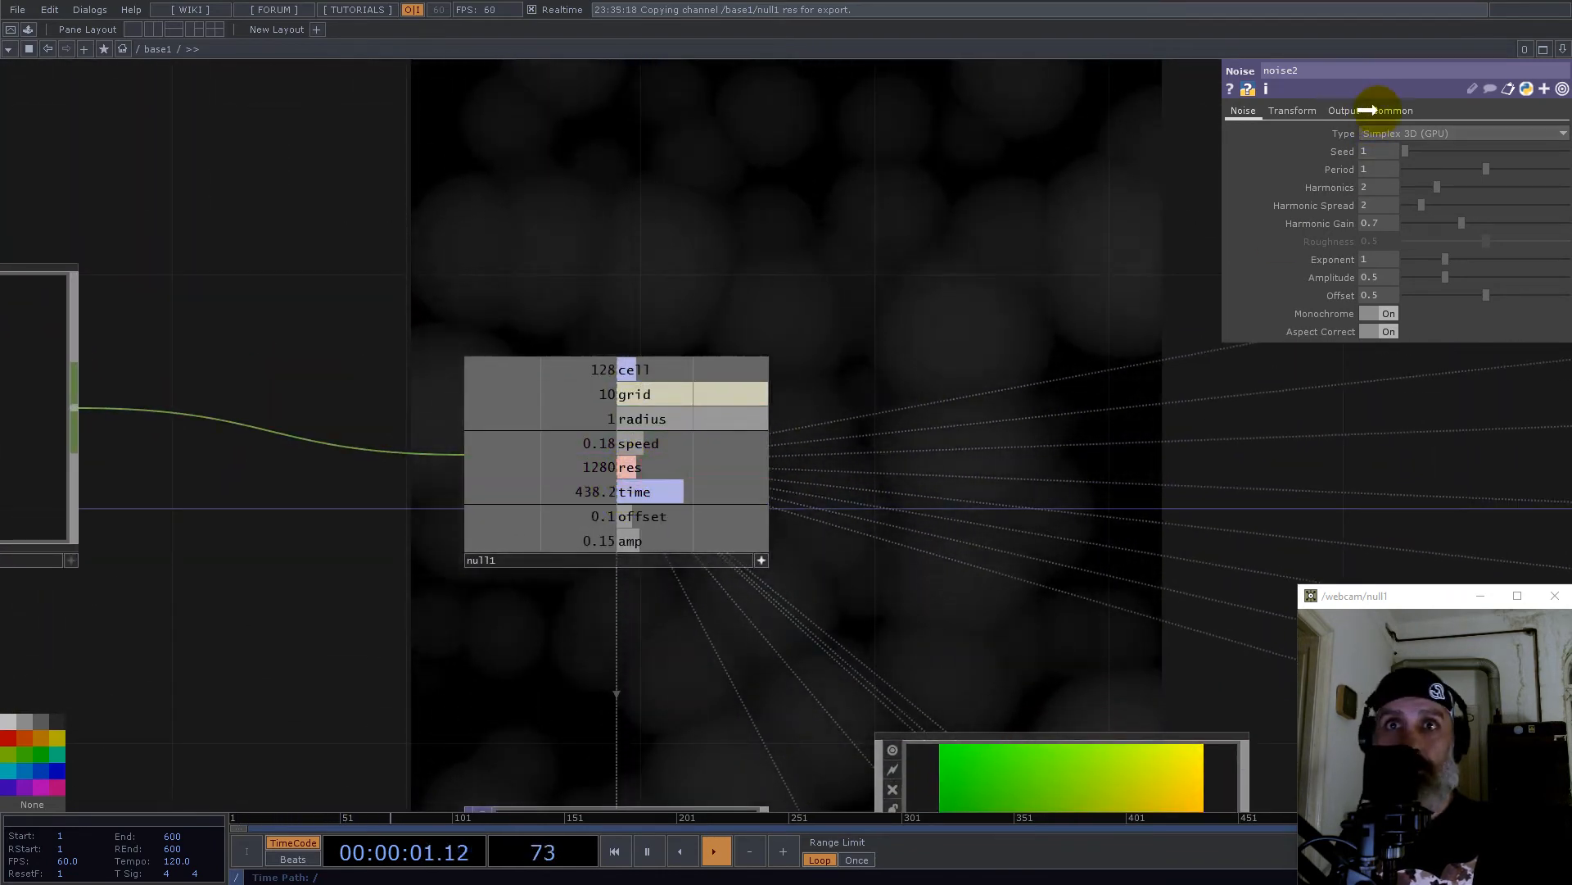
left_click(1393, 110)
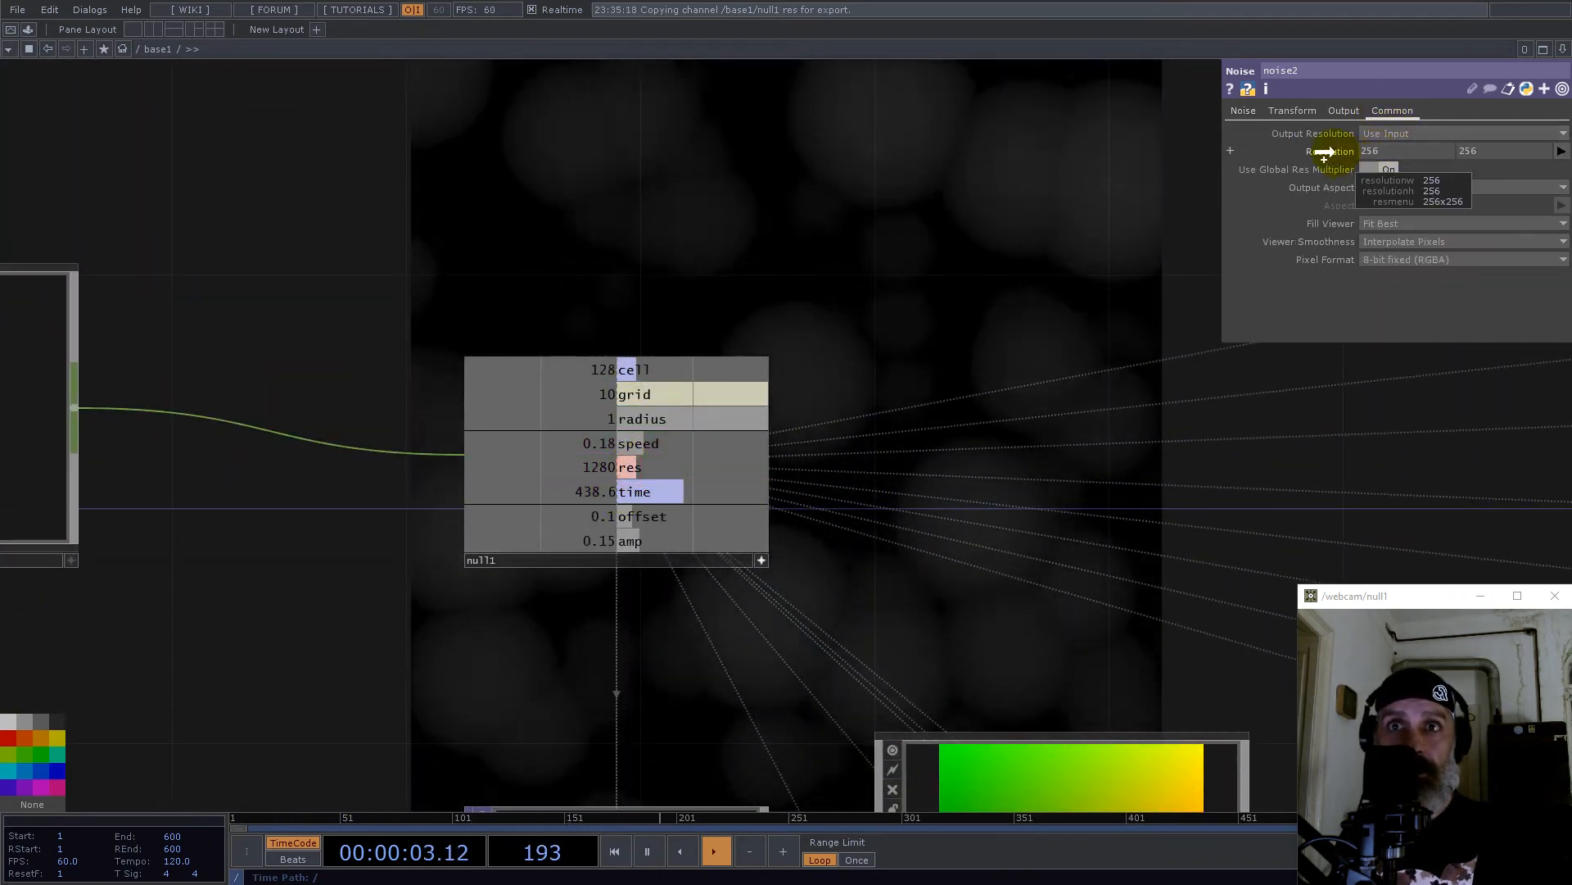
left_click_drag(1325, 153, 1330, 152)
left_click(1338, 152)
left_click_drag(1046, 287, 391, 196)
scroll(391, 214, "down", 3)
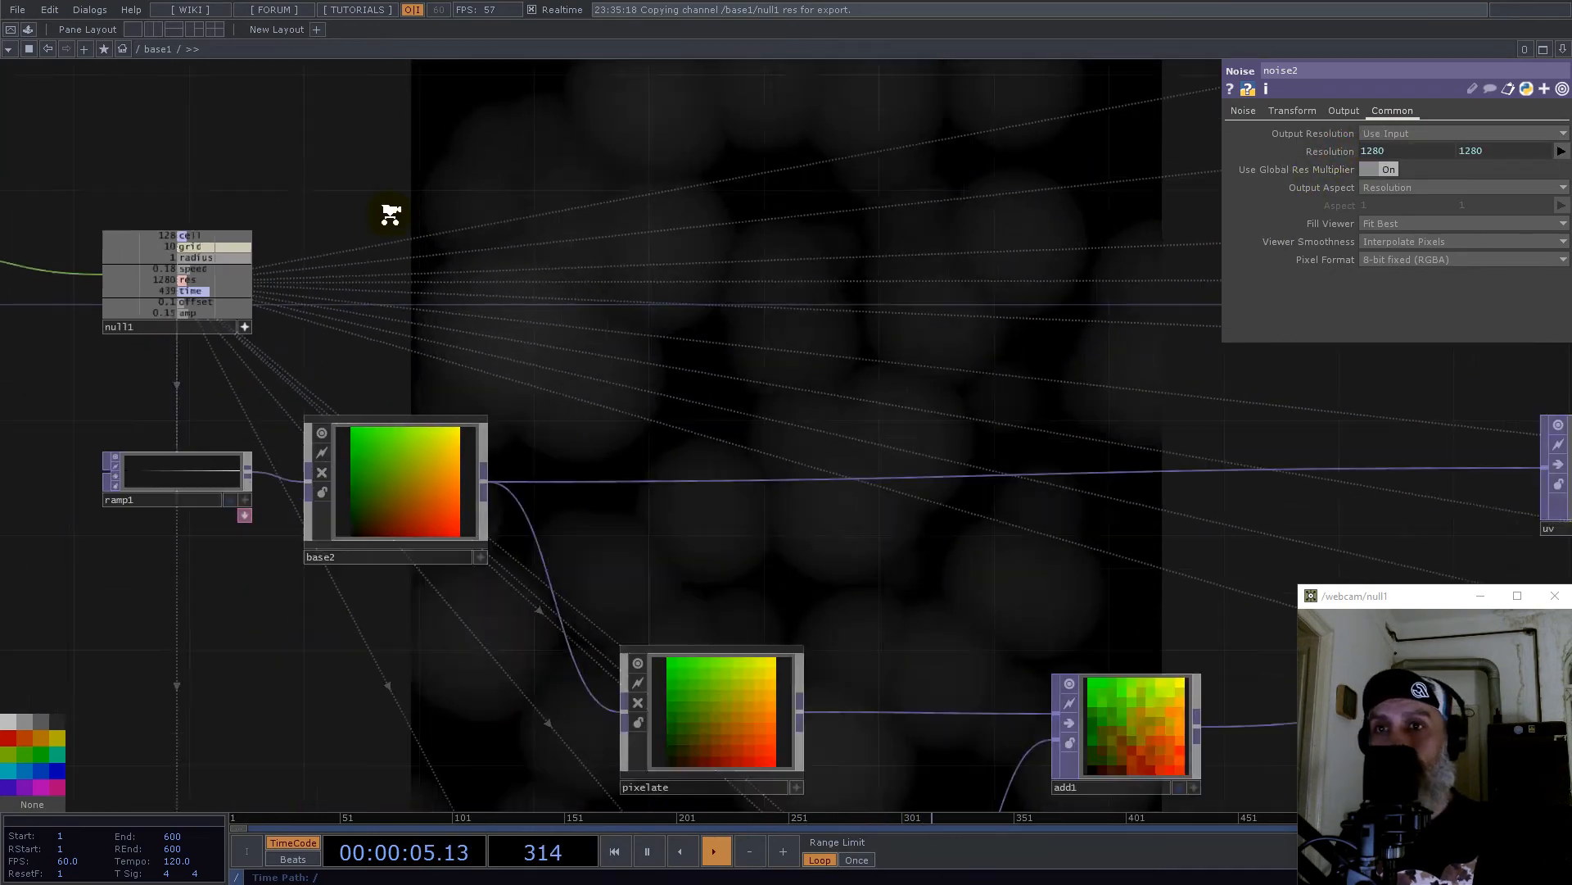
Step: Set the pixel format of noise2 to 32-bit float (RGB)
scroll(391, 214, "down", 10)
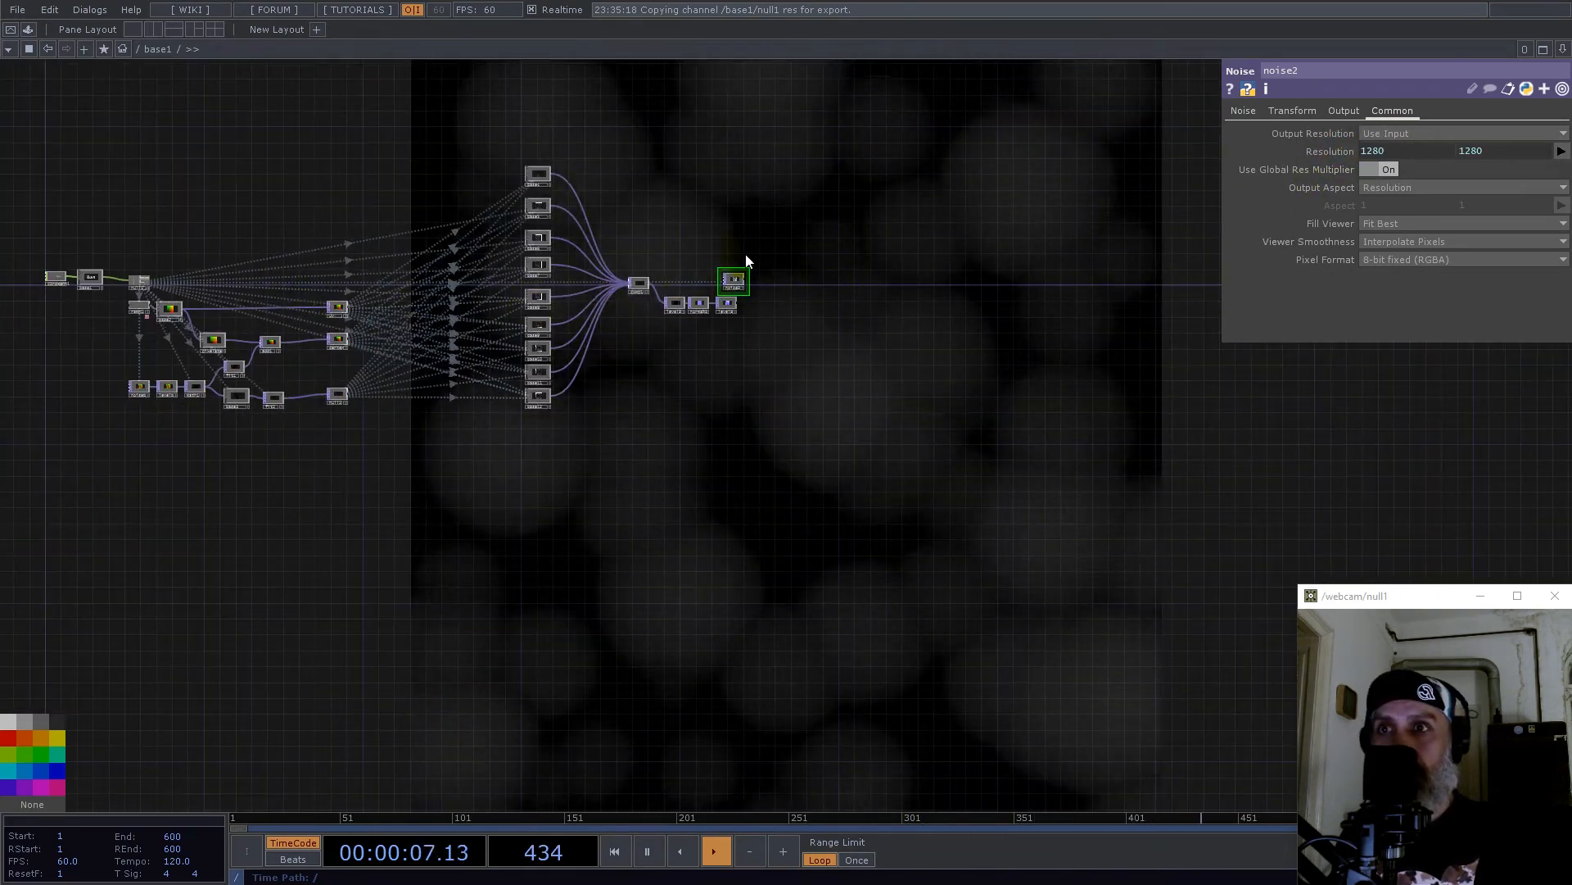
scroll(778, 262, "up", 8)
left_click_drag(785, 362, 1043, 399)
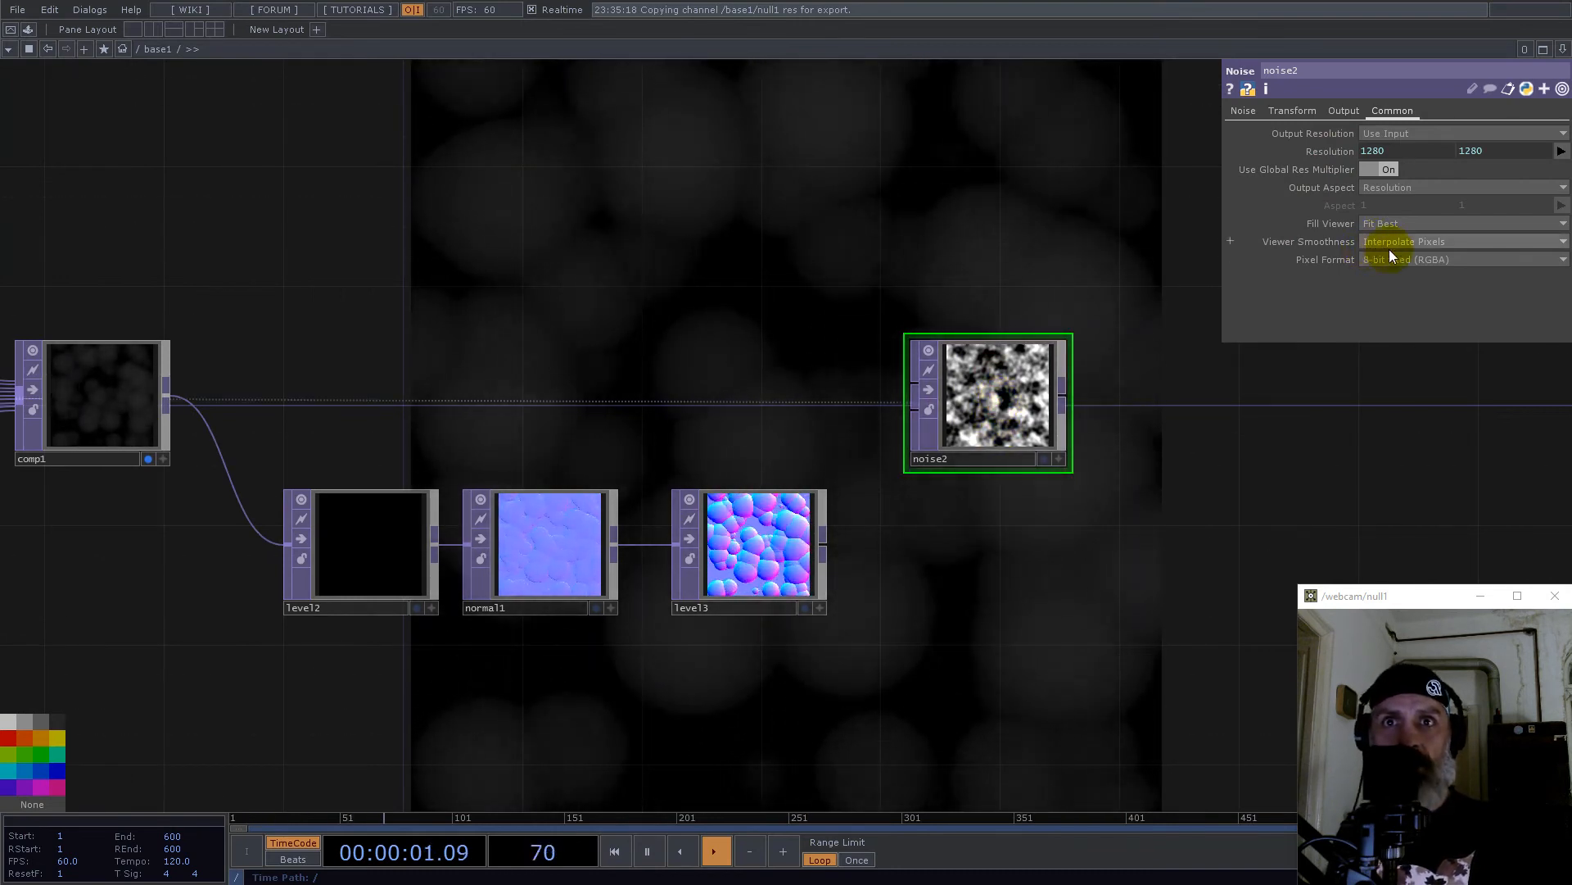
left_click(1390, 256)
left_click(1425, 405)
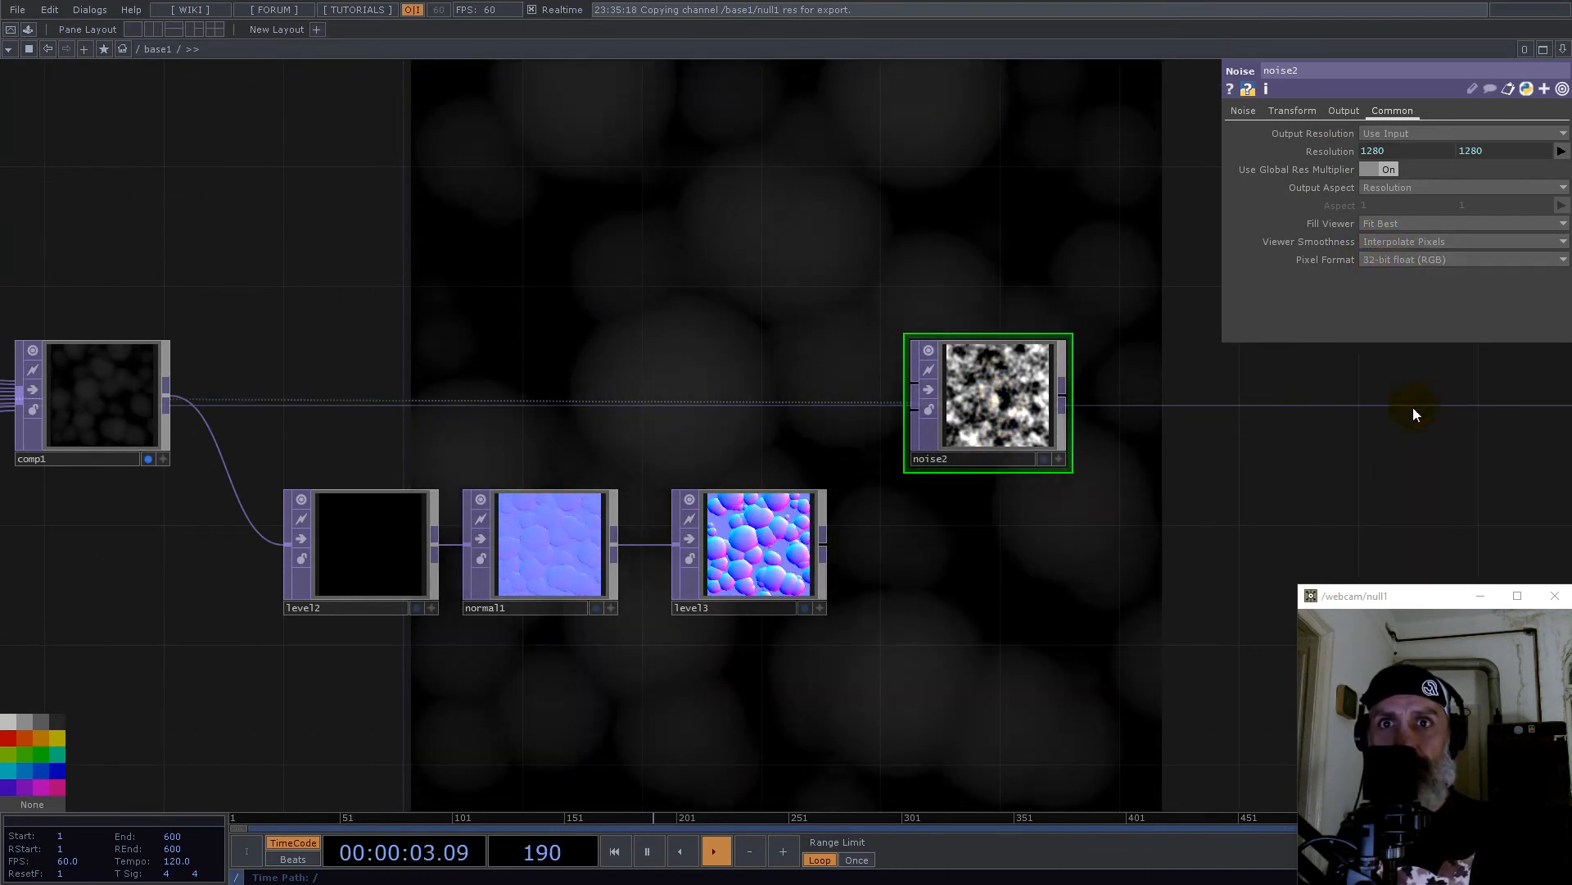
Step: Connect level3's output to the second input of noise2 and look over the noise mapped onto the spheres
left_click(824, 544)
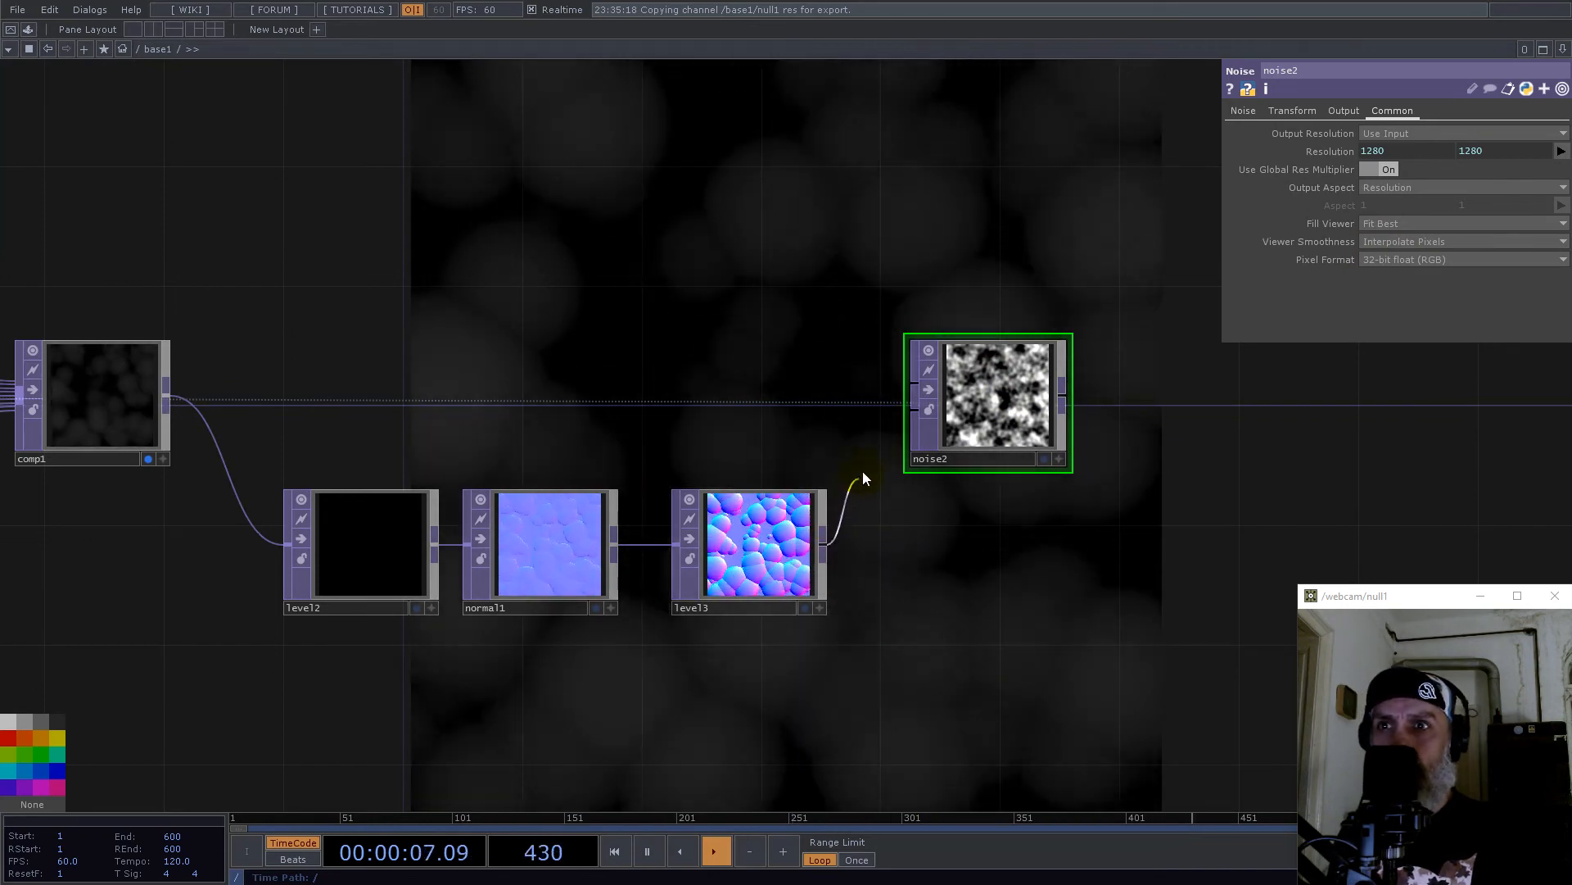
left_click(892, 416)
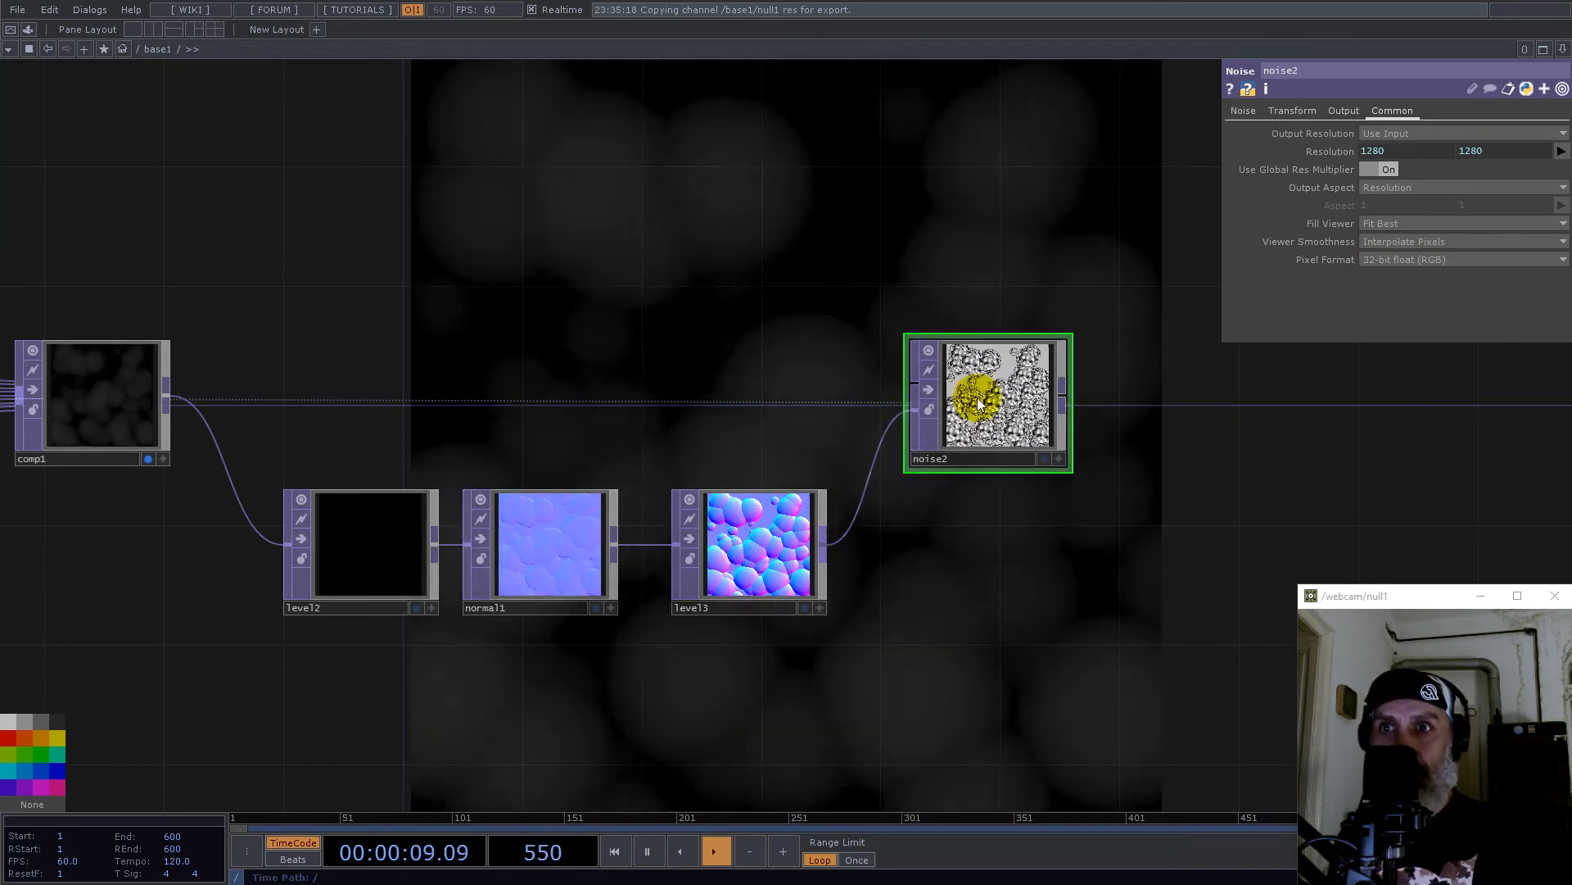
scroll(1024, 403, "up", 5)
scroll(1023, 409, "up", 3)
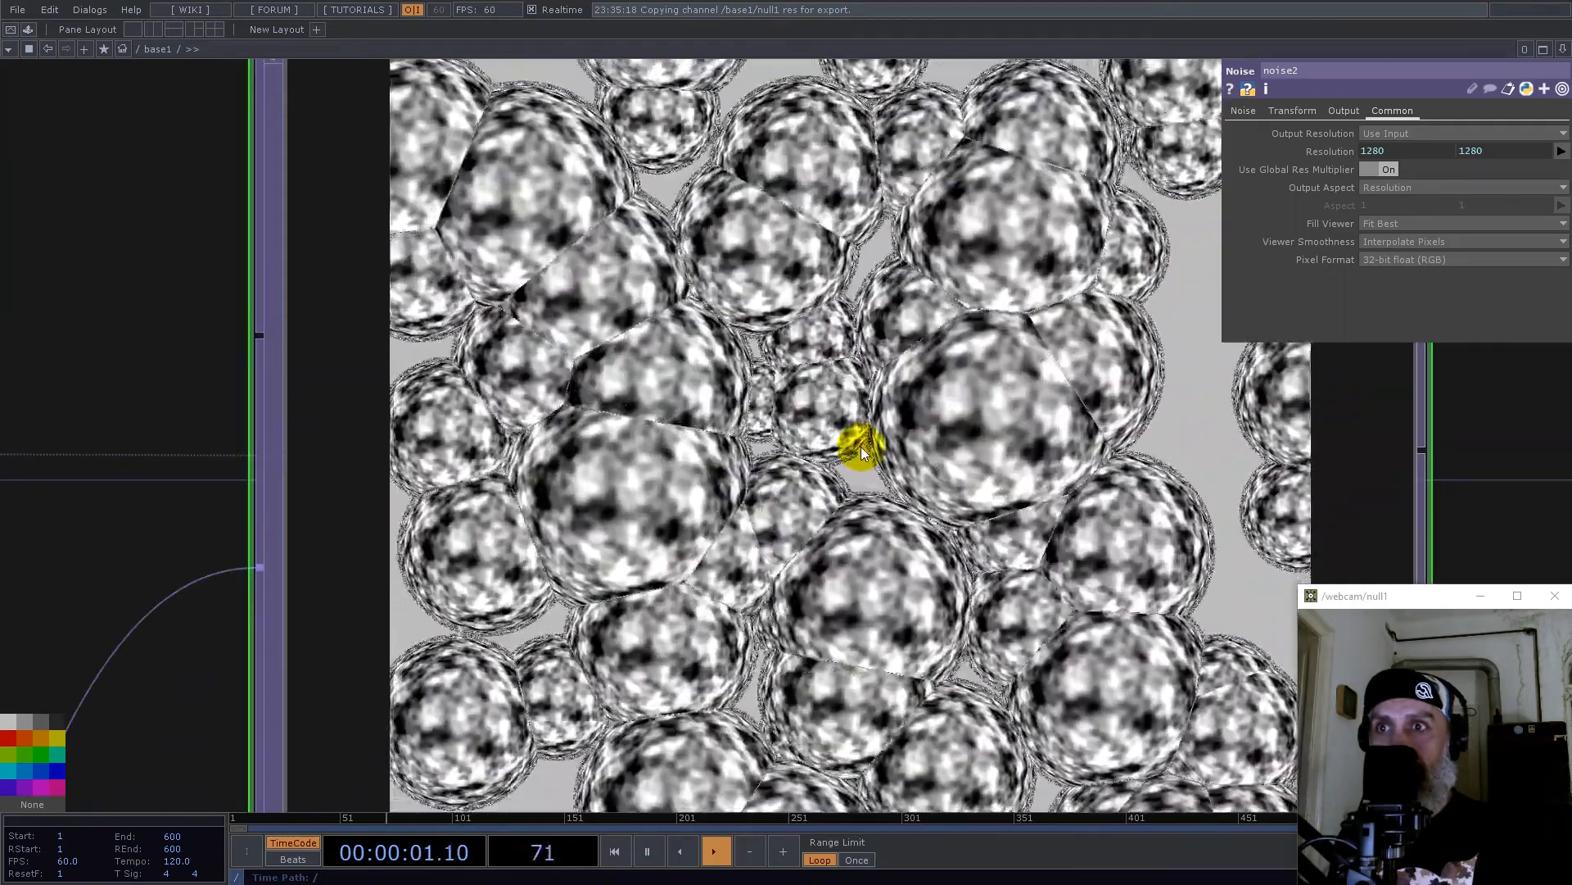
scroll(860, 447, "down", 5)
Step: Set the period of noise2 to 8 and turn off Monochrome
left_click(1243, 111)
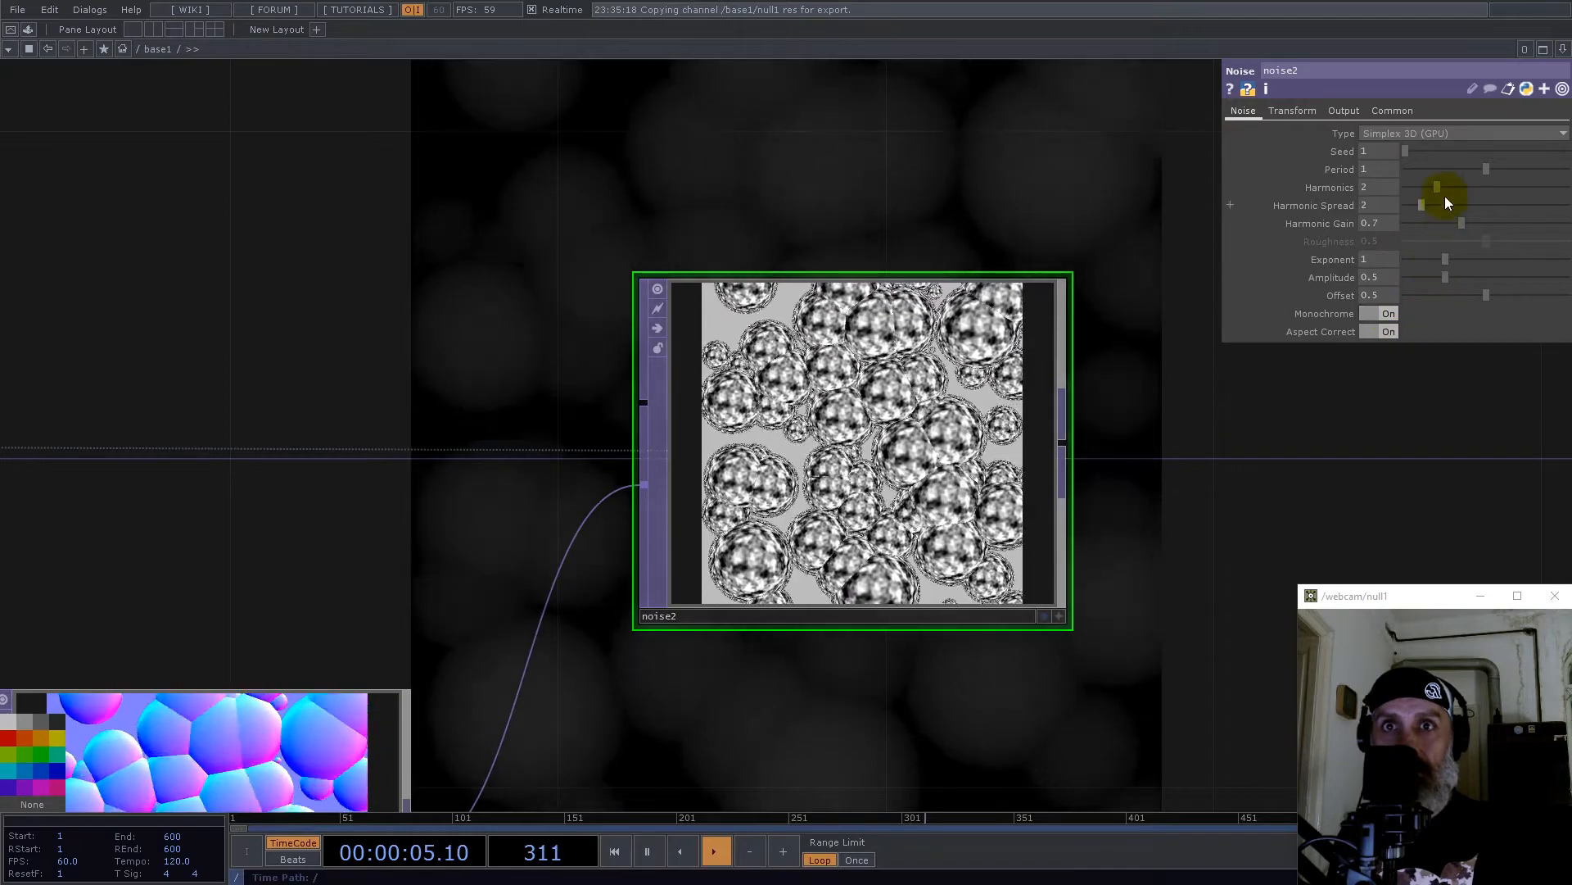
left_click_drag(1487, 169, 1565, 169)
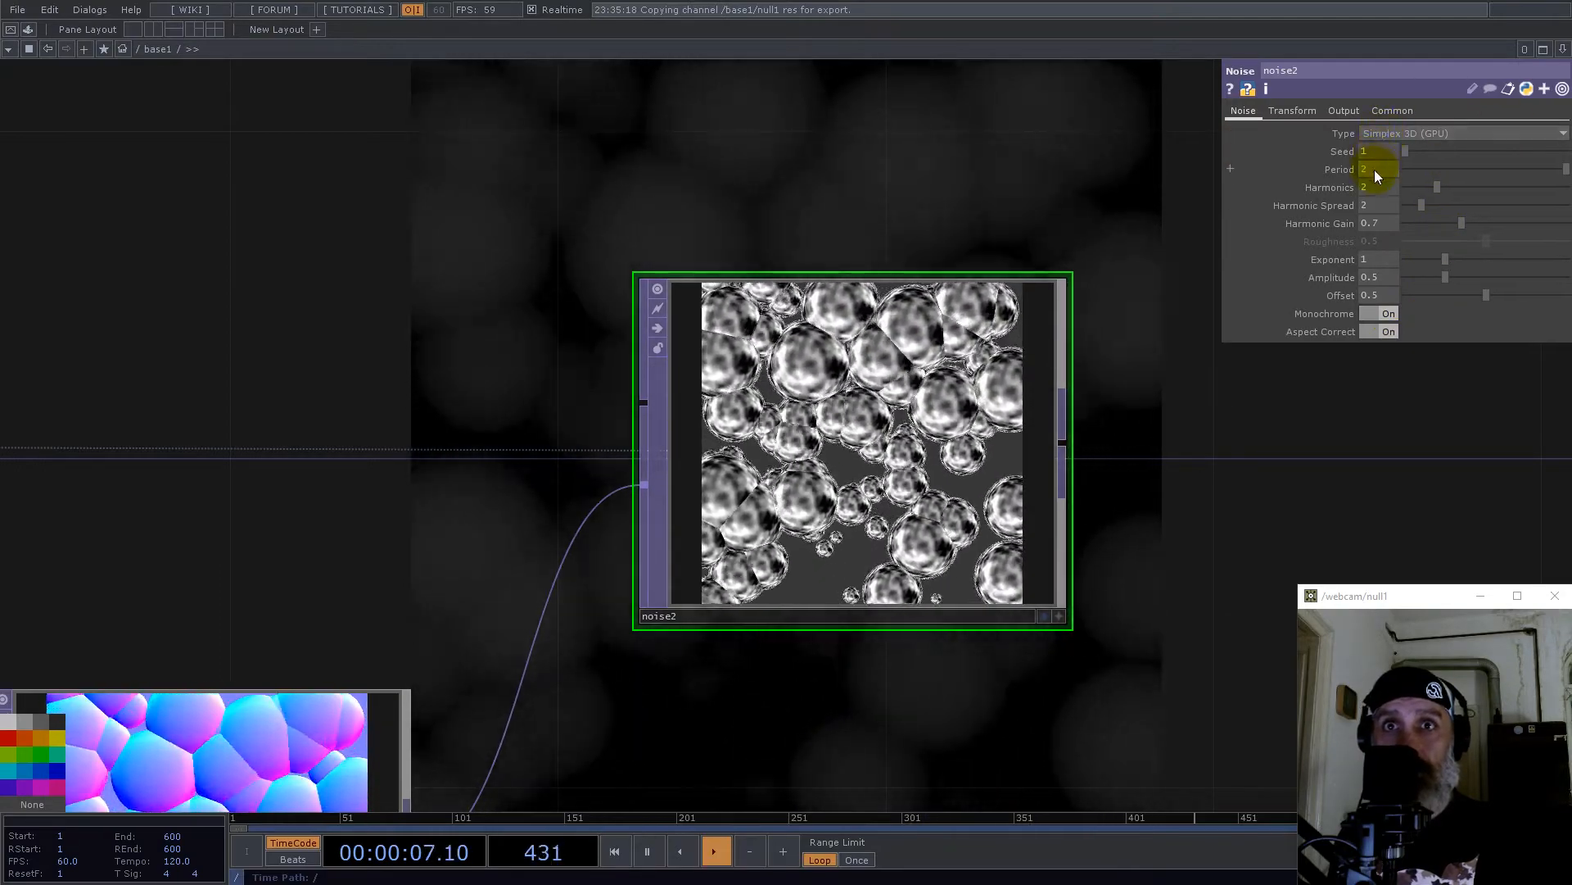
middle_click_drag(1374, 169, 1370, 146)
left_click(1383, 314)
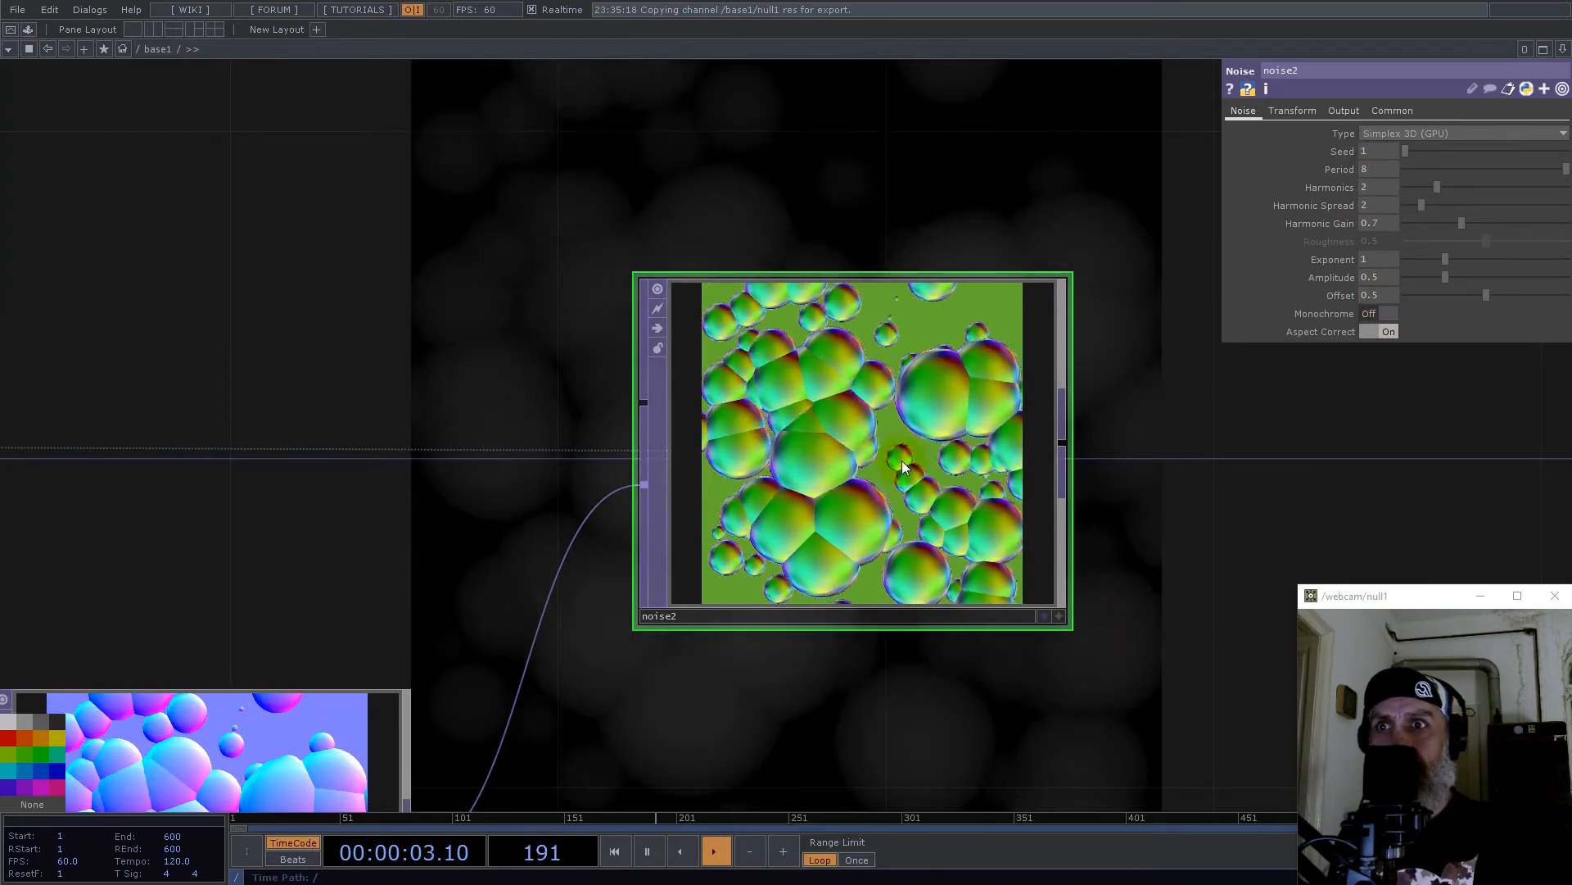
scroll(917, 467, "down", 5)
scroll(939, 479, "up", 4)
scroll(908, 466, "down", 6)
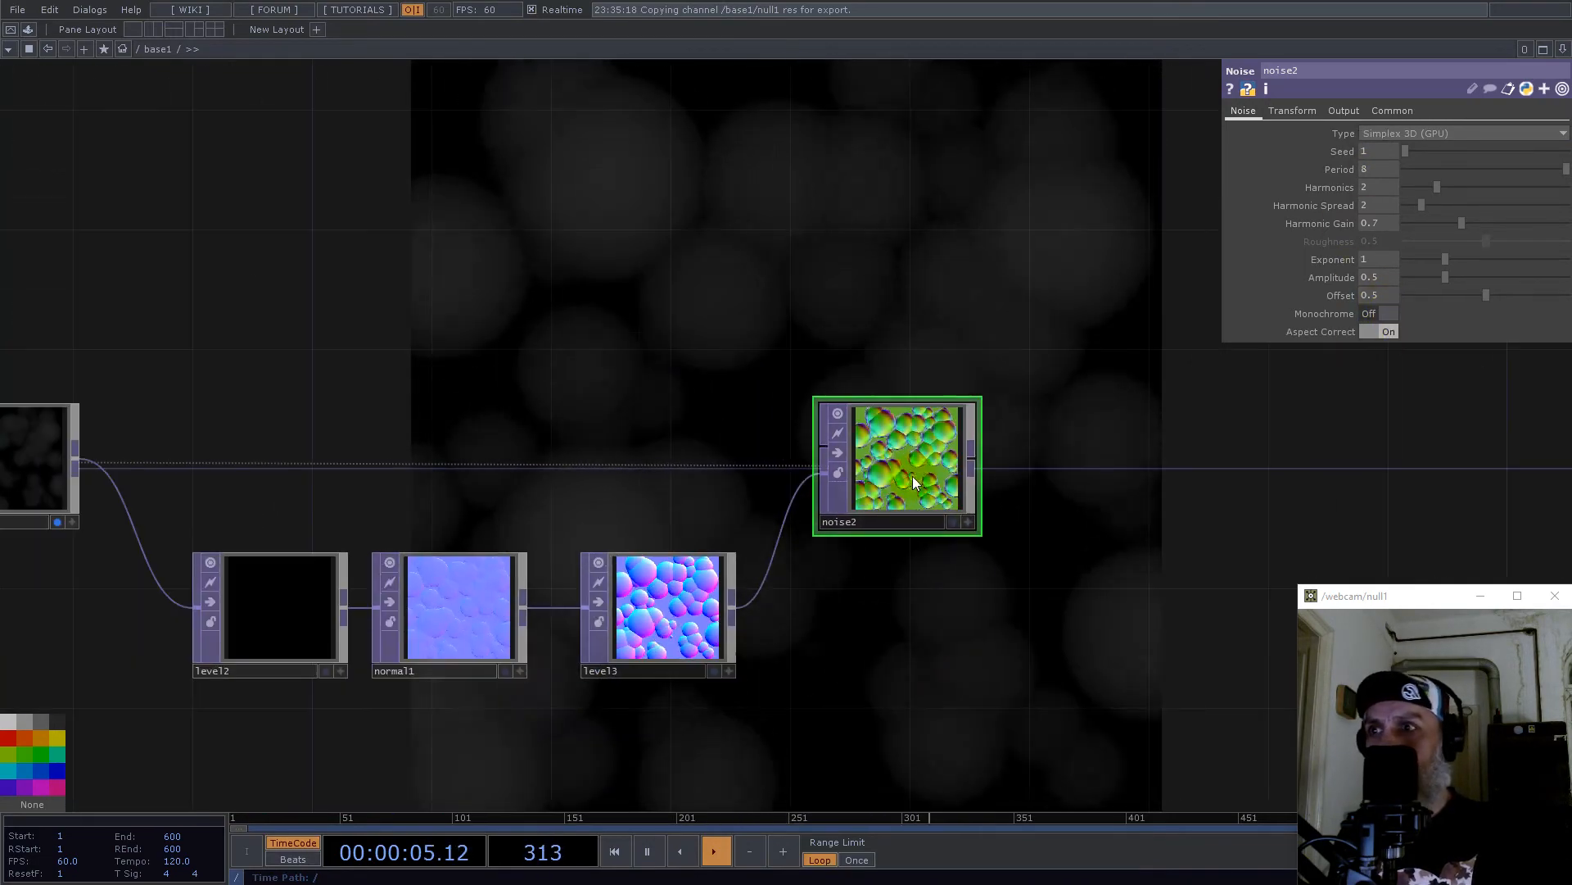
Step: Turn off comp1's background display and add a Null TOP to the output of noise2
left_click_drag(534, 393, 897, 310)
left_click(425, 439)
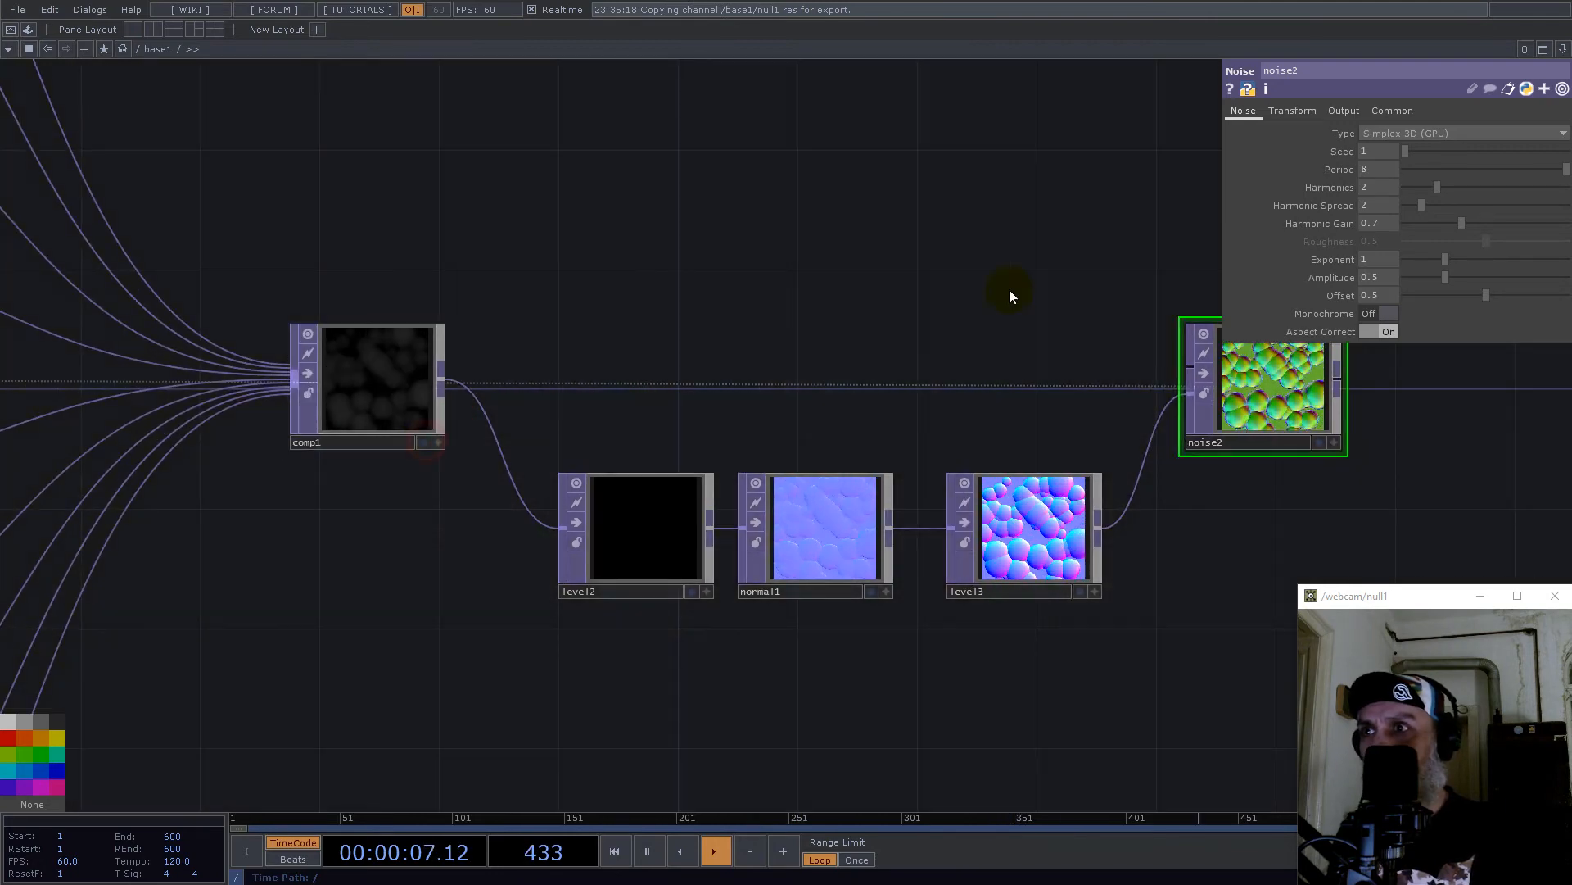
left_click_drag(1039, 271, 611, 327)
right_click(853, 440)
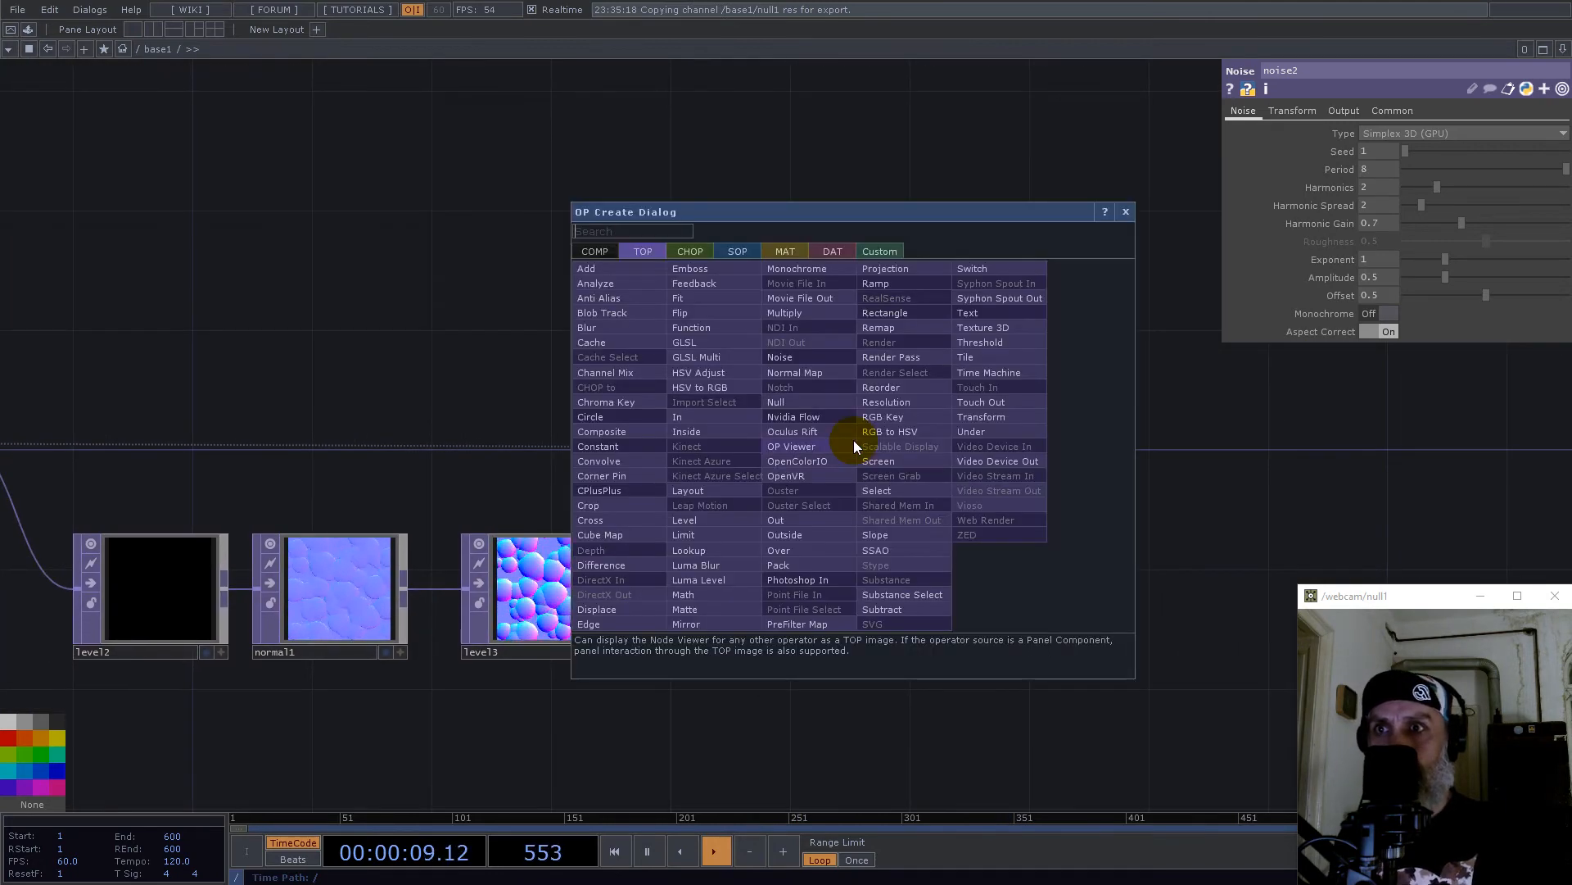
type("nulk")
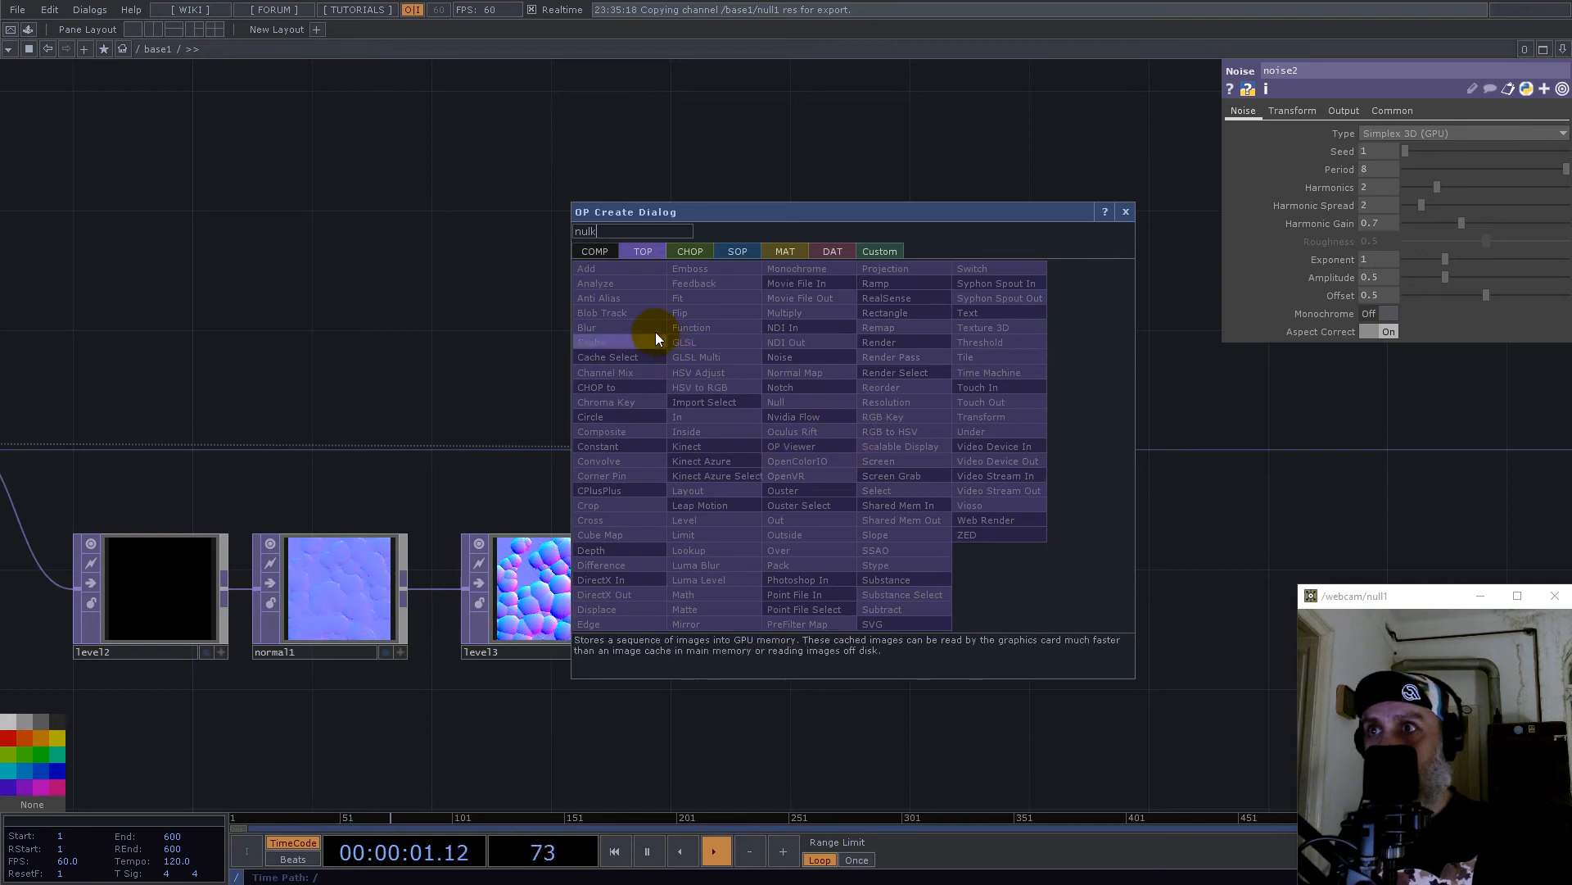
key("BackSpace")
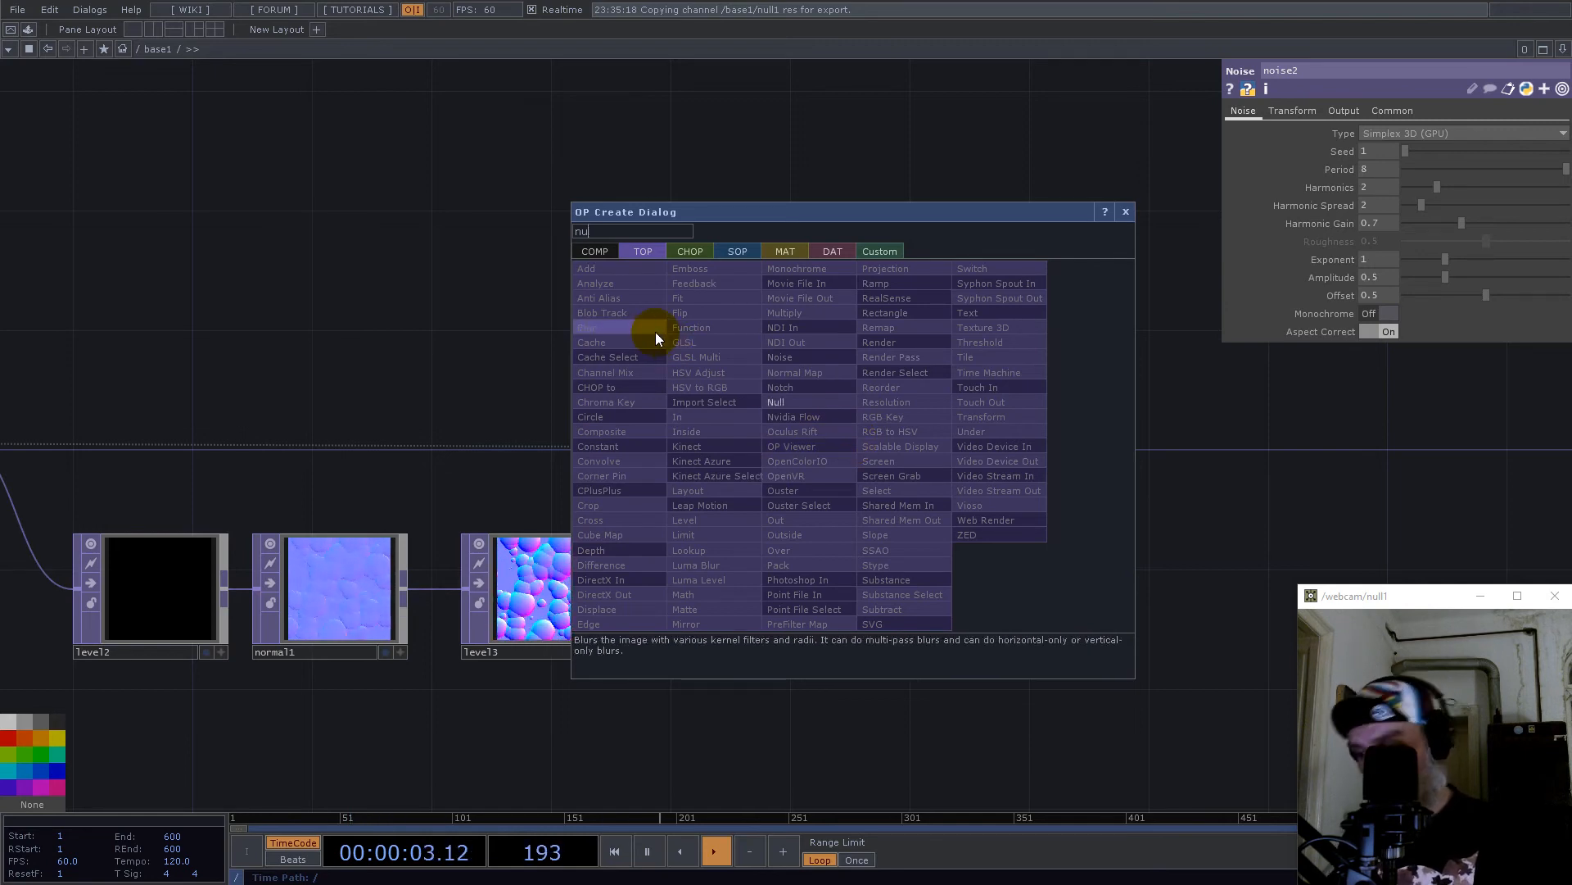
key("Return")
left_click(655, 331)
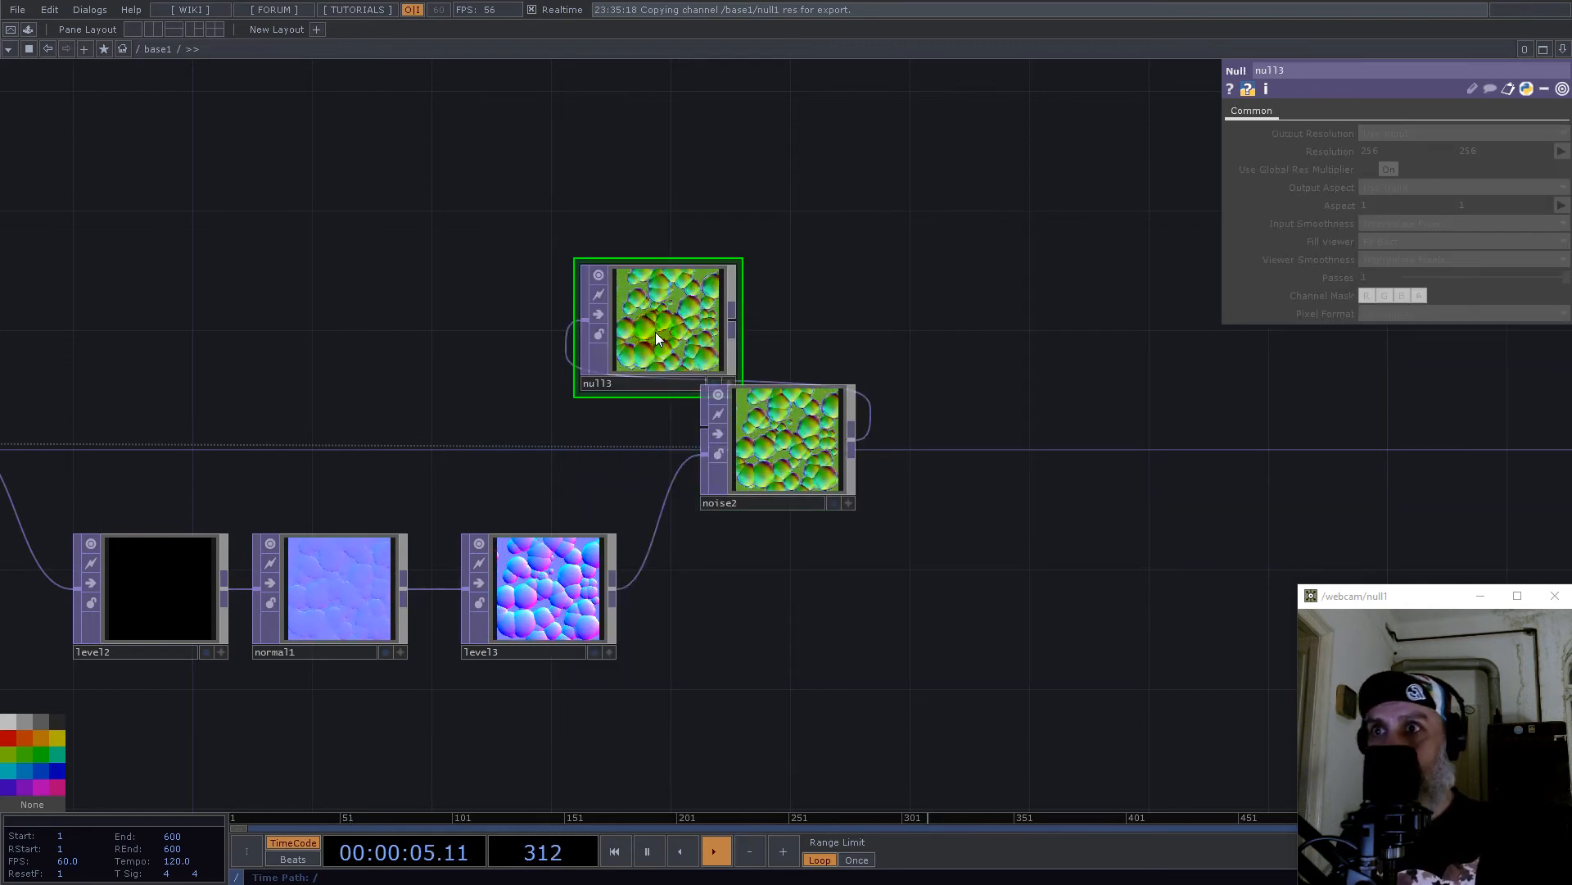
Step: Move null3 well past noise2 in the network and display its output as the background
left_click_drag(642, 309, 1171, 353)
left_click_drag(1397, 379, 1398, 379)
scroll(1085, 516, "down", 8)
scroll(1158, 512, "up", 10)
left_click(1147, 473)
left_click_drag(1049, 385, 1255, 429)
scroll(1145, 517, "down", 5)
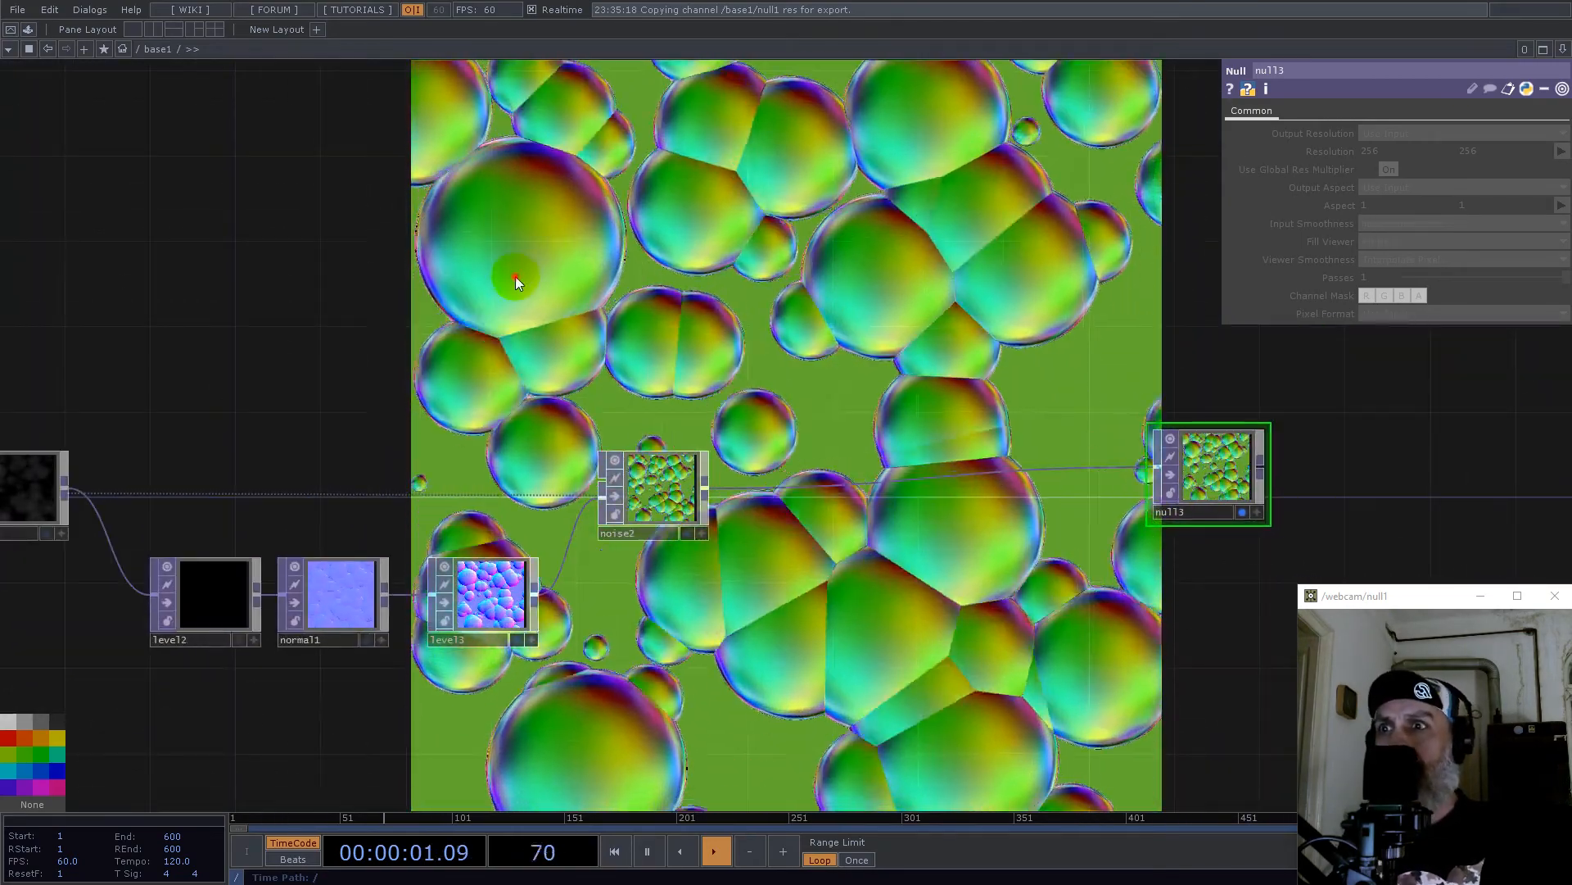
Step: Add a Multiply TOP combining comp1 with noise2, and connect its output to null3
left_click_drag(516, 274, 942, 296)
left_click_drag(829, 312, 547, 335)
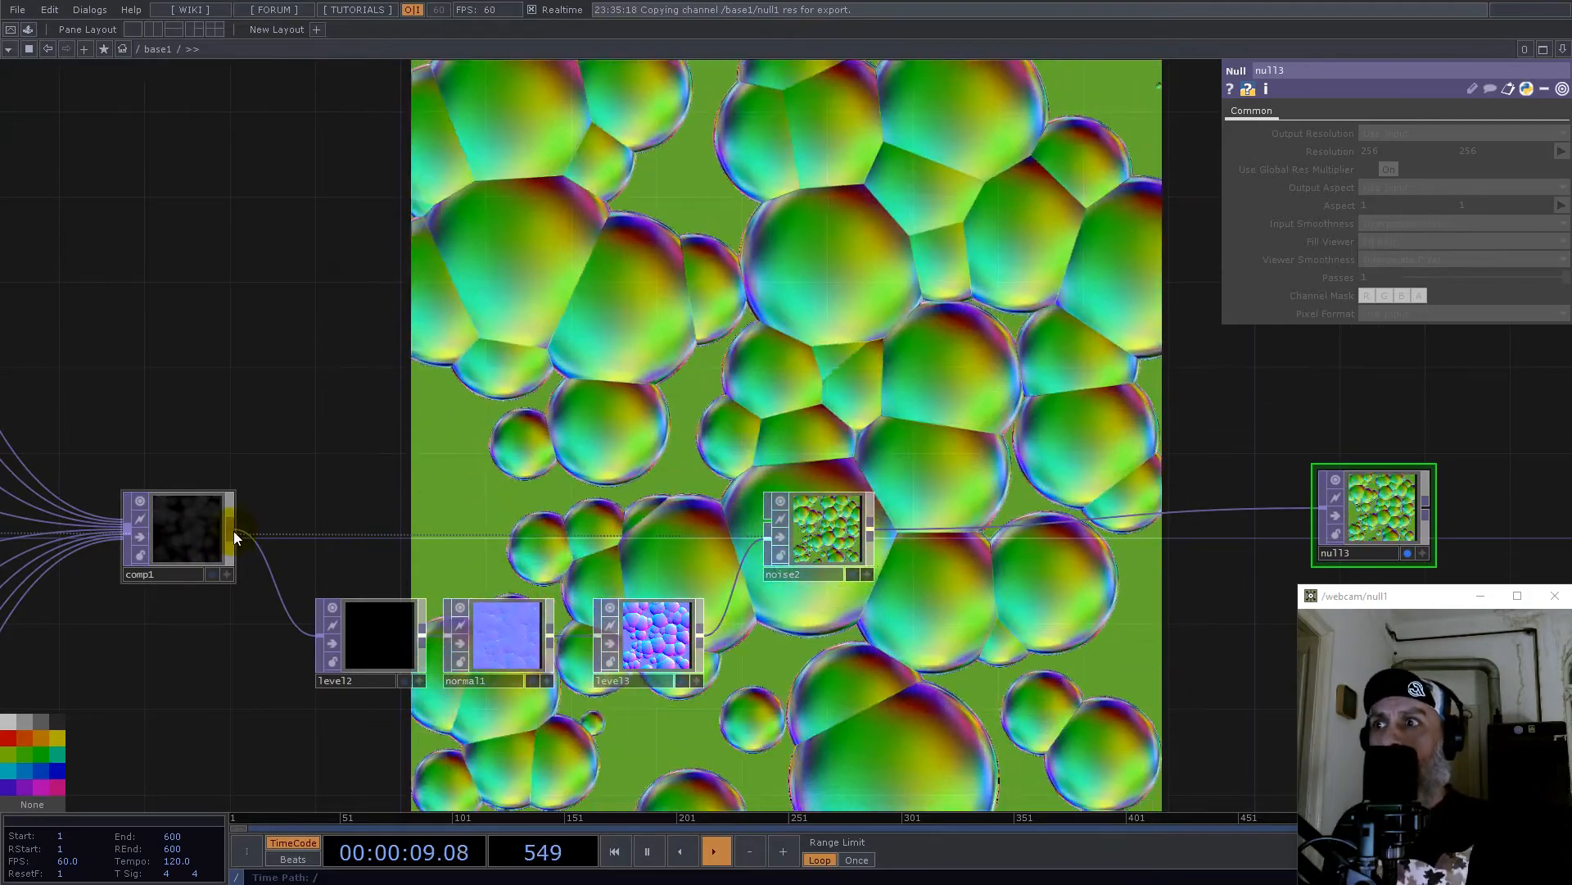
middle_click(234, 530)
type("mu")
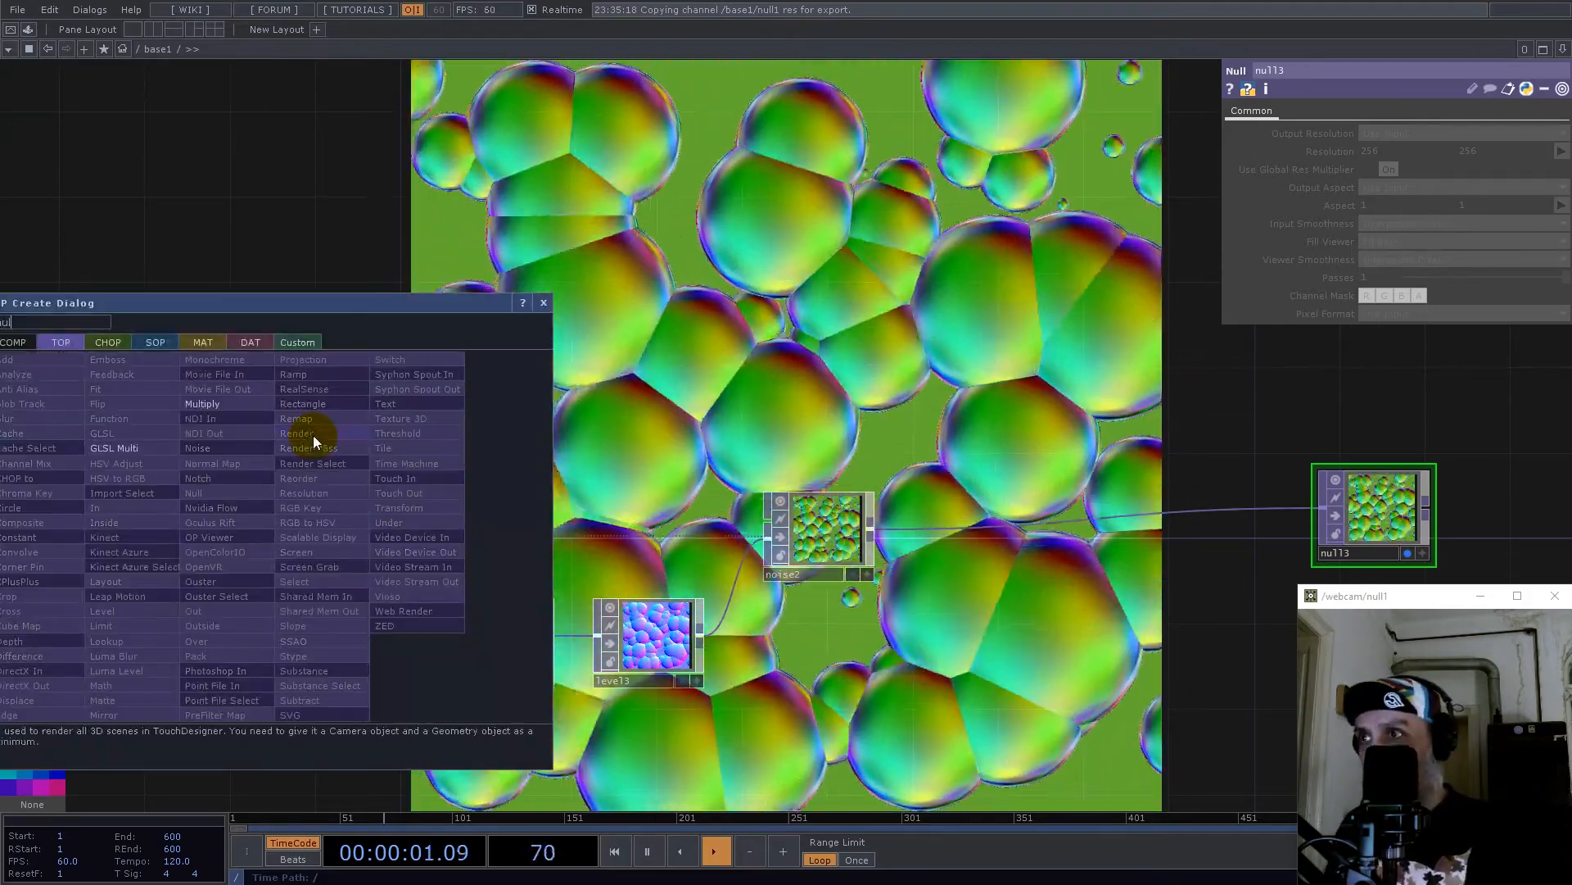
left_click(234, 404)
left_click(973, 463)
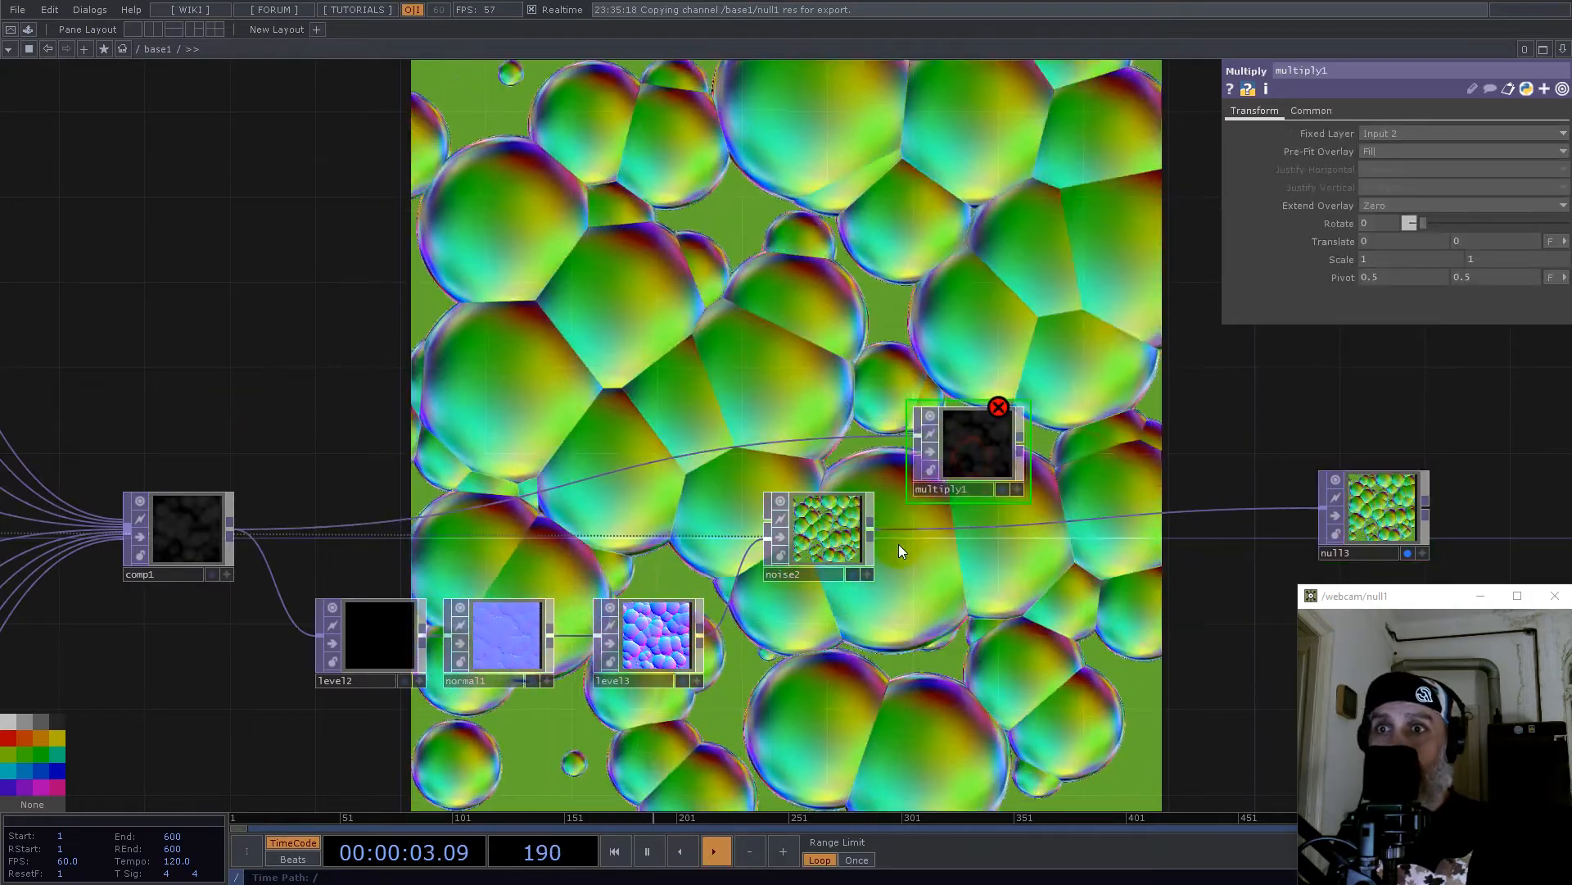
left_click_drag(1021, 453, 1122, 515)
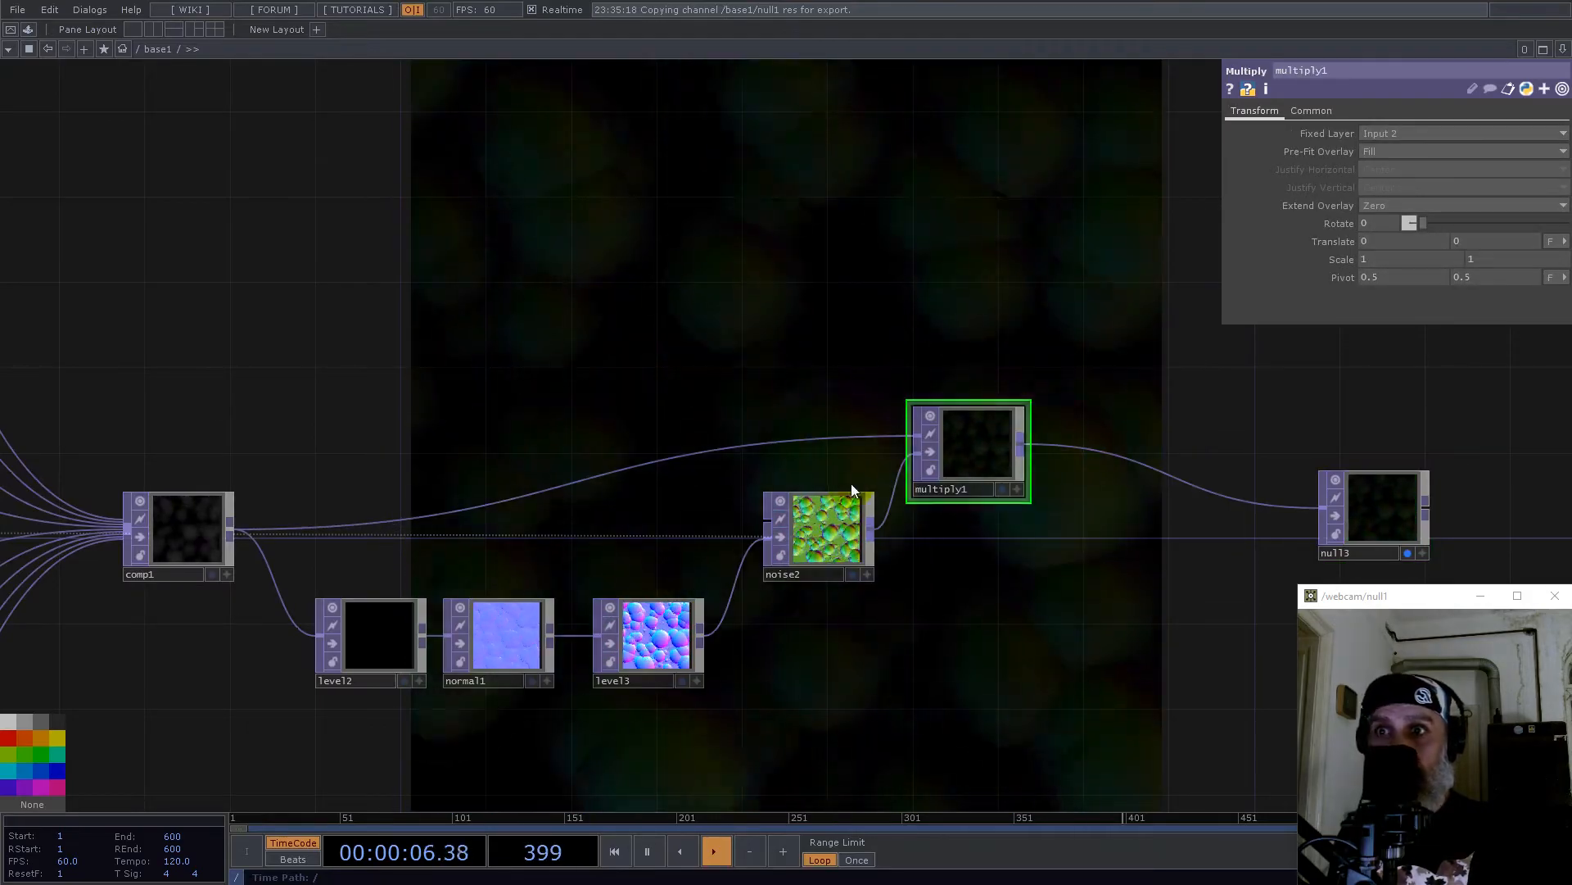
Step: Try inserting a Function TOP on the wire between comp1 and multiply1
right_click(746, 444)
left_click(792, 421)
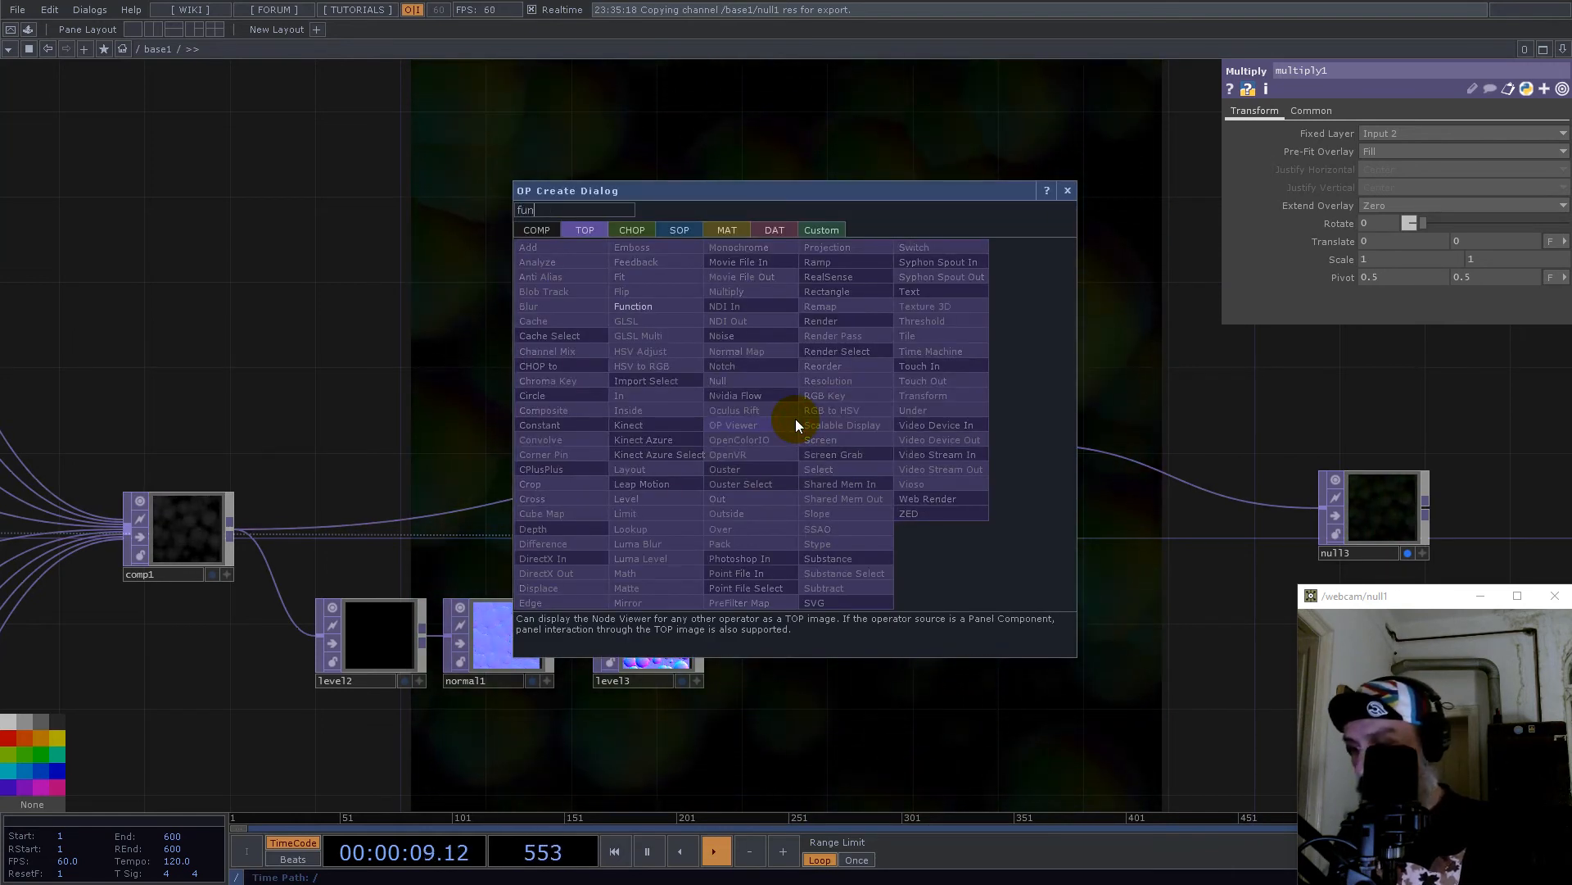
left_click(671, 313)
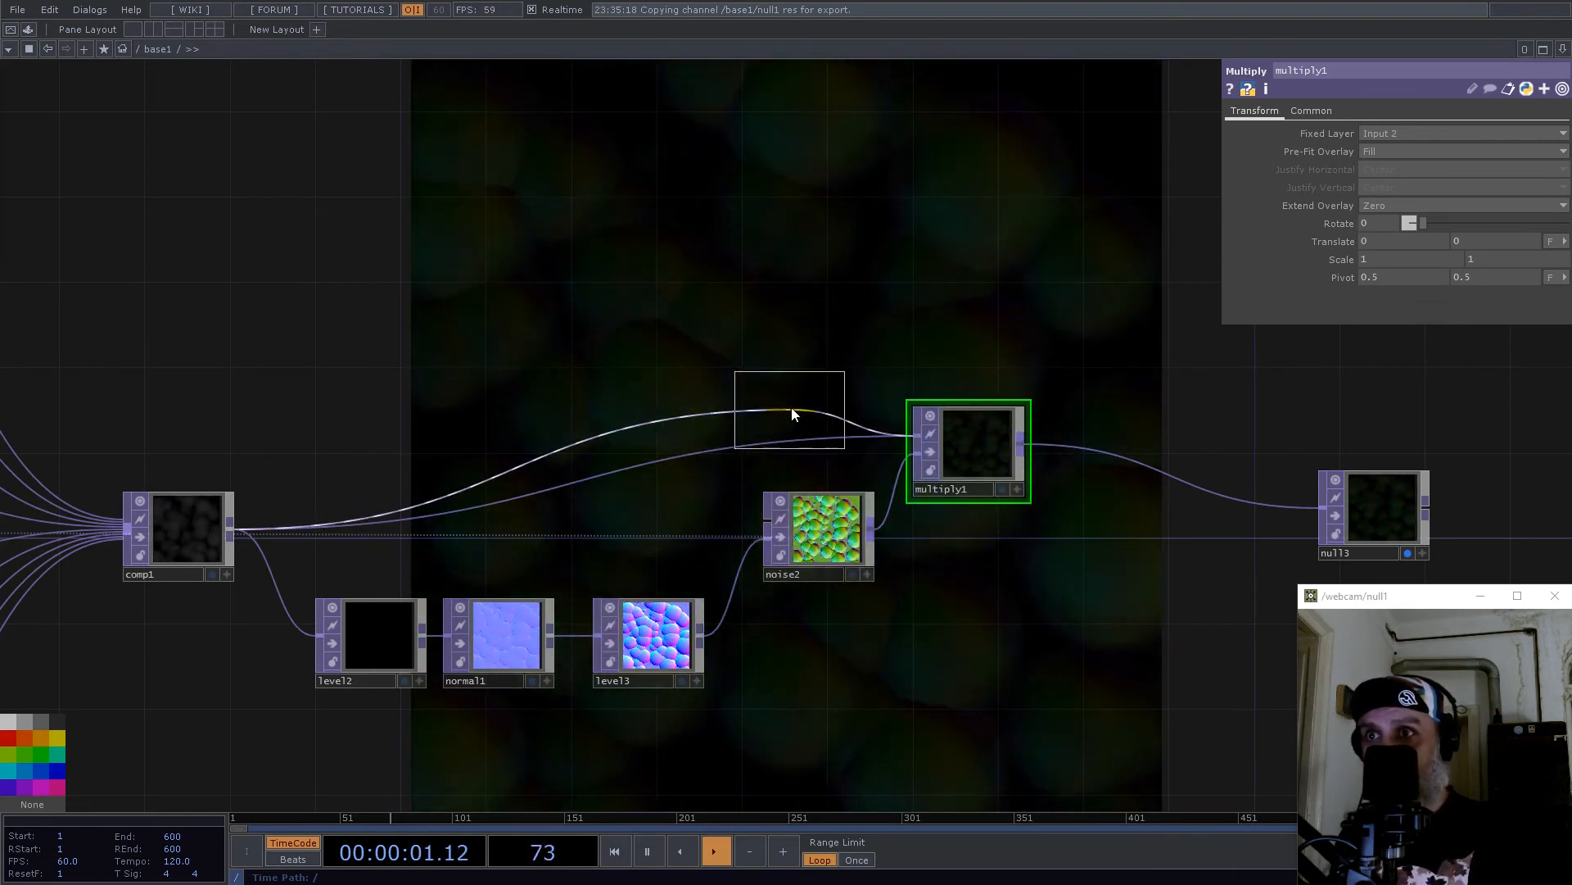
left_click(791, 415)
Step: Try setting Function R of function1 to pow(x) Input1 ^ Exponent with an exponent value of 0.22
left_click(1448, 198)
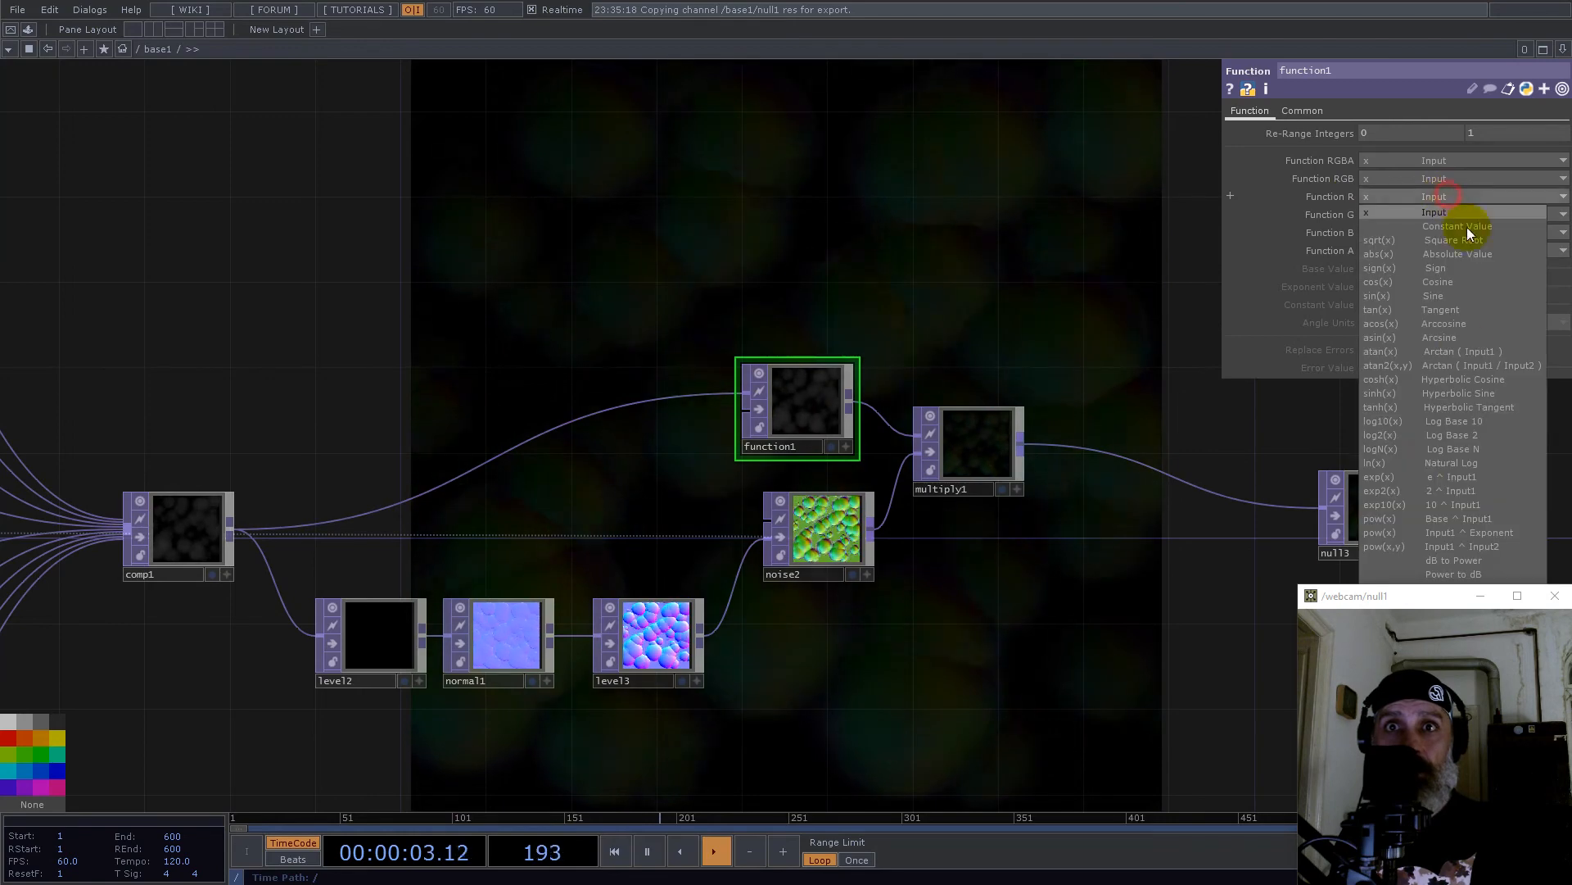
left_click(1479, 533)
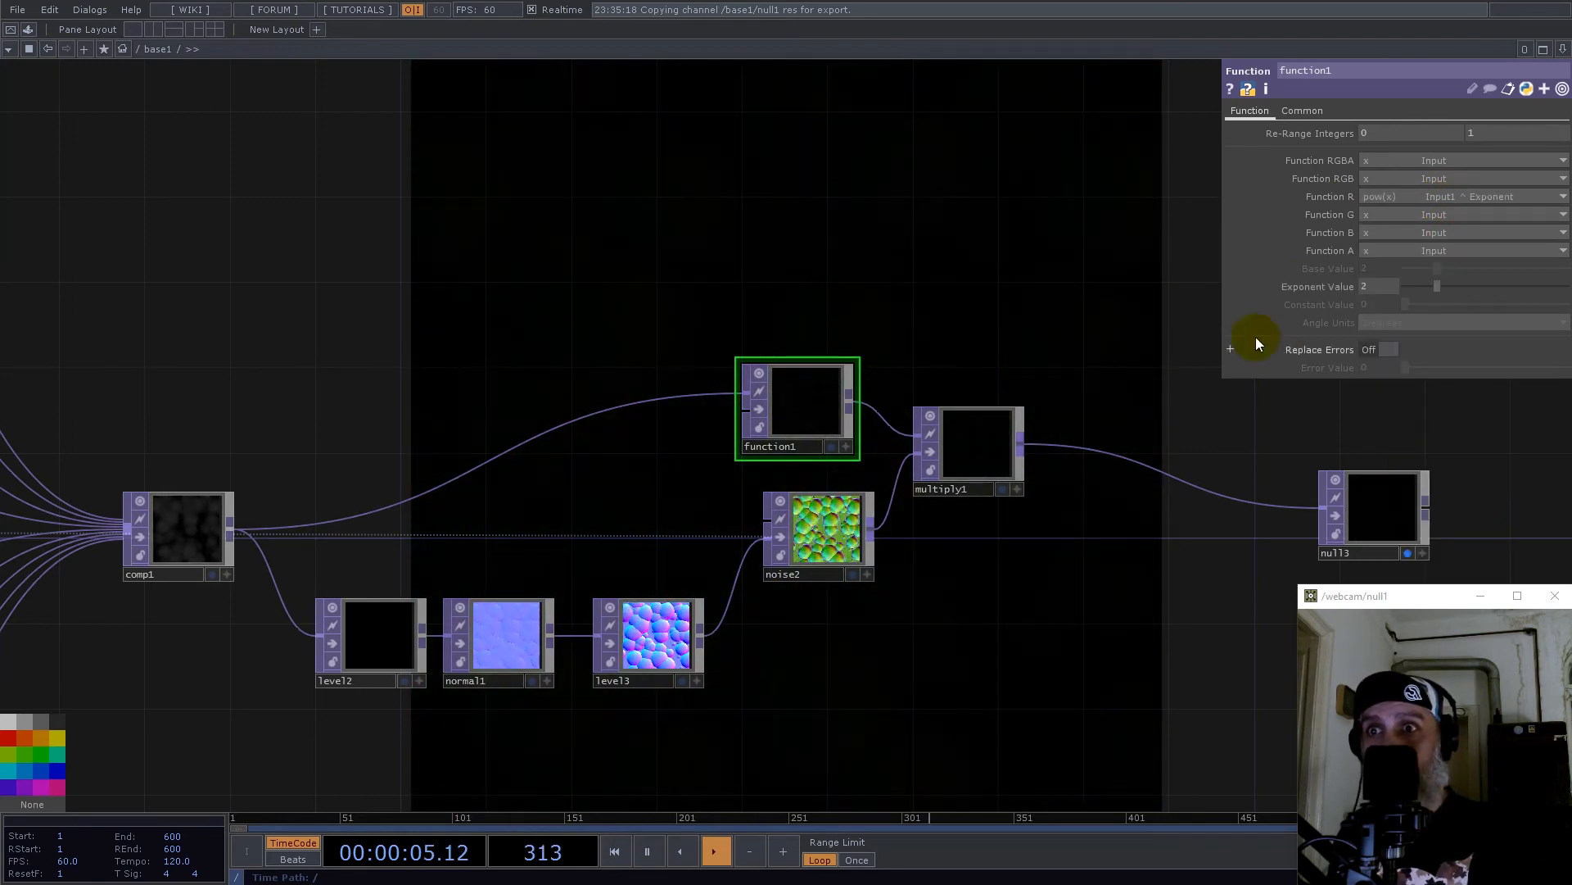
left_click_drag(1427, 288, 1408, 285)
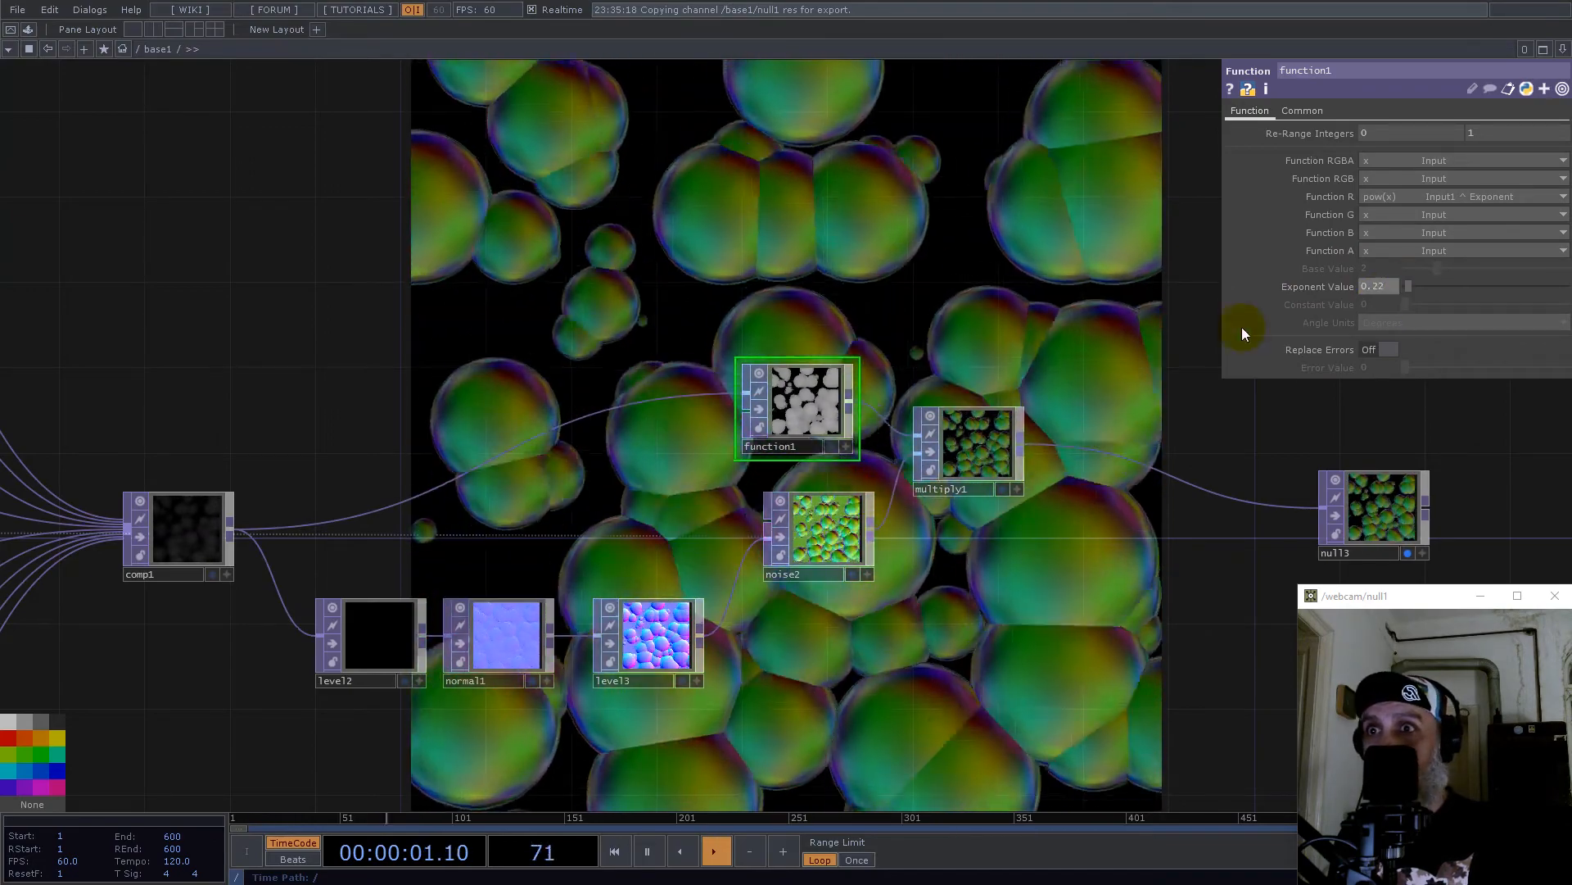
scroll(909, 410, "up", 5)
scroll(770, 408, "down", 3)
scroll(763, 406, "down", 3)
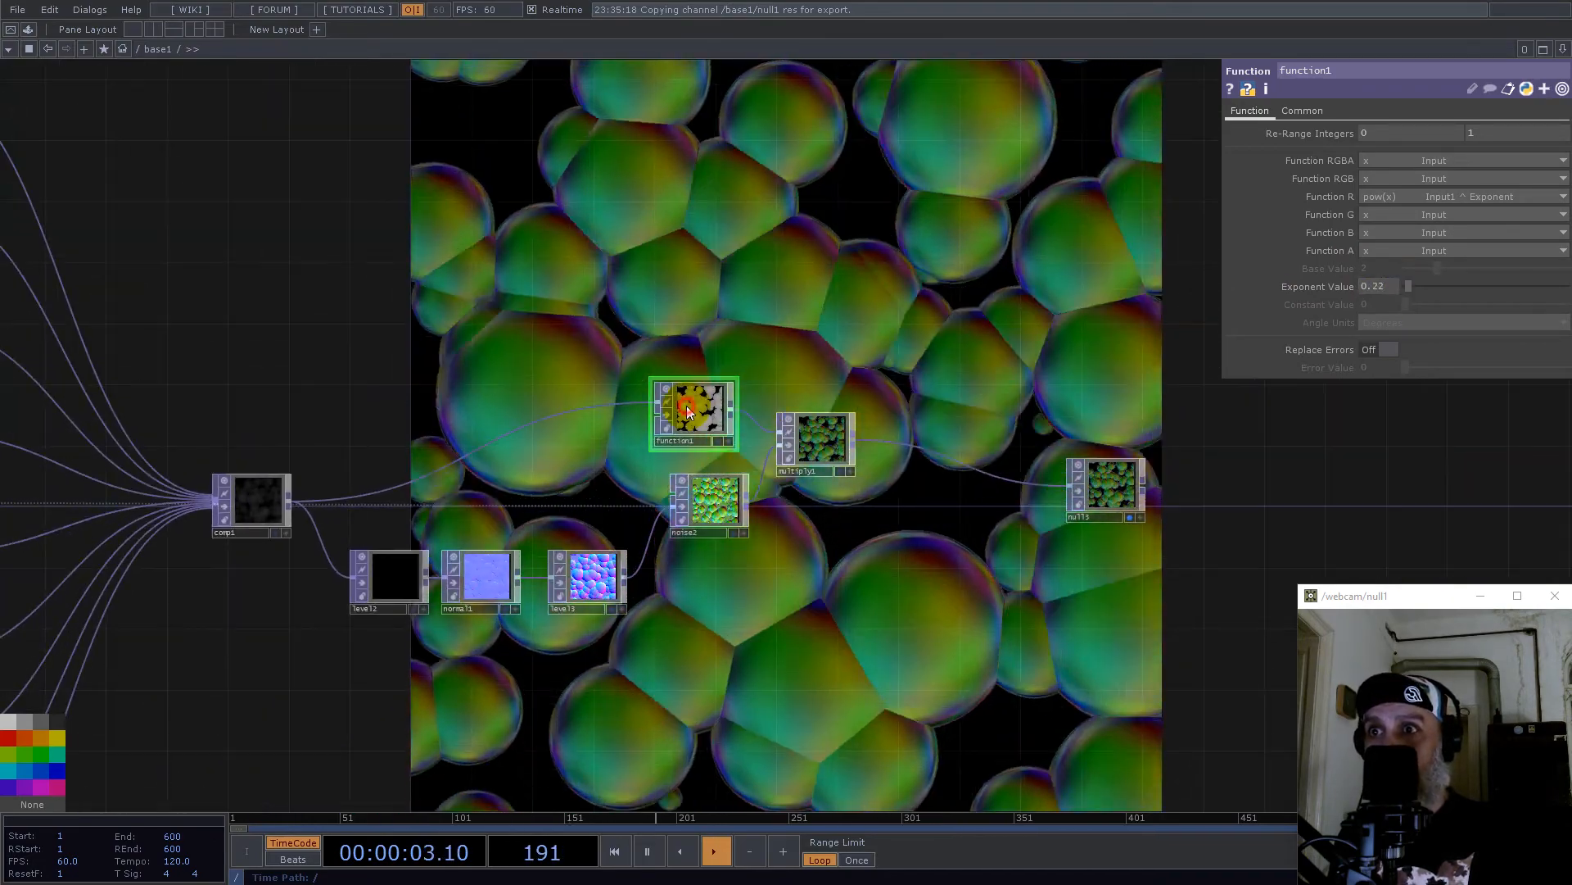
Step: Delete function1 and multiply1, and connect the output of noise2 directly to null3
key("Delete")
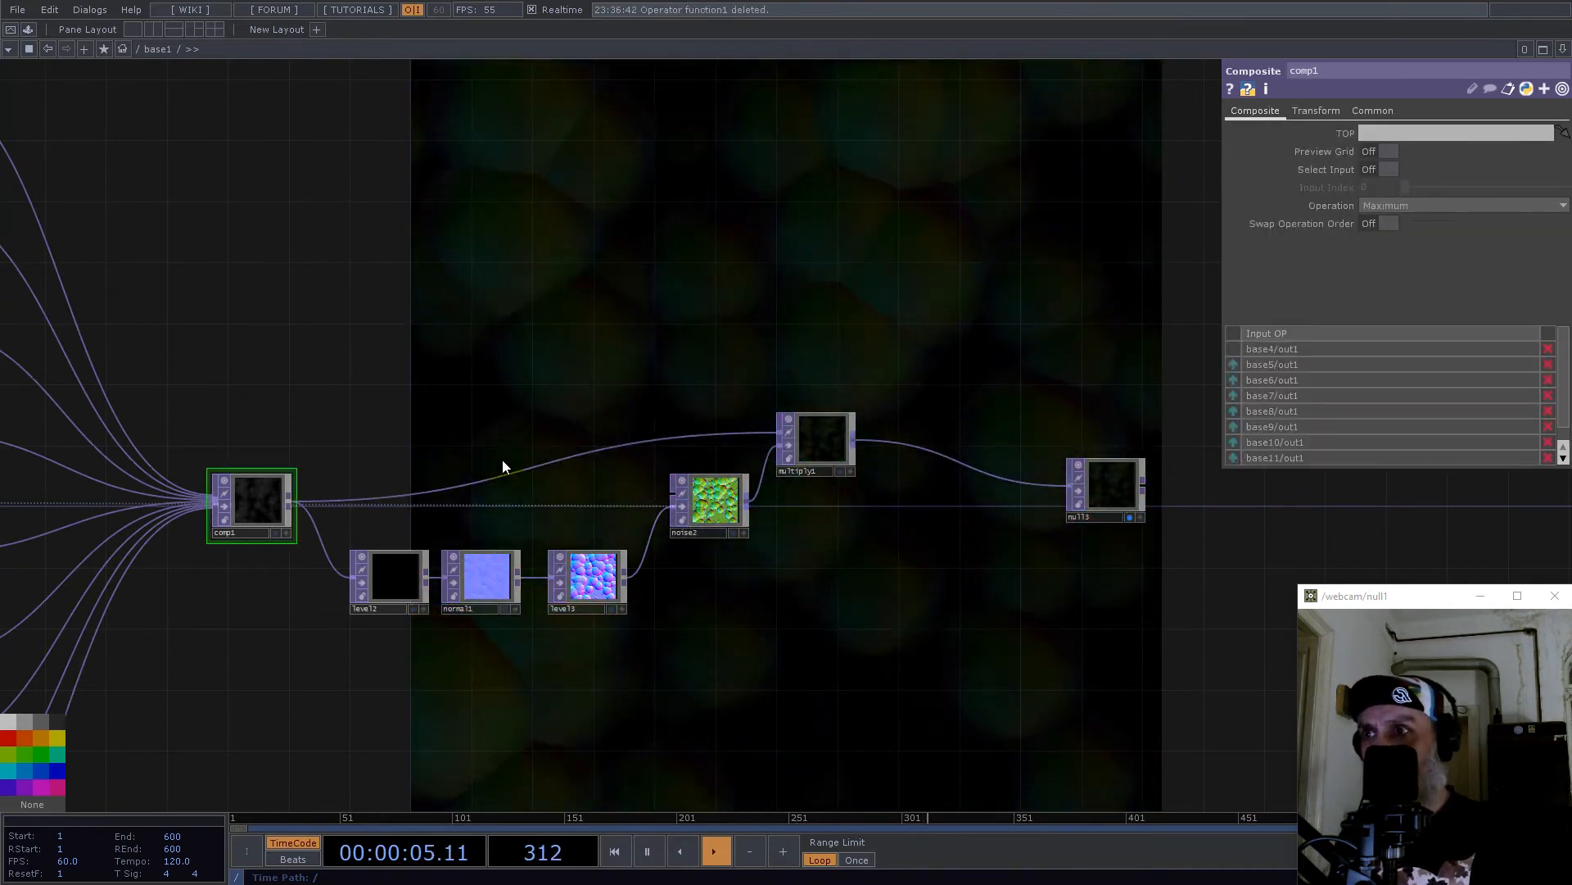
left_click(529, 518)
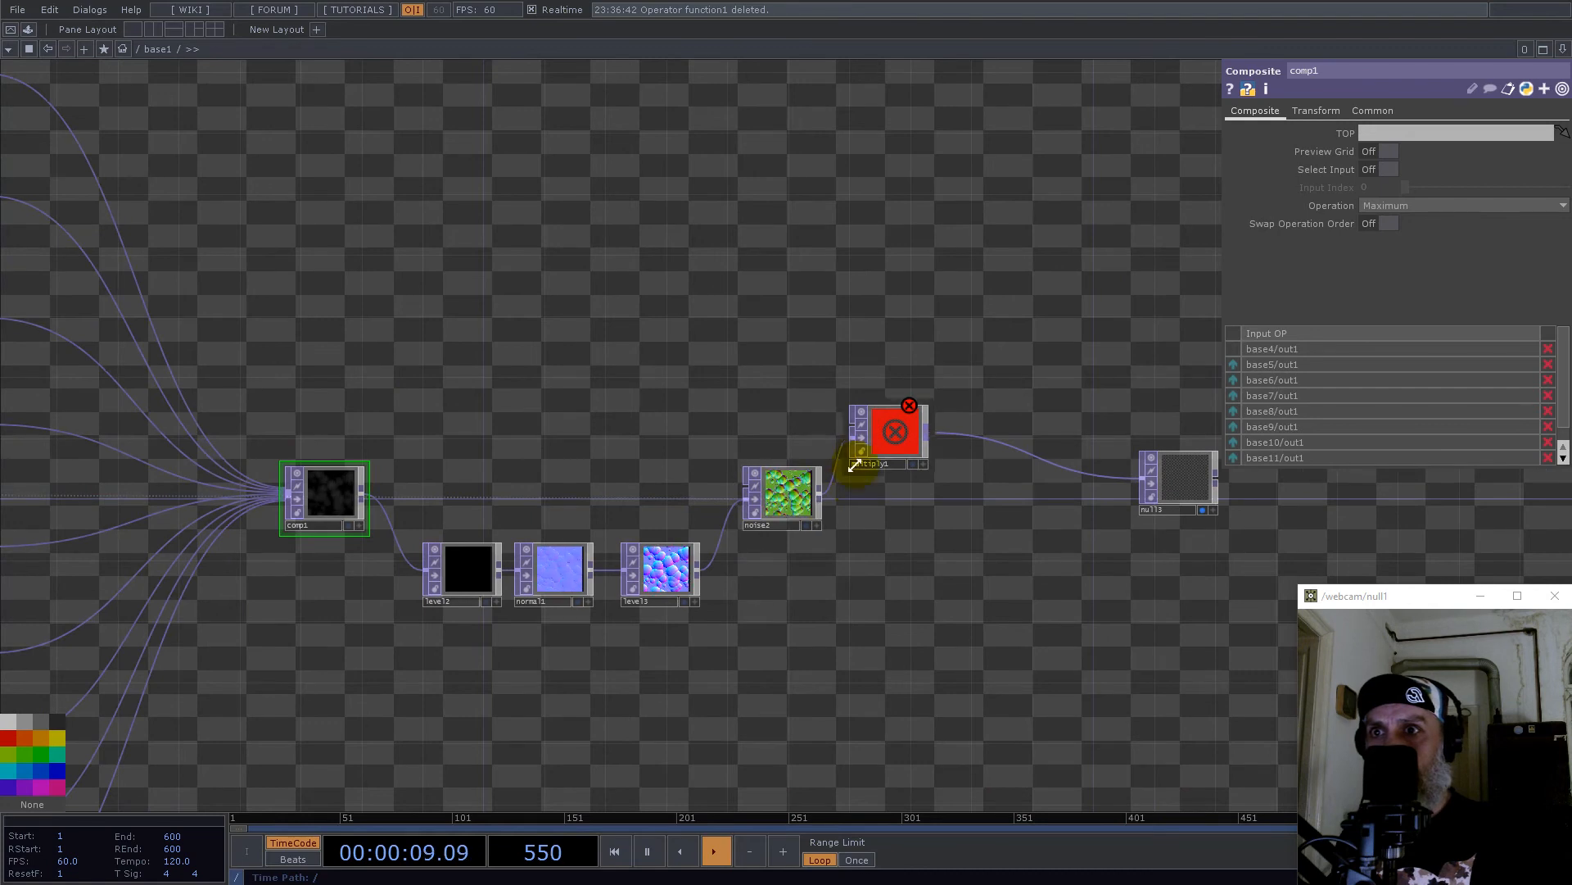
key("ctrl+z")
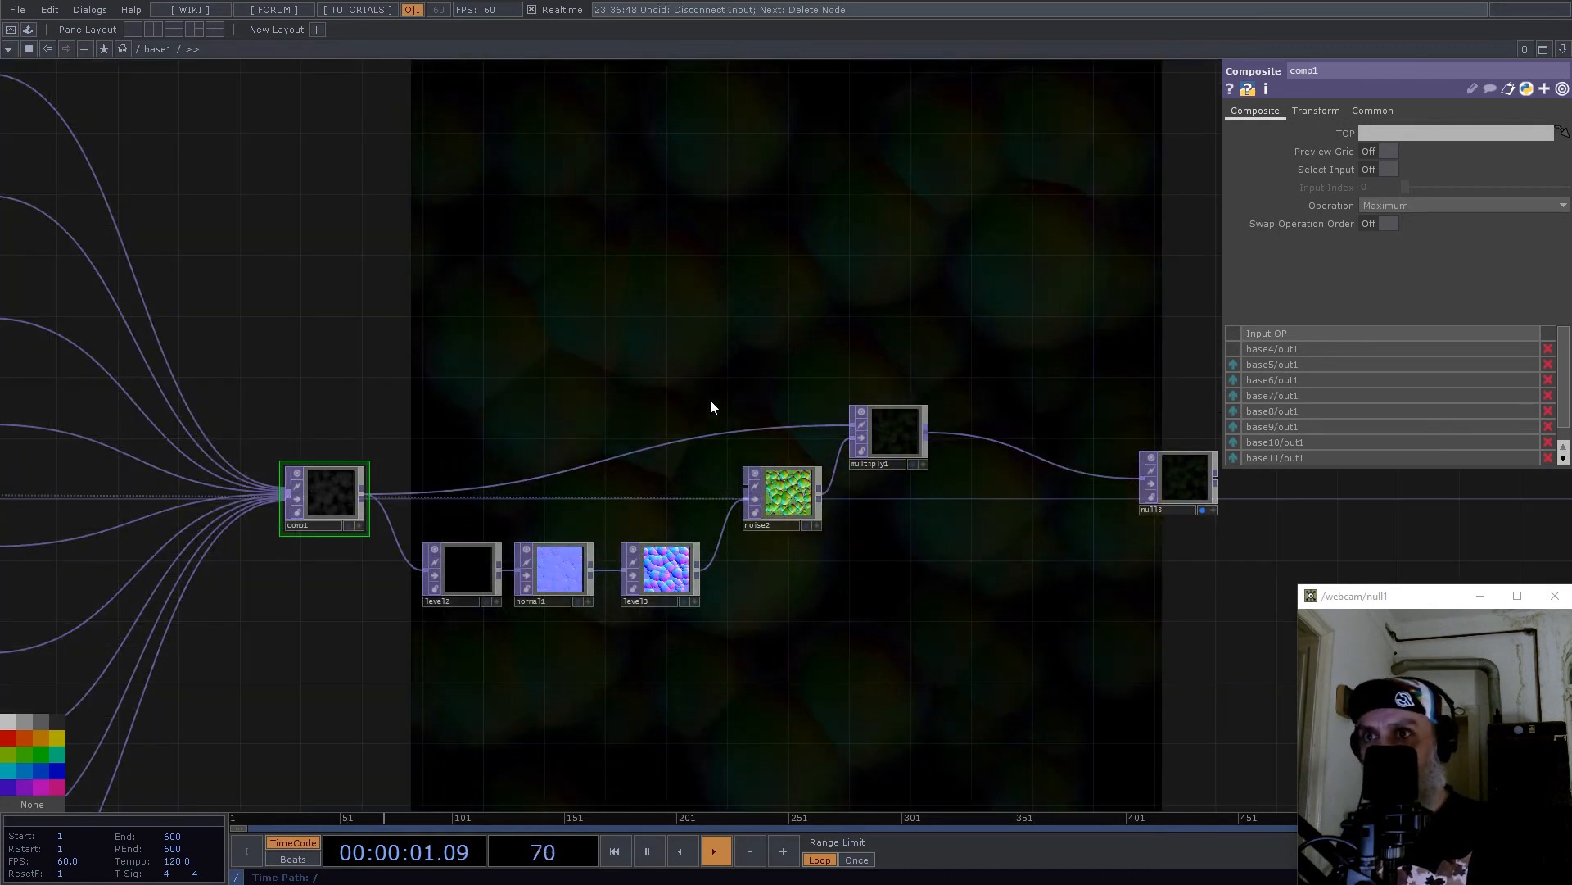
left_click(884, 421)
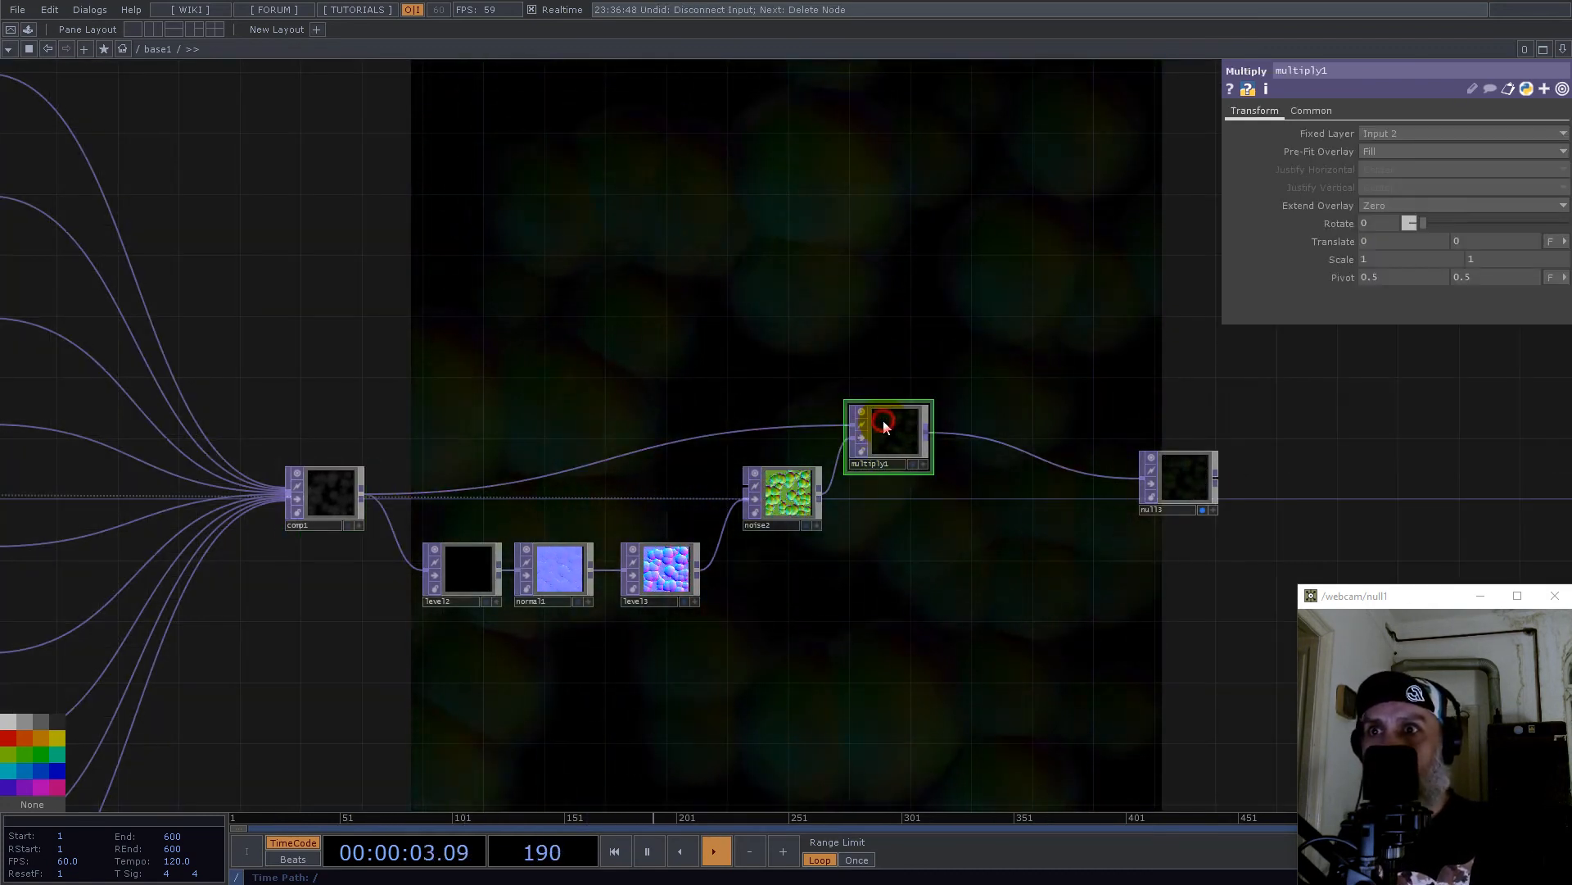
key("Delete")
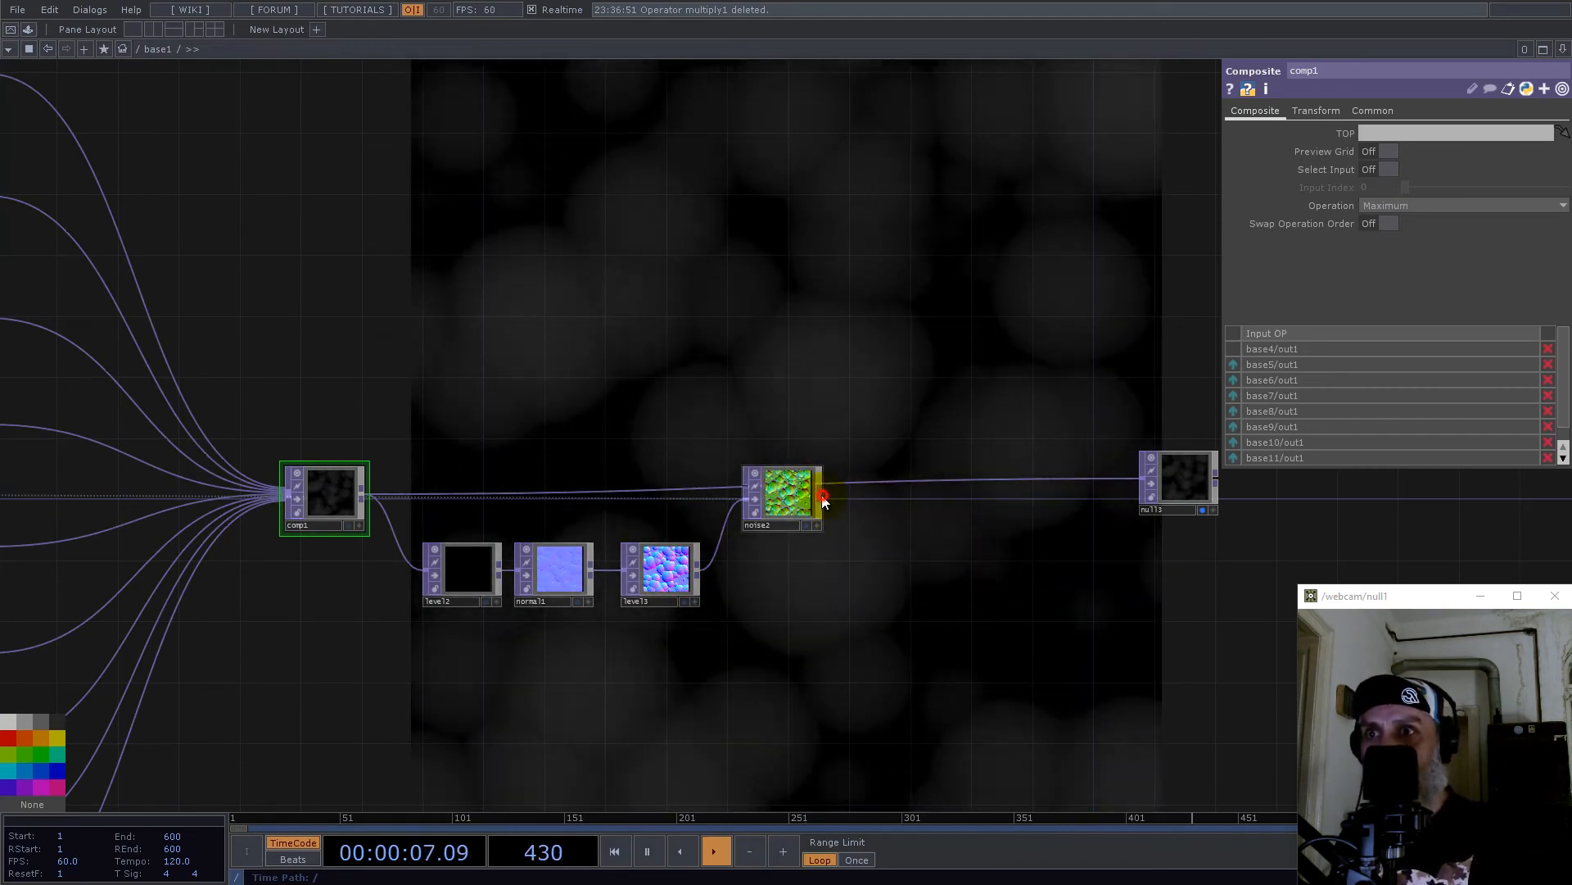
left_click(857, 482)
left_click_drag(562, 376, 745, 357)
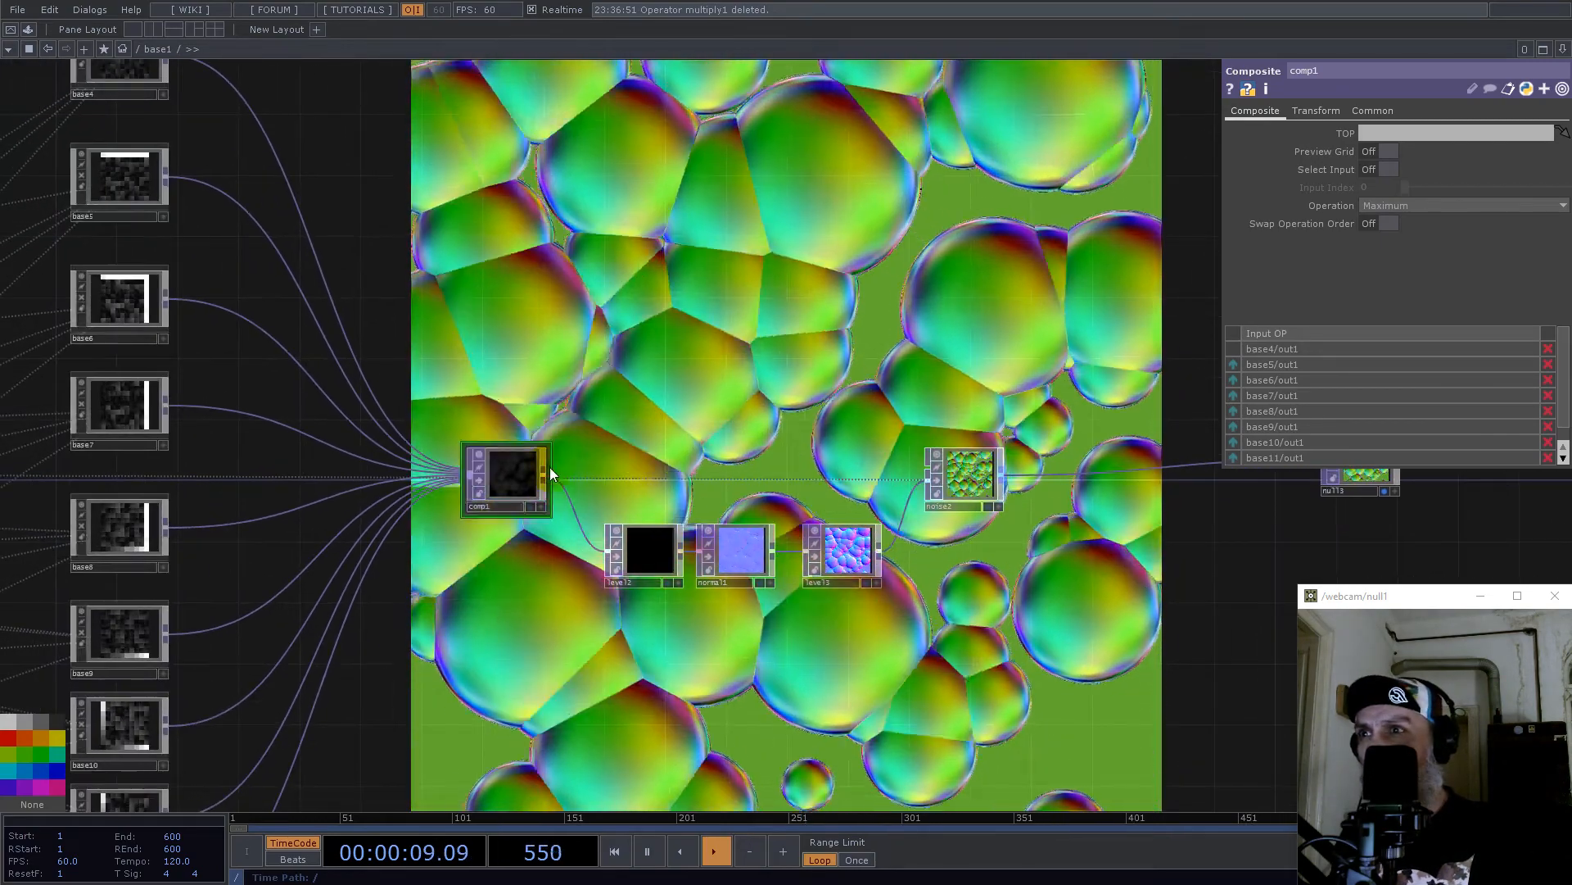
Step: Add a Math TOP to the output of comp1 and place it just above comp1
right_click(547, 474)
type("mat")
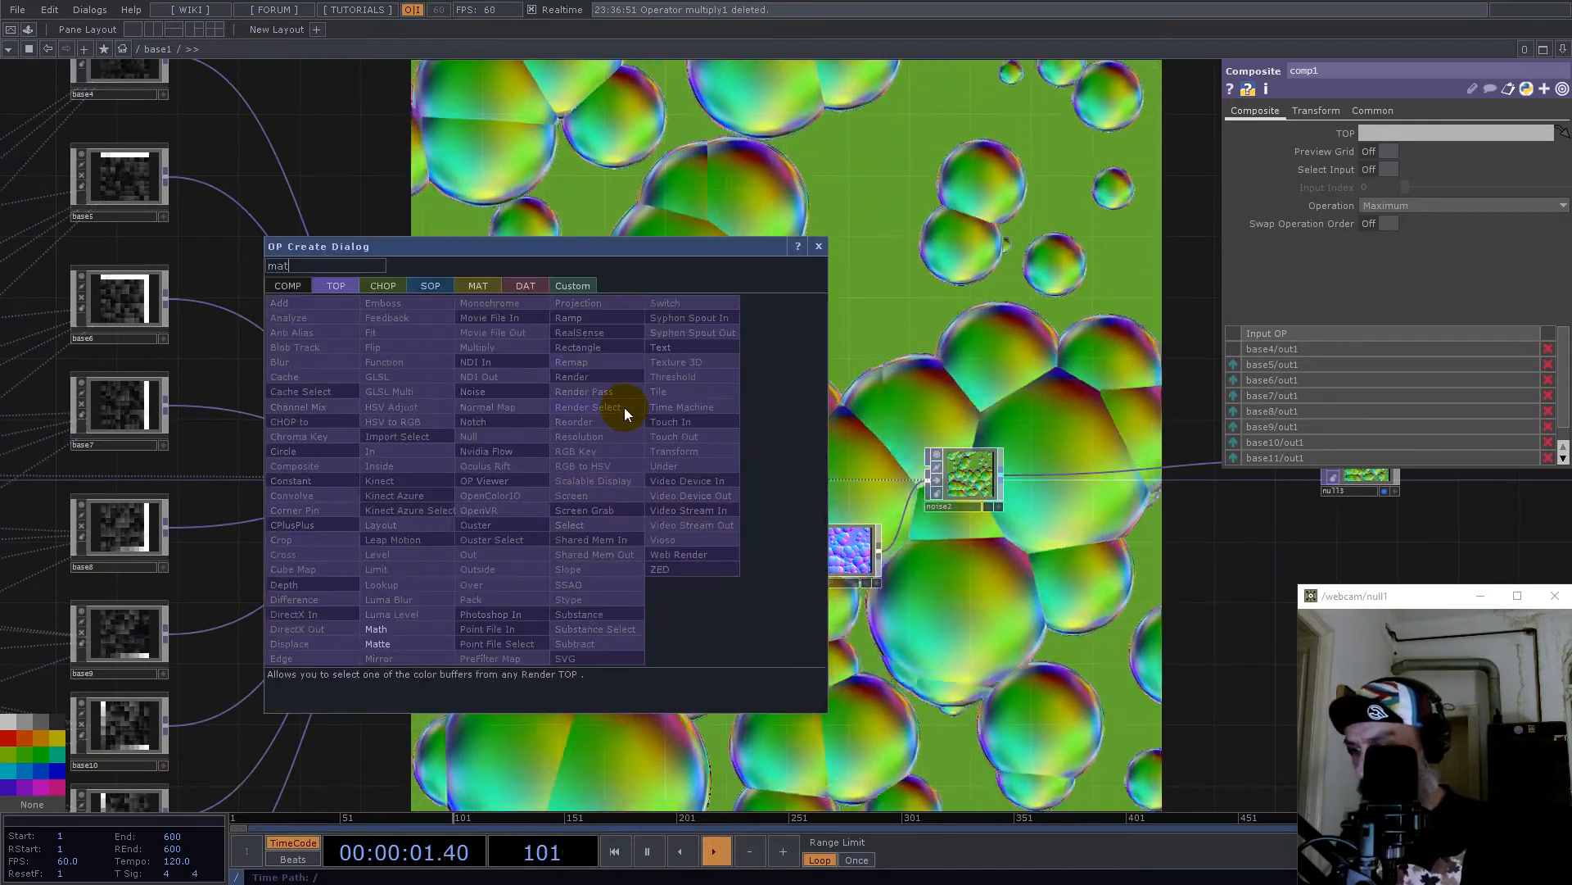
left_click(379, 629)
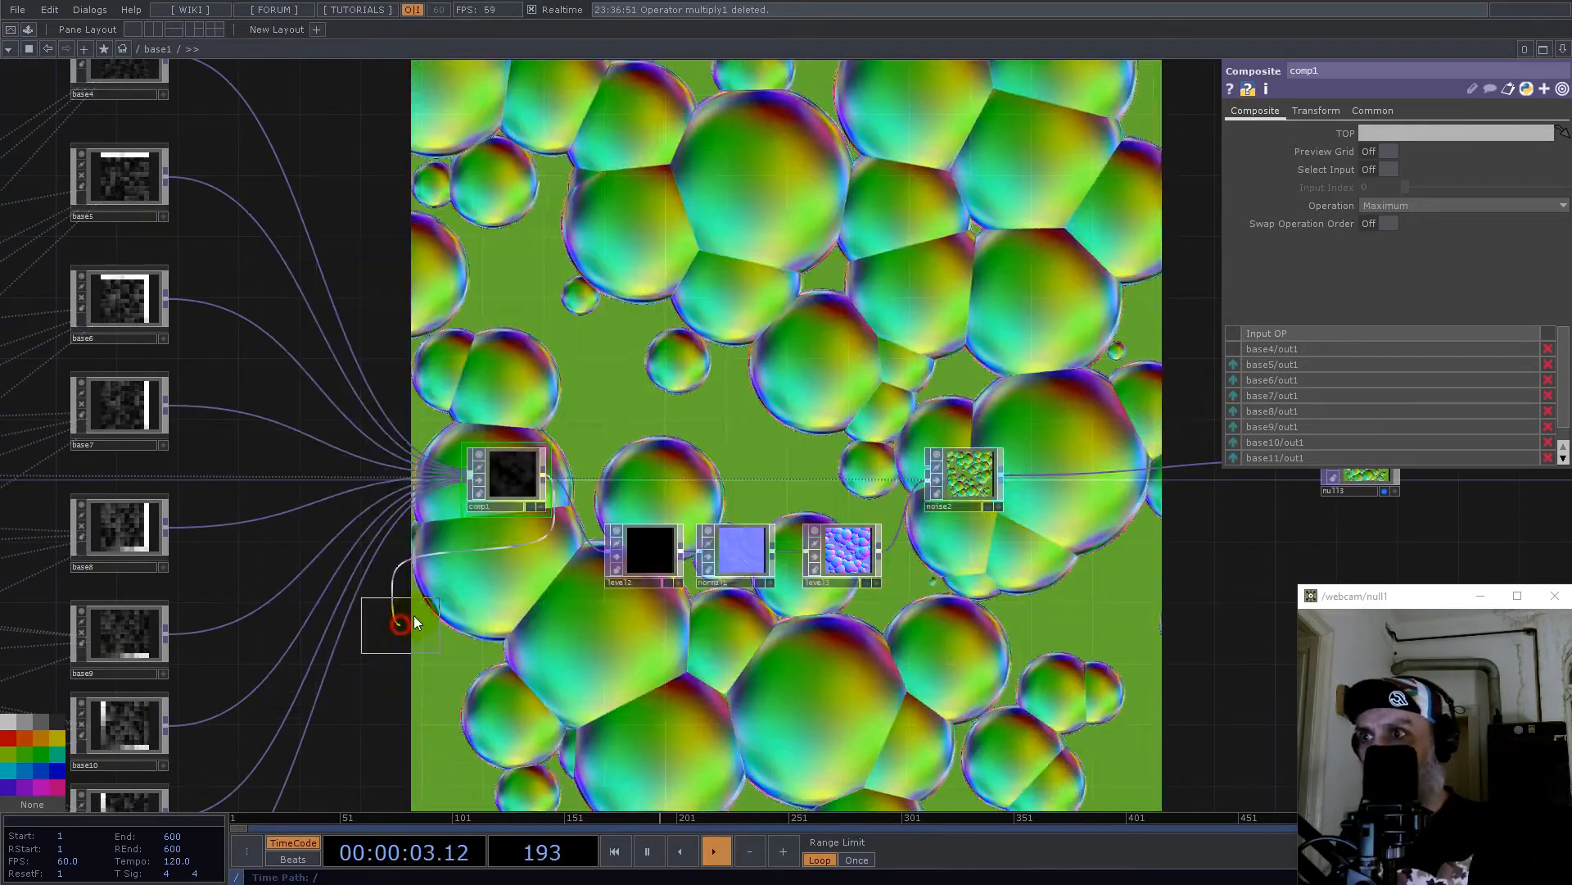
left_click(509, 404)
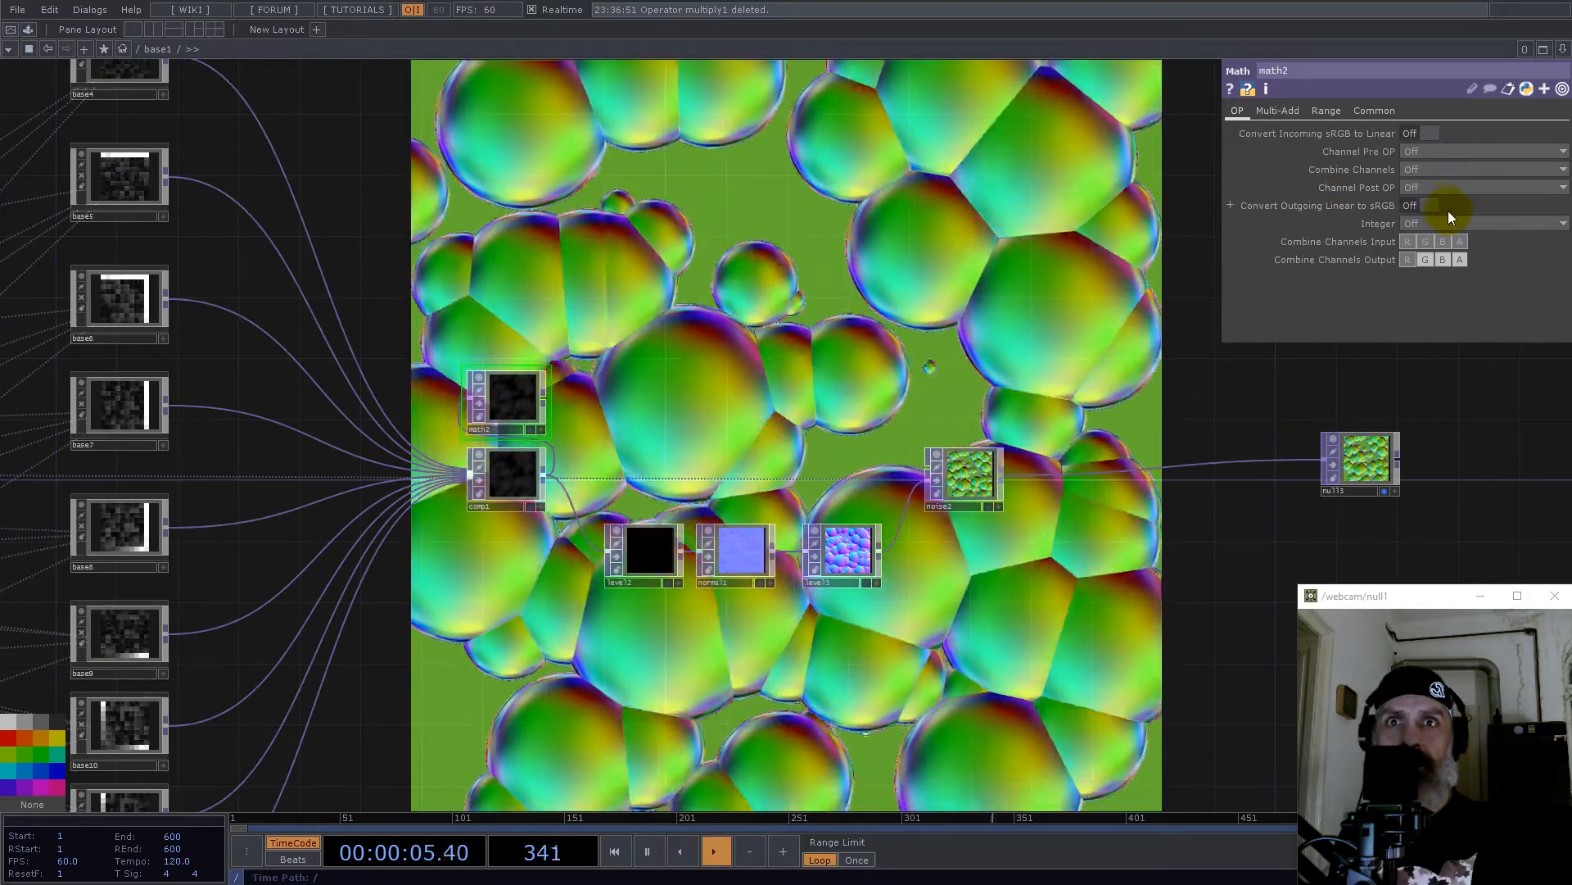
Step: Set the Integer option of math2 to Ceiling to turn the spheres into a solid mask
left_click(1448, 222)
left_click(1432, 249)
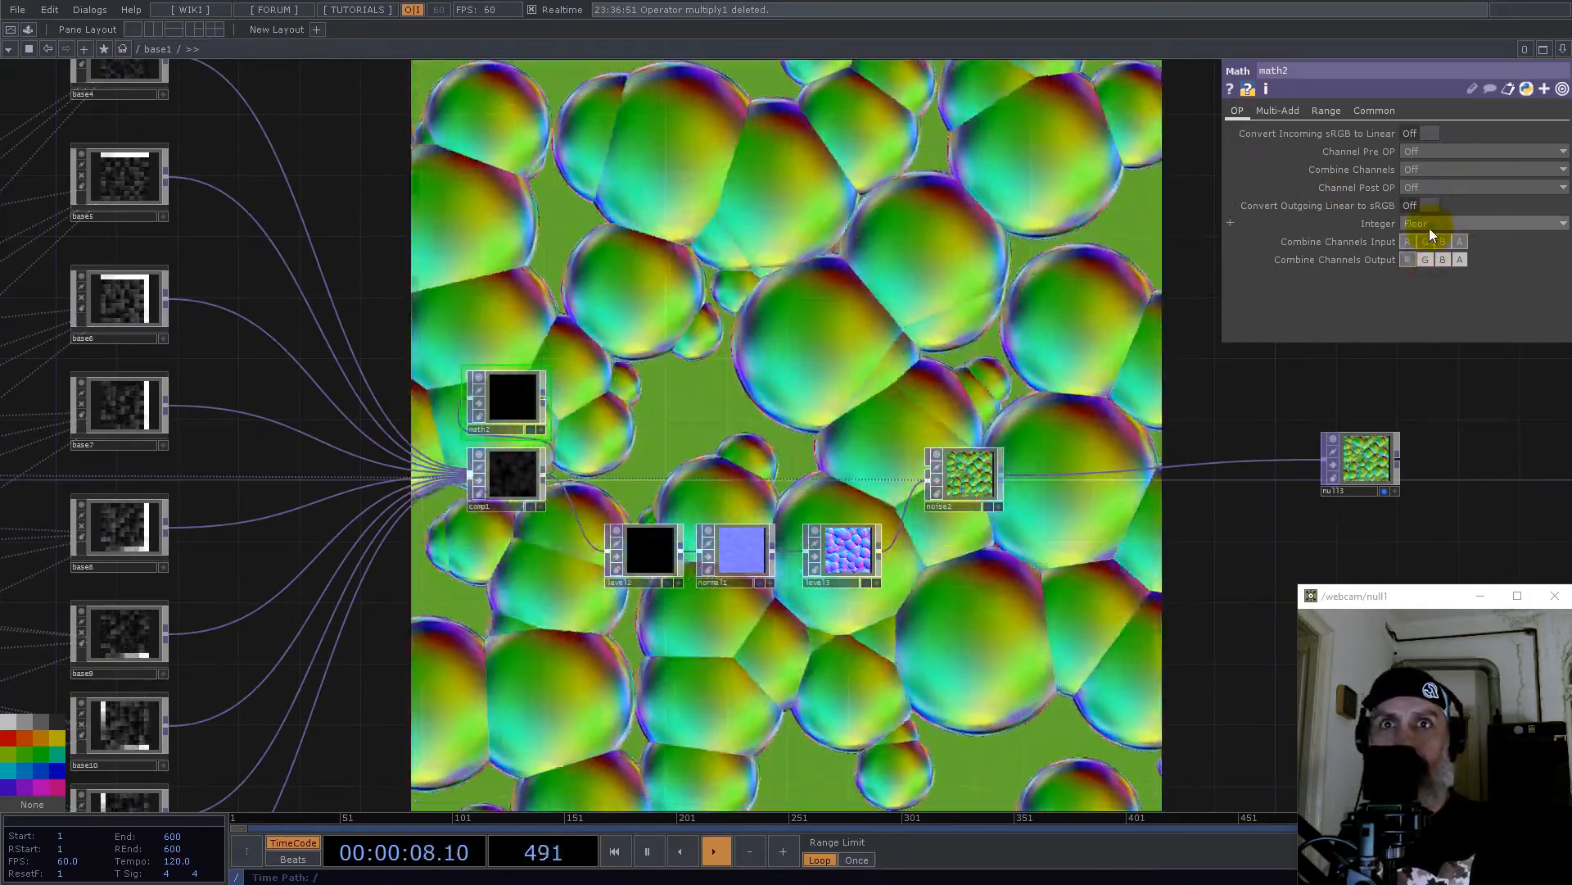
left_click(1429, 225)
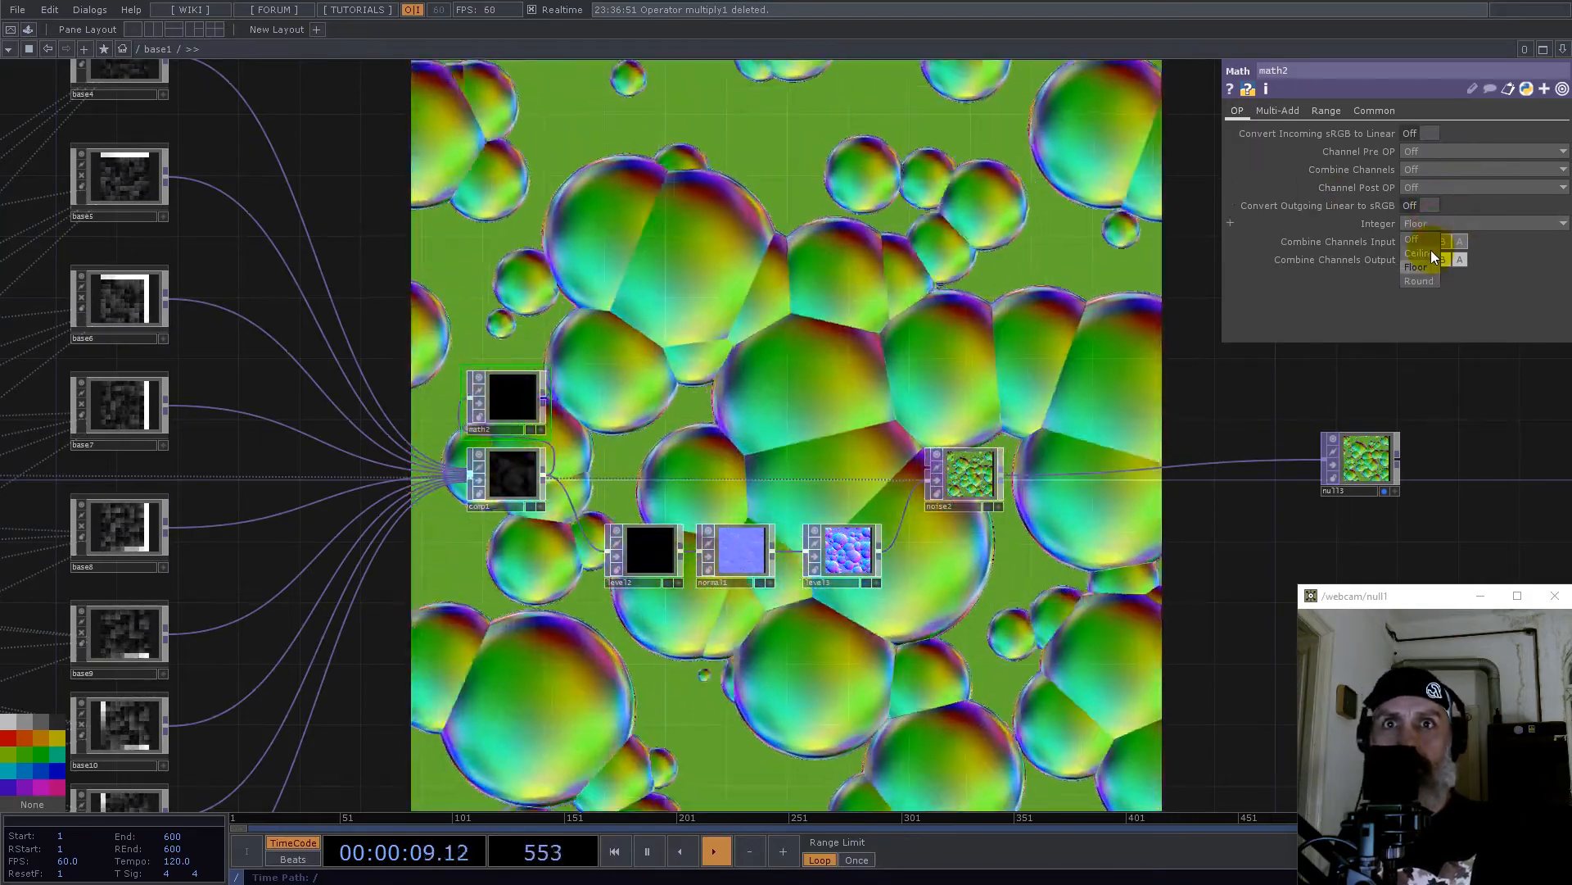
left_click(1432, 249)
scroll(508, 401, "up", 10)
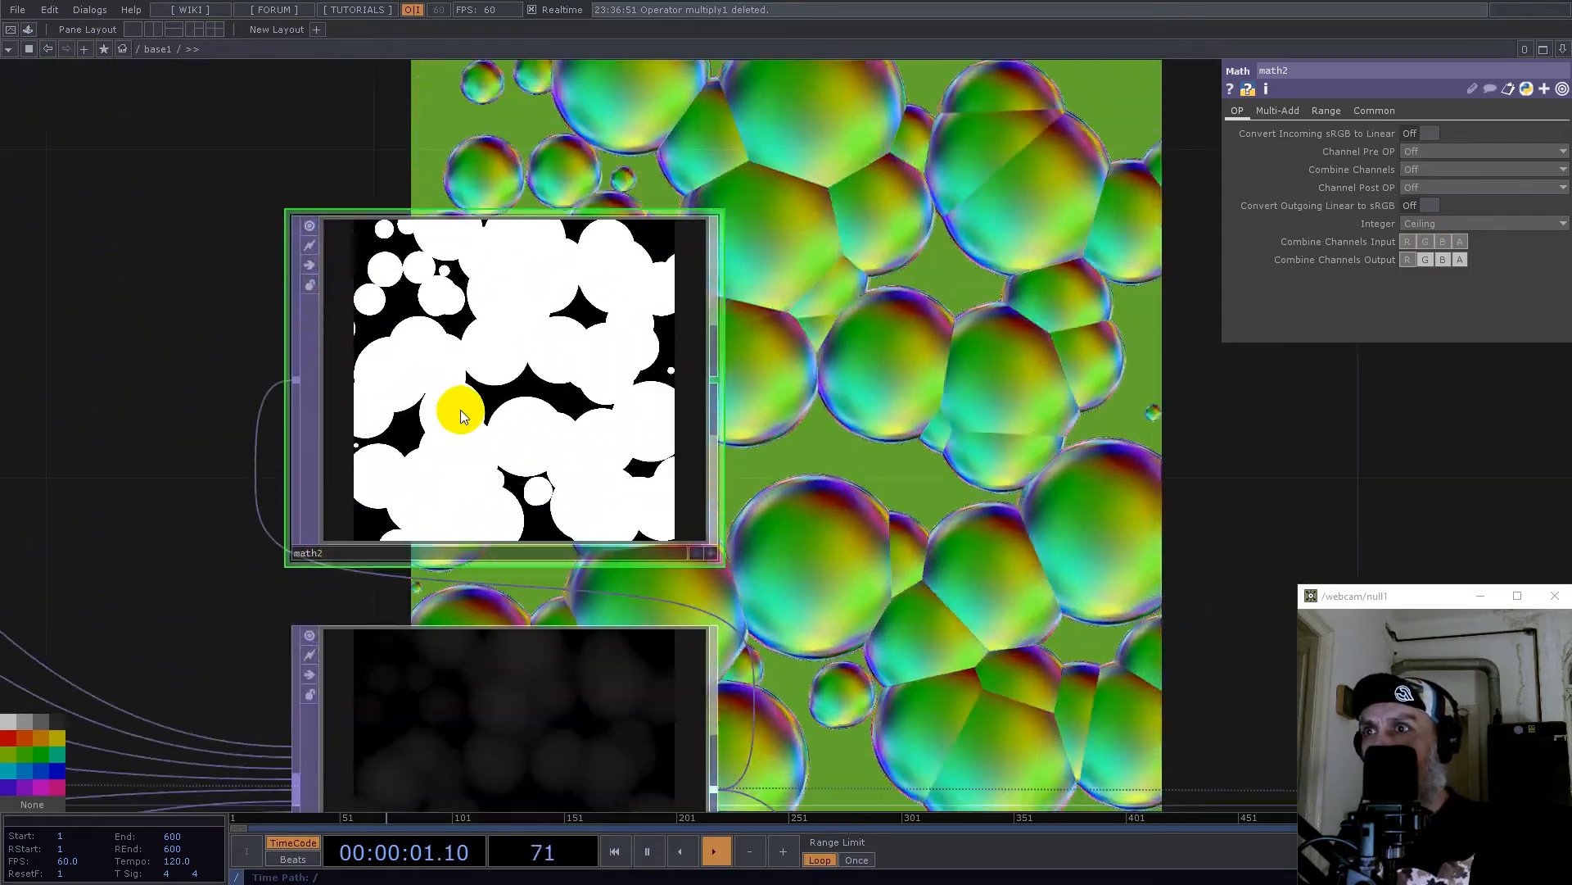
scroll(556, 335, "down", 10)
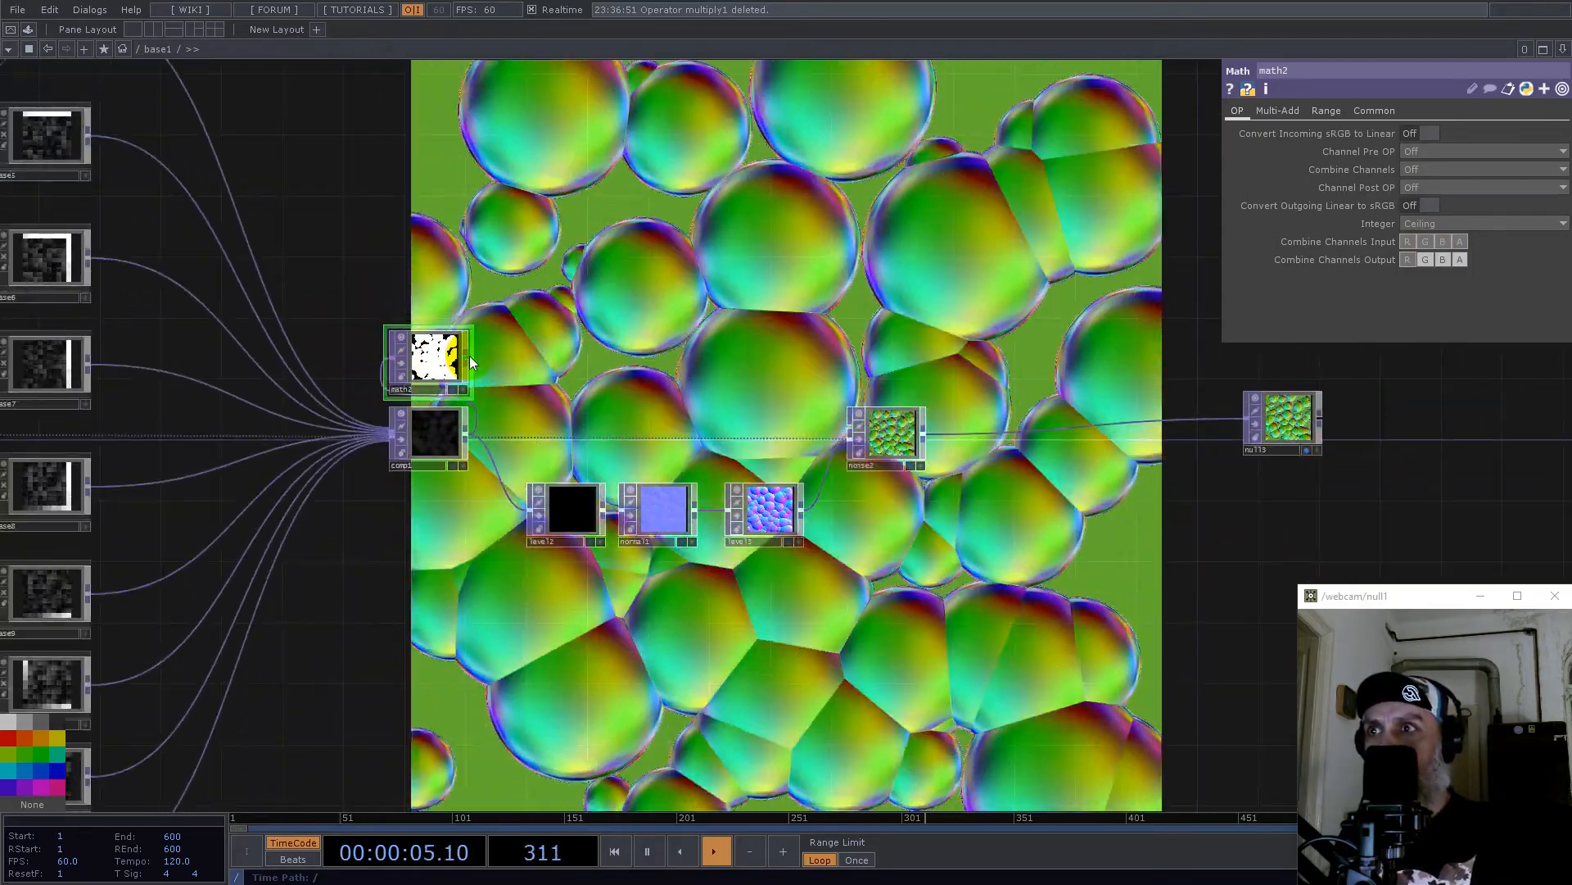
Step: Add a Multiply TOP ahead of null3 that combines math2 with noise2
right_click(469, 357)
type("mul")
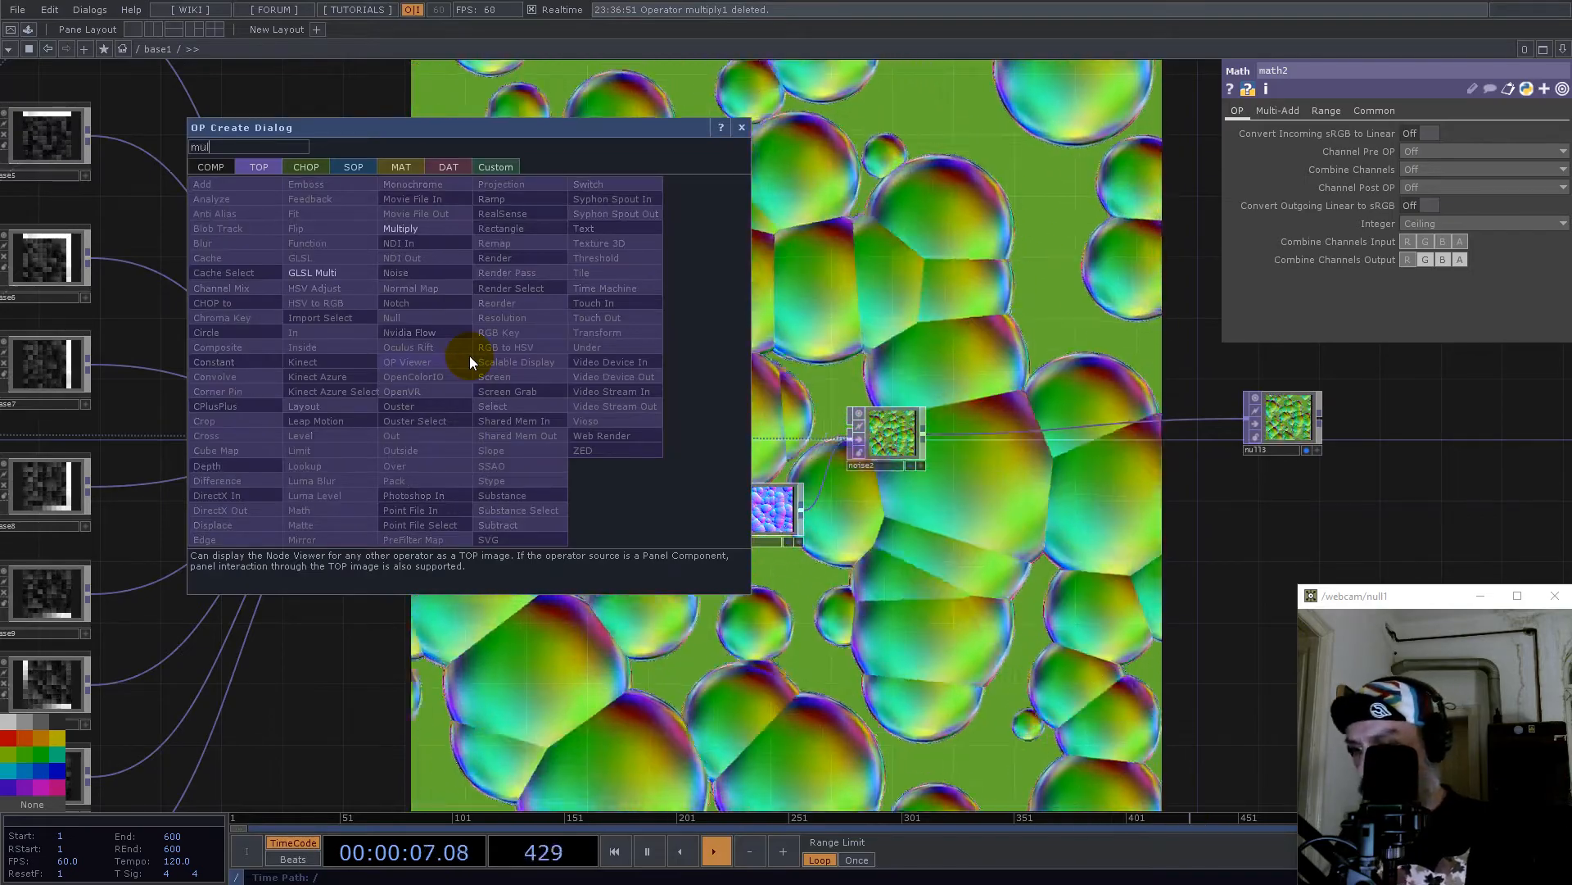
left_click(400, 229)
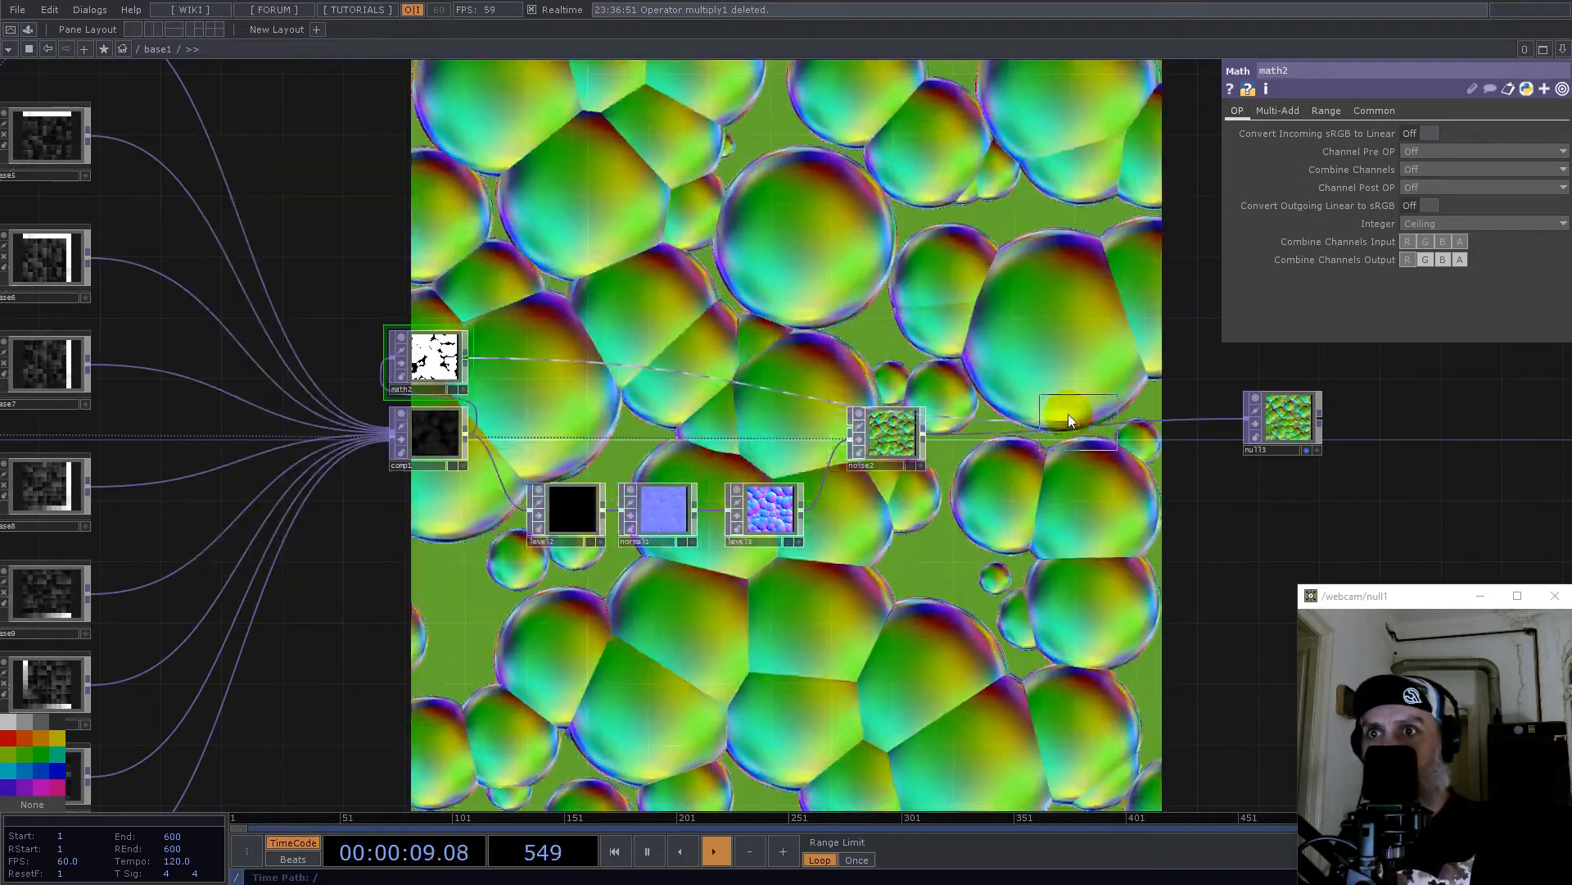
left_click(1036, 395)
left_click_drag(924, 435, 1108, 420)
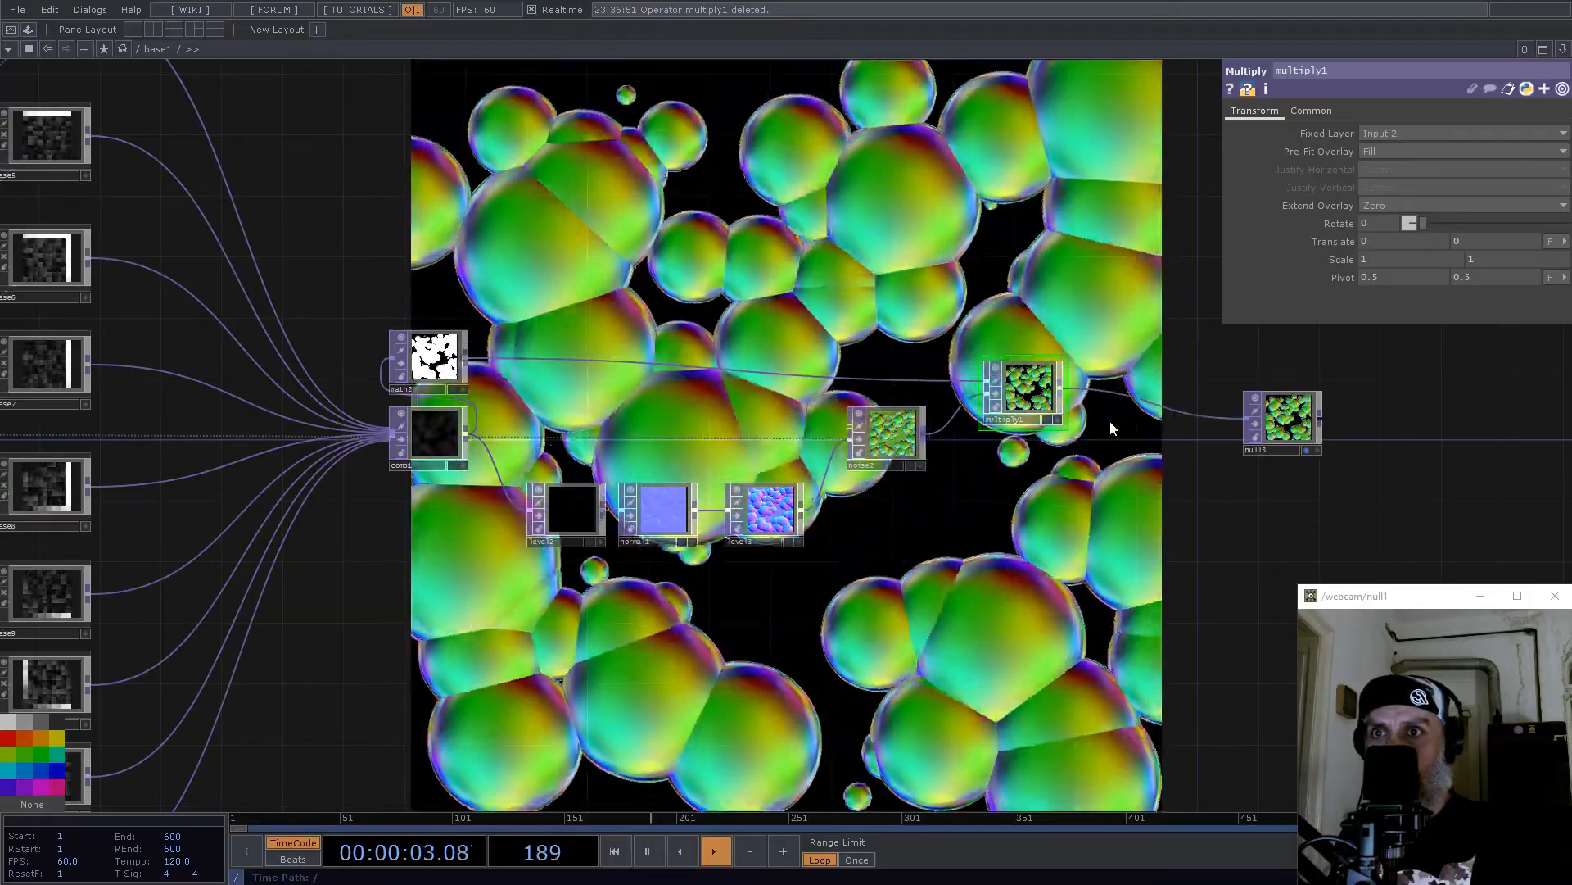
Step: Set the transform scale of noise2 to 0.2 on all three axes
scroll(1000, 553, "down", 4)
scroll(825, 554, "up", 2)
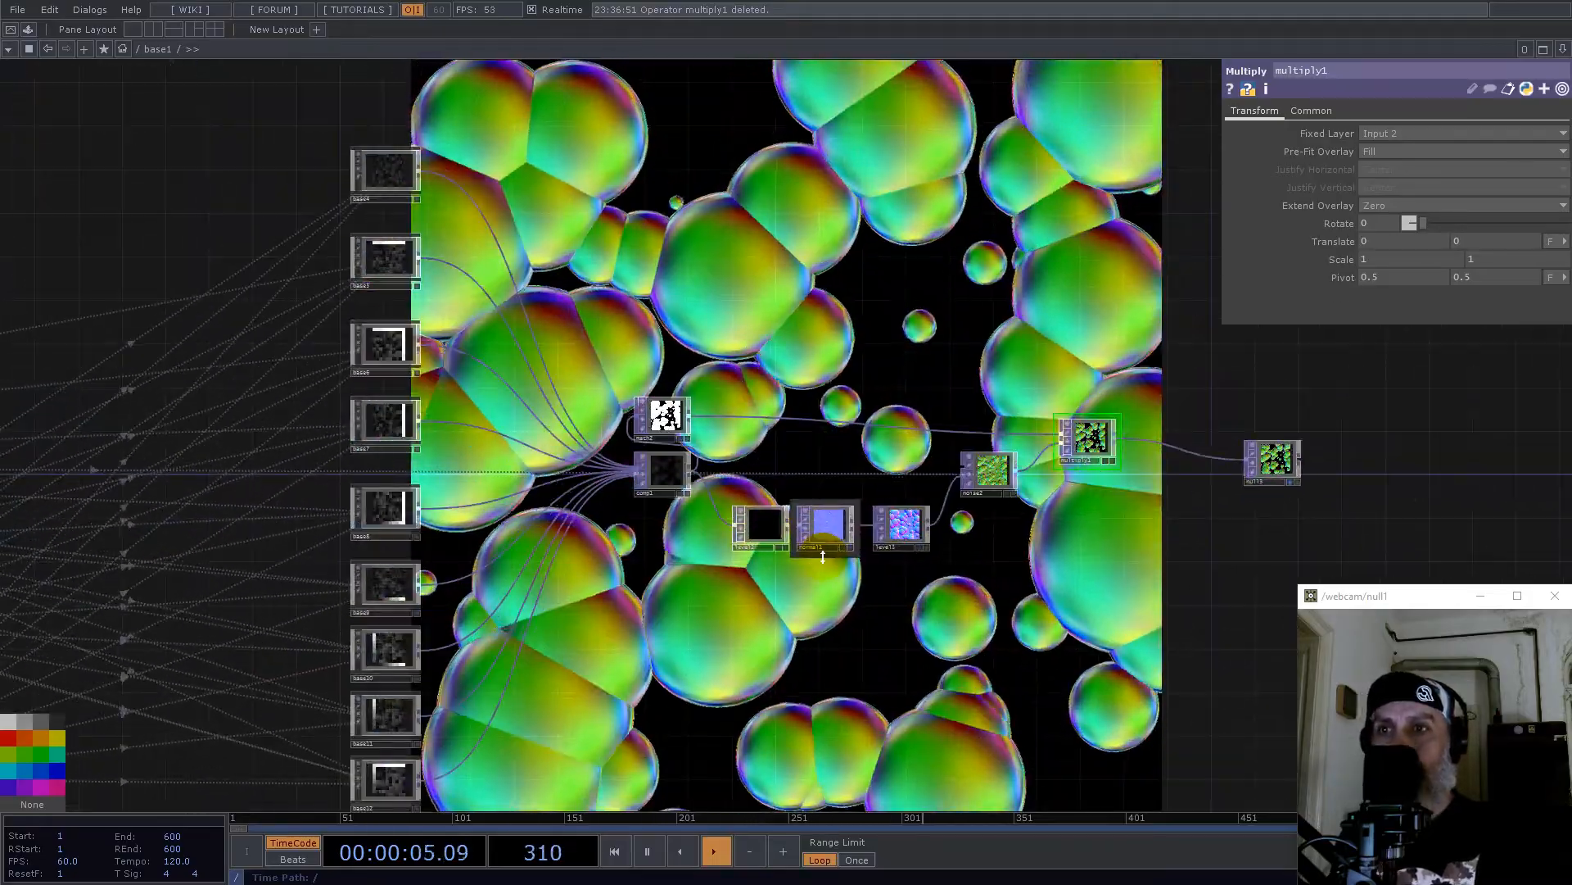
scroll(987, 540, "up", 3)
left_click(844, 467)
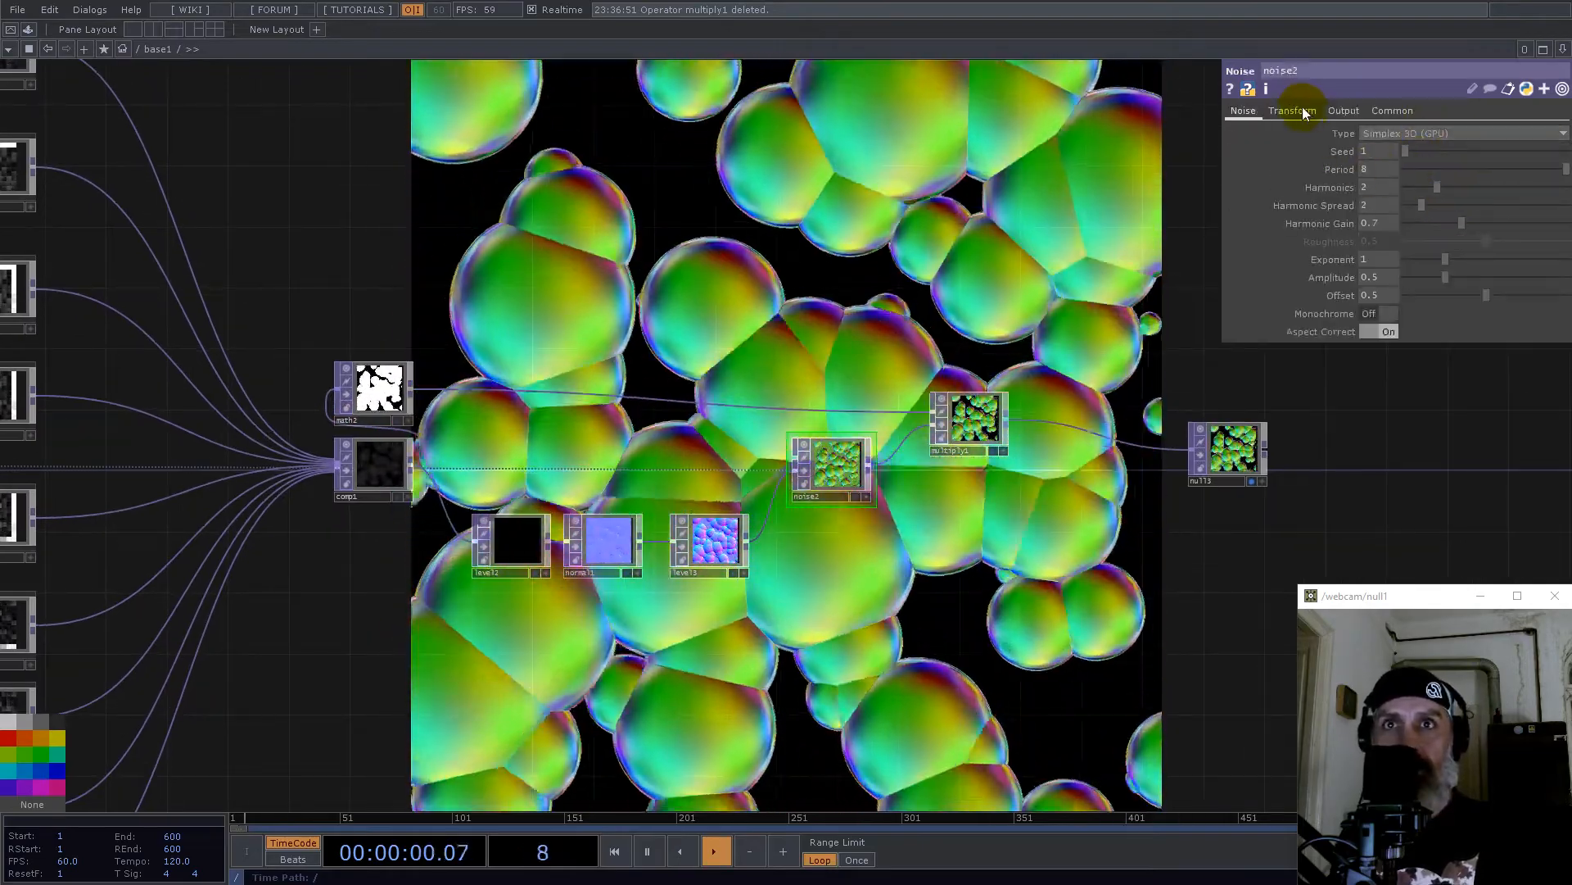
left_click(1292, 111)
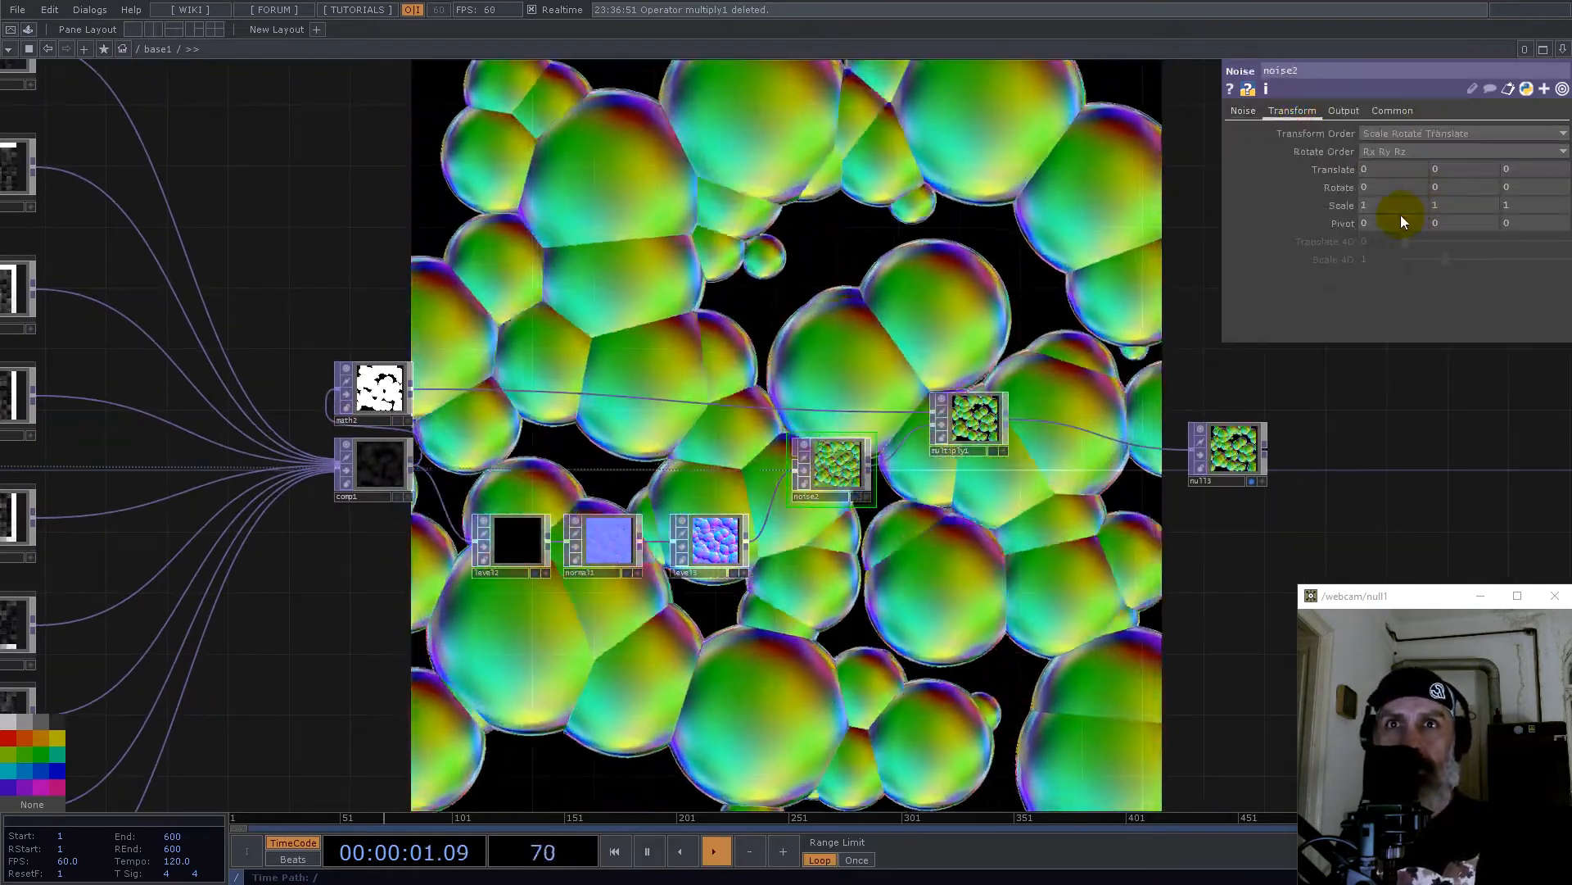
type("0.2")
key("Tab")
type("0.2")
key("Tab")
type("0.2")
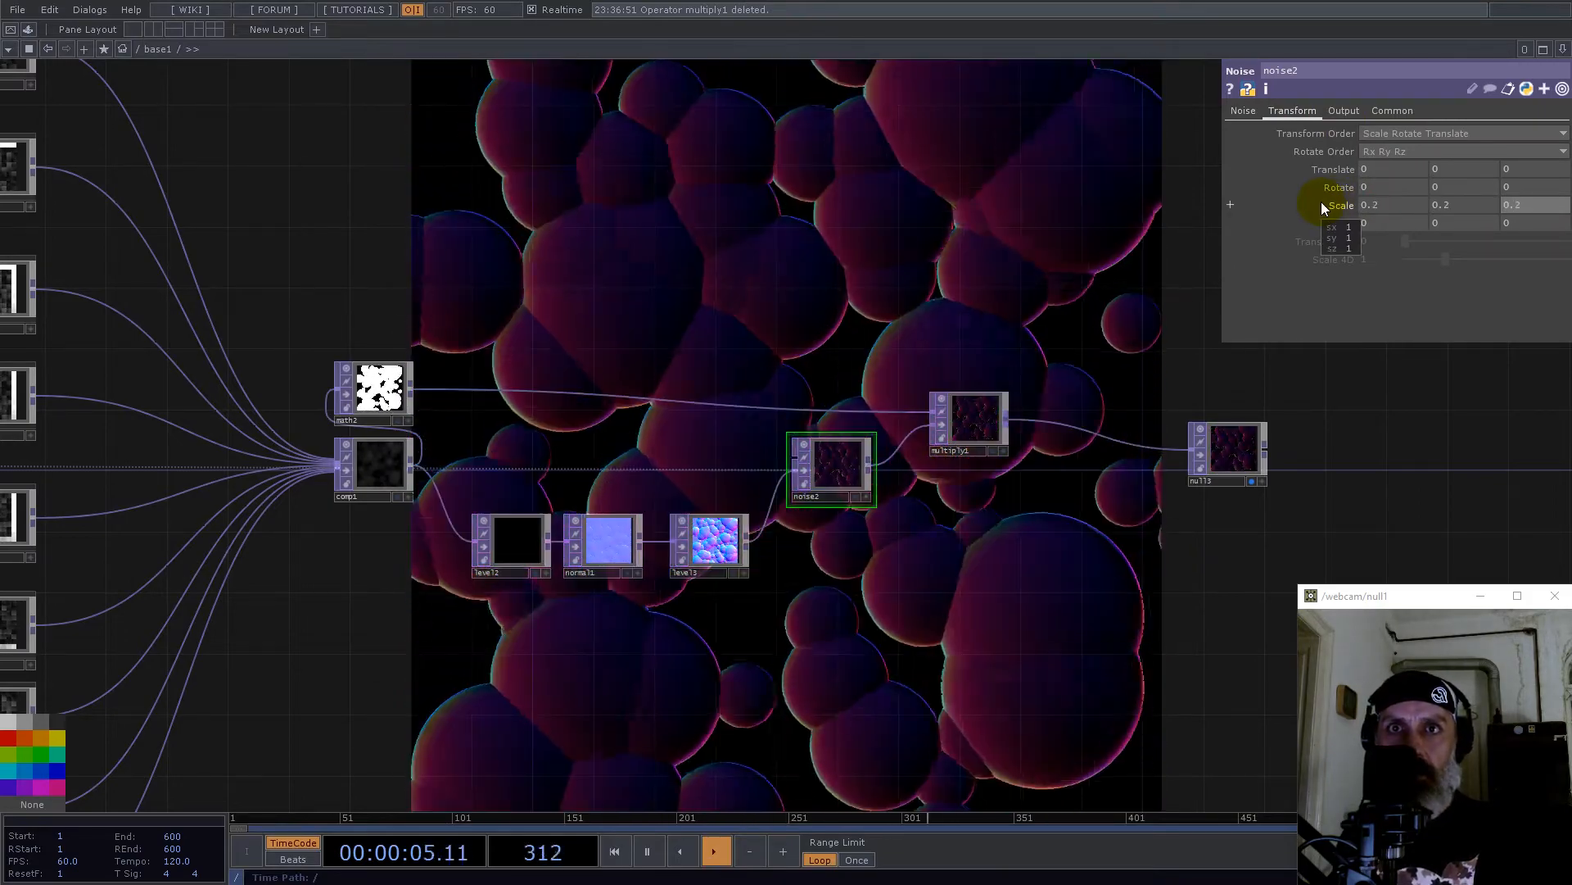
Step: Set the seed of noise2 to 3960 and its period to 1.43
left_click(1244, 111)
left_click_drag(1430, 150, 1472, 151)
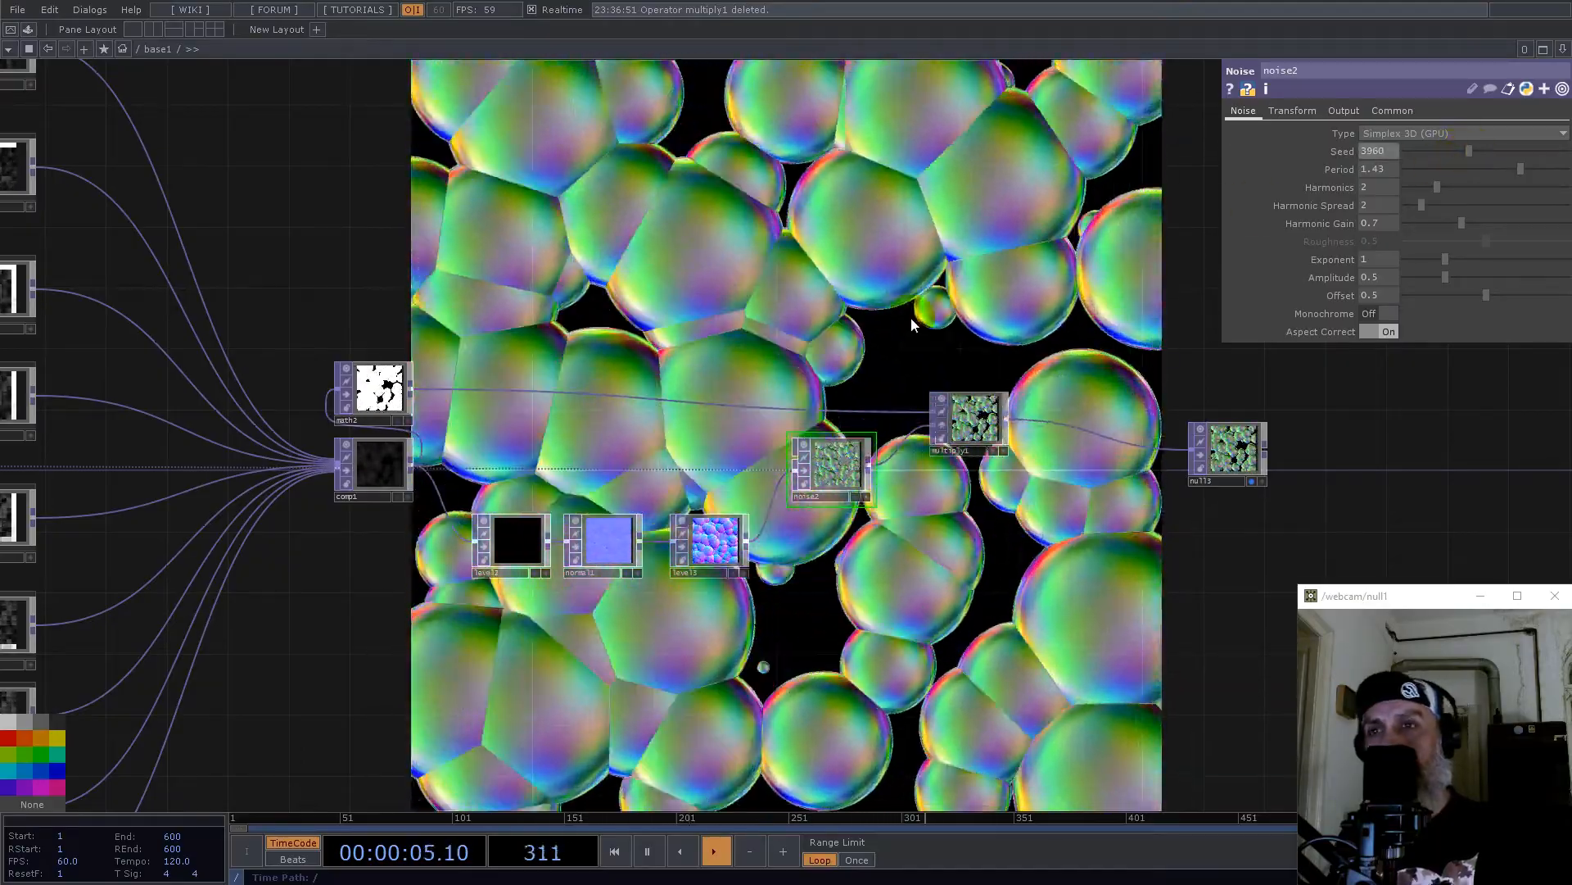
Step: Fine-tune the contrast of level3, which feeds the normal map into noise2
scroll(705, 550, "up", 5)
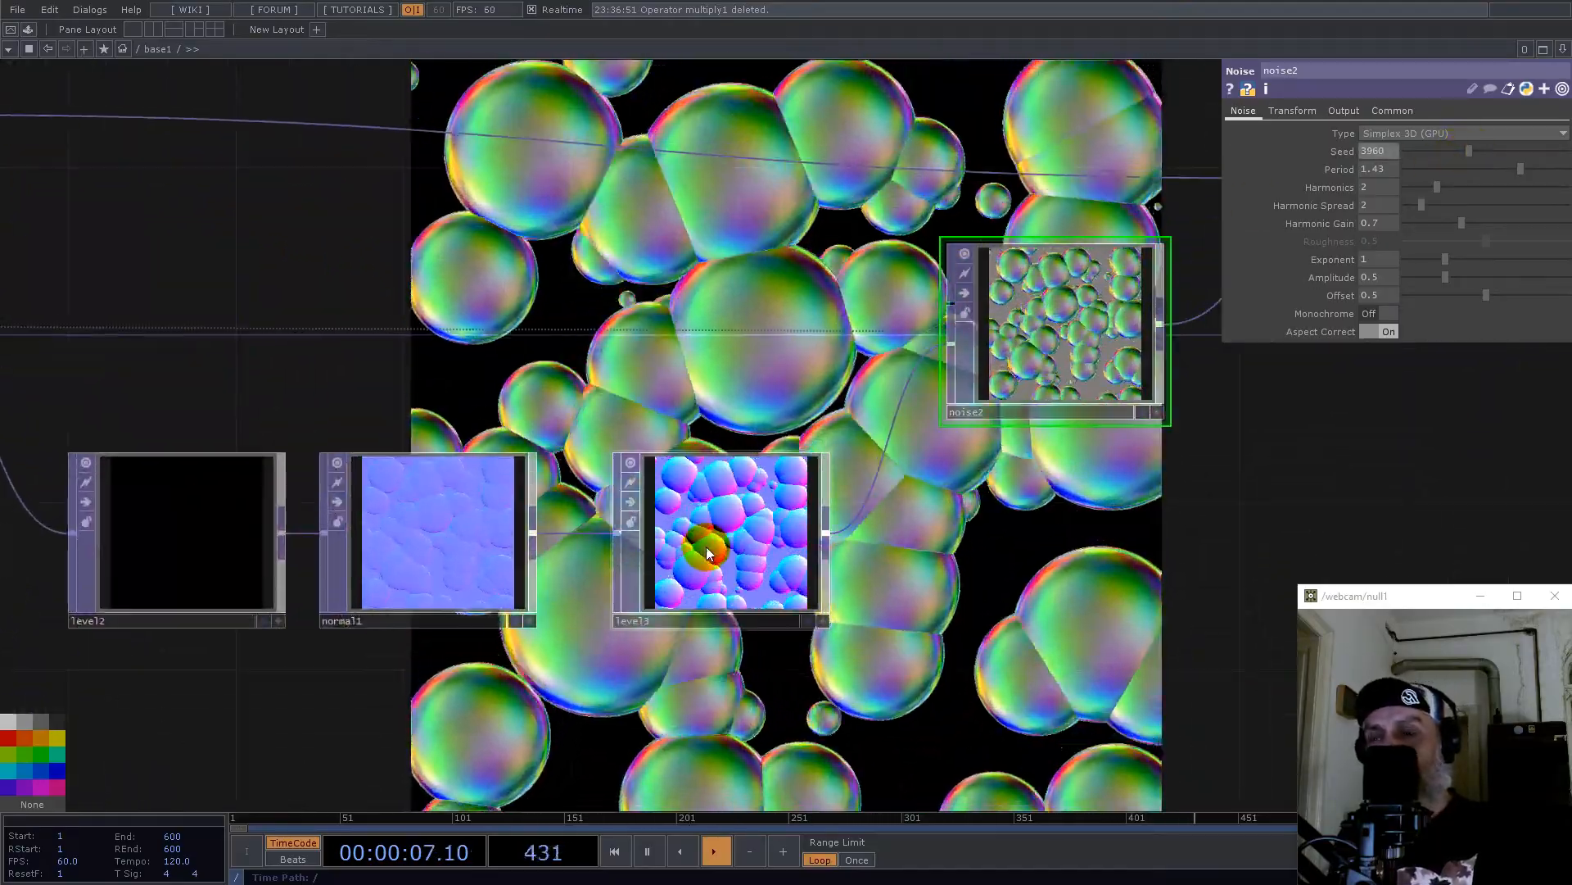
scroll(706, 547, "up", 3)
left_click(744, 531)
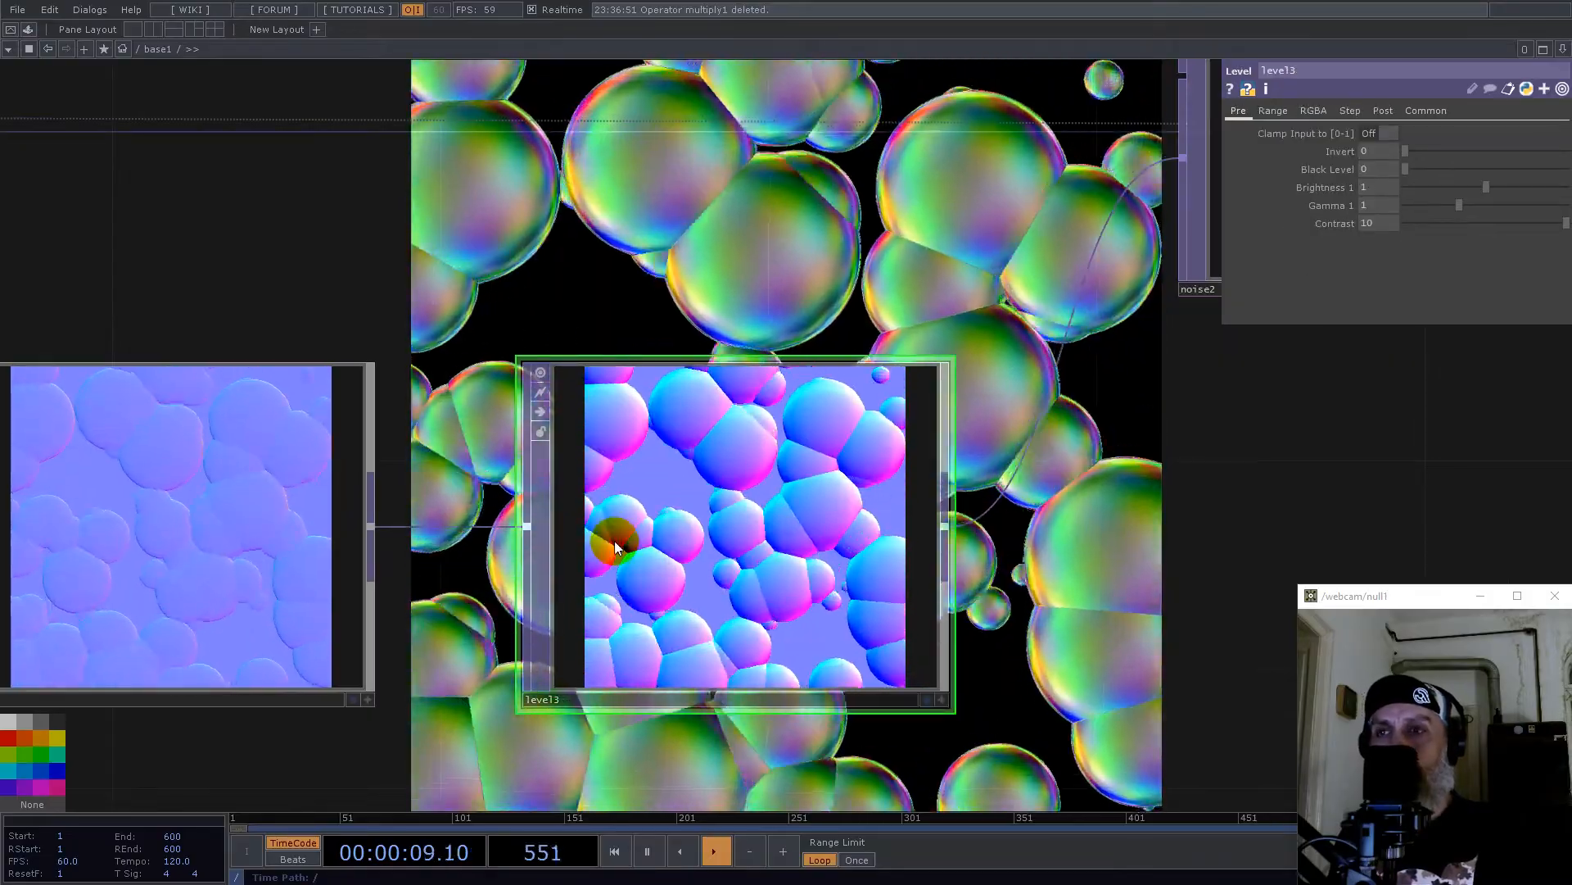
scroll(614, 541, "down", 5)
scroll(631, 532, "up", 4)
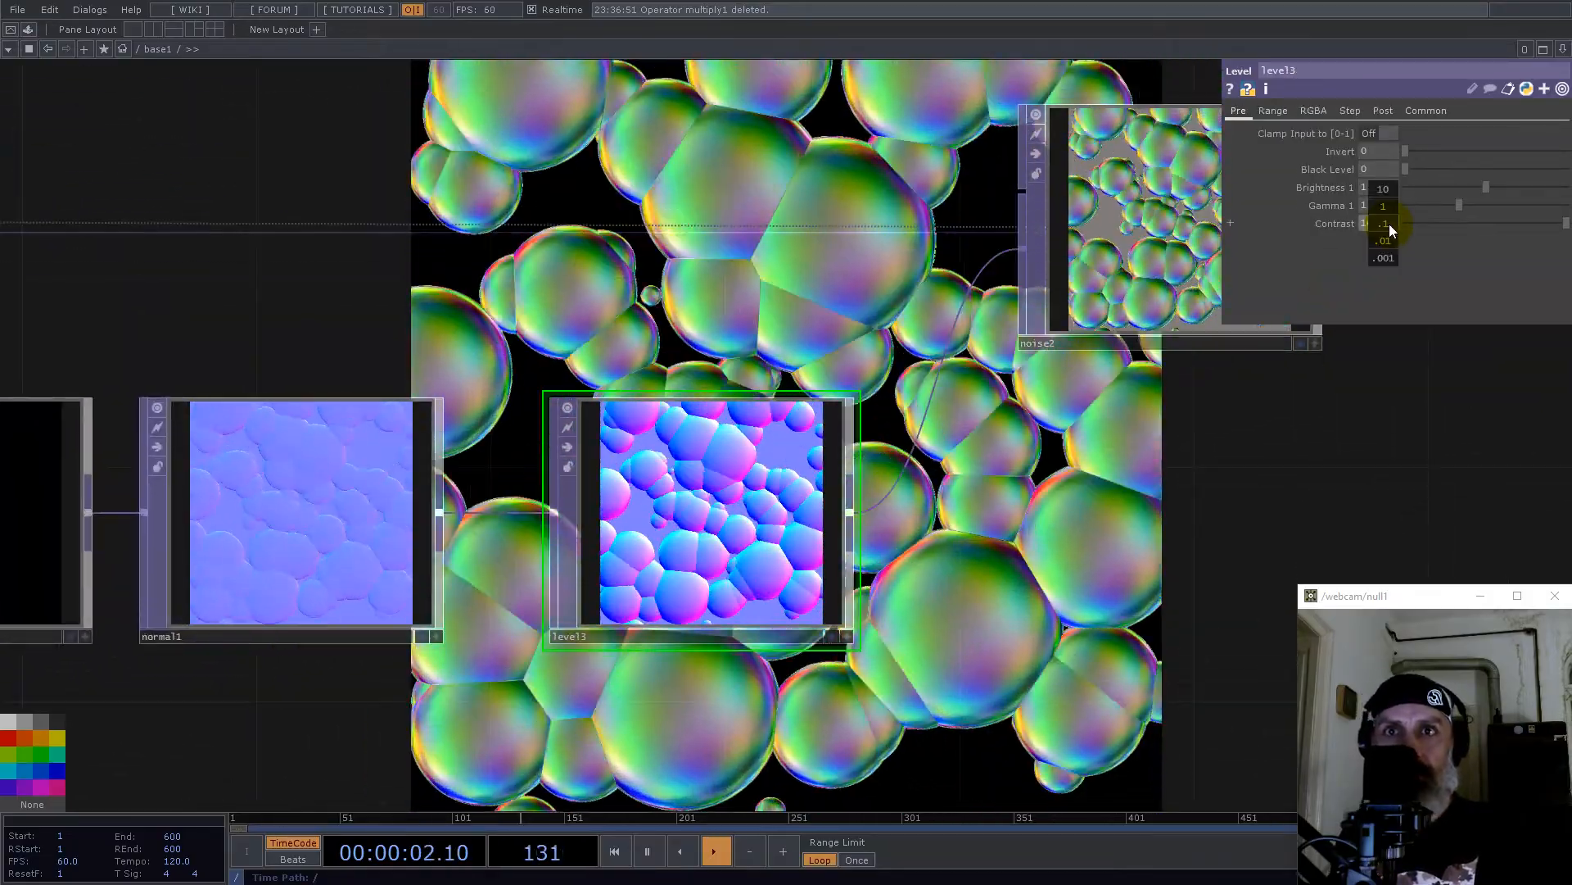
mouse_move(1389, 223)
middle_mouse_down()
mouse_move(1387, 209)
mouse_move(1457, 199)
mouse_move(1386, 191)
mouse_move(1385, 216)
middle_mouse_up()
scroll(788, 402, "down", 4)
Step: Try Z scale values of 11 and 1 in the transform of noise2
left_click(1028, 305)
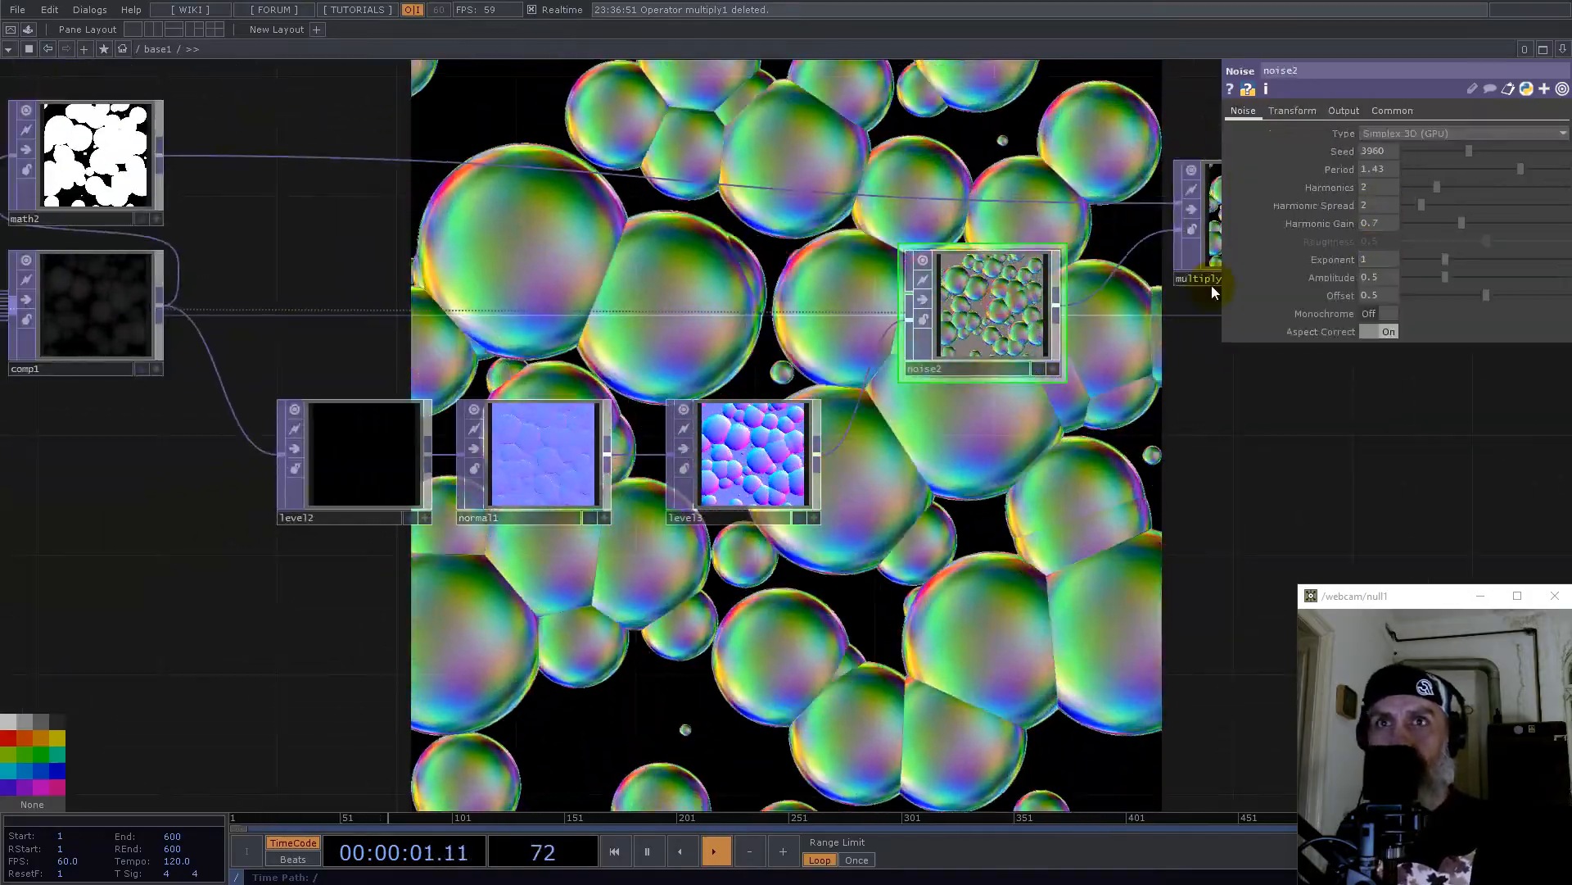
left_click(1379, 110)
left_click(1249, 110)
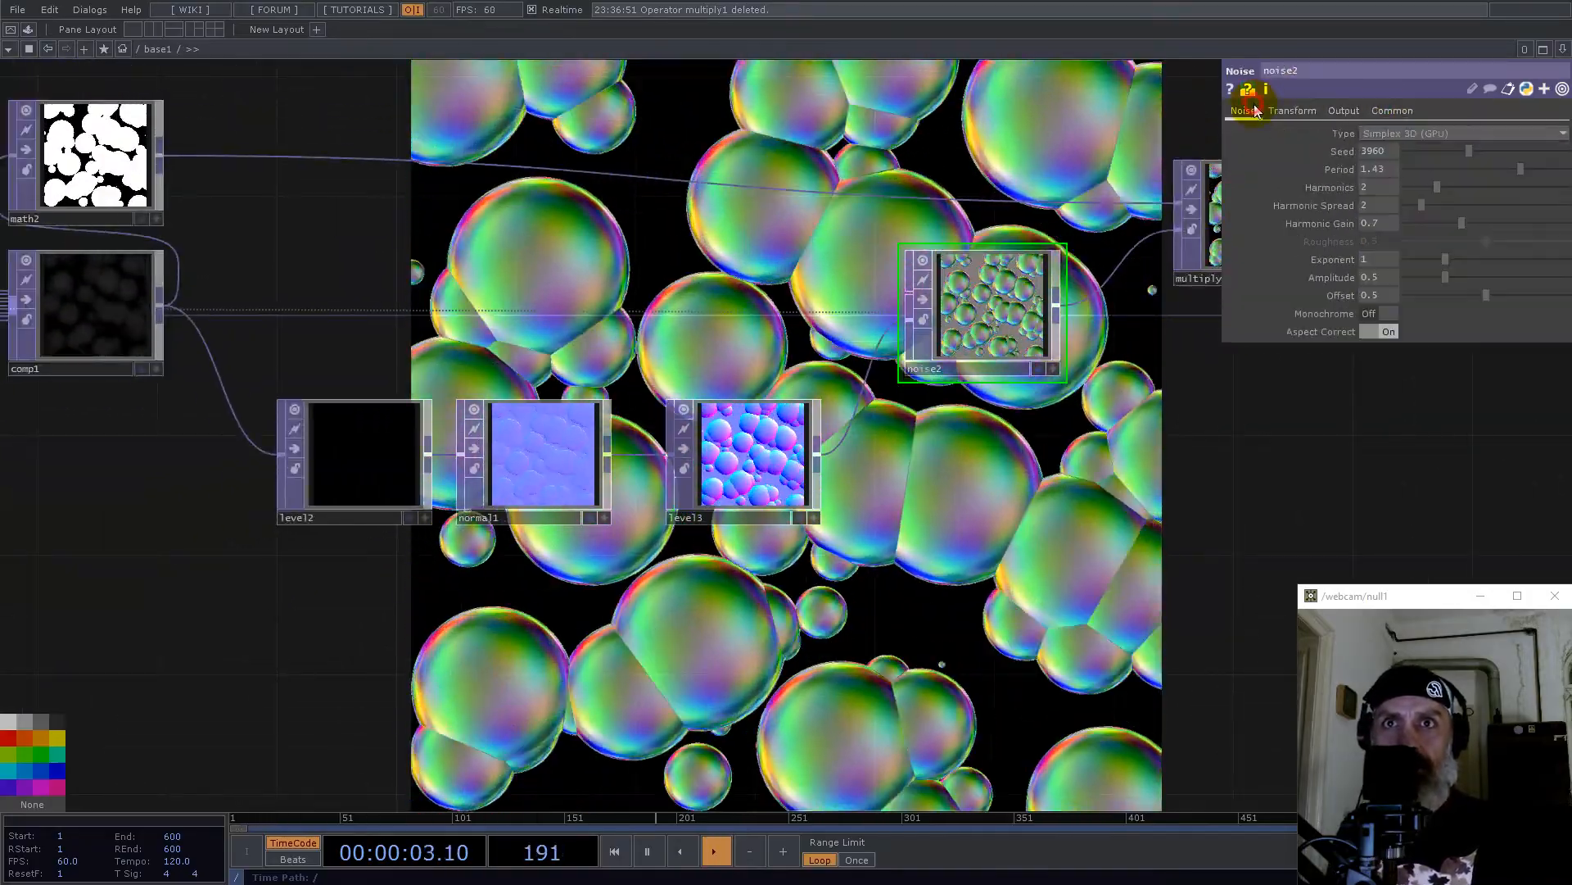
left_click(1292, 109)
left_click_drag(1521, 210, 1407, 201)
type("11")
key("Return")
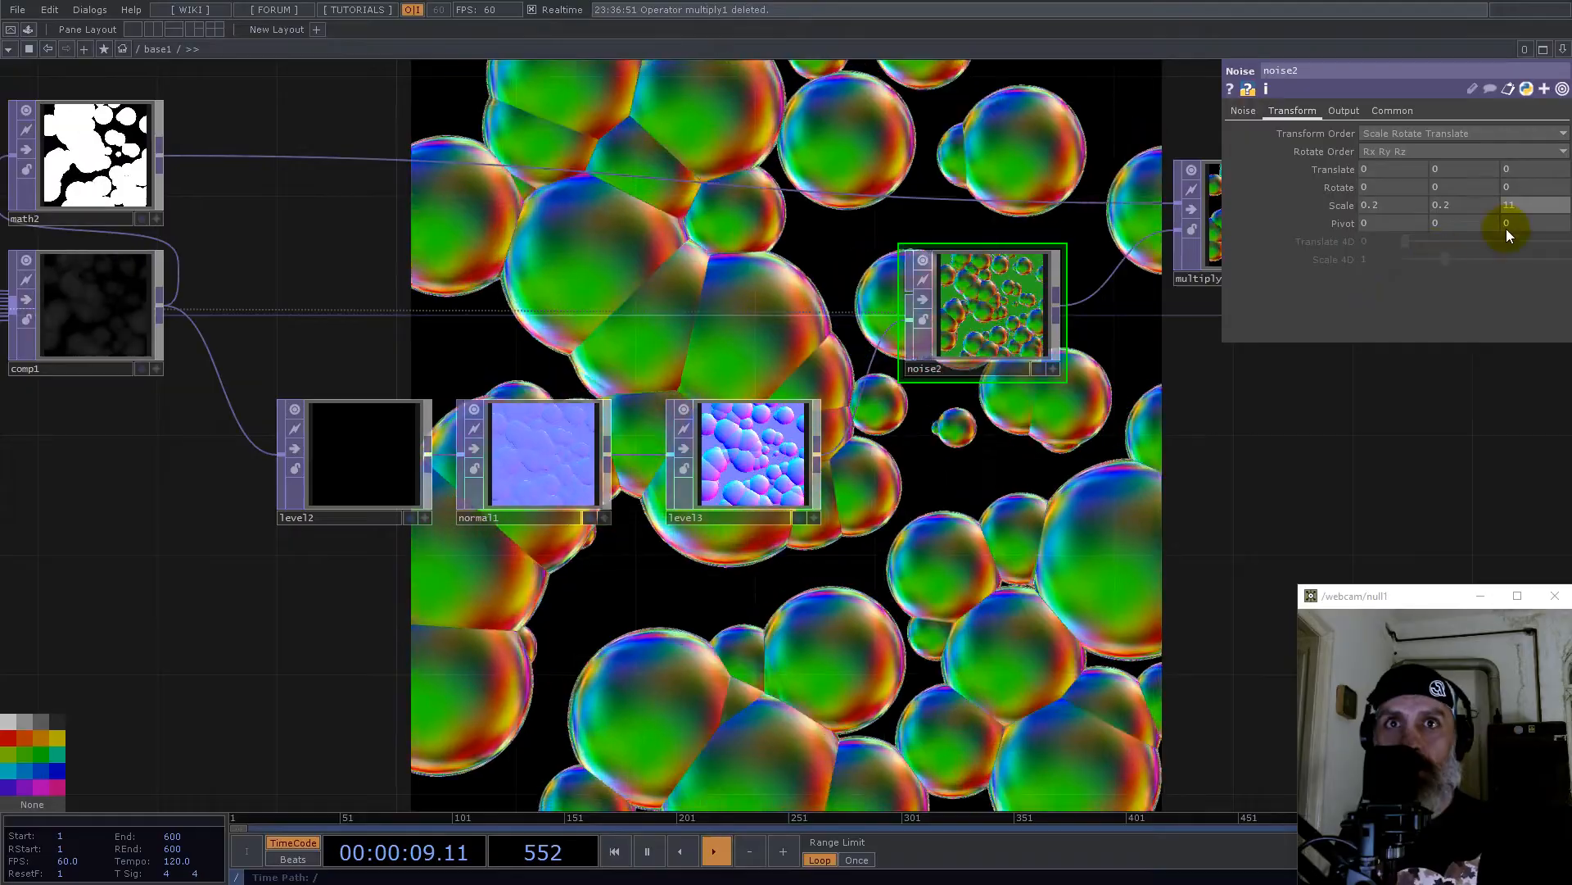
left_click_drag(1519, 203, 1471, 203)
type("1")
key("Return")
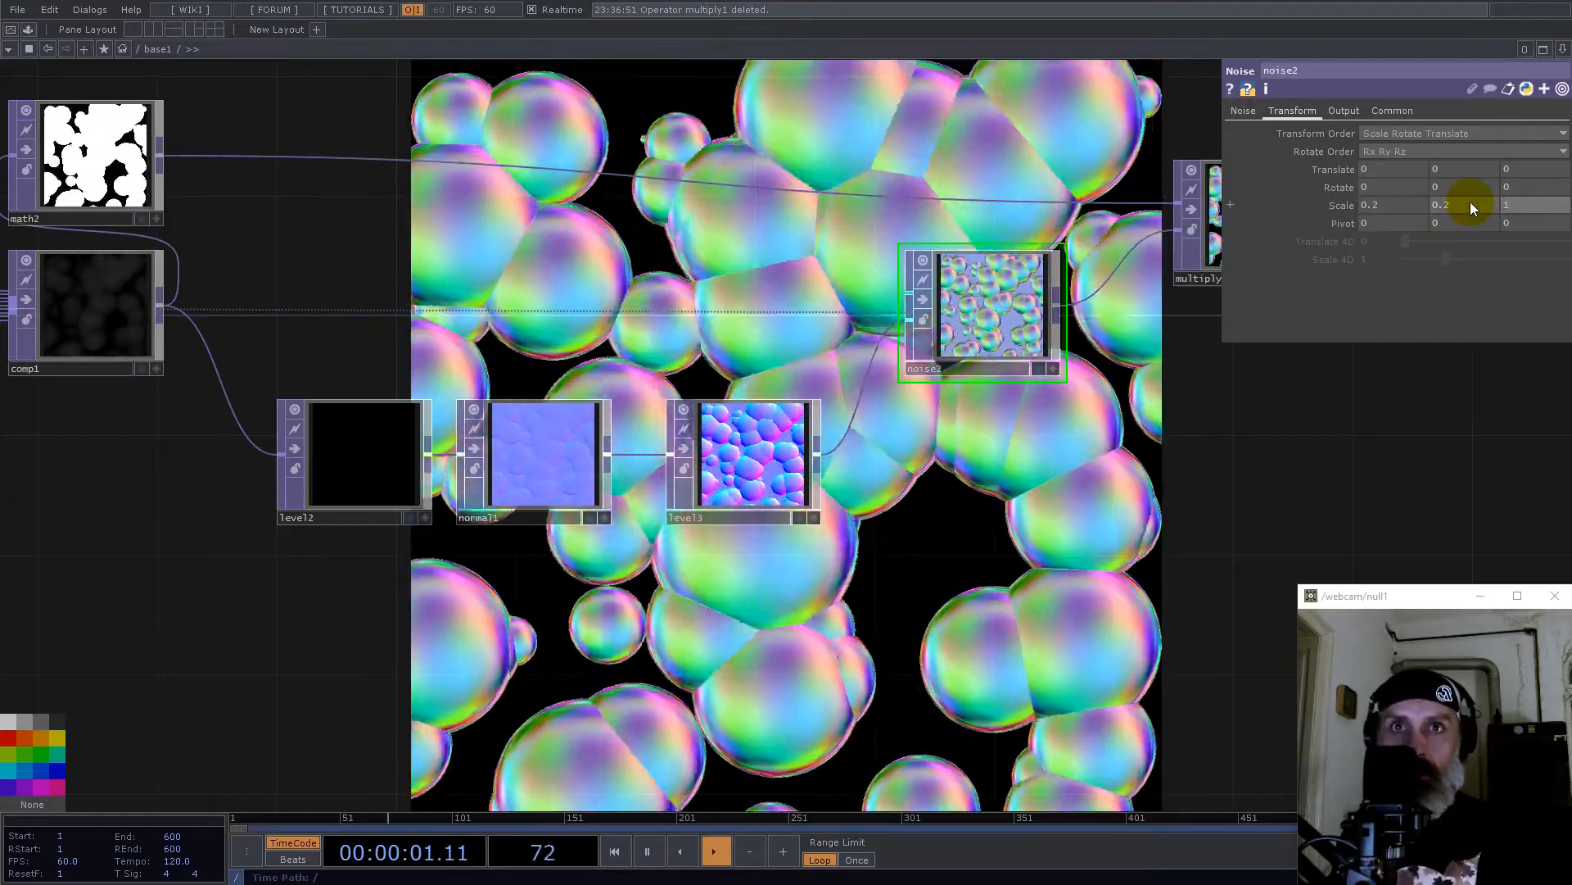
Step: Set the Z scale of noise2 to 2
left_click_drag(1517, 204, 1466, 204)
type("2")
key("Return")
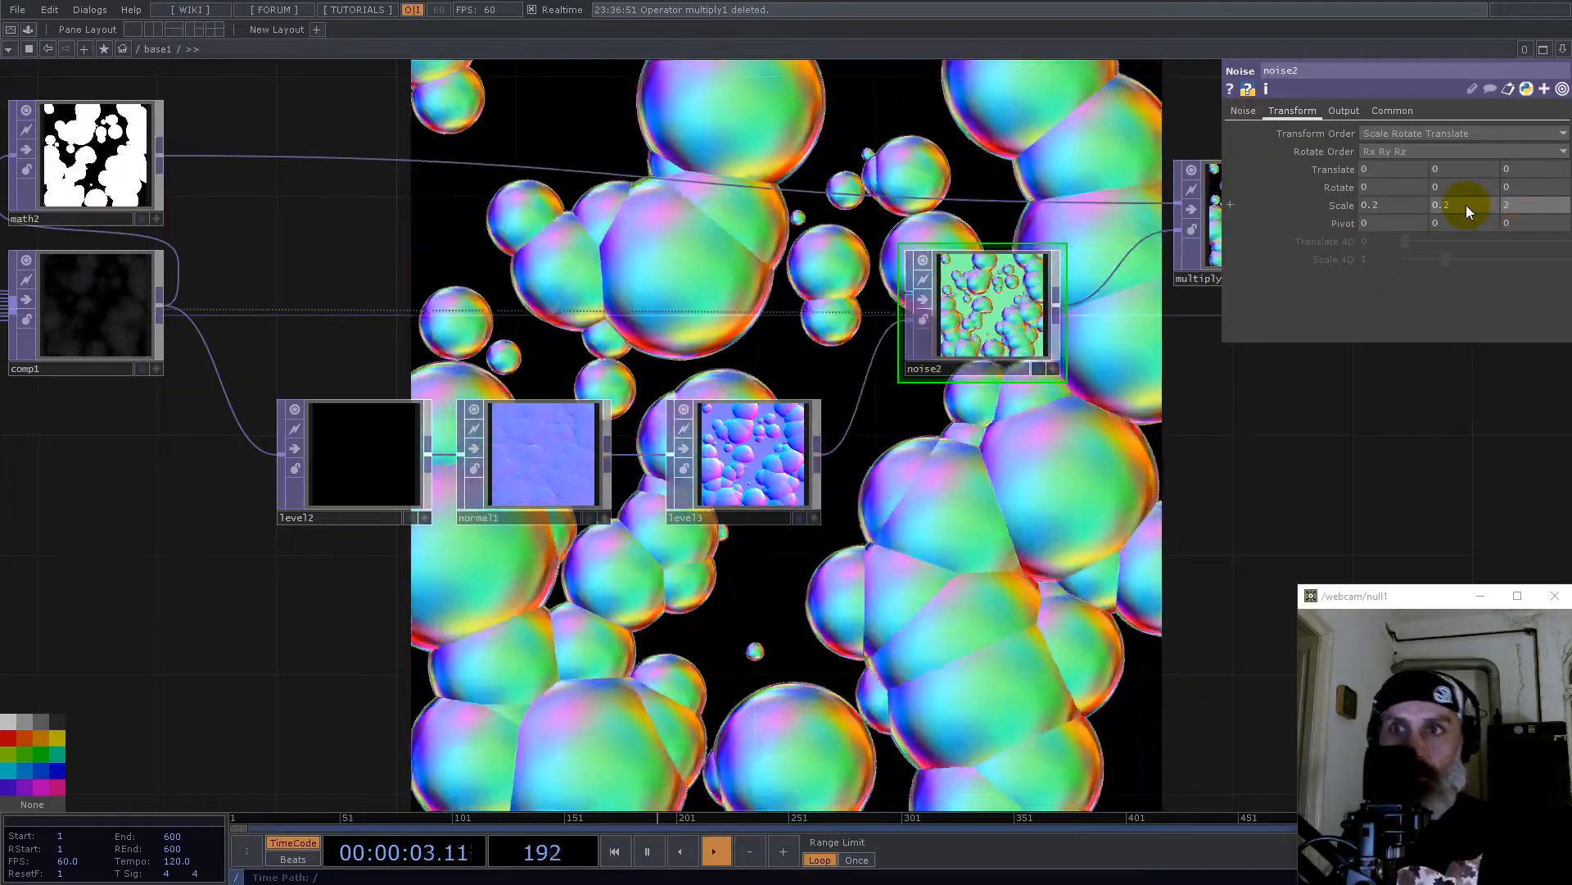
Step: Set the grid value of constant1 to 30
scroll(832, 564, "down", 5)
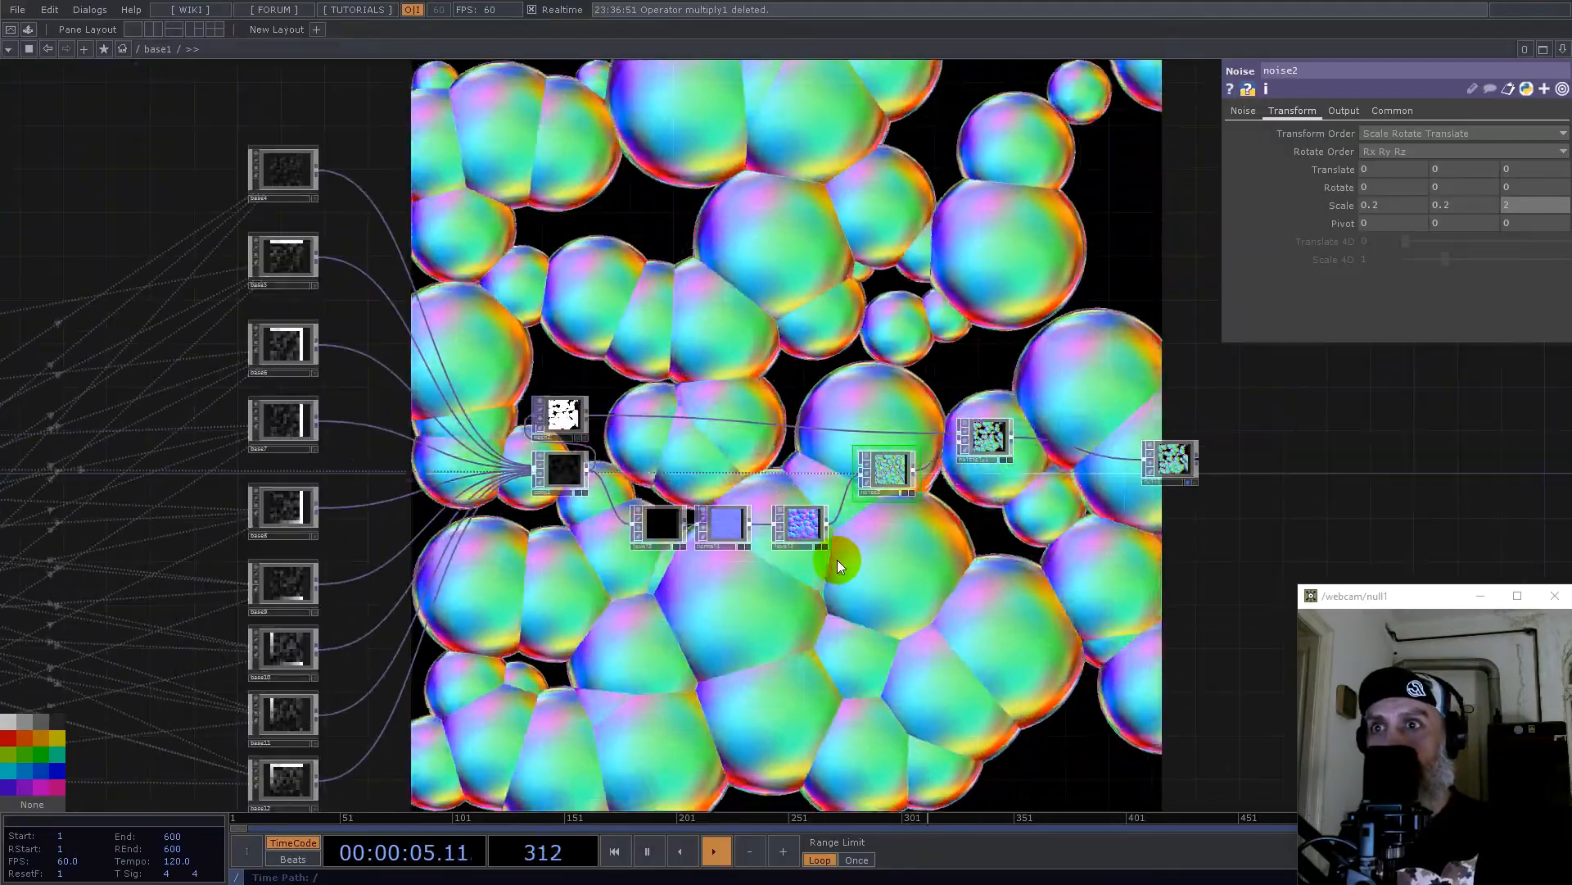
key("h")
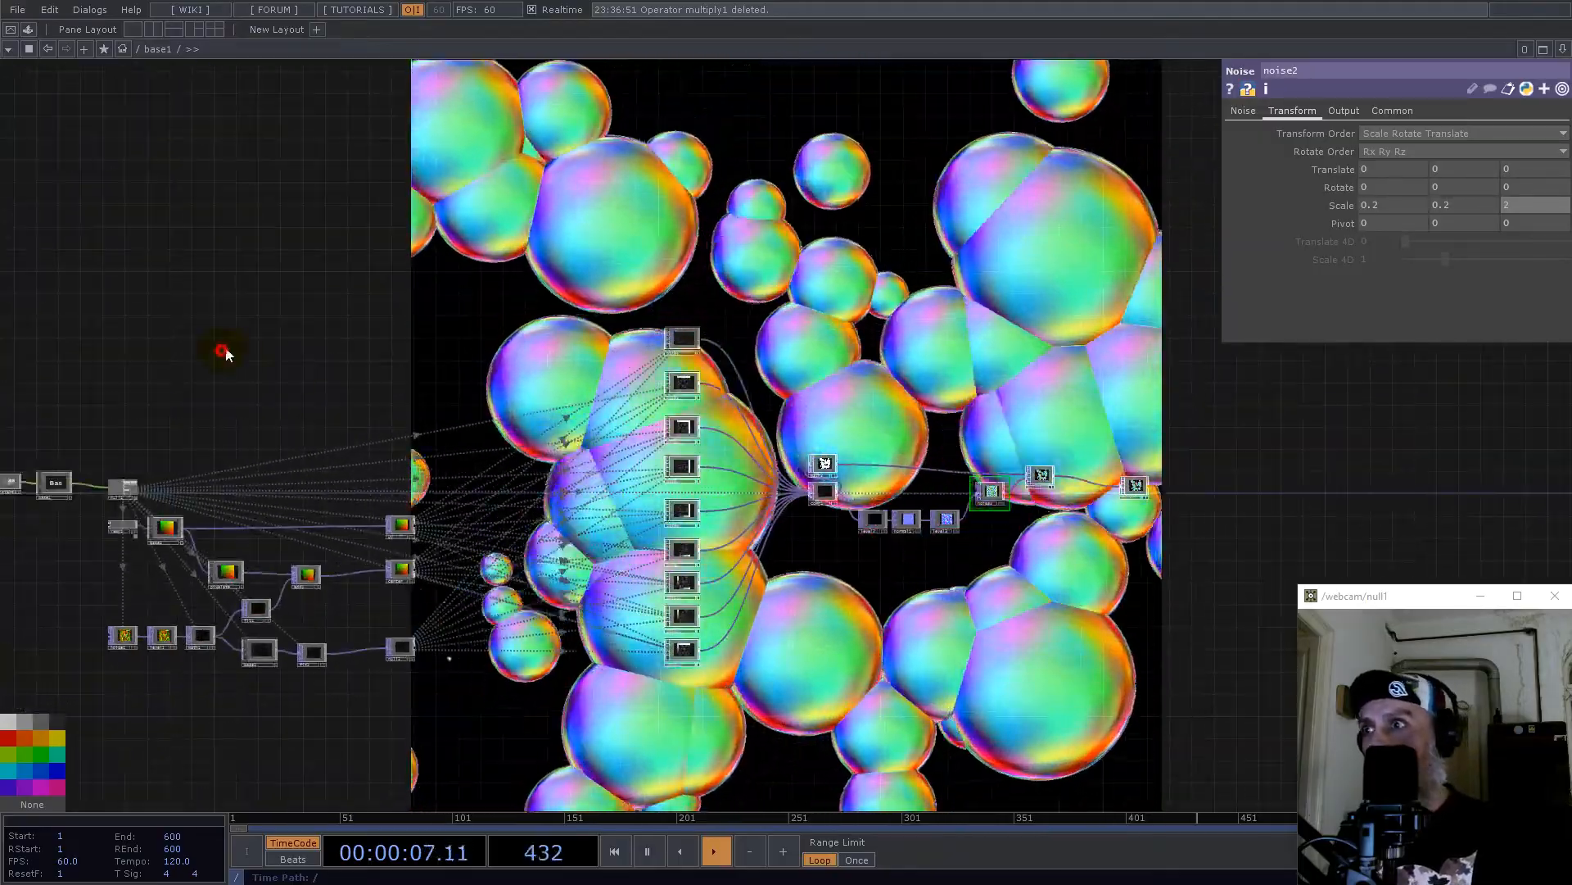
left_click_drag(222, 352, 608, 288)
scroll(585, 401, "up", 5)
left_click(753, 489)
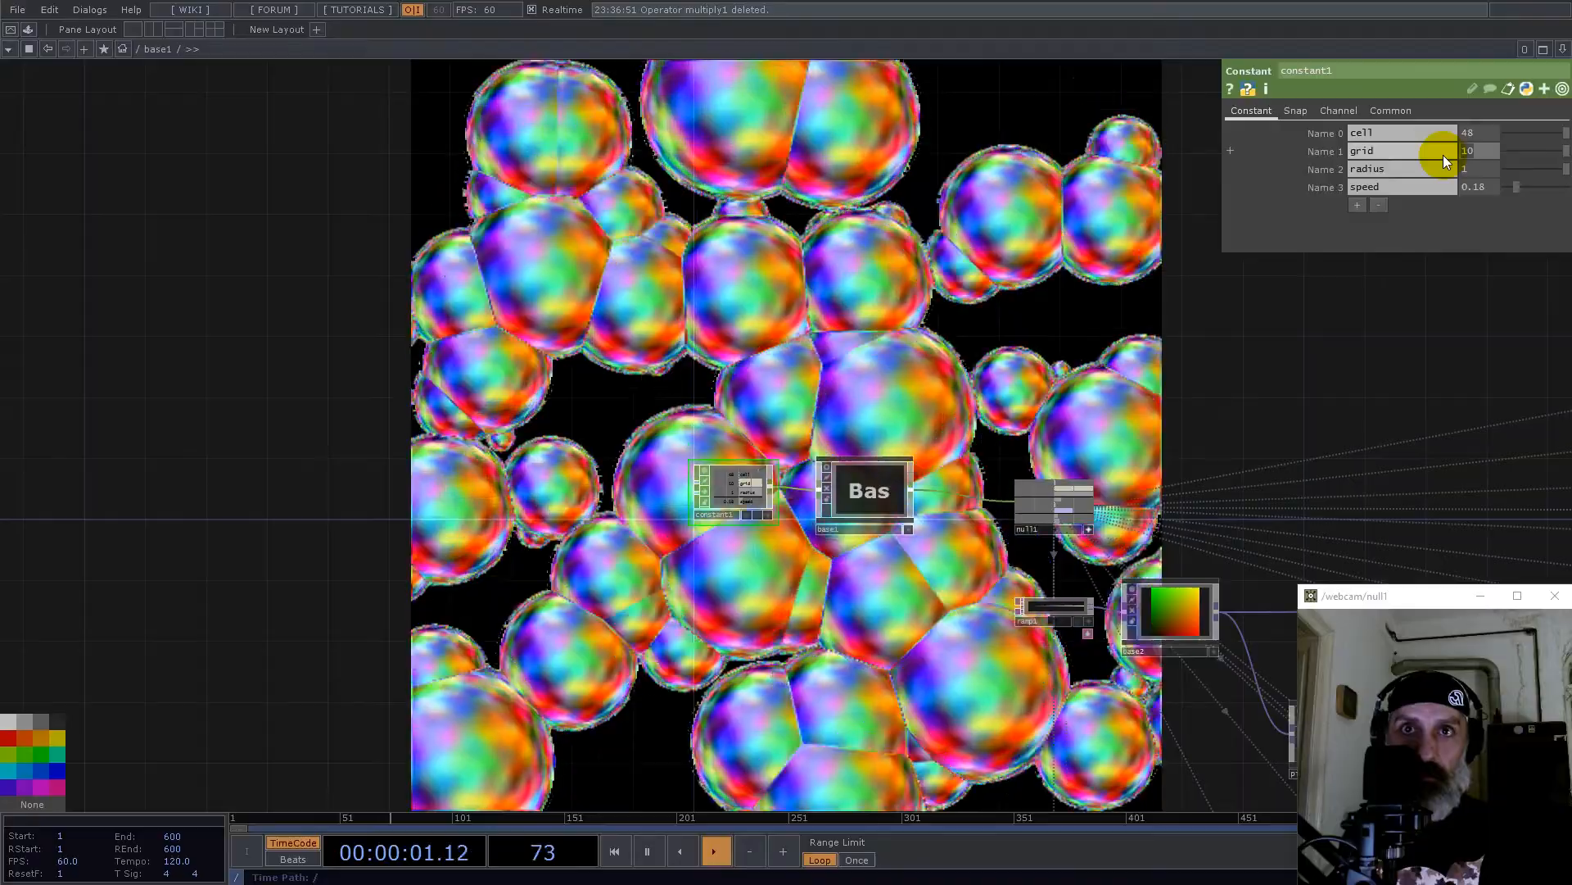
type("3")
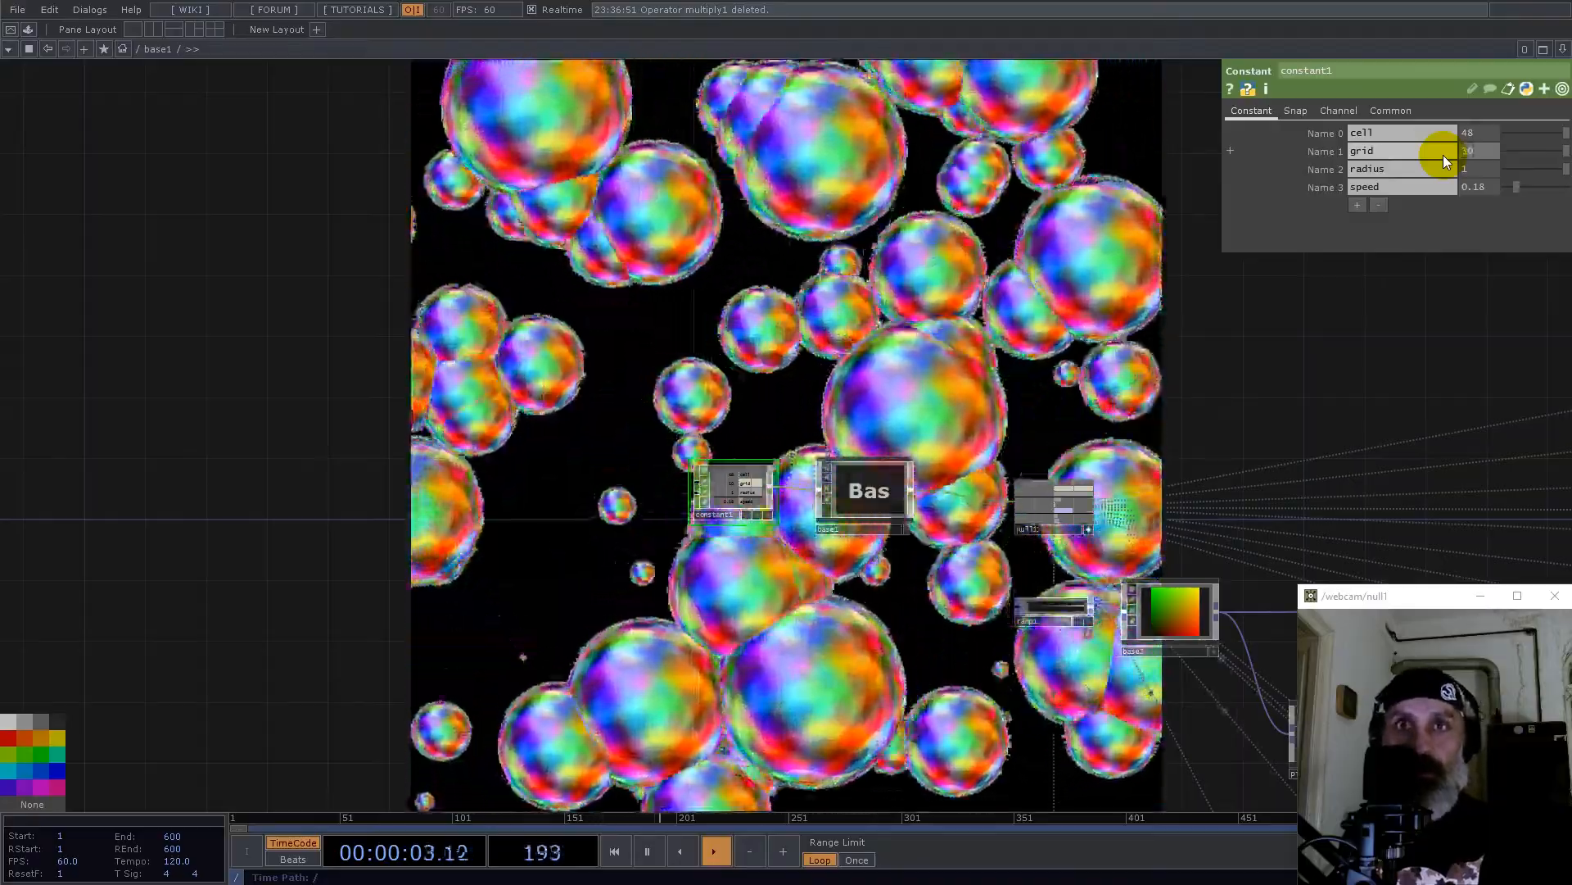
type("0")
key("Return")
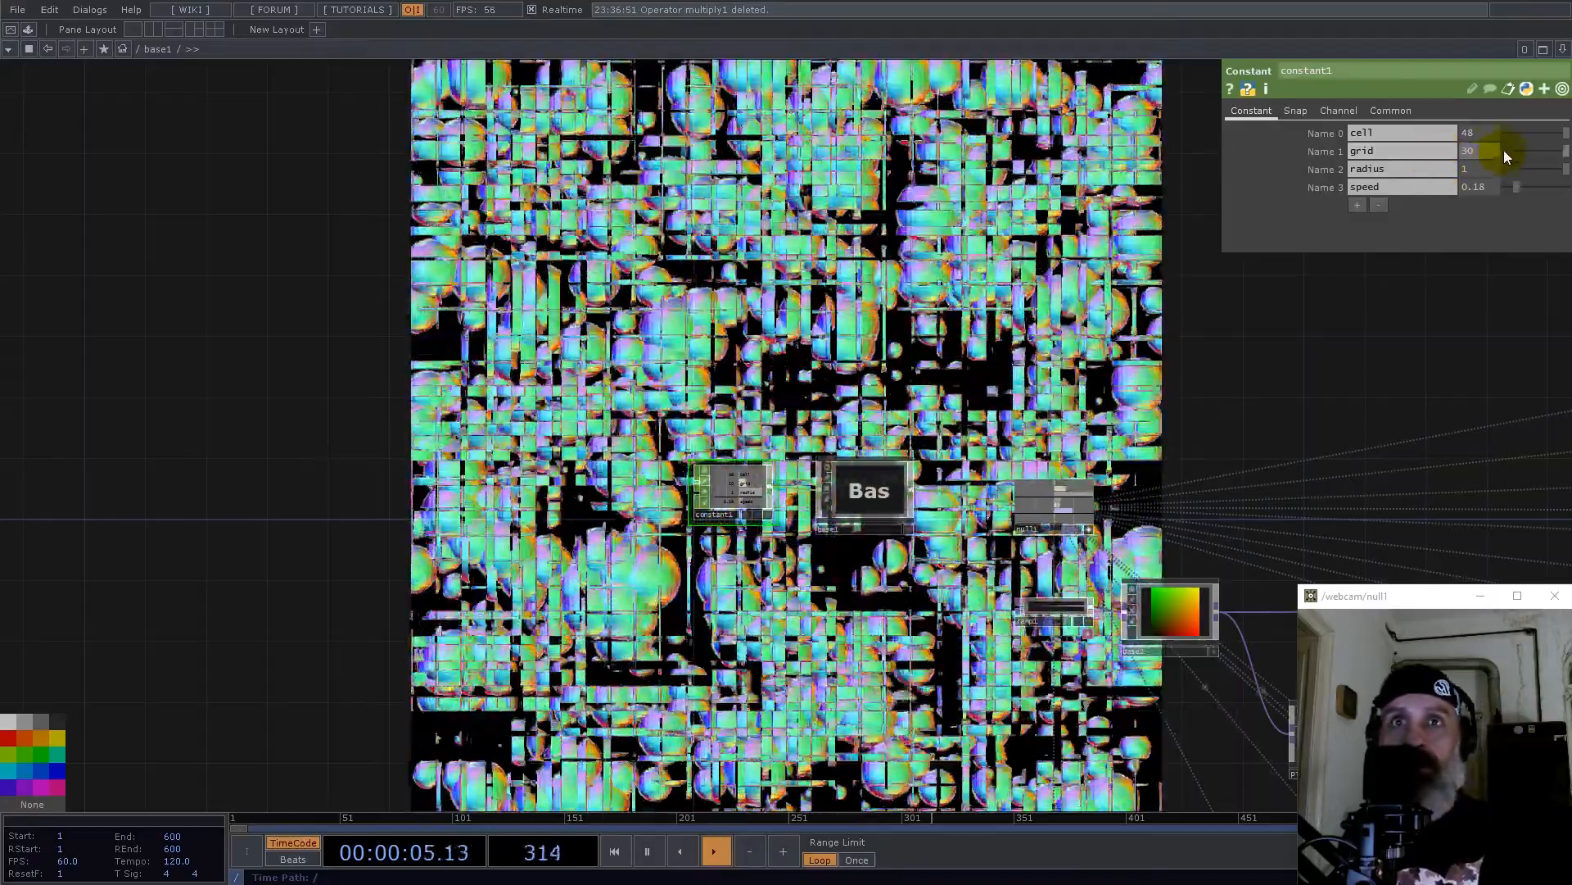
Step: Set the cell value of constant1 to 40
left_click_drag(1438, 131, 1434, 131)
type("440")
key("Return")
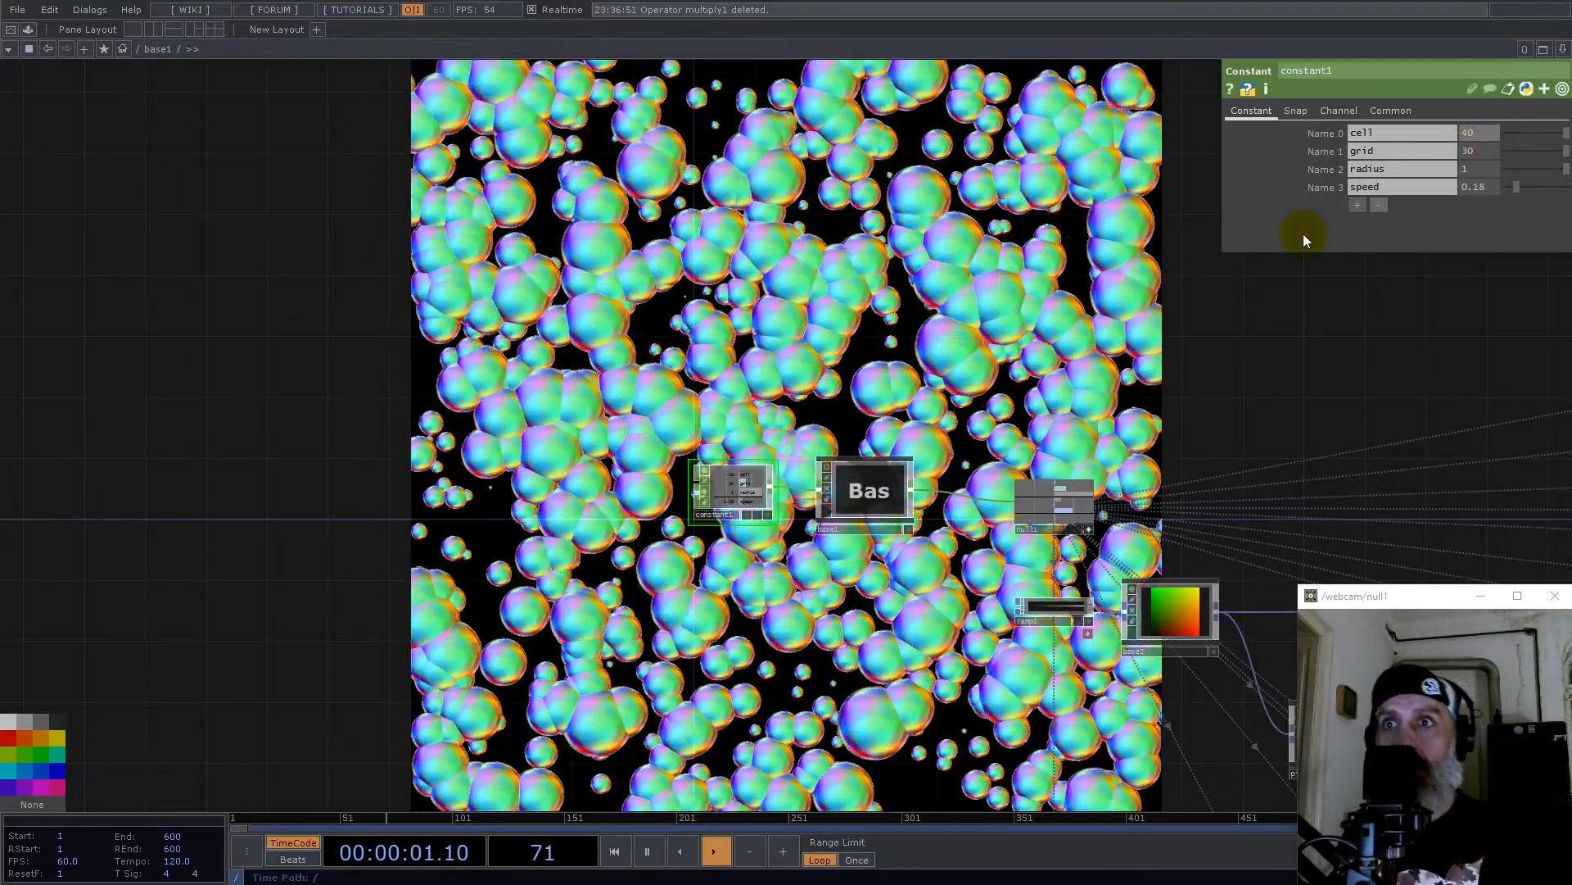
Step: Check the resolution and cook information of the comp1 composite
left_click_drag(1128, 342, 462, 296)
left_click_drag(1147, 409, 320, 358)
scroll(319, 358, "down", 6)
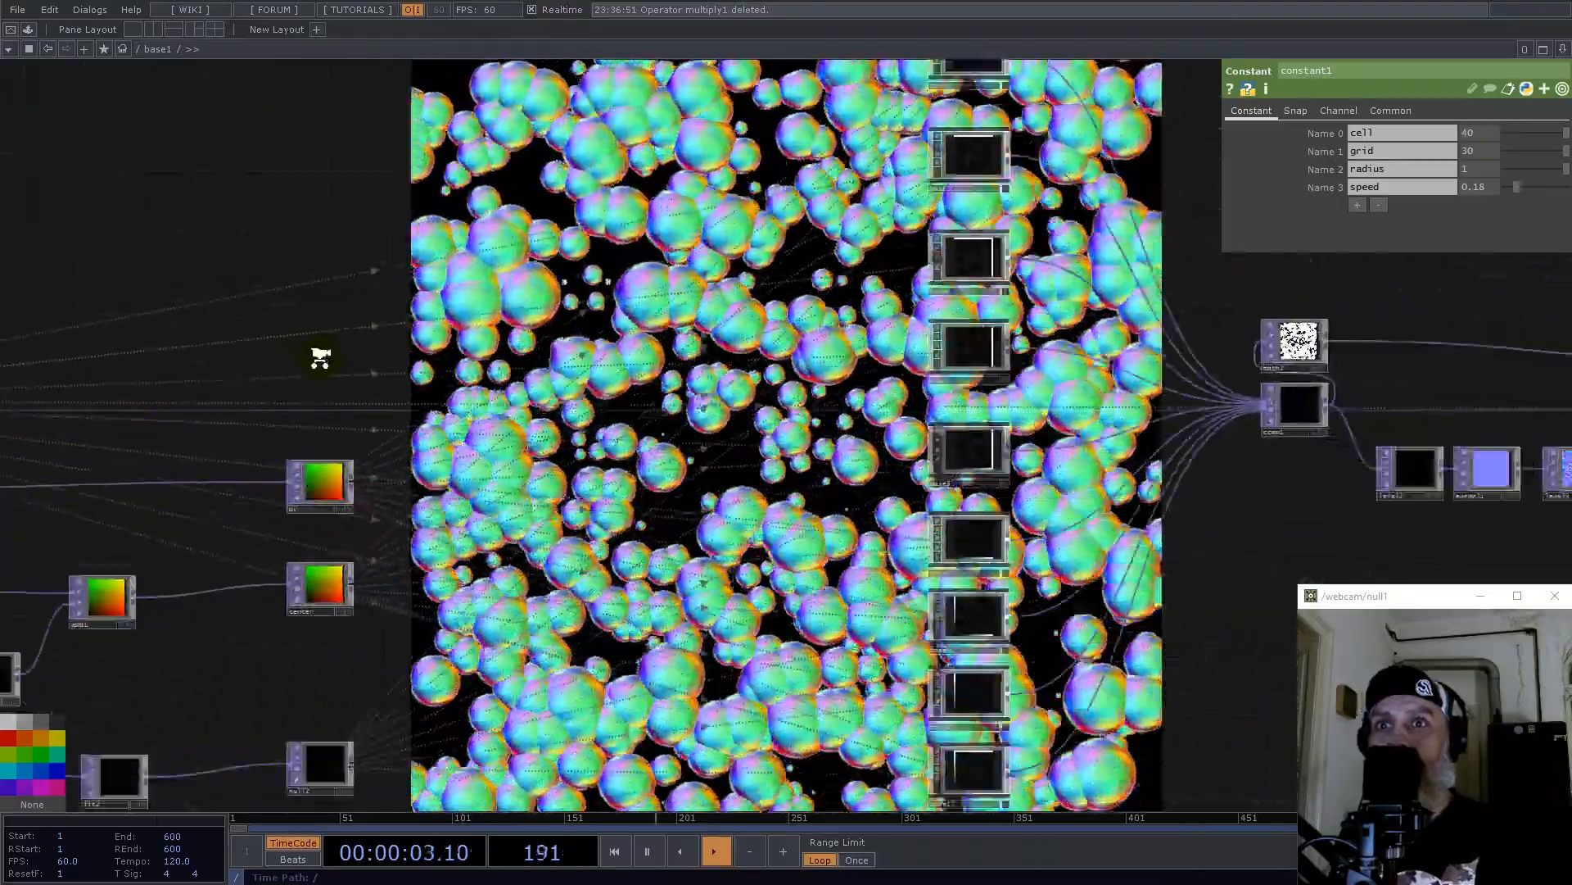
scroll(837, 395, "up", 5)
middle_click(593, 358)
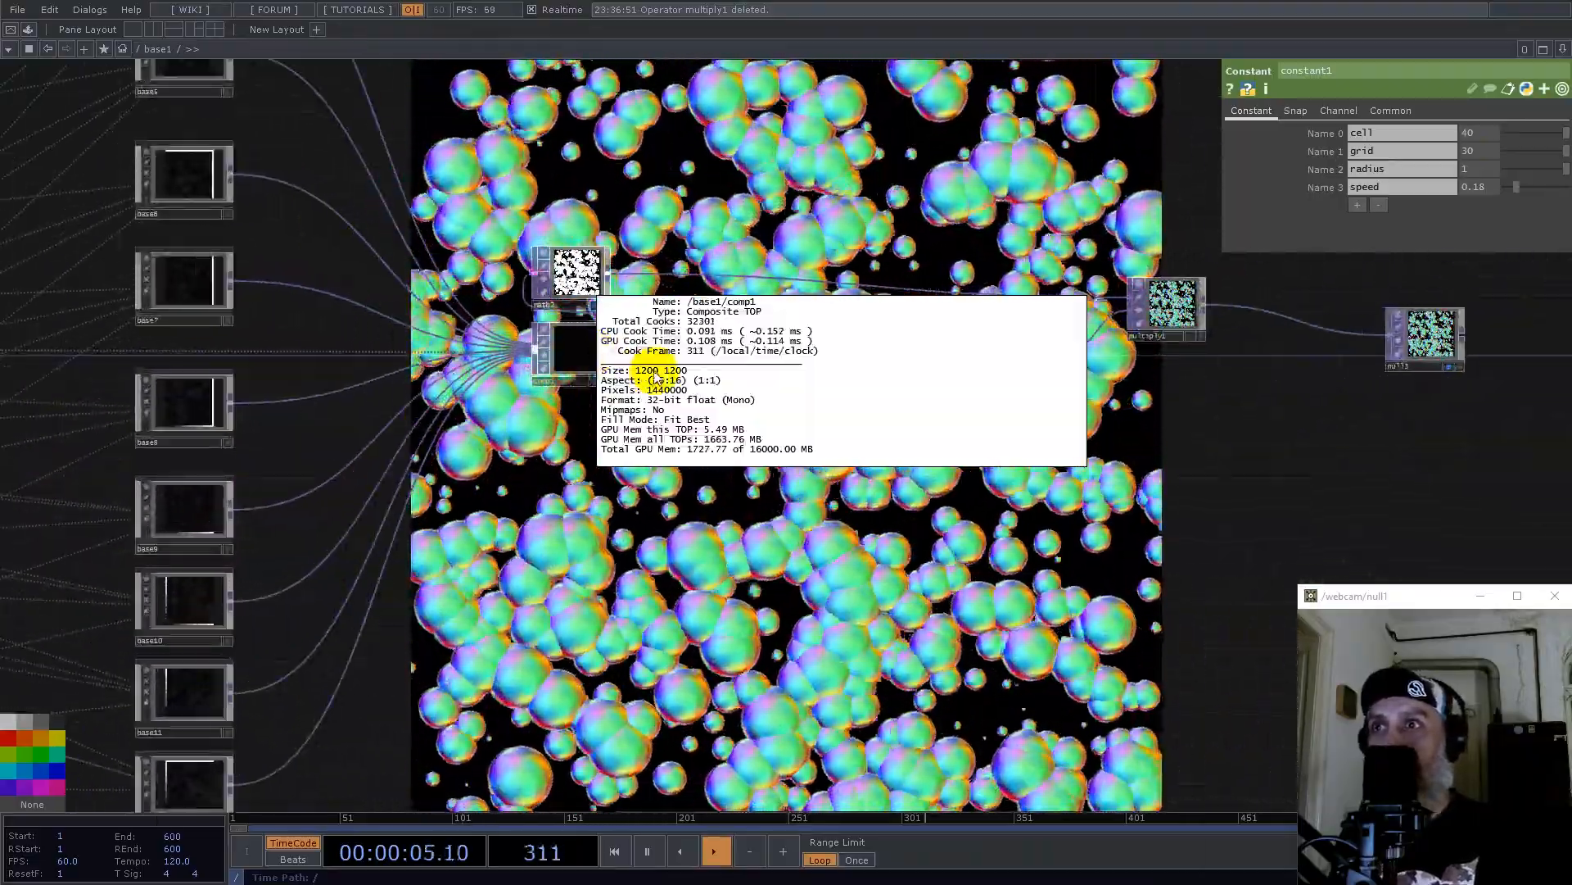
Step: Set the exponent of noise1, which drives the sphere placement, to 0.51 and its period to 2
scroll(932, 484, "down", 8)
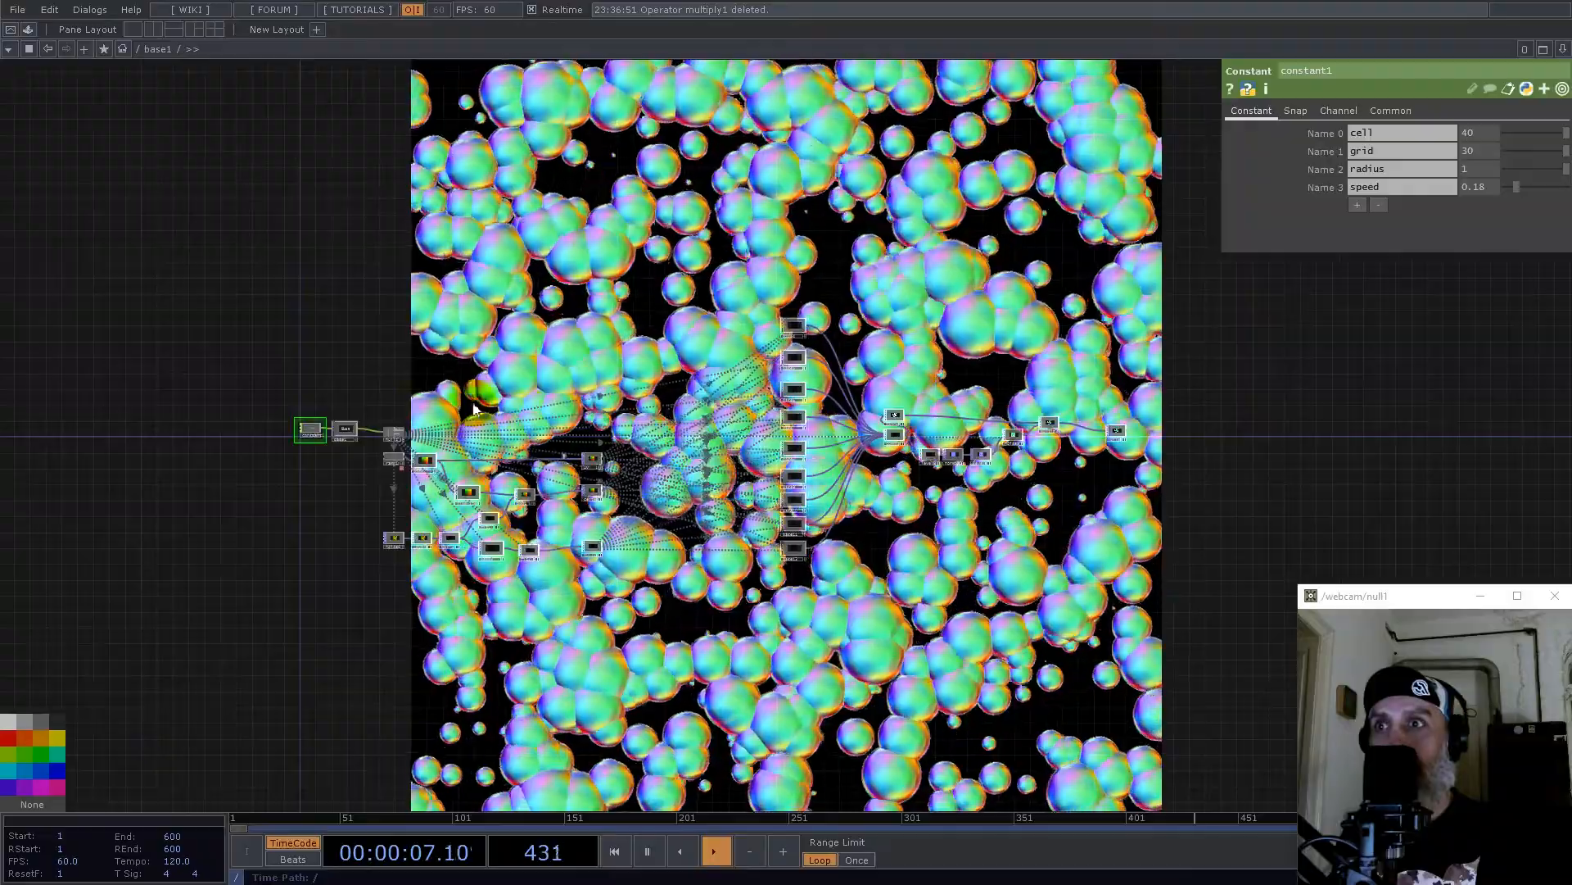
scroll(295, 447, "up", 8)
left_click_drag(565, 576, 475, 278)
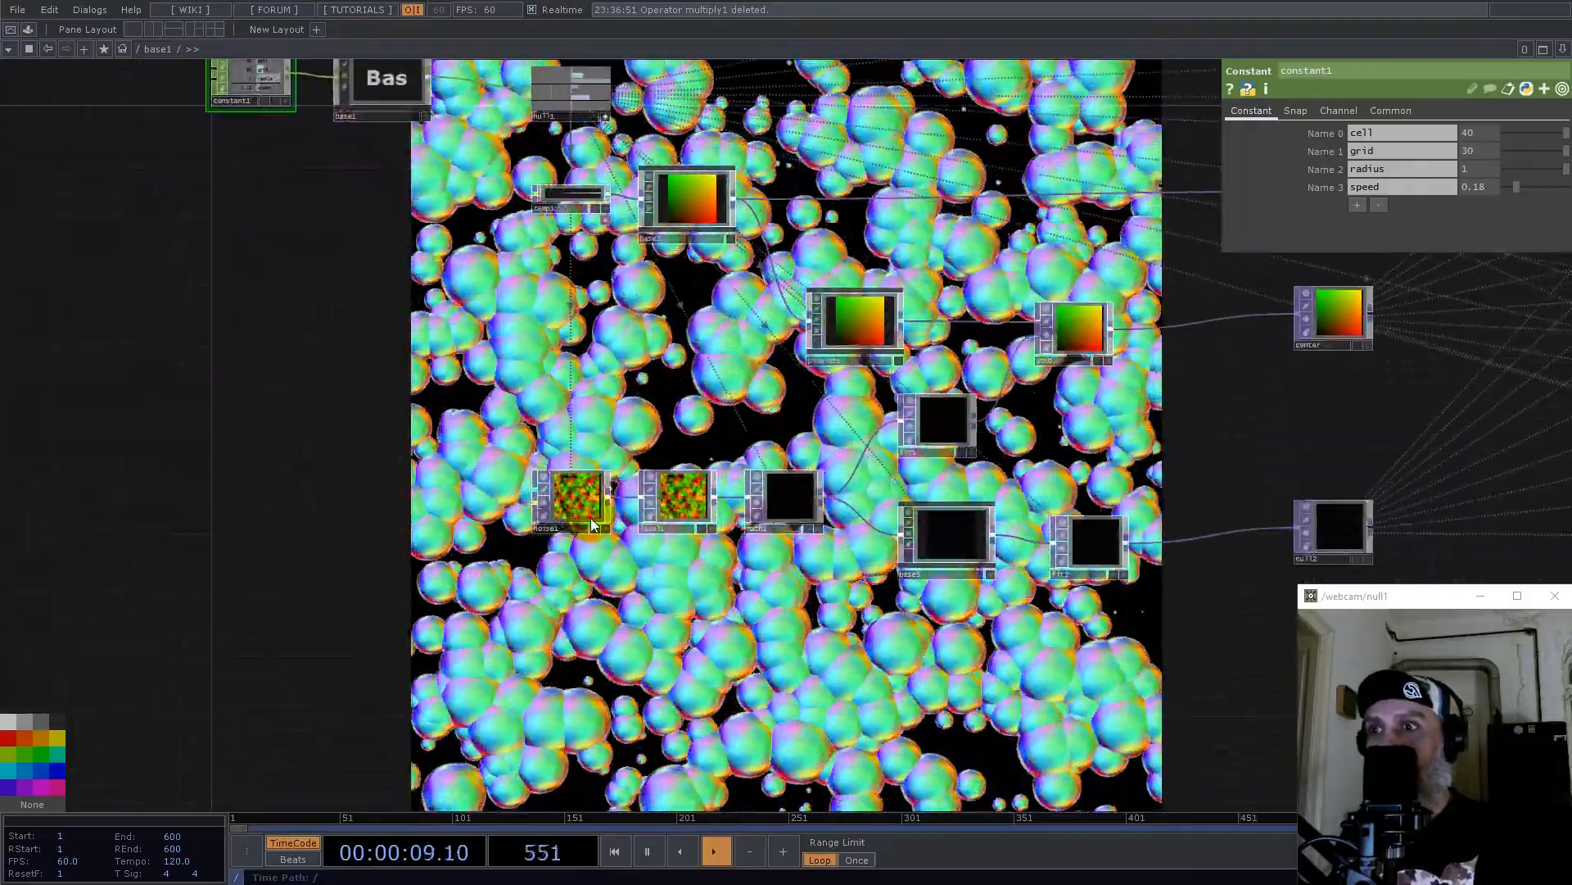
left_click(587, 505)
left_click(1244, 111)
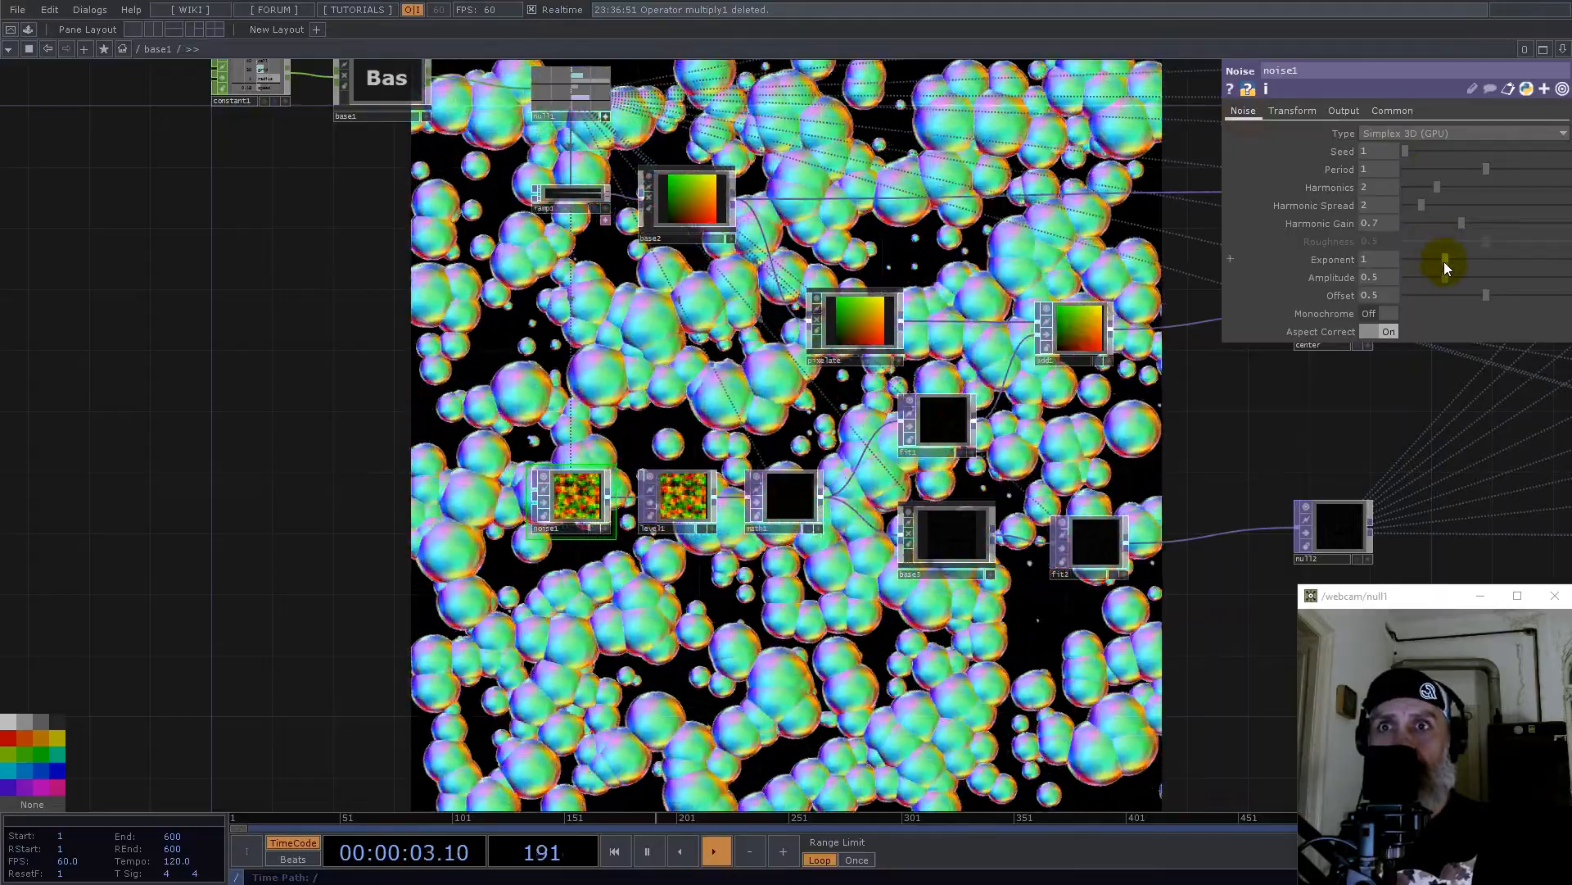
left_click_drag(1443, 260, 1478, 262)
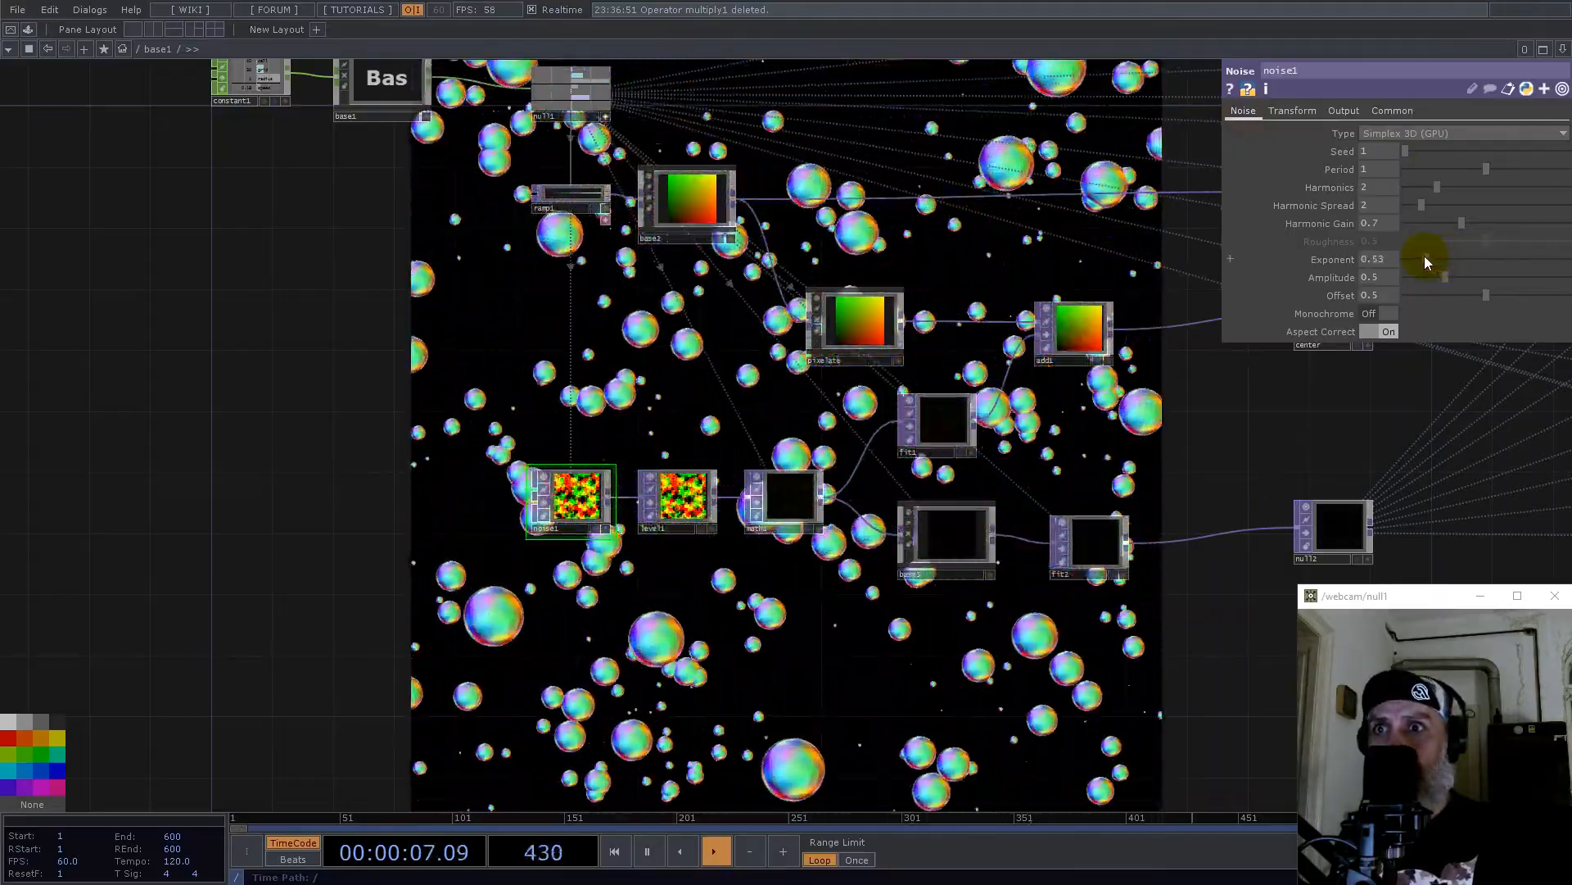
left_click_drag(1425, 263, 1424, 261)
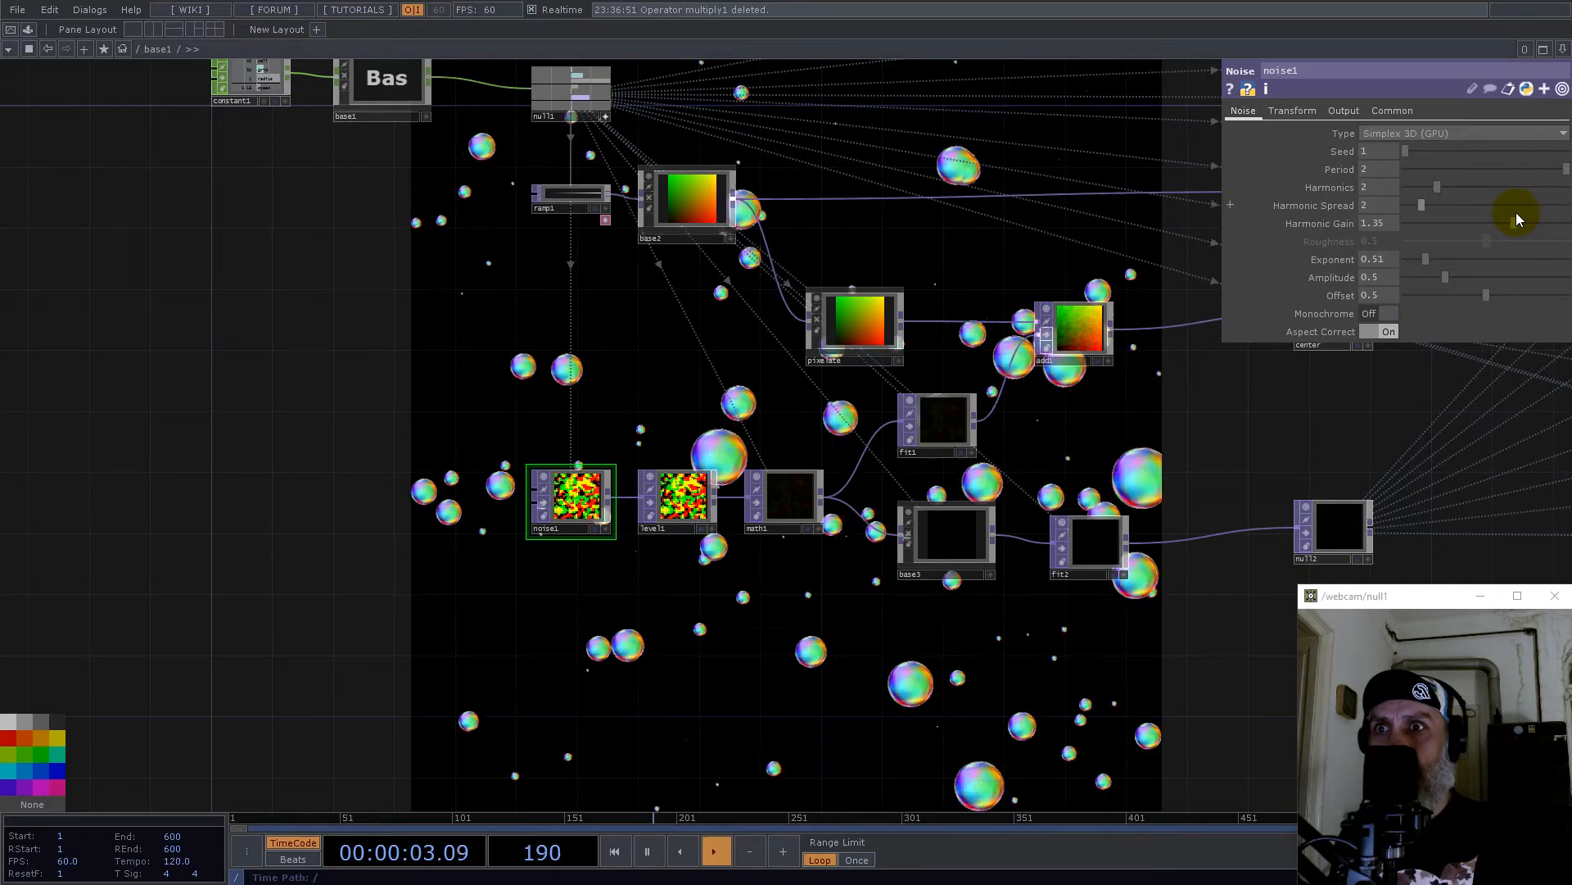
Step: Adjust noise1 to a harmonic gain of 0.41, an amplitude of 0.27 and an offset of 0.35
left_click_drag(1502, 214, 1511, 213)
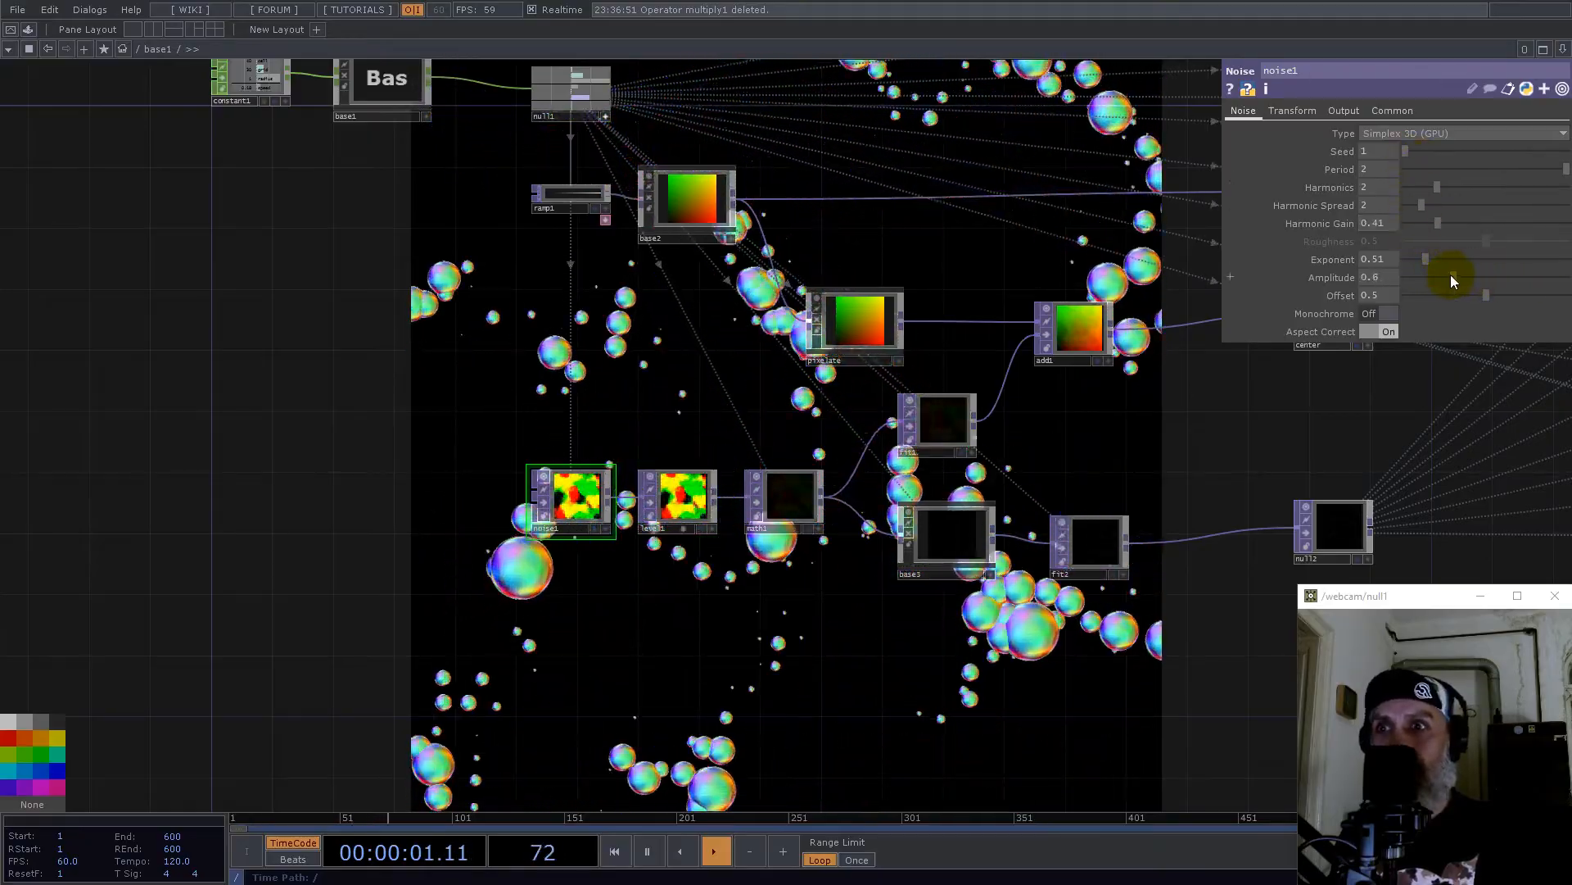
left_click_drag(1430, 279, 1471, 293)
scroll(651, 439, "down", 5)
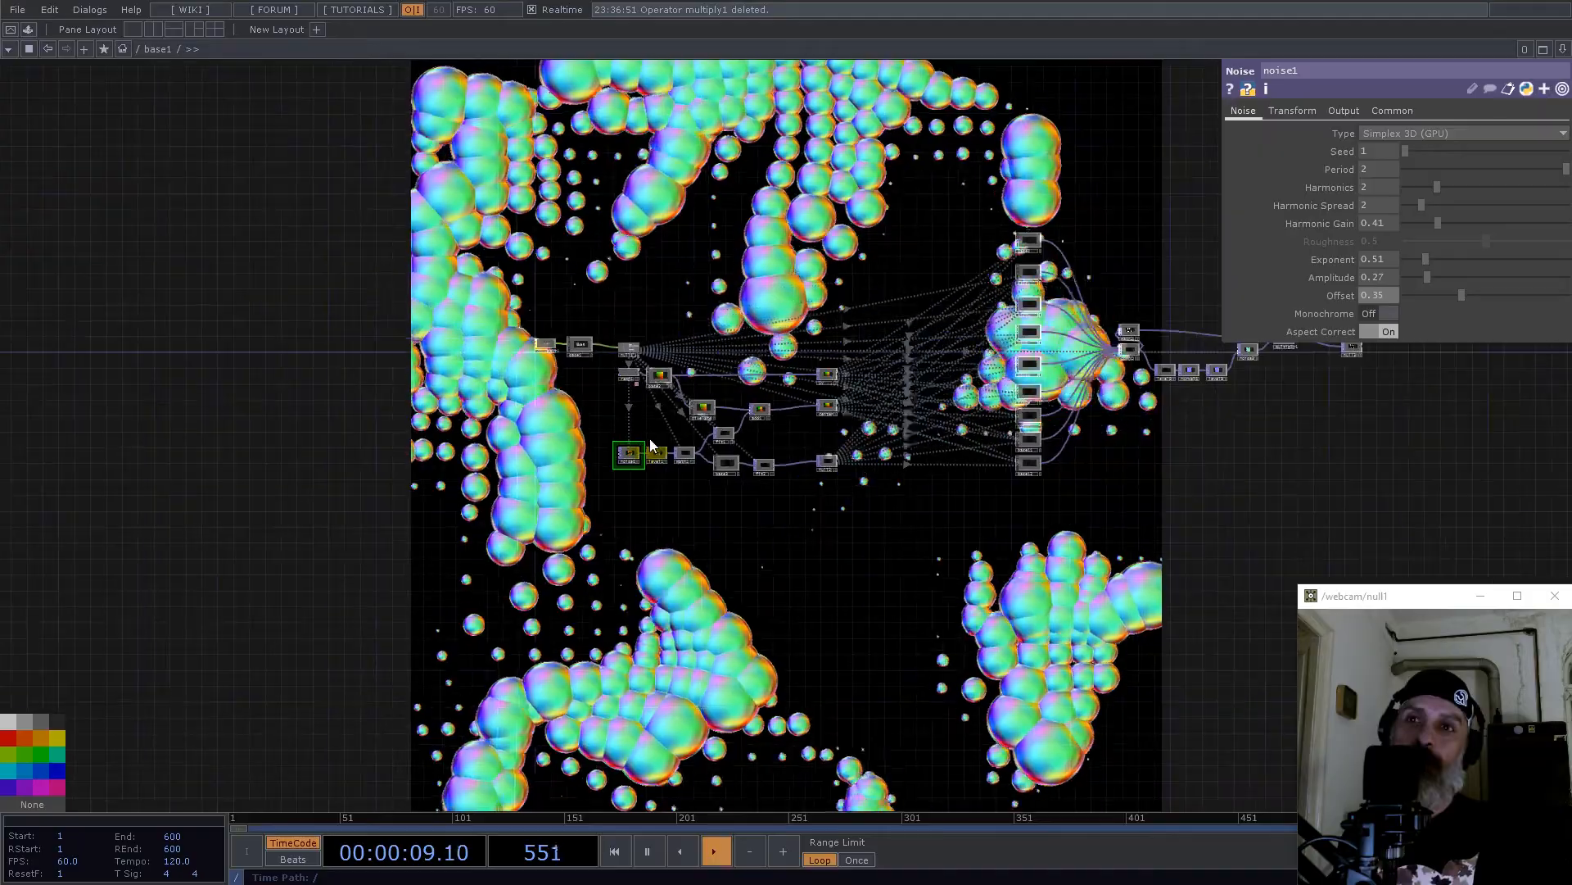
left_click_drag(853, 266, 545, 339)
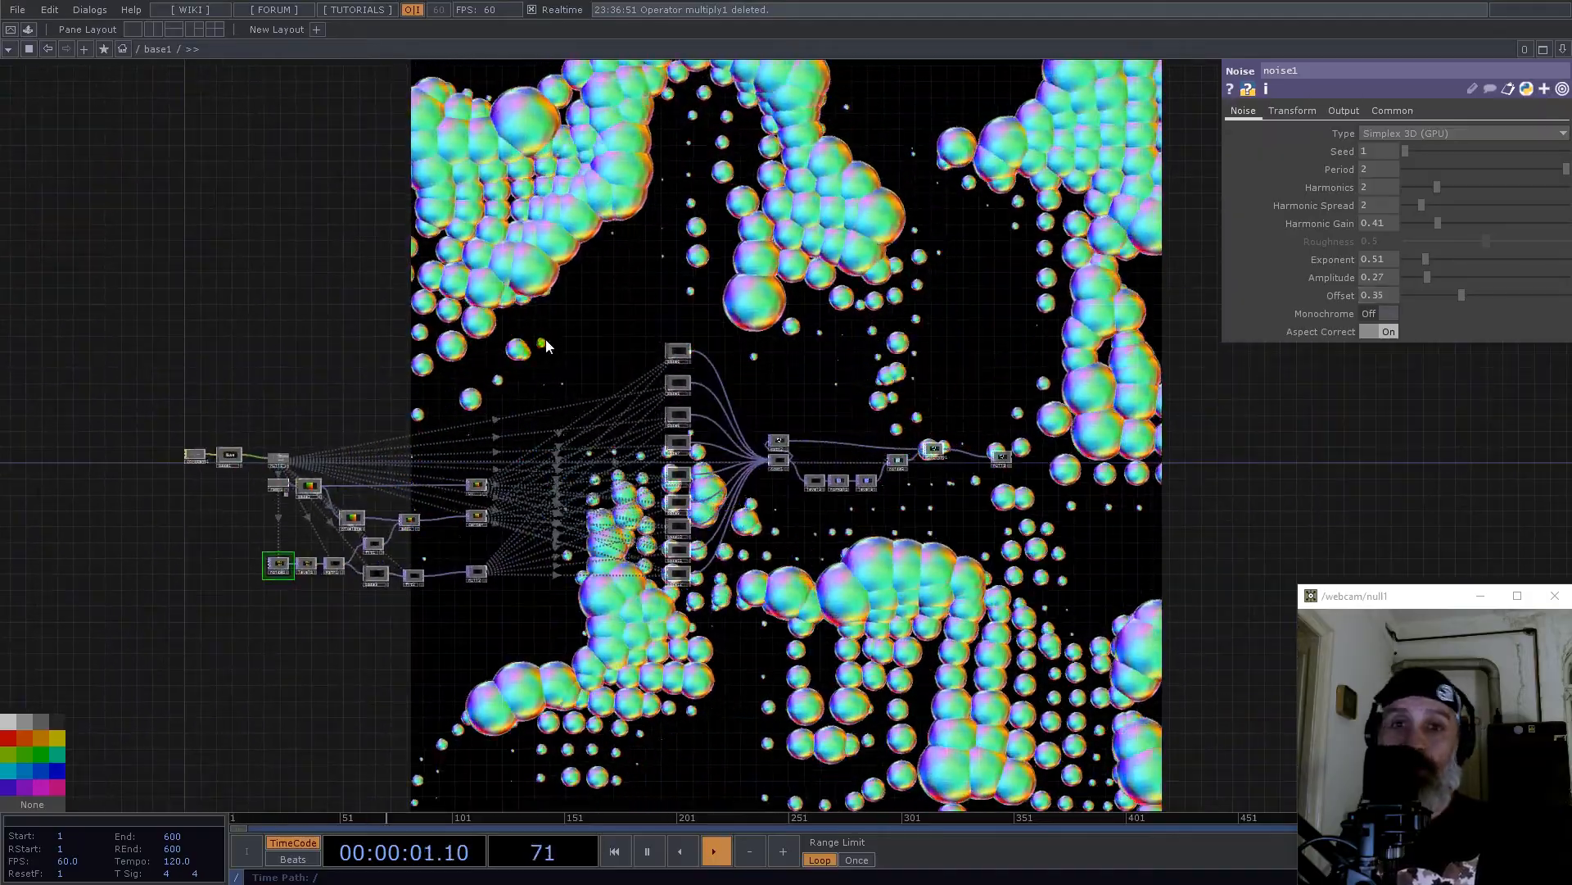